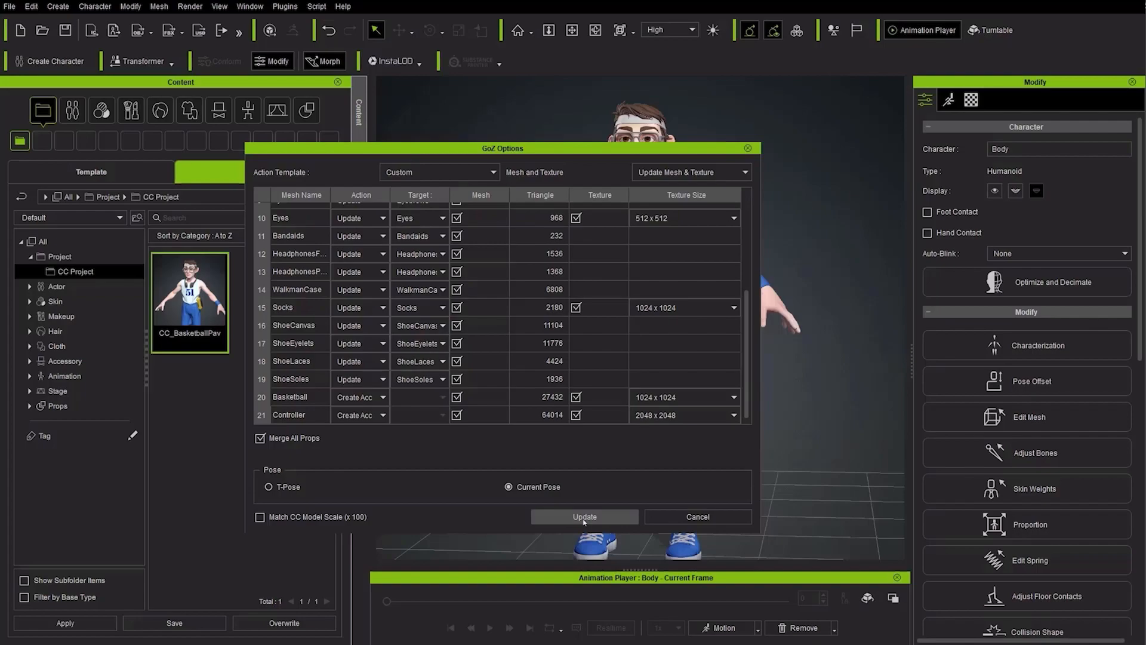
Run the GoZ update of the character's mesh and texture in its current pose.
{"action": "left_click", "coordinate": [584, 518]}
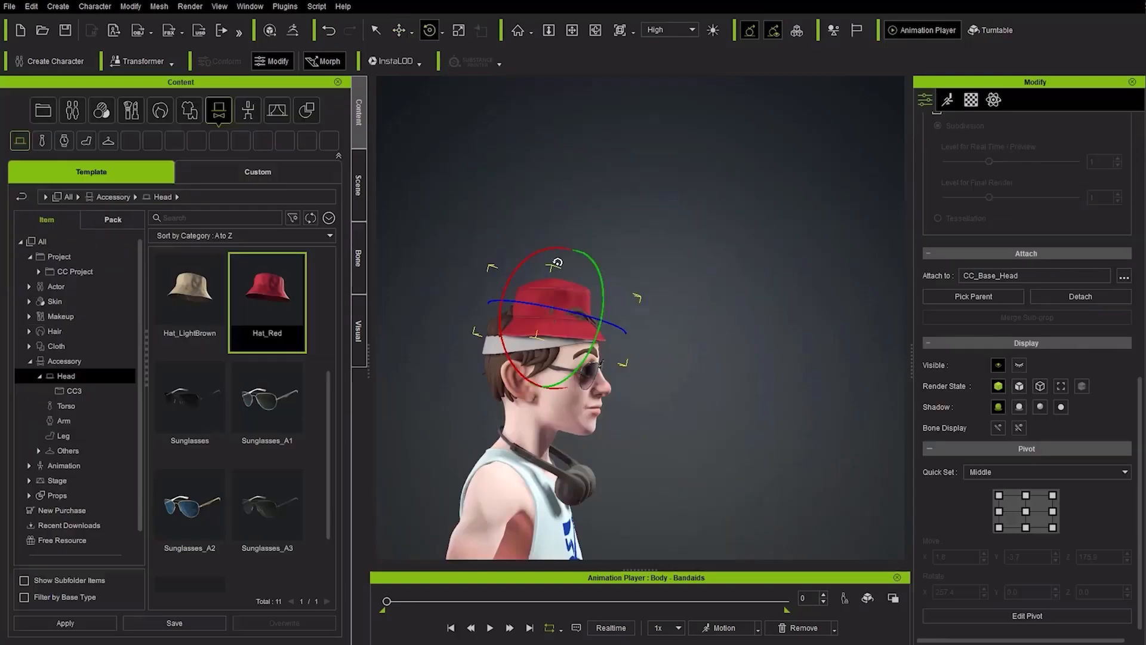
{"action": "key", "text": "w"}
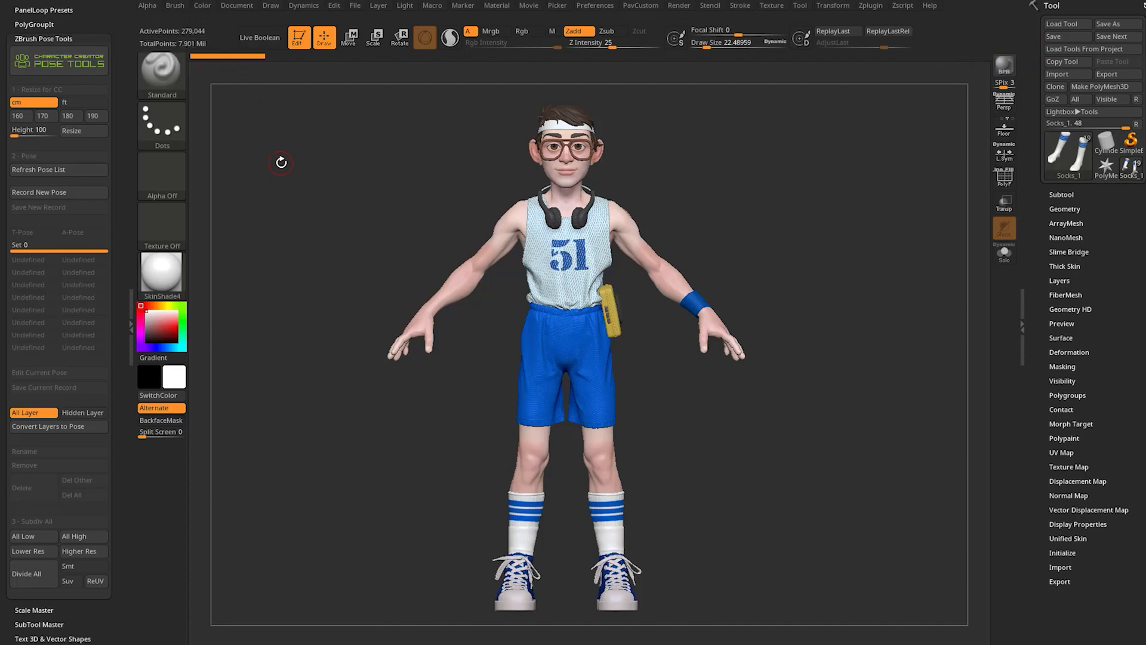
In ZBrush, show the character's subtool list and make the Body subtool active.
{"action": "left_click_drag", "start_coordinate": [778, 207], "coordinate": [573, 212]}
{"action": "left_click", "coordinate": [1063, 195]}
{"action": "left_click_drag", "start_coordinate": [1035, 239], "coordinate": [1036, 226]}
{"action": "left_click", "coordinate": [628, 230], "text": "alt"}
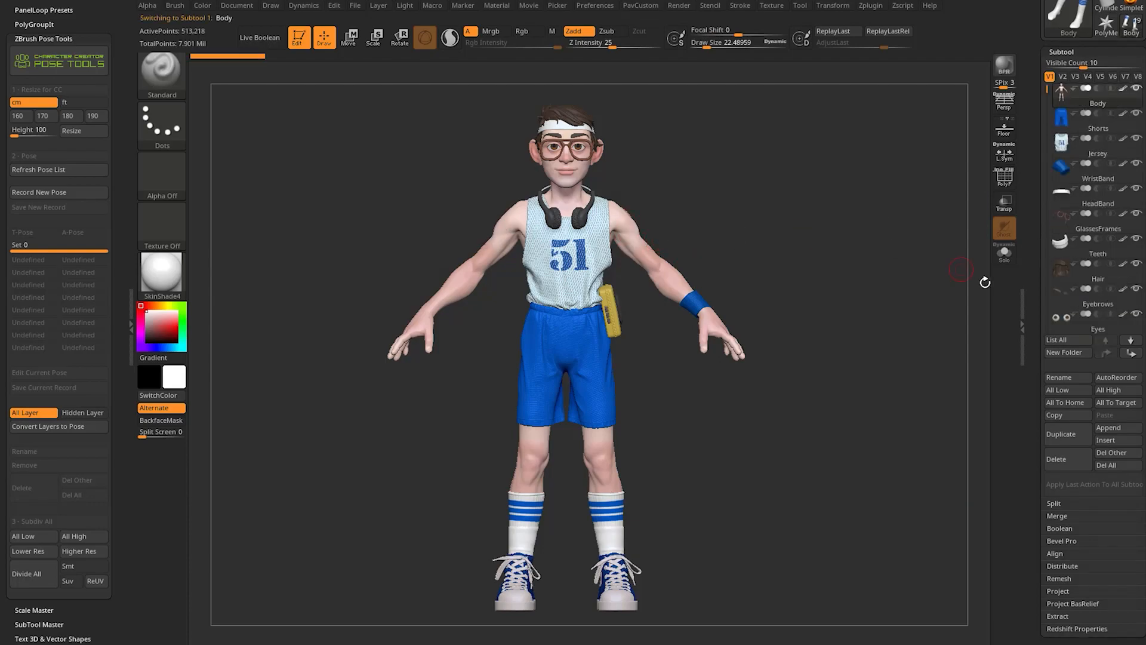
Lower the Body subtool's subdivision level to 2 and then to 1.
{"action": "left_click_drag", "start_coordinate": [1035, 339], "coordinate": [1036, 287]}
{"action": "left_click", "coordinate": [1058, 319]}
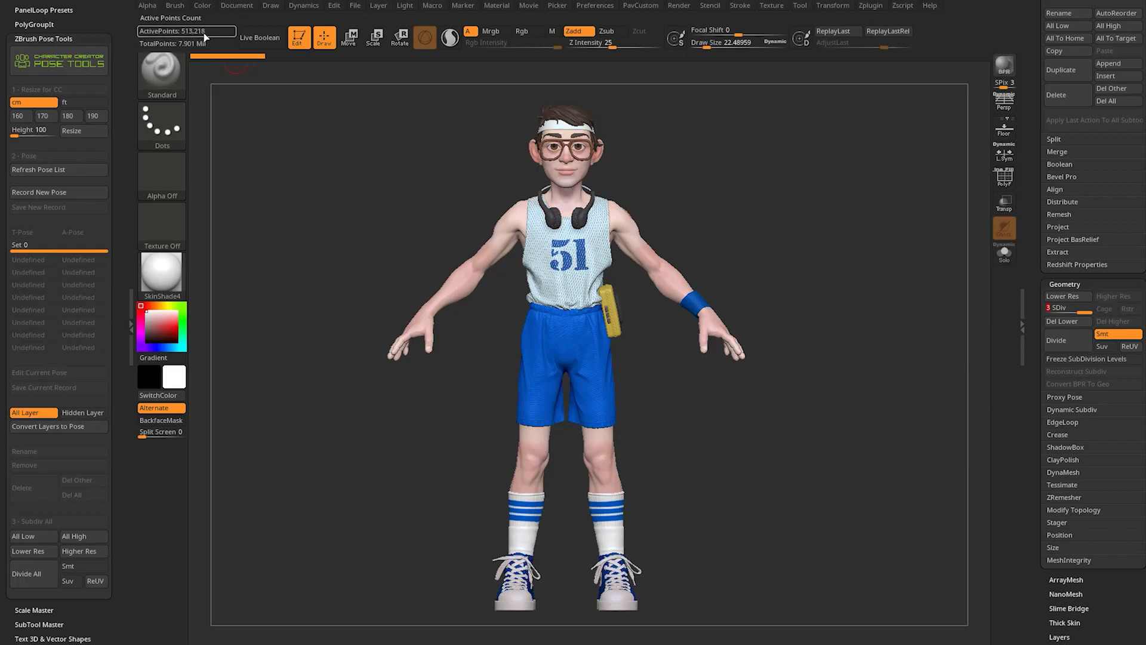
{"action": "left_click_drag", "start_coordinate": [1085, 310], "coordinate": [1074, 311]}
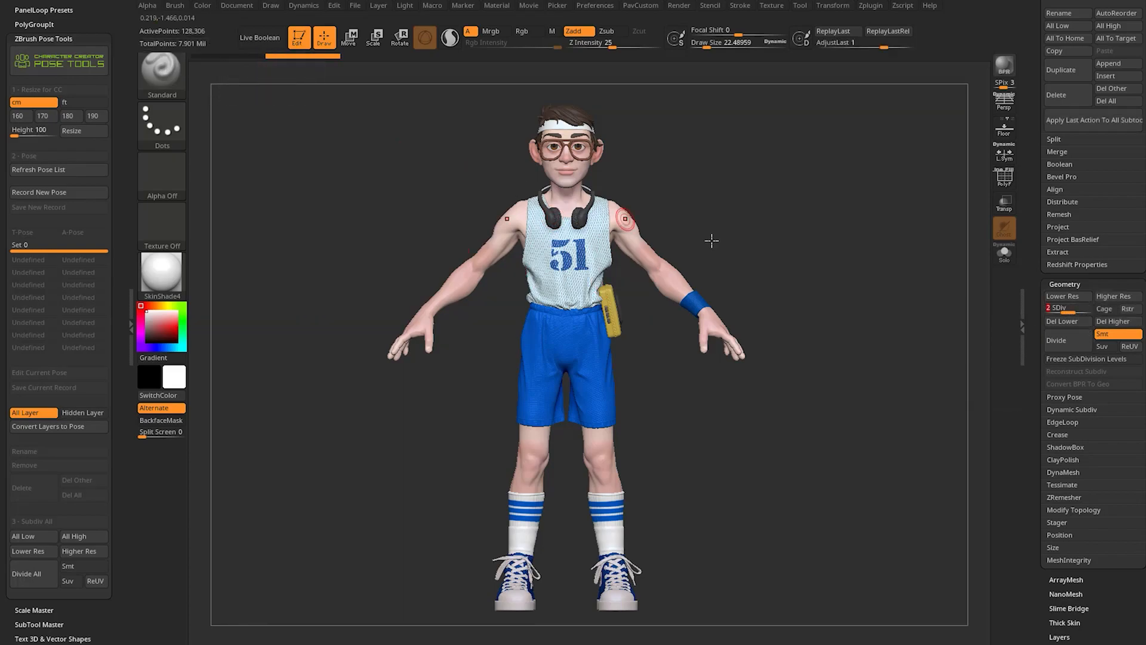
{"action": "left_click_drag", "start_coordinate": [1058, 307], "coordinate": [1049, 308]}
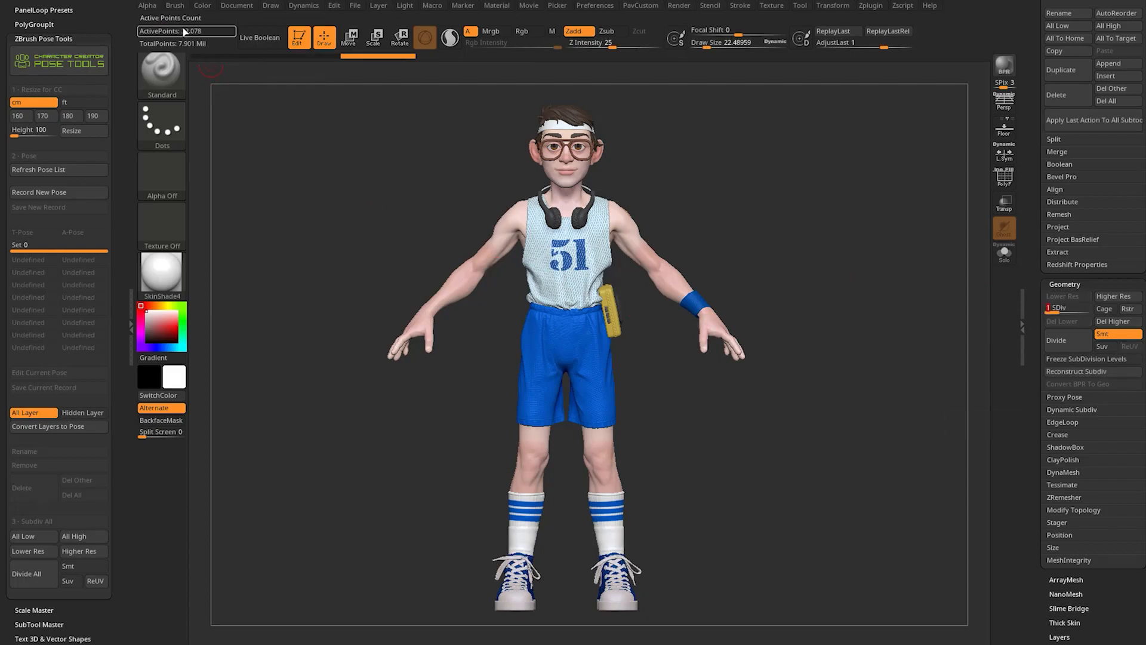
Examine the body's wireframe in isolation, then restore the full shaded character.
{"action": "left_click", "coordinate": [1004, 252]}
{"action": "left_click", "coordinate": [1004, 177]}
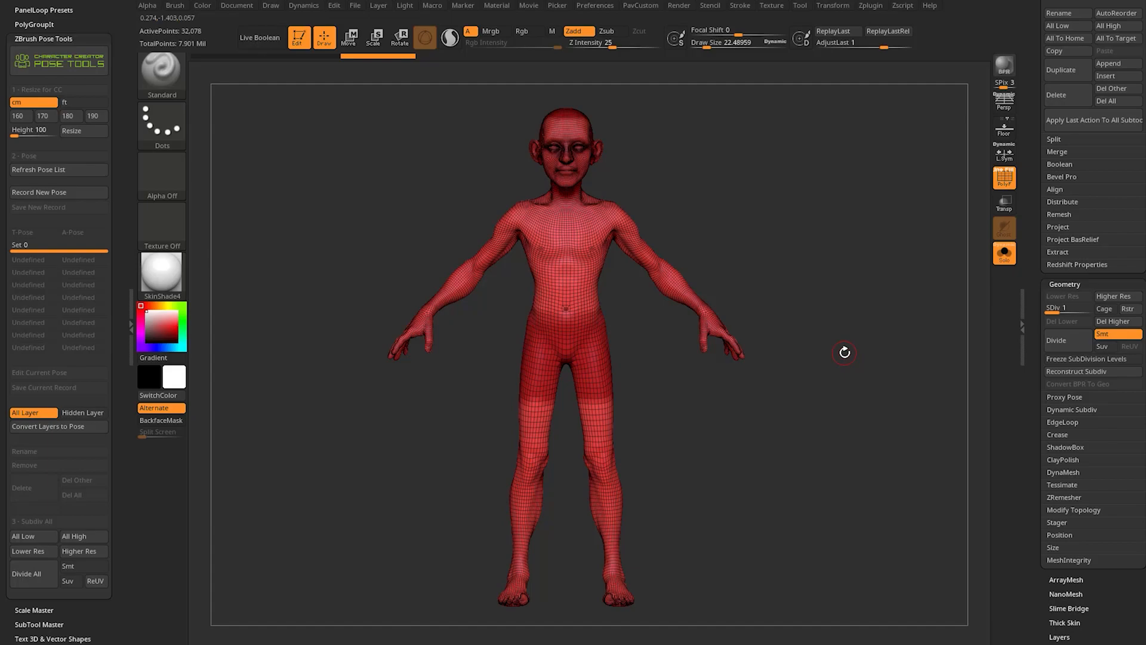
{"action": "left_click", "coordinate": [1005, 252]}
{"action": "left_click", "coordinate": [1005, 177]}
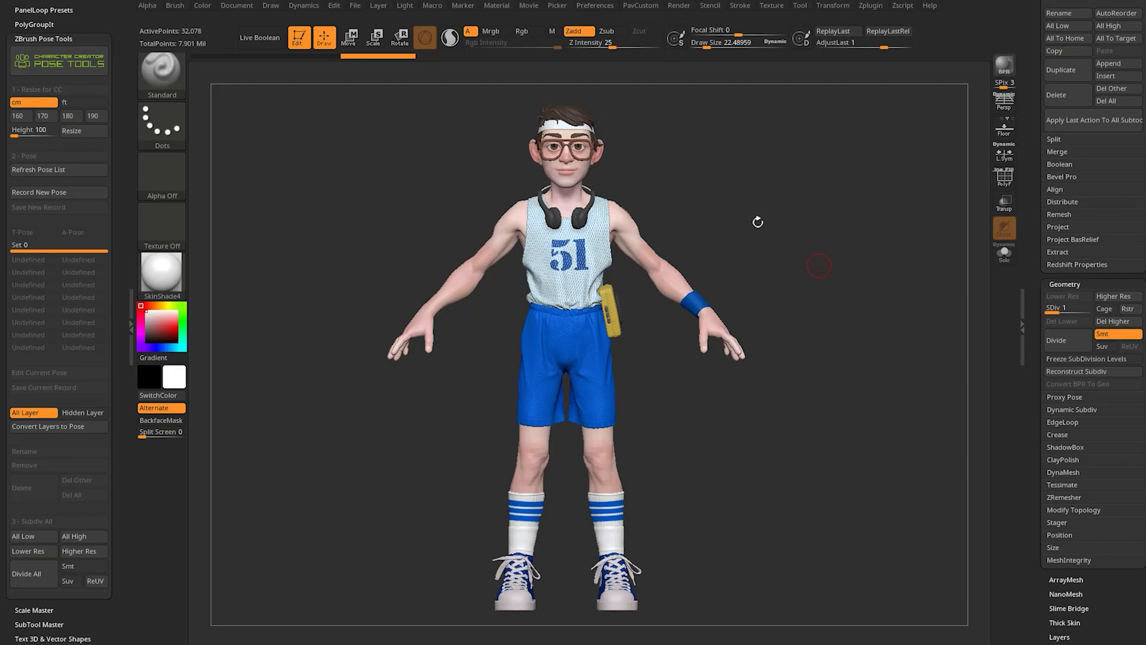
Raise the Body subtool's subdivision level to 3 and return the character to its front view.
{"action": "left_click_drag", "start_coordinate": [1031, 147], "coordinate": [1042, 291]}
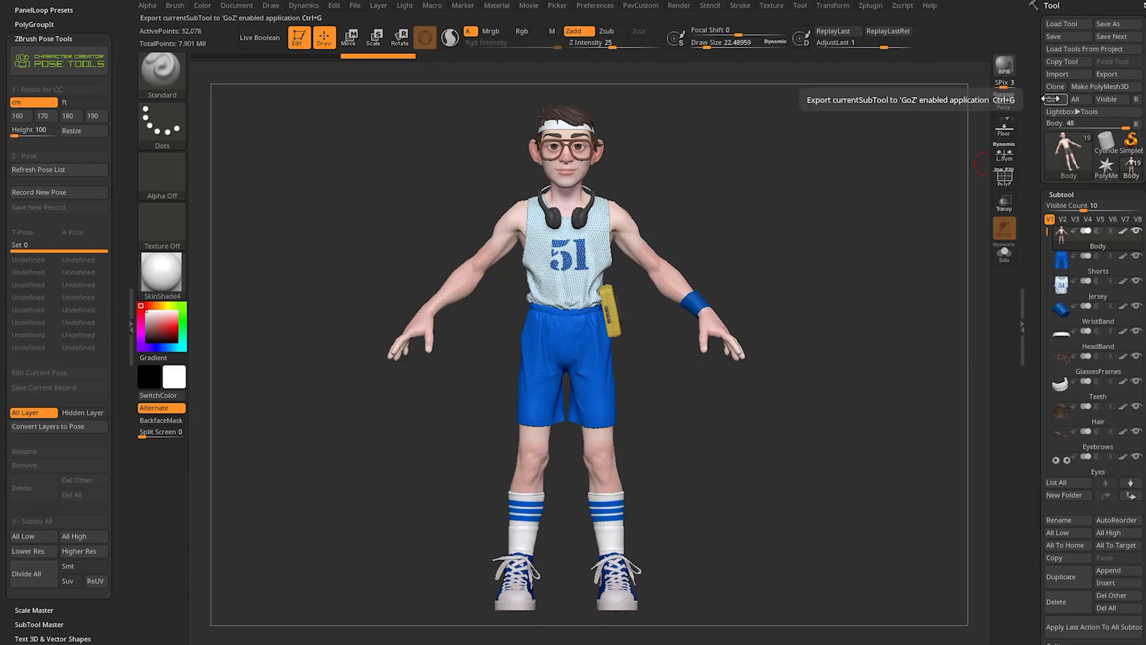
{"action": "left_click_drag", "start_coordinate": [1036, 370], "coordinate": [1034, 149]}
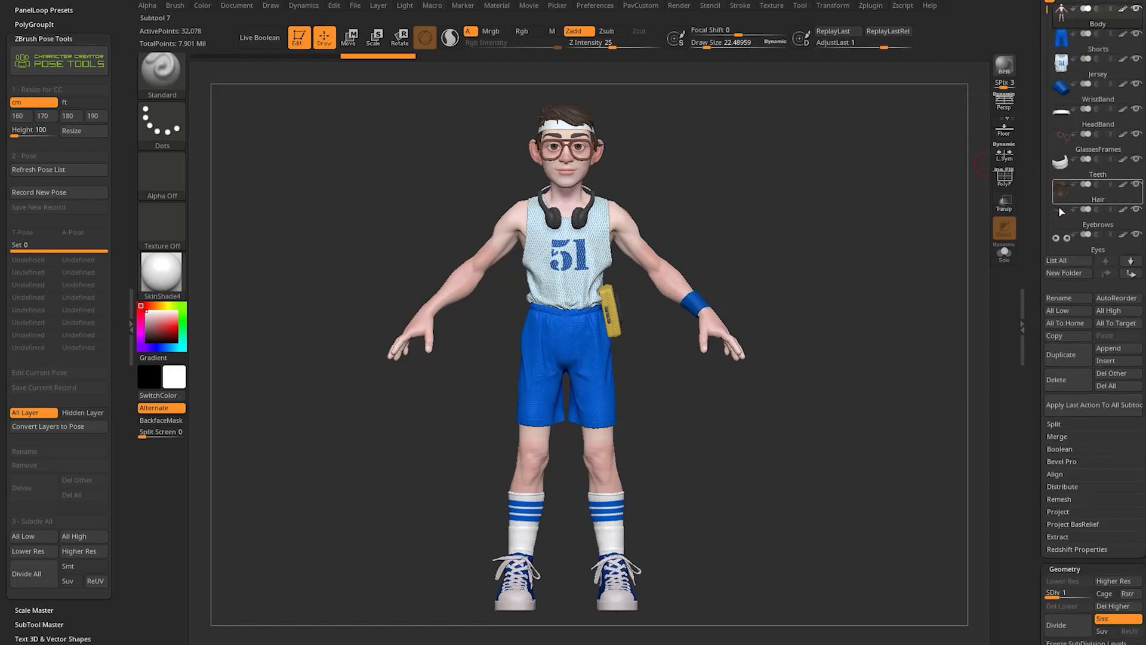
{"action": "scroll", "coordinate": [1033, 287], "scroll_direction": "down", "scroll_amount": 5}
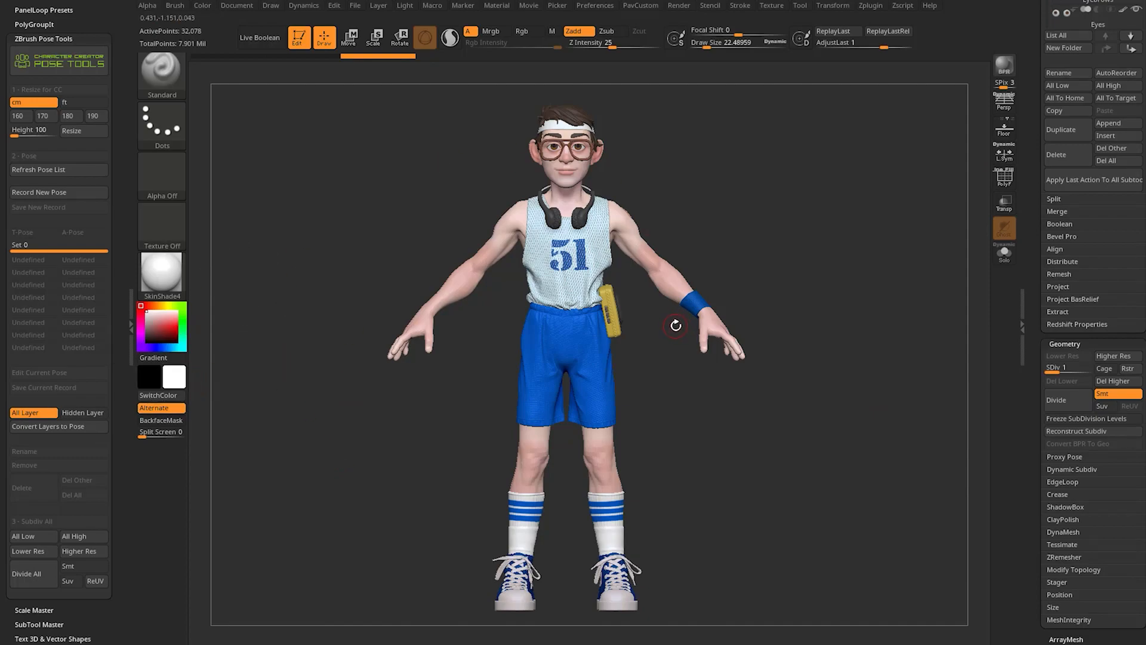
{"action": "left_click_drag", "start_coordinate": [671, 287], "coordinate": [773, 262]}
{"action": "mouse_move", "coordinate": [1057, 369]}
{"action": "left_mouse_down"}
{"action": "mouse_move", "coordinate": [1069, 369]}
{"action": "mouse_move", "coordinate": [1054, 369]}
{"action": "left_mouse_up"}
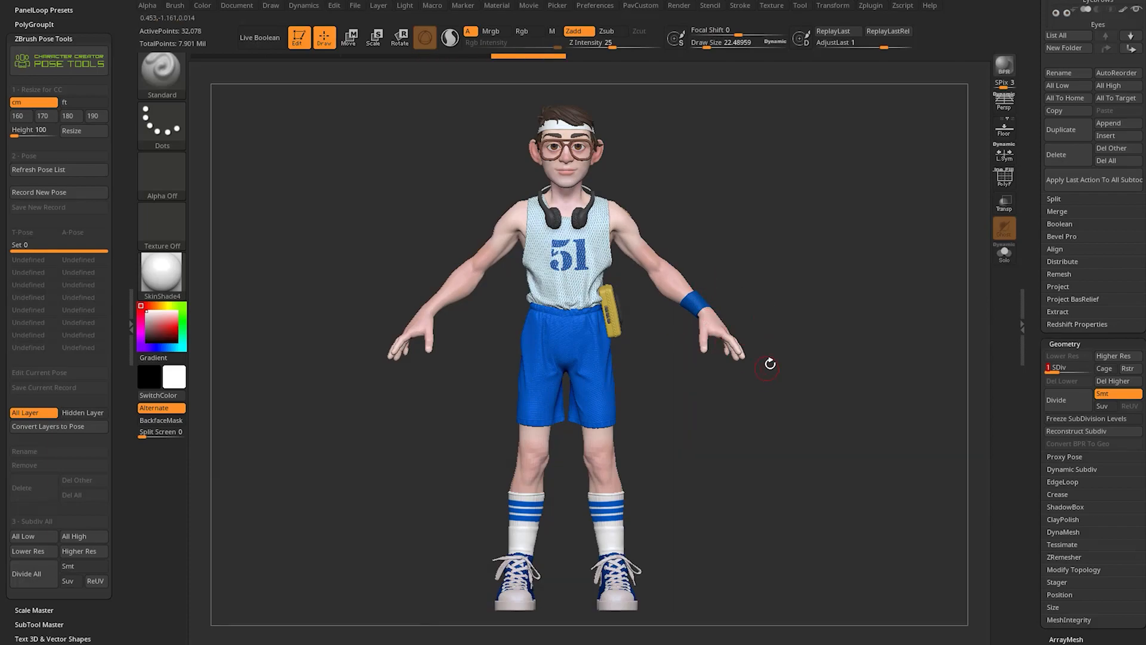
{"action": "left_click_drag", "start_coordinate": [1056, 369], "coordinate": [1069, 373]}
{"action": "left_click_drag", "start_coordinate": [860, 424], "coordinate": [847, 427]}
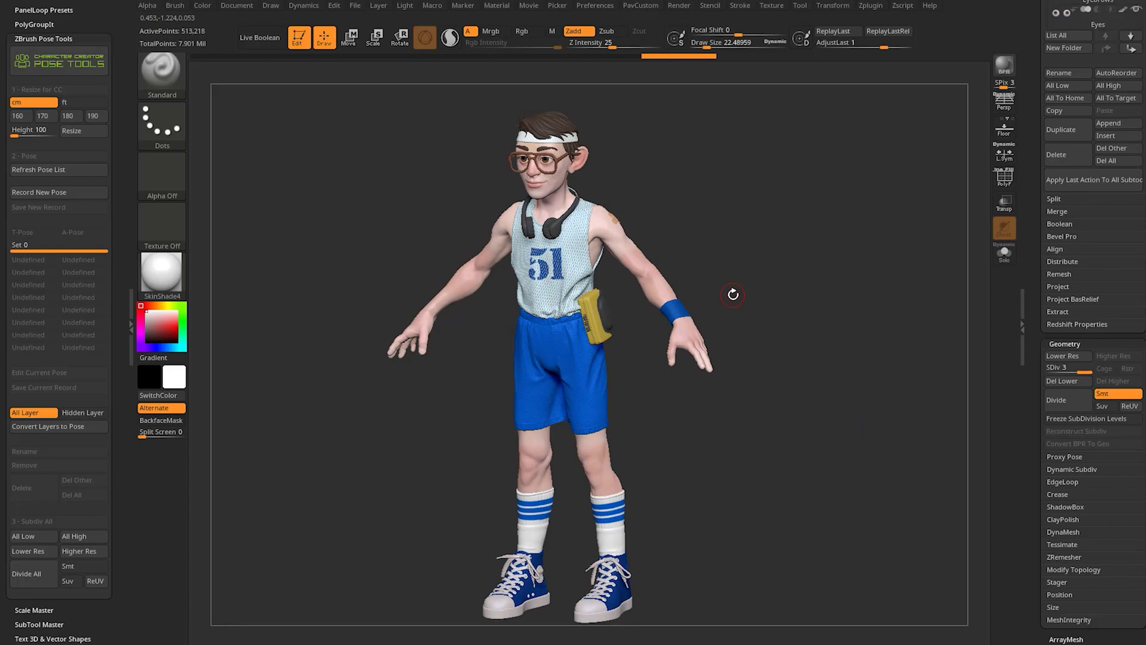
{"action": "left_click_drag", "start_coordinate": [739, 212], "coordinate": [632, 219], "text": "shift"}
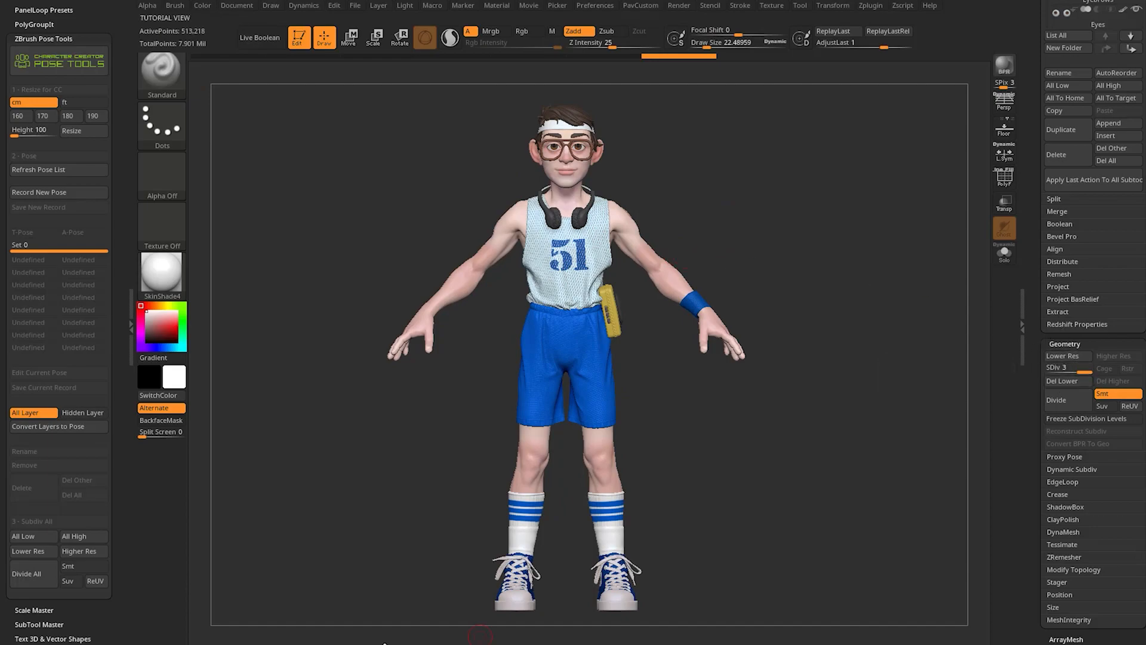
{"action": "left_click_drag", "start_coordinate": [500, 644], "coordinate": [447, 55]}
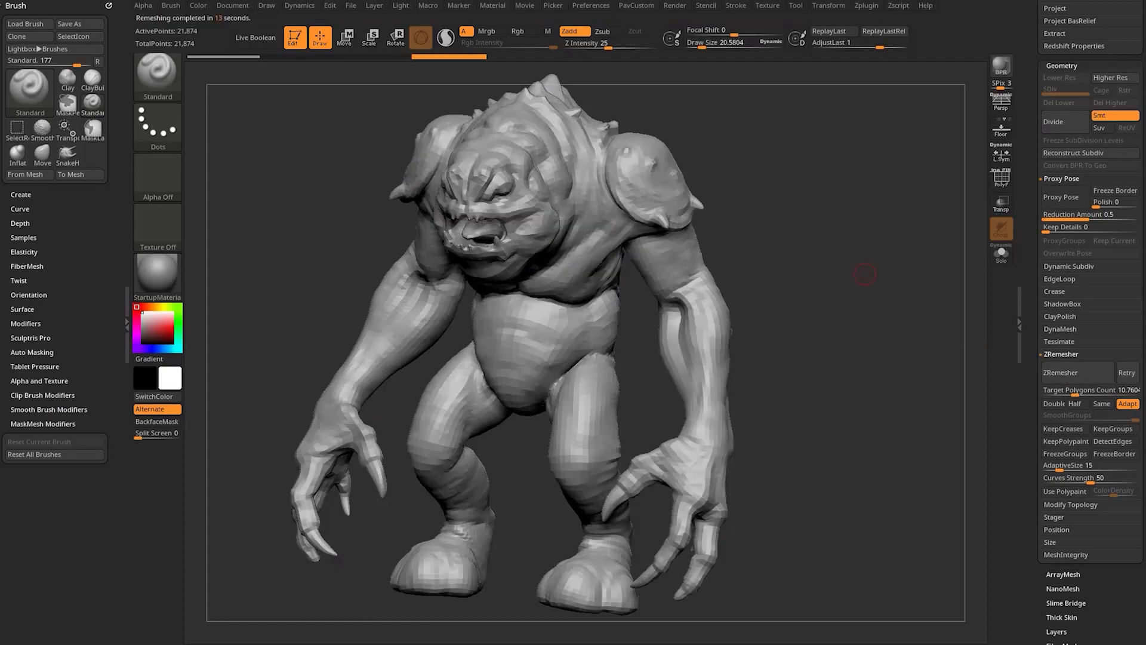
Remesh the creature with ZRemesher using the Half option and check its wireframe.
{"action": "key", "text": "shift+f"}
{"action": "scroll", "coordinate": [484, 352], "scroll_direction": "up", "scroll_amount": 5}
{"action": "key", "text": "f"}
{"action": "key", "text": "shift+f"}
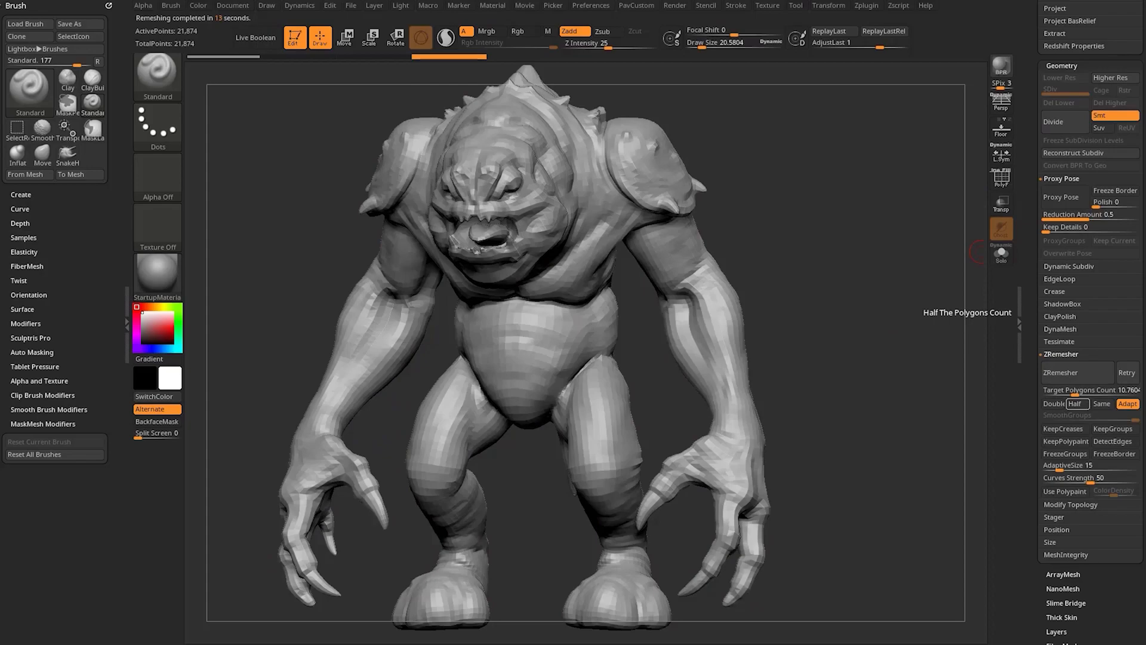
{"action": "left_click", "coordinate": [1075, 403]}
{"action": "left_click", "coordinate": [1060, 373]}
{"action": "right_click_drag", "start_coordinate": [819, 224], "coordinate": [407, 311], "text": "ctrl"}
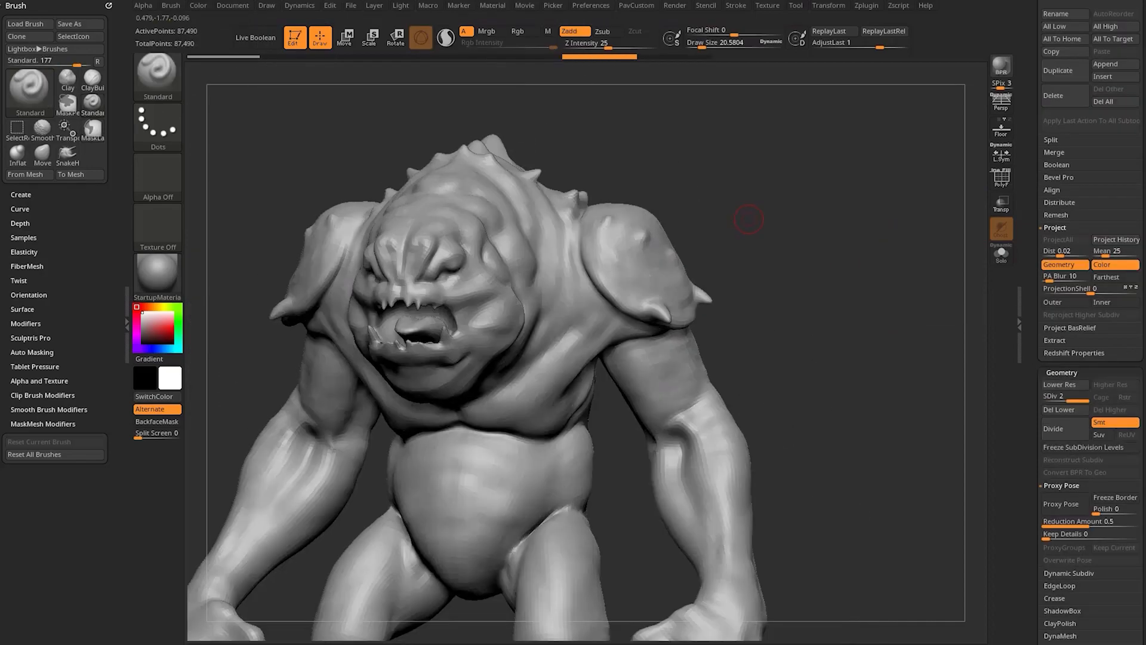
{"action": "key", "text": "shift+f"}
{"action": "key", "text": "shift+f"}
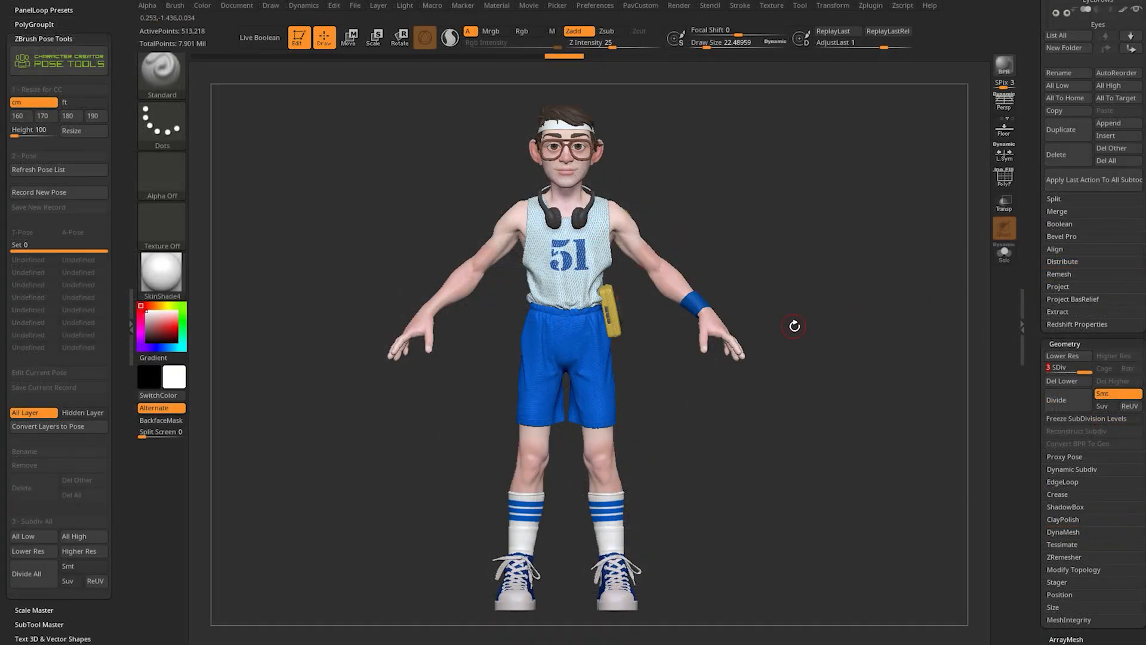
Set all of the basketball character's subtools to their lowest subdivision level.
{"action": "left_click_drag", "start_coordinate": [1030, 203], "coordinate": [1037, 338]}
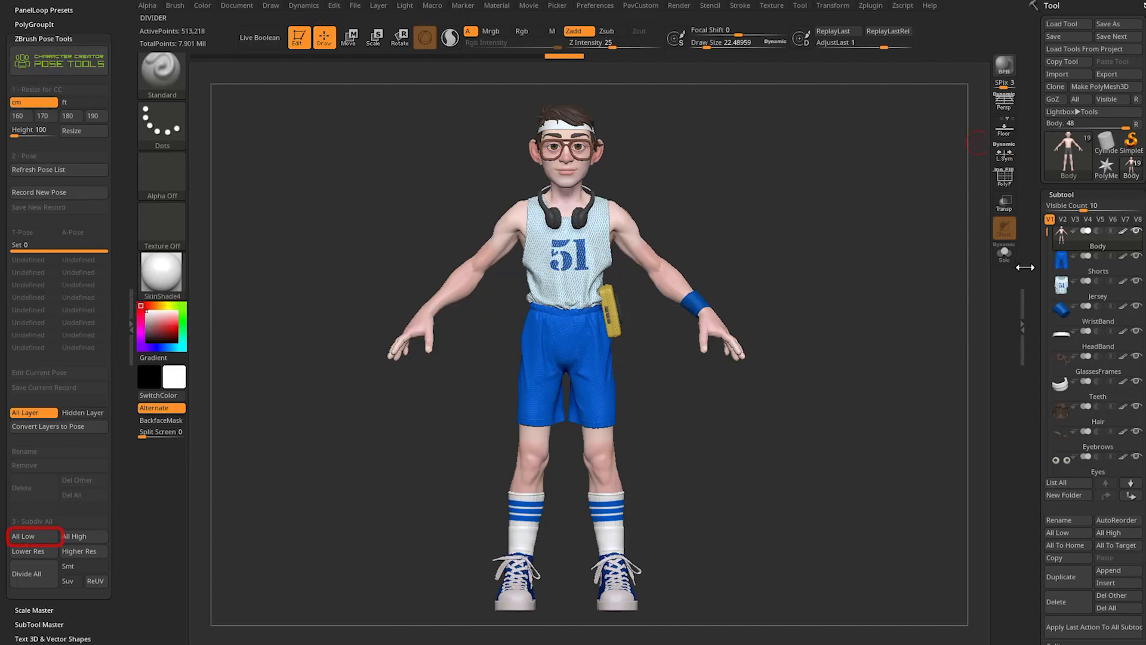
{"action": "left_click_drag", "start_coordinate": [1025, 267], "coordinate": [1034, 206]}
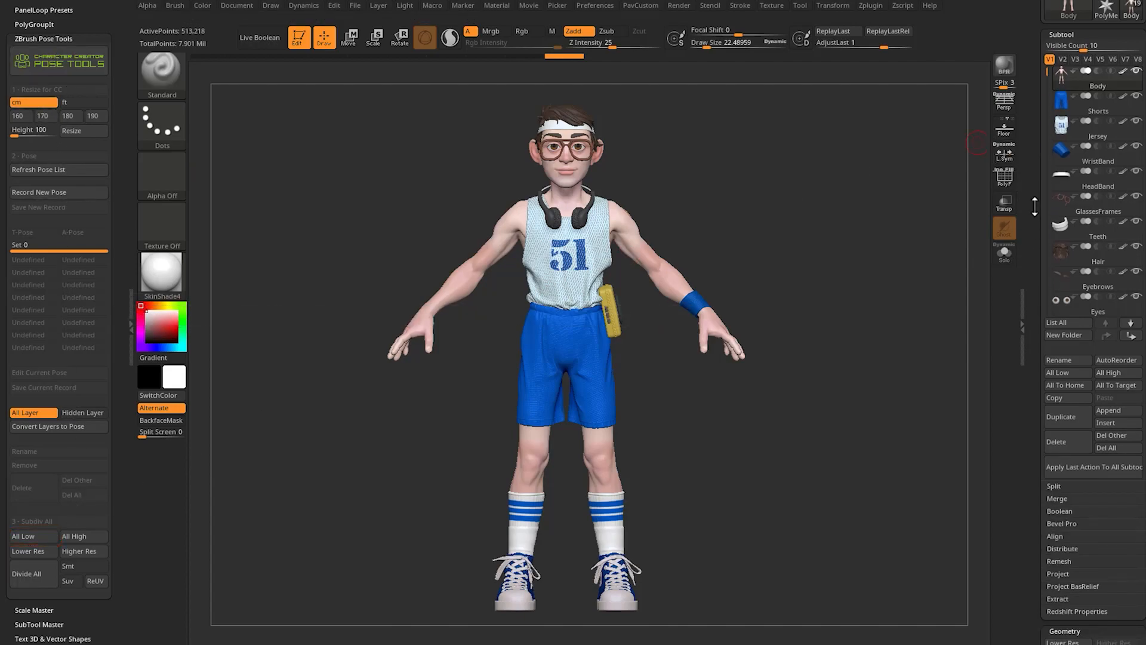
{"action": "left_click", "coordinate": [1058, 373]}
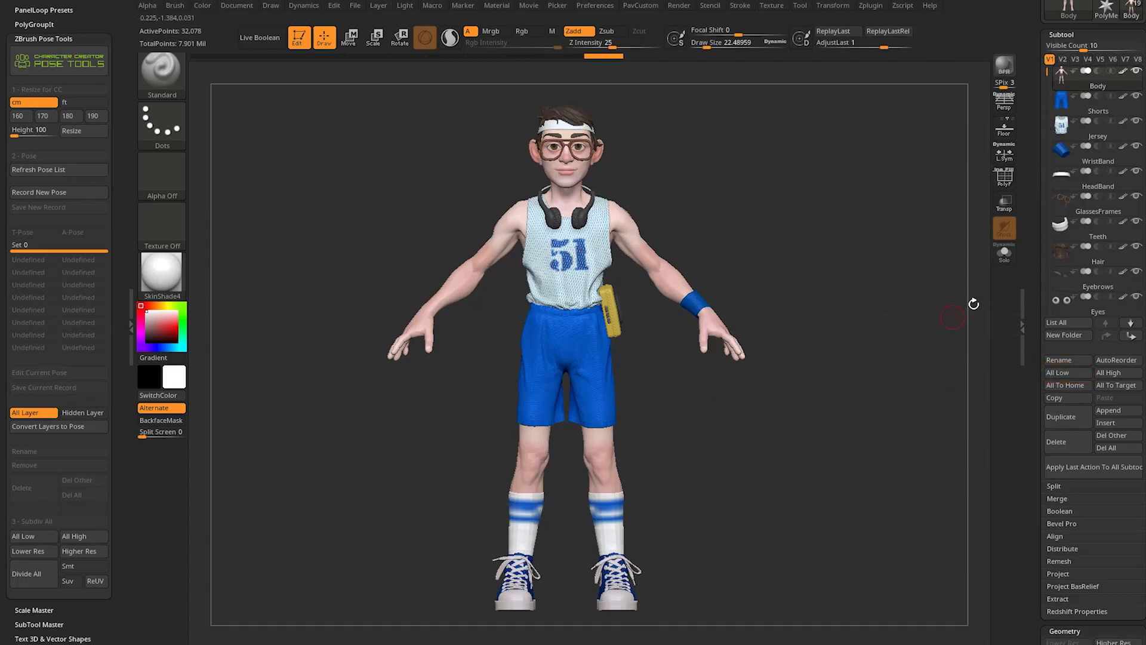
Merge all visible subtools into one mesh and make the merged tool active.
{"action": "left_click_drag", "start_coordinate": [1034, 251], "coordinate": [1027, 325]}
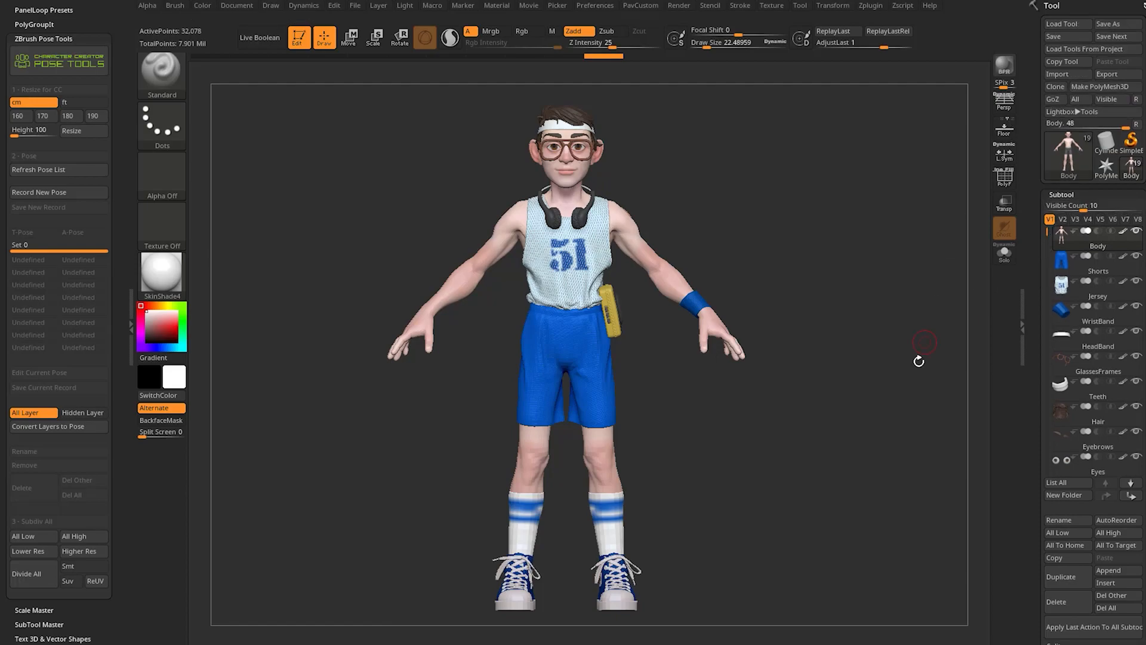
{"action": "left_click_drag", "start_coordinate": [1021, 369], "coordinate": [1037, 235]}
{"action": "left_click", "coordinate": [1049, 380]}
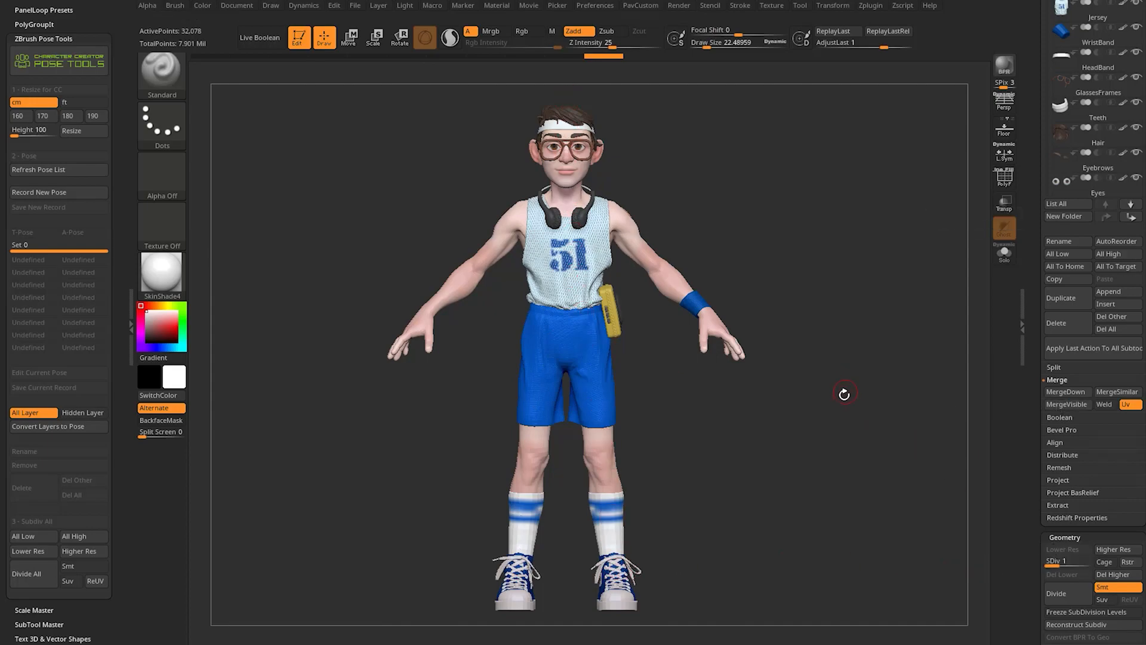
{"action": "left_click_drag", "start_coordinate": [1037, 358], "coordinate": [1037, 480]}
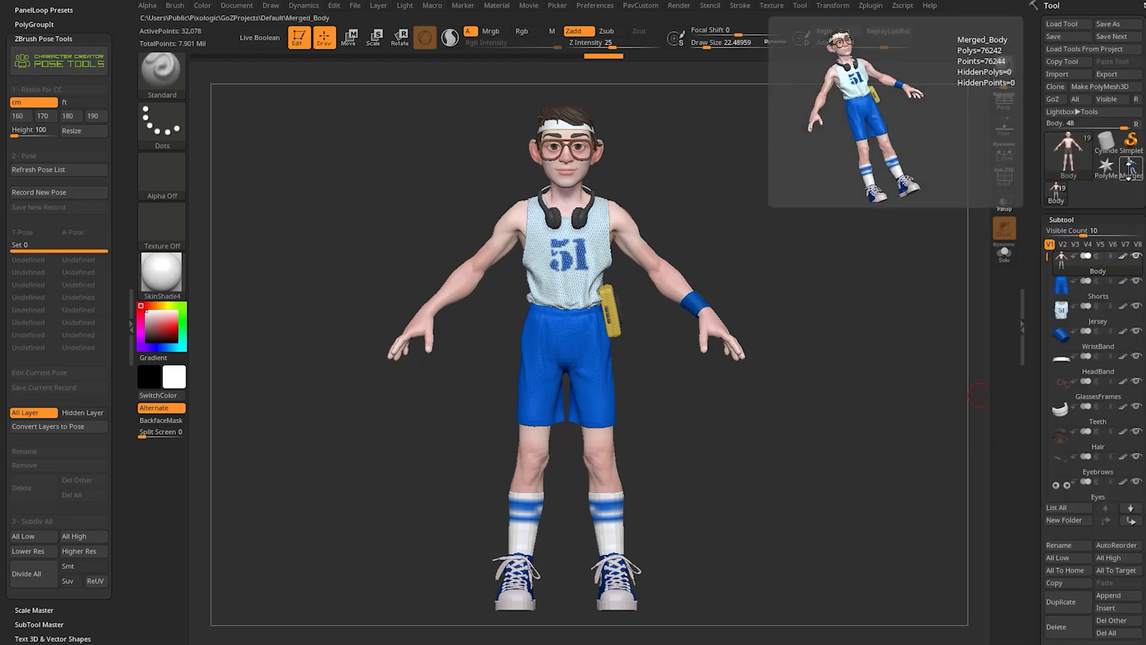
{"action": "left_click", "coordinate": [1130, 170]}
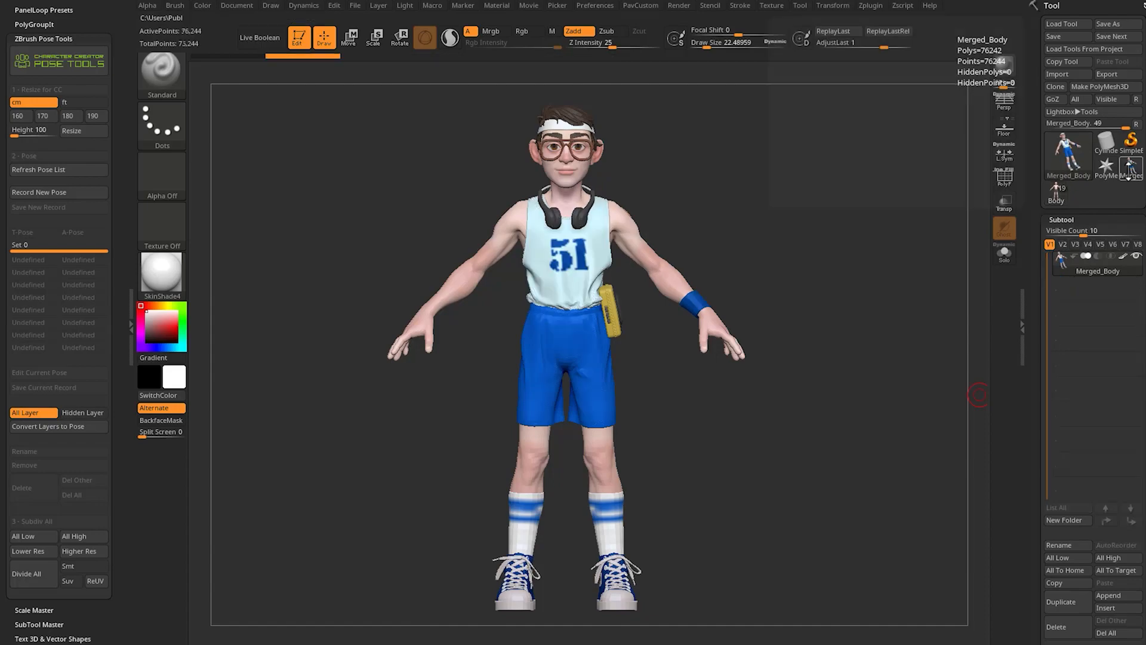
Examine the merged mesh's wireframe from several sides and turn off its polypaint colors.
{"action": "left_click", "coordinate": [1004, 177]}
{"action": "left_click_drag", "start_coordinate": [890, 223], "coordinate": [823, 246]}
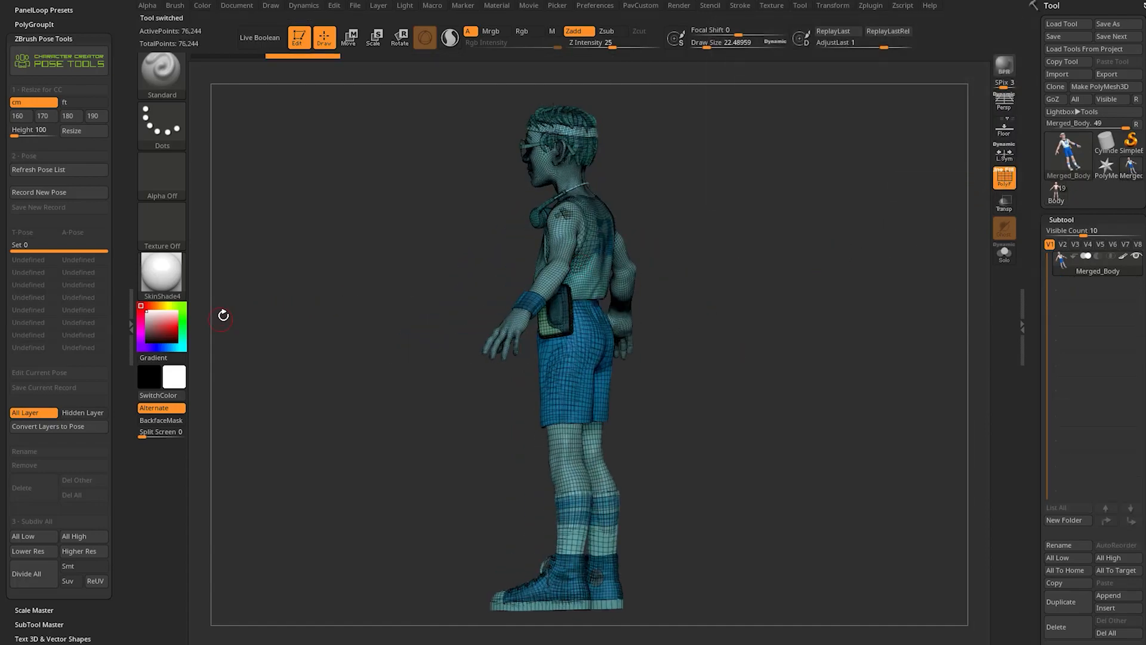
{"action": "left_click_drag", "start_coordinate": [738, 268], "coordinate": [630, 266]}
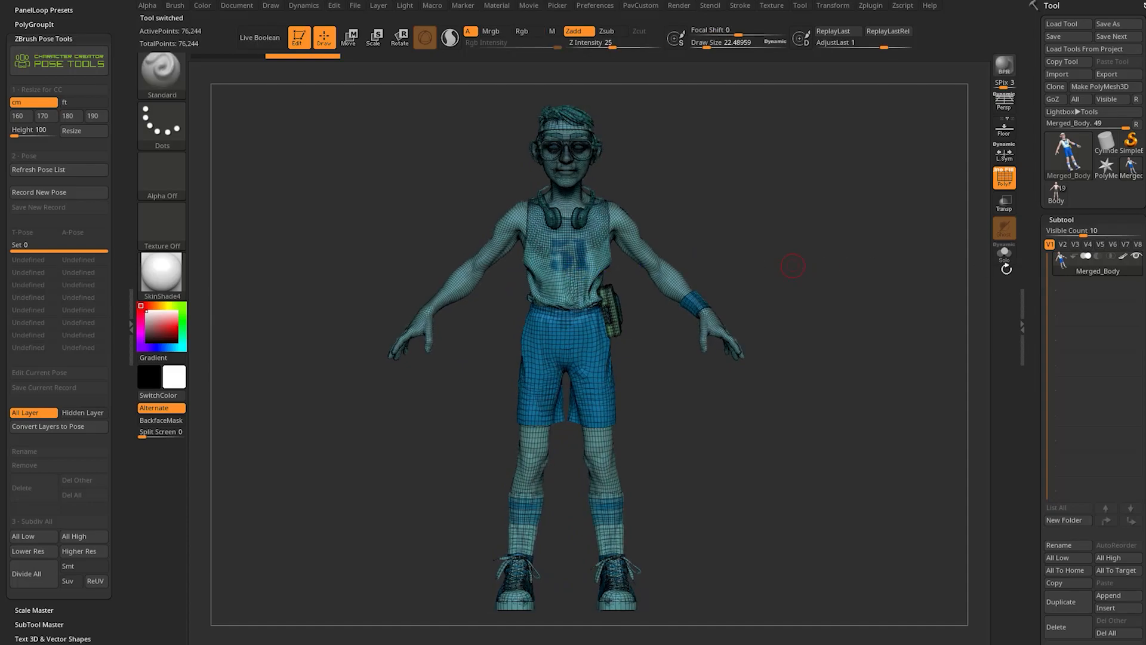
{"action": "left_click", "coordinate": [1121, 255]}
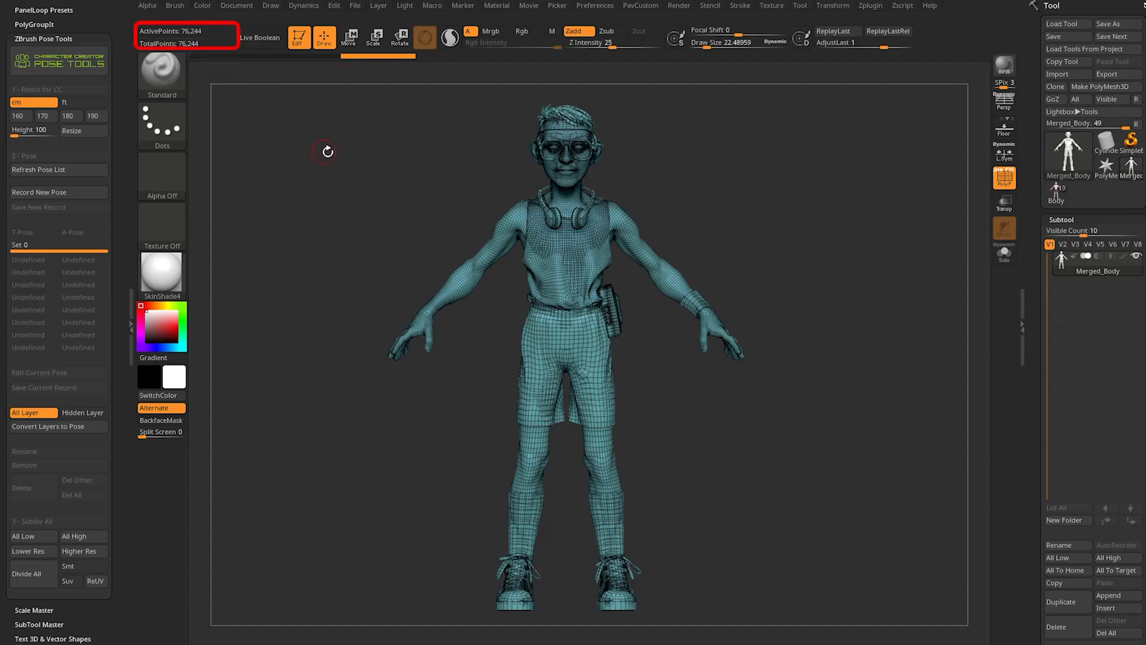
{"action": "mouse_move", "coordinate": [1085, 271]}
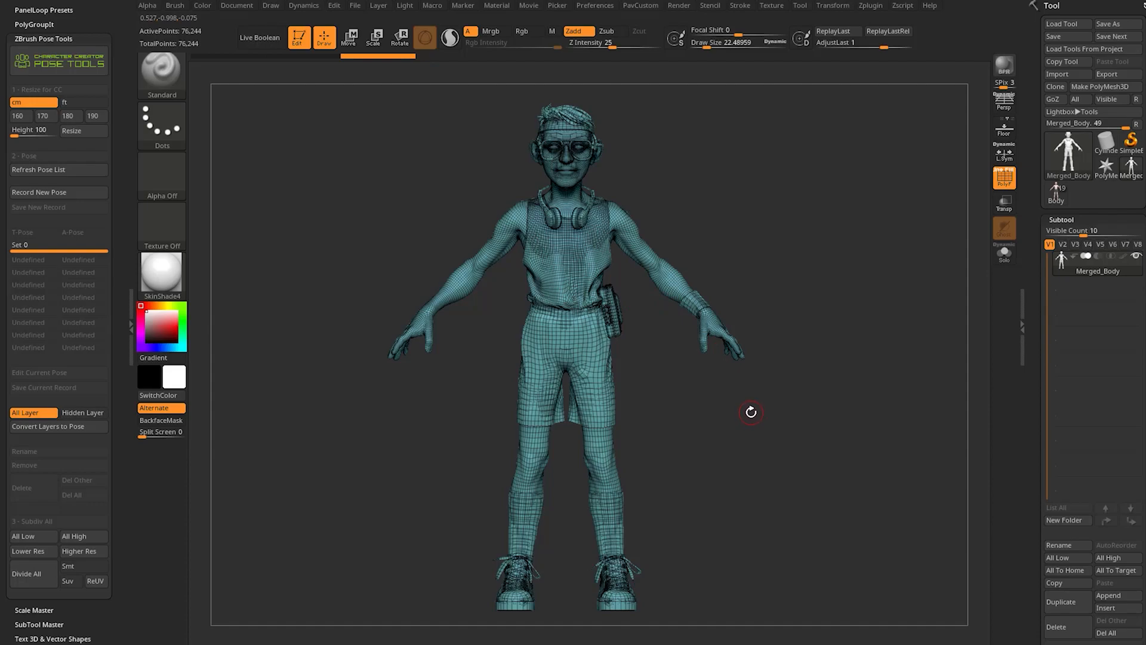
{"action": "left_click", "coordinate": [1005, 177]}
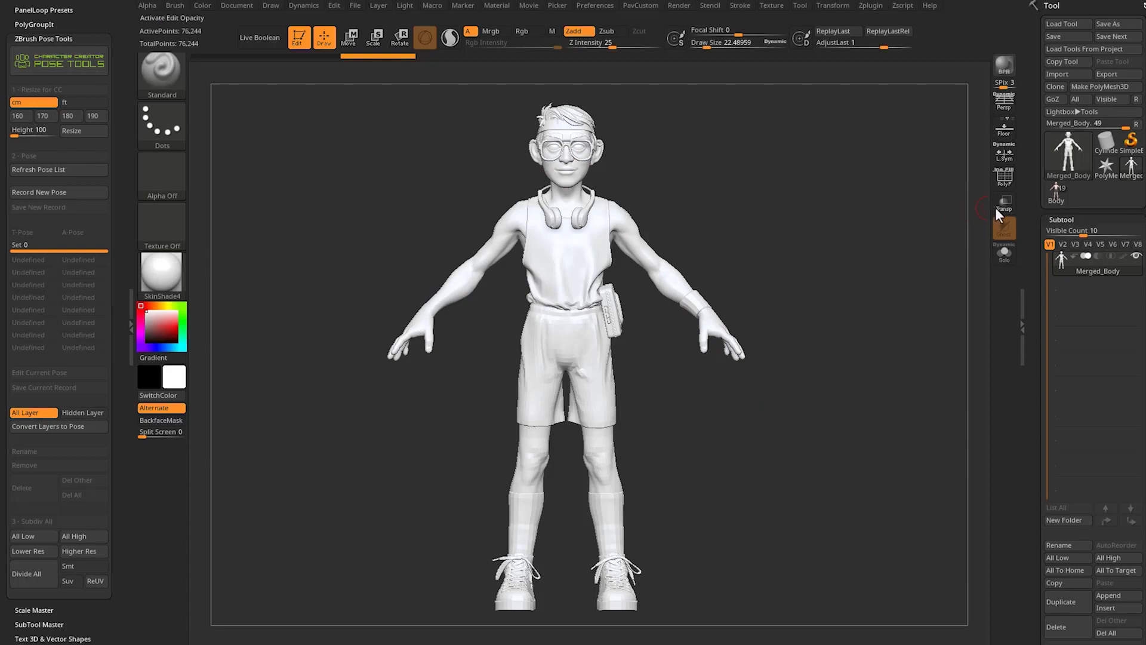
Isolate the original Body subtool and use SelectLasso to leave only its head, upper shoulders and hands visible.
{"action": "left_click", "coordinate": [1057, 194]}
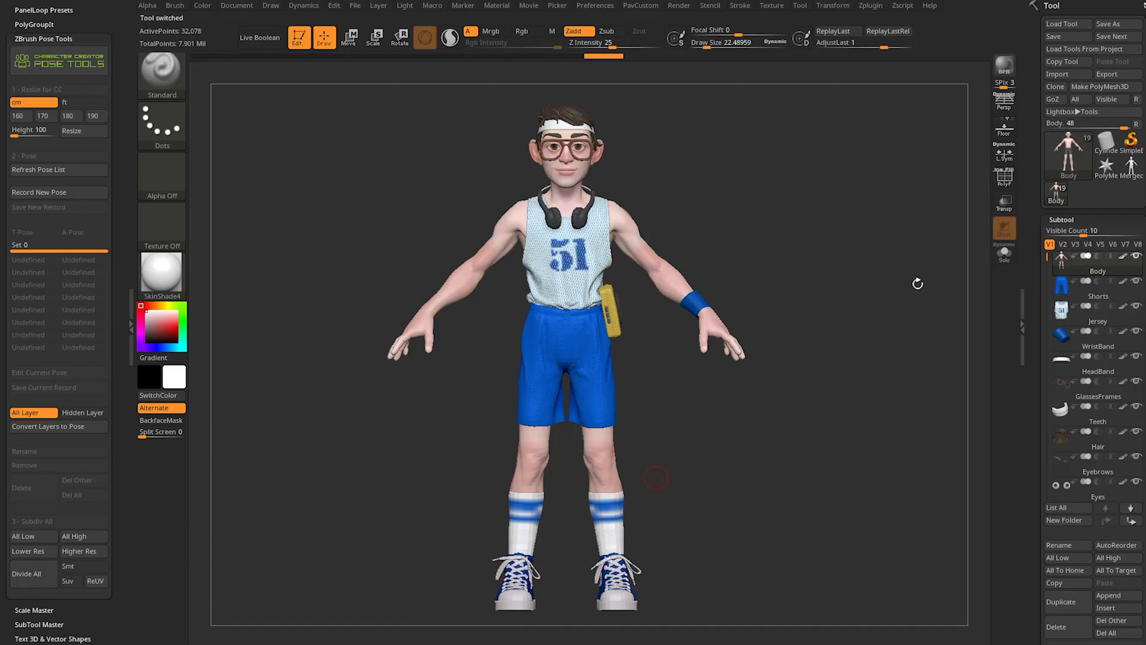
{"action": "left_click", "coordinate": [1005, 252]}
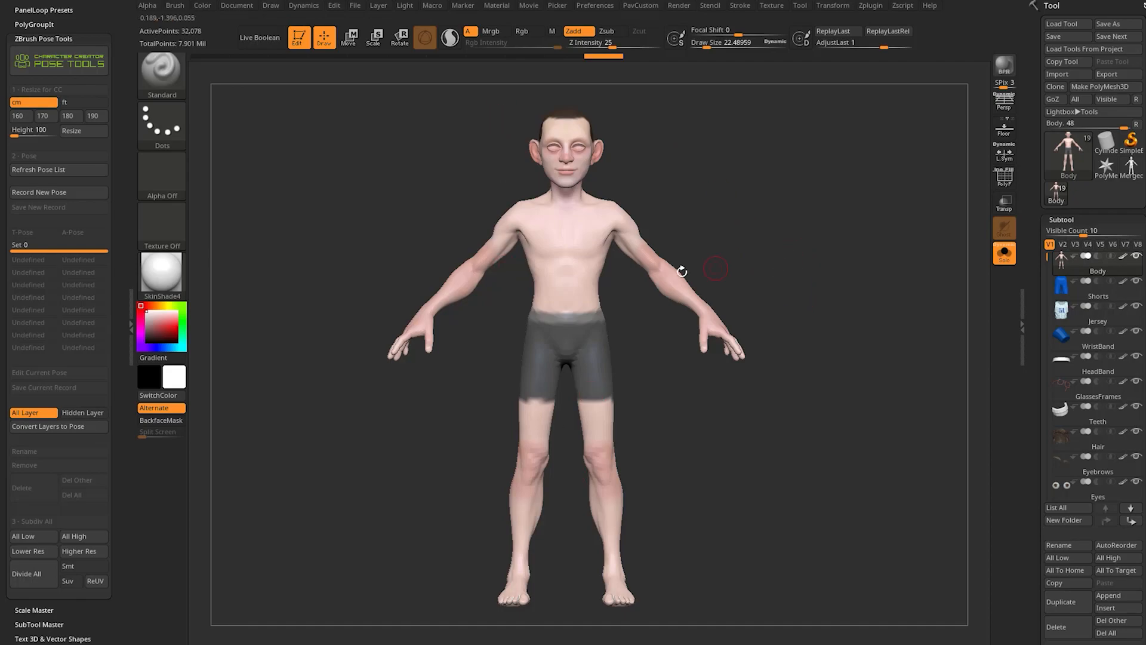
{"action": "left_click", "coordinate": [166, 76], "text": "ctrl+shift"}
{"action": "left_click", "coordinate": [679, 137], "text": "ctrl+shift"}
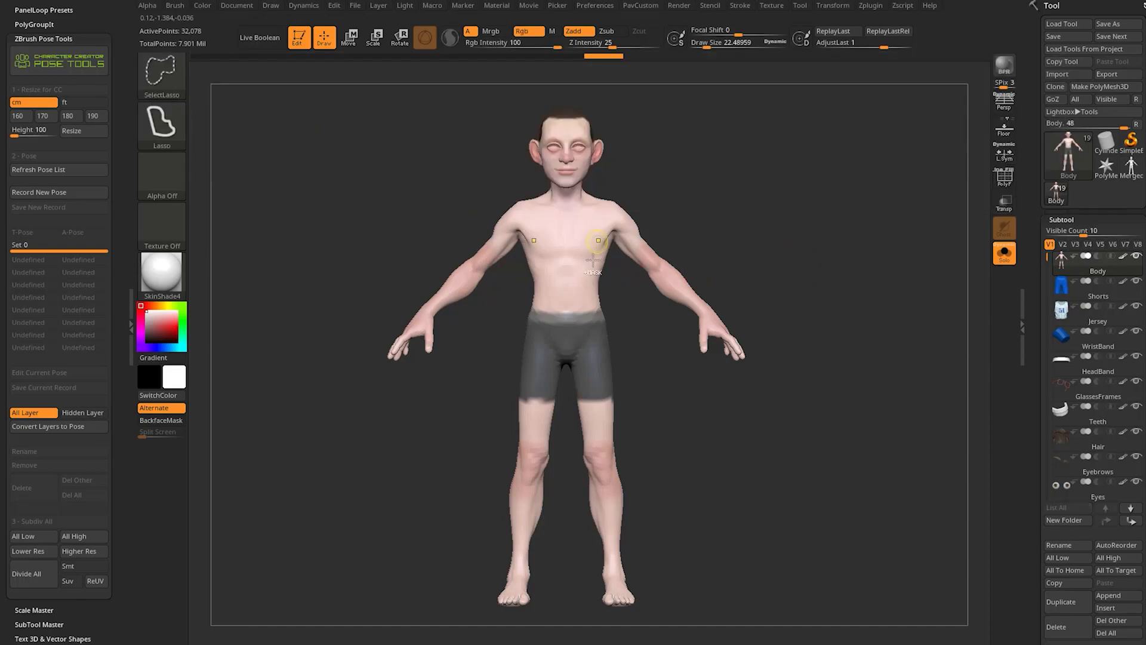
{"action": "mouse_move", "coordinate": [621, 153]}
{"action": "left_mouse_down", "text": "ctrl+shift"}
{"action": "mouse_move", "coordinate": [504, 120]}
{"action": "mouse_move", "coordinate": [573, 230]}
{"action": "left_mouse_up", "text": "ctrl+shift"}
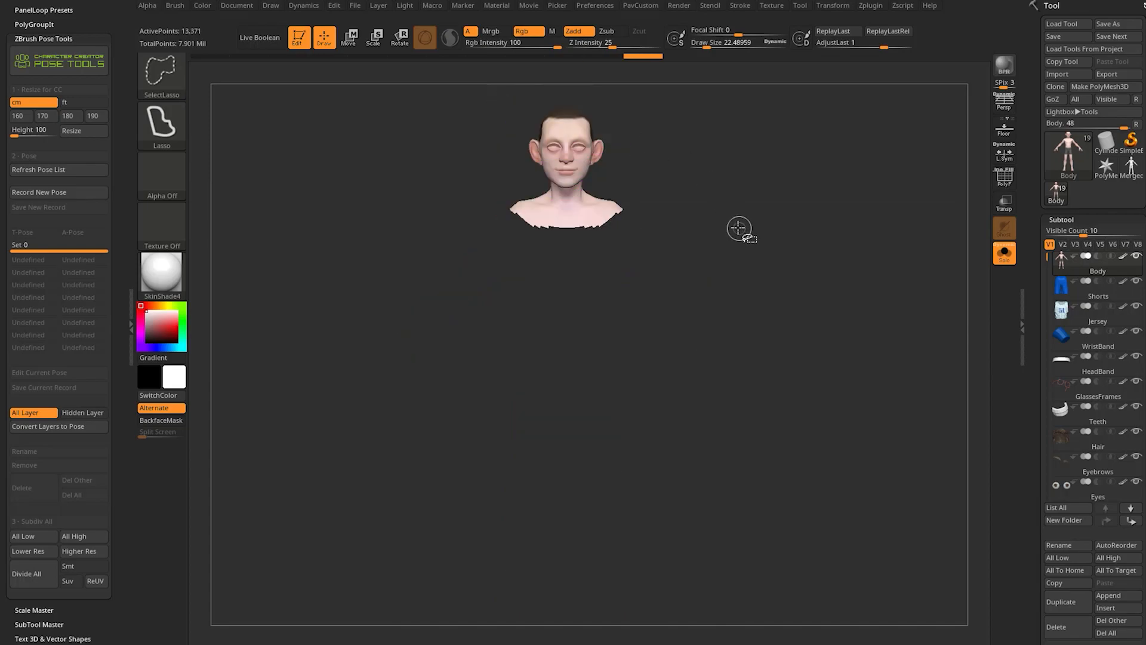
{"action": "mouse_move", "coordinate": [788, 184]}
{"action": "left_mouse_down", "text": "ctrl+shift"}
{"action": "mouse_move", "coordinate": [792, 328]}
{"action": "mouse_move", "coordinate": [727, 299]}
{"action": "mouse_move", "coordinate": [702, 362]}
{"action": "left_mouse_up", "text": "ctrl+shift"}
{"action": "left_click_drag", "start_coordinate": [824, 223], "coordinate": [858, 332], "text": "ctrl+shift"}
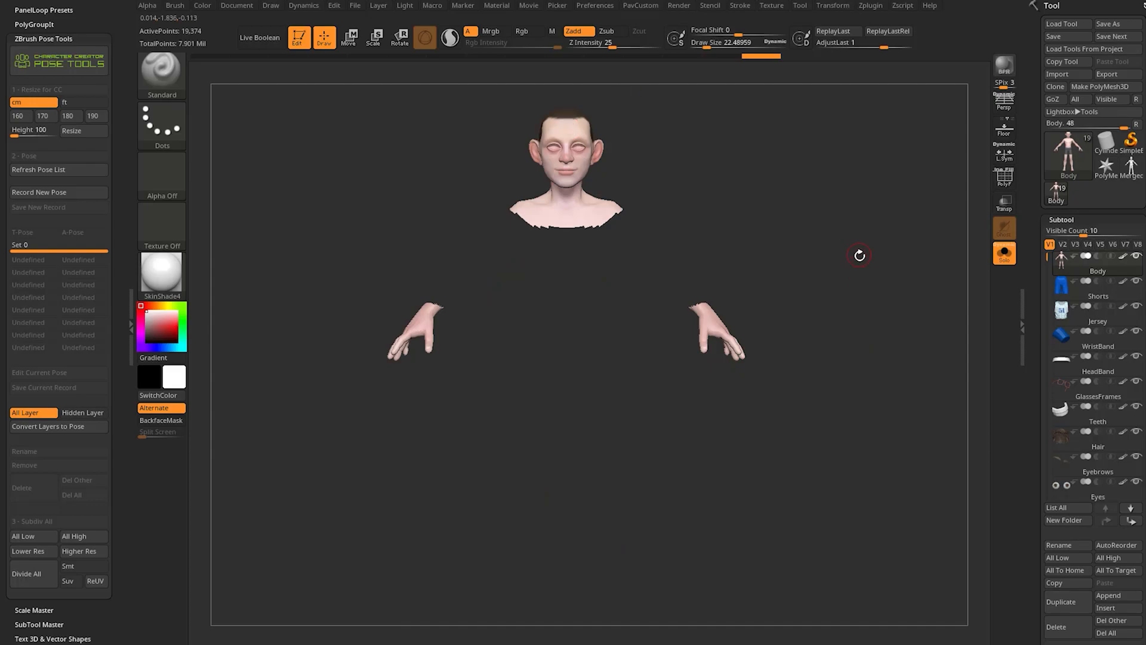
Unhide the whole Body and insert the merged mesh as a subtool directly below it, with all subtools shown.
{"action": "left_click", "coordinate": [859, 245], "text": "ctrl+shift"}
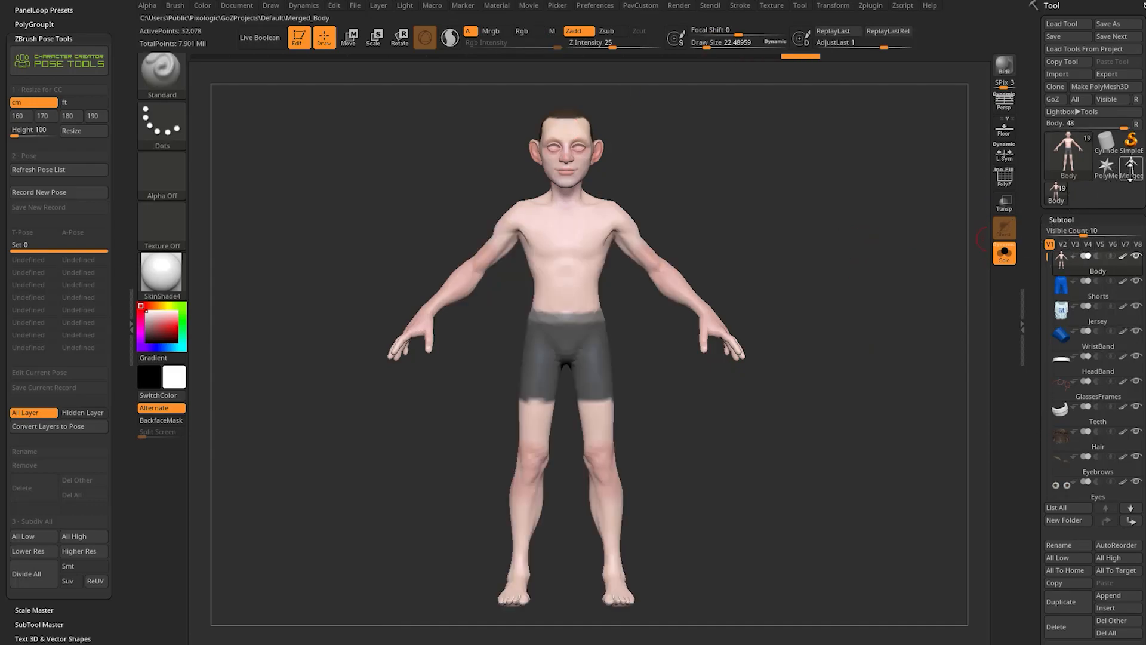
{"action": "left_click_drag", "start_coordinate": [1036, 452], "coordinate": [1044, 317]}
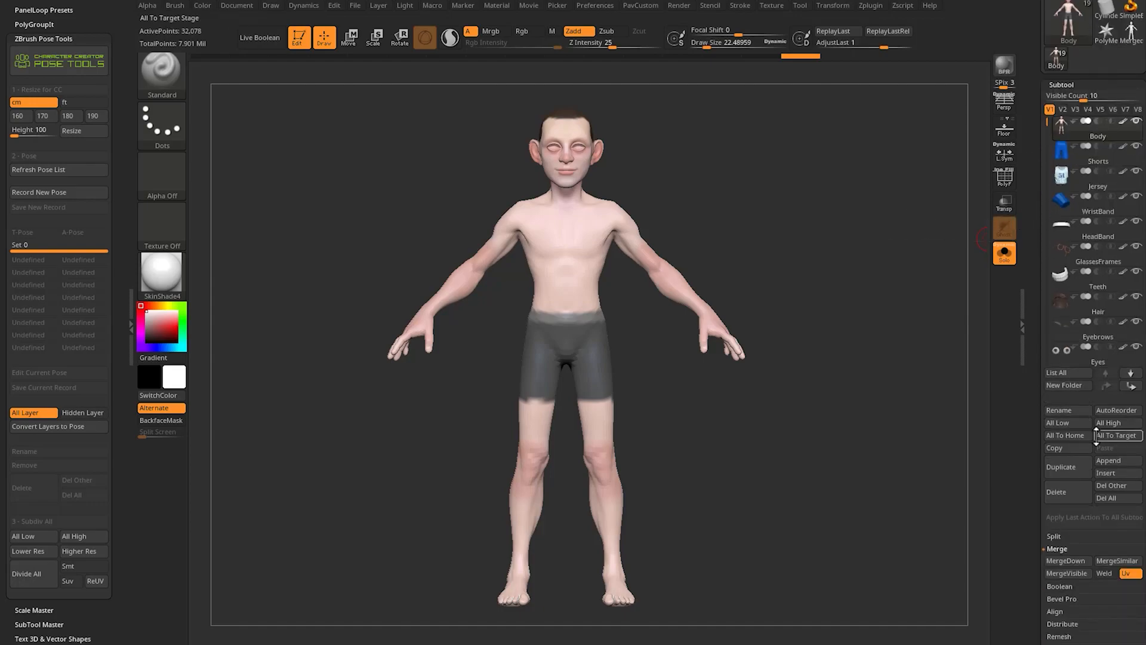
{"action": "left_click", "coordinate": [1108, 473]}
{"action": "left_click", "coordinate": [856, 430]}
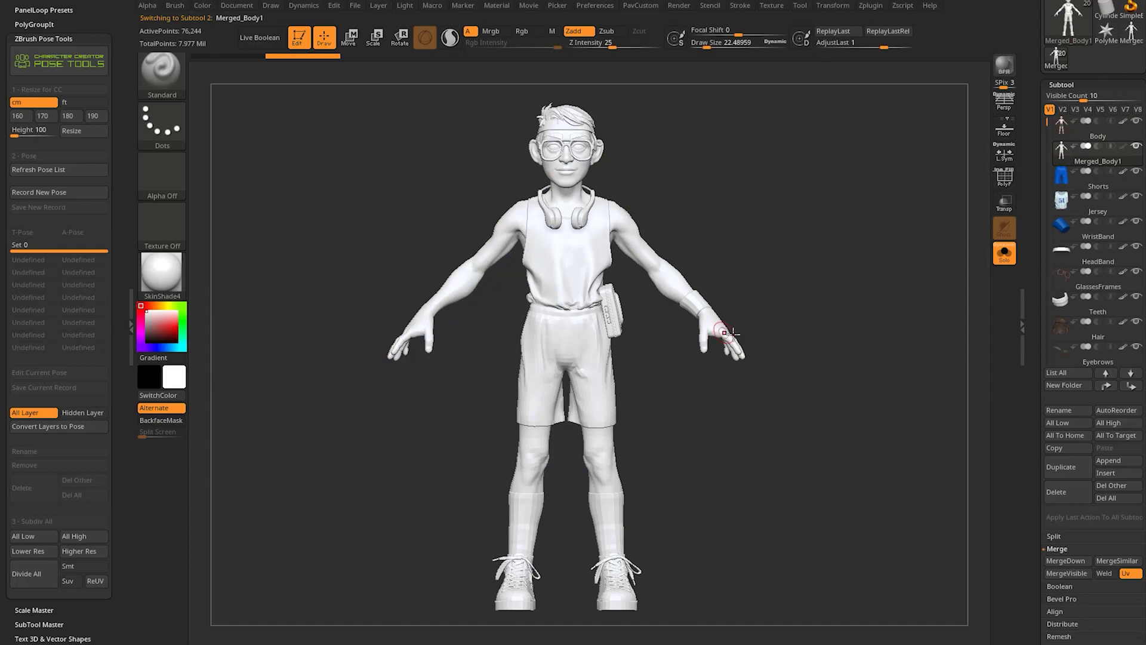
{"action": "left_click", "coordinate": [1005, 252]}
{"action": "left_click_drag", "start_coordinate": [865, 245], "coordinate": [745, 281]}
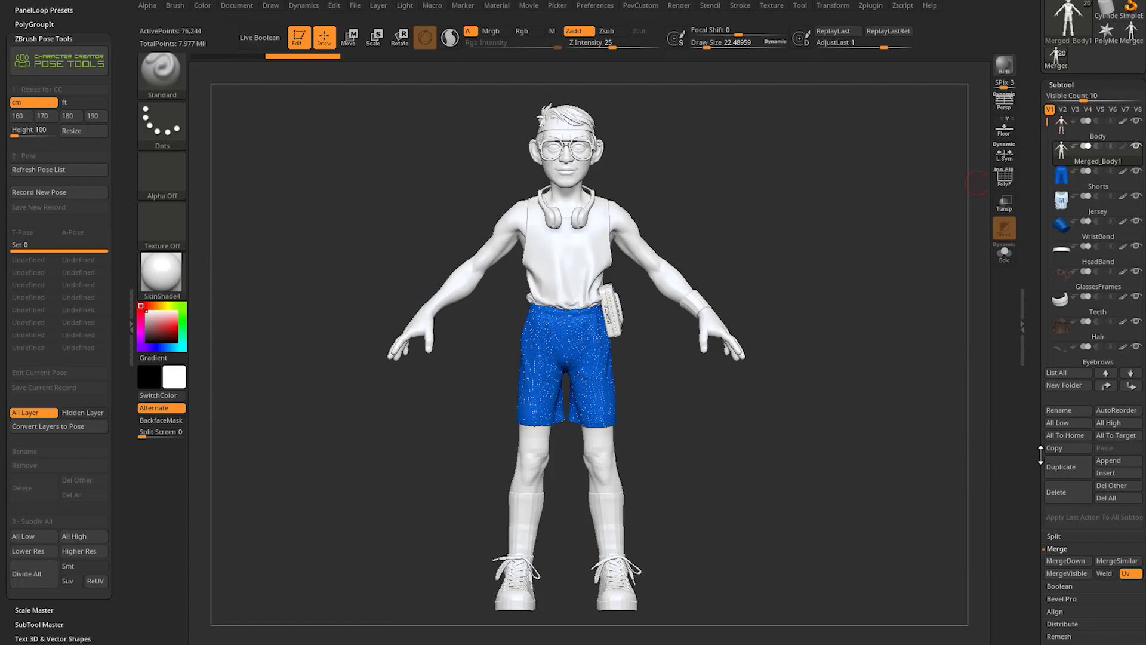
Delete the inserted Merged_Body1 subtool from the character and accept the non-undoable operation.
{"action": "left_click", "coordinate": [1057, 492]}
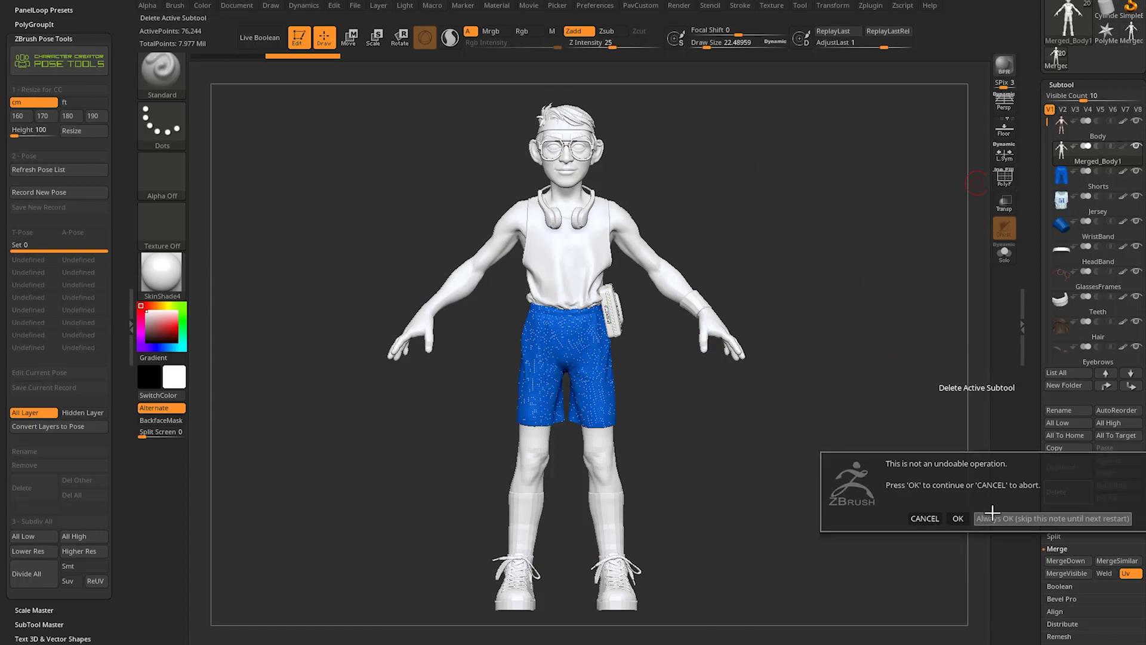
{"action": "left_click", "coordinate": [1003, 517]}
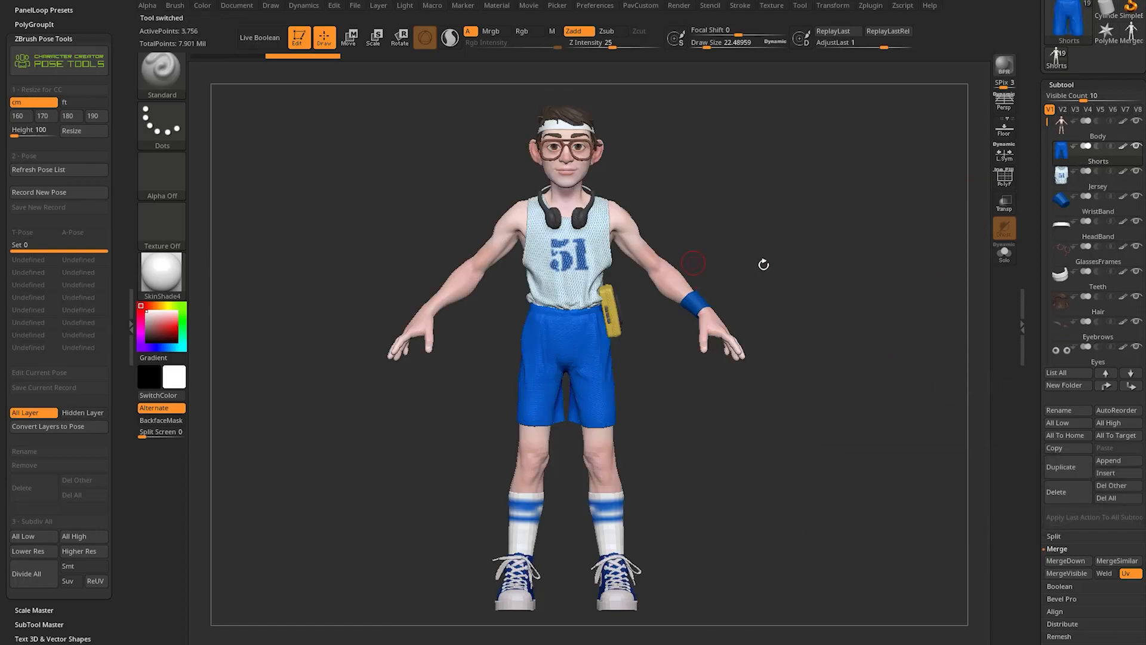
{"action": "left_click_drag", "start_coordinate": [851, 256], "coordinate": [847, 256]}
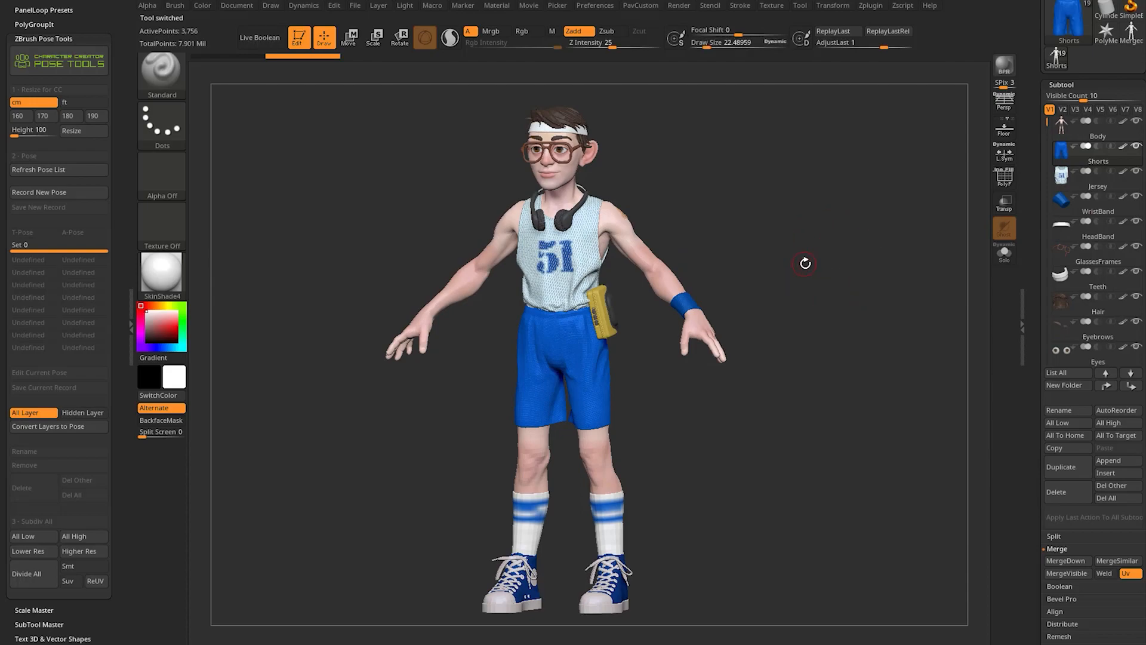
Make the WalkmanCase subtool at the character's hip active and isolate it with Solo.
{"action": "left_click_drag", "start_coordinate": [1026, 484], "coordinate": [1027, 106]}
{"action": "left_click_drag", "start_coordinate": [832, 229], "coordinate": [604, 334], "text": "alt"}
{"action": "left_click_drag", "start_coordinate": [535, 197], "coordinate": [646, 427], "text": "alt"}
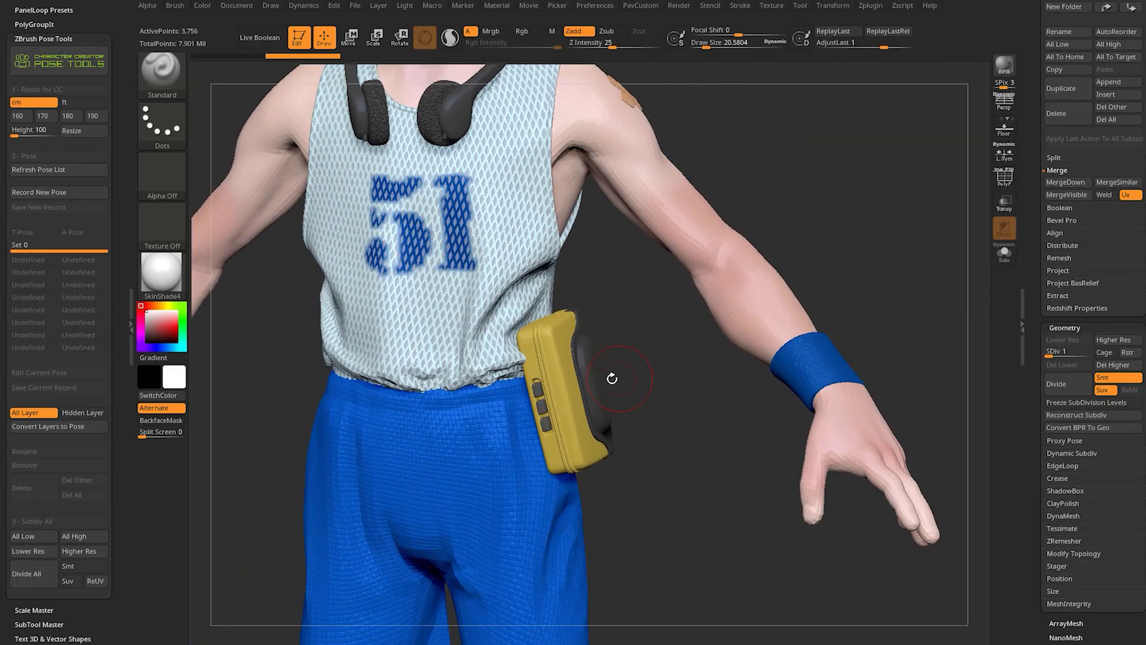
{"action": "left_click", "coordinate": [582, 379], "text": "alt"}
{"action": "key", "text": "f"}
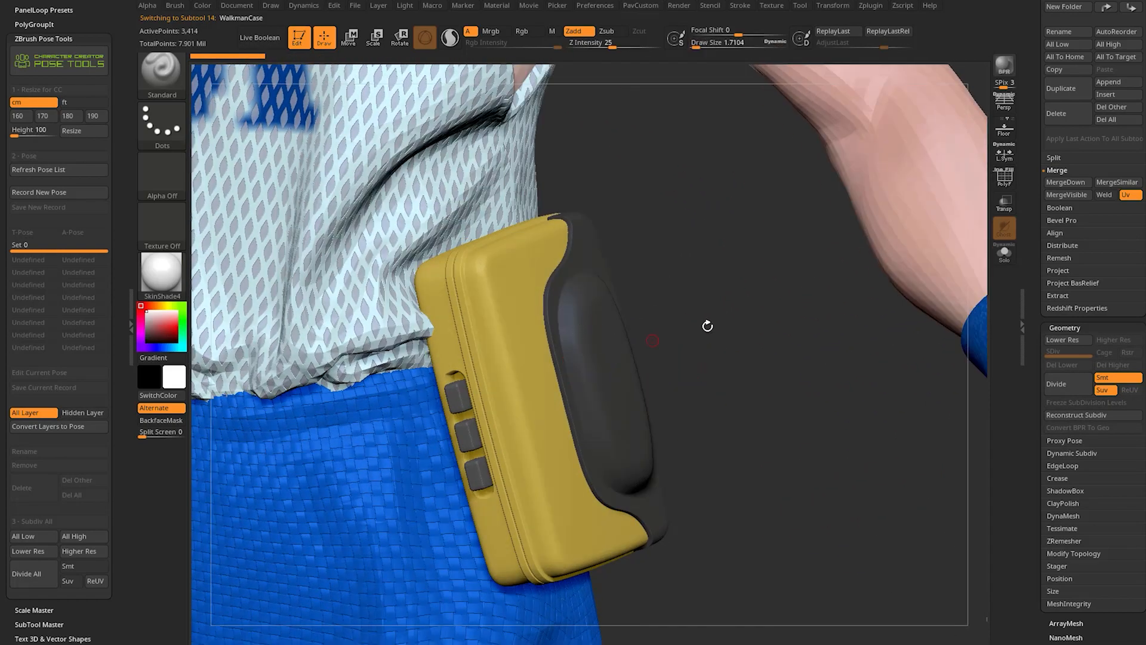
{"action": "left_click", "coordinate": [1004, 254]}
{"action": "left_click_drag", "start_coordinate": [765, 338], "coordinate": [753, 314]}
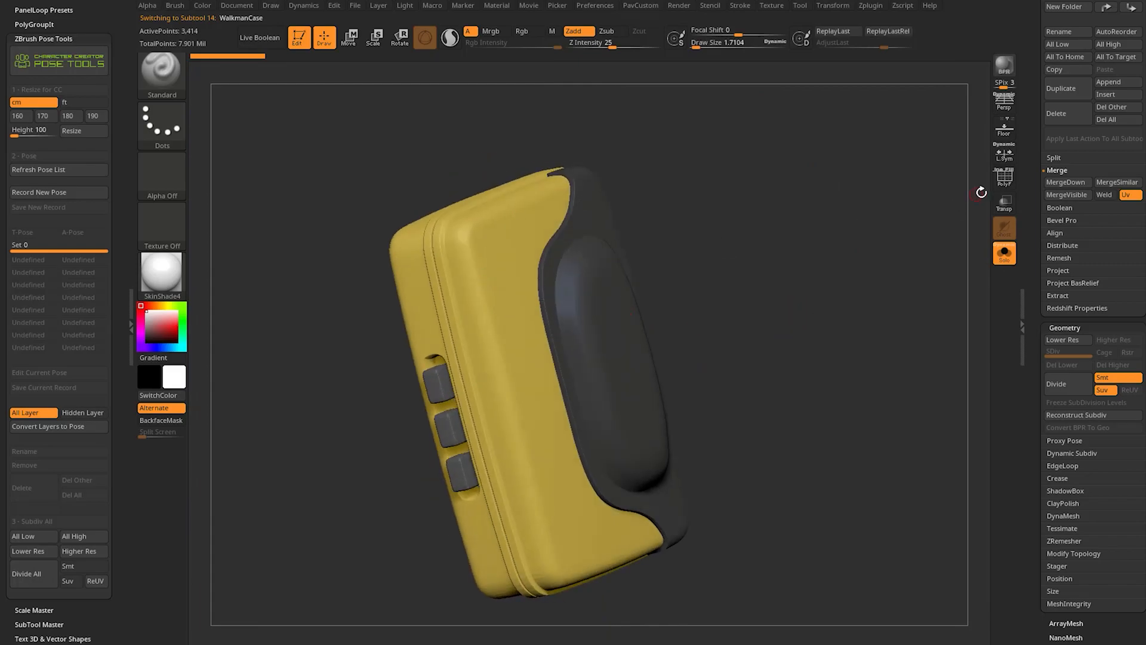
Examine the WalkmanCase's wireframe and compare its mesh with Dynamic Subdiv switched on and off.
{"action": "key", "text": "shift+f"}
{"action": "left_click_drag", "start_coordinate": [758, 238], "coordinate": [827, 244]}
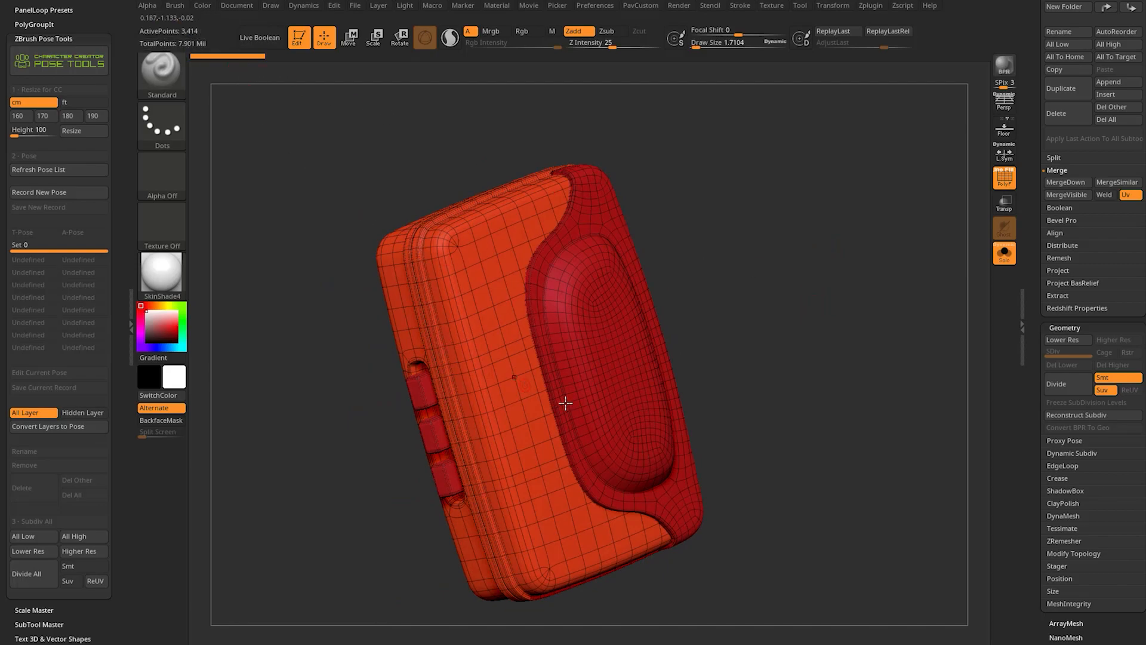
{"action": "left_click_drag", "start_coordinate": [1036, 382], "coordinate": [1037, 250]}
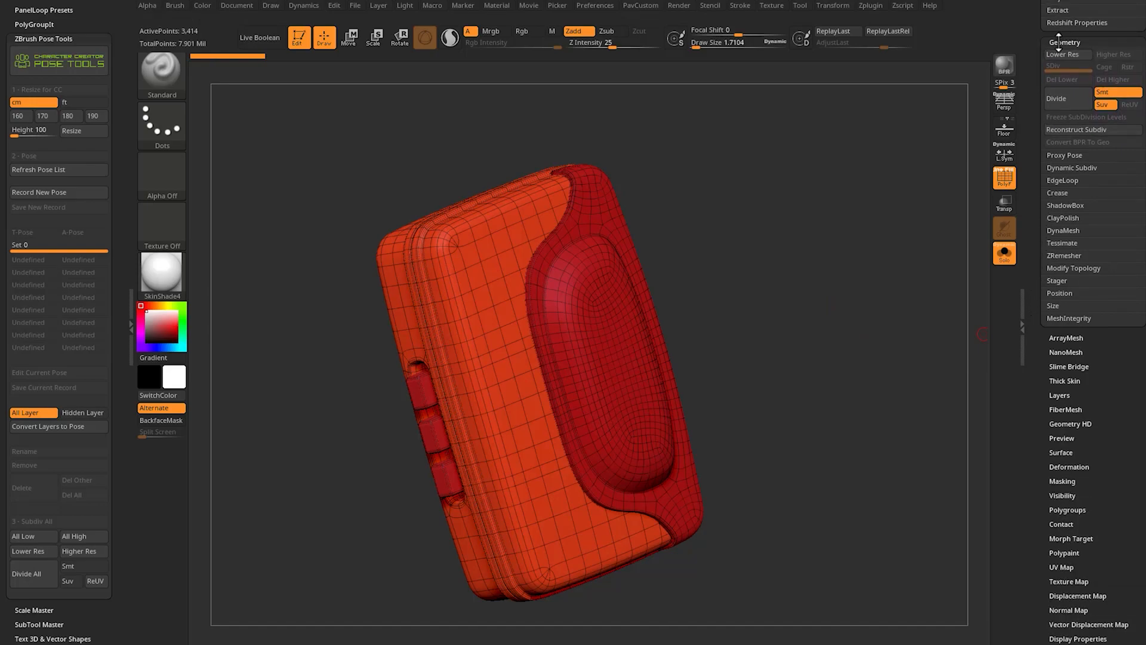
{"action": "left_click", "coordinate": [1059, 168]}
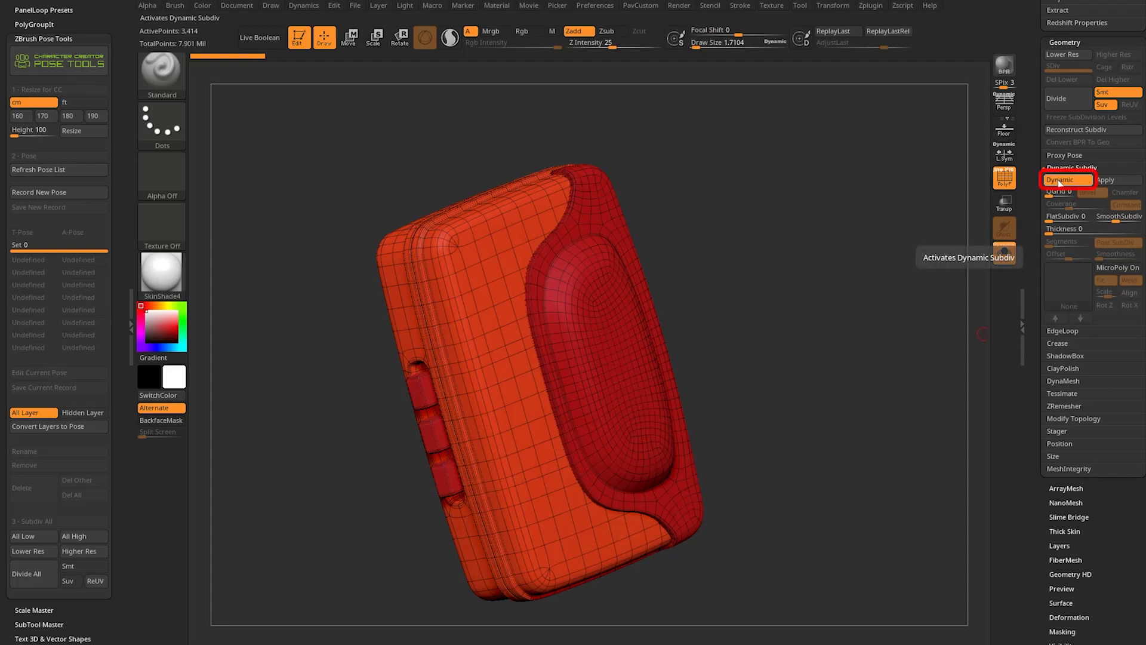
{"action": "left_click", "coordinate": [1059, 182]}
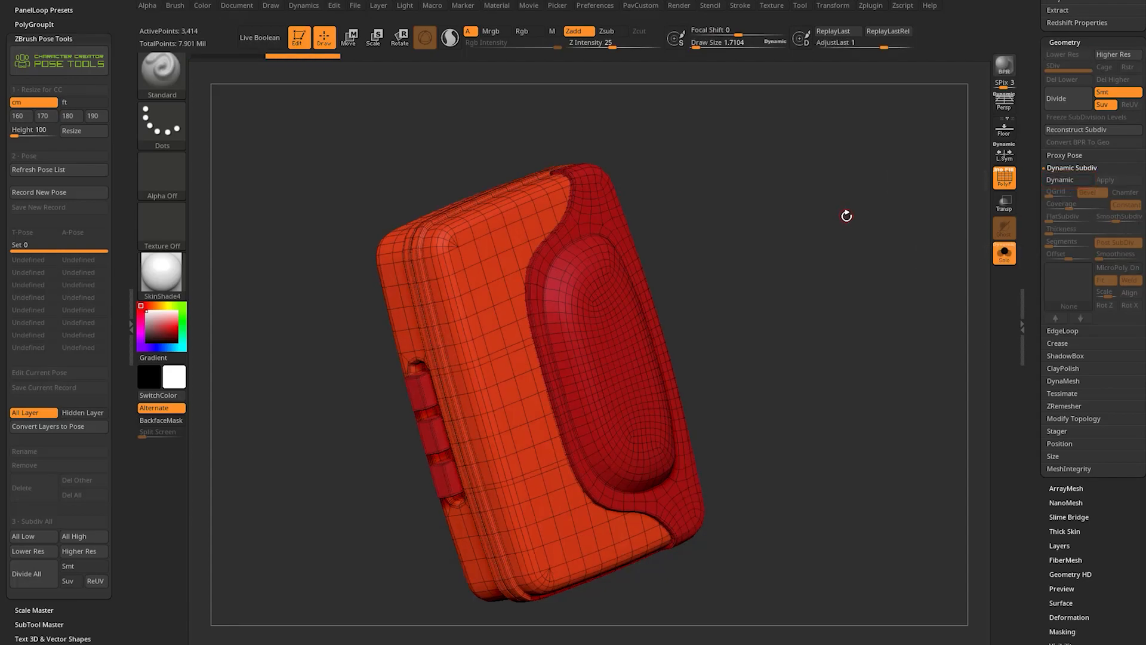
{"action": "key", "text": "d"}
{"action": "key", "text": "shift+d"}
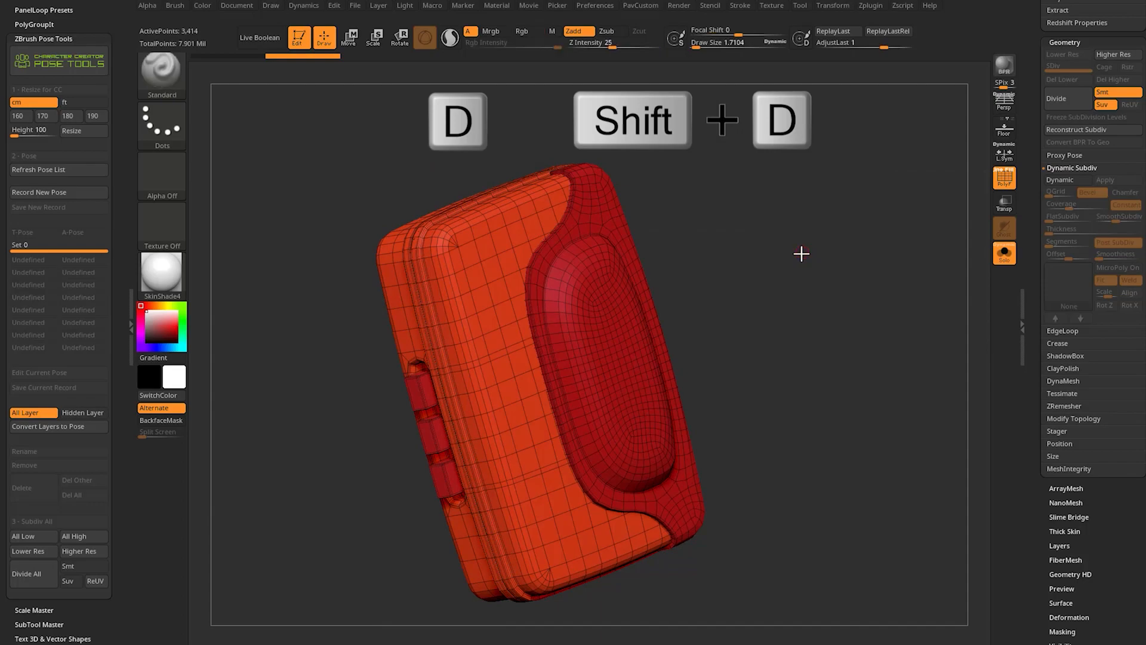
{"action": "key", "text": "shift+f"}
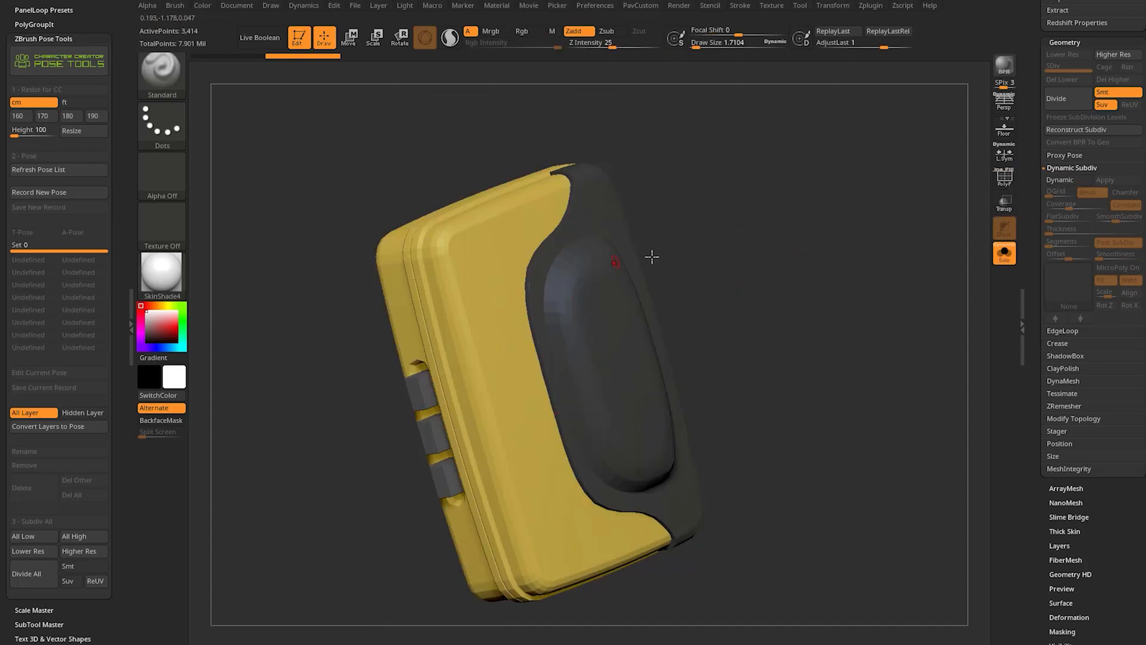
Turn Dynamic Subdiv back on for the WalkmanCase and leave Solo mode to show all subtools.
{"action": "key", "text": "s"}
{"action": "left_click_drag", "start_coordinate": [652, 257], "coordinate": [687, 258]}
{"action": "scroll", "coordinate": [1080, 107], "scroll_direction": "up", "scroll_amount": 2}
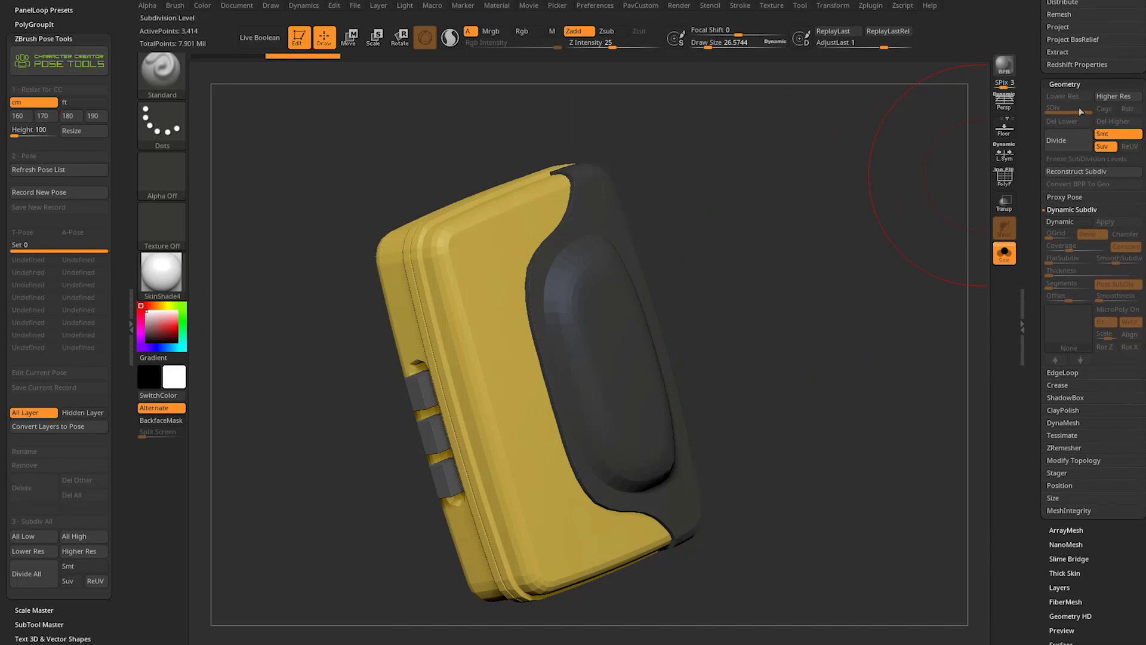
{"action": "key", "text": "s"}
{"action": "left_click_drag", "start_coordinate": [763, 296], "coordinate": [761, 298]}
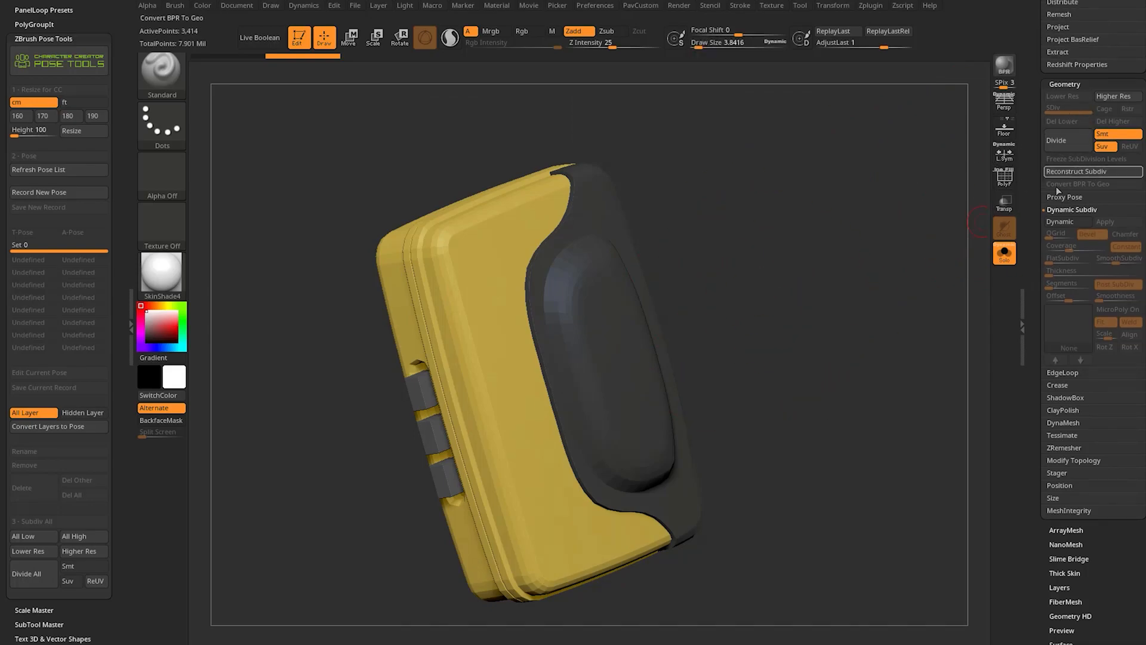
{"action": "key", "text": "d"}
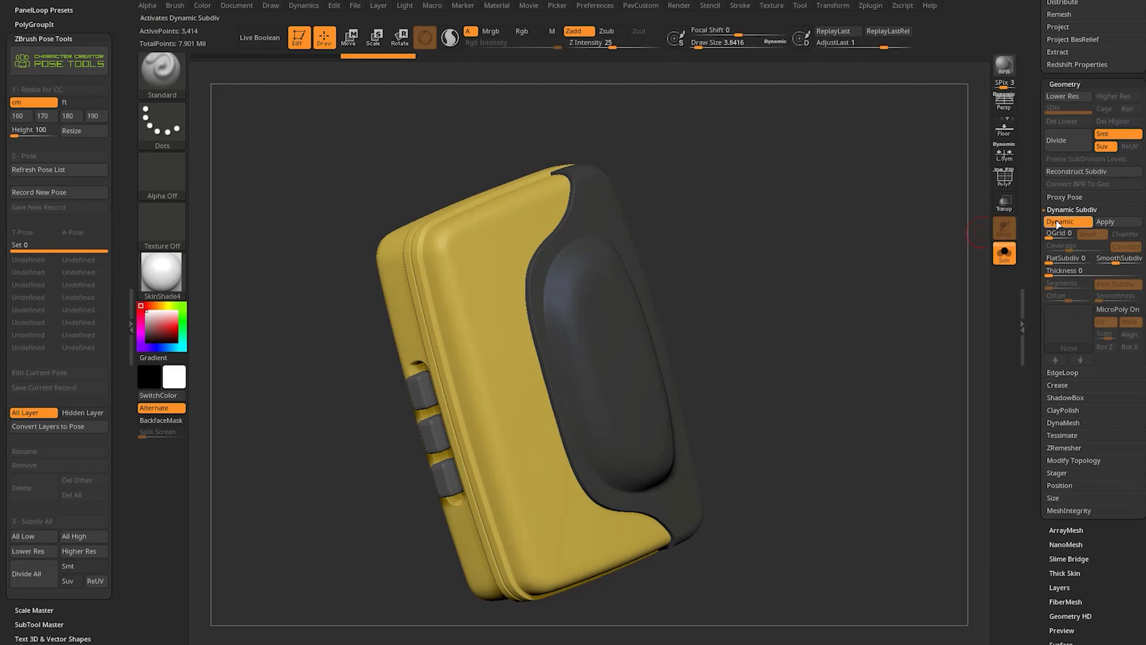
{"action": "key", "text": "shift+d"}
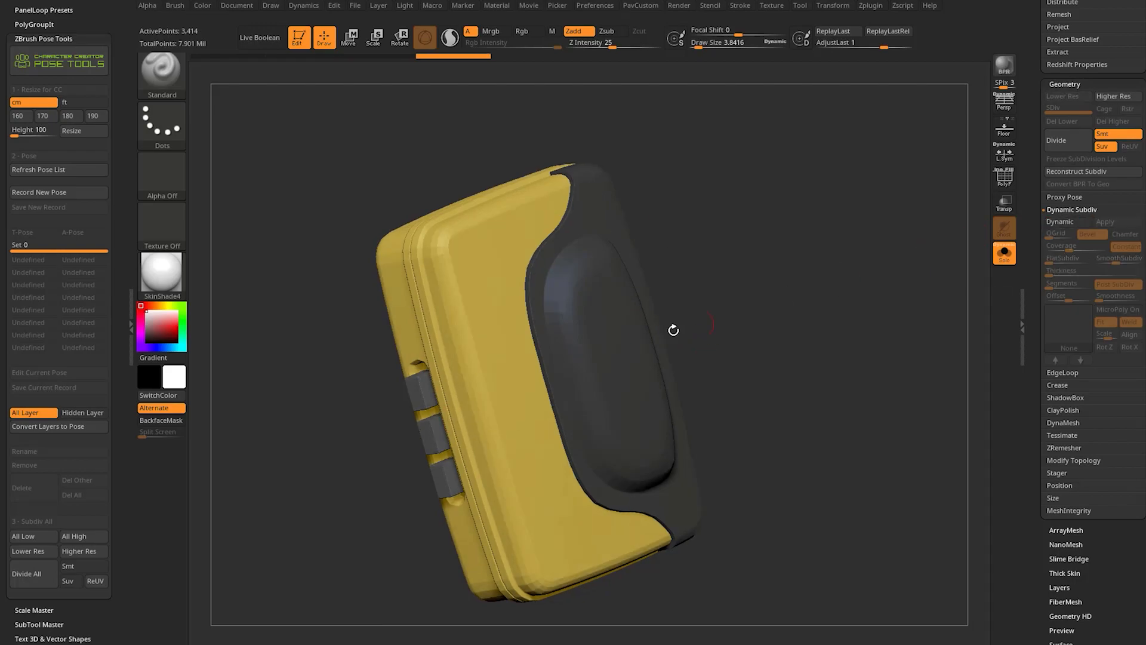
{"action": "left_click", "coordinate": [1063, 224]}
{"action": "key", "text": "alt+s"}
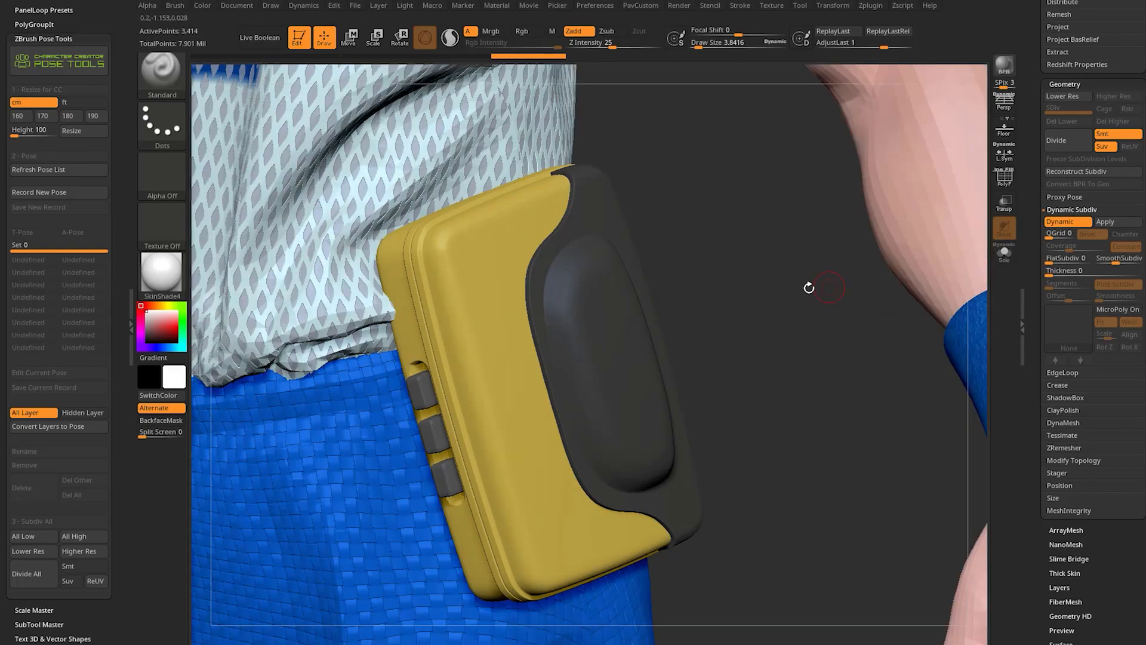
Make the Socks_1 subtool active and raise its subdivision level to 5.
{"action": "mouse_move", "coordinate": [789, 328]}
{"action": "left_mouse_down", "text": "alt"}
{"action": "mouse_move", "coordinate": [736, 210]}
{"action": "mouse_move", "coordinate": [877, 235]}
{"action": "mouse_move", "coordinate": [823, 261]}
{"action": "mouse_move", "coordinate": [833, 213]}
{"action": "left_mouse_up", "text": "alt"}
{"action": "key", "text": "s"}
{"action": "left_click_drag", "start_coordinate": [834, 214], "coordinate": [827, 254]}
{"action": "left_click_drag", "start_coordinate": [738, 247], "coordinate": [825, 254], "text": "shift"}
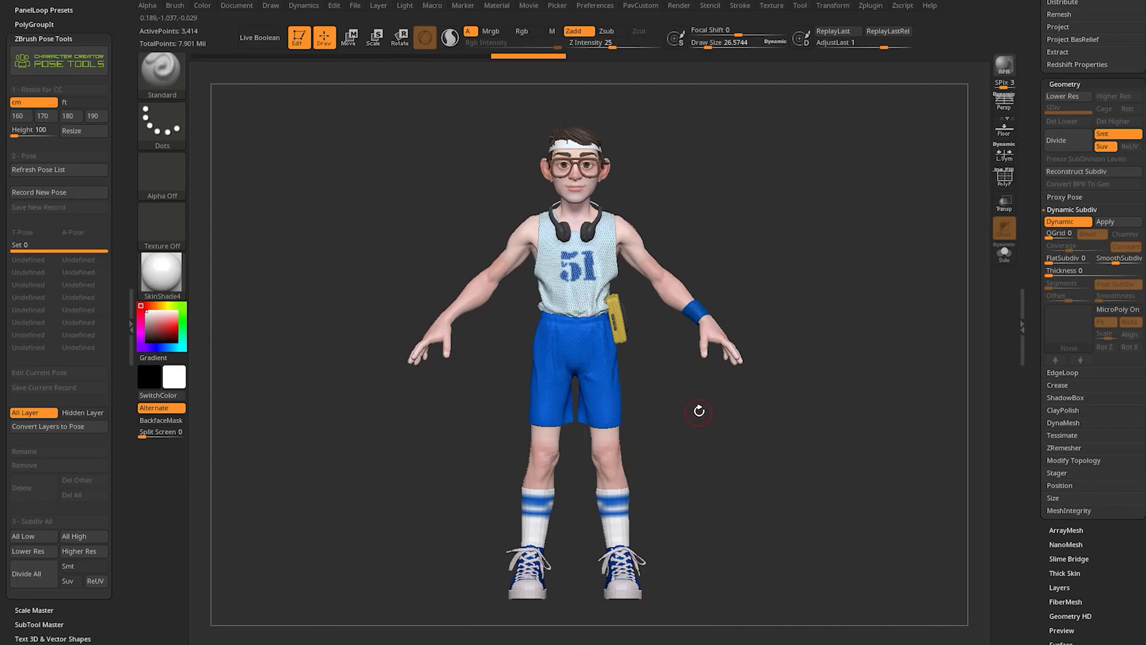
{"action": "left_click_drag", "start_coordinate": [699, 411], "coordinate": [736, 304], "text": "alt"}
{"action": "left_click", "coordinate": [707, 366], "text": "alt"}
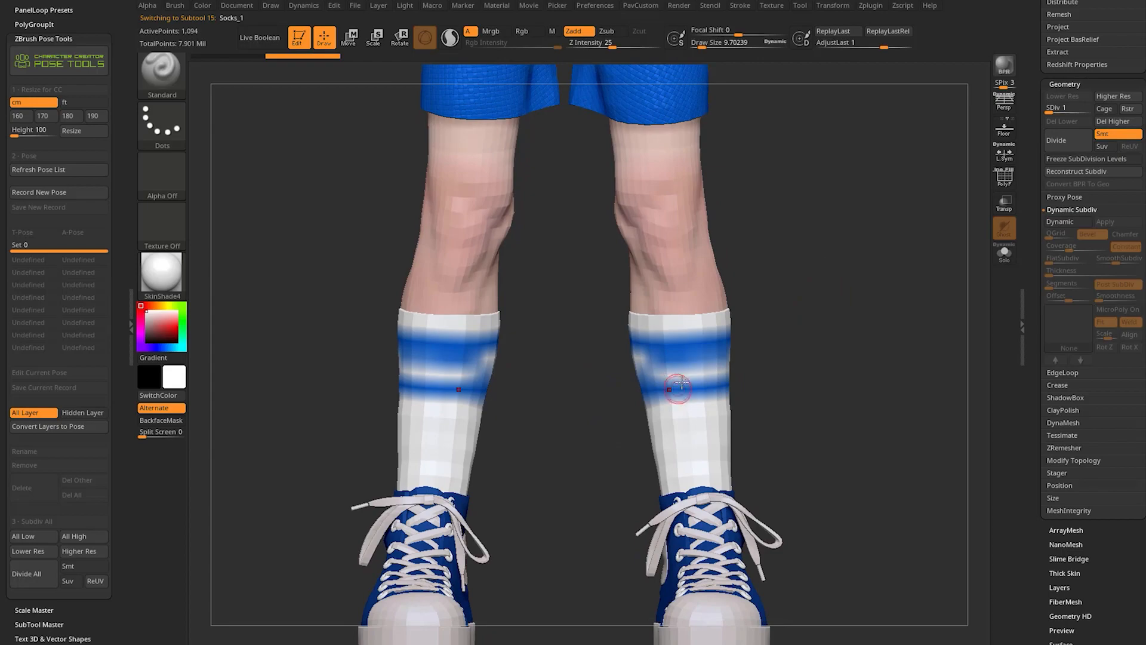
{"action": "scroll", "coordinate": [1029, 229], "scroll_direction": "up", "scroll_amount": 5}
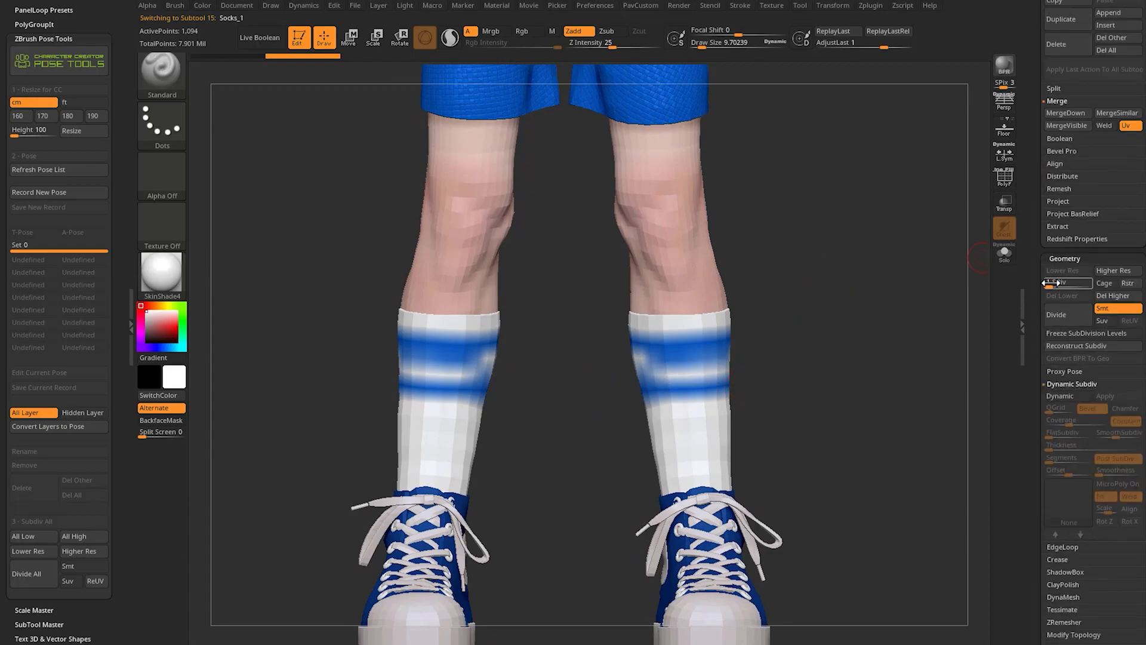
{"action": "left_click_drag", "start_coordinate": [1085, 284], "coordinate": [1094, 285]}
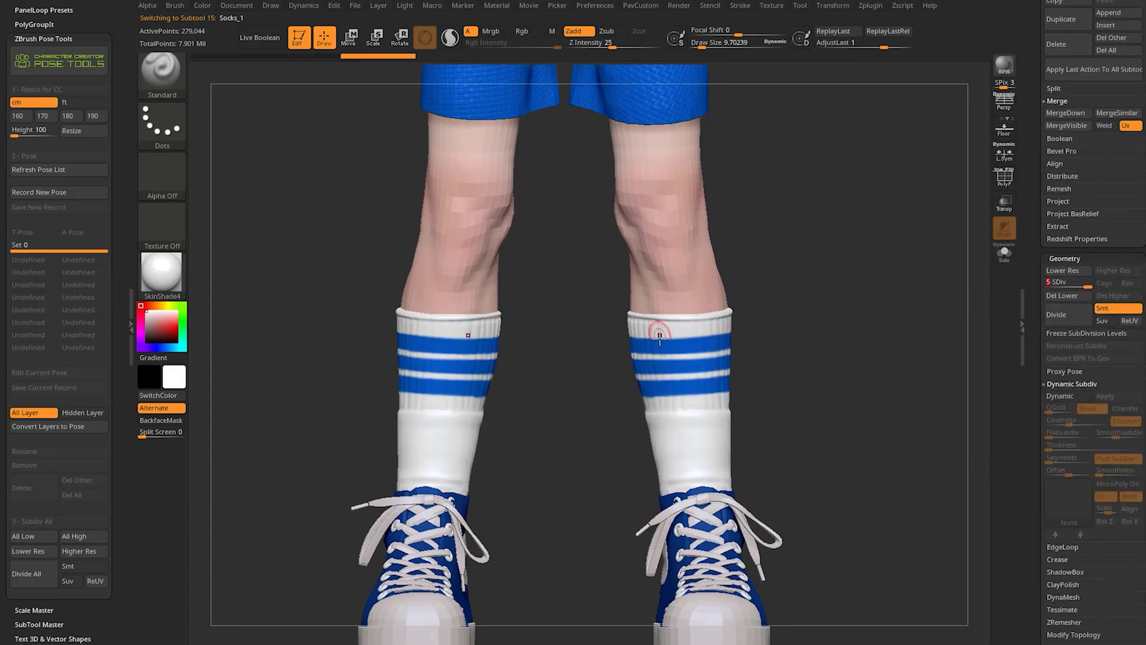
Lower the socks' subdivision level to 3 and on to 1 to compare their detail.
{"action": "key", "text": "s"}
{"action": "left_click_drag", "start_coordinate": [794, 368], "coordinate": [826, 363]}
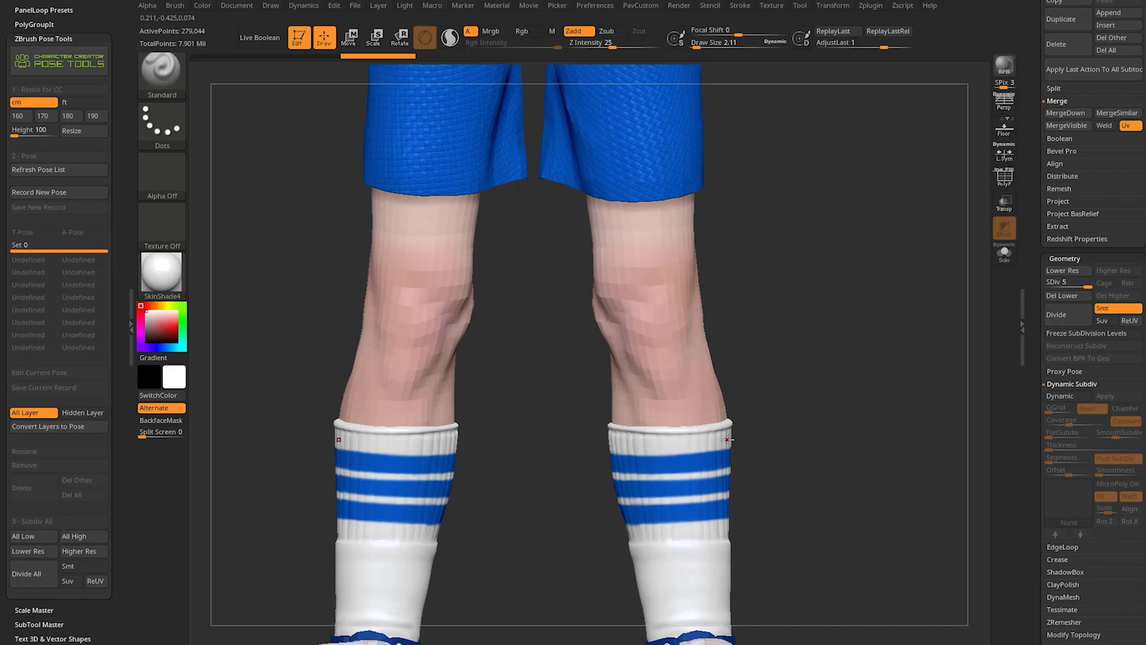
{"action": "left_click", "coordinate": [1067, 285]}
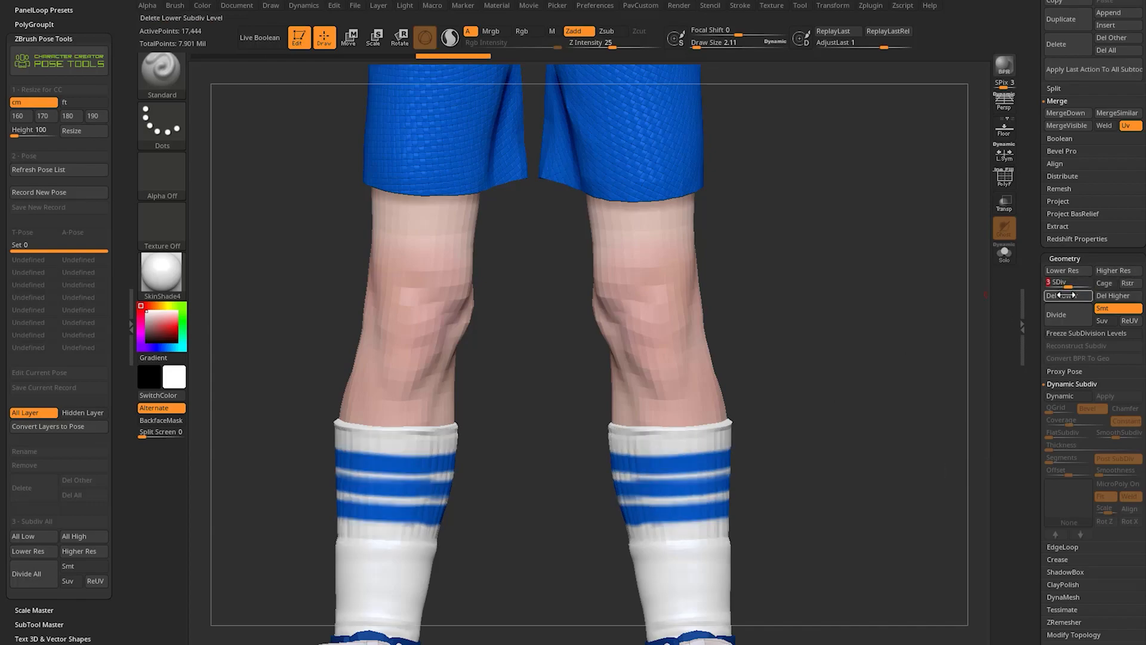
{"action": "left_click", "coordinate": [1058, 285]}
{"action": "left_click", "coordinate": [1049, 284]}
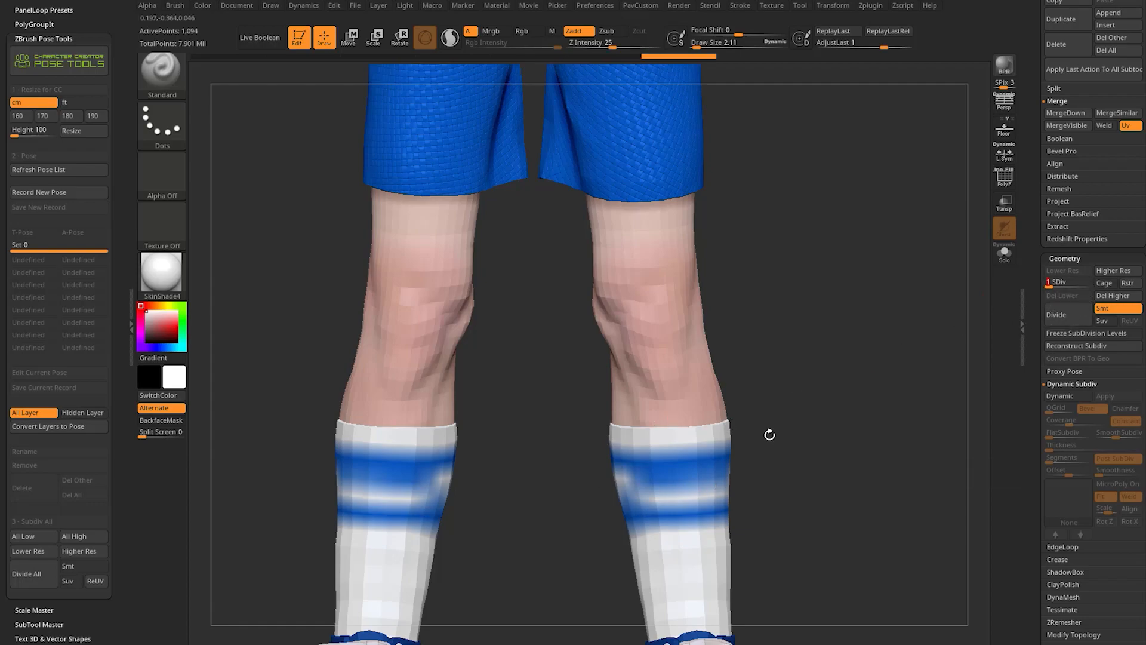
{"action": "key", "text": "s"}
{"action": "left_click_drag", "start_coordinate": [799, 404], "coordinate": [778, 404]}
{"action": "mouse_move", "coordinate": [768, 449]}
{"action": "left_mouse_down", "text": "alt"}
{"action": "mouse_move", "coordinate": [737, 360]}
{"action": "mouse_move", "coordinate": [804, 352]}
{"action": "left_mouse_up", "text": "alt"}
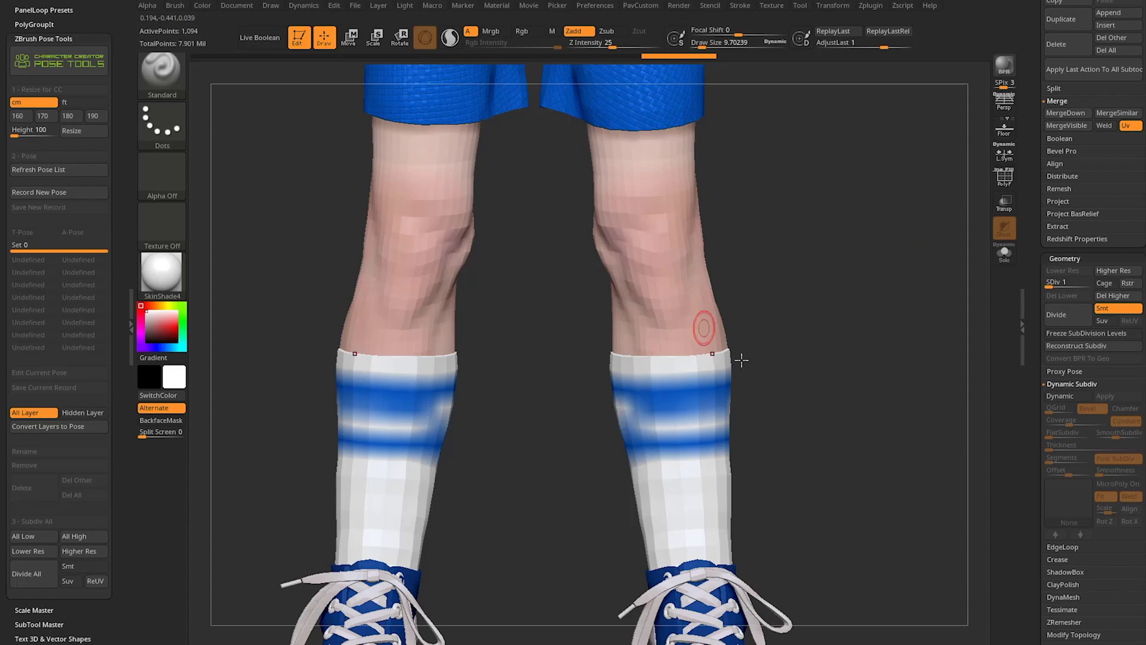
Return the socks to subdivision level 5 and inspect their knitted detail and stripes.
{"action": "left_click_drag", "start_coordinate": [1062, 286], "coordinate": [1091, 286]}
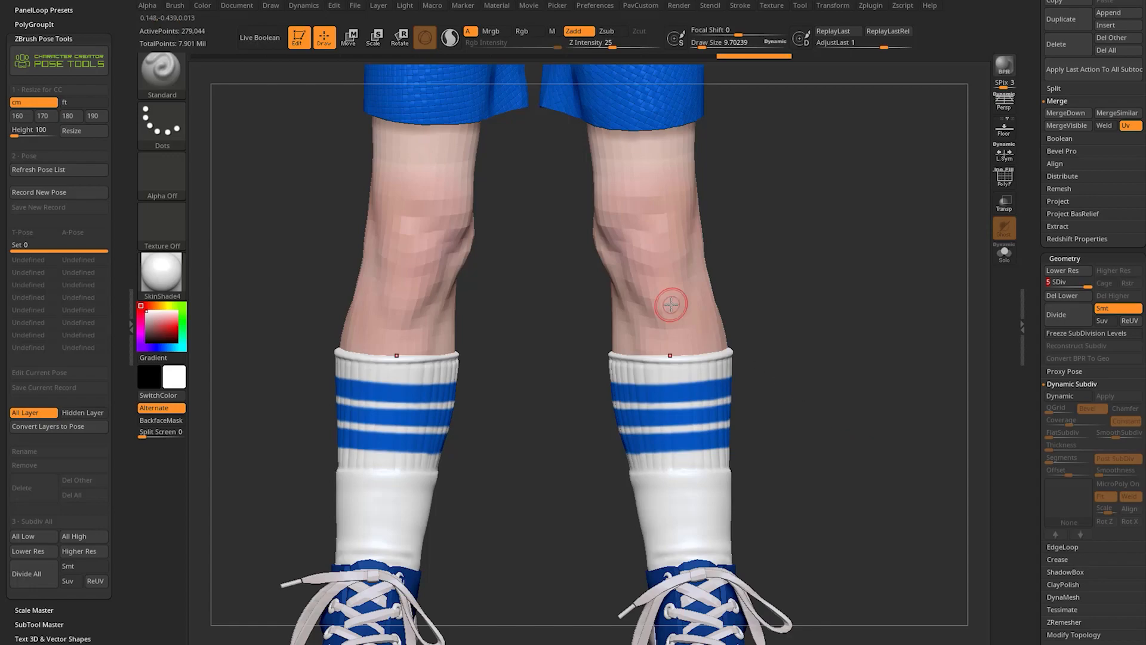
{"action": "key", "text": "s"}
{"action": "mouse_move", "coordinate": [793, 335]}
{"action": "left_mouse_down", "text": "alt"}
{"action": "mouse_move", "coordinate": [816, 294]}
{"action": "mouse_move", "coordinate": [803, 295]}
{"action": "left_mouse_up", "text": "alt"}
{"action": "left_click_drag", "start_coordinate": [849, 304], "coordinate": [852, 328], "text": "alt"}
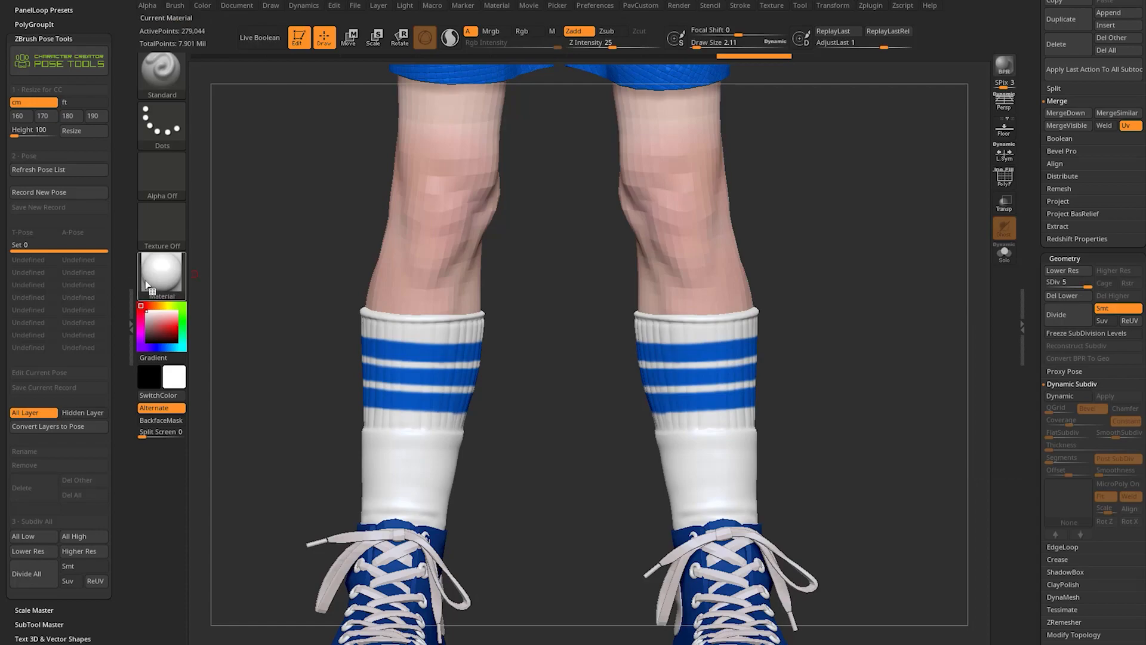
Create a working clone of the socks with UV Master's Work On Clone.
{"action": "left_click_drag", "start_coordinate": [120, 294], "coordinate": [112, 412]}
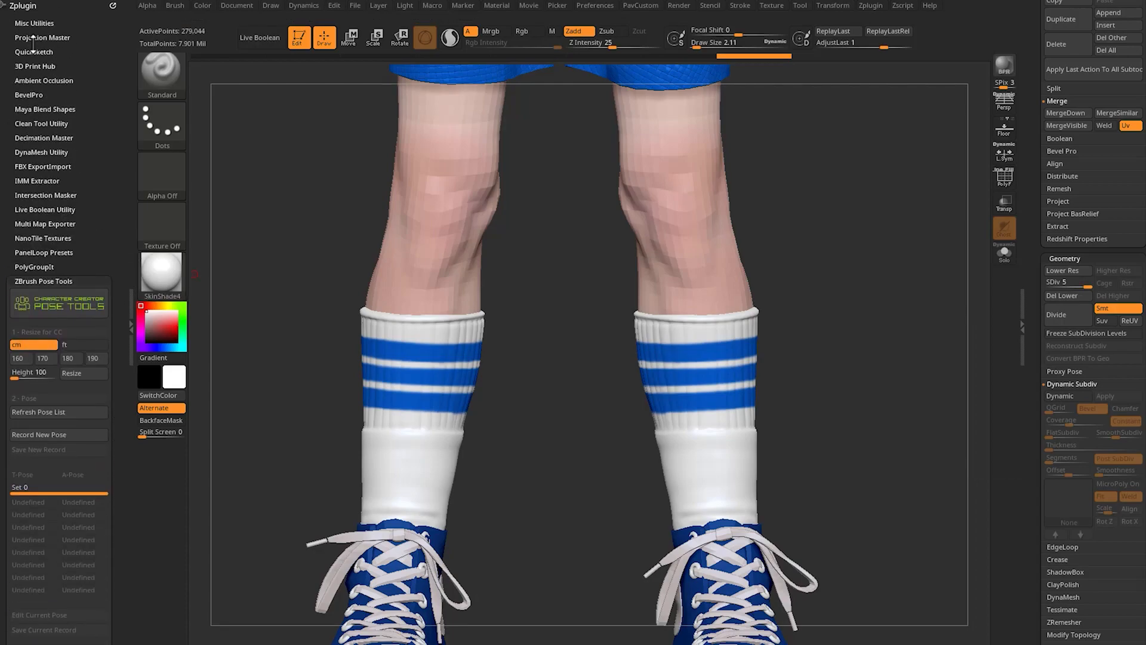
{"action": "scroll", "coordinate": [33, 45], "scroll_direction": "down", "scroll_amount": 10}
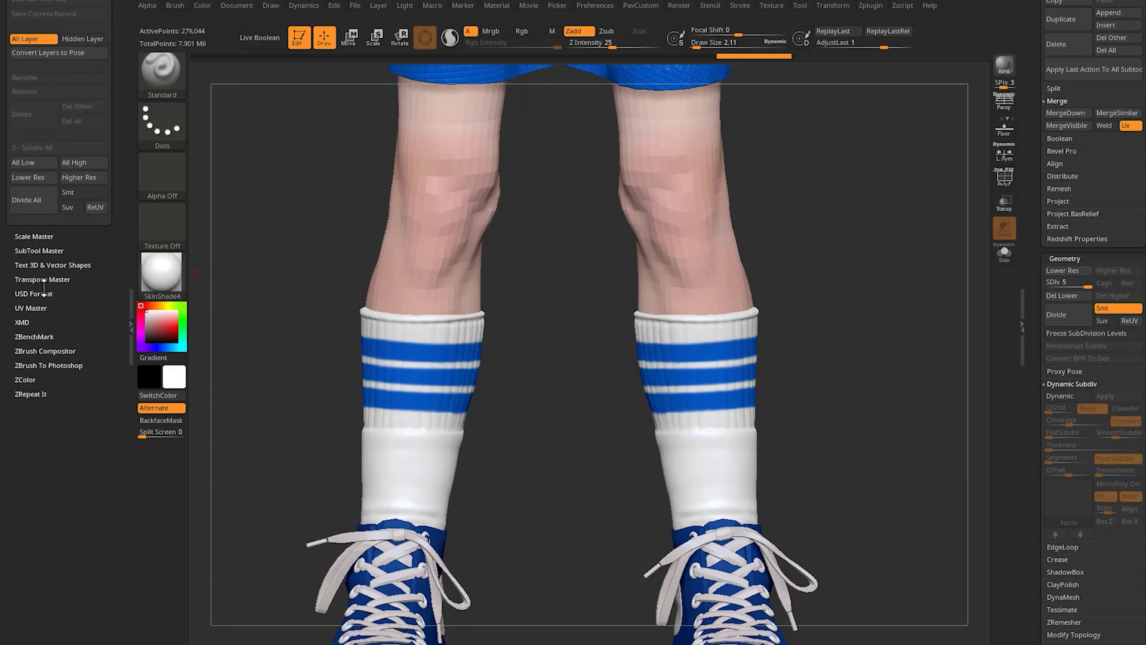
{"action": "left_click", "coordinate": [36, 307]}
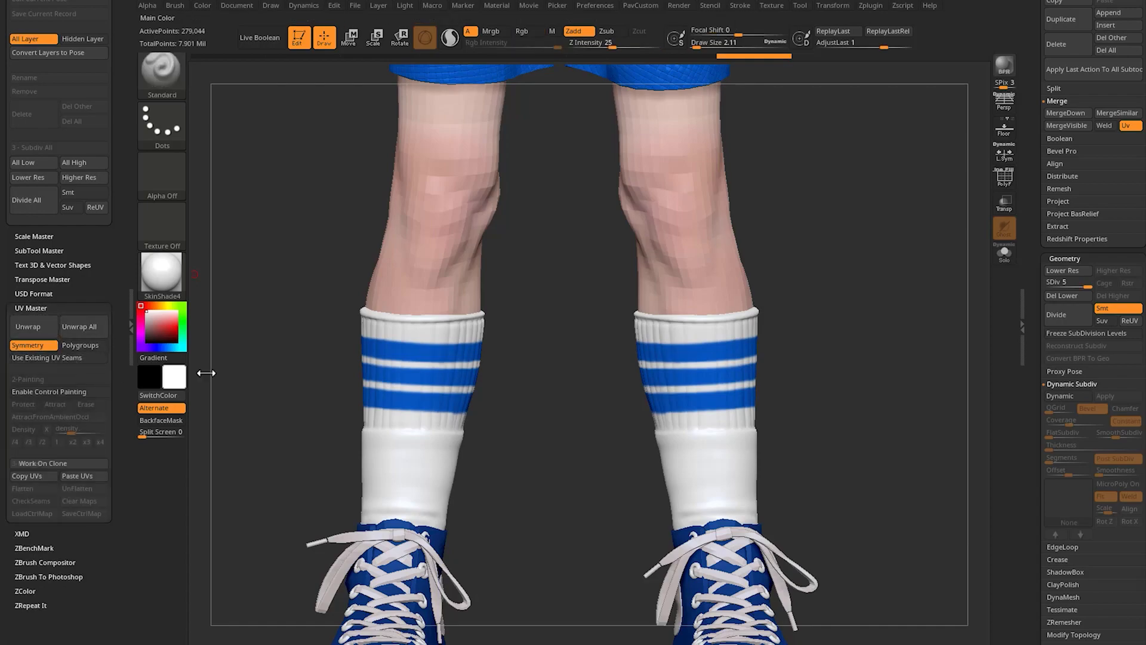
{"action": "left_click", "coordinate": [42, 463]}
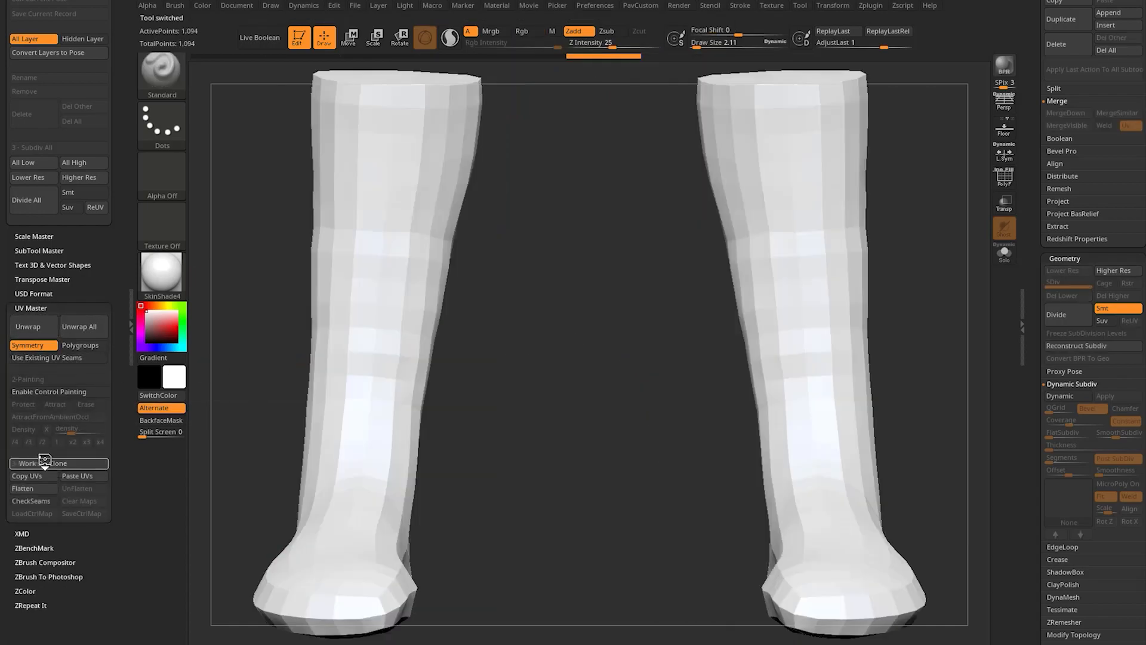
Display the polyframe on the cloned socks and divide them into polygroups with Groups By Normals.
{"action": "mouse_move", "coordinate": [901, 263]}
{"action": "left_mouse_down", "text": "alt"}
{"action": "mouse_move", "coordinate": [885, 249]}
{"action": "mouse_move", "coordinate": [896, 249]}
{"action": "mouse_move", "coordinate": [879, 251]}
{"action": "left_mouse_up", "text": "alt"}
{"action": "key", "text": "s"}
{"action": "key", "text": "s"}
{"action": "left_click_drag", "start_coordinate": [879, 253], "coordinate": [903, 248], "text": "alt"}
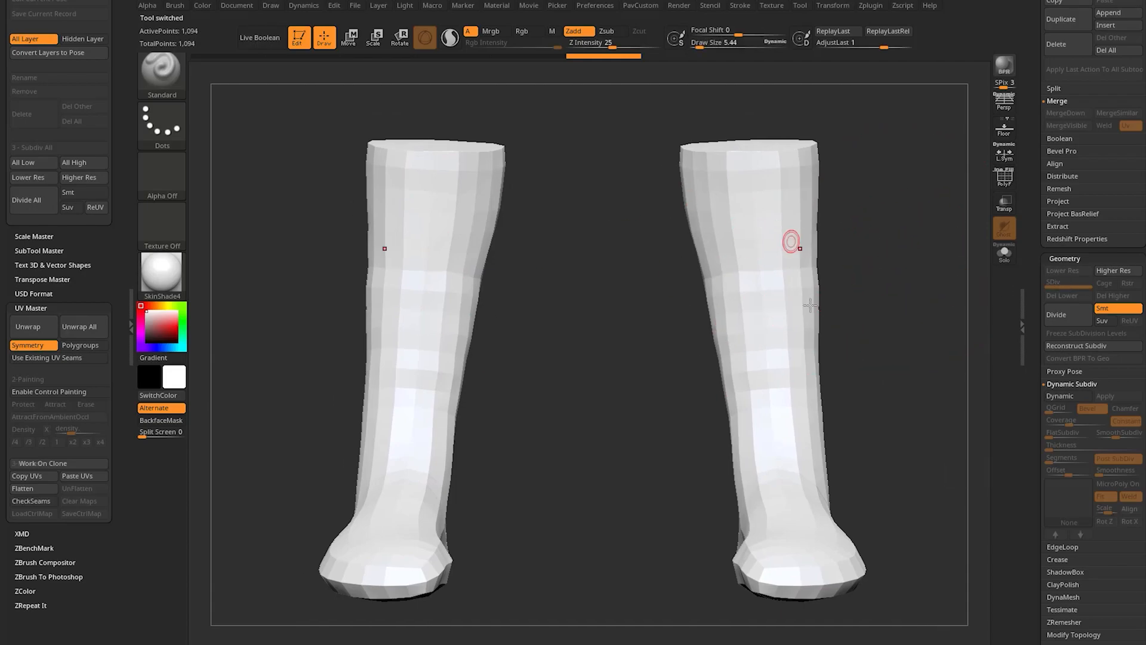
{"action": "left_click", "coordinate": [1003, 189]}
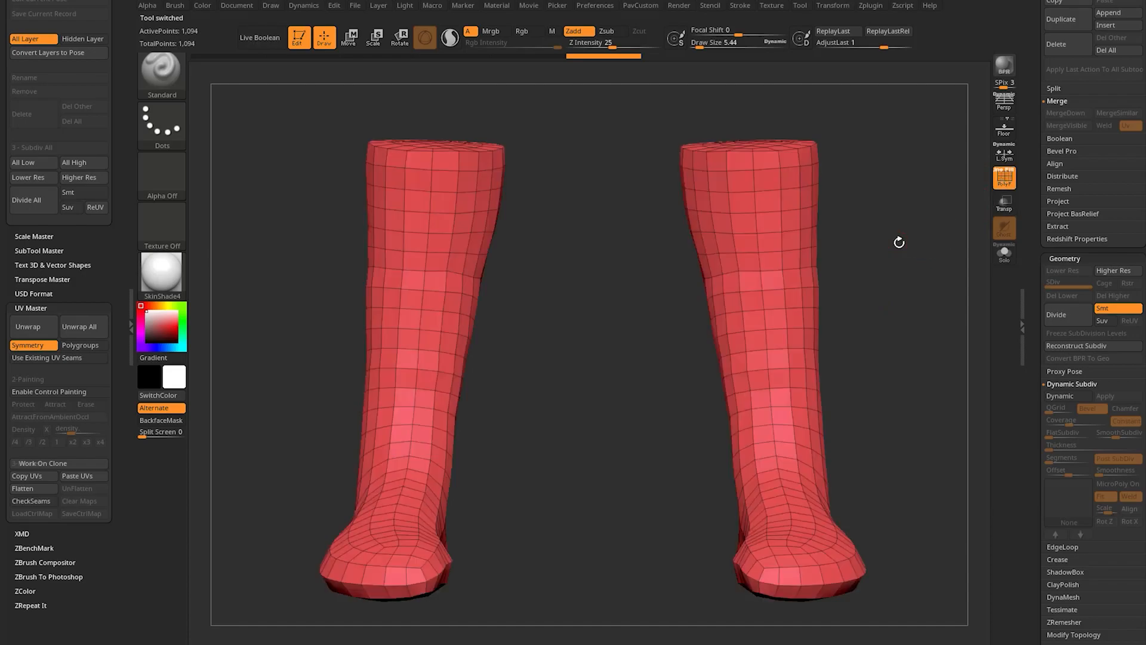
{"action": "left_click_drag", "start_coordinate": [901, 243], "coordinate": [911, 269]}
{"action": "left_click_drag", "start_coordinate": [1030, 349], "coordinate": [1027, 205]}
{"action": "left_click", "coordinate": [1061, 333], "text": "shift"}
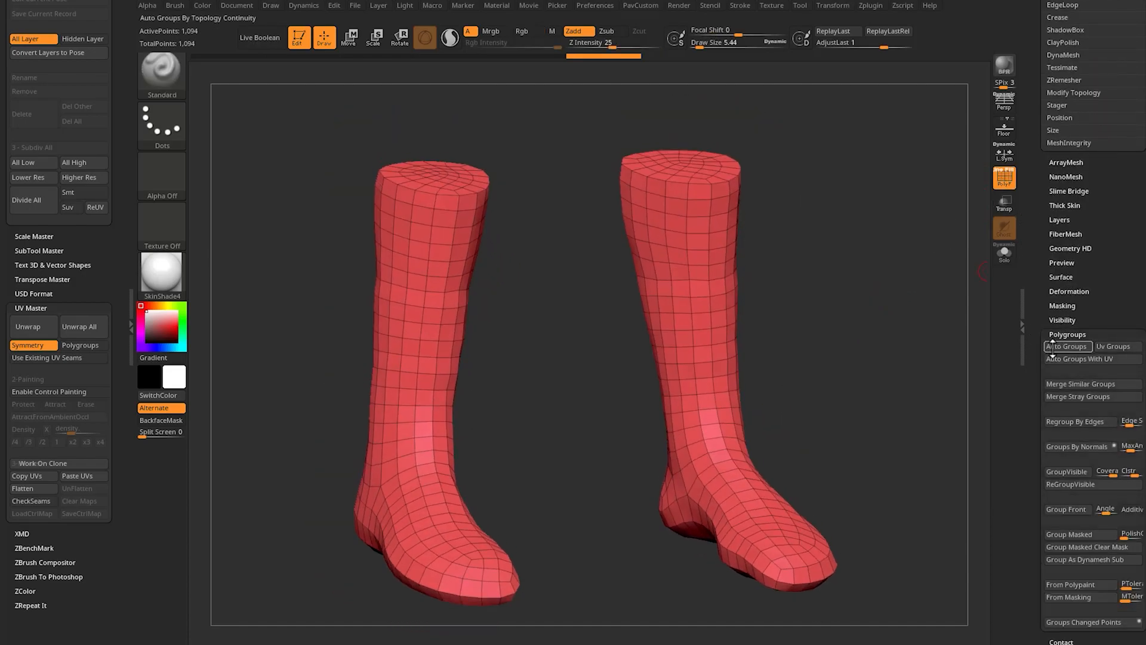
{"action": "left_click", "coordinate": [1070, 449]}
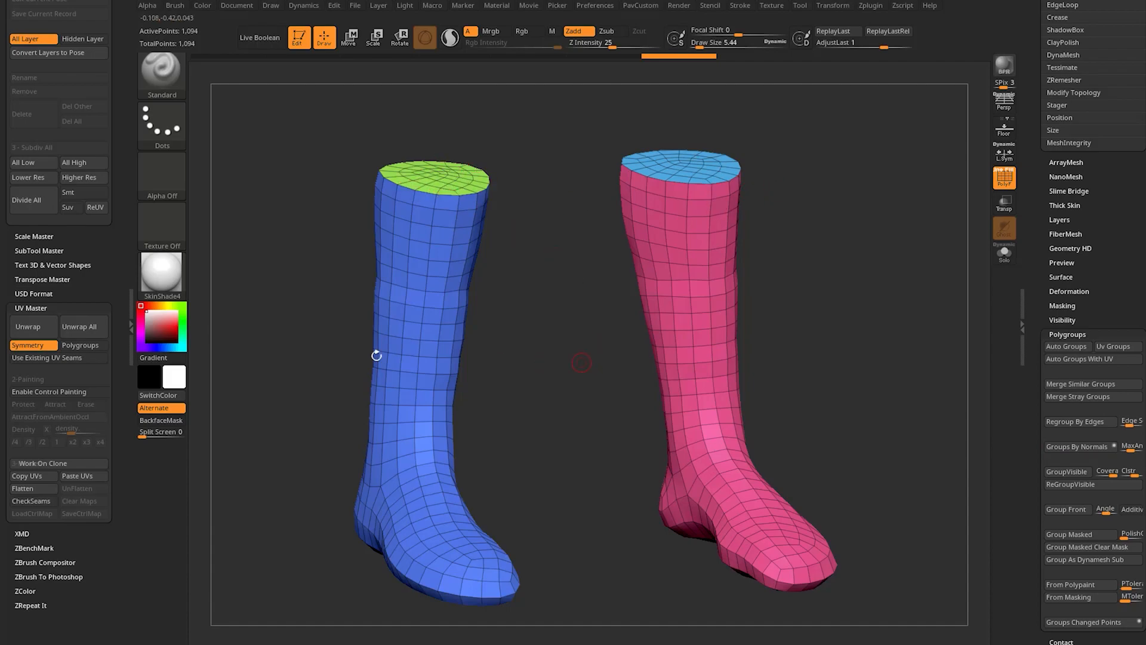
Unwrap the cloned socks in UV Master with Symmetry and Polygroups enabled, and check the flattened UV islands.
{"action": "left_click", "coordinate": [89, 346]}
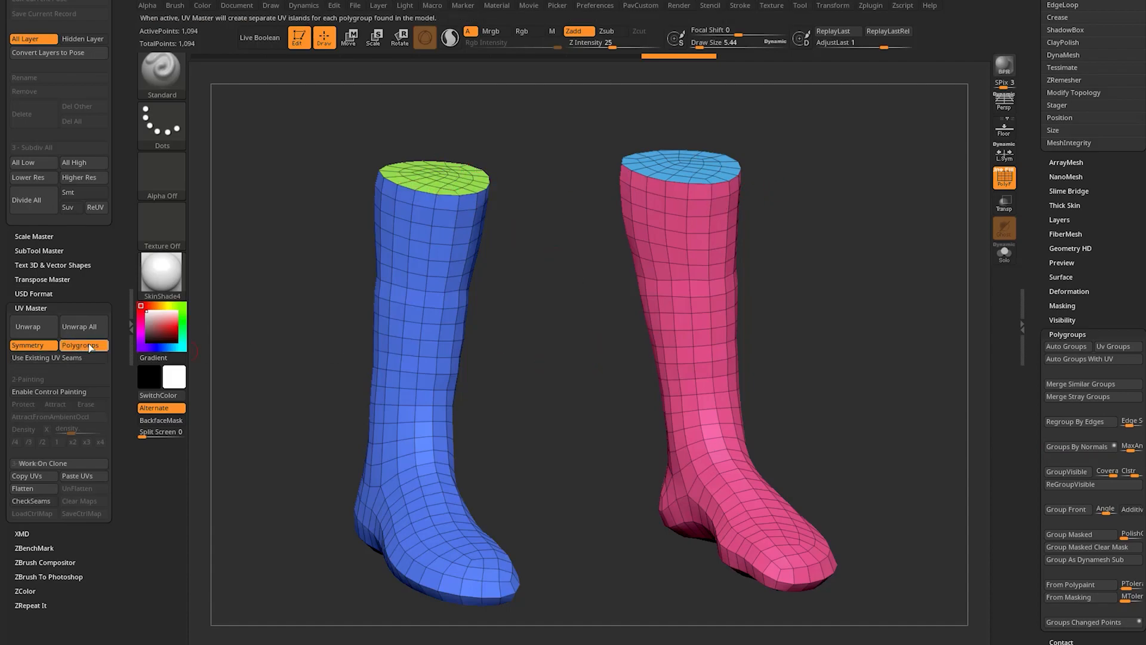
{"action": "left_click", "coordinate": [33, 328]}
{"action": "left_click", "coordinate": [24, 489]}
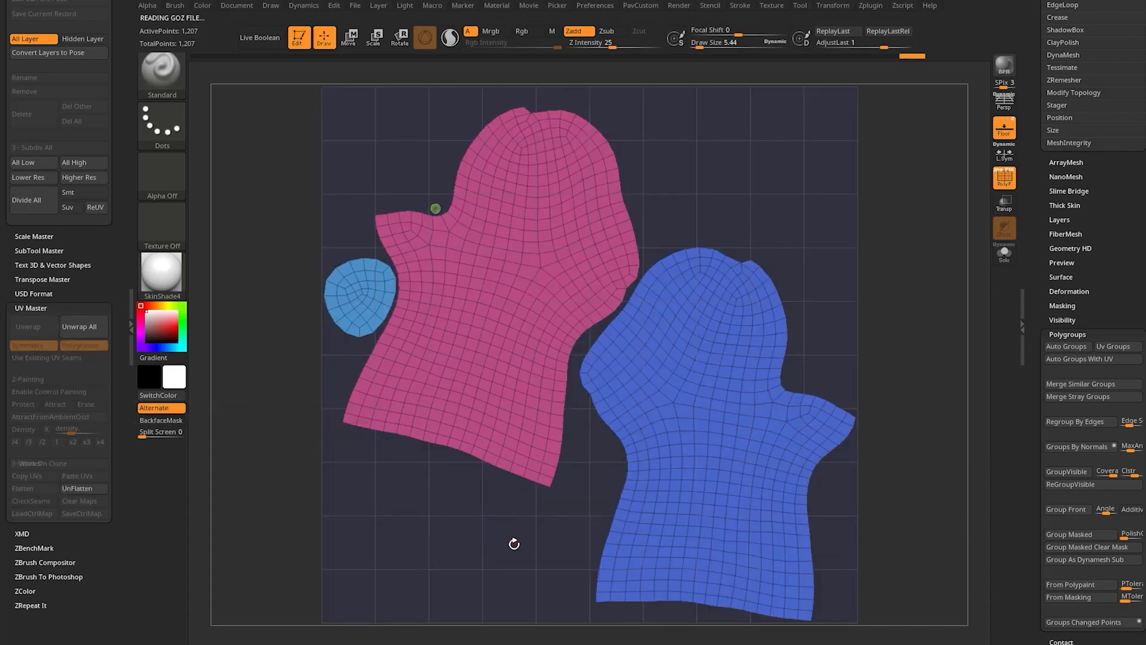
{"action": "left_click", "coordinate": [71, 489]}
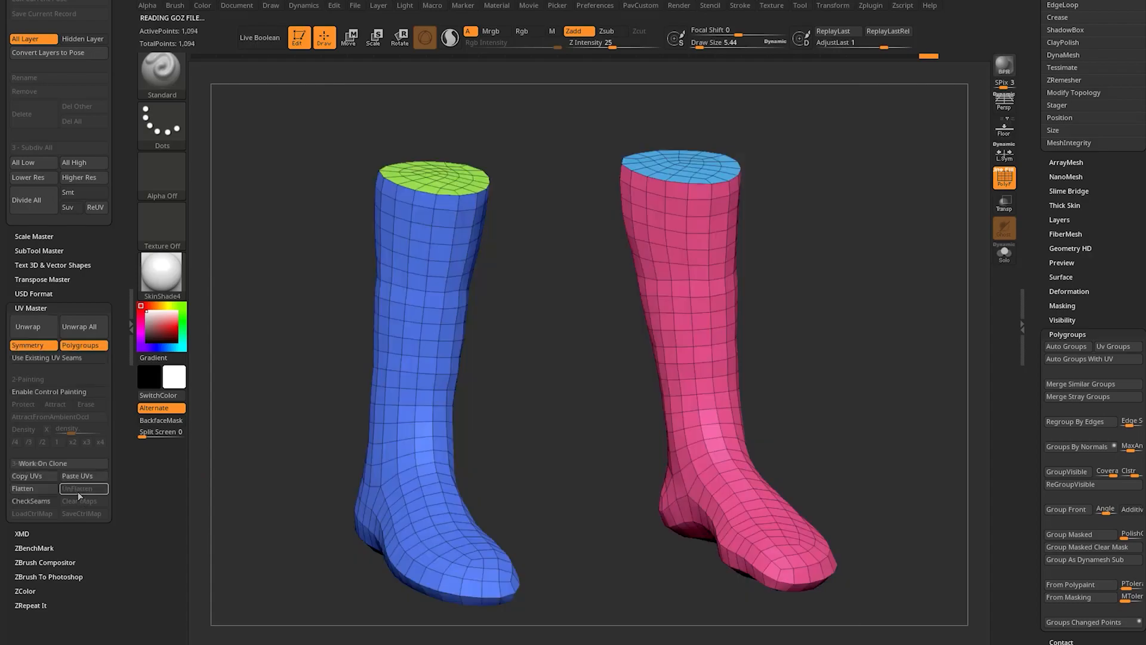
Copy the clone's UVs, paste them onto the original Socks_2 subtool and hide the polyframe.
{"action": "left_click", "coordinate": [29, 476]}
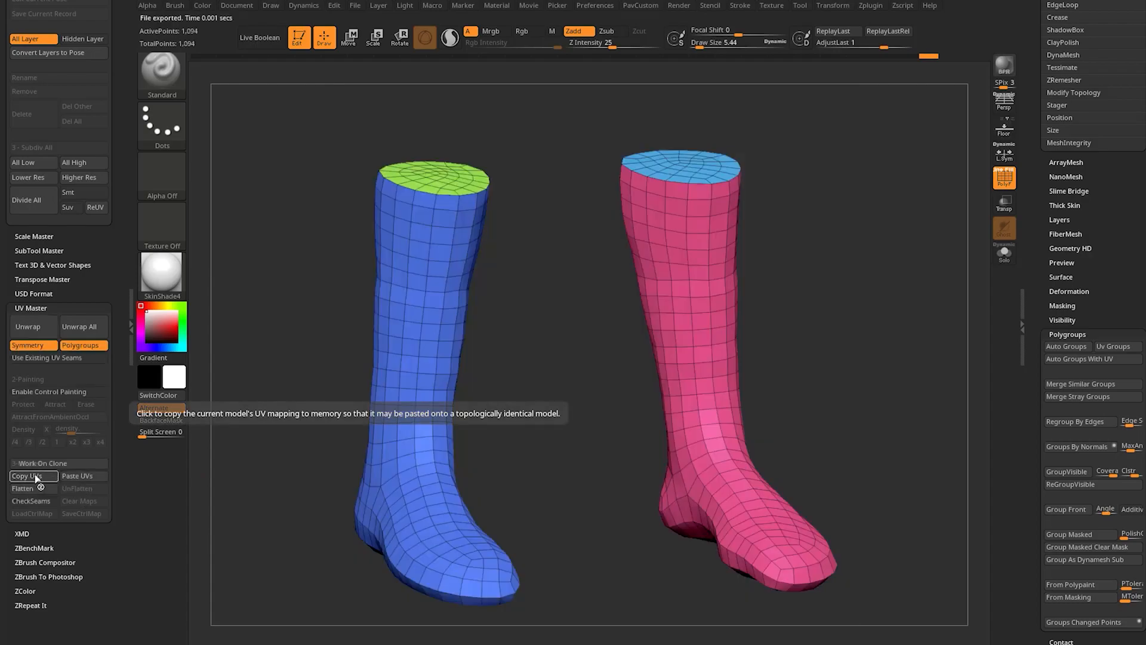
{"action": "left_click_drag", "start_coordinate": [1034, 167], "coordinate": [1030, 362]}
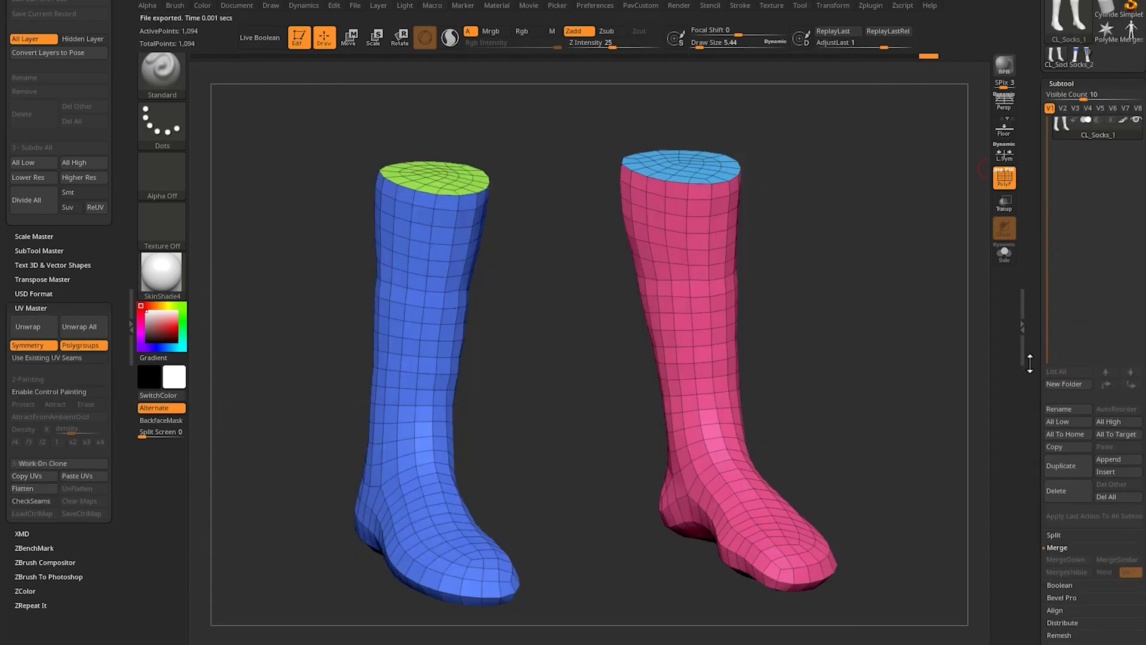
{"action": "left_click", "coordinate": [1079, 192]}
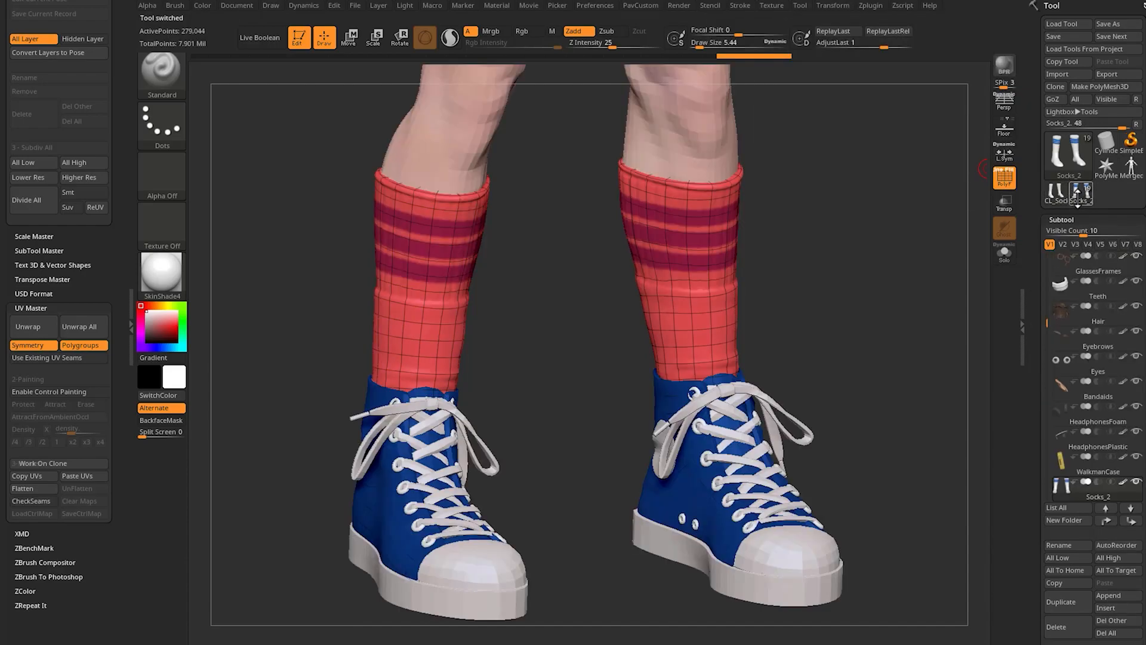
{"action": "scroll", "coordinate": [1092, 138], "scroll_direction": "down", "scroll_amount": 5}
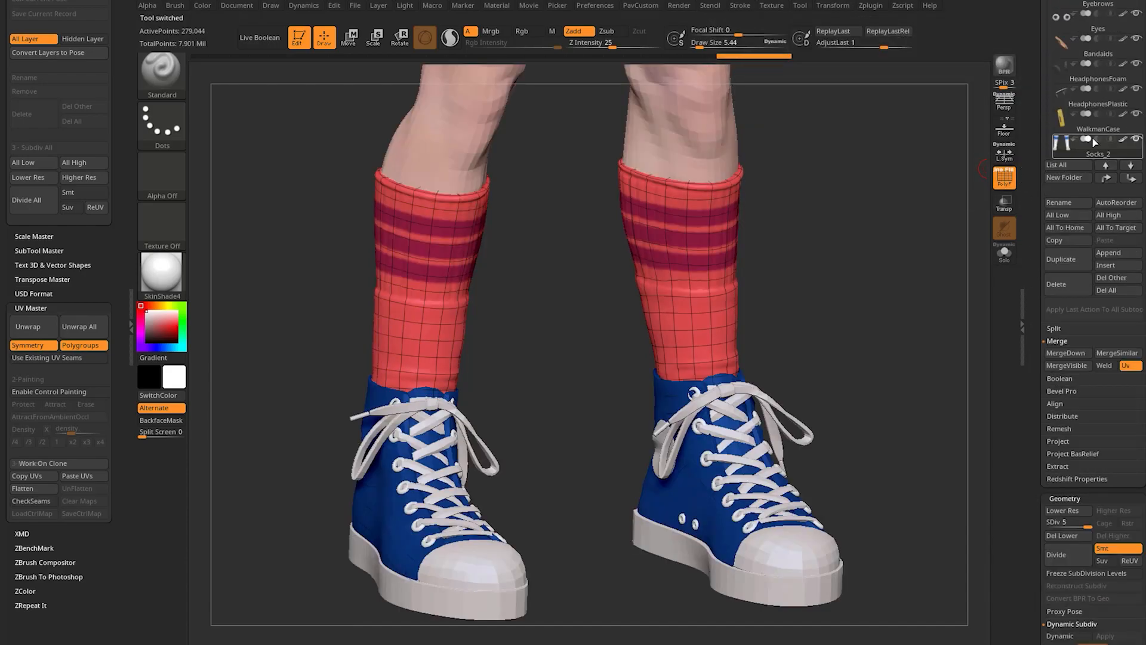
{"action": "left_click", "coordinate": [76, 476]}
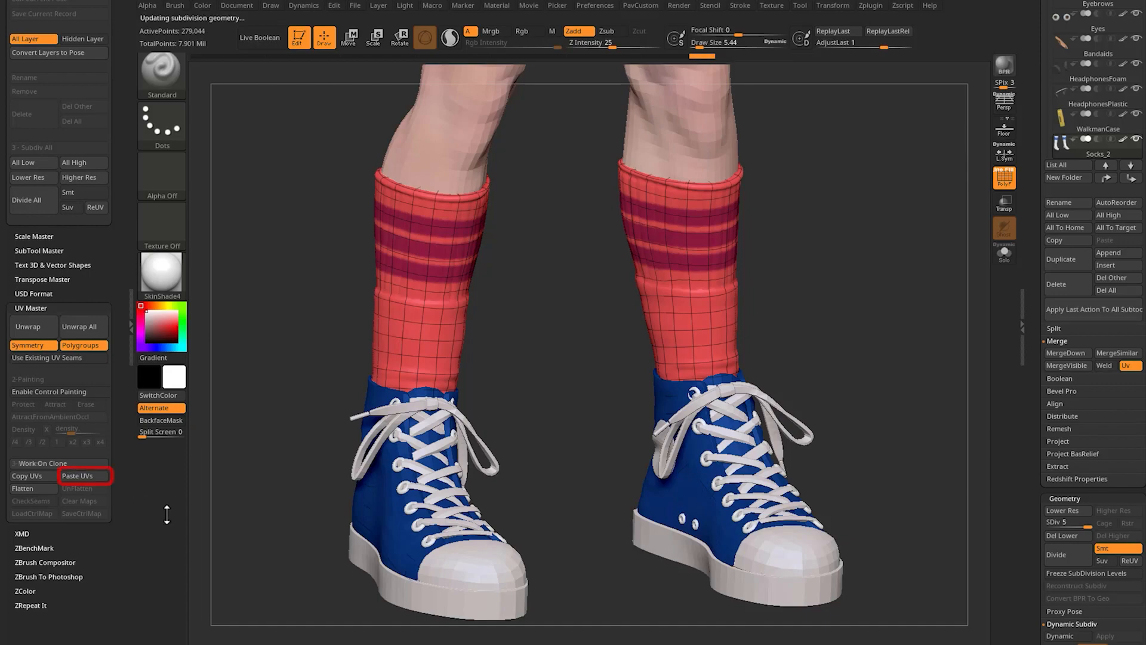
{"action": "left_click", "coordinate": [1013, 182]}
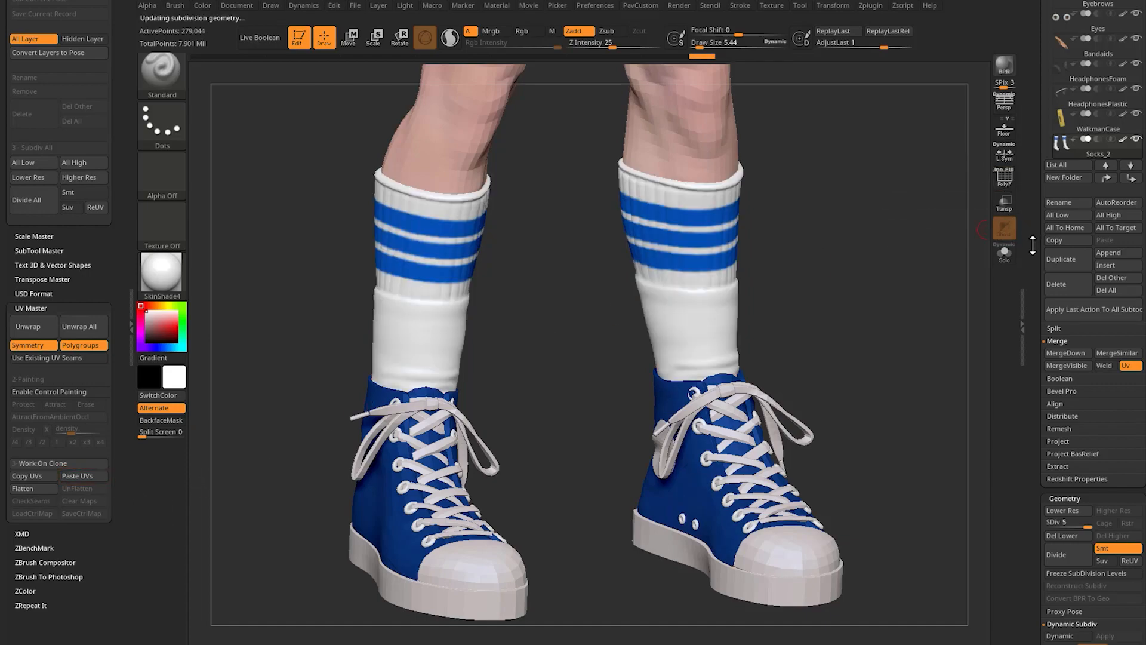
Rename the Socks_2 subtool as Socks.
{"action": "left_click_drag", "start_coordinate": [1032, 246], "coordinate": [1031, 318]}
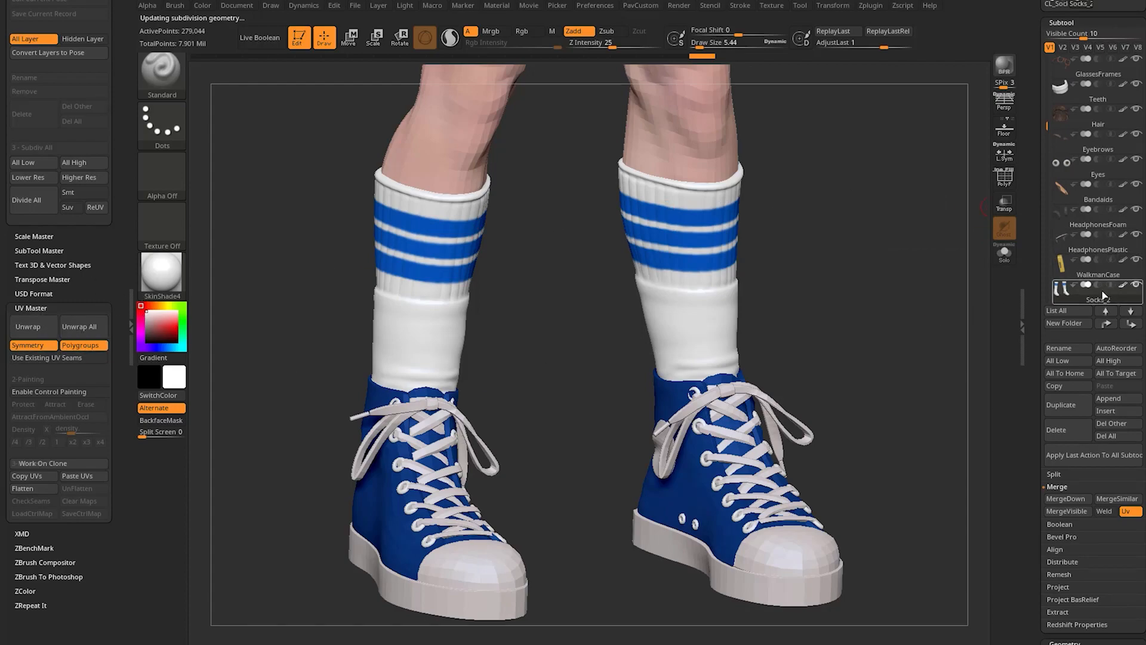
{"action": "left_click", "coordinate": [1058, 348]}
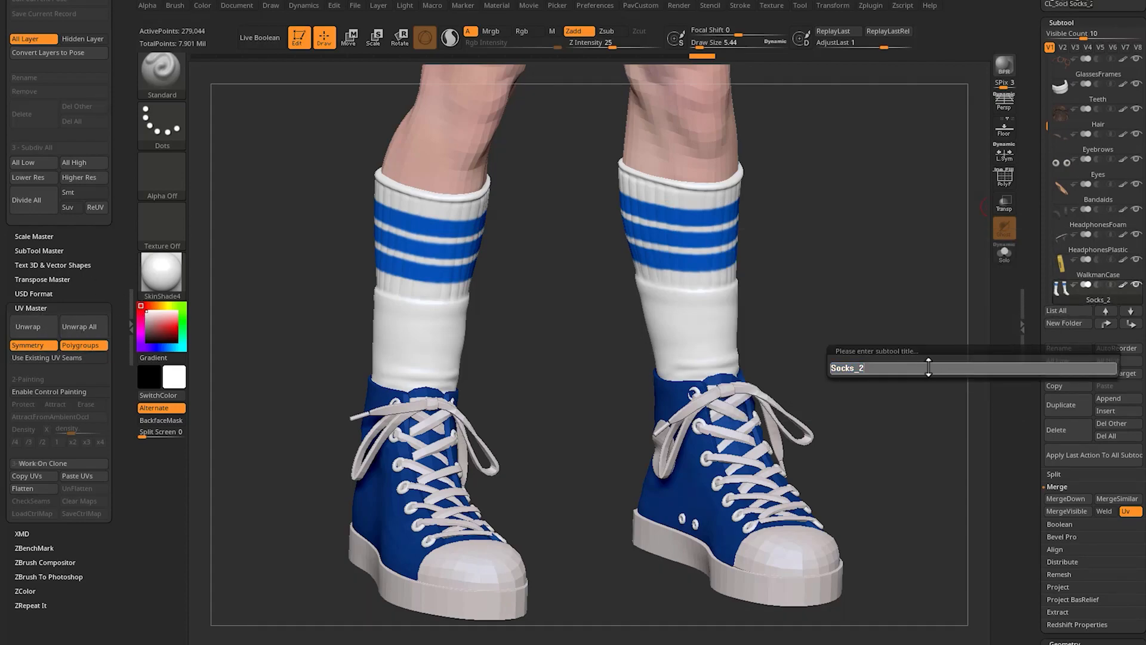
{"action": "key", "text": "BackSpace"}
{"action": "key", "text": "BackSpace"}
{"action": "key", "text": "Return"}
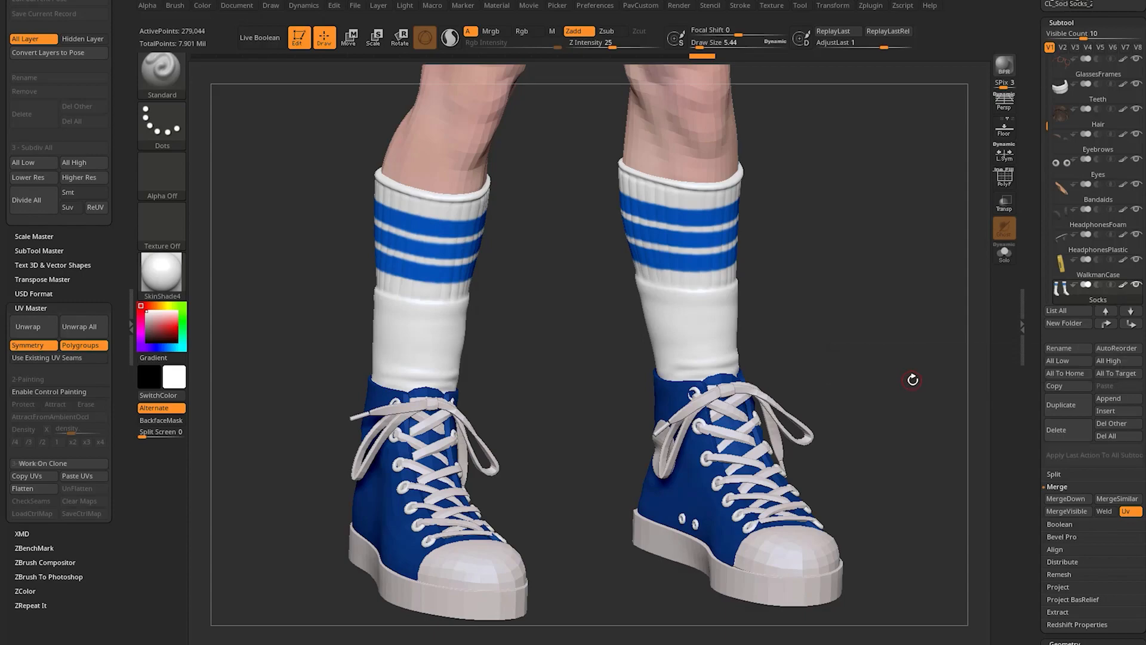
Compare the socks' stripes at subdivision level 1 with those at level 5.
{"action": "scroll", "coordinate": [1040, 392], "scroll_direction": "down", "scroll_amount": 5}
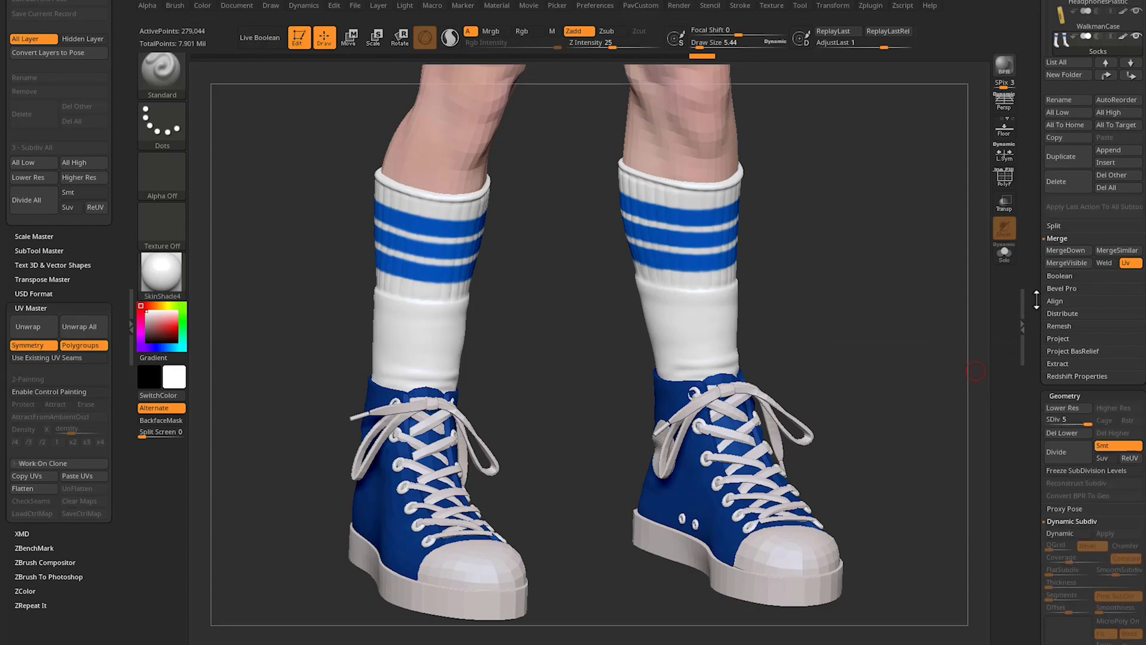
{"action": "left_click", "coordinate": [1056, 375]}
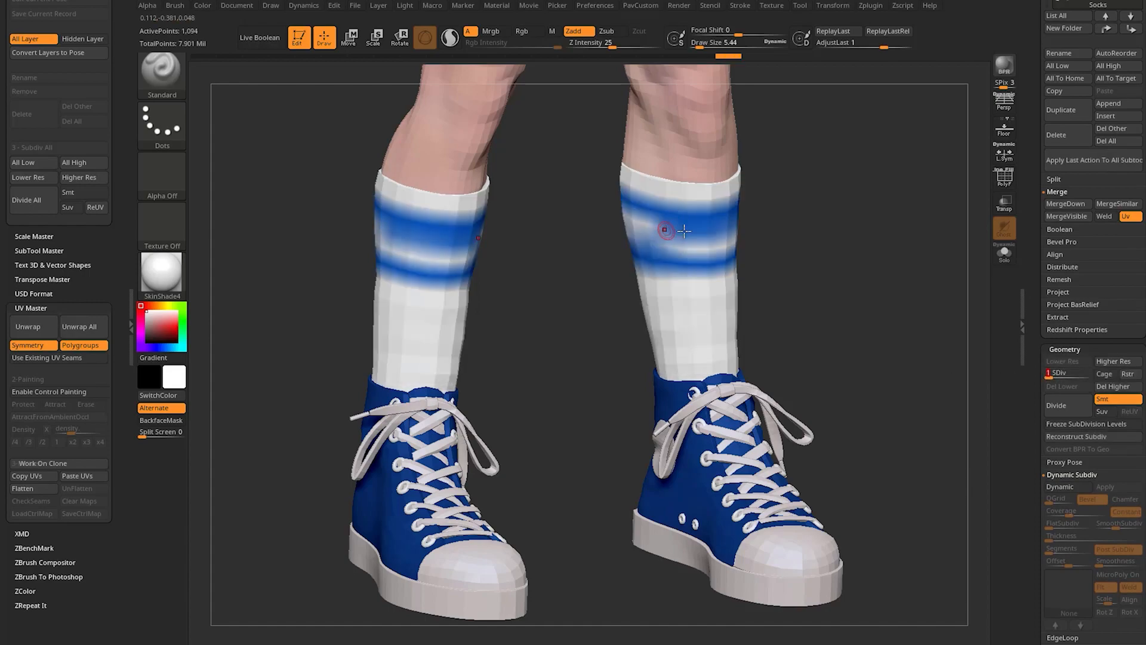
{"action": "left_click", "coordinate": [1085, 374]}
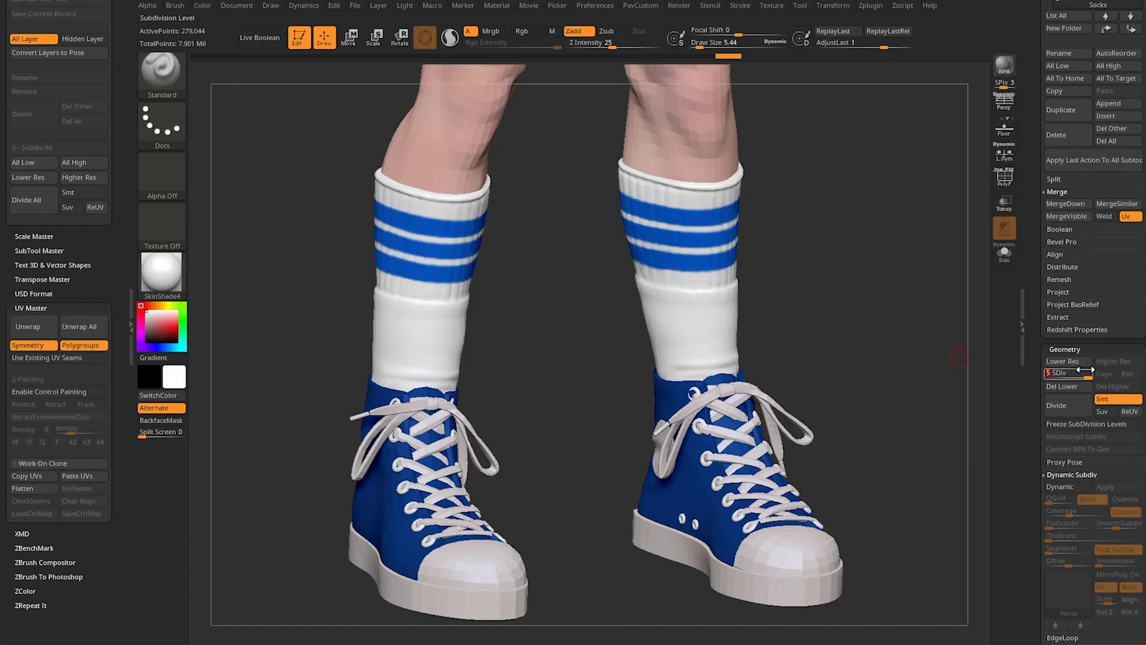
Open the Texture Map creation options and the UV Map settings for the socks.
{"action": "scroll", "coordinate": [1024, 252], "scroll_direction": "down", "scroll_amount": 8}
{"action": "scroll", "coordinate": [1024, 252], "scroll_direction": "down", "scroll_amount": 1}
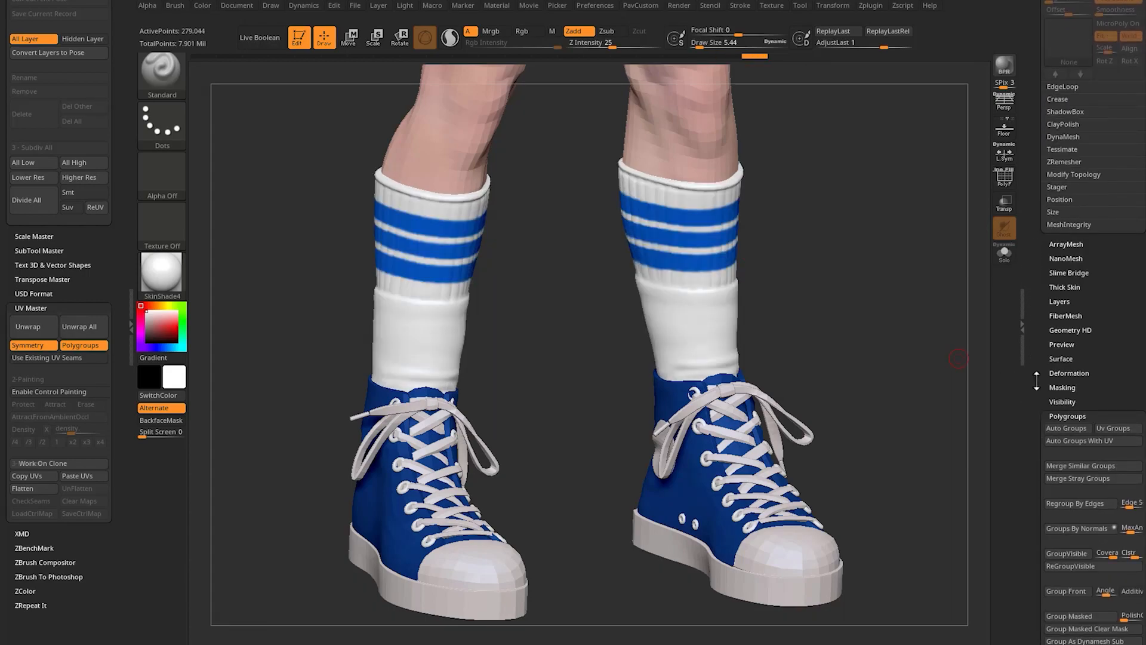
{"action": "left_click", "coordinate": [1054, 409], "text": "shift"}
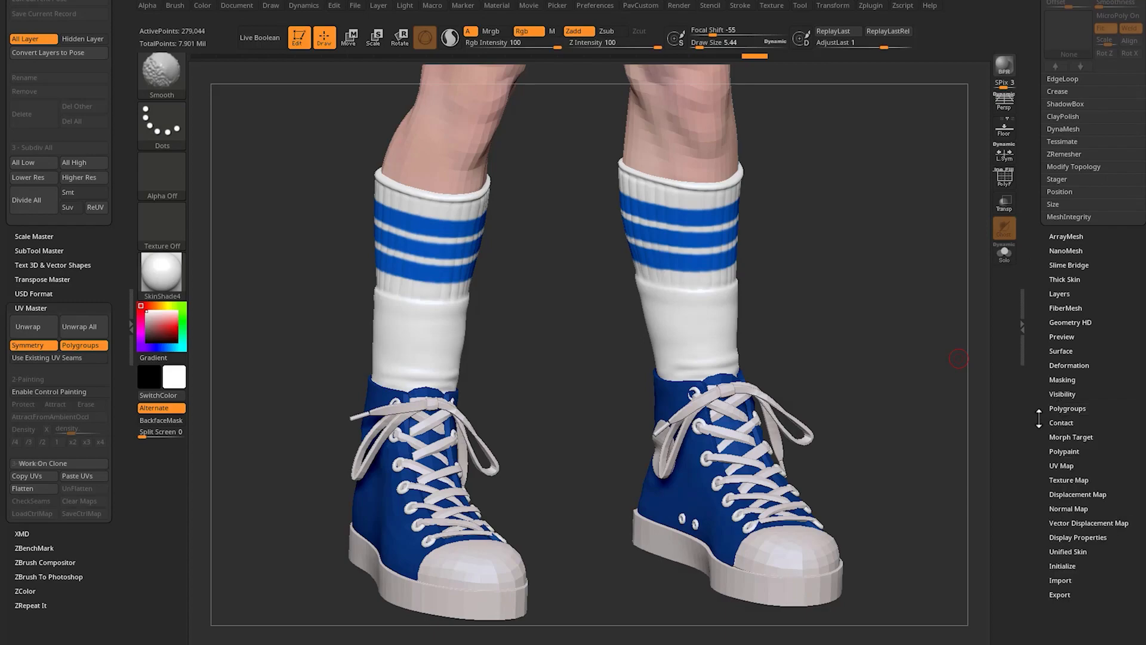
{"action": "left_click_drag", "start_coordinate": [1039, 418], "coordinate": [1039, 355], "text": "shift"}
{"action": "left_click", "coordinate": [1060, 416]}
{"action": "left_click_drag", "start_coordinate": [1034, 433], "coordinate": [1030, 376]}
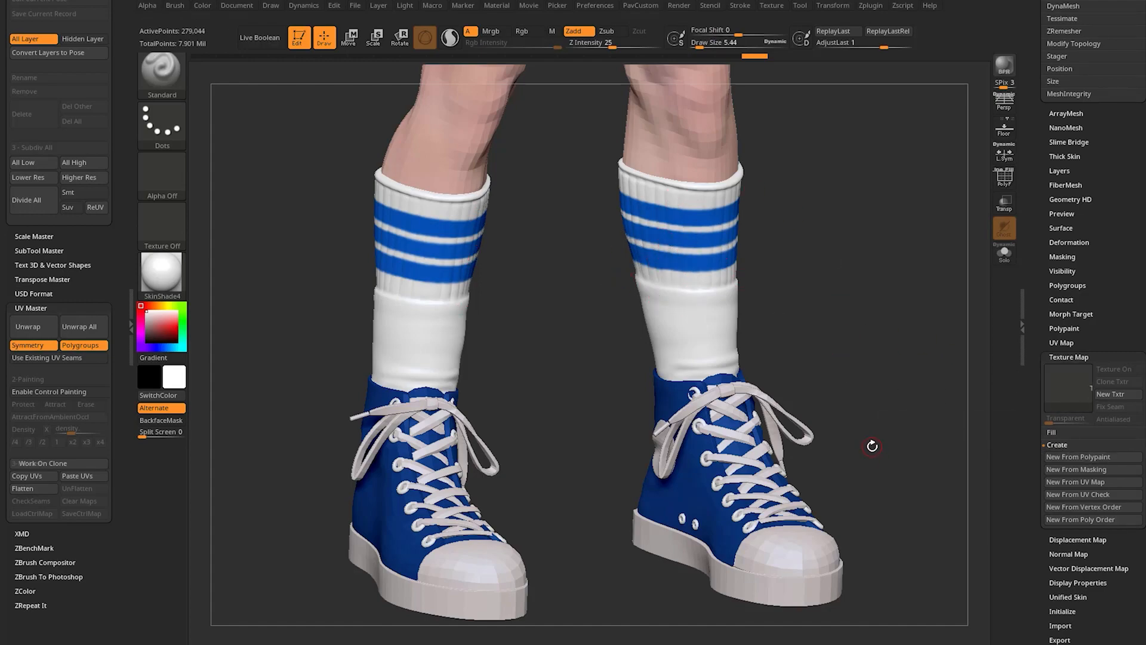
{"action": "left_click", "coordinate": [1062, 343]}
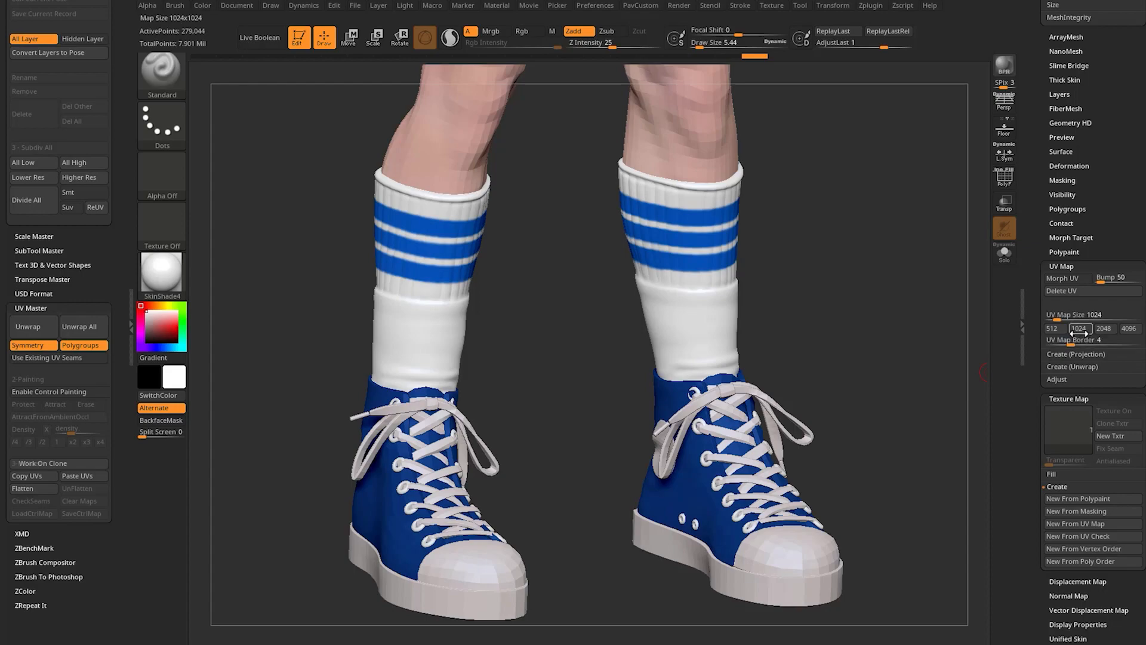
Try a UV map size of 512 and create a texture from the socks' polypaint to judge the stripes' sharpness.
{"action": "left_click", "coordinate": [1127, 330]}
{"action": "left_click", "coordinate": [1052, 328]}
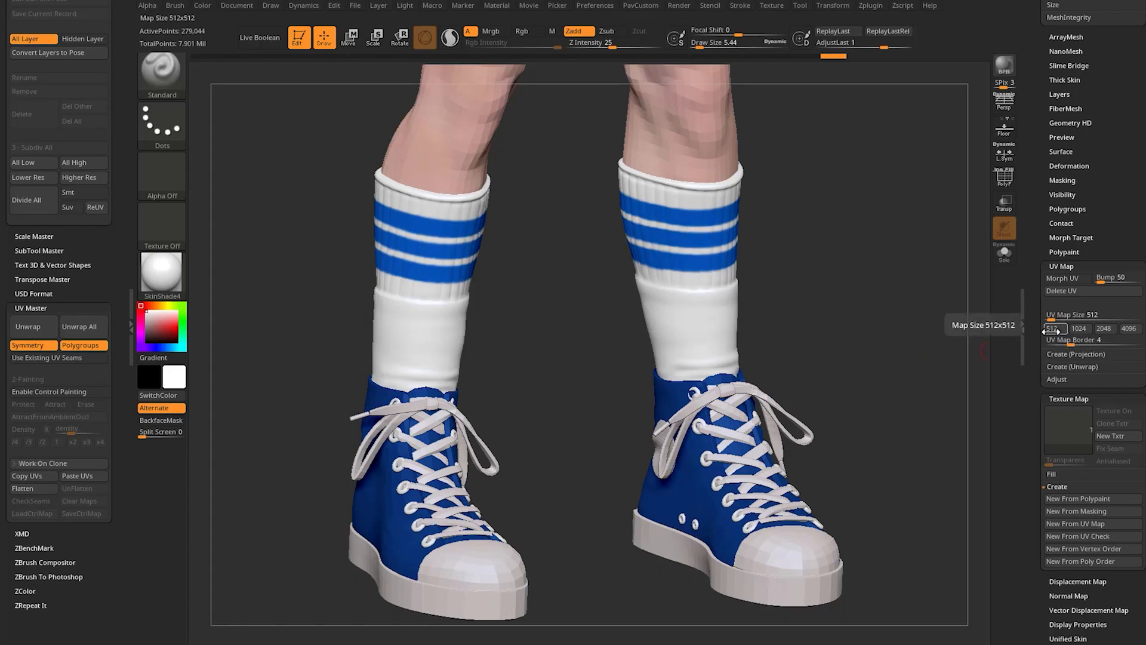
{"action": "scroll", "coordinate": [1061, 412], "scroll_direction": "down", "scroll_amount": 3}
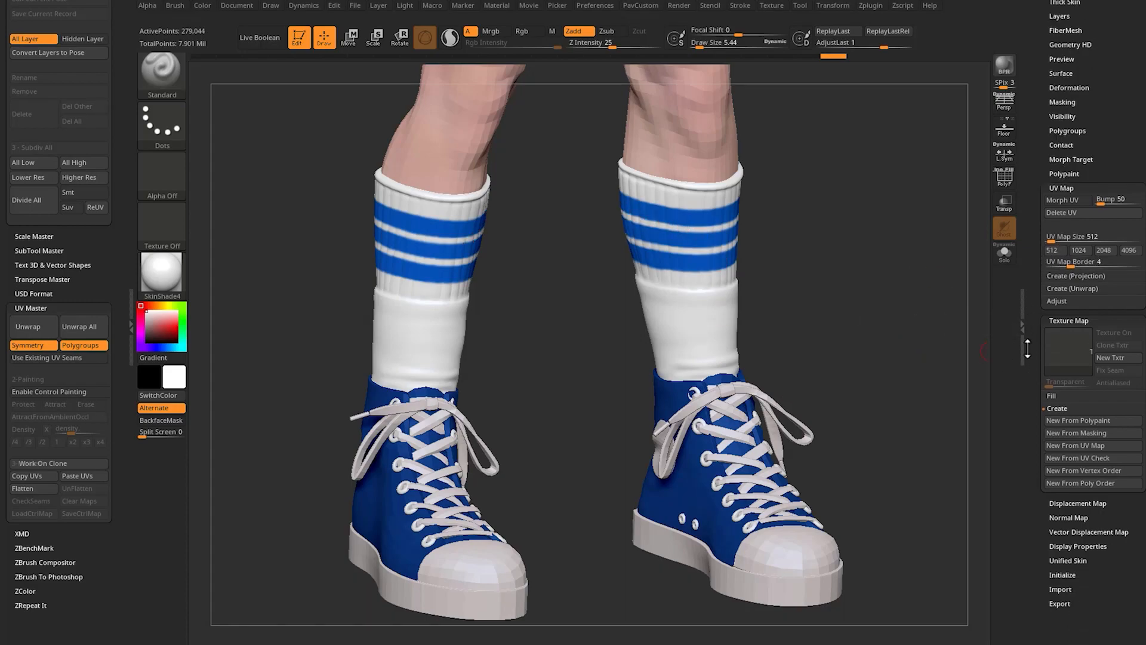
{"action": "left_click", "coordinate": [1063, 421]}
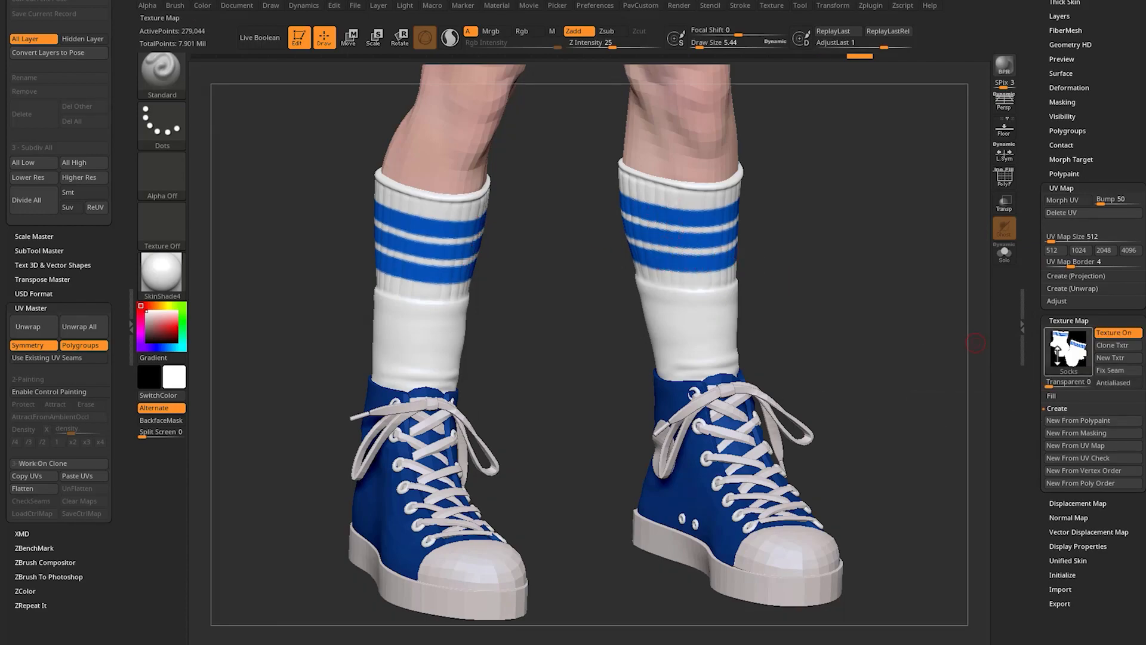
{"action": "mouse_move", "coordinate": [1058, 356]}
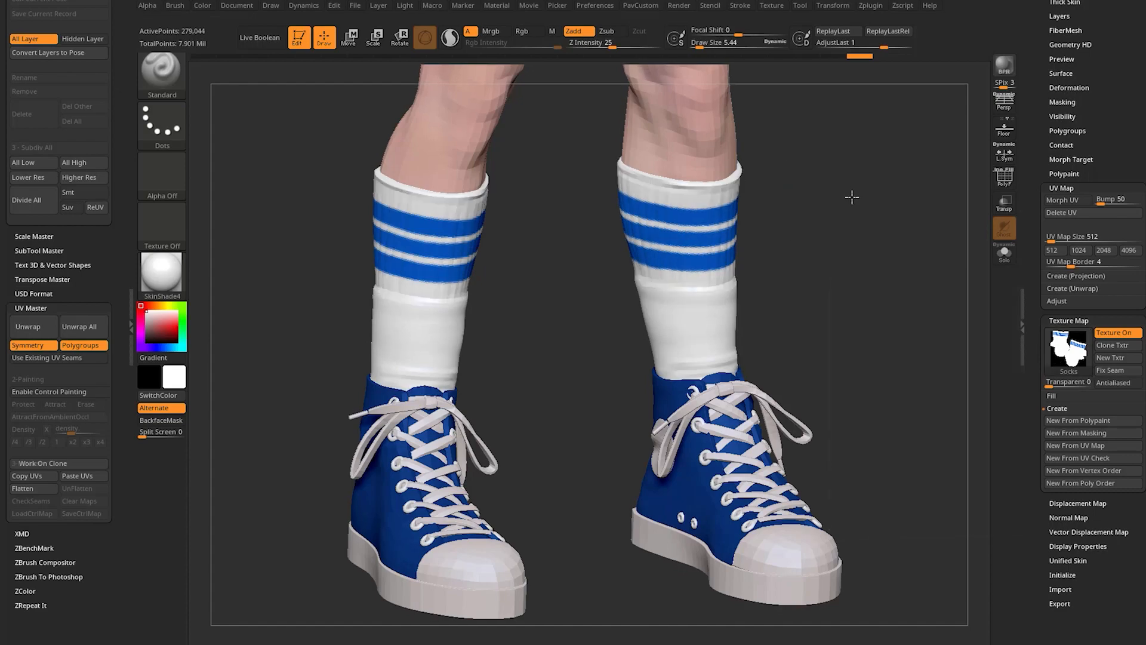
{"action": "left_click_drag", "start_coordinate": [852, 197], "coordinate": [890, 159], "text": "alt"}
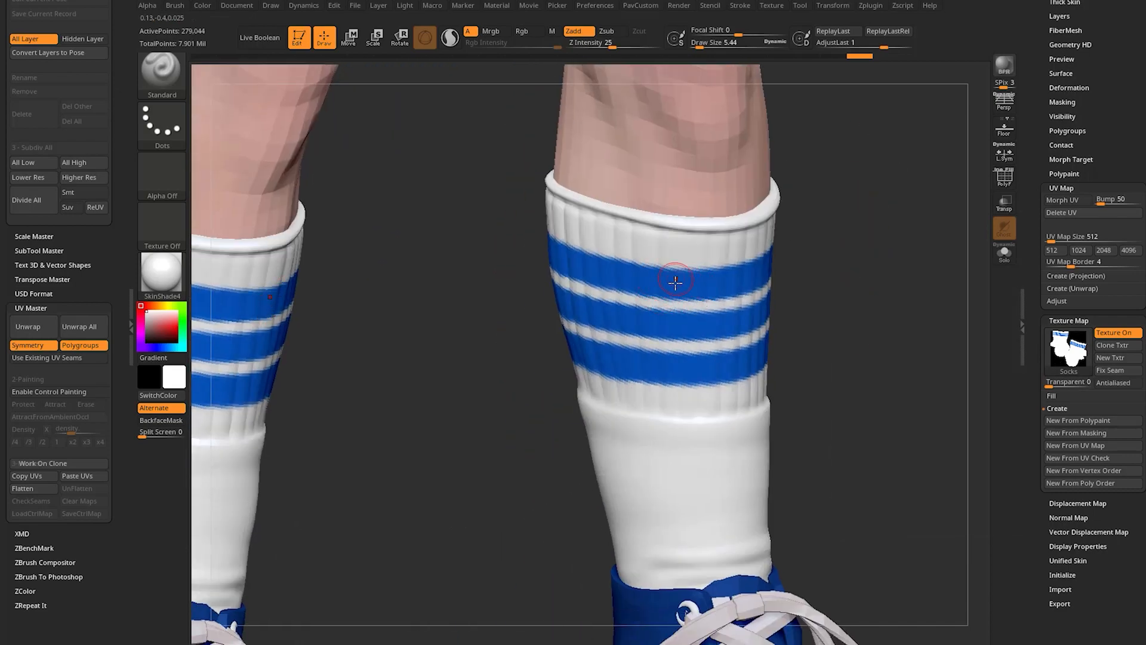
Set the socks' UV map size to 1024 and create a new texture from their polypaint.
{"action": "left_click", "coordinate": [1079, 250]}
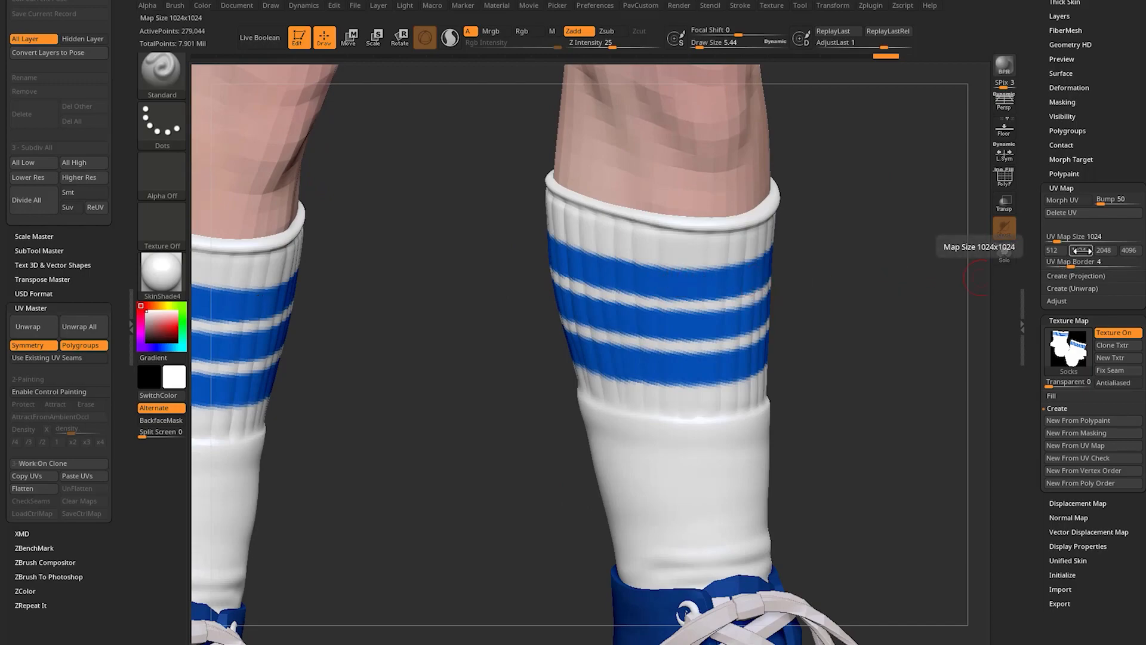
{"action": "left_click", "coordinate": [1059, 420]}
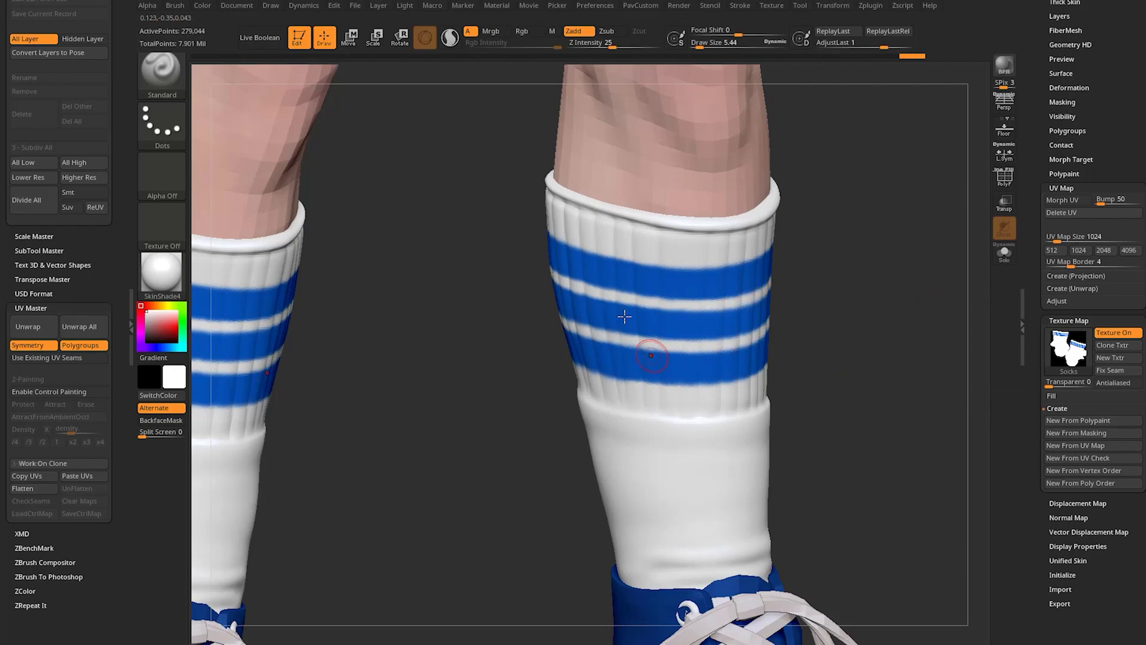
{"action": "left_click_drag", "start_coordinate": [800, 335], "coordinate": [796, 310]}
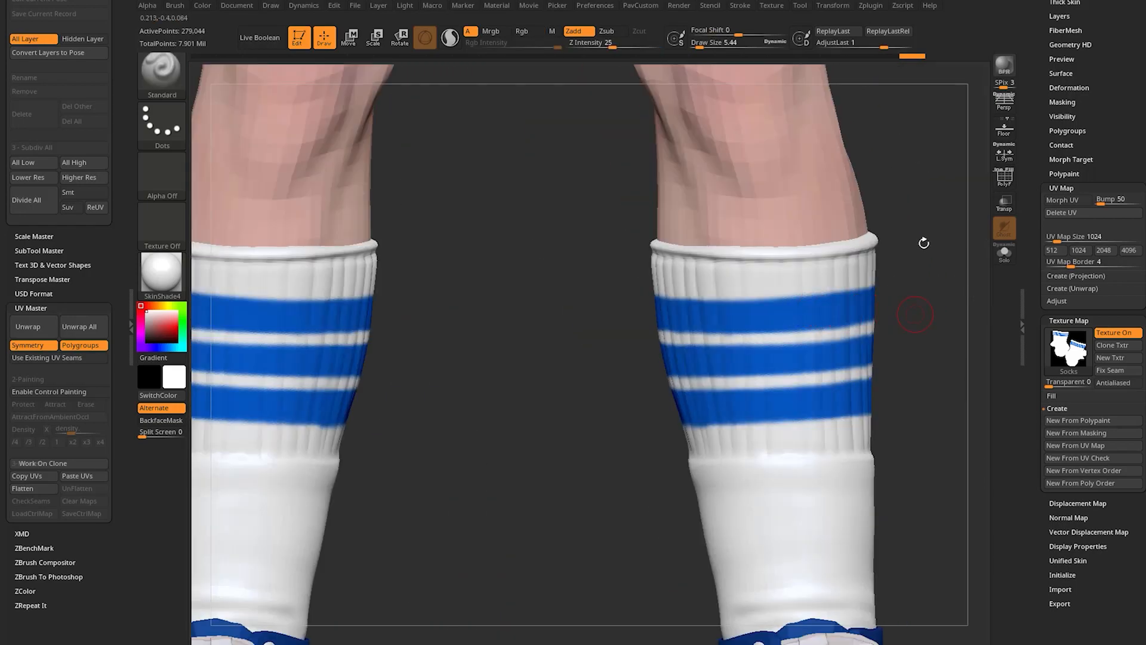
{"action": "left_click_drag", "start_coordinate": [923, 243], "coordinate": [913, 440], "text": "alt"}
Lower the socks to subdivision level 1 and inspect the stripe texture on the low-resolution mesh.
{"action": "left_click_drag", "start_coordinate": [1031, 195], "coordinate": [1028, 438]}
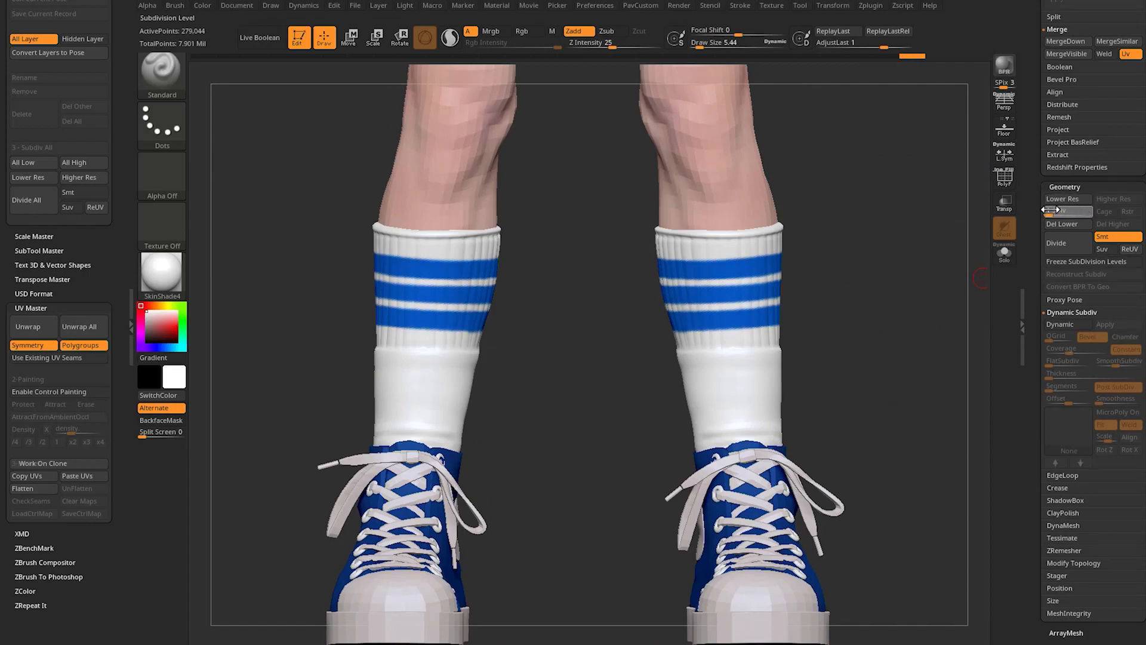
{"action": "left_click_drag", "start_coordinate": [1051, 210], "coordinate": [1045, 210]}
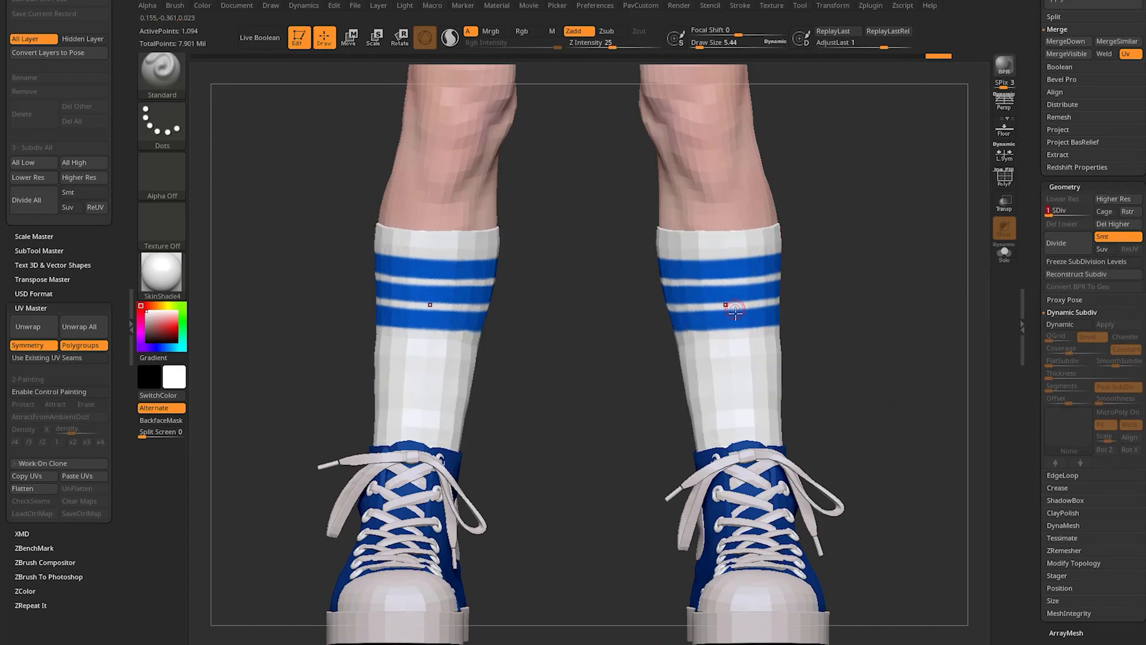
{"action": "left_click_drag", "start_coordinate": [842, 269], "coordinate": [865, 274]}
{"action": "left_click_drag", "start_coordinate": [1033, 319], "coordinate": [1034, 212]}
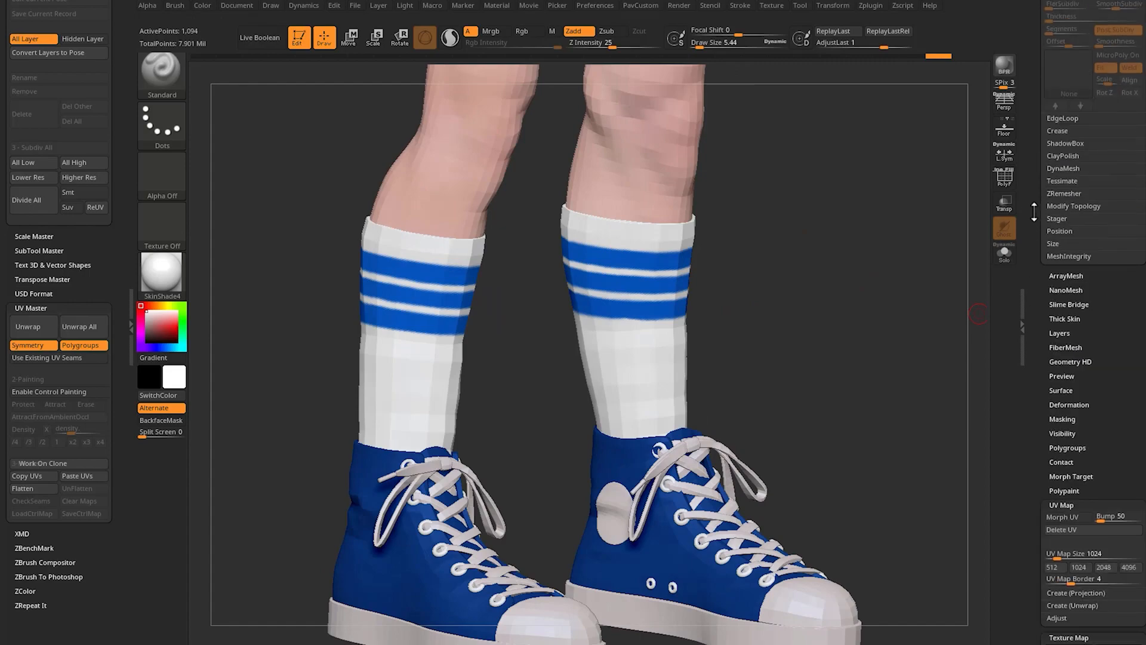
{"action": "scroll", "coordinate": [1035, 211], "scroll_direction": "down", "scroll_amount": 5}
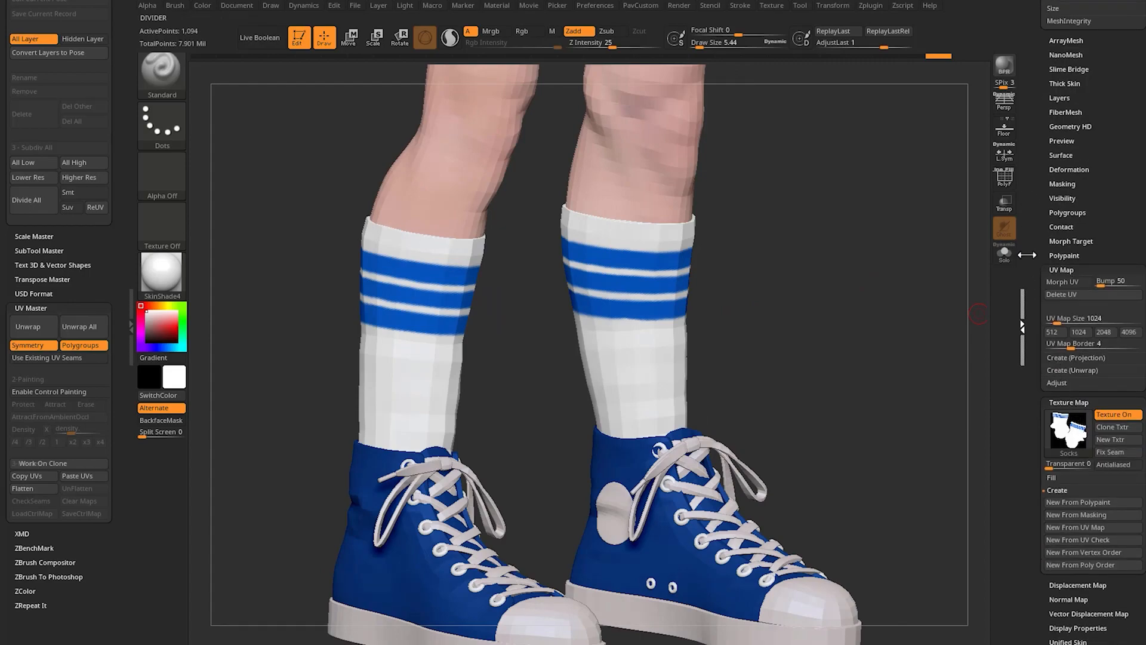
Compare the low-resolution socks with their texture switched off and on, and inspect the stripes from several angles.
{"action": "left_click", "coordinate": [1114, 415]}
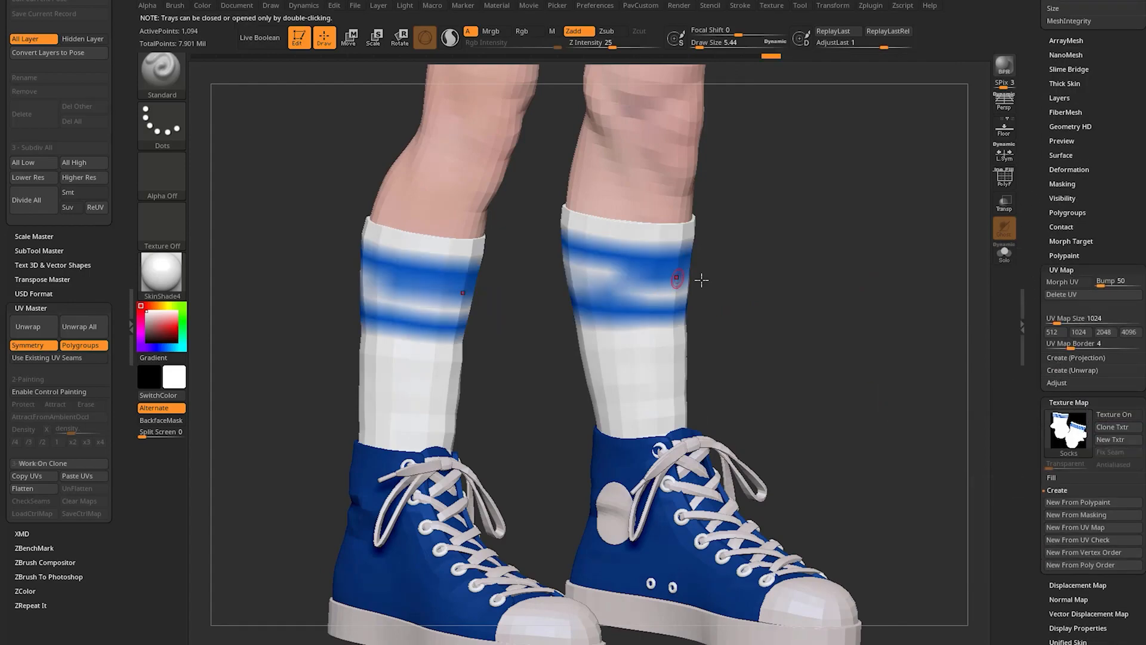
{"action": "left_click", "coordinate": [1115, 414]}
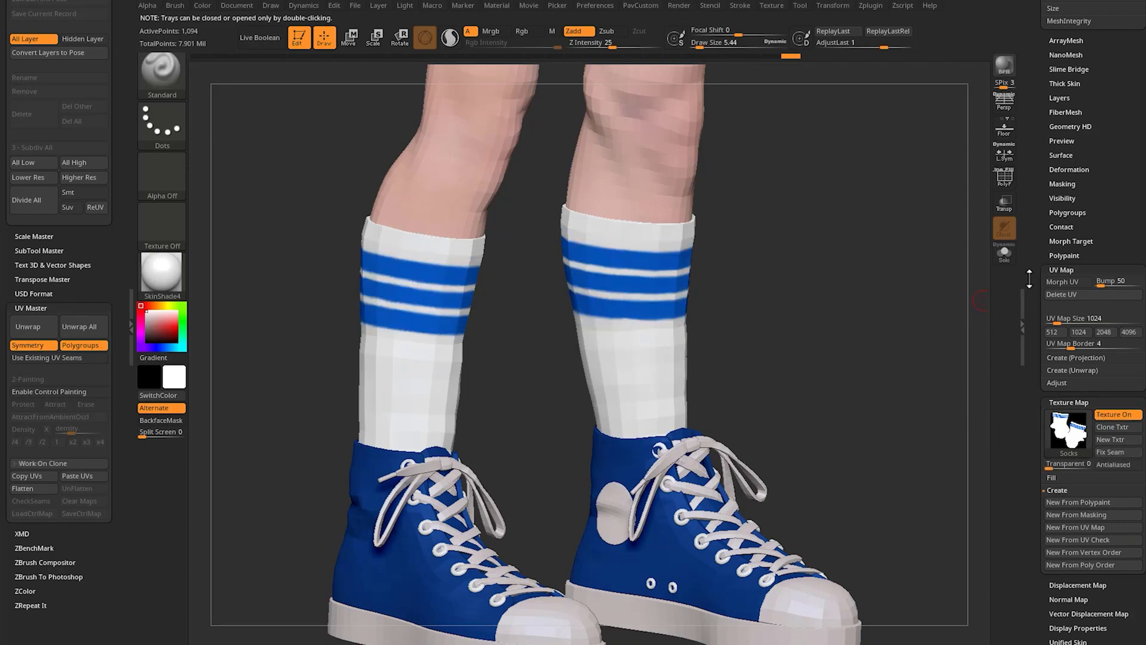
{"action": "scroll", "coordinate": [1032, 287], "scroll_direction": "up", "scroll_amount": 10}
{"action": "key", "text": "s"}
{"action": "mouse_move", "coordinate": [847, 302]}
{"action": "left_mouse_down", "text": "shift"}
{"action": "mouse_move", "coordinate": [819, 303]}
{"action": "mouse_move", "coordinate": [852, 296]}
{"action": "mouse_move", "coordinate": [836, 409]}
{"action": "mouse_move", "coordinate": [679, 424]}
{"action": "left_mouse_up", "text": "shift"}
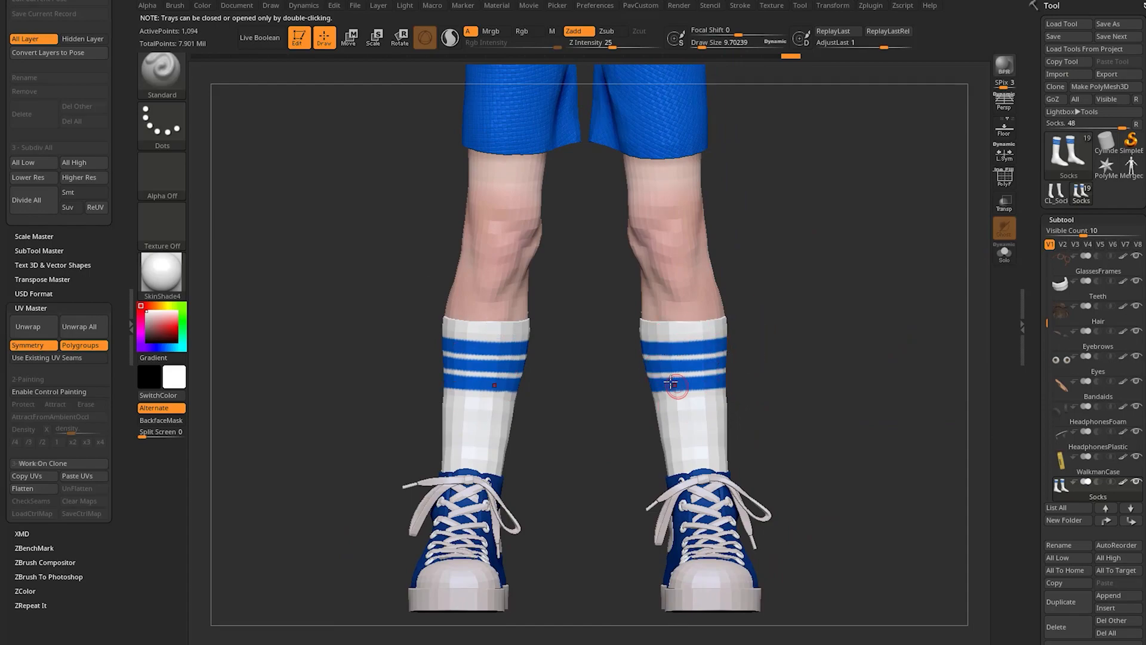
{"action": "left_click_drag", "start_coordinate": [741, 403], "coordinate": [727, 340]}
{"action": "left_click_drag", "start_coordinate": [842, 344], "coordinate": [878, 412], "text": "shift"}
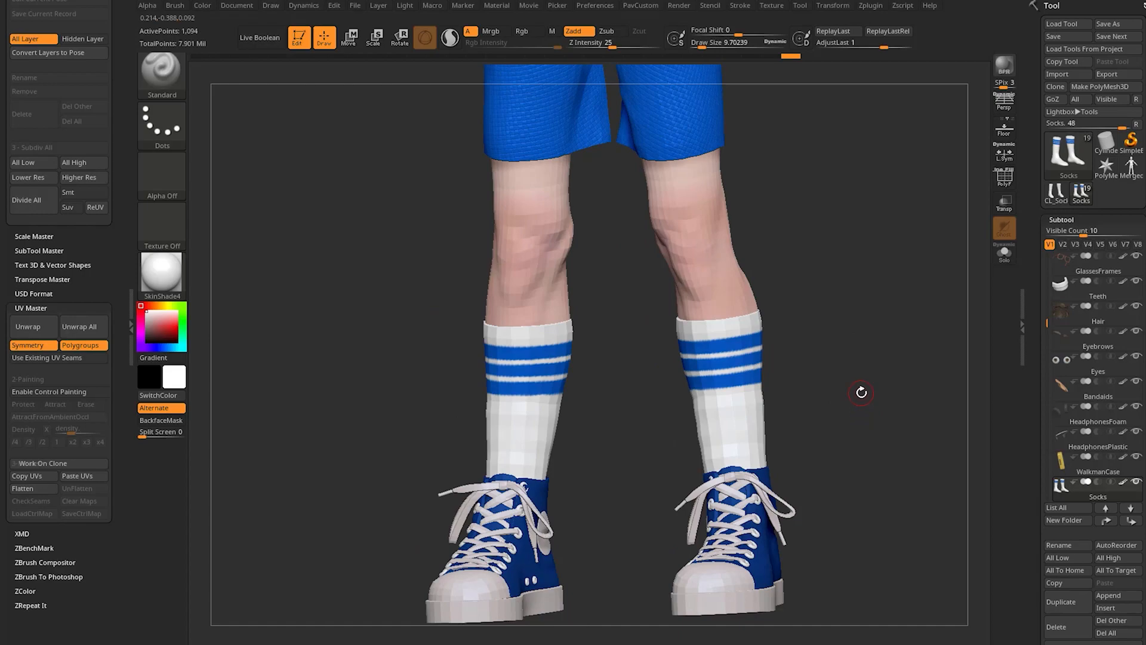
{"action": "left_click_drag", "start_coordinate": [856, 299], "coordinate": [940, 357]}
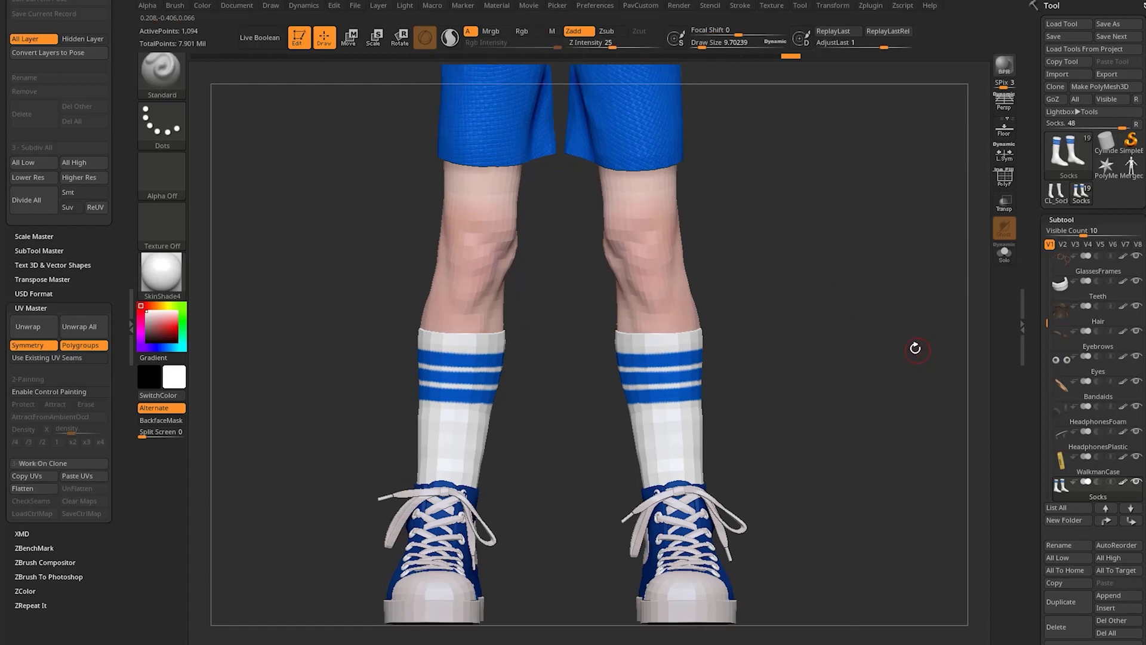
Raise all subtools to their highest subdivision level.
{"action": "scroll", "coordinate": [1101, 358], "scroll_direction": "down", "scroll_amount": 5}
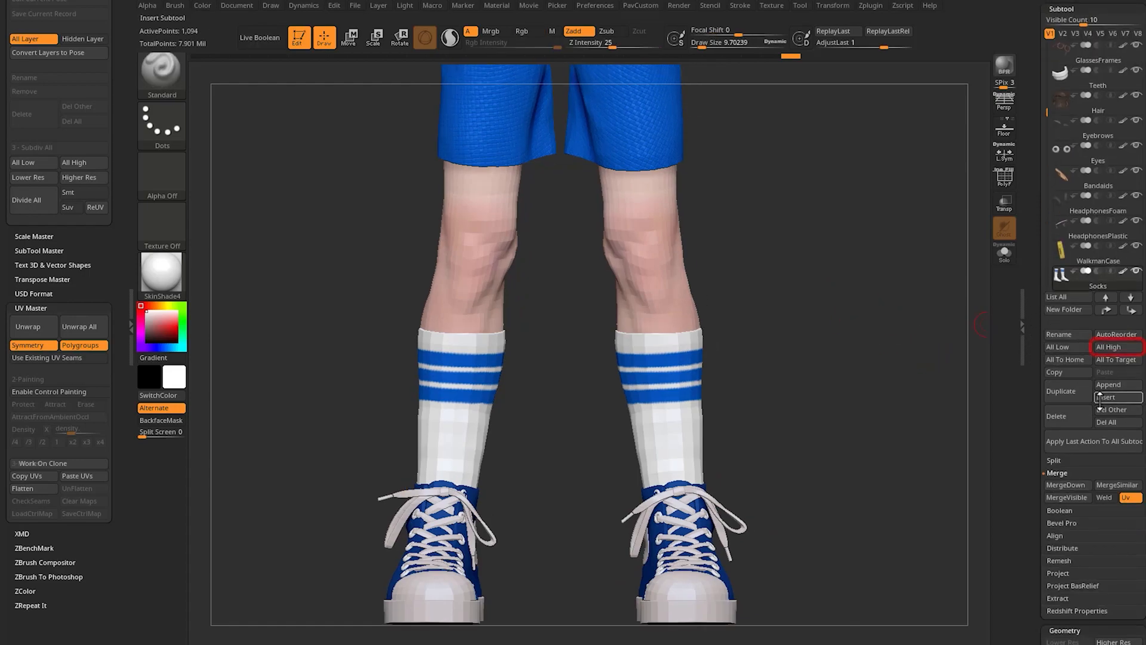
{"action": "left_click", "coordinate": [1103, 352]}
{"action": "scroll", "coordinate": [1073, 335], "scroll_direction": "up", "scroll_amount": 5}
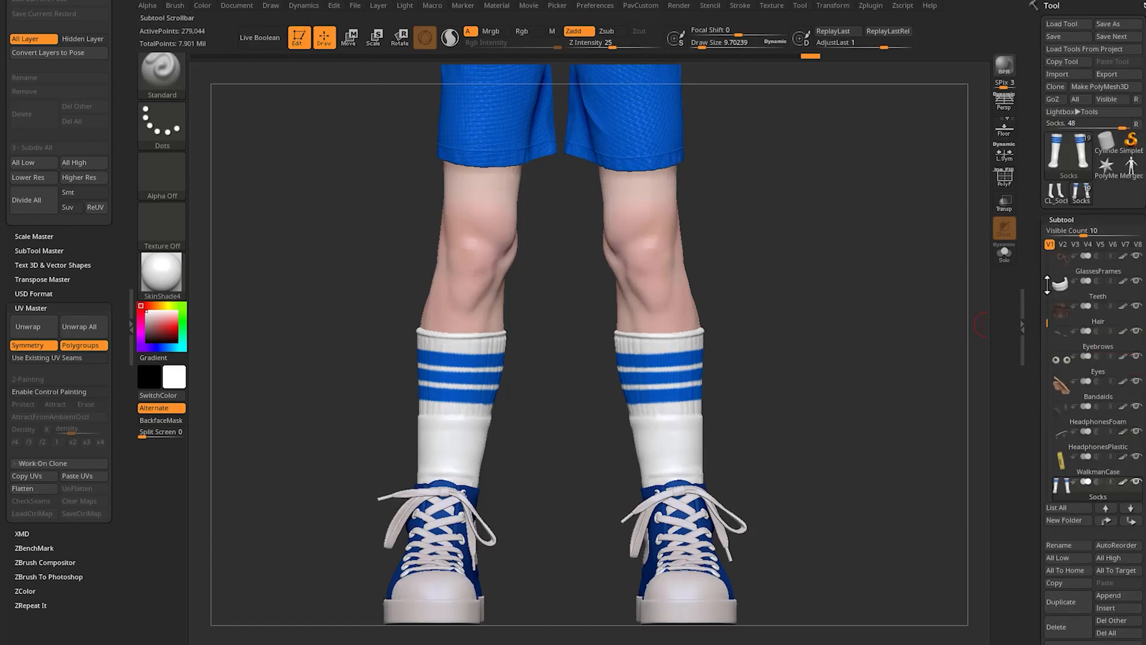
Select the Body subtool, create a 1024 texture from its polypaint and check the texture's preview.
{"action": "mouse_move", "coordinate": [827, 287]}
{"action": "left_mouse_down", "text": "alt"}
{"action": "mouse_move", "coordinate": [822, 277]}
{"action": "mouse_move", "coordinate": [789, 353]}
{"action": "mouse_move", "coordinate": [745, 358]}
{"action": "mouse_move", "coordinate": [701, 396]}
{"action": "left_mouse_up", "text": "alt"}
{"action": "left_click", "coordinate": [624, 457], "text": "alt"}
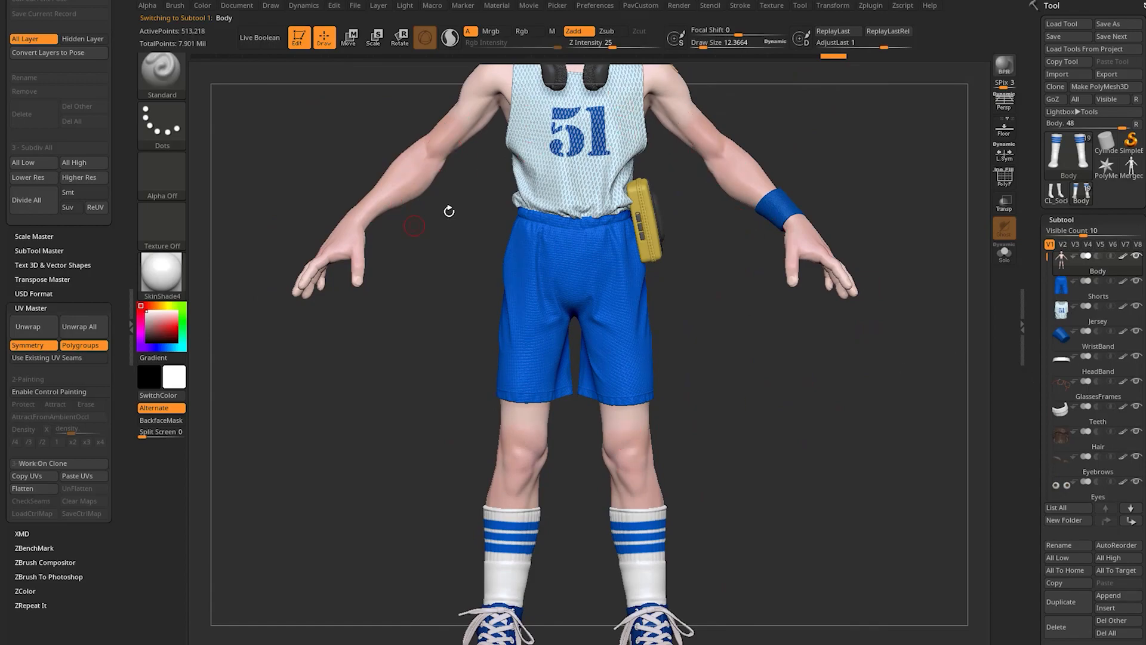
{"action": "scroll", "coordinate": [1029, 376], "scroll_direction": "down", "scroll_amount": 10}
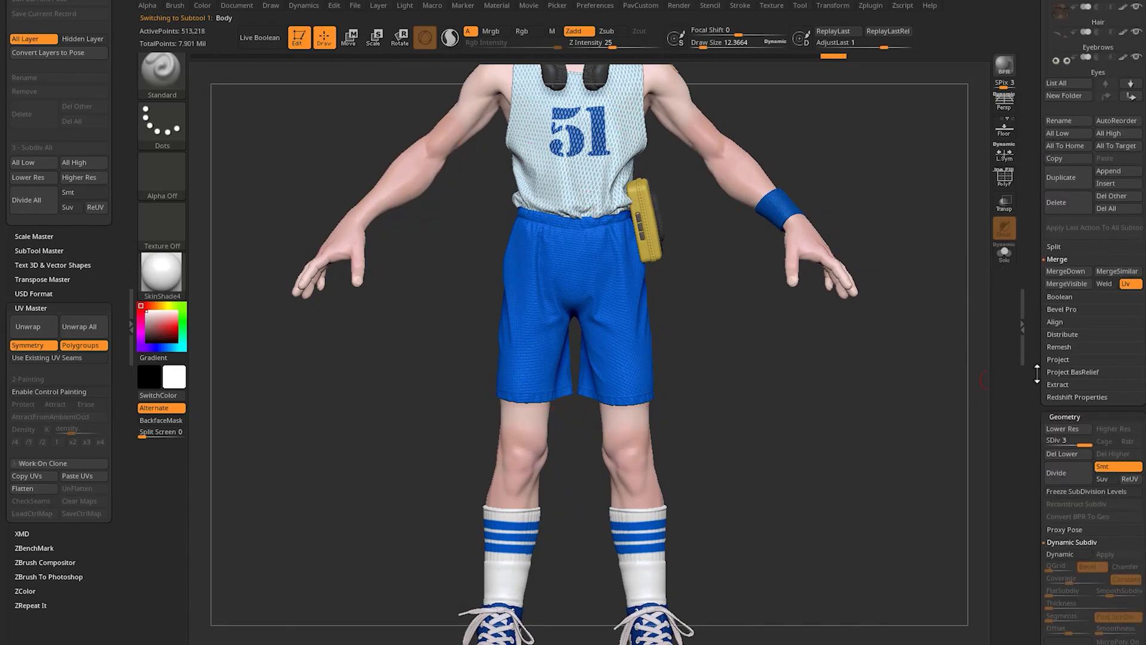
{"action": "scroll", "coordinate": [1037, 373], "scroll_direction": "down", "scroll_amount": 15}
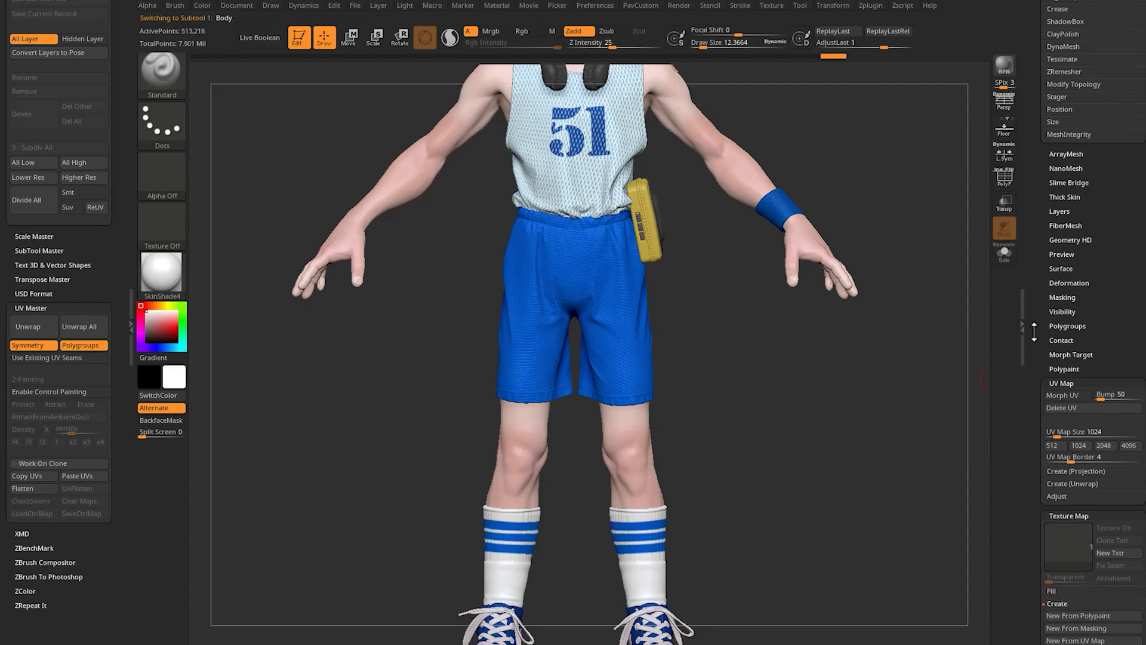
{"action": "scroll", "coordinate": [1034, 332], "scroll_direction": "down", "scroll_amount": 3}
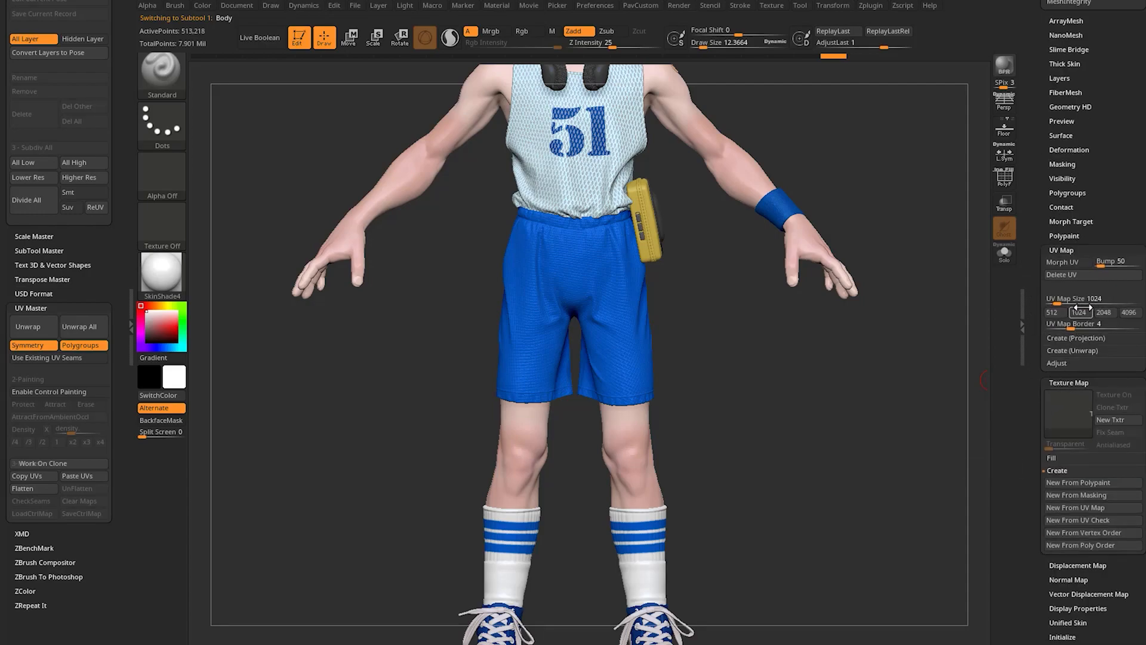
{"action": "left_click", "coordinate": [1073, 487]}
{"action": "mouse_move", "coordinate": [1069, 417]}
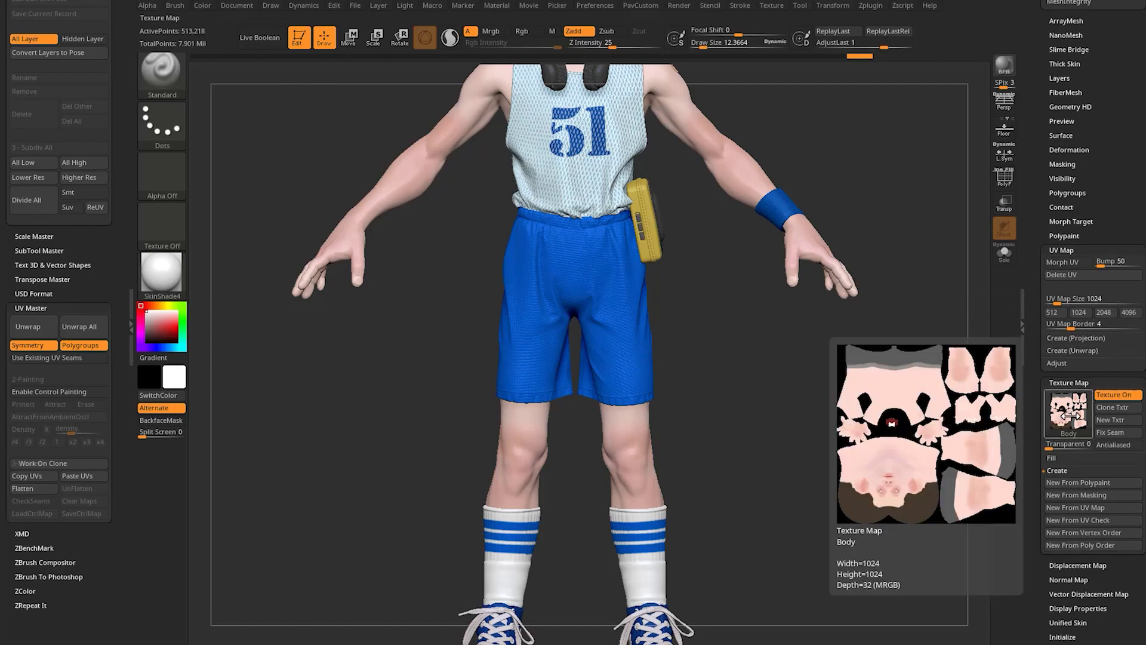
Create new textures from polypaint for the Jersey subtool and the Eyes subtool.
{"action": "left_click_drag", "start_coordinate": [721, 281], "coordinate": [707, 410], "text": "alt"}
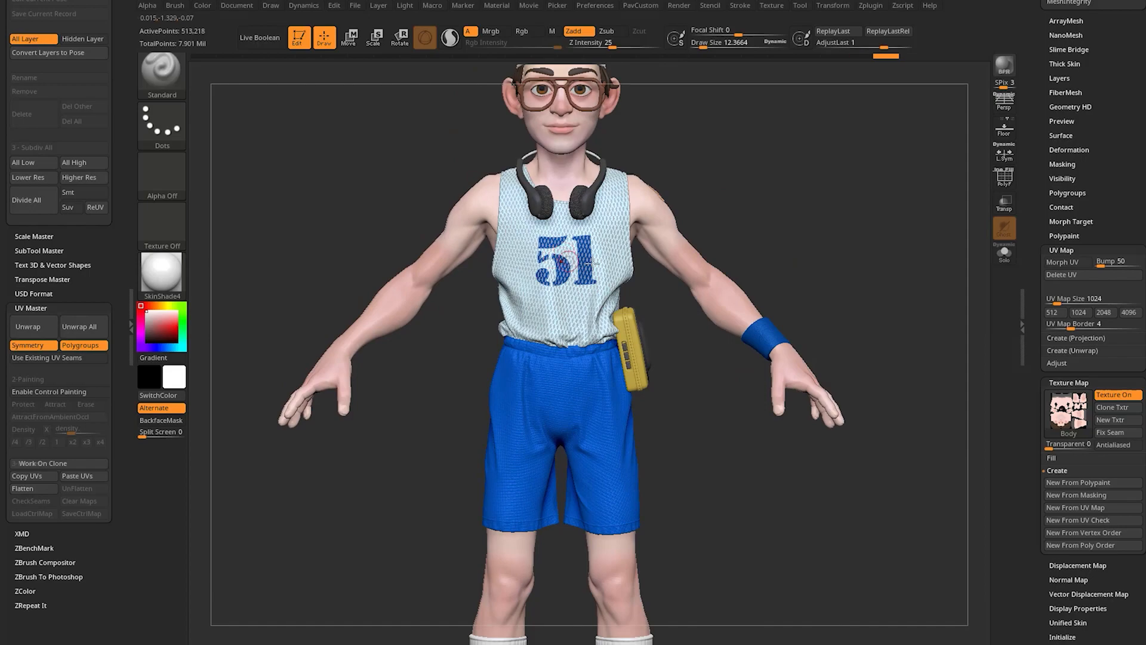
{"action": "left_click", "coordinate": [623, 261], "text": "alt"}
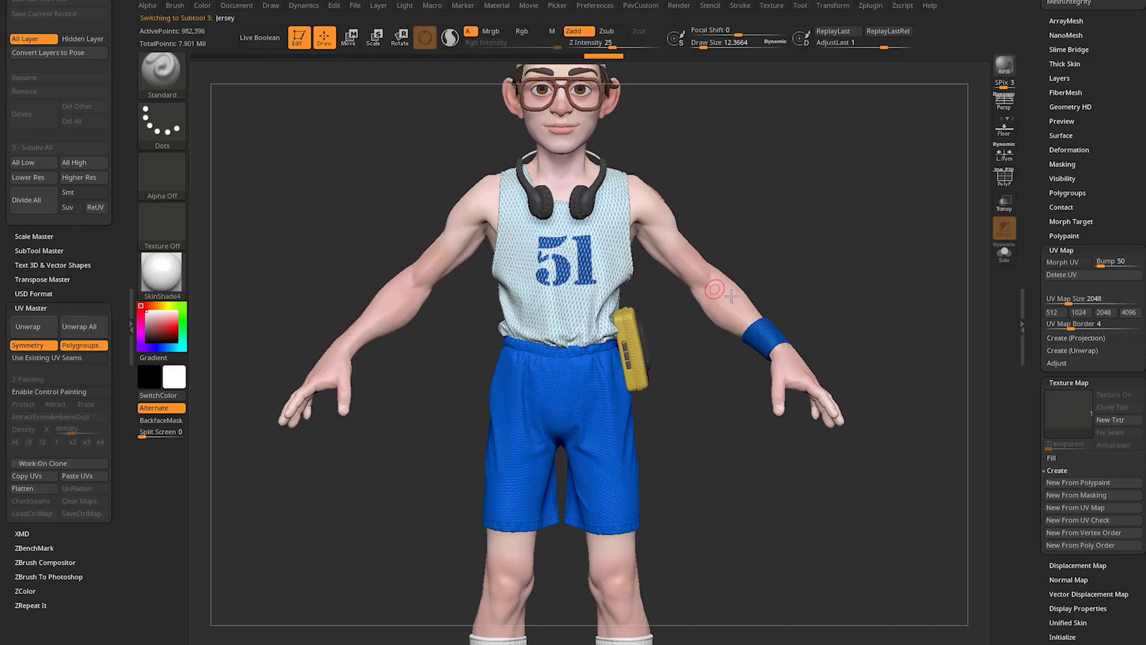
{"action": "left_click_drag", "start_coordinate": [894, 474], "coordinate": [857, 328], "text": "alt"}
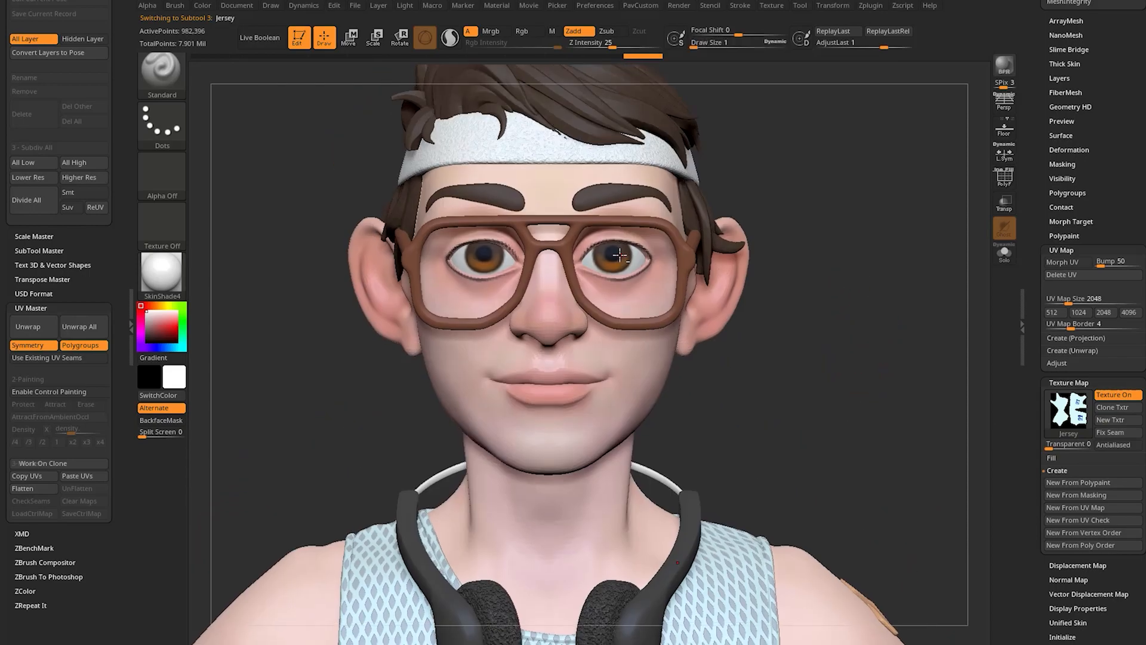
{"action": "left_click", "coordinate": [635, 265], "text": "alt"}
{"action": "left_click", "coordinate": [1083, 481]}
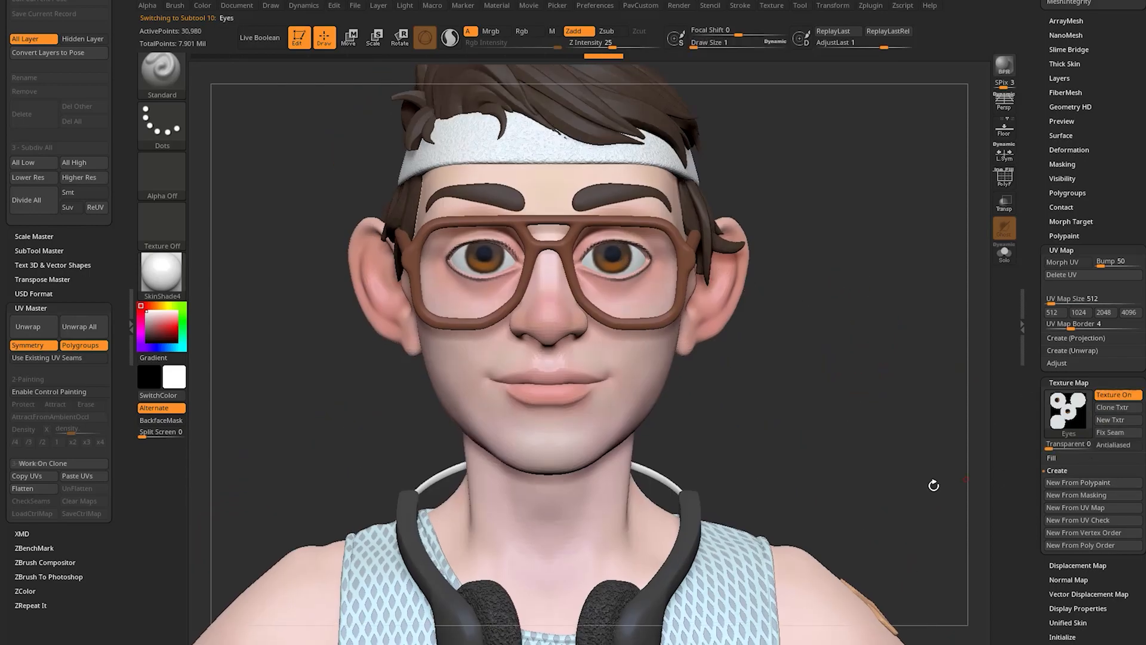
Collapse the UV Map and Texture Map settings and open the Surface settings.
{"action": "key", "text": "s"}
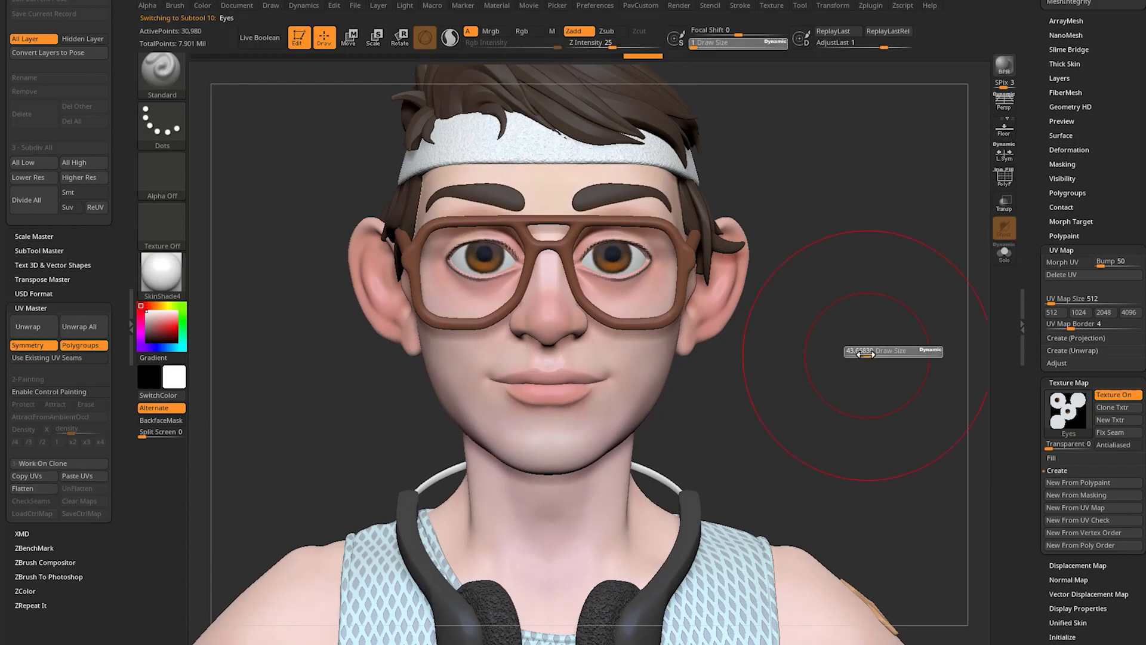
{"action": "mouse_move", "coordinate": [855, 373]}
{"action": "left_mouse_down", "text": "alt"}
{"action": "mouse_move", "coordinate": [868, 271]}
{"action": "mouse_move", "coordinate": [868, 281]}
{"action": "left_mouse_up", "text": "alt"}
{"action": "key", "text": "s"}
{"action": "left_click", "coordinate": [864, 275]}
{"action": "left_click_drag", "start_coordinate": [869, 364], "coordinate": [853, 262], "text": "alt"}
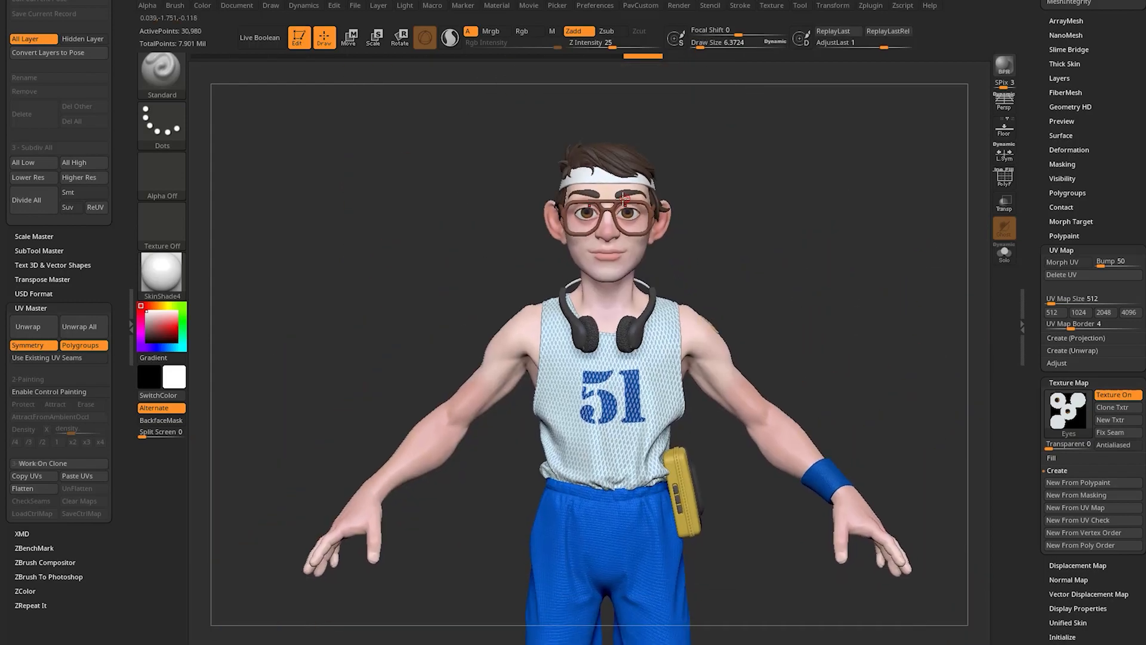
{"action": "mouse_move", "coordinate": [877, 342]}
{"action": "left_mouse_down", "text": "alt"}
{"action": "mouse_move", "coordinate": [847, 258]}
{"action": "mouse_move", "coordinate": [870, 267]}
{"action": "mouse_move", "coordinate": [840, 282]}
{"action": "left_mouse_up", "text": "alt"}
{"action": "key", "text": "s"}
{"action": "left_click_drag", "start_coordinate": [849, 223], "coordinate": [923, 267], "text": "alt"}
{"action": "left_click_drag", "start_coordinate": [751, 487], "coordinate": [746, 288], "text": "alt"}
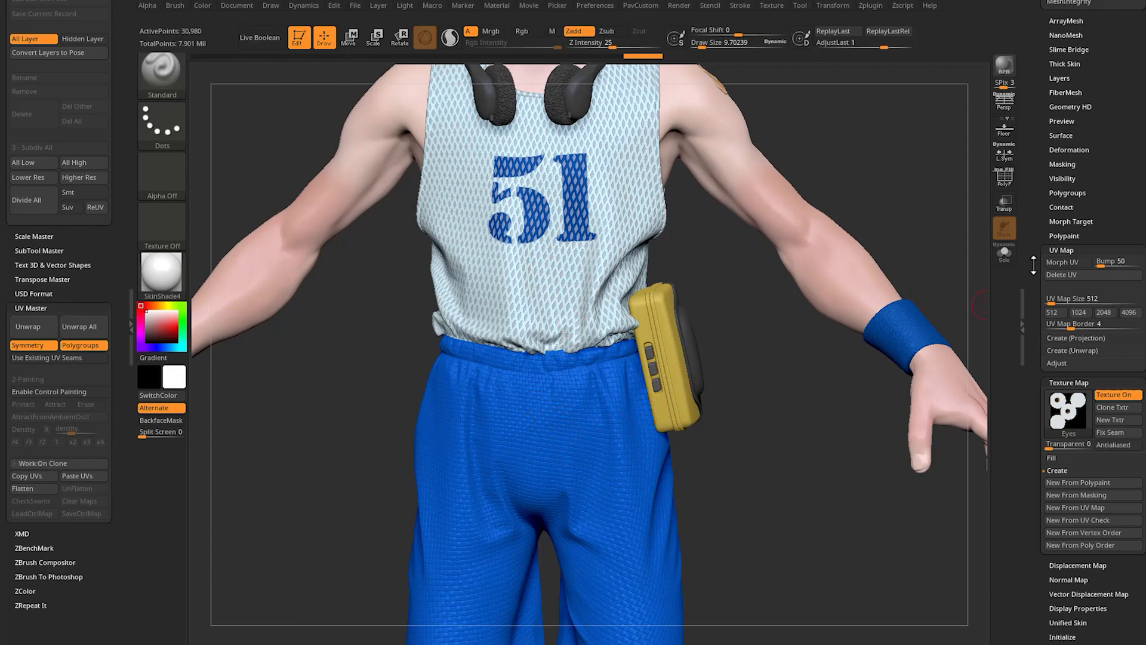
{"action": "left_click", "coordinate": [1060, 251], "text": "shift"}
{"action": "left_click", "coordinate": [1061, 261], "text": "shift"}
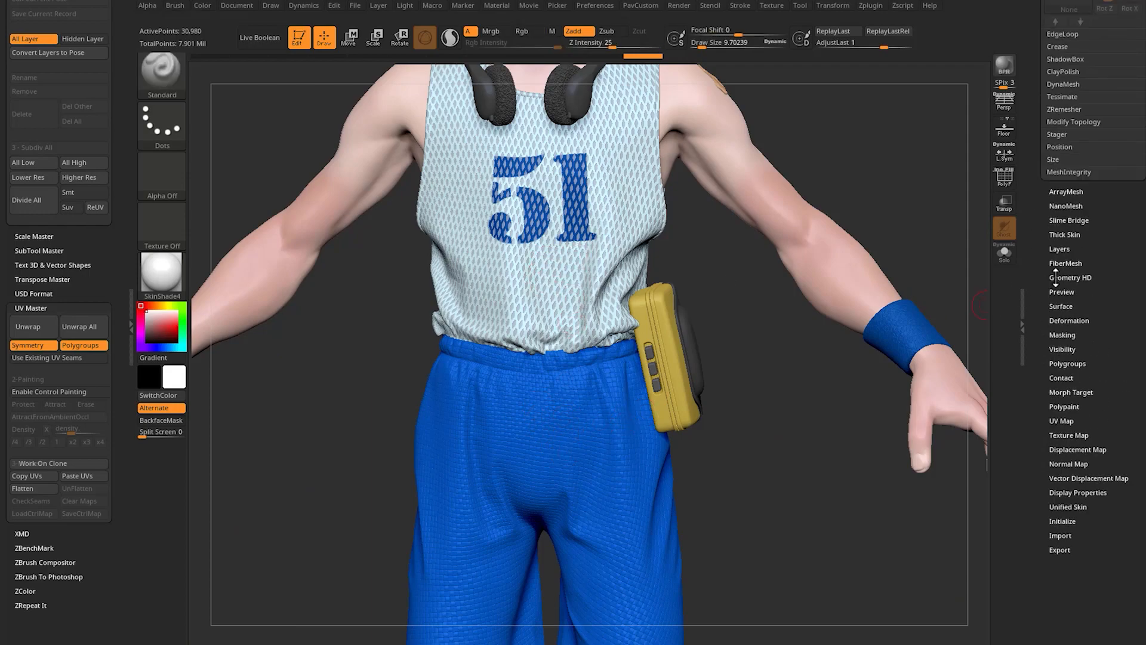
{"action": "left_click", "coordinate": [1061, 307]}
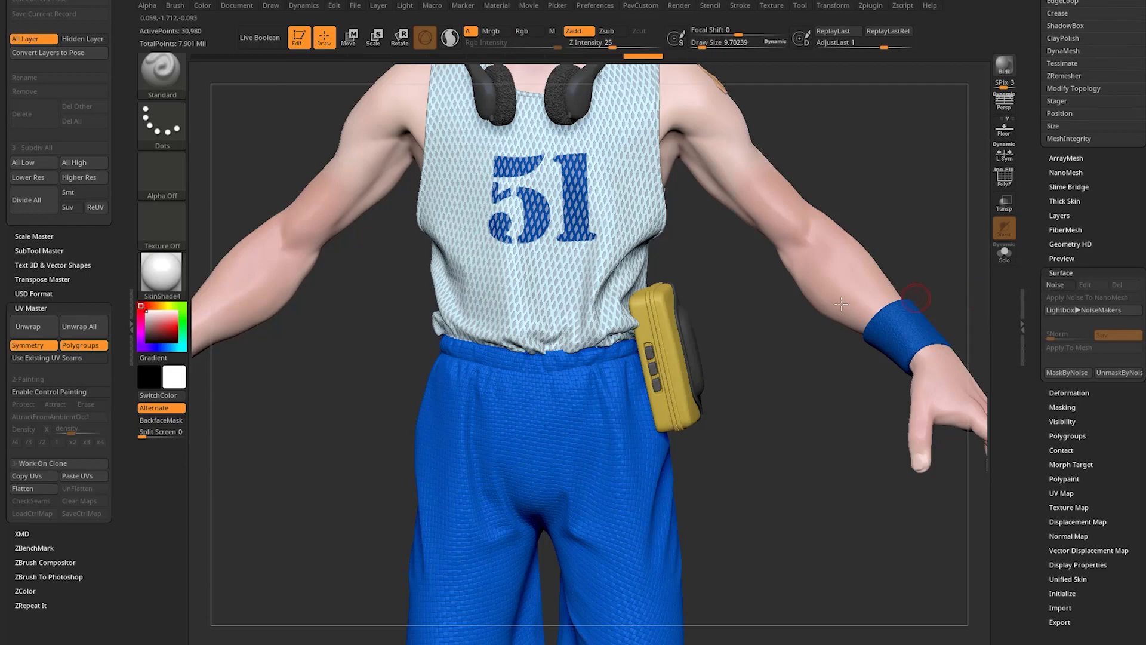
Switch the jersey's surface noise off and on again to compare its effect, and select the shorts.
{"action": "left_click", "coordinate": [1055, 286]}
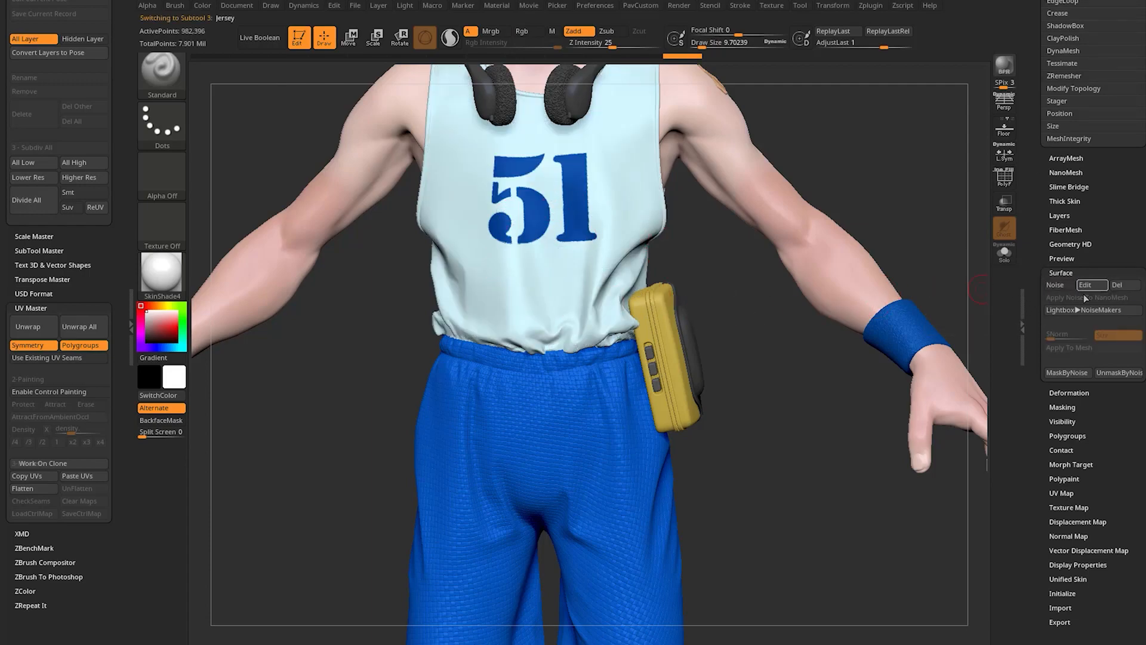
{"action": "left_click", "coordinate": [1055, 285]}
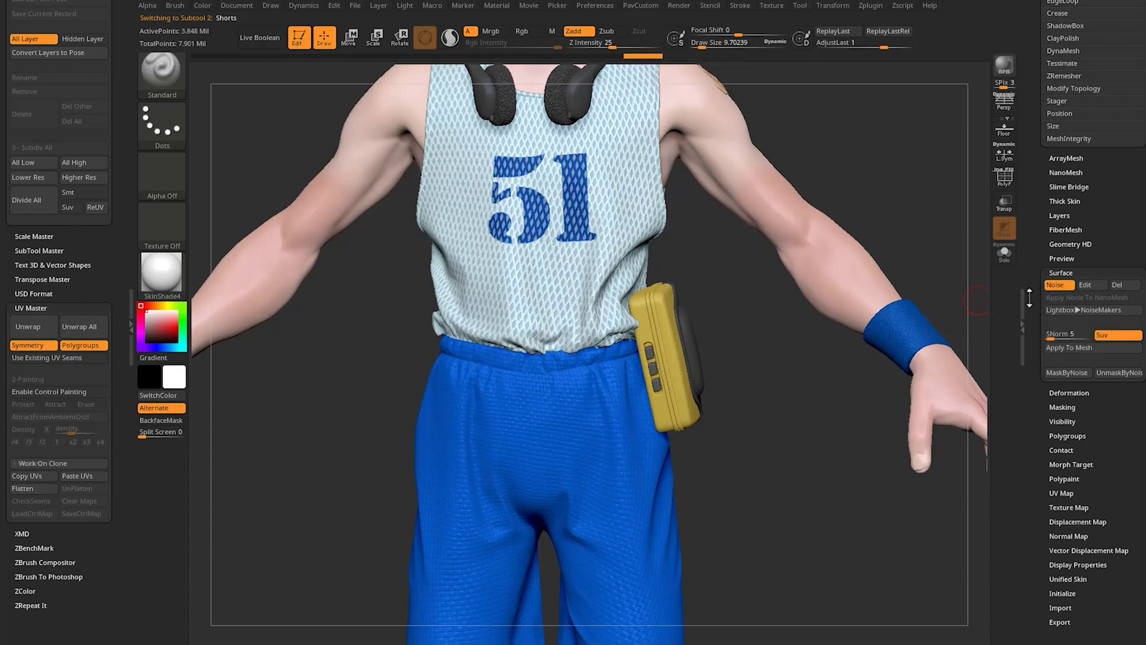
{"action": "key", "text": "bracketright"}
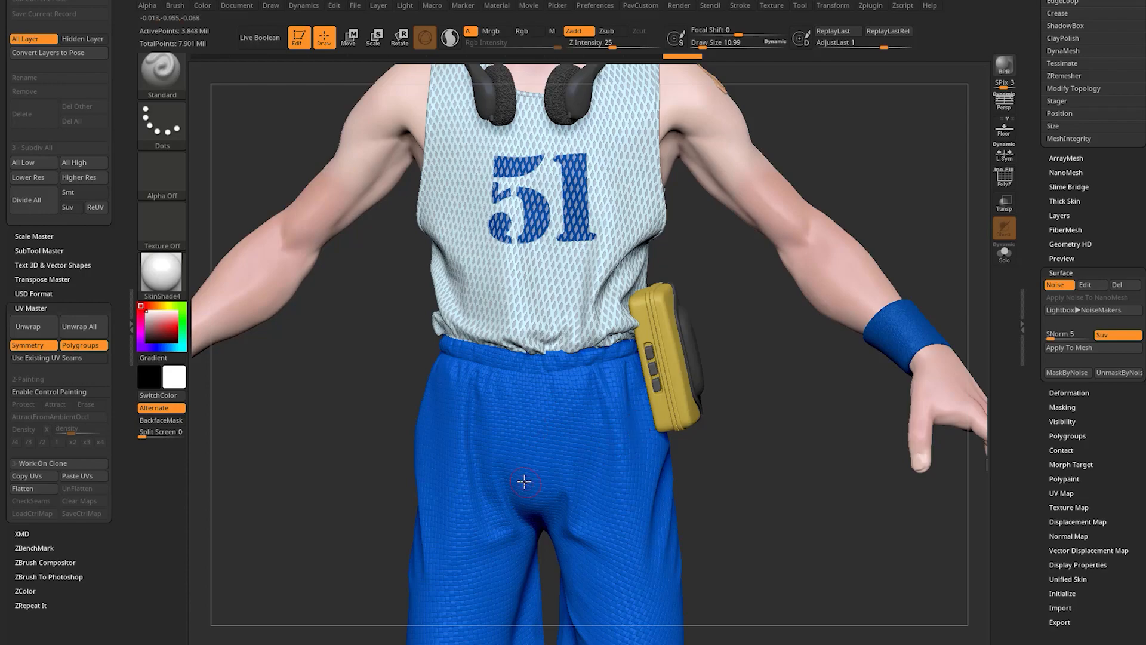
Collapse the Surface settings and return to the subtool list with the whole character in view.
{"action": "left_click_drag", "start_coordinate": [836, 209], "coordinate": [845, 171], "text": "alt"}
{"action": "mouse_move", "coordinate": [815, 353]}
{"action": "left_mouse_down", "text": "alt"}
{"action": "mouse_move", "coordinate": [852, 238]}
{"action": "mouse_move", "coordinate": [835, 242]}
{"action": "left_mouse_up", "text": "alt"}
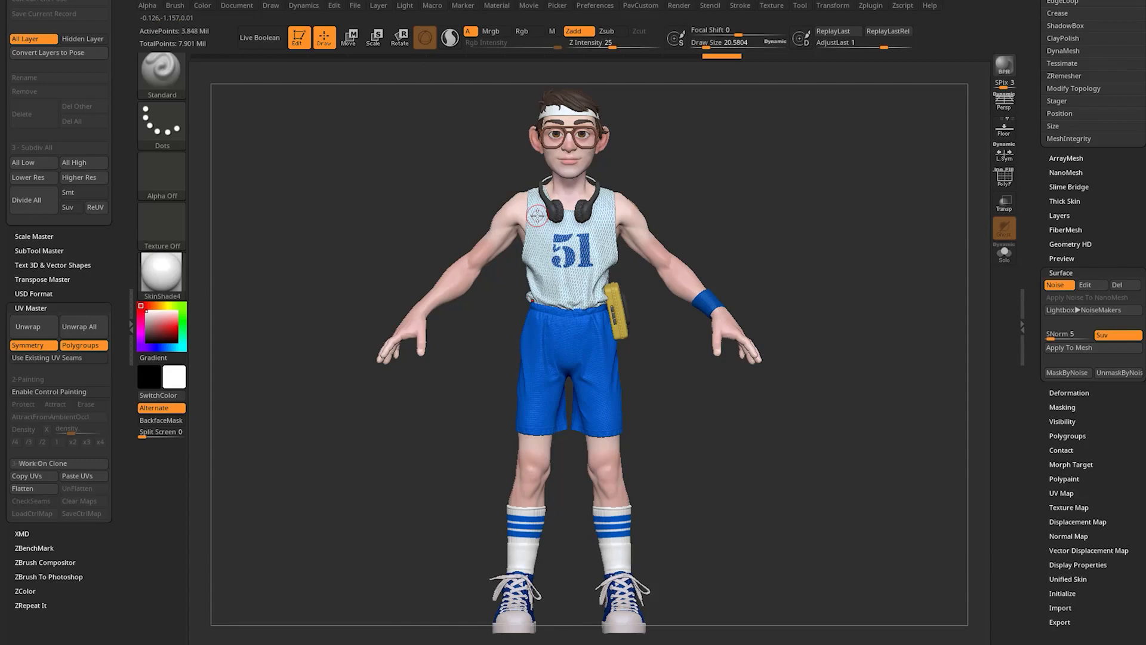
{"action": "left_click", "coordinate": [1056, 270]}
{"action": "left_click_drag", "start_coordinate": [1044, 225], "coordinate": [1043, 470]}
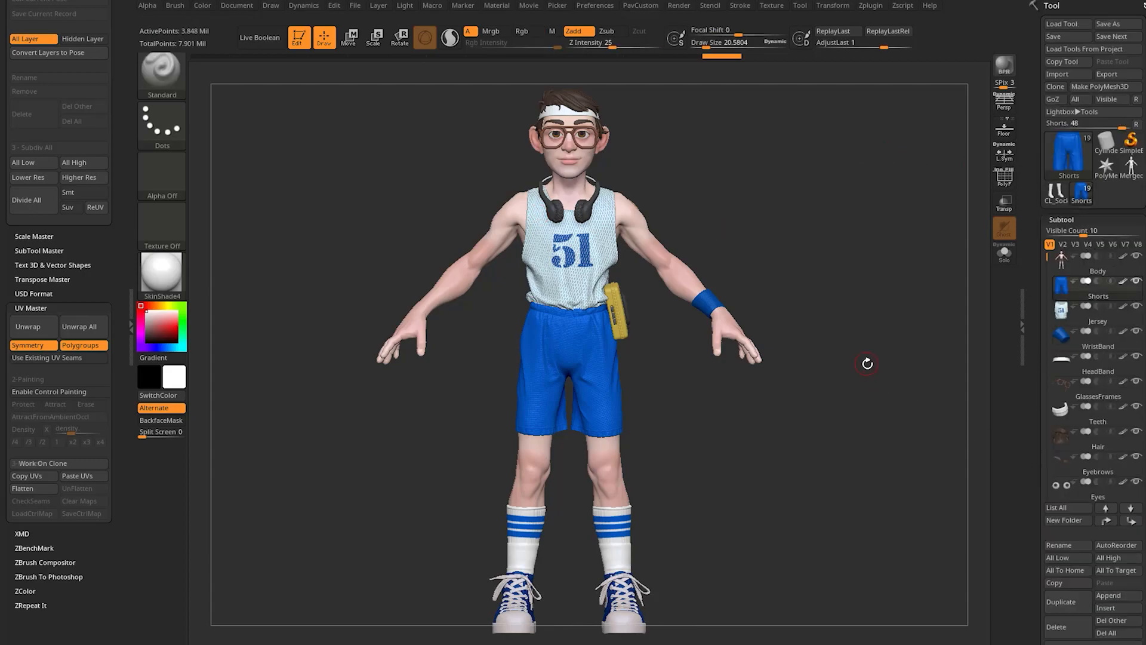
Delete the leftover Merged_Body tool and the cloned socks tool, and switch back to the full character tool.
{"action": "mouse_move", "coordinate": [1047, 254]}
{"action": "left_mouse_down"}
{"action": "mouse_move", "coordinate": [1034, 404]}
{"action": "mouse_move", "coordinate": [1037, 242]}
{"action": "left_mouse_up"}
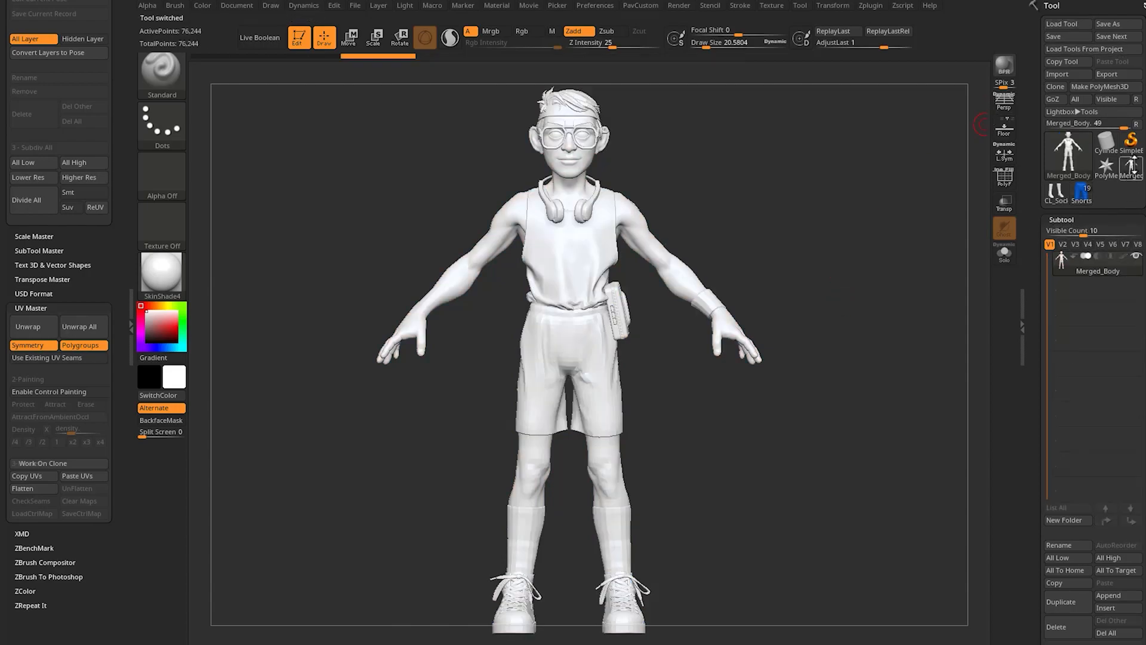
{"action": "left_click_drag", "start_coordinate": [1052, 387], "coordinate": [1051, 256]}
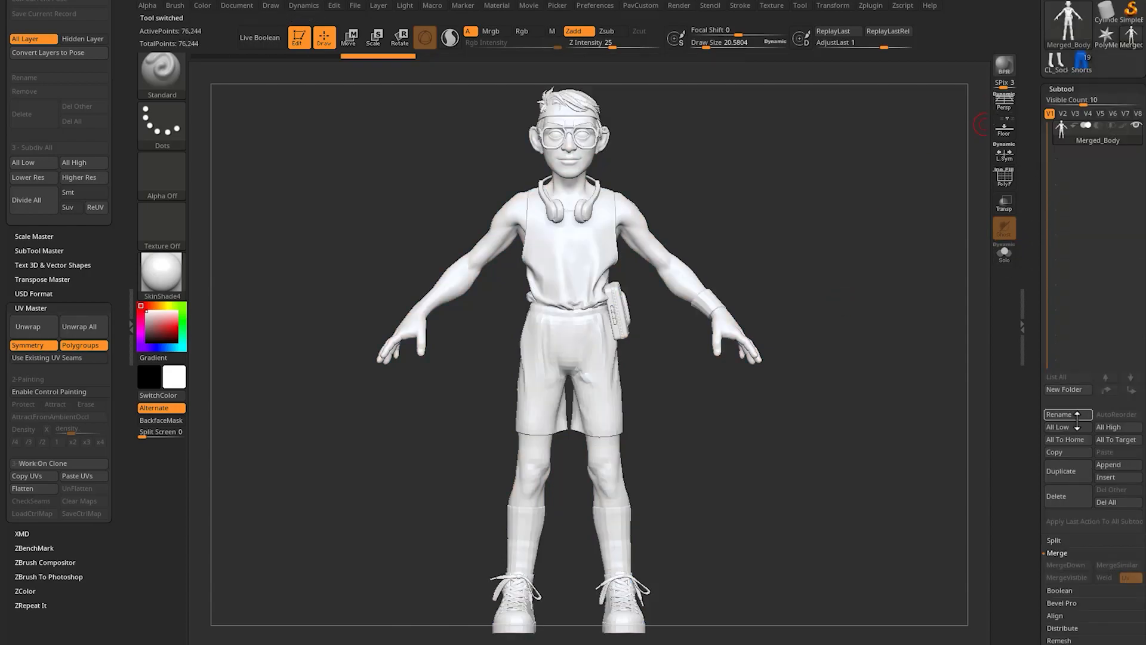
{"action": "left_click", "coordinate": [1099, 503]}
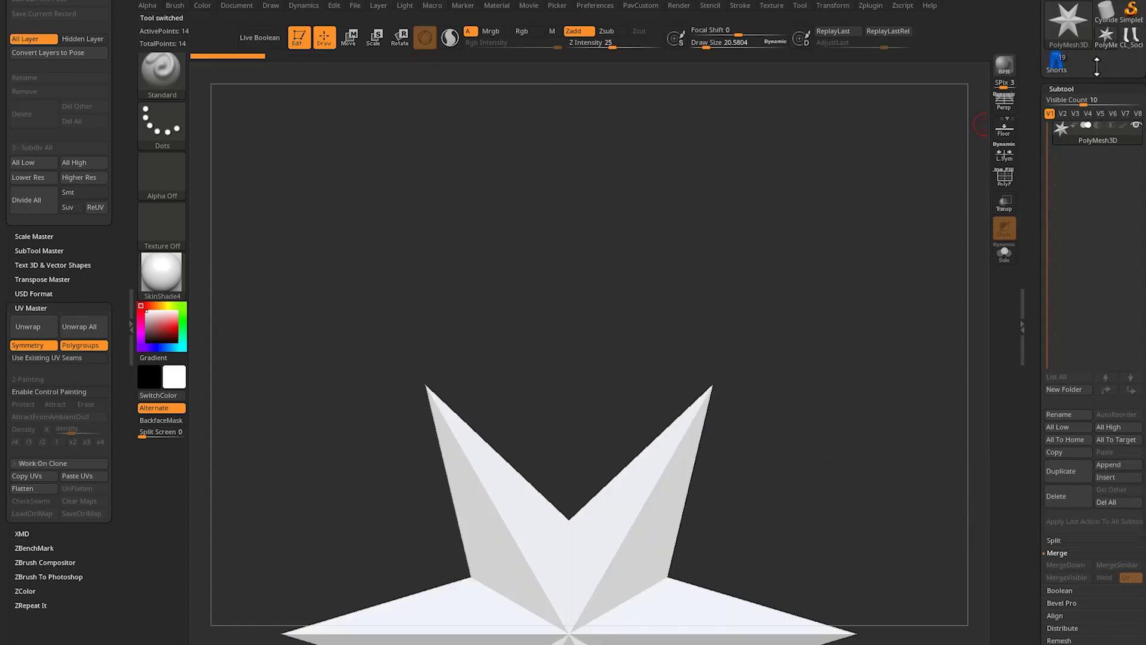
{"action": "left_click", "coordinate": [1130, 38]}
{"action": "left_click", "coordinate": [1111, 503]}
{"action": "left_click_drag", "start_coordinate": [1025, 317], "coordinate": [1024, 289]}
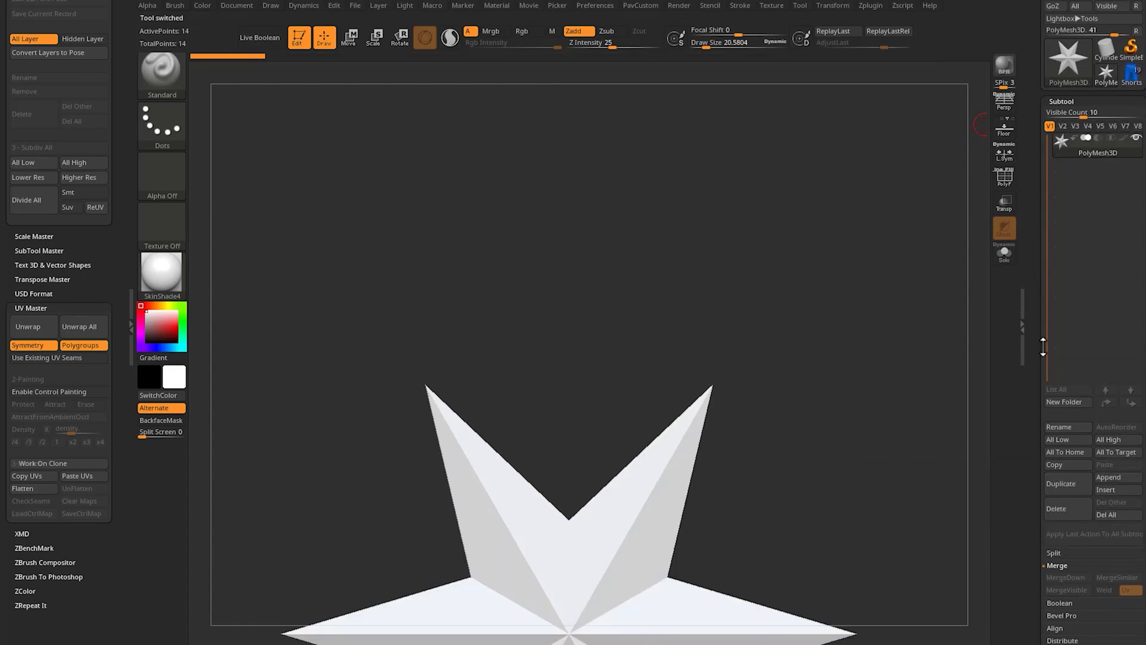
{"action": "left_click", "coordinate": [1131, 168]}
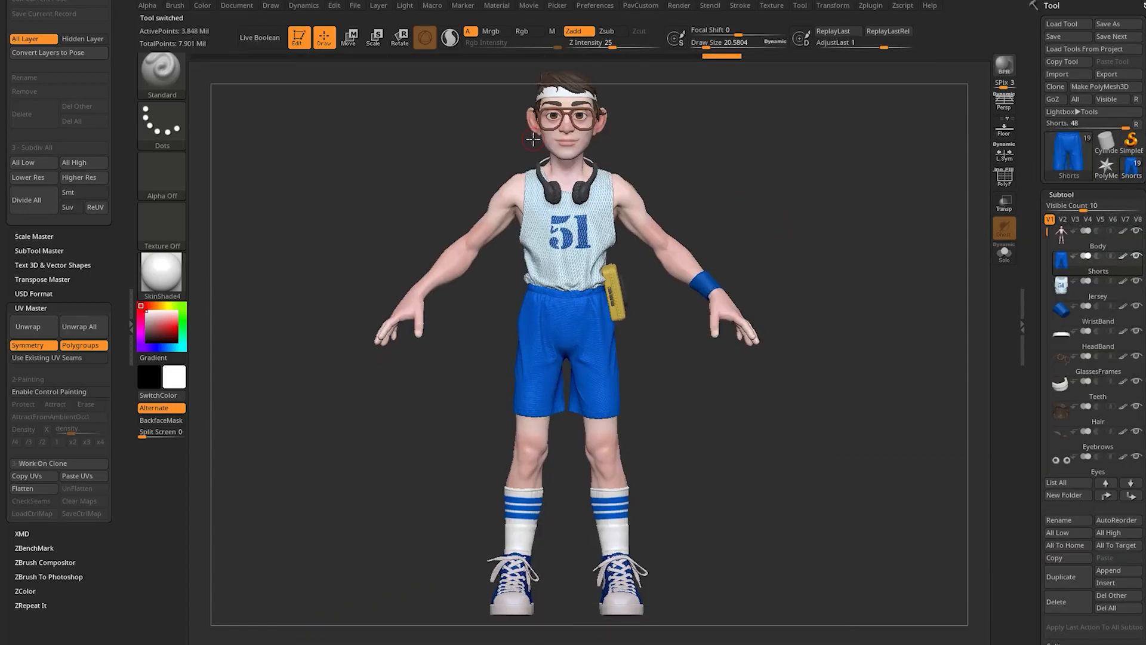
Save the project over the existing BasketballPav.zpr in the PoseTools folder.
{"action": "left_click", "coordinate": [355, 6]}
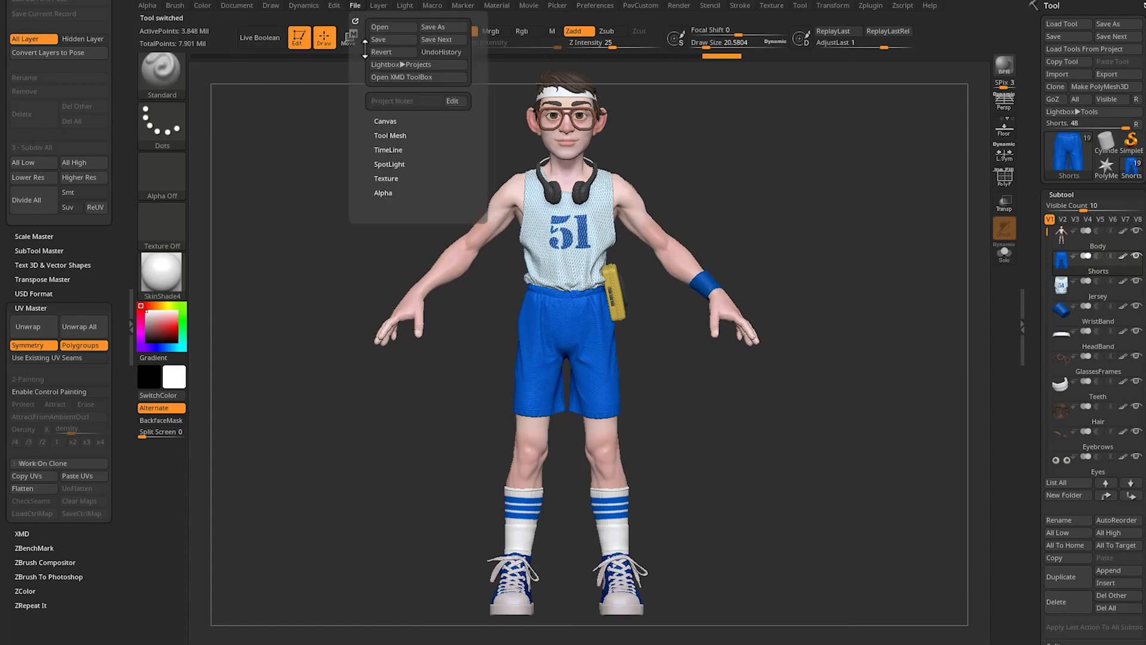
{"action": "left_click", "coordinate": [429, 26]}
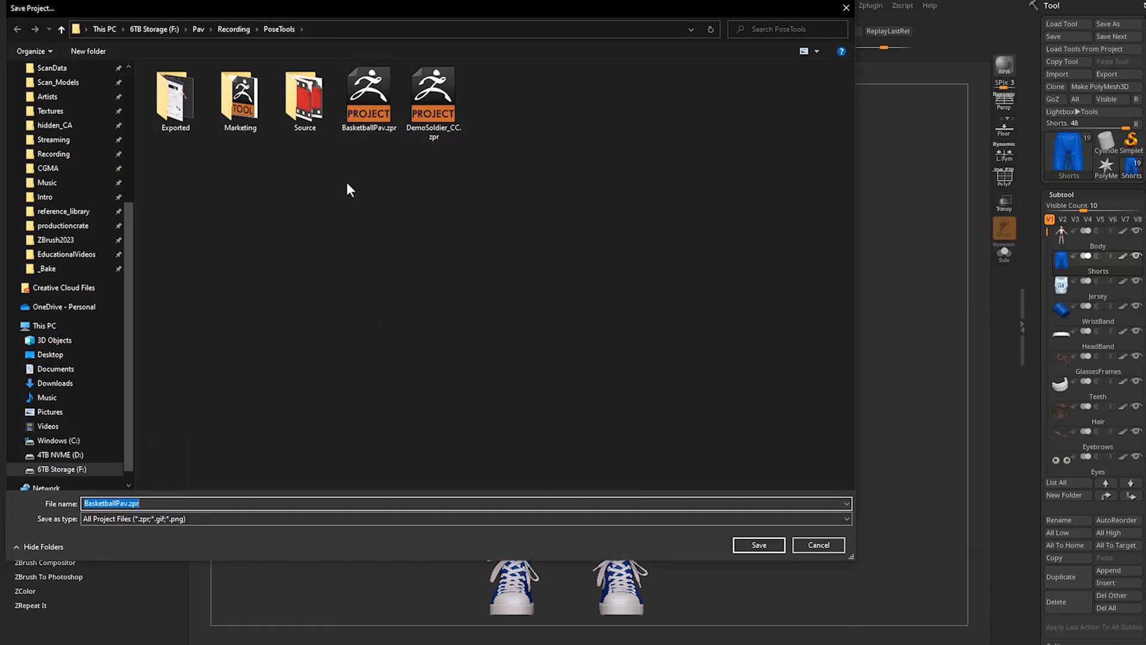
{"action": "left_click", "coordinate": [373, 119]}
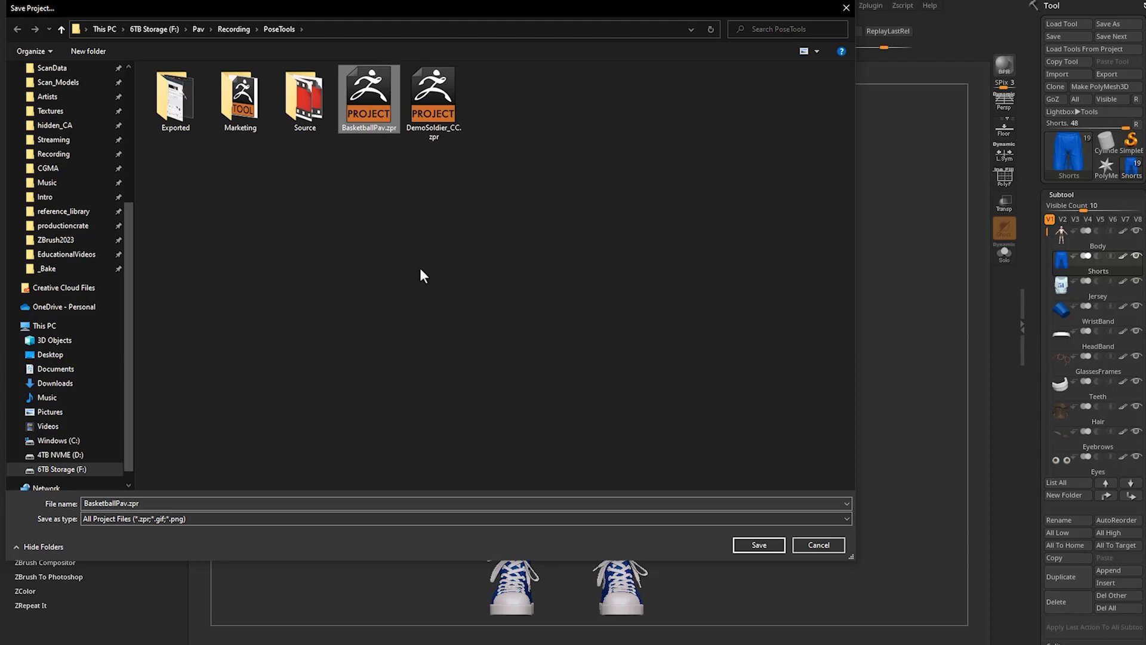
{"action": "left_click", "coordinate": [757, 544]}
{"action": "left_click", "coordinate": [693, 310]}
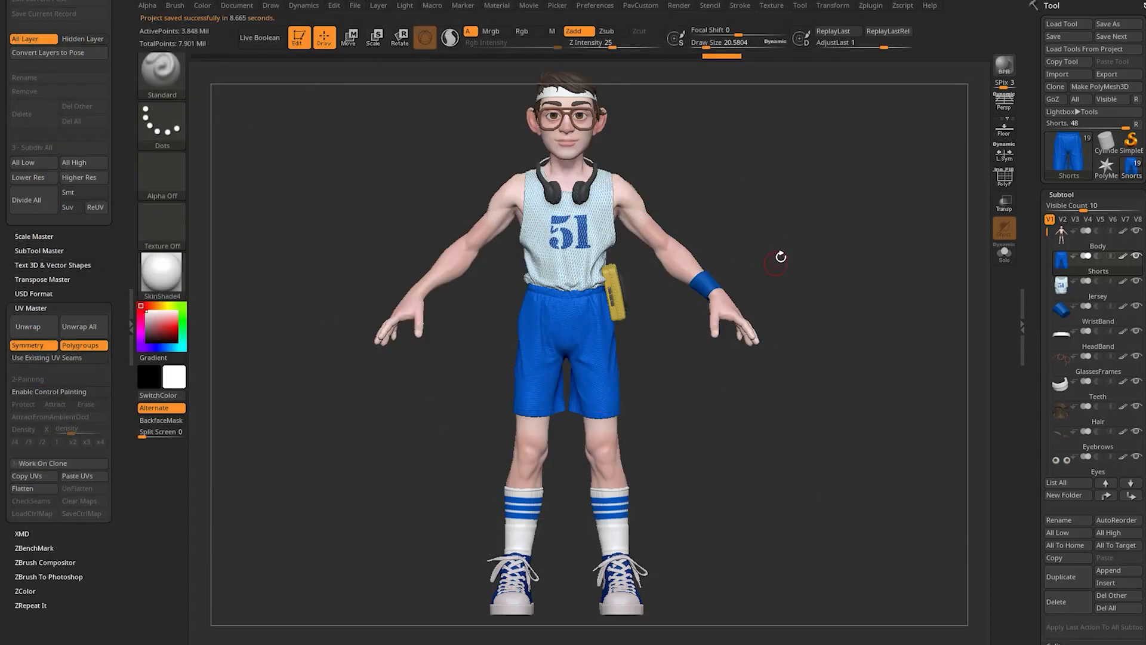
Select the Body subtool and send all subtools to Character Creator through GoZ.
{"action": "left_click_drag", "start_coordinate": [780, 253], "coordinate": [804, 238]}
{"action": "left_click_drag", "start_coordinate": [107, 156], "coordinate": [113, 217]}
{"action": "left_click_drag", "start_coordinate": [1047, 131], "coordinate": [1048, 117]}
{"action": "left_click", "coordinate": [1065, 127]}
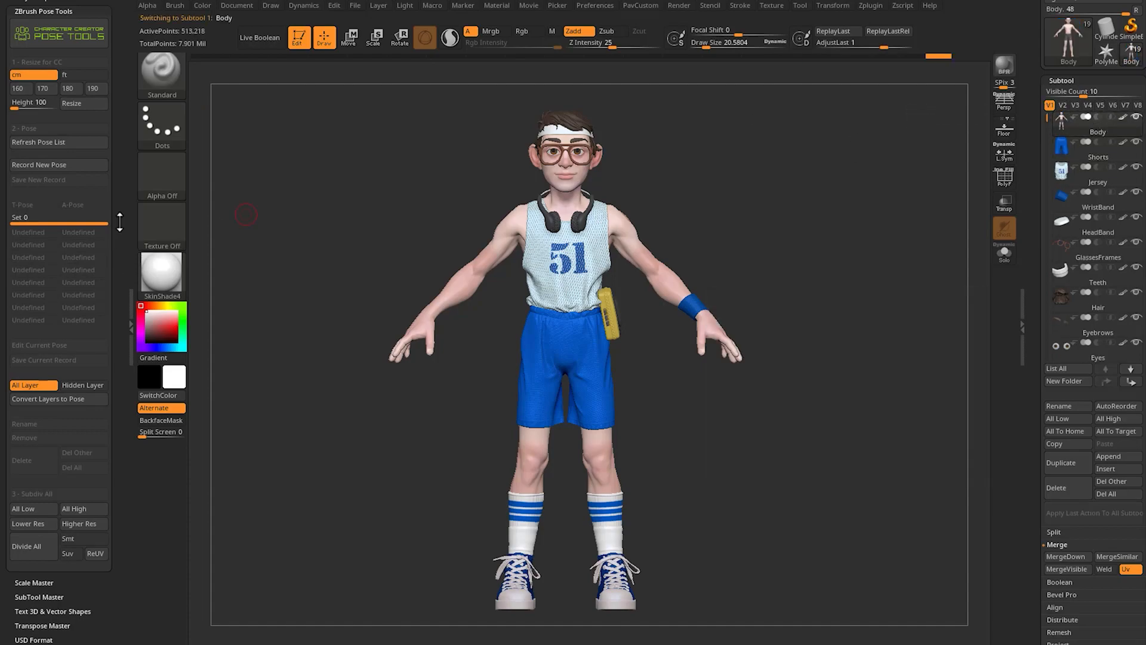
{"action": "mouse_move", "coordinate": [60, 62]}
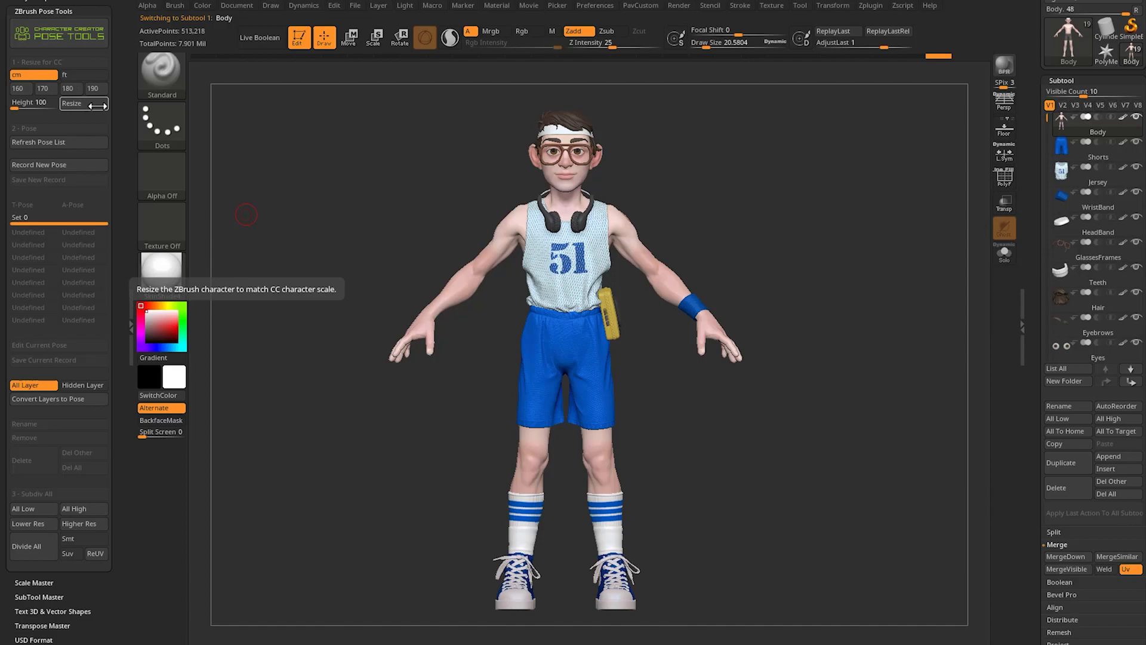
{"action": "right_click_drag", "start_coordinate": [532, 213], "coordinate": [504, 247]}
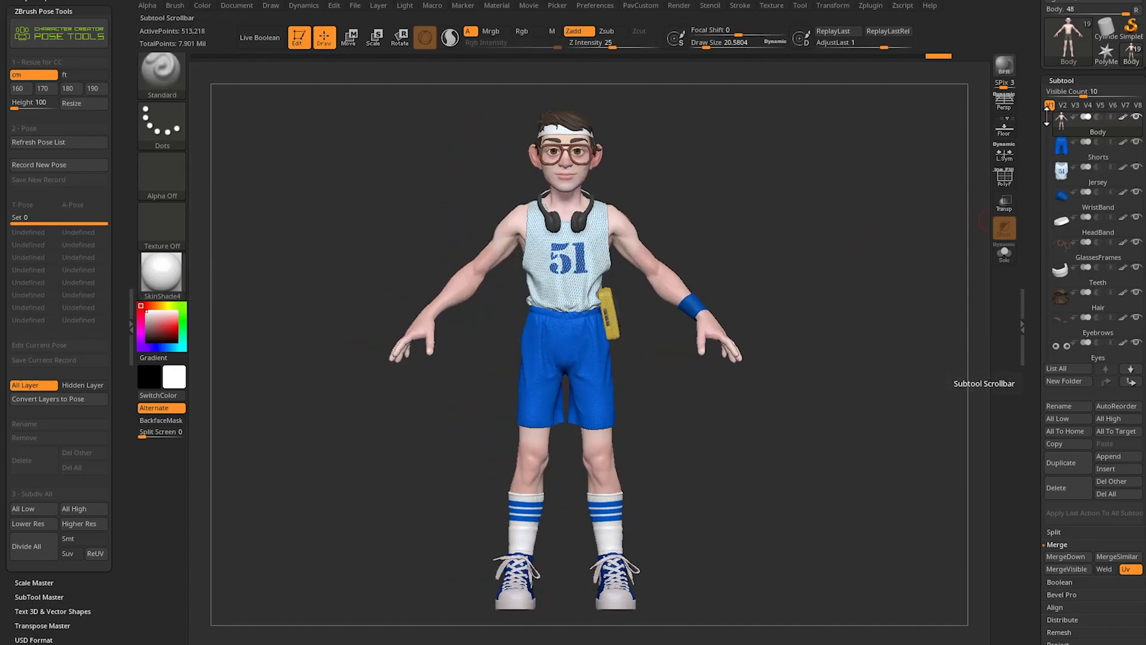
{"action": "left_click_drag", "start_coordinate": [1047, 117], "coordinate": [1043, 264]}
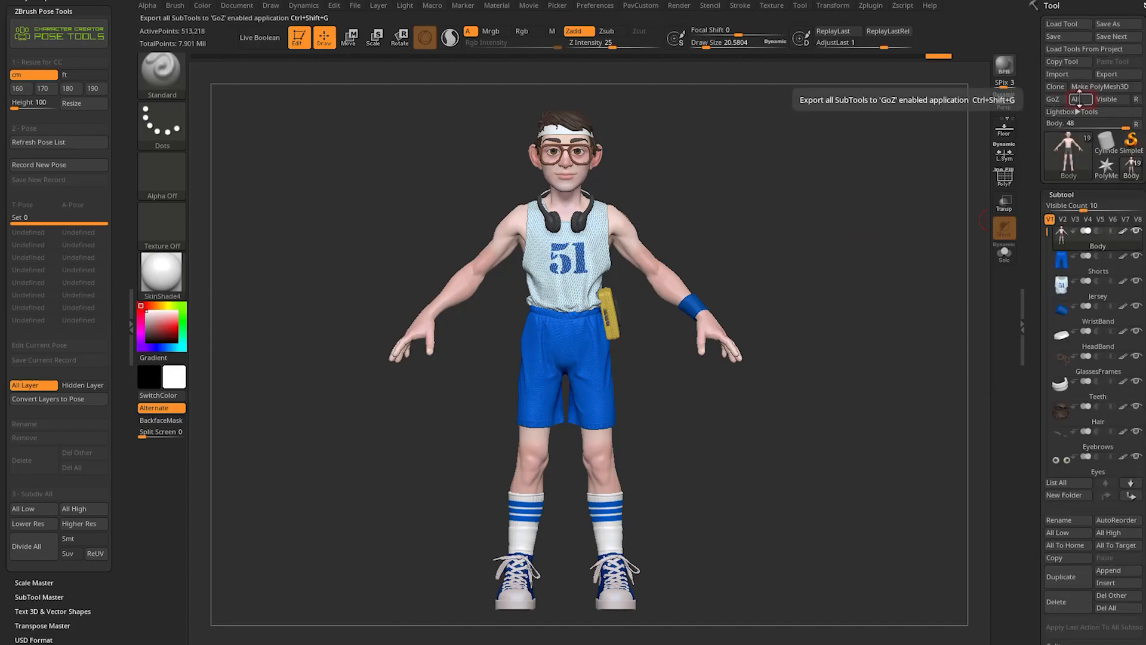
{"action": "left_click", "coordinate": [1076, 99]}
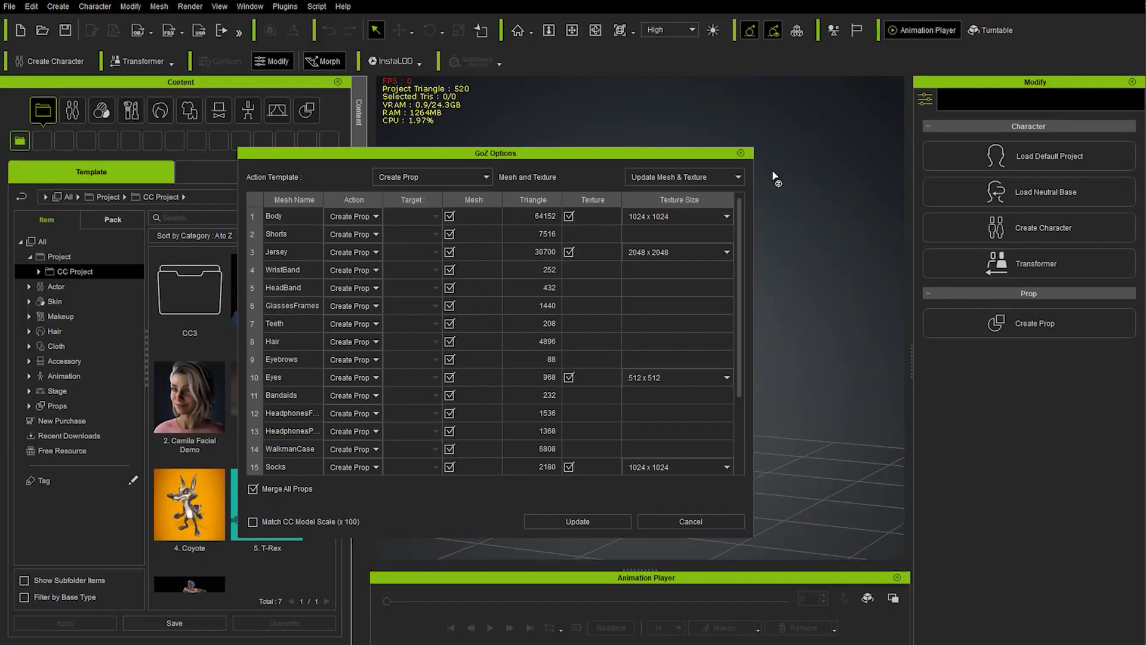
Set the Jersey's GoZ texture size to 1024 x 1024 and import all meshes as merged props.
{"action": "mouse_move", "coordinate": [555, 153]}
{"action": "left_mouse_down"}
{"action": "mouse_move", "coordinate": [573, 145]}
{"action": "mouse_move", "coordinate": [562, 149]}
{"action": "left_mouse_up"}
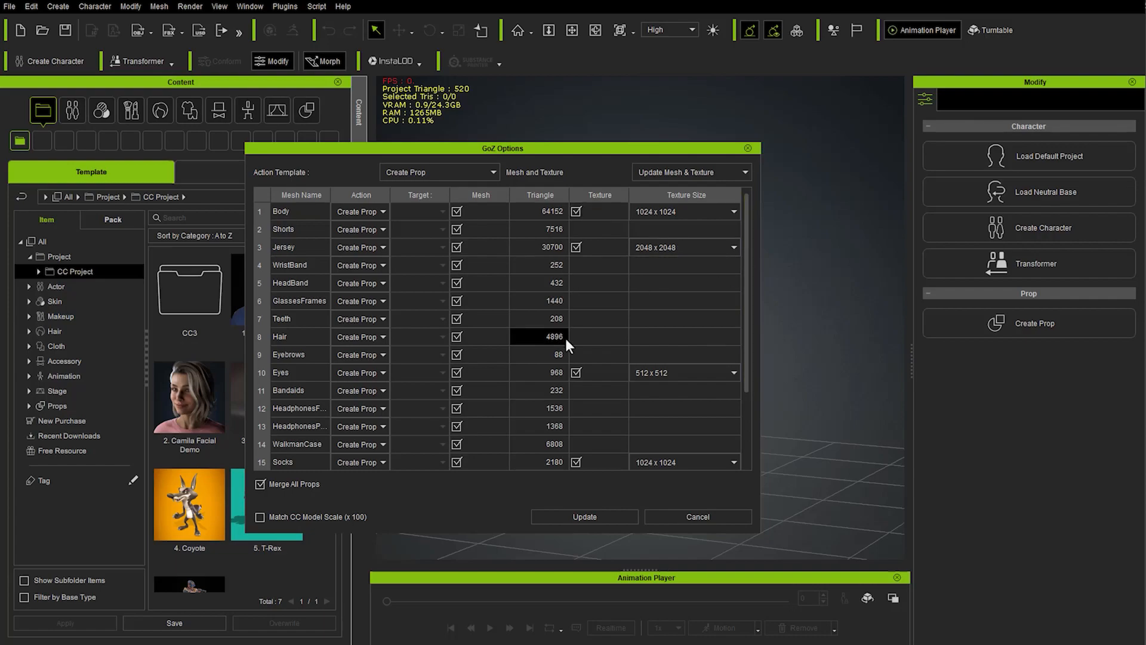
{"action": "left_click", "coordinate": [735, 248]}
{"action": "left_click", "coordinate": [675, 278]}
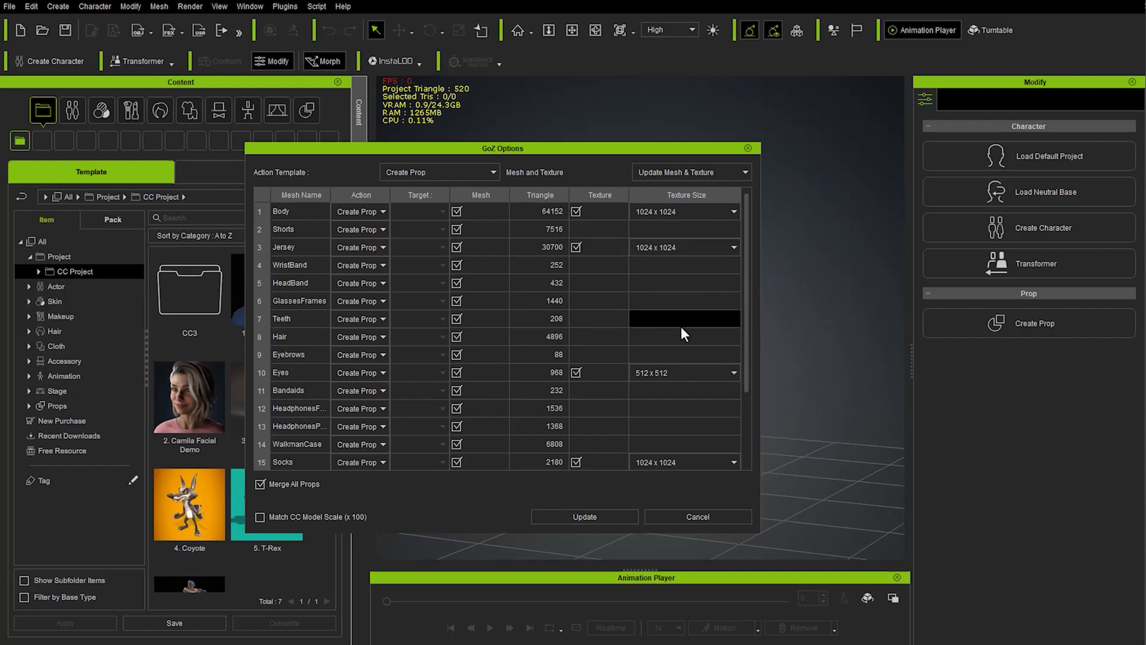
{"action": "left_click", "coordinate": [582, 516]}
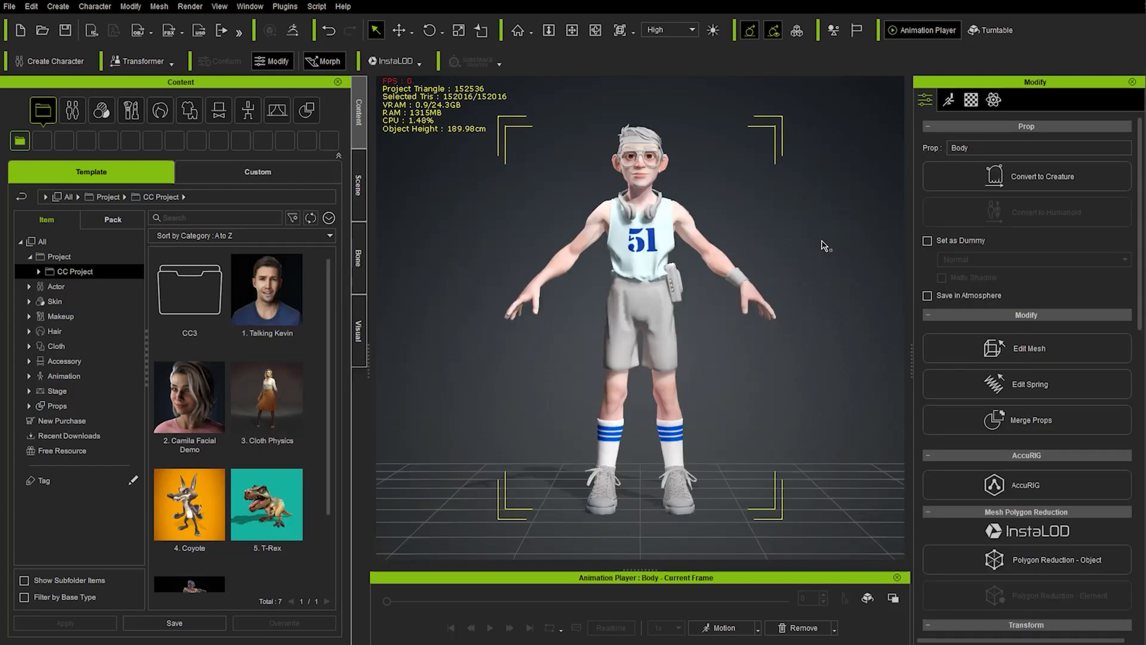
Turn off the viewport Info display in the preferences and close them.
{"action": "left_click", "coordinate": [32, 6]}
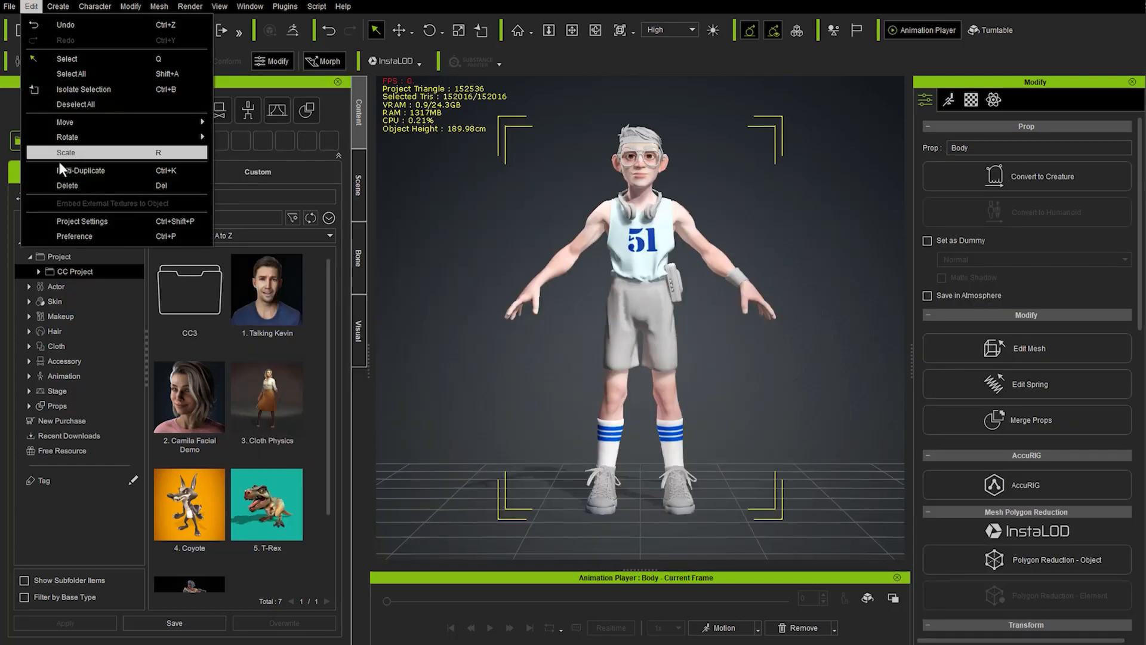
{"action": "left_click", "coordinate": [83, 236]}
{"action": "scroll", "coordinate": [484, 410], "scroll_direction": "down", "scroll_amount": 3}
{"action": "scroll", "coordinate": [484, 410], "scroll_direction": "down", "scroll_amount": 5}
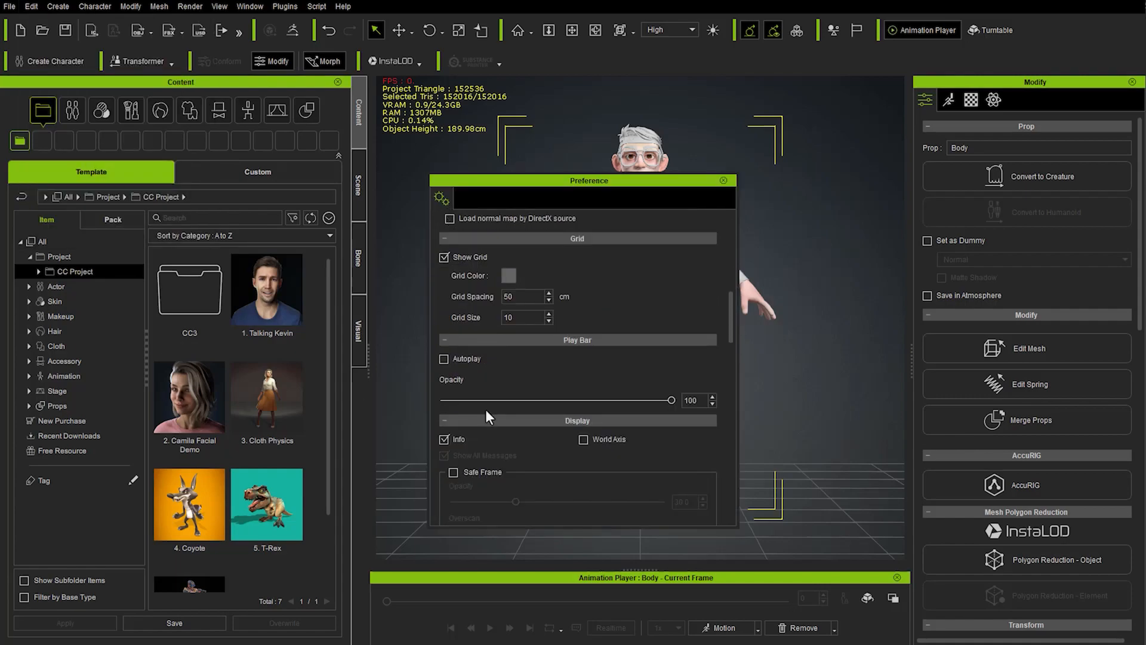
{"action": "left_click", "coordinate": [445, 440]}
{"action": "left_click", "coordinate": [444, 440]}
{"action": "left_click", "coordinate": [444, 440]}
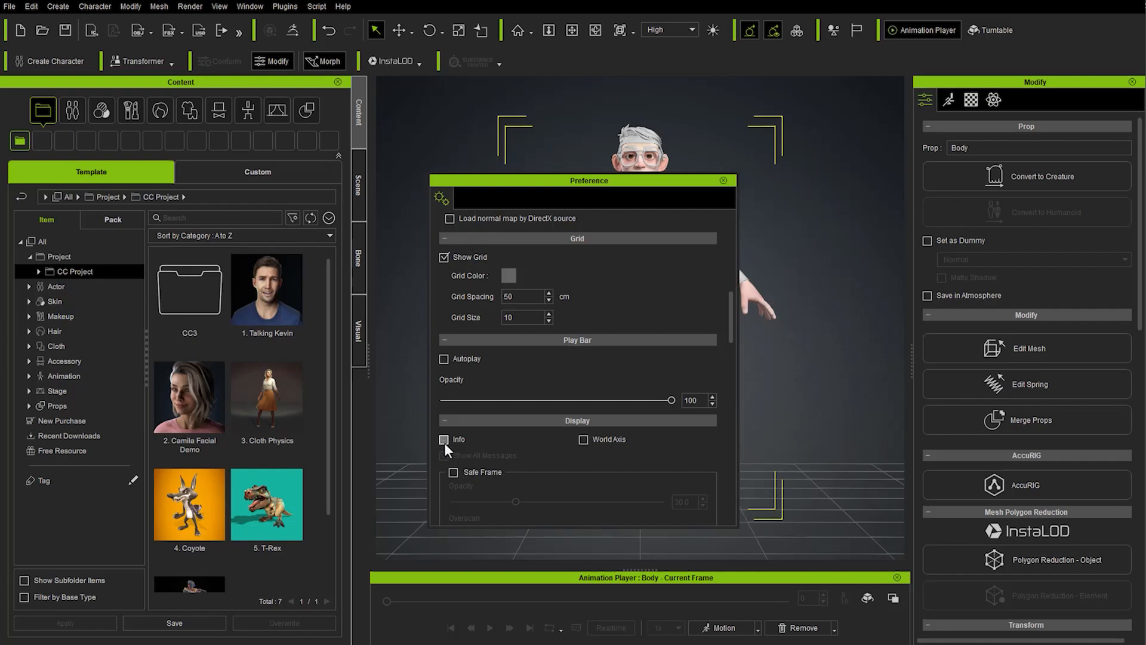
{"action": "left_click", "coordinate": [724, 181]}
{"action": "right_click_drag", "start_coordinate": [775, 368], "coordinate": [634, 254]}
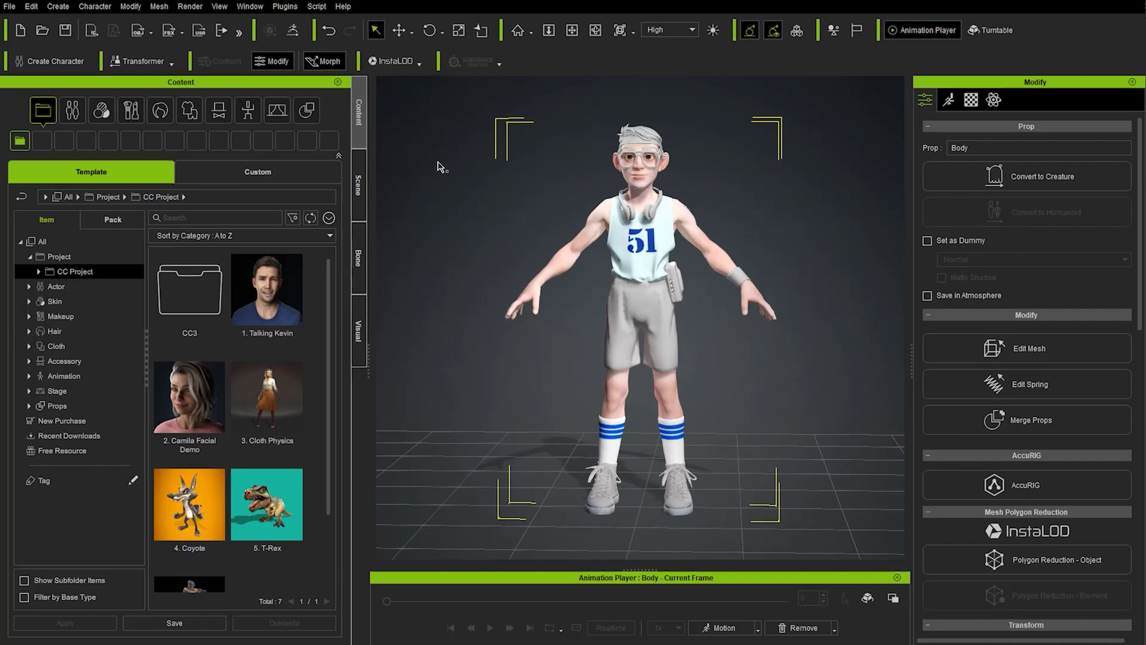
Expand the Body prop in the scene list and set the display mode of the Shorts to Smooth.
{"action": "left_click", "coordinate": [359, 170]}
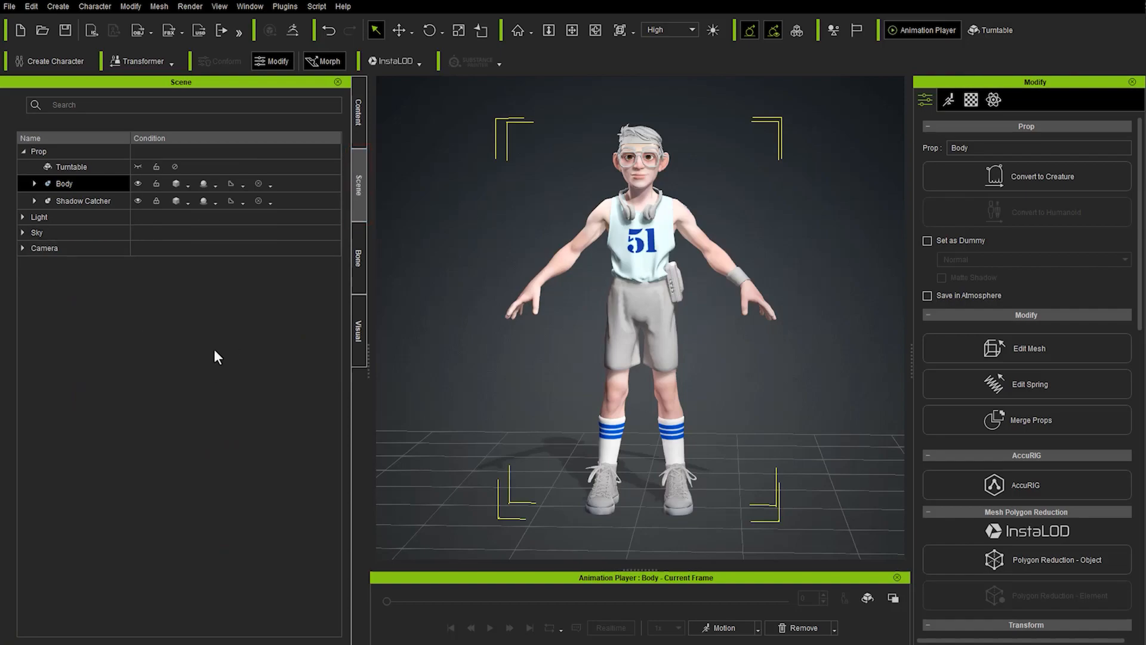
{"action": "left_click", "coordinate": [34, 184]}
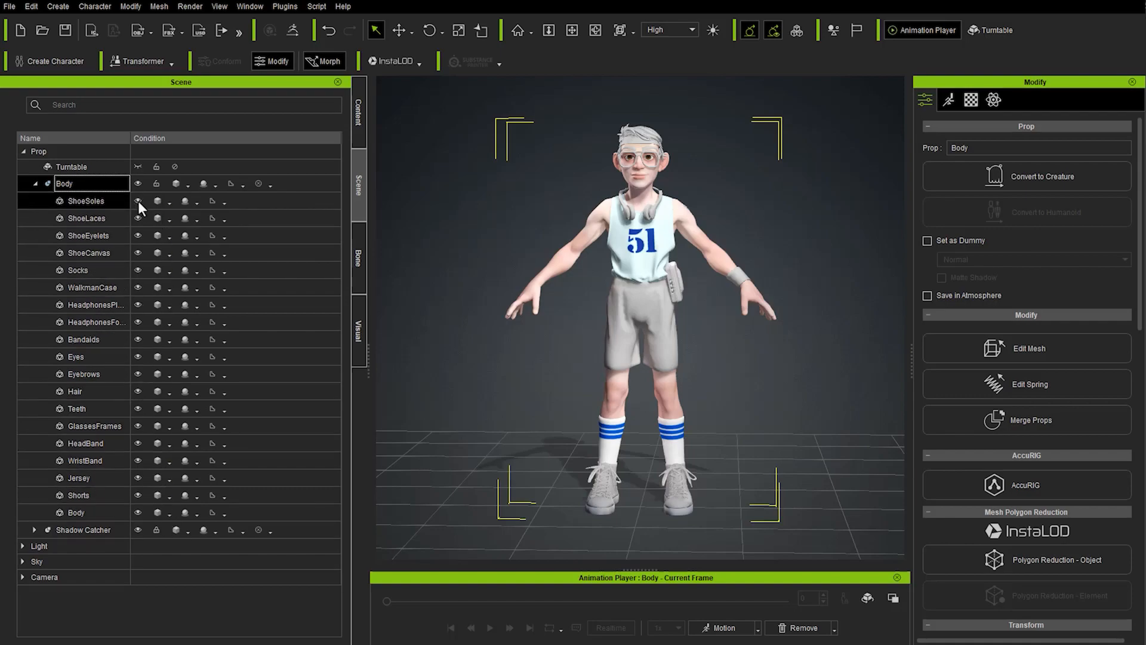
{"action": "left_click", "coordinate": [100, 497]}
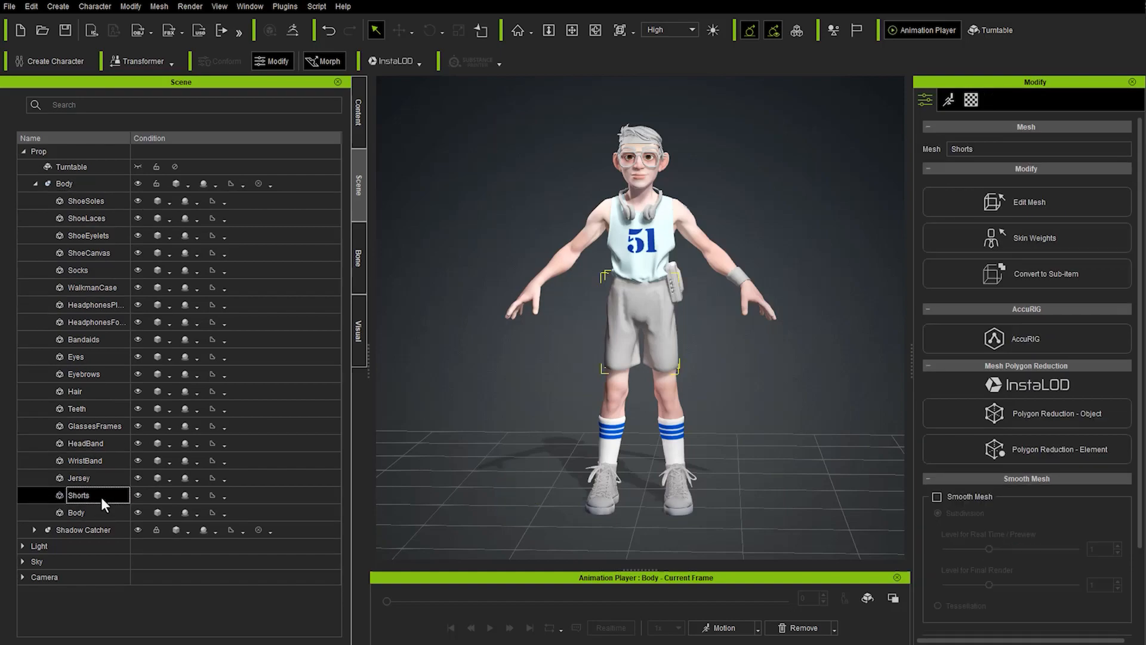
{"action": "left_click", "coordinate": [169, 497]}
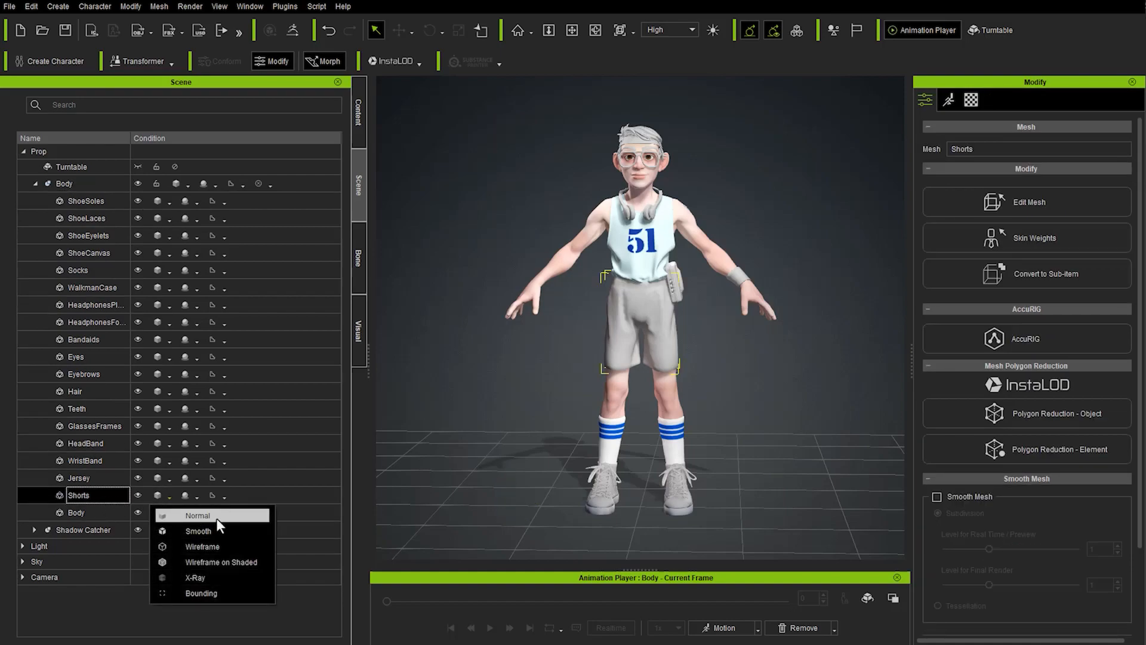
{"action": "left_click", "coordinate": [197, 530]}
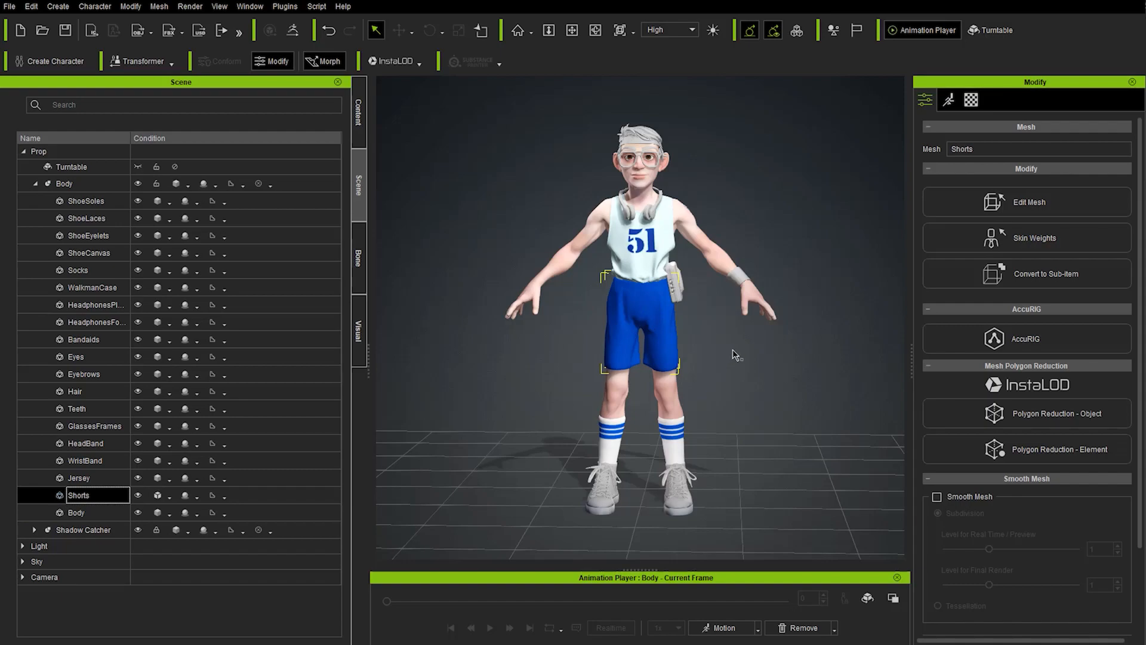
Select the whole Body prop and bring up its material list.
{"action": "left_click", "coordinate": [70, 184]}
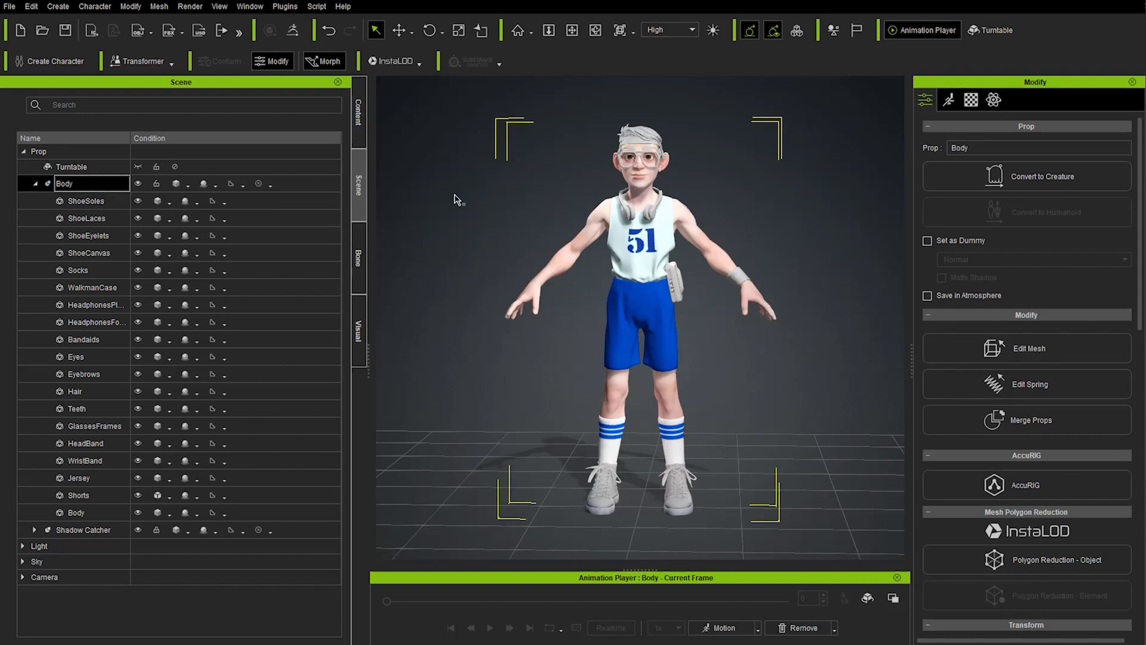
{"action": "left_click", "coordinate": [972, 100]}
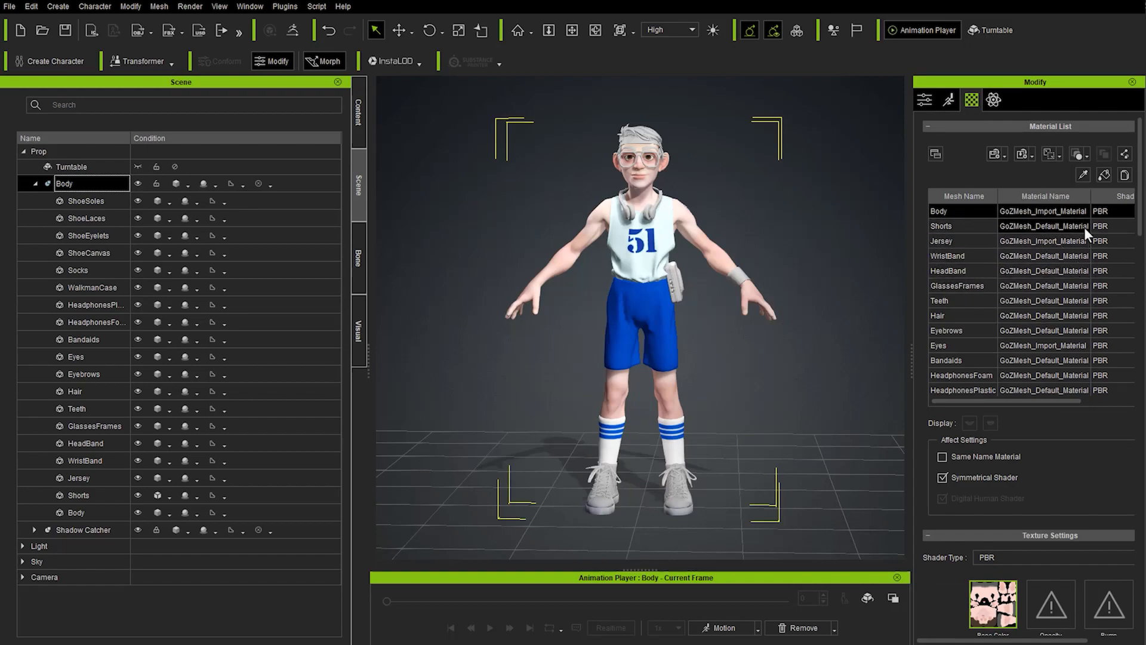
{"action": "scroll", "coordinate": [950, 221], "scroll_direction": "down", "scroll_amount": 3}
{"action": "scroll", "coordinate": [951, 221], "scroll_direction": "up", "scroll_amount": 3}
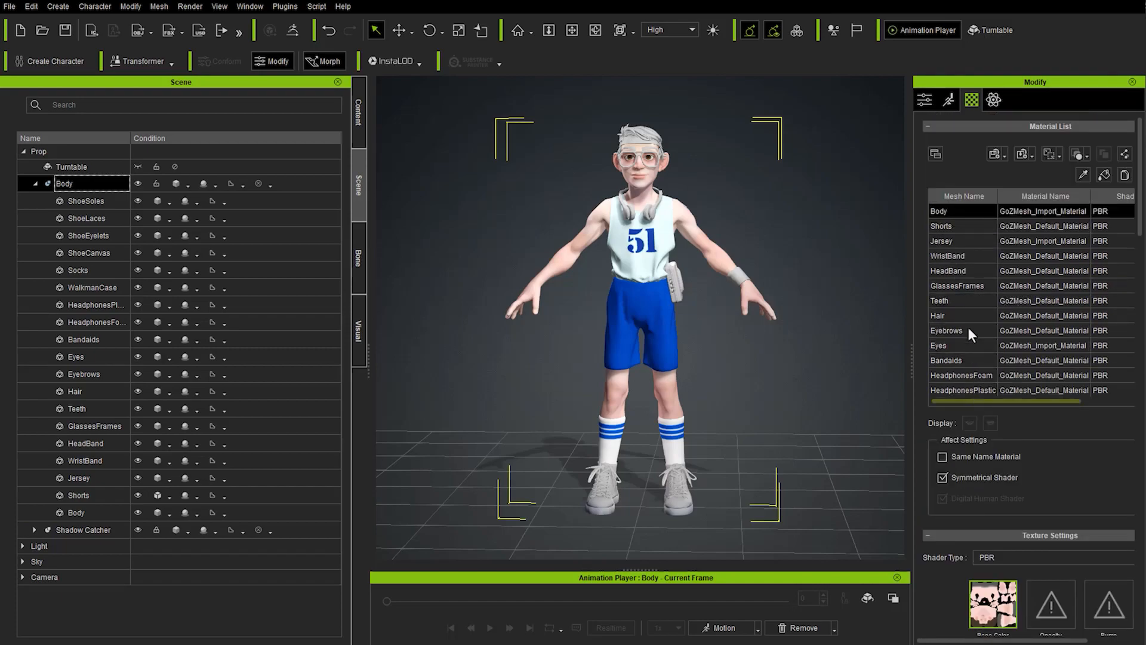
Set the WristBand material's diffuse color to the saved custom dark blue, #0c297d.
{"action": "left_click", "coordinate": [963, 256]}
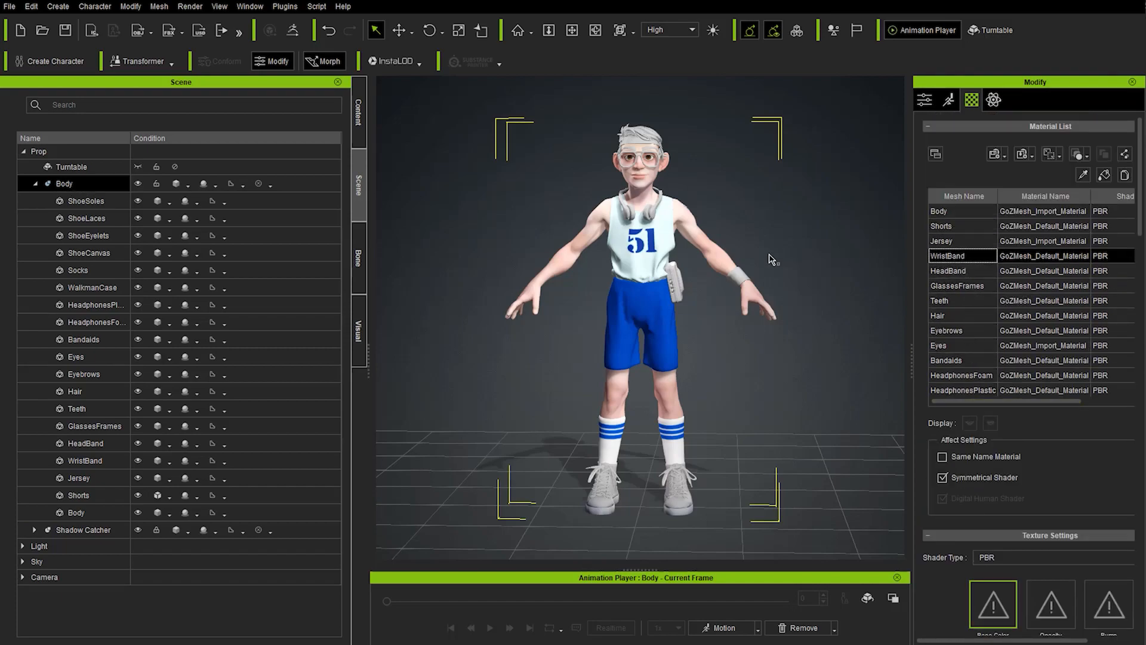
{"action": "scroll", "coordinate": [1053, 372], "scroll_direction": "down", "scroll_amount": 10}
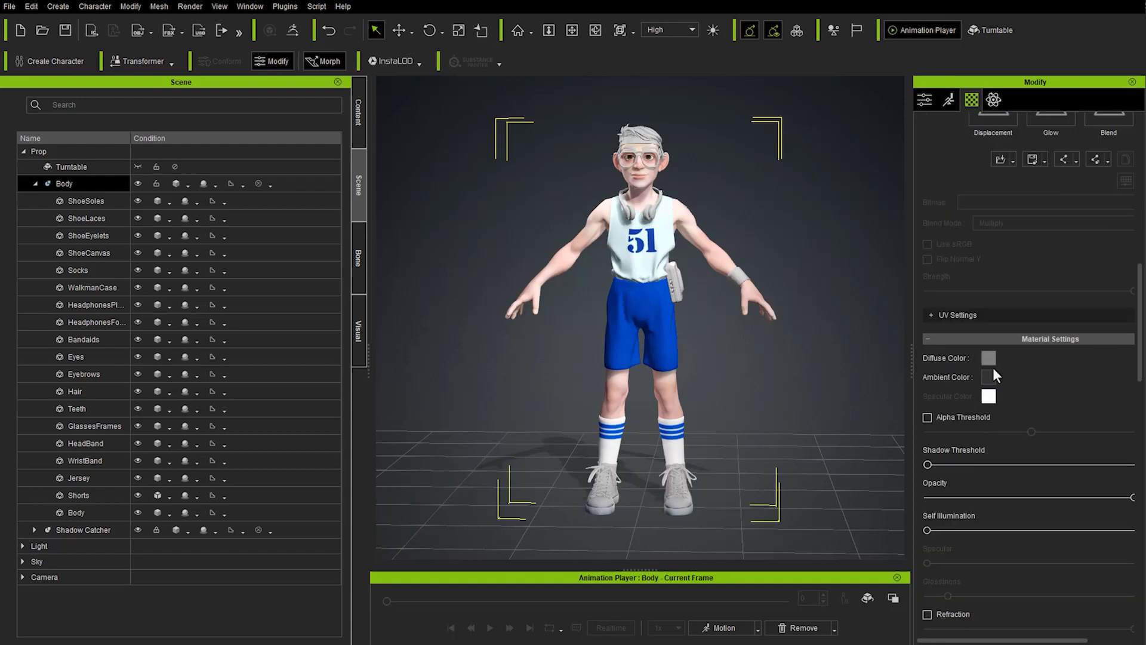
{"action": "left_click", "coordinate": [992, 358]}
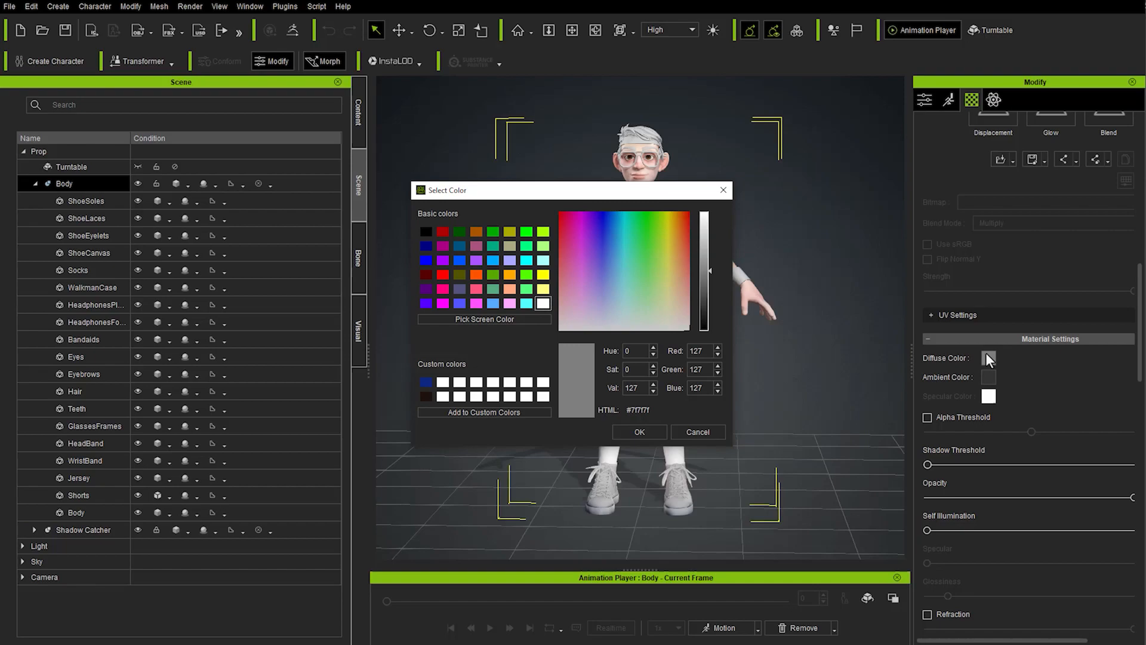
{"action": "left_click", "coordinate": [425, 246]}
{"action": "left_click_drag", "start_coordinate": [502, 191], "coordinate": [339, 200]}
{"action": "left_click_drag", "start_coordinate": [434, 225], "coordinate": [443, 229]}
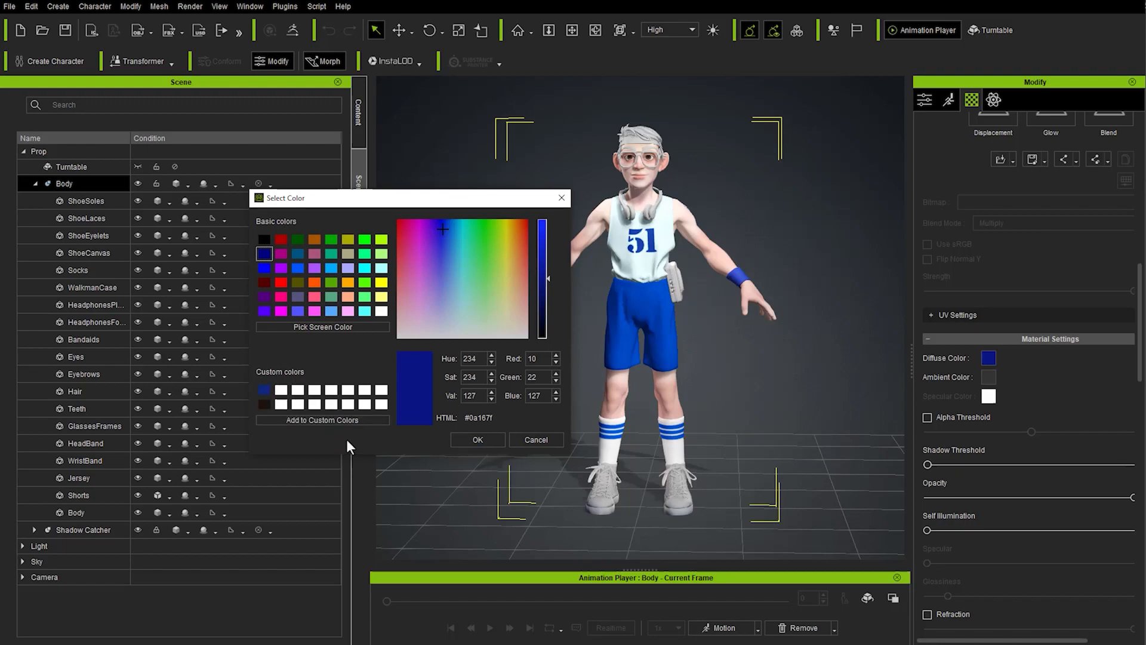
{"action": "left_click", "coordinate": [264, 390]}
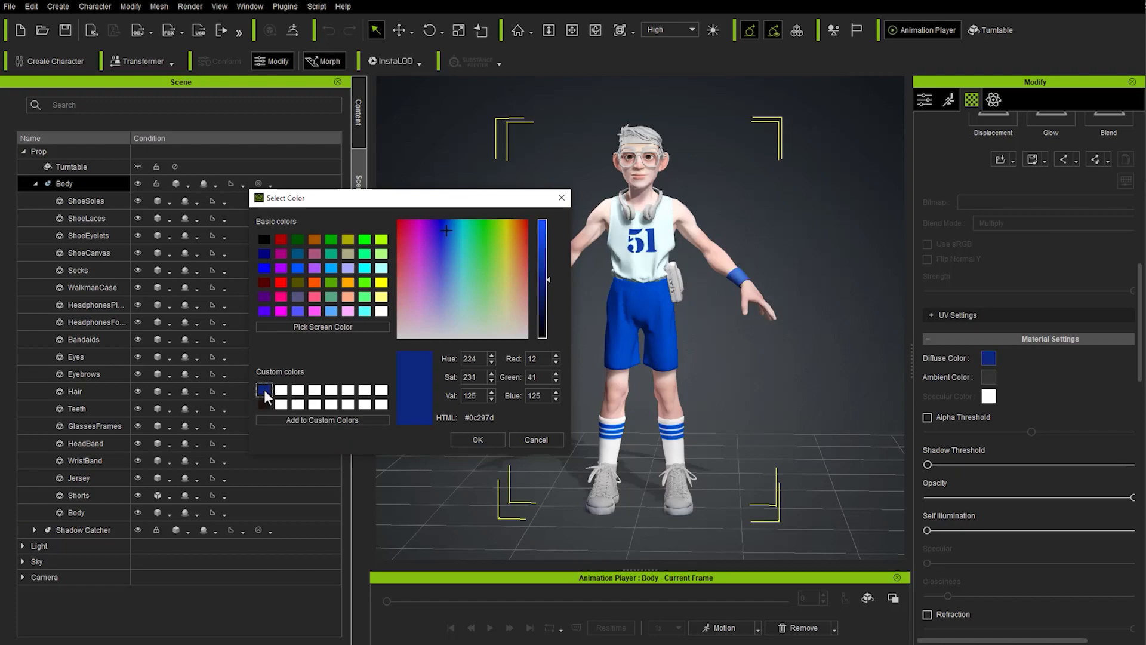
{"action": "left_click", "coordinate": [479, 439]}
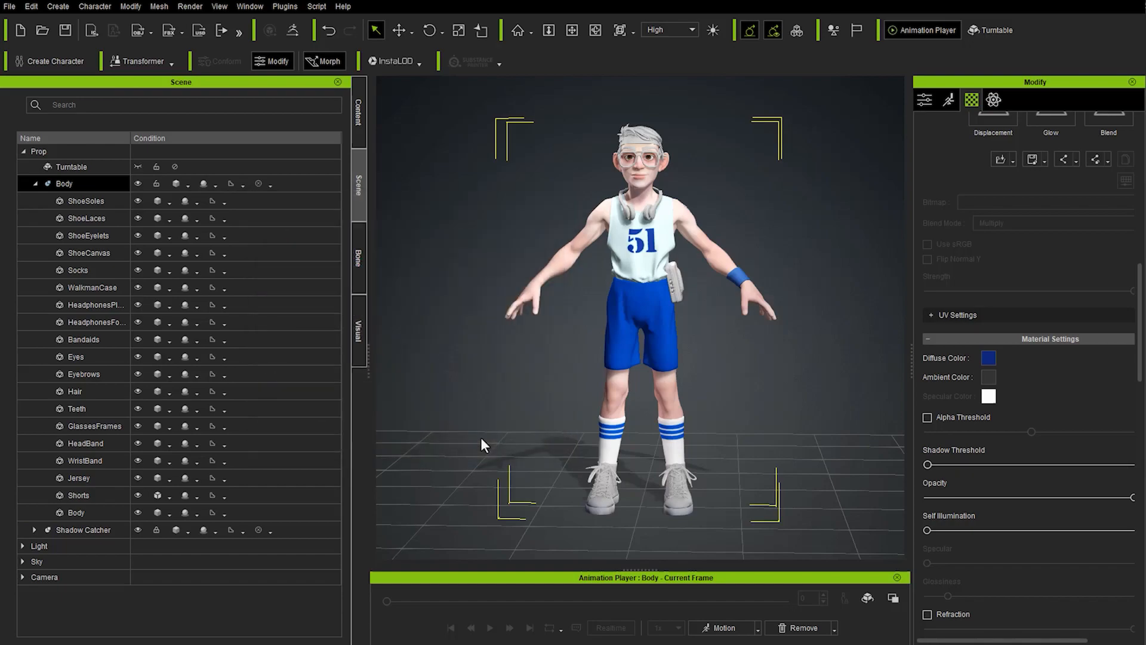
Set the Hair material's diffuse color to the saved custom dark brown.
{"action": "scroll", "coordinate": [1021, 221], "scroll_direction": "up", "scroll_amount": 8}
{"action": "scroll", "coordinate": [1021, 221], "scroll_direction": "up", "scroll_amount": 3}
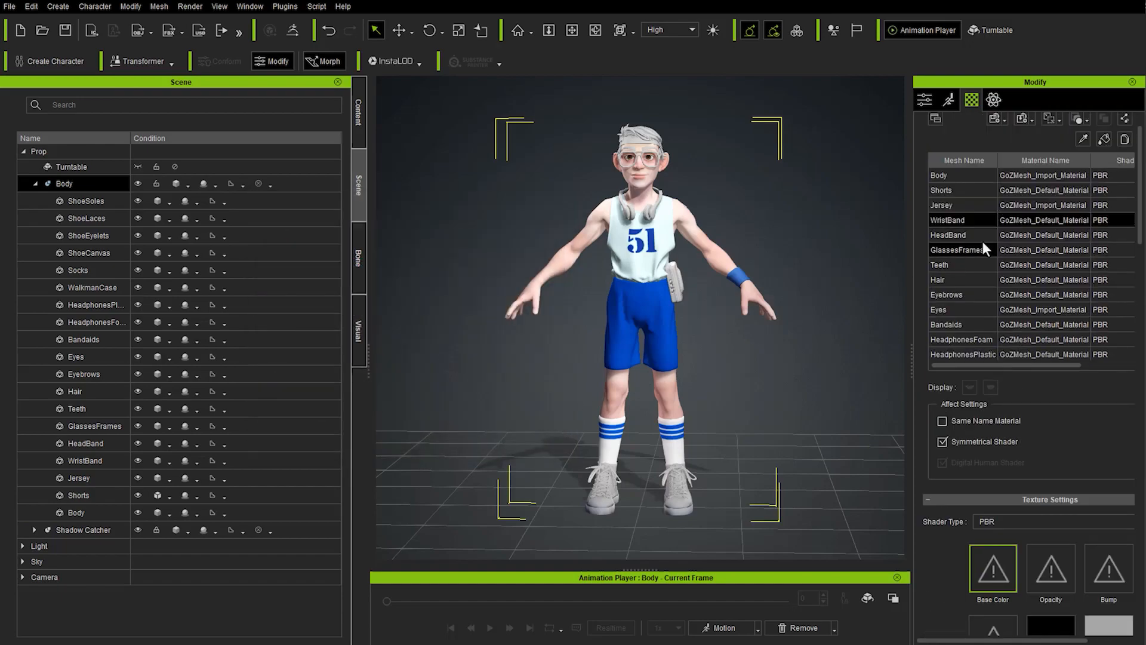
{"action": "left_click", "coordinate": [973, 278]}
{"action": "scroll", "coordinate": [973, 279], "scroll_direction": "down", "scroll_amount": 10}
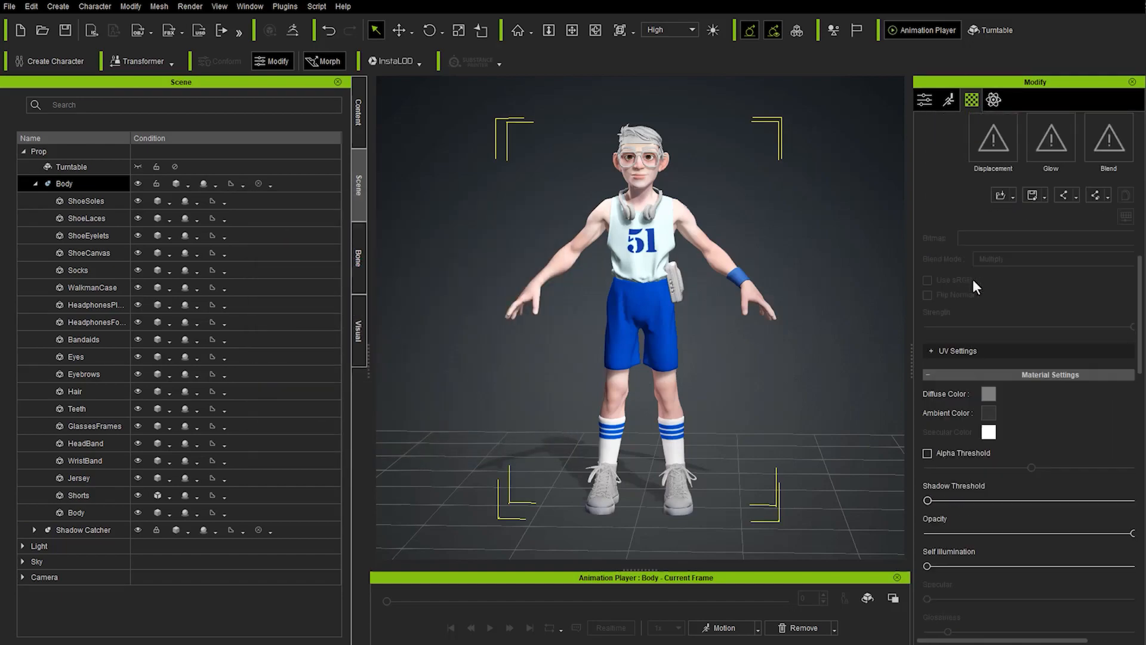
{"action": "left_click", "coordinate": [988, 357]}
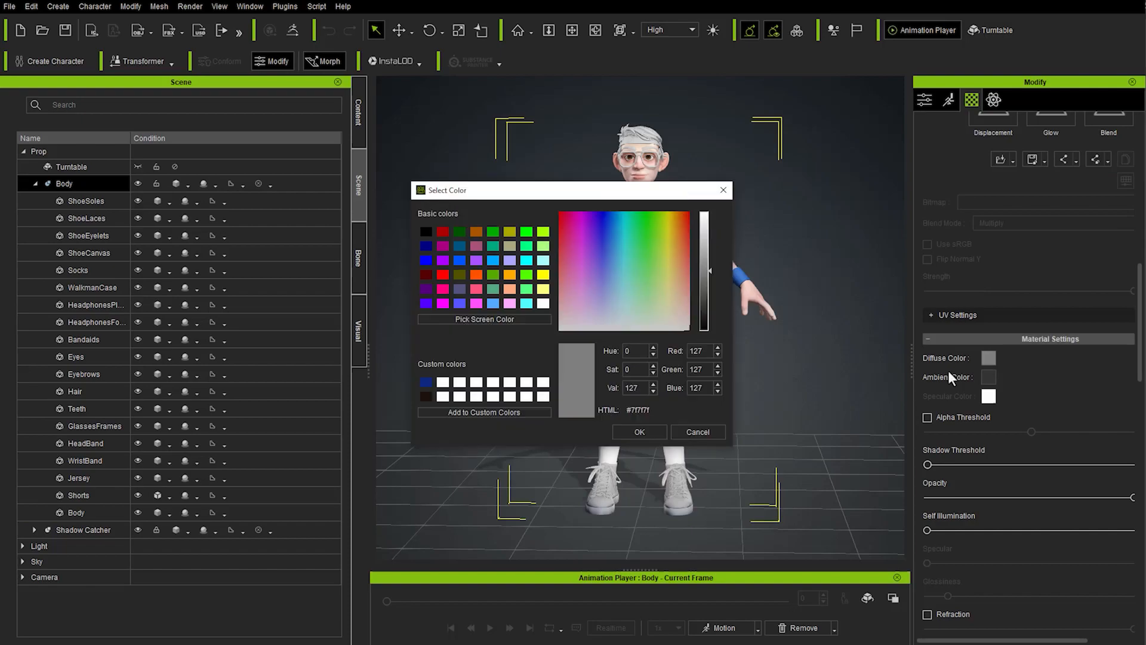
{"action": "left_click", "coordinate": [427, 397]}
{"action": "left_click", "coordinate": [622, 433]}
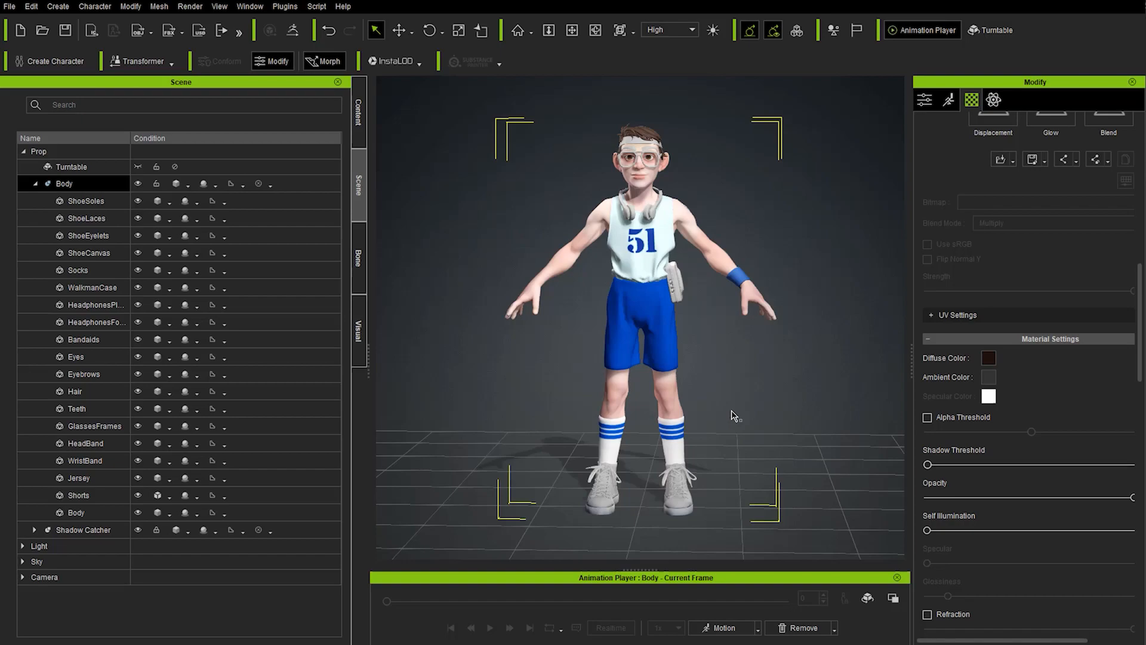
Examine the Body material's texture channels and its diffuse color setting.
{"action": "scroll", "coordinate": [980, 292], "scroll_direction": "up", "scroll_amount": 8}
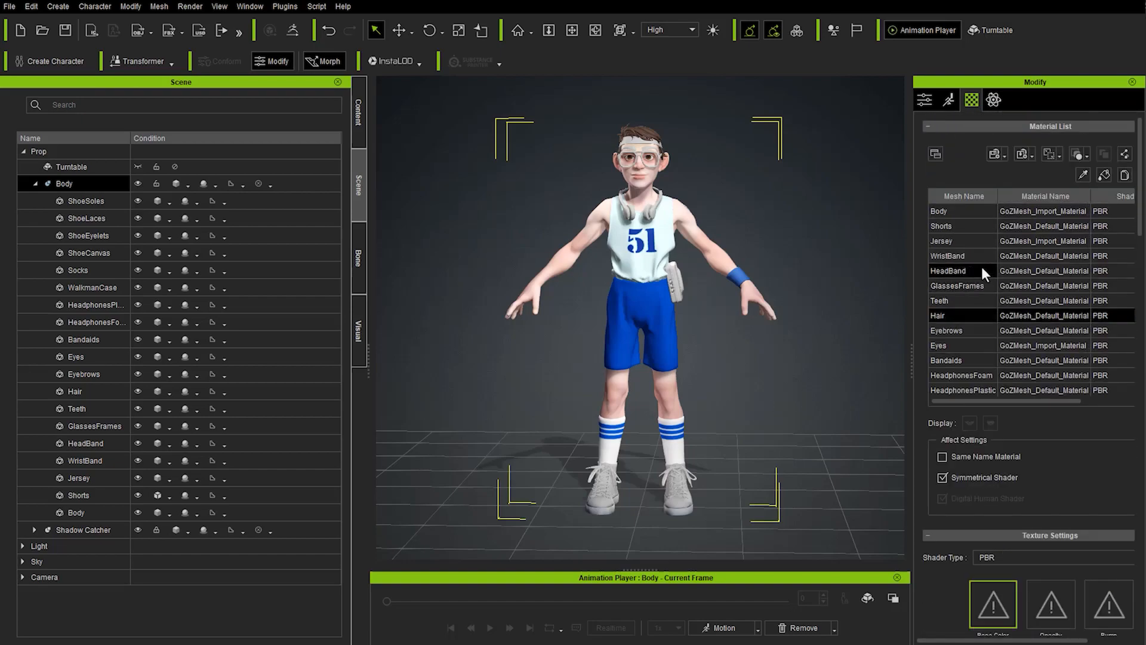
{"action": "left_click", "coordinate": [951, 212]}
{"action": "scroll", "coordinate": [954, 255], "scroll_direction": "down", "scroll_amount": 5}
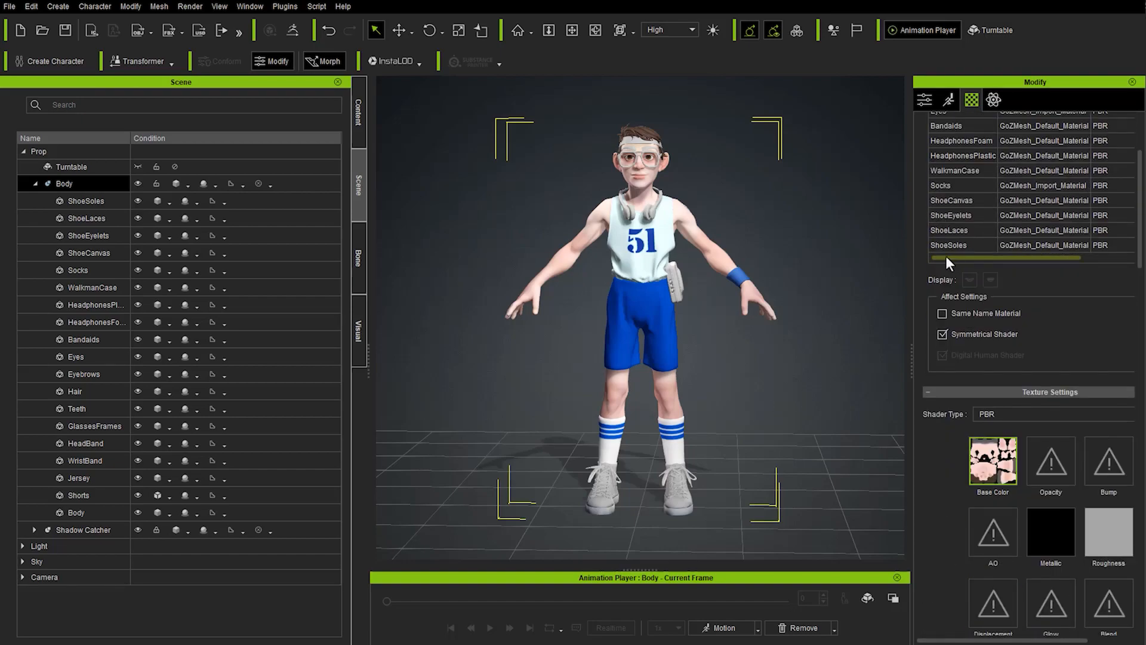
{"action": "scroll", "coordinate": [945, 256], "scroll_direction": "down", "scroll_amount": 6}
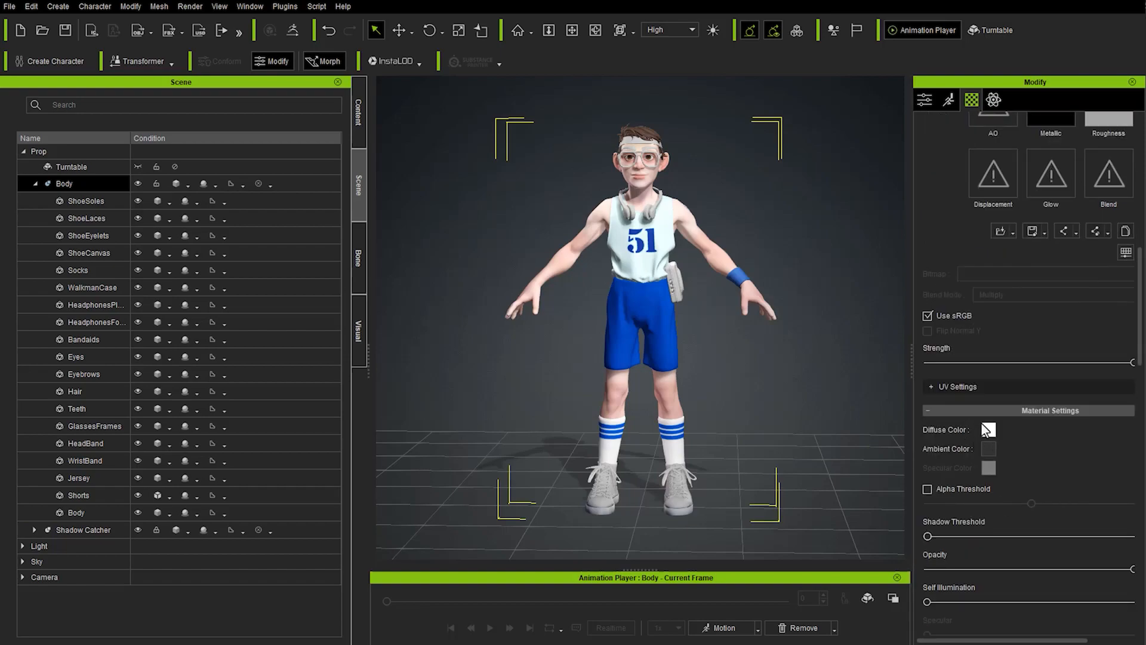
{"action": "scroll", "coordinate": [984, 425], "scroll_direction": "up", "scroll_amount": 5}
{"action": "mouse_move", "coordinate": [997, 360]}
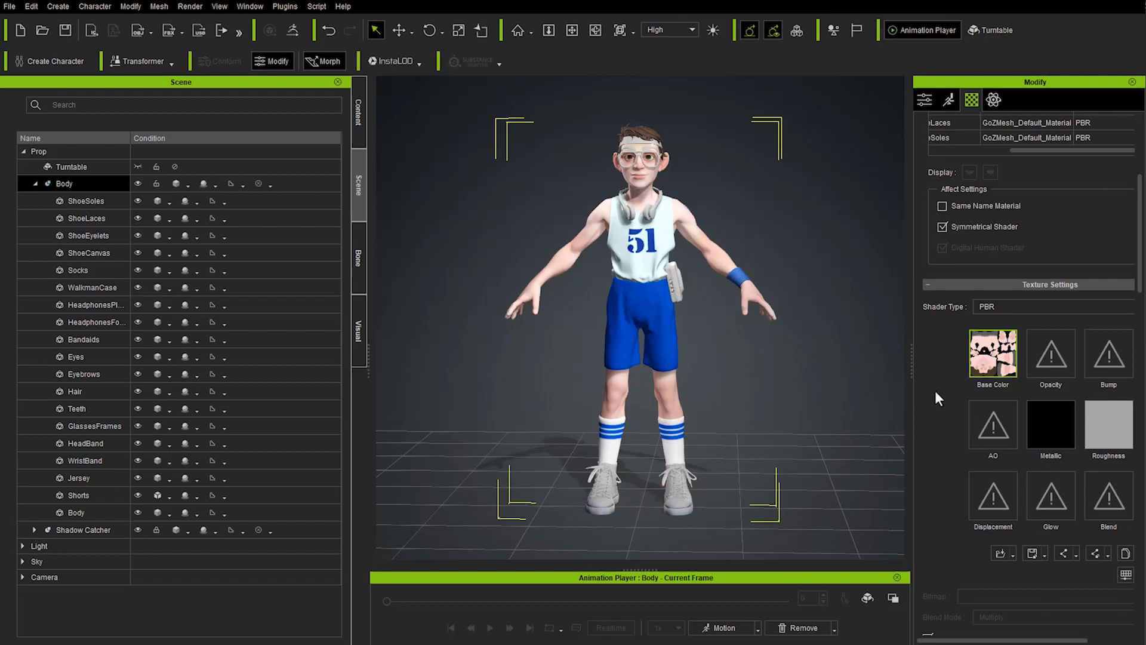
Set the display mode of the Shorts back to Normal.
{"action": "left_click", "coordinate": [171, 496]}
{"action": "left_click", "coordinate": [174, 514]}
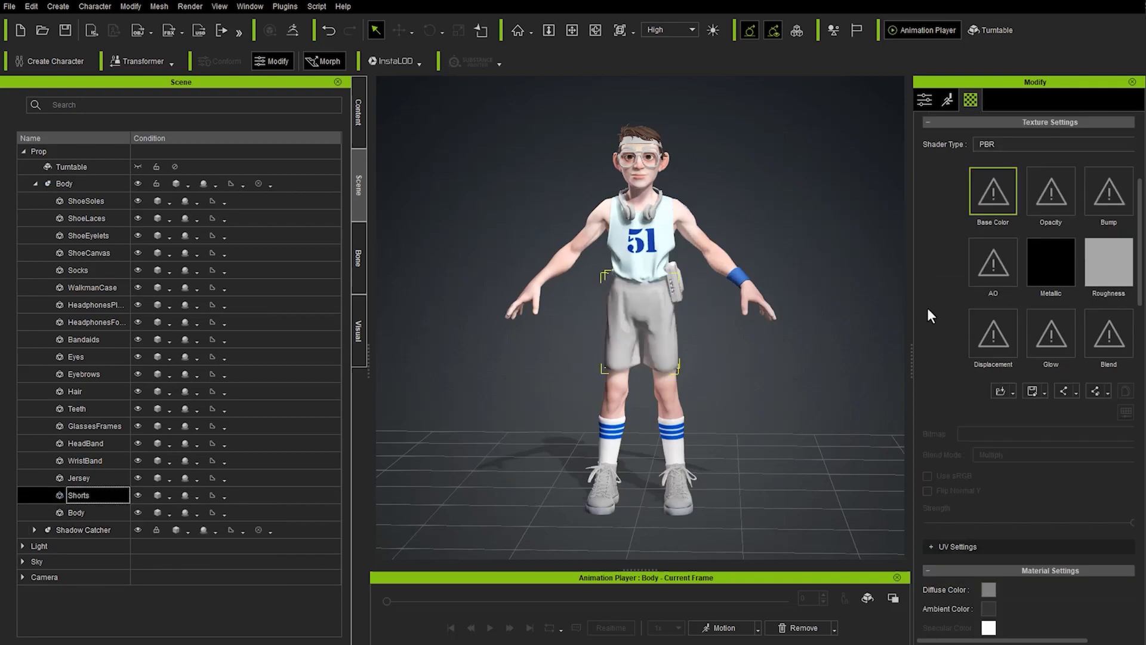
Set the Shorts material's diffuse color to the saved custom blue.
{"action": "scroll", "coordinate": [945, 276], "scroll_direction": "up", "scroll_amount": 5}
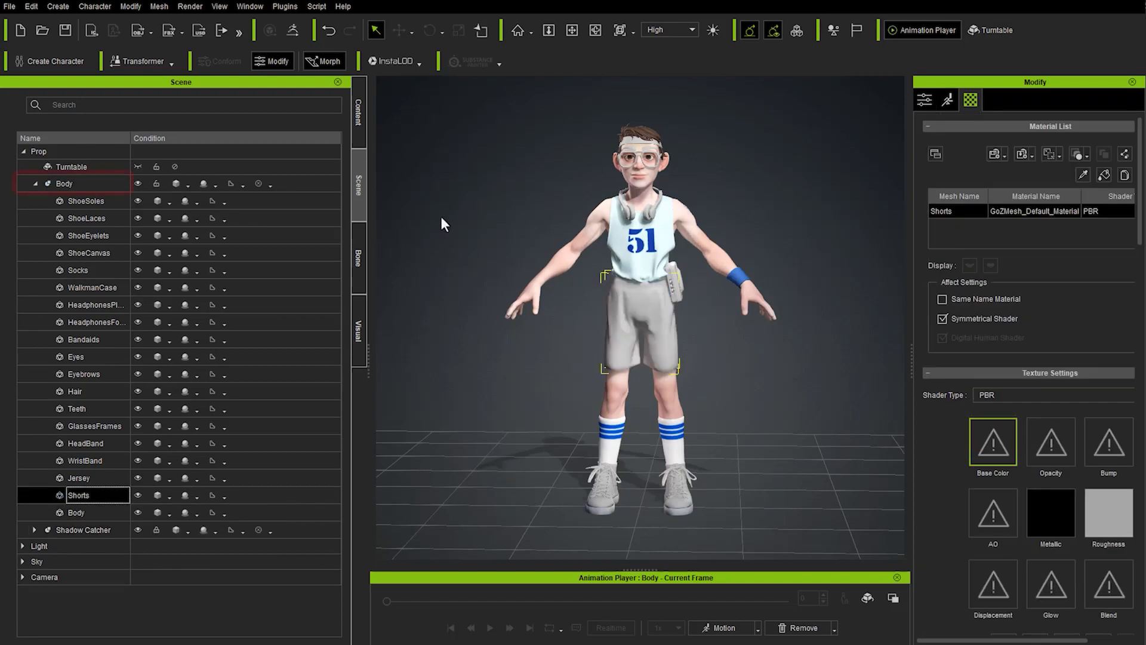
{"action": "left_click", "coordinate": [65, 184]}
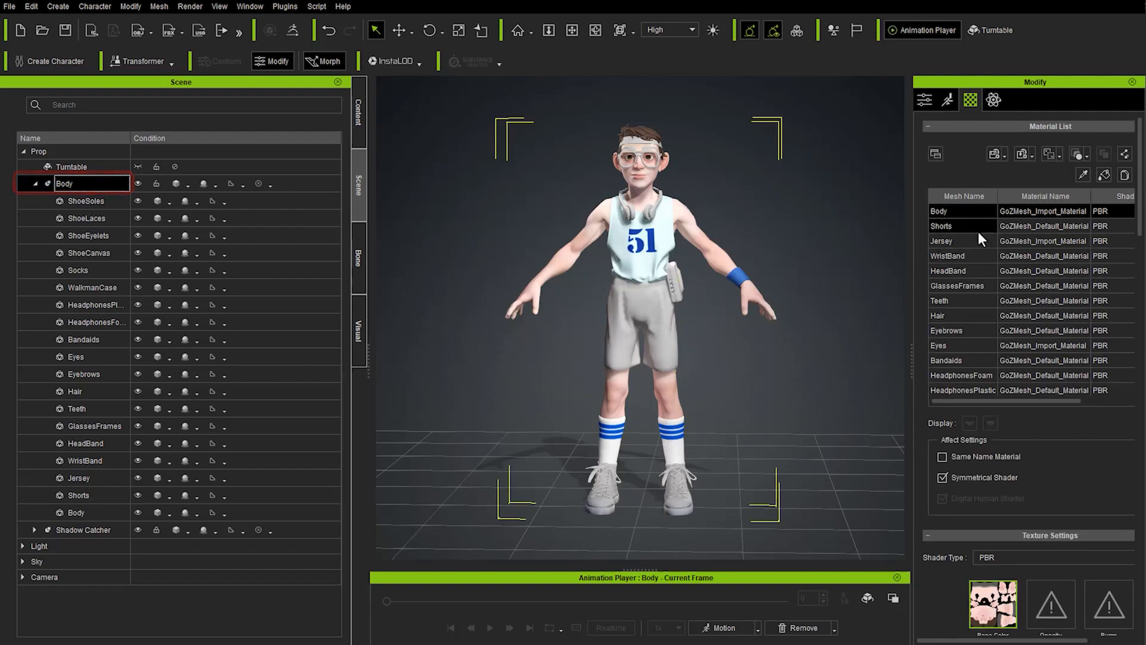
{"action": "left_click", "coordinate": [976, 227]}
{"action": "scroll", "coordinate": [973, 286], "scroll_direction": "down", "scroll_amount": 10}
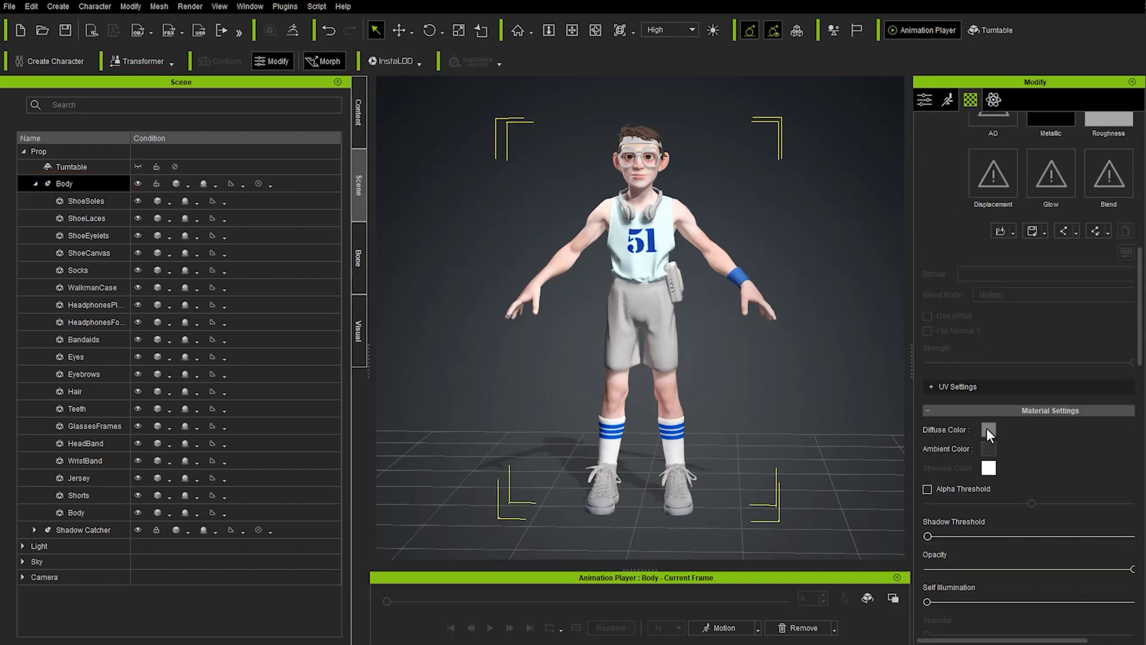
{"action": "left_click", "coordinate": [989, 429]}
{"action": "left_click", "coordinate": [425, 382]}
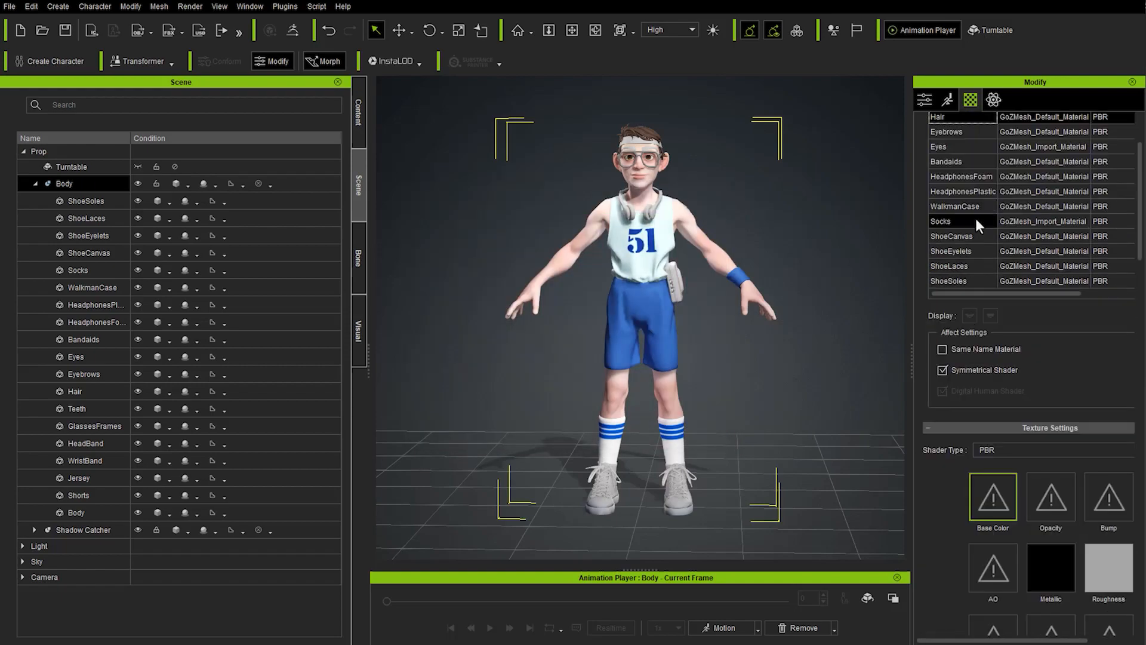
{"action": "left_click", "coordinate": [704, 310]}
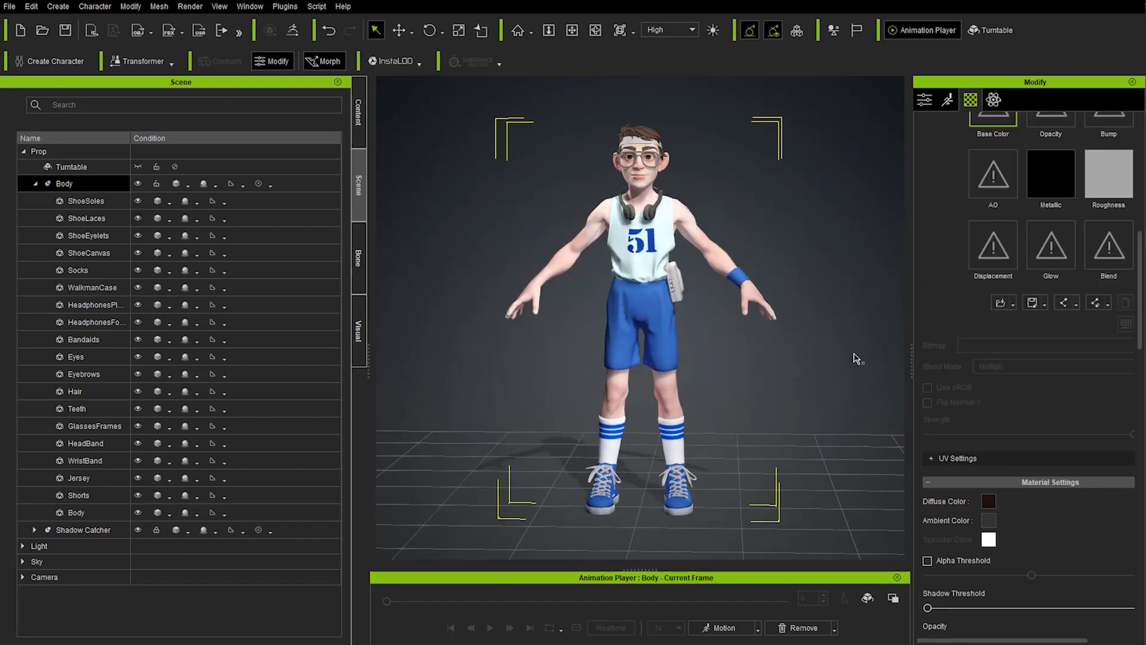
Set the display mode of the WalkmanCase mesh to Smooth.
{"action": "right_click_drag", "start_coordinate": [819, 343], "coordinate": [722, 353]}
{"action": "scroll", "coordinate": [694, 330], "scroll_direction": "up", "scroll_amount": 4}
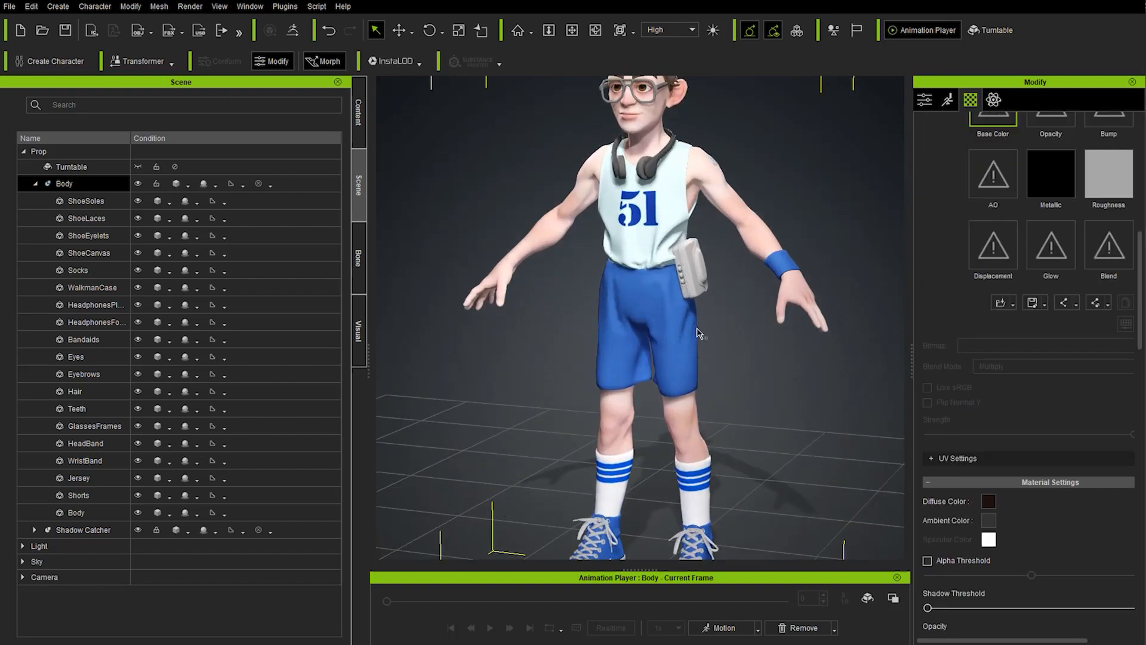
{"action": "left_click", "coordinate": [113, 288]}
{"action": "left_click", "coordinate": [169, 289]}
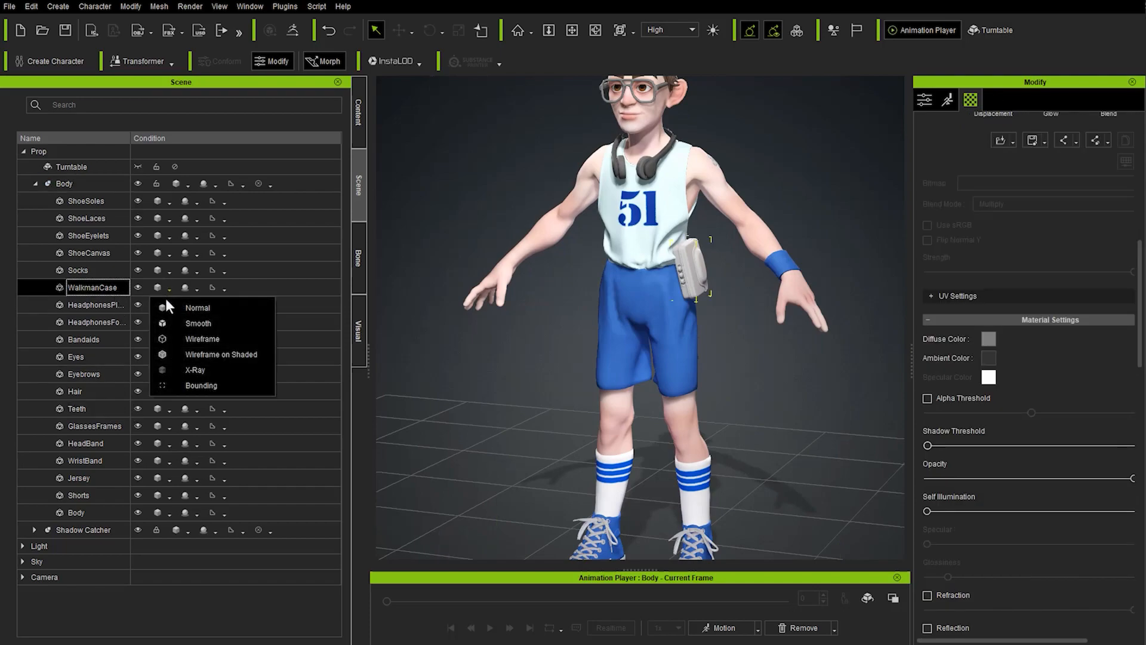
{"action": "left_click", "coordinate": [186, 323]}
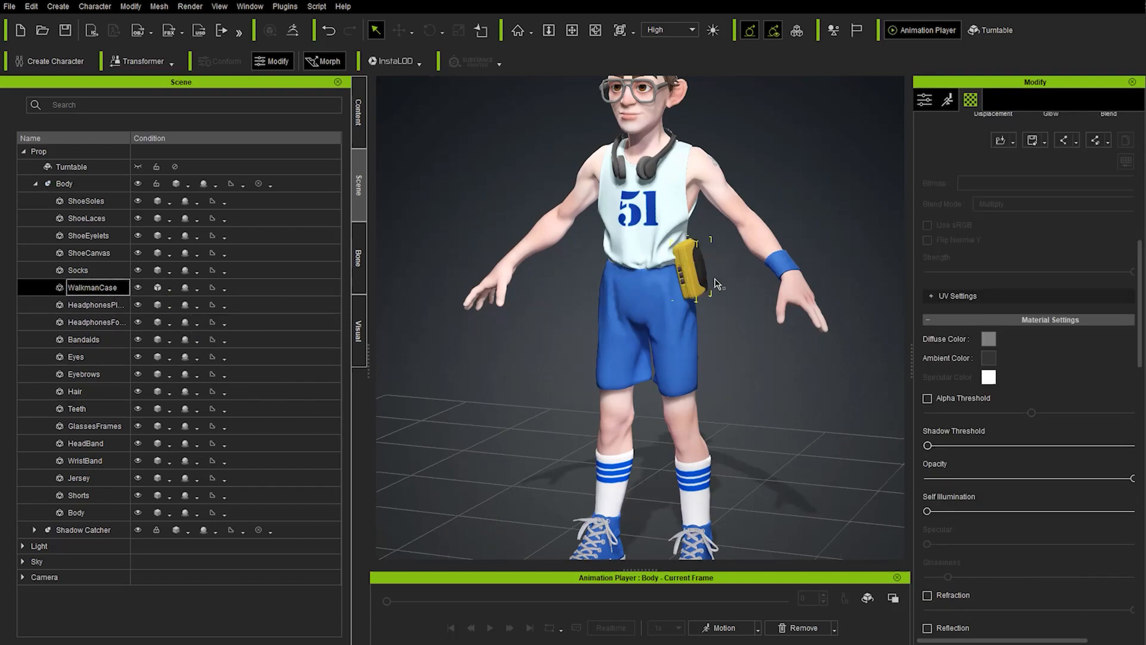
{"action": "right_click_drag", "start_coordinate": [740, 363], "coordinate": [793, 359]}
{"action": "scroll", "coordinate": [782, 361], "scroll_direction": "down", "scroll_amount": 3}
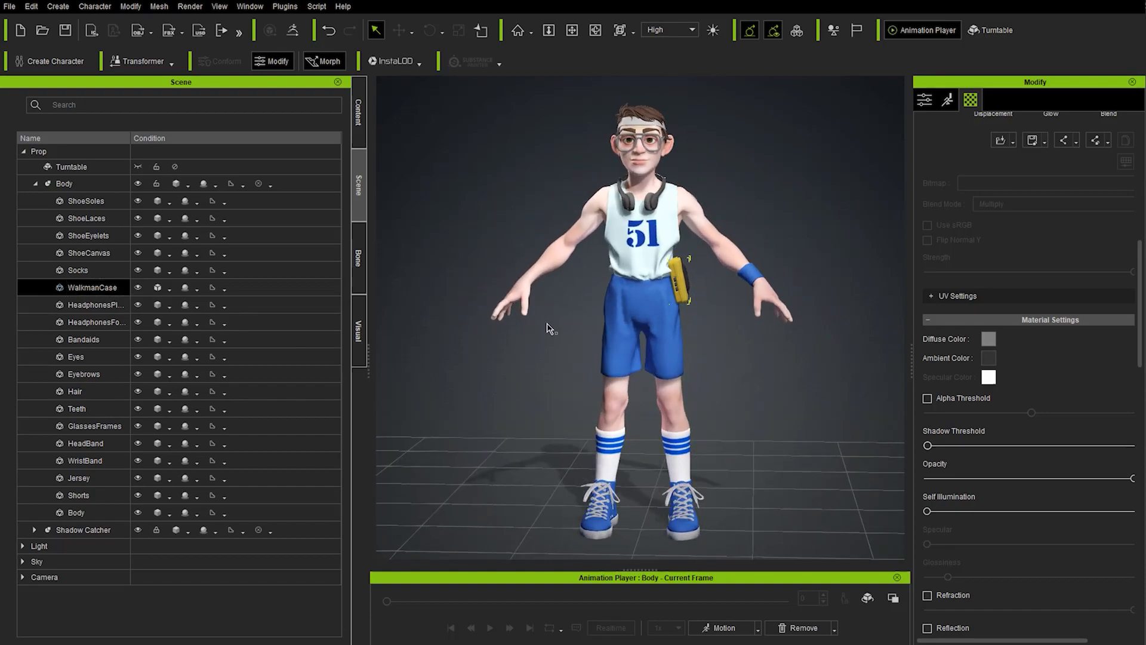
{"action": "right_click_drag", "start_coordinate": [713, 351], "coordinate": [681, 291]}
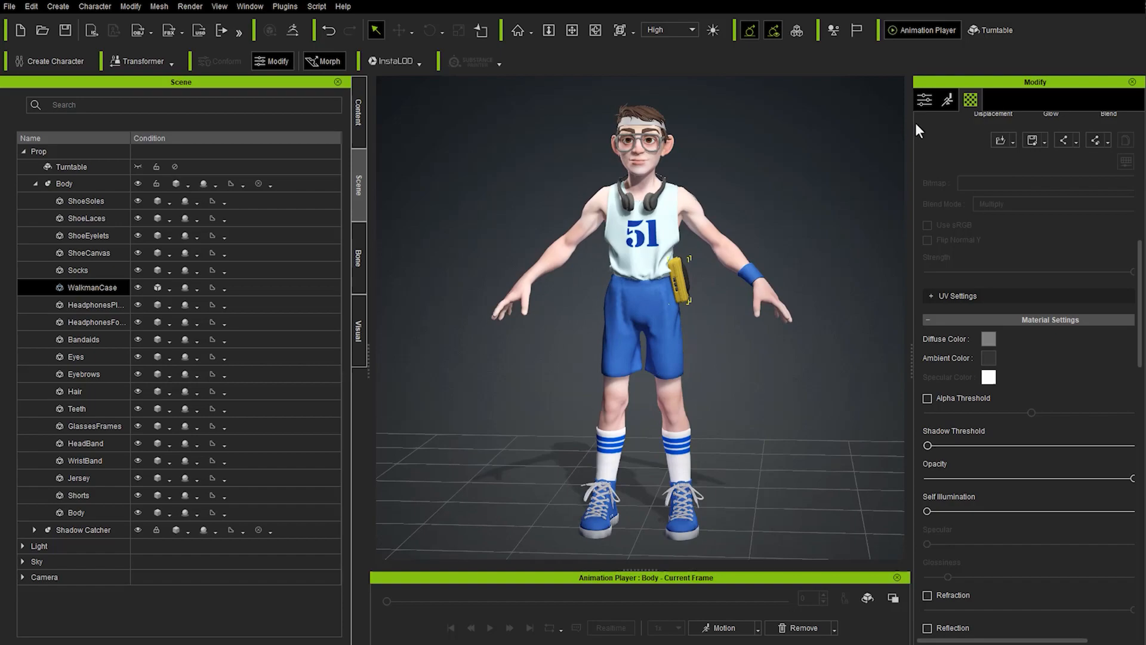
Start AccuRIG on the whole Body prop and hide every mesh except the Body mesh.
{"action": "left_click", "coordinate": [919, 102]}
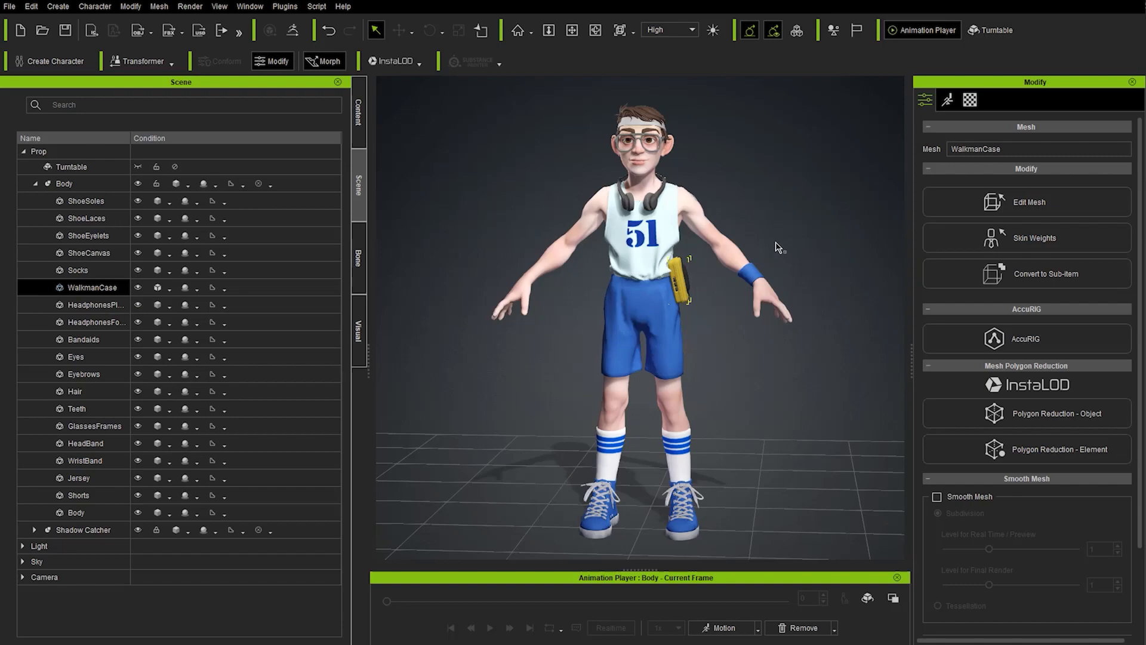
{"action": "left_click", "coordinate": [96, 185]}
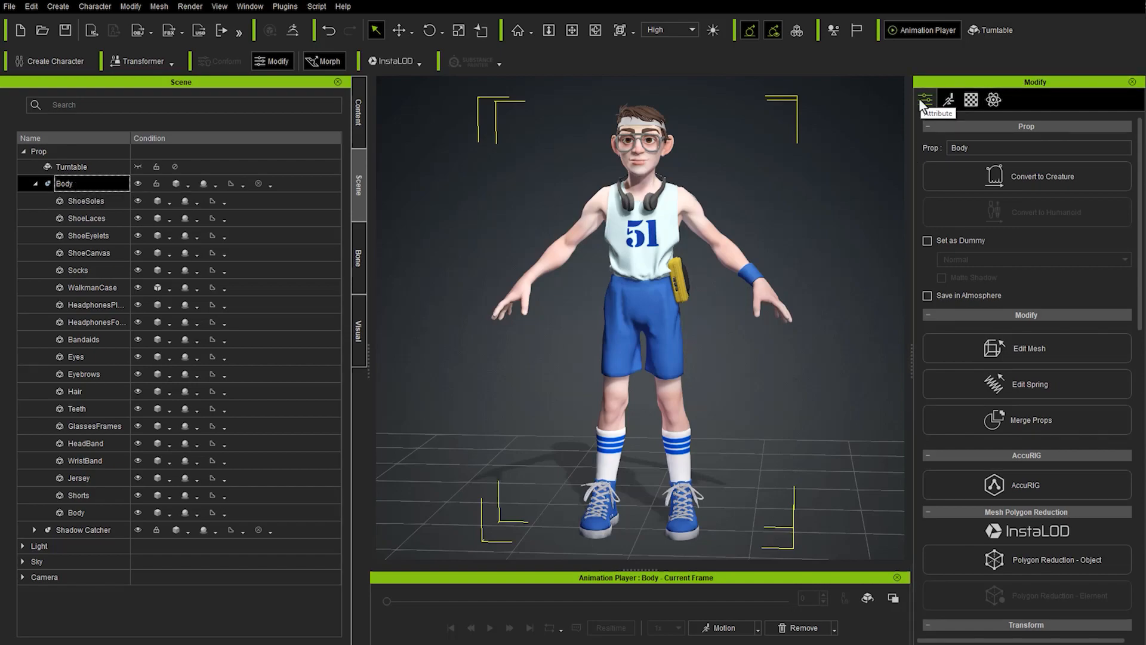
{"action": "left_click", "coordinate": [1016, 488]}
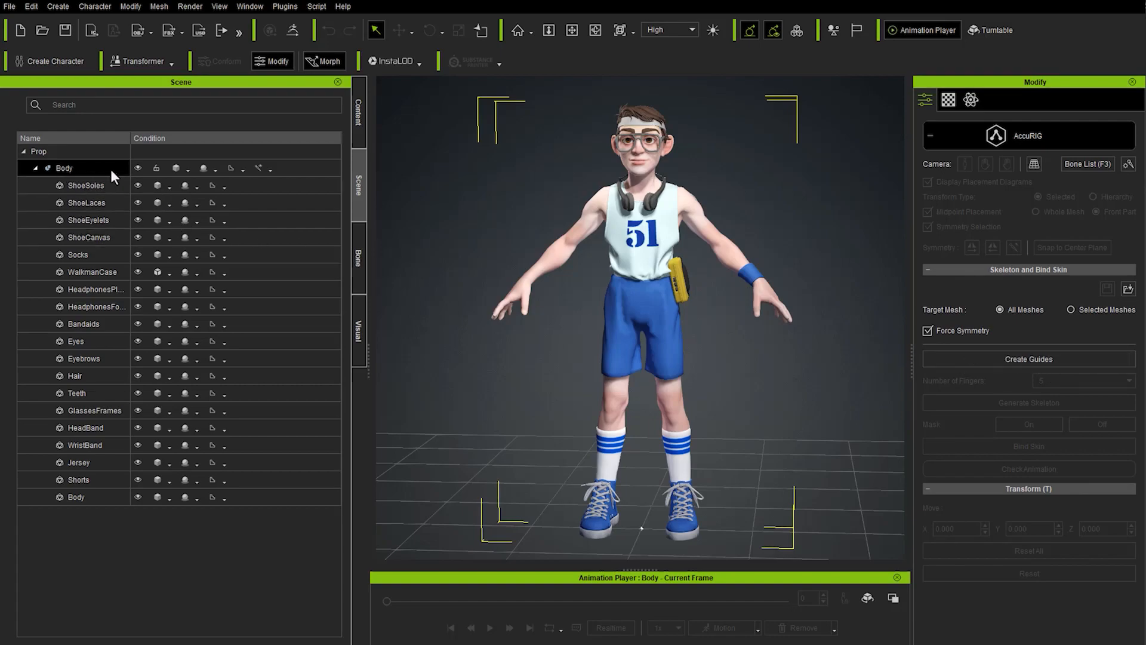
{"action": "left_click", "coordinate": [138, 169]}
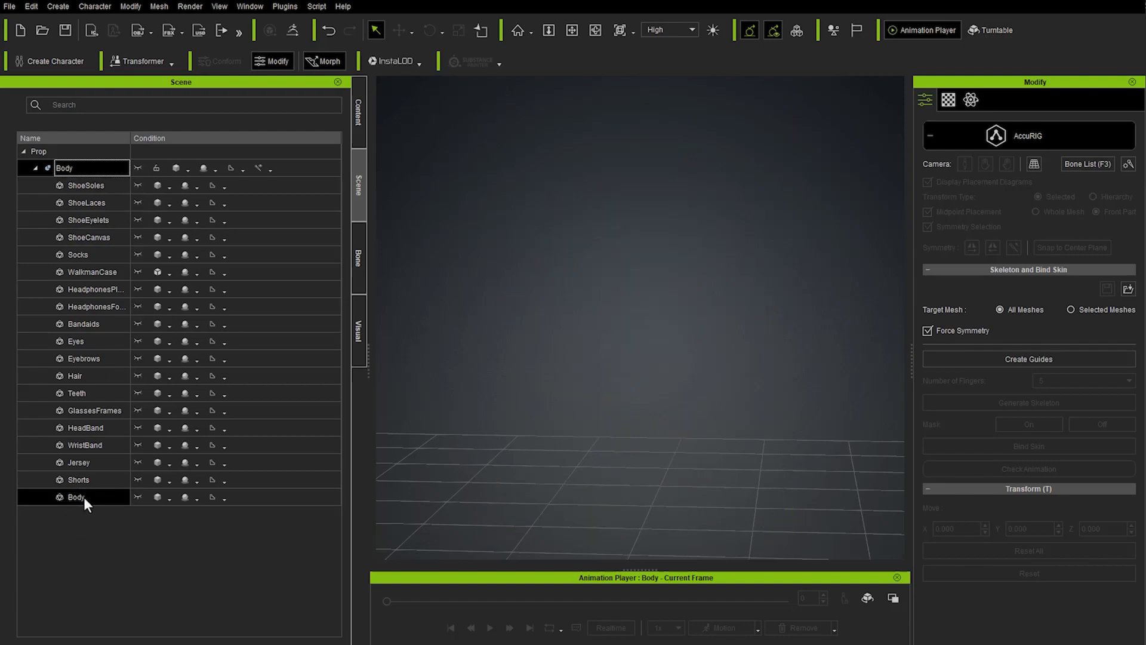
{"action": "left_click", "coordinate": [138, 497]}
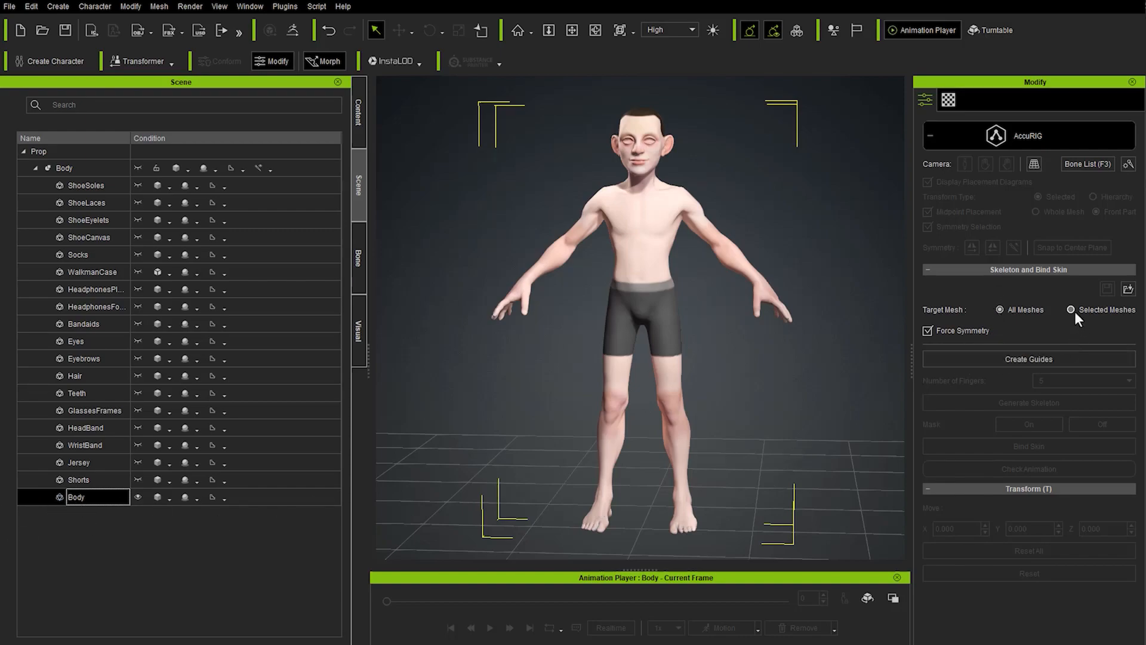
Set the AccuRIG target mesh to Selected Meshes and create the joint guides for the Body mesh.
{"action": "left_click", "coordinate": [1104, 309]}
{"action": "right_click_drag", "start_coordinate": [779, 352], "coordinate": [949, 372]}
{"action": "right_click_drag", "start_coordinate": [753, 339], "coordinate": [631, 322]}
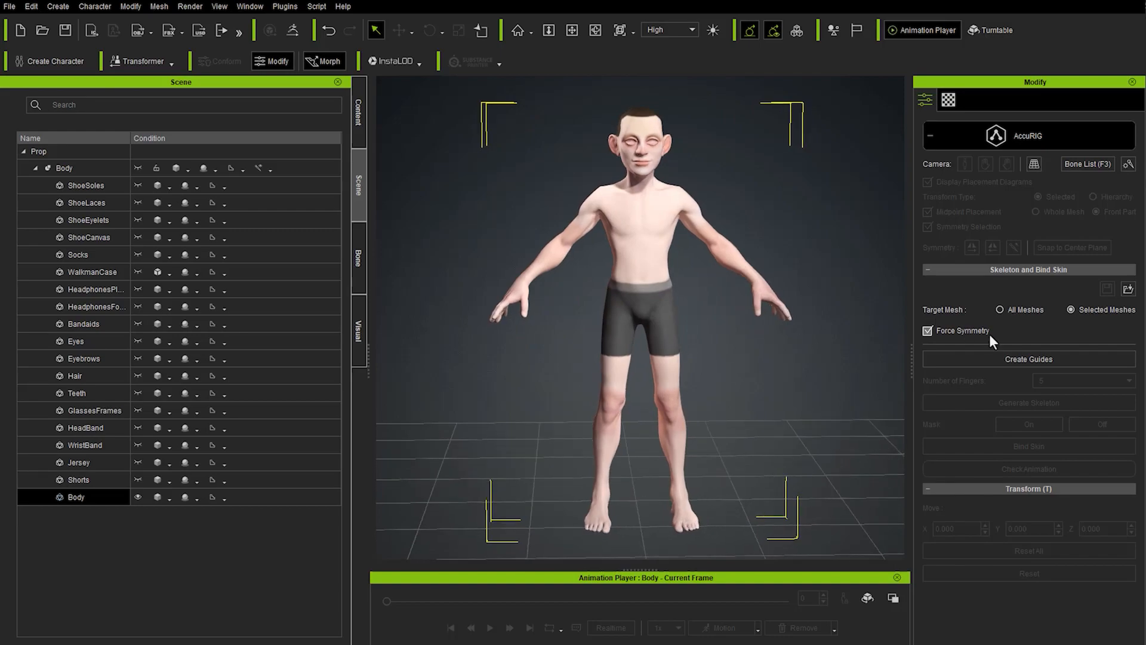
{"action": "left_click", "coordinate": [1019, 359]}
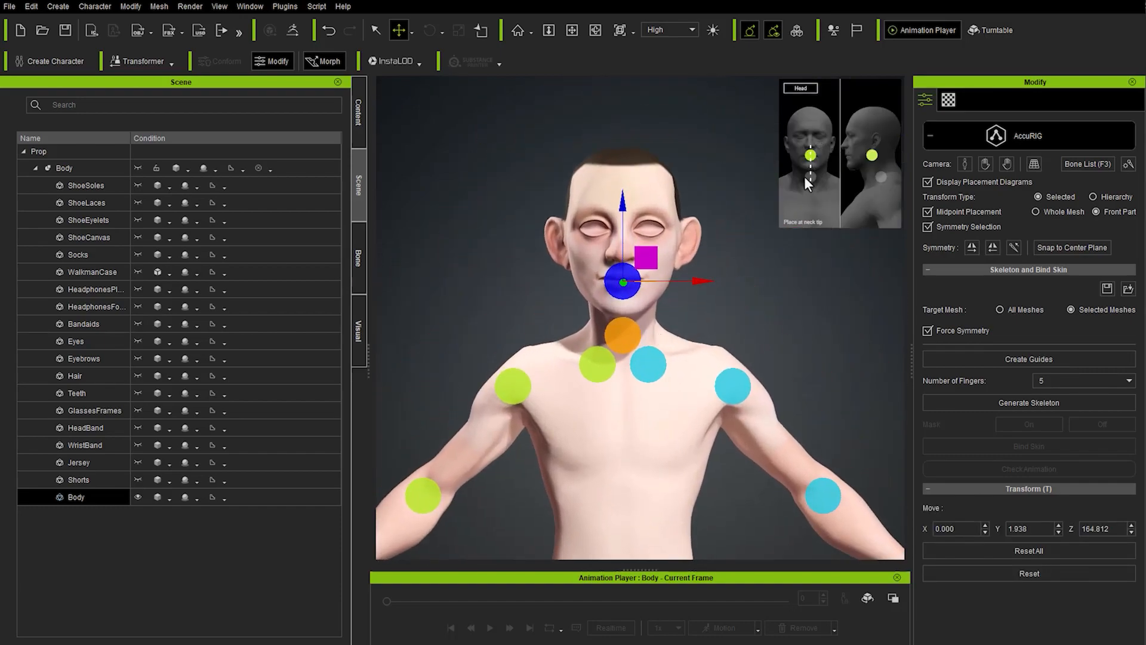
Reduce the joint guide gizmo size to 54 in the gizmo display settings.
{"action": "left_click", "coordinate": [1128, 164]}
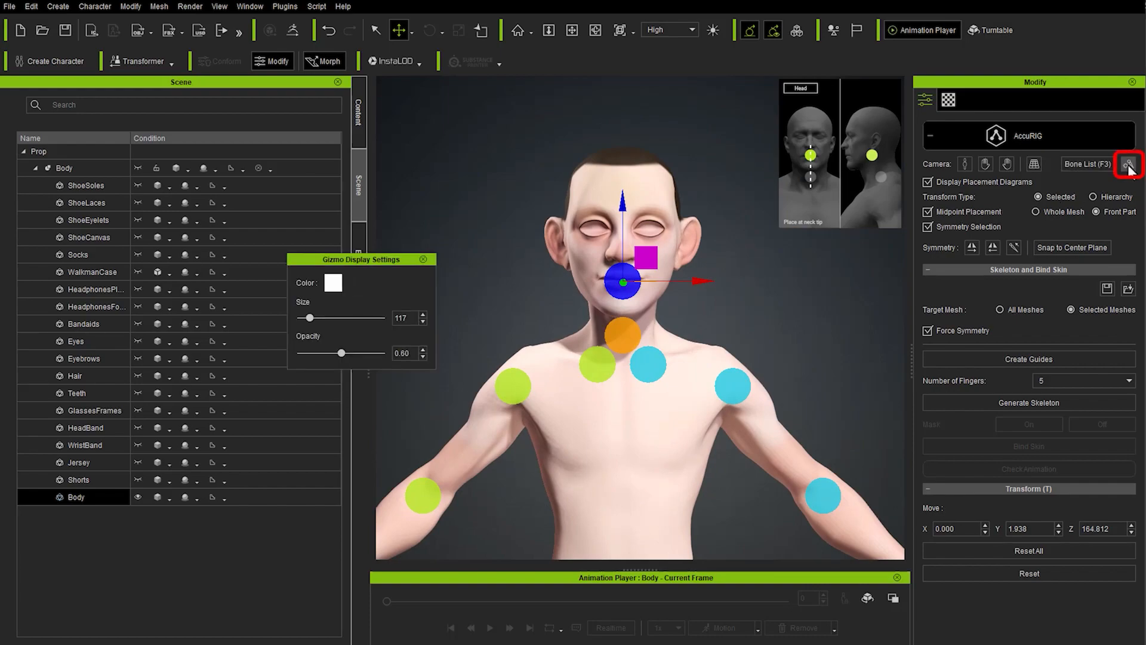
{"action": "left_click_drag", "start_coordinate": [309, 321], "coordinate": [306, 321]}
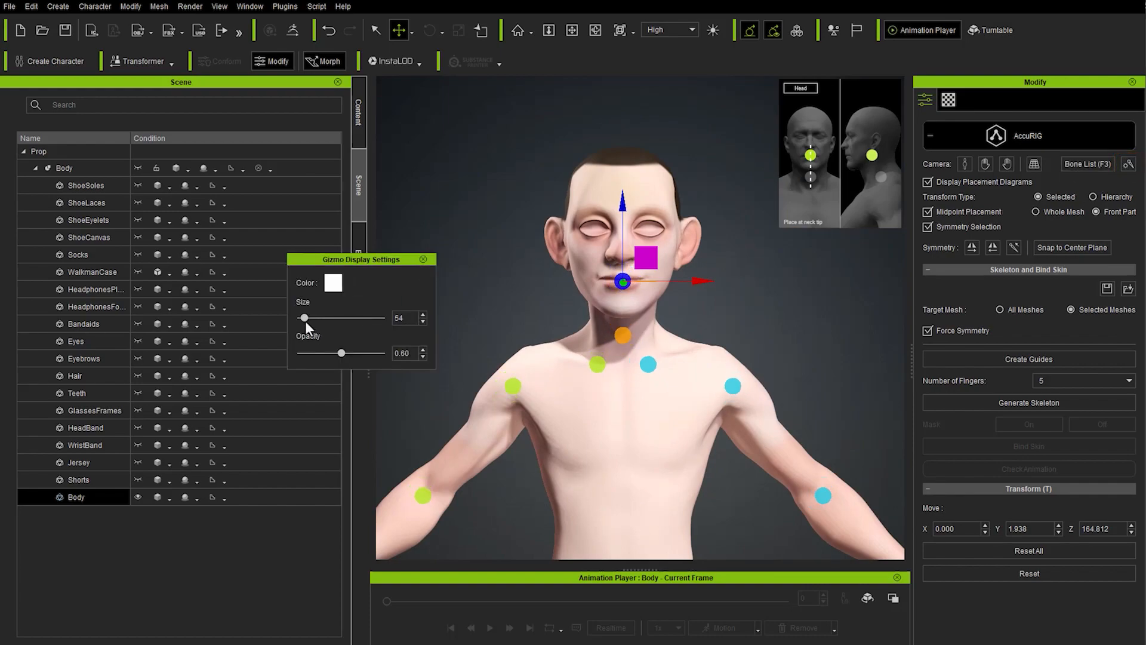
{"action": "left_click", "coordinate": [423, 260]}
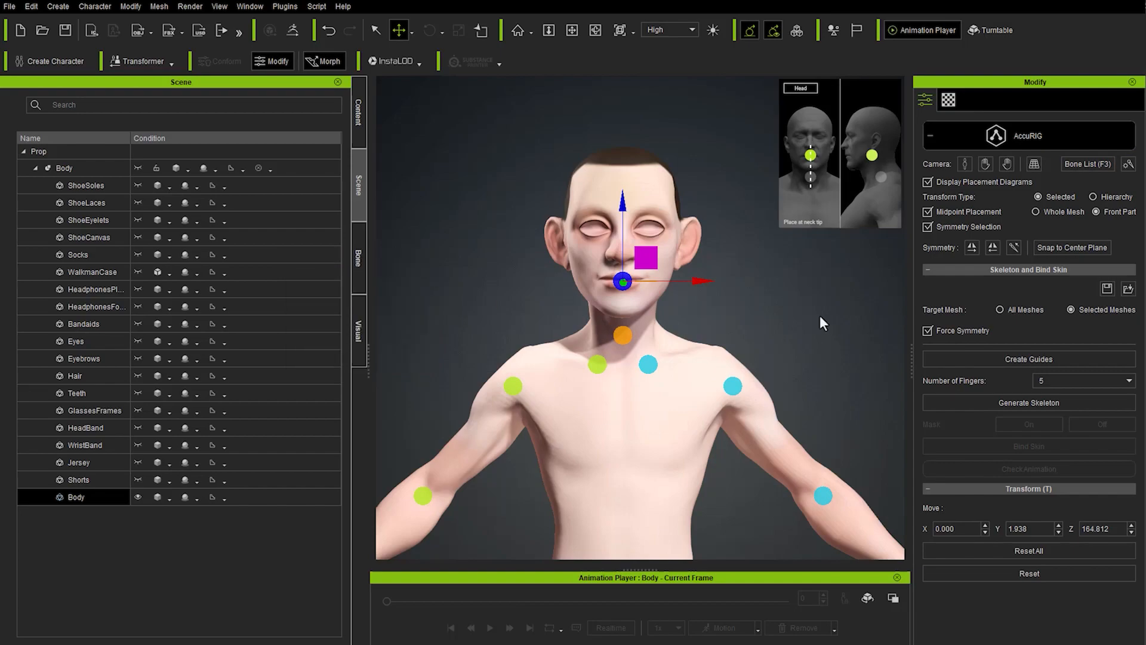
Place the head guide at the neck tip, about Y 0.9 and Z 164.4, and check the neck guide.
{"action": "left_click_drag", "start_coordinate": [624, 206], "coordinate": [624, 188]}
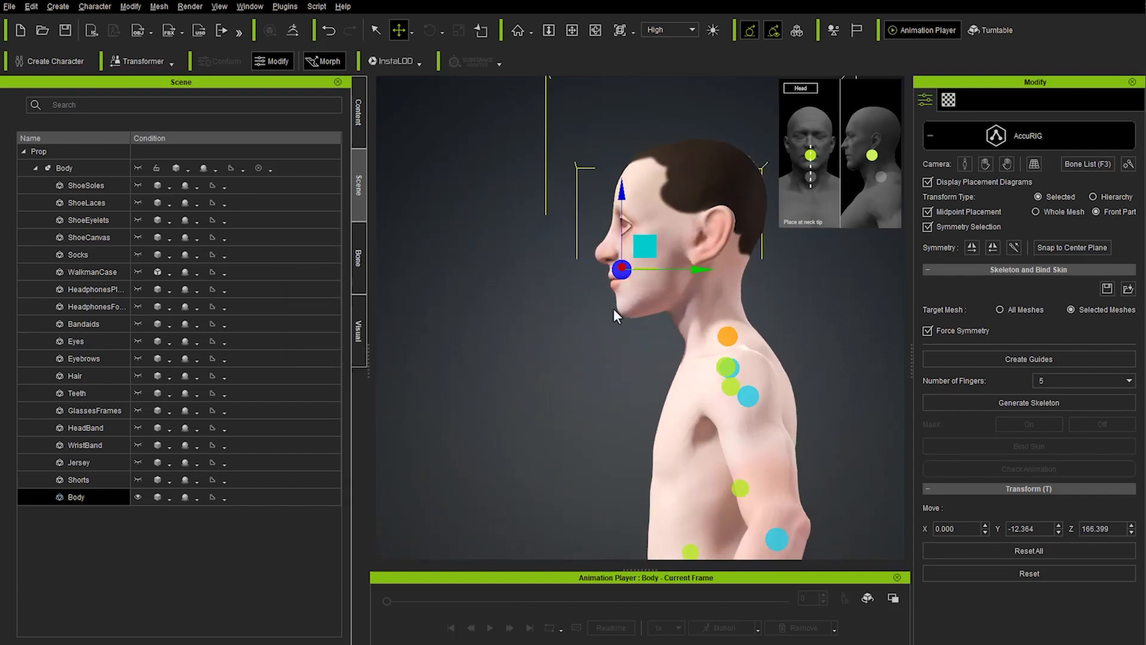
{"action": "left_click_drag", "start_coordinate": [645, 245], "coordinate": [719, 253]}
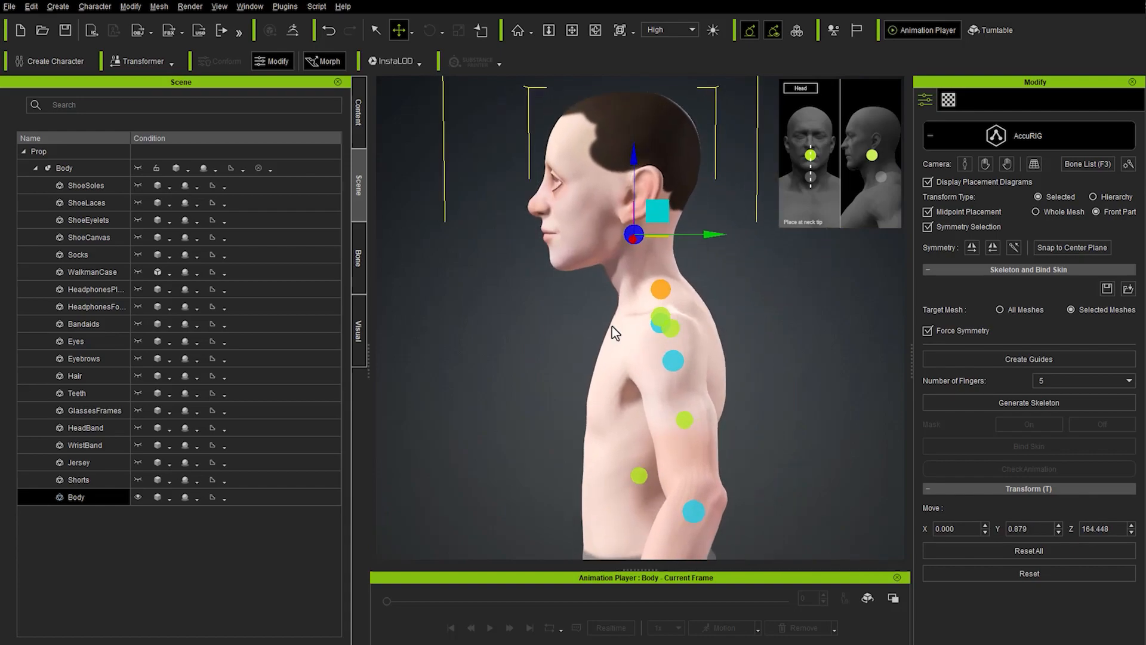
{"action": "left_click", "coordinate": [660, 289]}
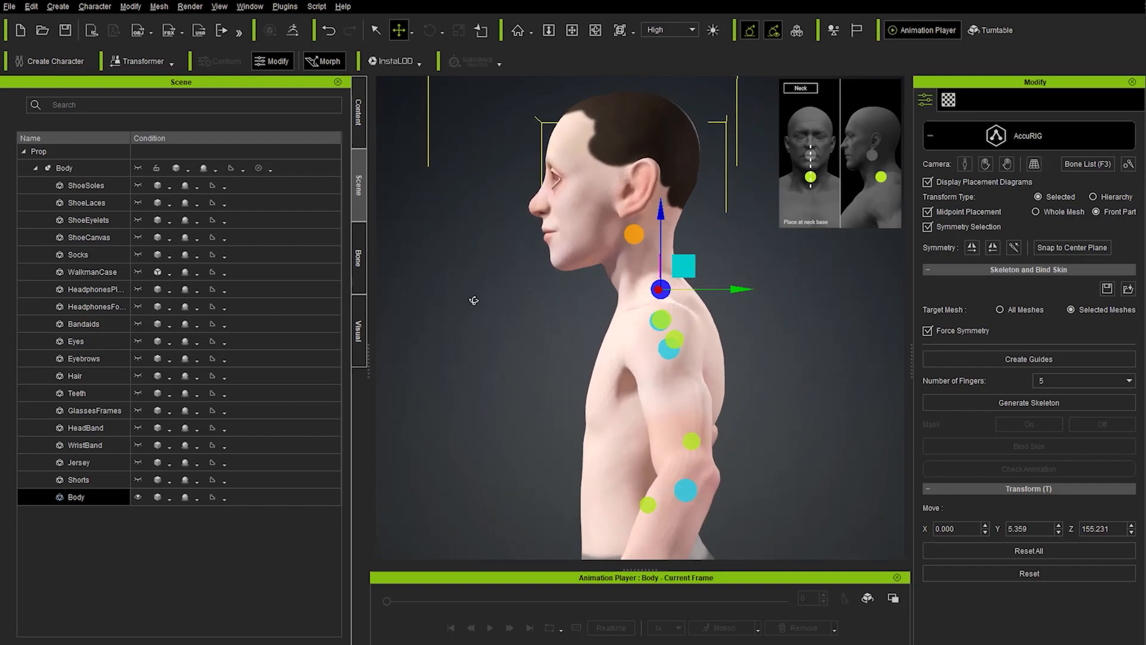
Move the right clavicle guide to about X -6.9, Y 6.0, Z 151.3 and the shoulder guide to about X -17.8, Y 6.3, Z 148.4.
{"action": "left_click", "coordinate": [632, 324]}
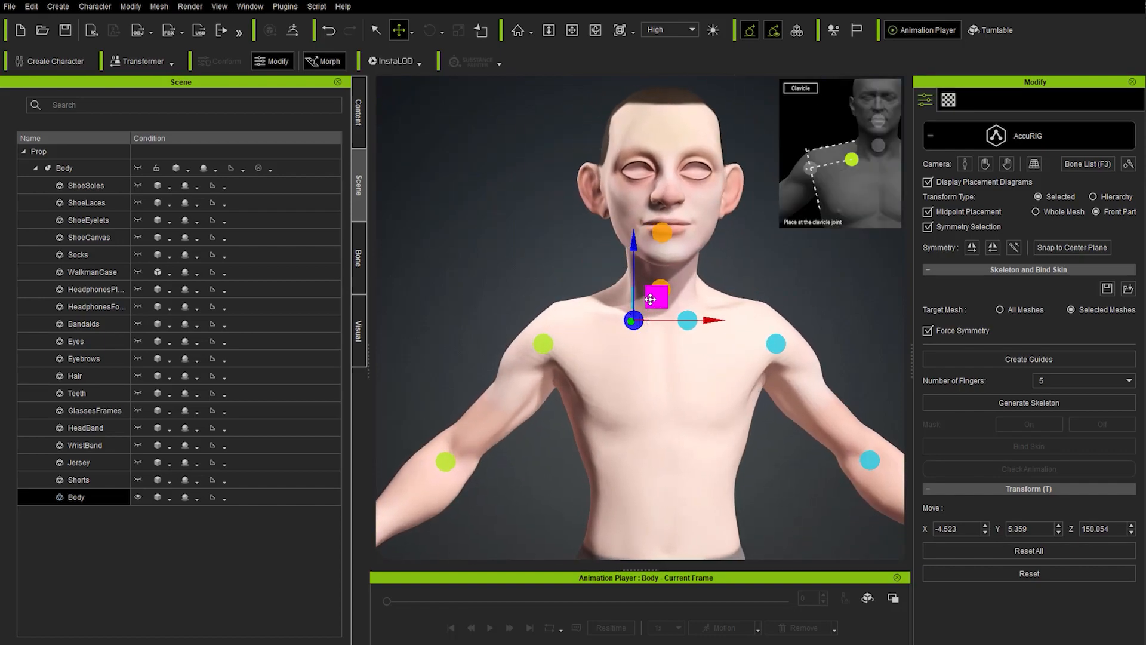
{"action": "left_click_drag", "start_coordinate": [630, 319], "coordinate": [615, 311]}
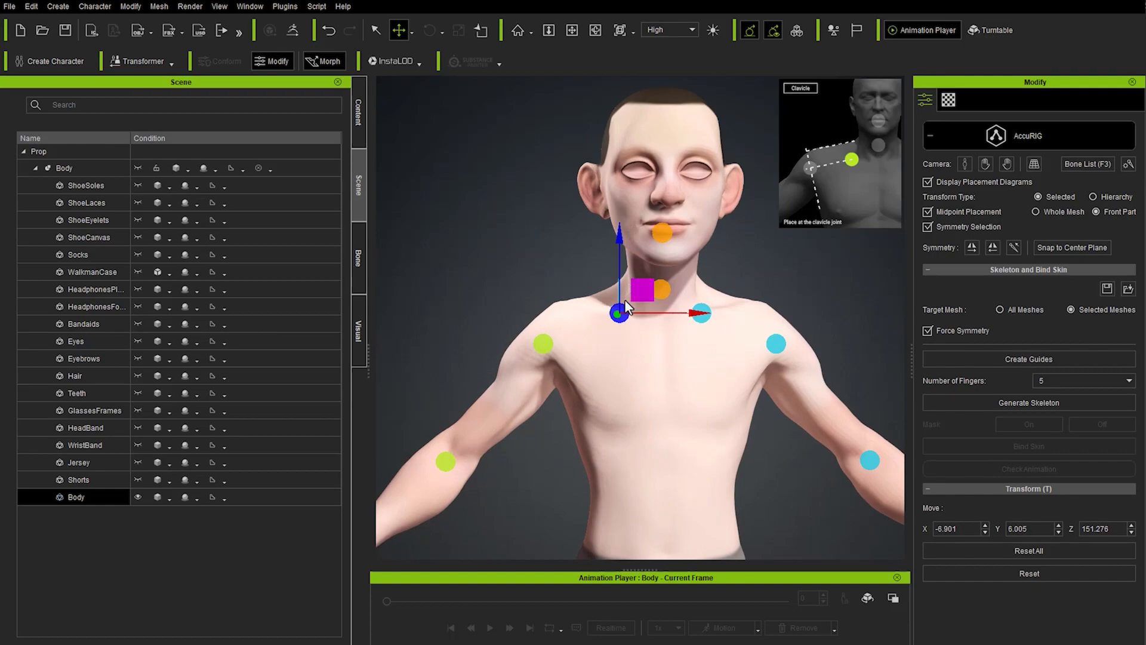
{"action": "left_click", "coordinate": [543, 343]}
{"action": "left_click_drag", "start_coordinate": [565, 322], "coordinate": [574, 310]}
{"action": "middle_click_drag", "start_coordinate": [573, 310], "coordinate": [599, 321]}
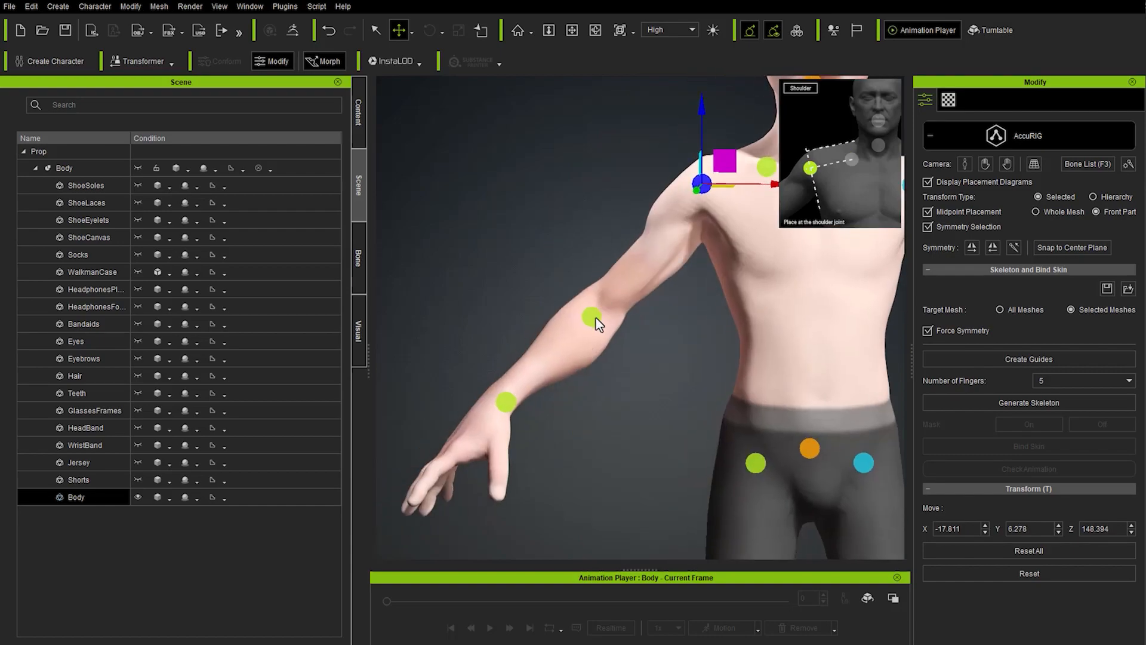
Move the right elbow guide onto the elbow joint at about X -34.0, Y 10.2, Z 127.5.
{"action": "left_click", "coordinate": [591, 318]}
{"action": "scroll", "coordinate": [475, 256], "scroll_direction": "down", "scroll_amount": 3}
{"action": "scroll", "coordinate": [615, 439], "scroll_direction": "down", "scroll_amount": 1}
{"action": "middle_click_drag", "start_coordinate": [615, 439], "coordinate": [467, 474]}
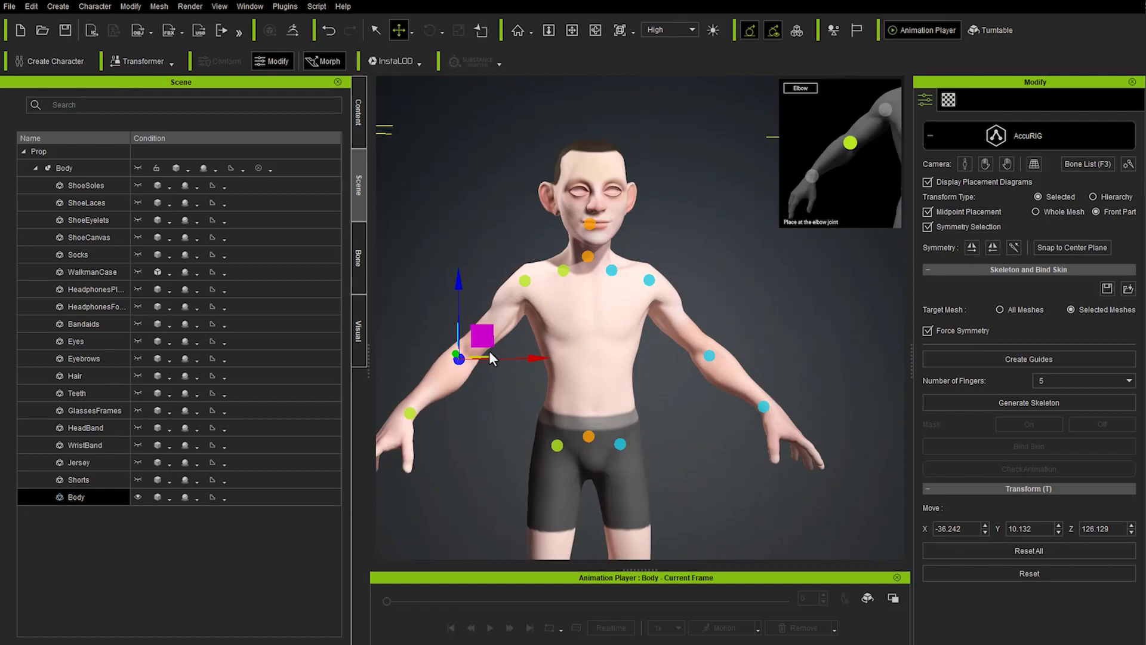
{"action": "left_click_drag", "start_coordinate": [484, 335], "coordinate": [489, 331]}
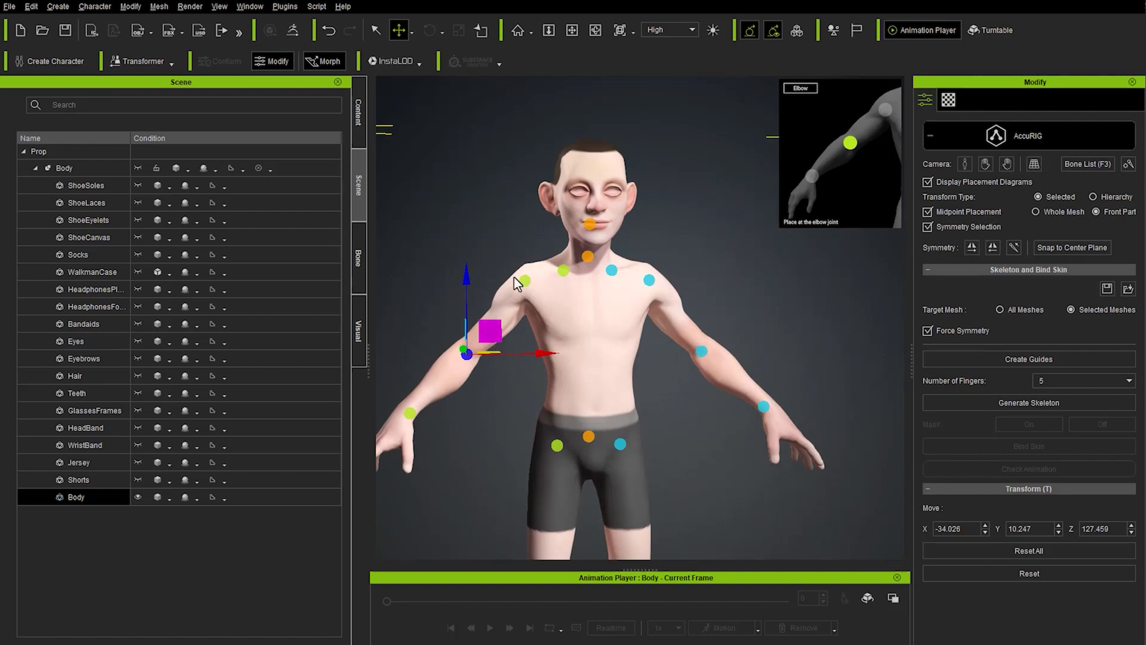
Check the right elbow guide from the side and adjust the wrist guide to sit inside the wrist joint.
{"action": "right_click_drag", "start_coordinate": [875, 250], "coordinate": [432, 350]}
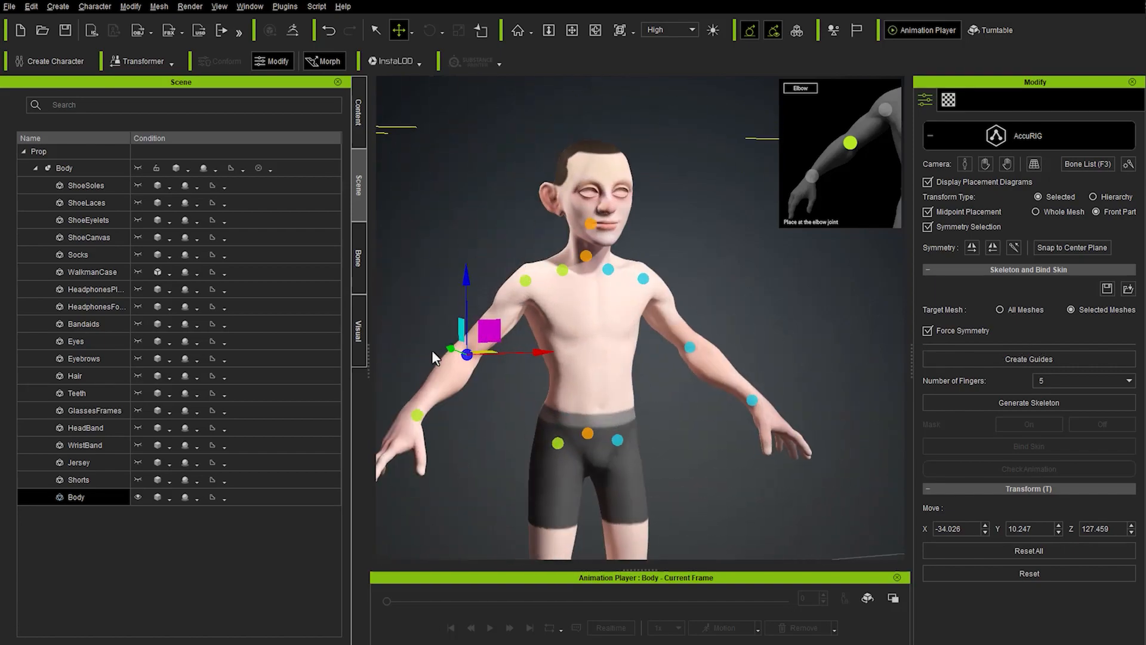
{"action": "scroll", "coordinate": [432, 350], "scroll_direction": "up", "scroll_amount": 3}
{"action": "middle_click_drag", "start_coordinate": [431, 350], "coordinate": [494, 269]}
{"action": "right_click_drag", "start_coordinate": [564, 382], "coordinate": [777, 454]}
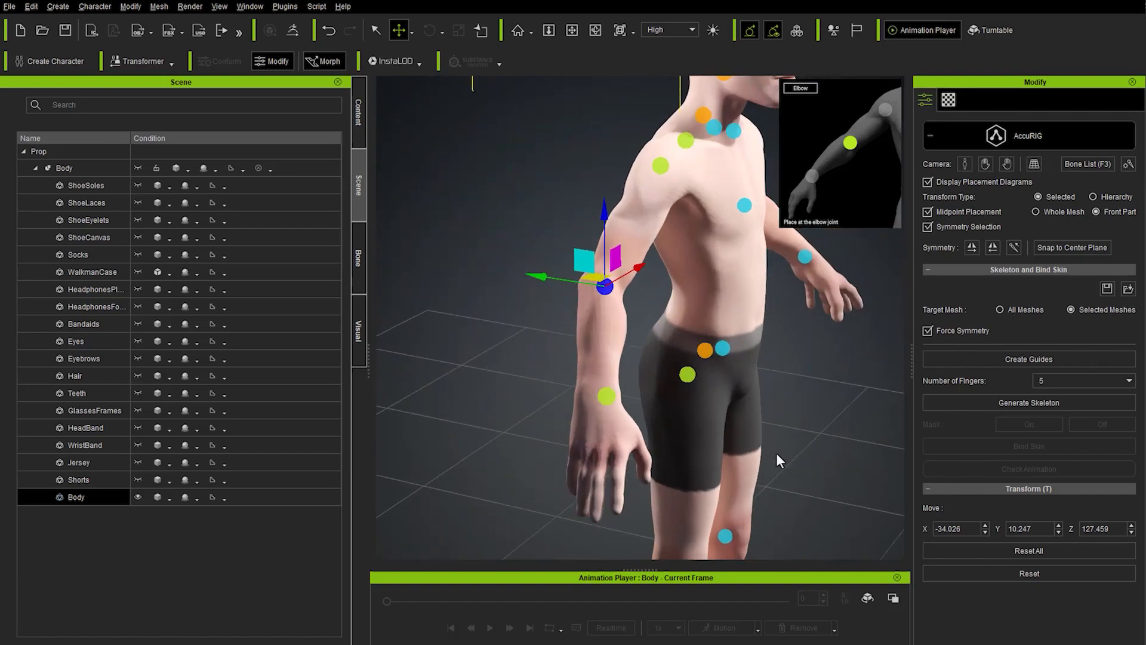
{"action": "left_click", "coordinate": [609, 400]}
{"action": "right_click_drag", "start_coordinate": [501, 388], "coordinate": [564, 411]}
{"action": "left_click_drag", "start_coordinate": [585, 375], "coordinate": [577, 365]}
{"action": "right_click_drag", "start_coordinate": [725, 403], "coordinate": [690, 349]}
Raise the pelvis guide to the waistband and move the right hip guide to about X -7.5, Y 5.8, Z 101.5.
{"action": "left_click", "coordinate": [693, 346]}
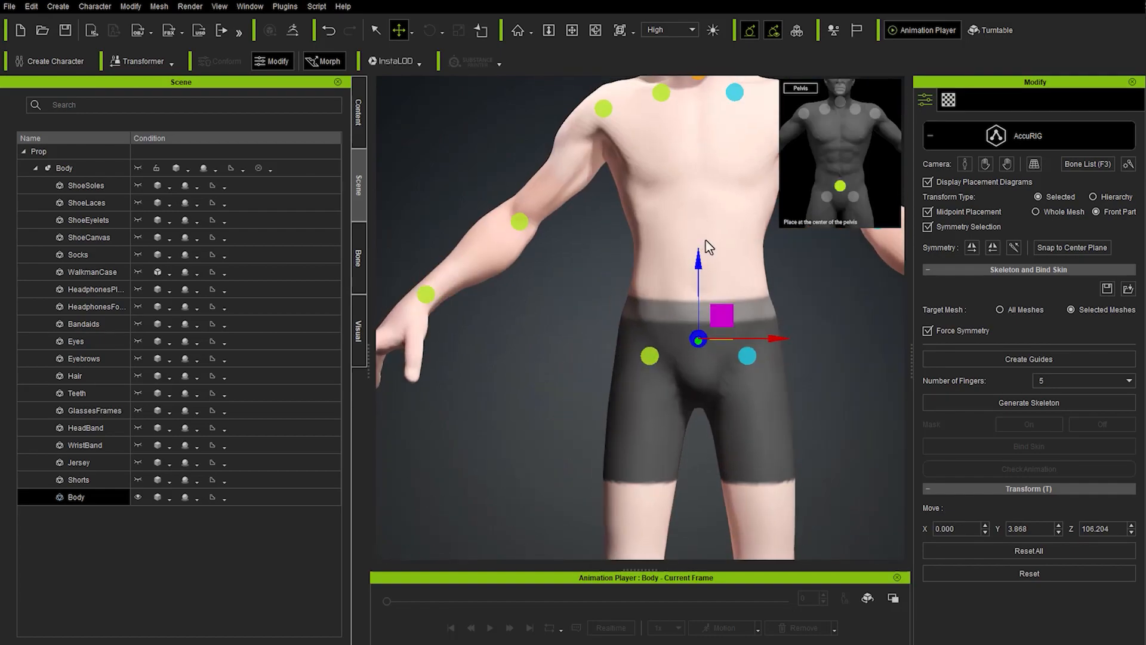
{"action": "left_click_drag", "start_coordinate": [699, 272], "coordinate": [707, 242]}
{"action": "left_click", "coordinate": [650, 357]}
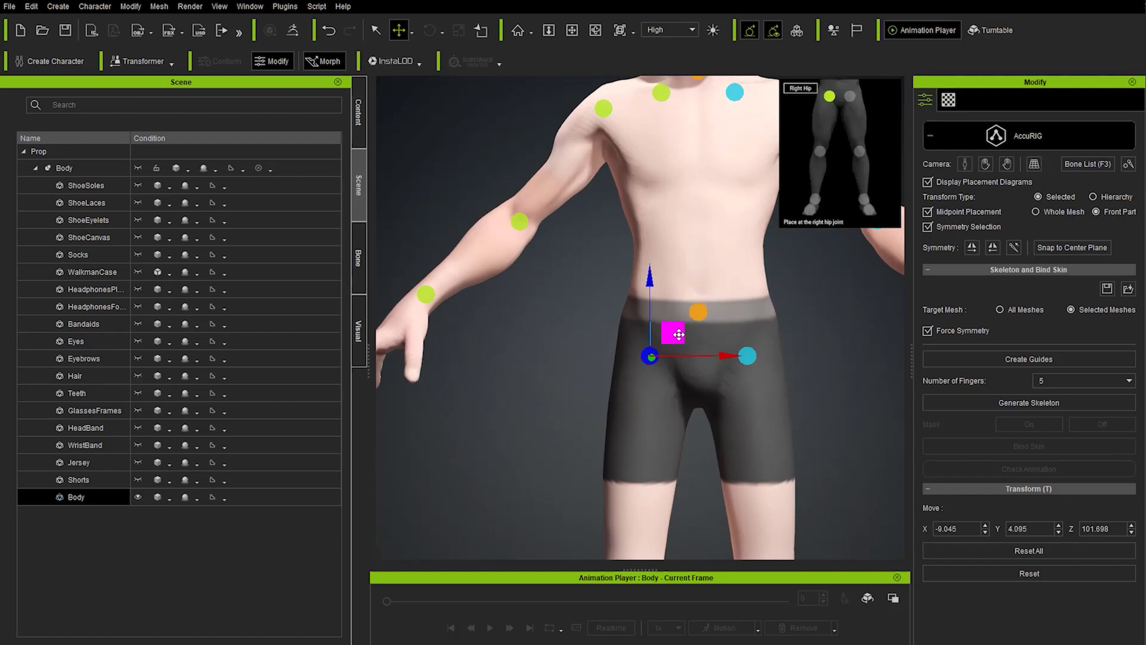
{"action": "left_click_drag", "start_coordinate": [679, 335], "coordinate": [686, 333]}
{"action": "middle_click_drag", "start_coordinate": [686, 333], "coordinate": [650, 328]}
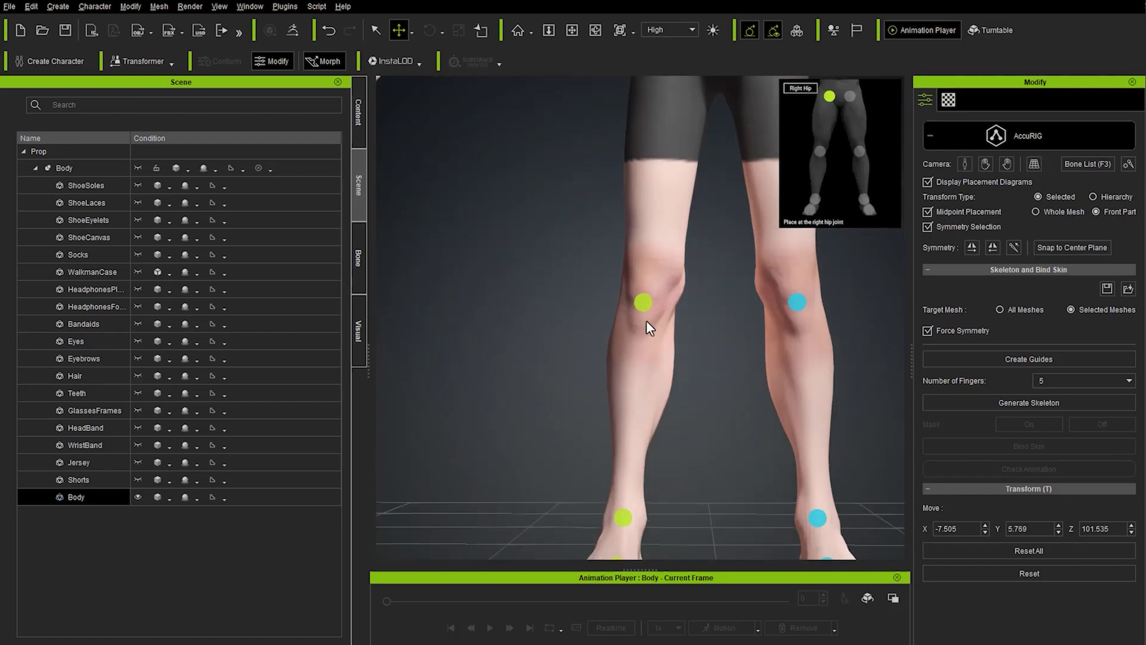
Move the right knee guide slightly lower onto the knee joint.
{"action": "left_click", "coordinate": [646, 304]}
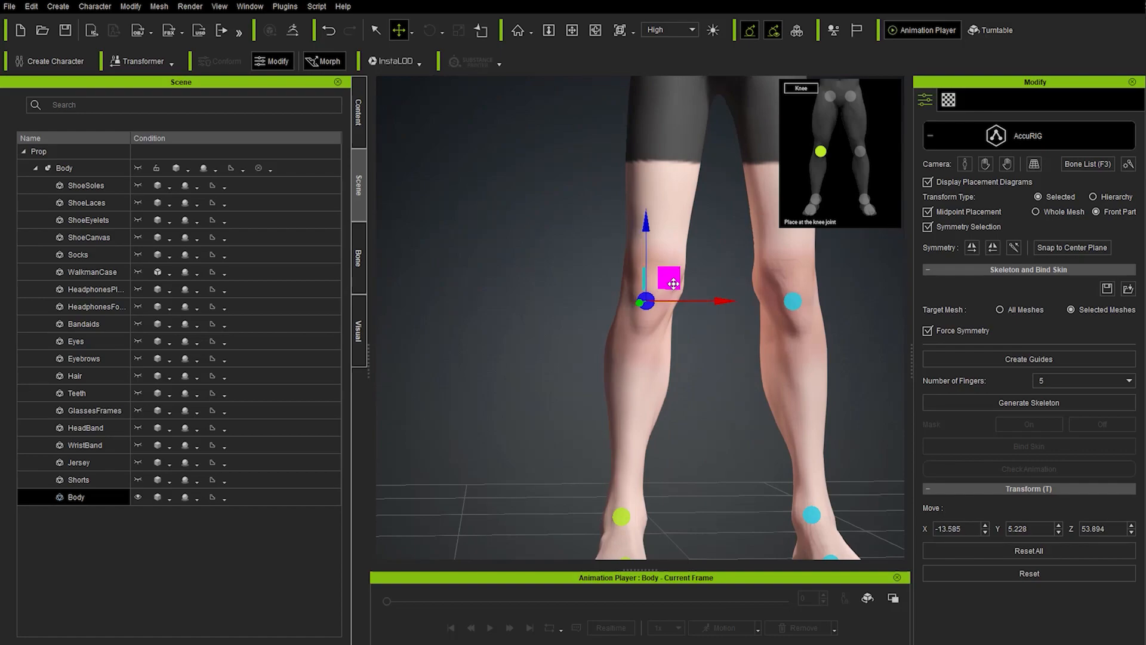
{"action": "left_click_drag", "start_coordinate": [673, 283], "coordinate": [670, 293]}
{"action": "middle_click_drag", "start_coordinate": [670, 293], "coordinate": [637, 408]}
Move the right ankle guide onto the ankle joint at about X -18.0, Y 7.5, Z 12.6.
{"action": "left_click", "coordinate": [619, 417]}
{"action": "right_click_drag", "start_coordinate": [618, 417], "coordinate": [593, 431]}
{"action": "left_click_drag", "start_coordinate": [596, 399], "coordinate": [604, 403]}
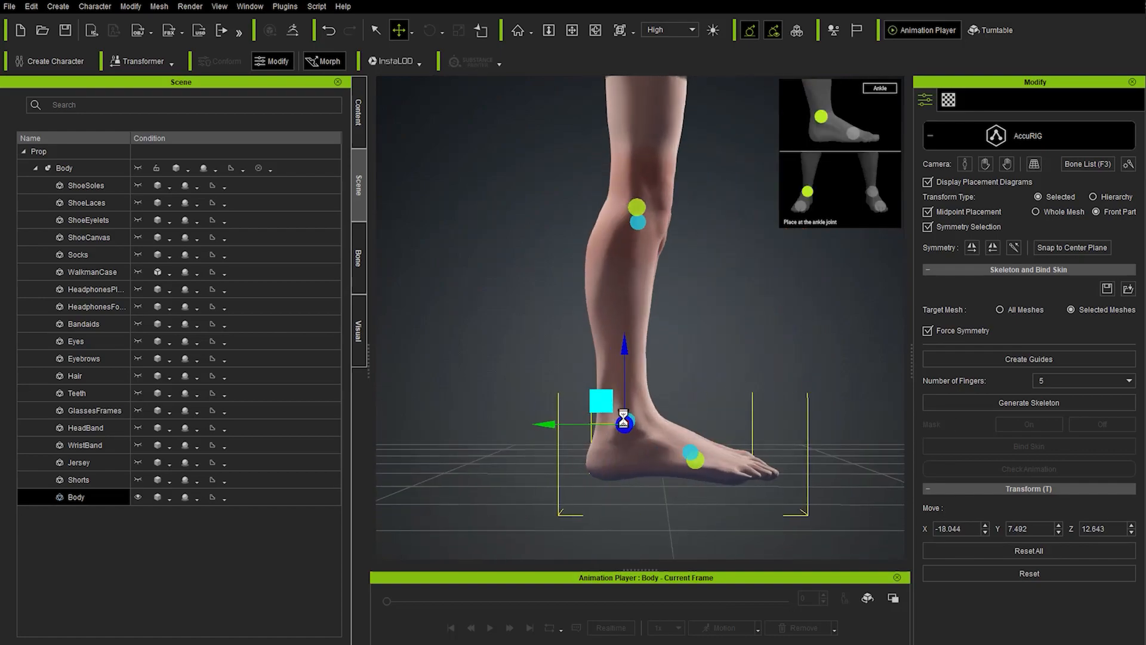
Move the right toe base guide onto the ball of the foot at about X -18.2, Y -12.5, Z 4.2.
{"action": "left_click", "coordinate": [695, 460]}
{"action": "right_click_drag", "start_coordinate": [695, 460], "coordinate": [848, 513]}
{"action": "left_click_drag", "start_coordinate": [694, 454], "coordinate": [709, 472]}
{"action": "right_click_drag", "start_coordinate": [709, 472], "coordinate": [699, 442]}
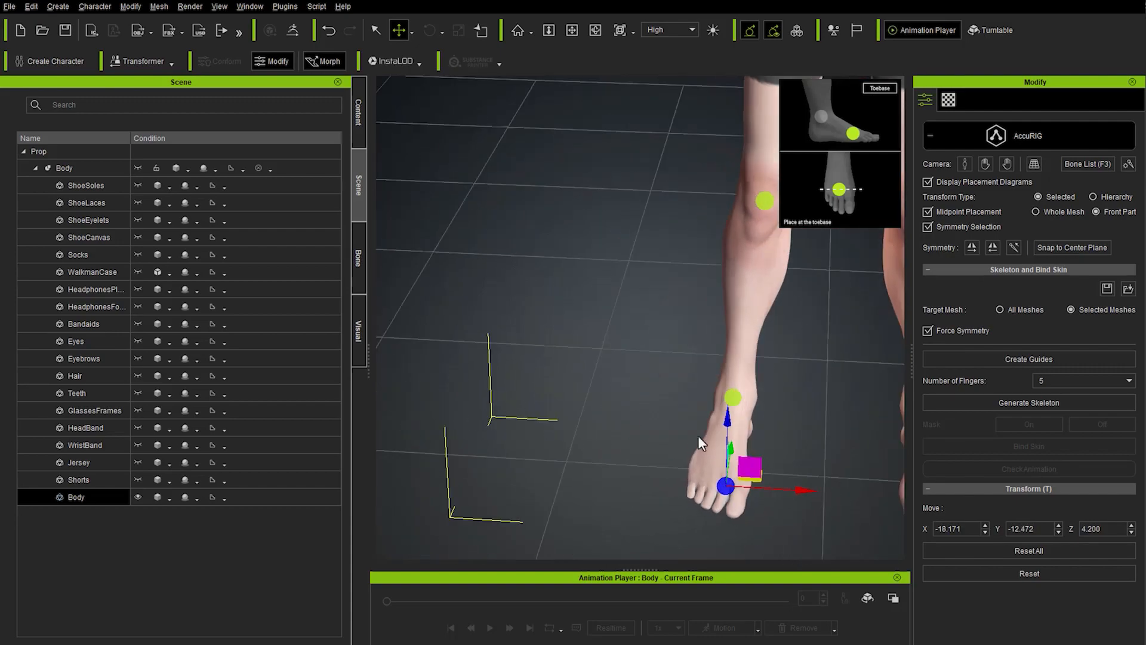
Check the guides on the whole figure and generate the skeleton with 5 fingers.
{"action": "scroll", "coordinate": [673, 502], "scroll_direction": "down", "scroll_amount": 6}
{"action": "right_click_drag", "start_coordinate": [697, 384], "coordinate": [798, 351]}
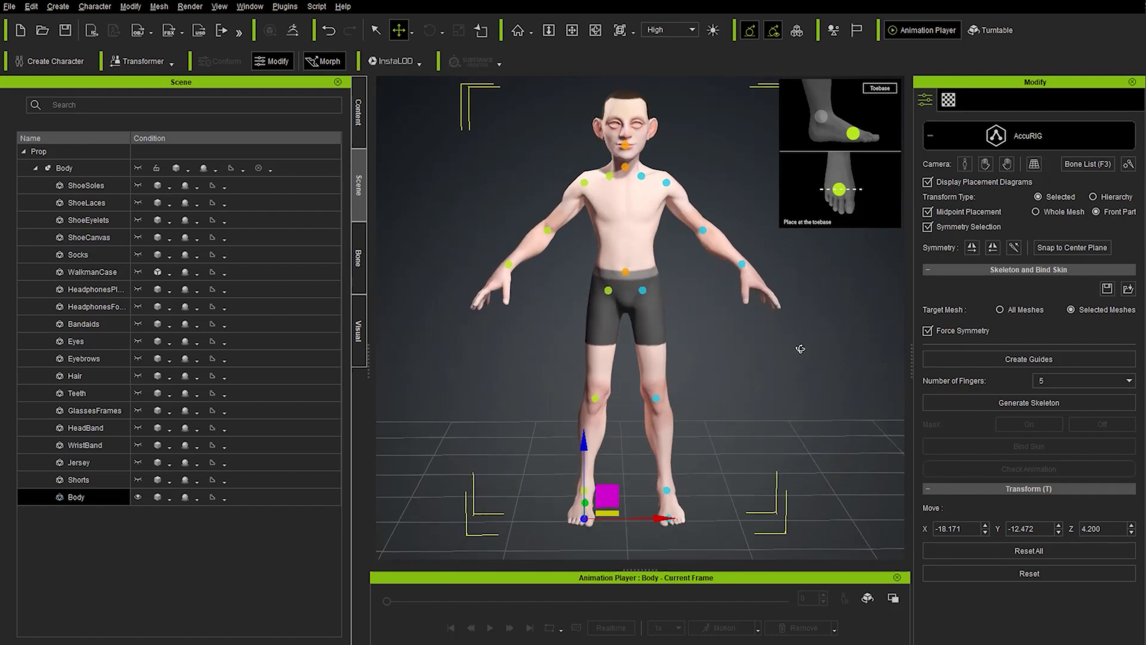
{"action": "middle_click_drag", "start_coordinate": [798, 350], "coordinate": [818, 382]}
{"action": "mouse_move", "coordinate": [818, 384]}
{"action": "right_mouse_down"}
{"action": "mouse_move", "coordinate": [823, 397]}
{"action": "mouse_move", "coordinate": [752, 394]}
{"action": "mouse_move", "coordinate": [806, 392]}
{"action": "right_mouse_up"}
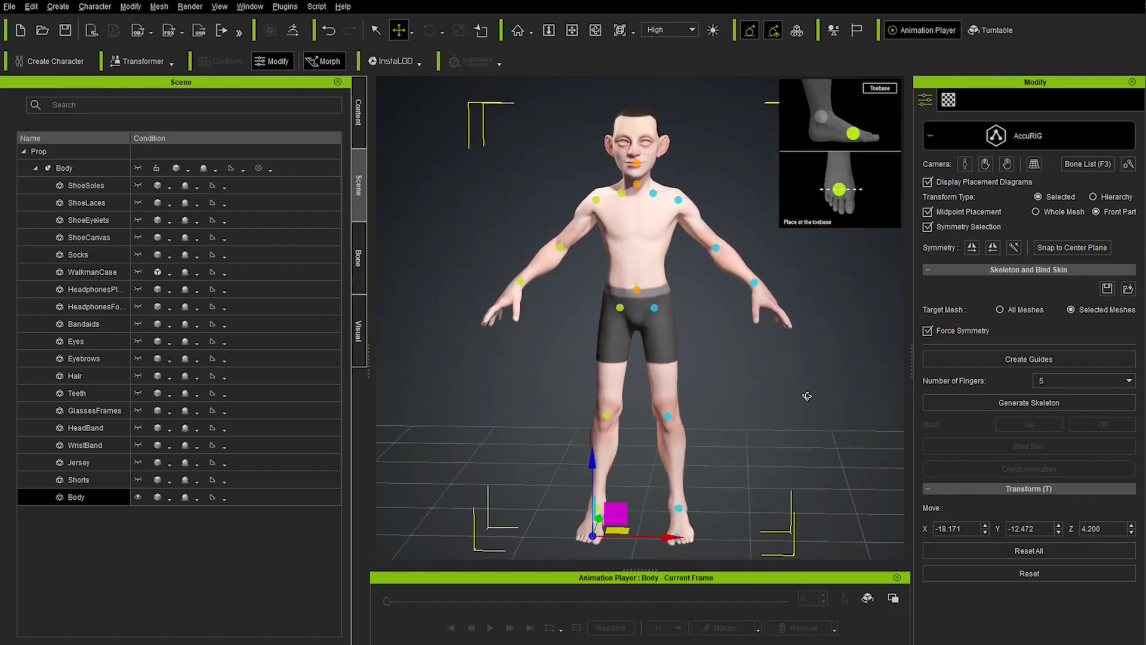
{"action": "left_click", "coordinate": [1039, 404]}
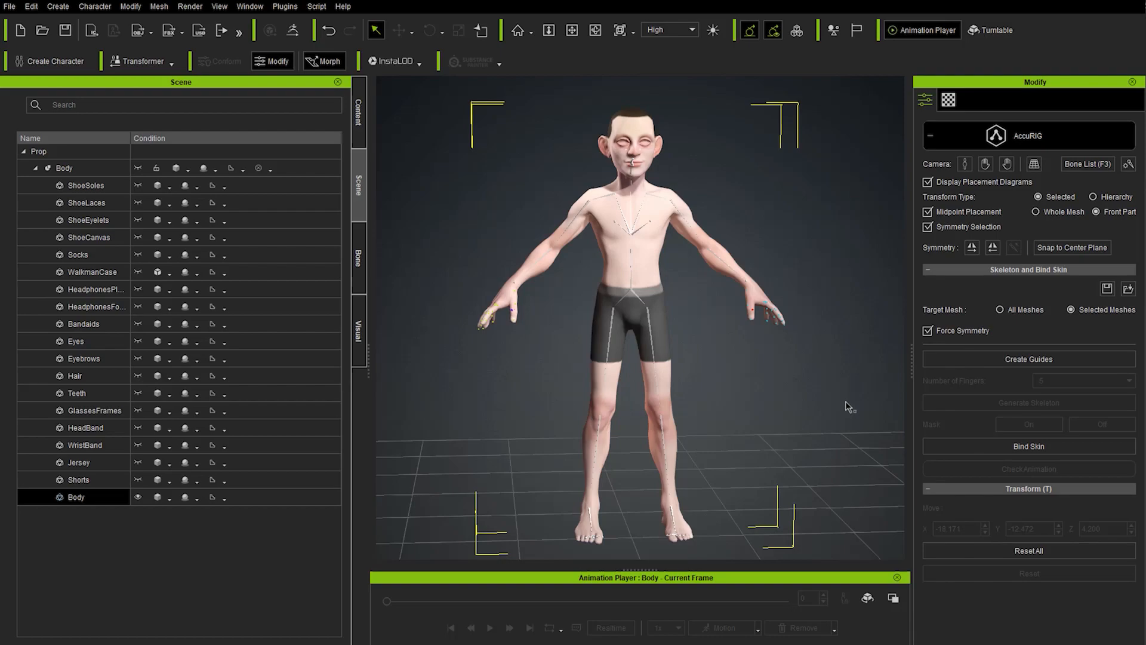
With Midpoint Placement temporarily off, move the left clavicle joint to about X 6.9, Y 3.2, Z 149.9.
{"action": "right_click_drag", "start_coordinate": [846, 391], "coordinate": [687, 429]}
{"action": "scroll", "coordinate": [626, 189], "scroll_direction": "up", "scroll_amount": 5}
{"action": "middle_click_drag", "start_coordinate": [710, 272], "coordinate": [693, 449]}
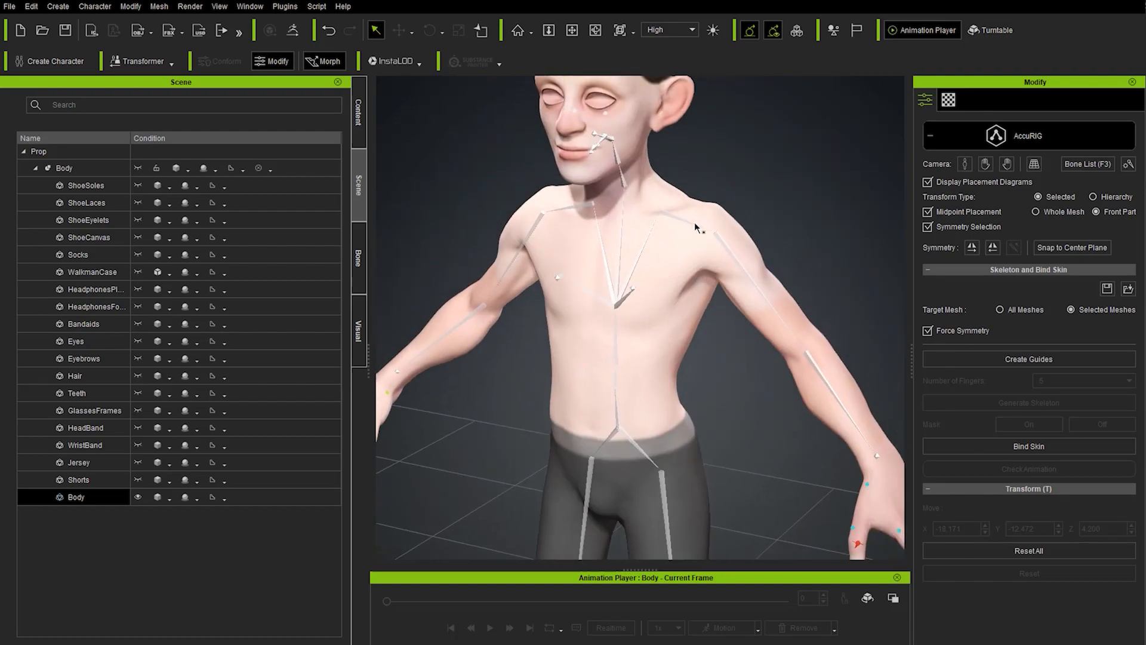
{"action": "left_click", "coordinate": [668, 226]}
{"action": "right_click_drag", "start_coordinate": [669, 226], "coordinate": [850, 315]}
{"action": "left_click", "coordinate": [927, 212]}
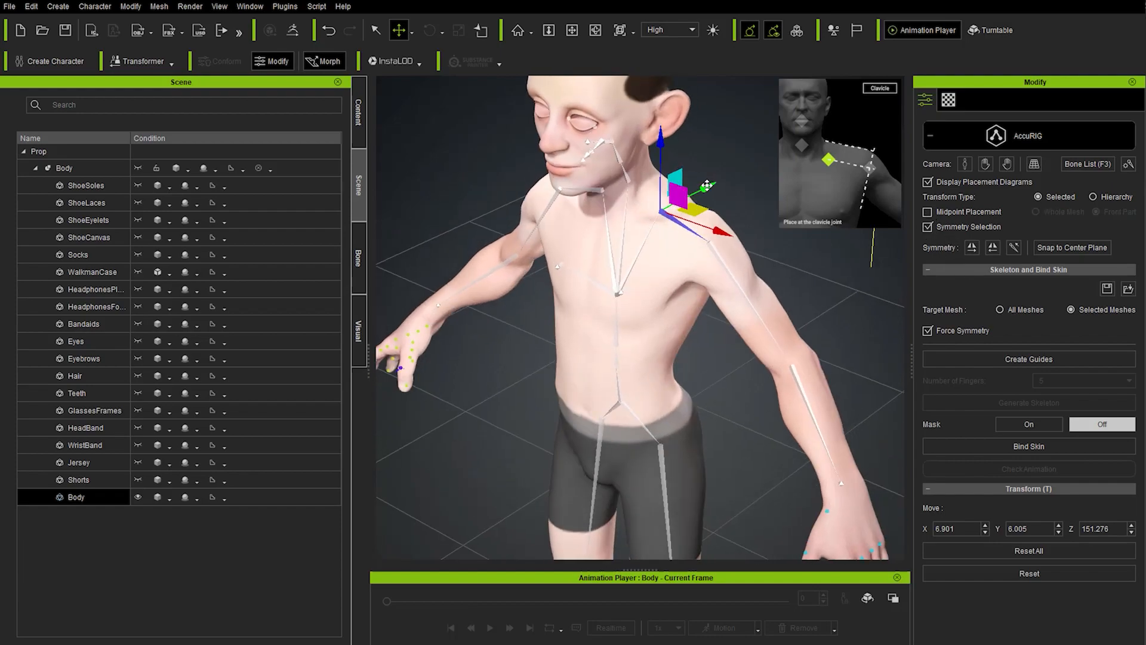
{"action": "left_click_drag", "start_coordinate": [686, 198], "coordinate": [650, 151]}
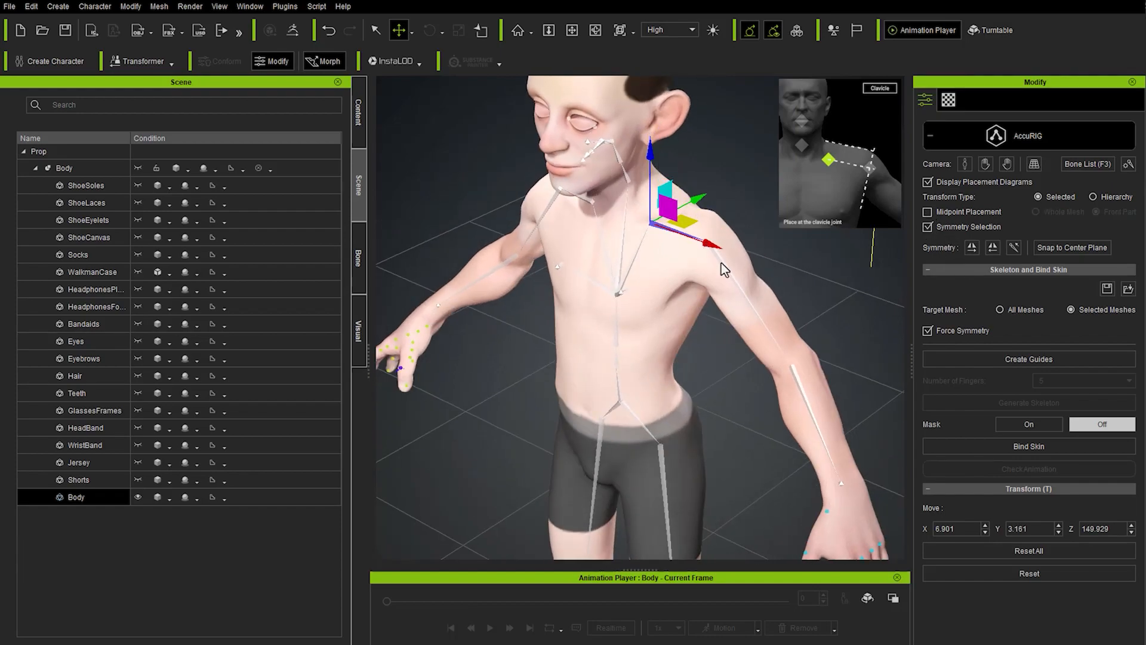
{"action": "left_click", "coordinate": [928, 212]}
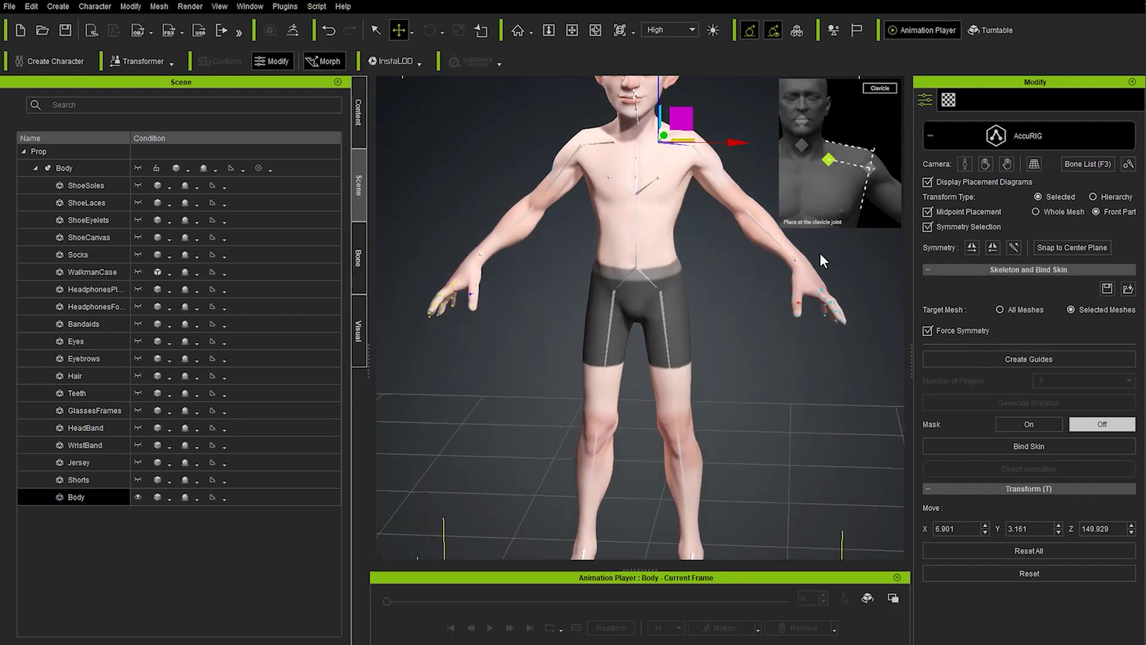
Focus the camera on the right hand and display the Body mesh as Wireframe on Shaded.
{"action": "left_click", "coordinate": [985, 164]}
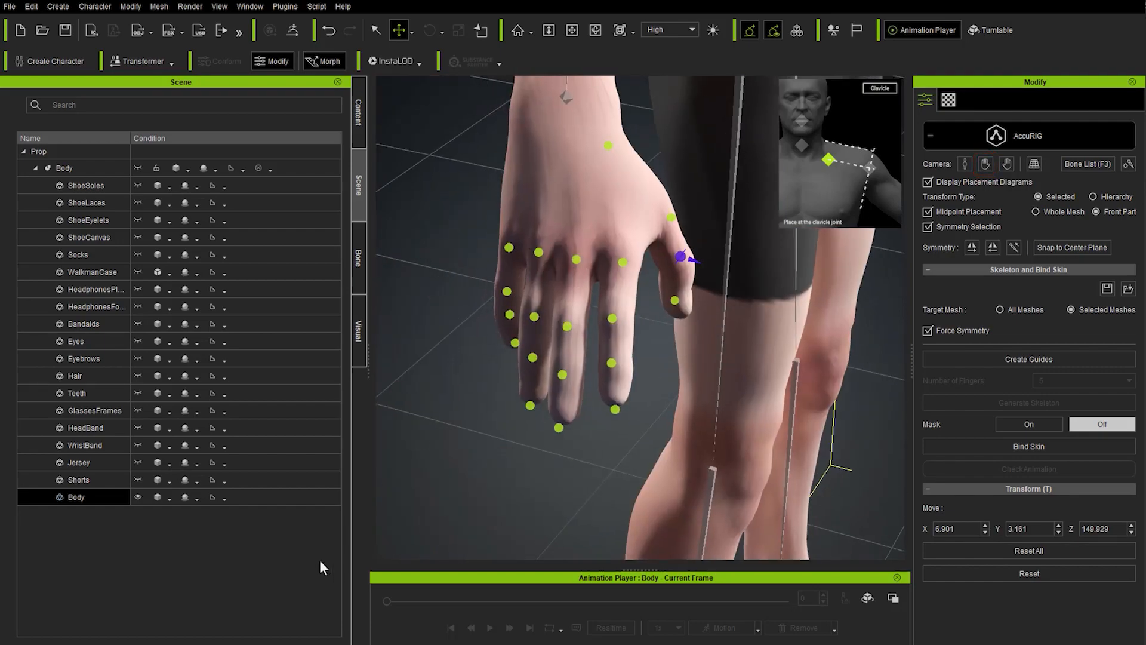
{"action": "left_click", "coordinate": [170, 498]}
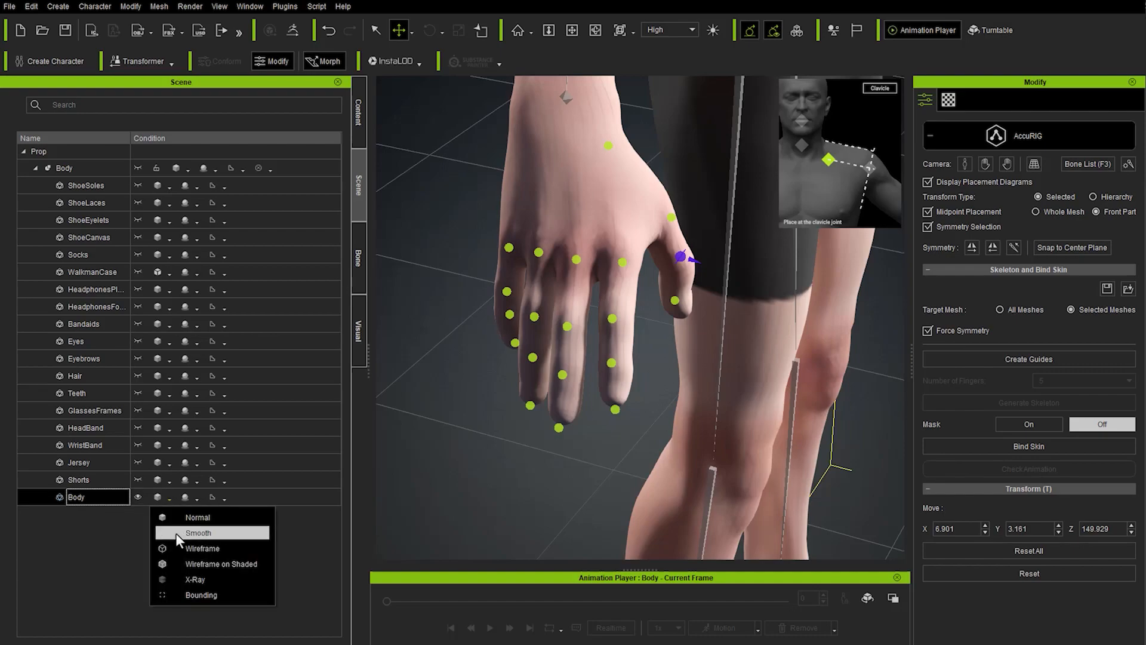
{"action": "left_click", "coordinate": [209, 564]}
{"action": "scroll", "coordinate": [602, 298], "scroll_direction": "down", "scroll_amount": 3}
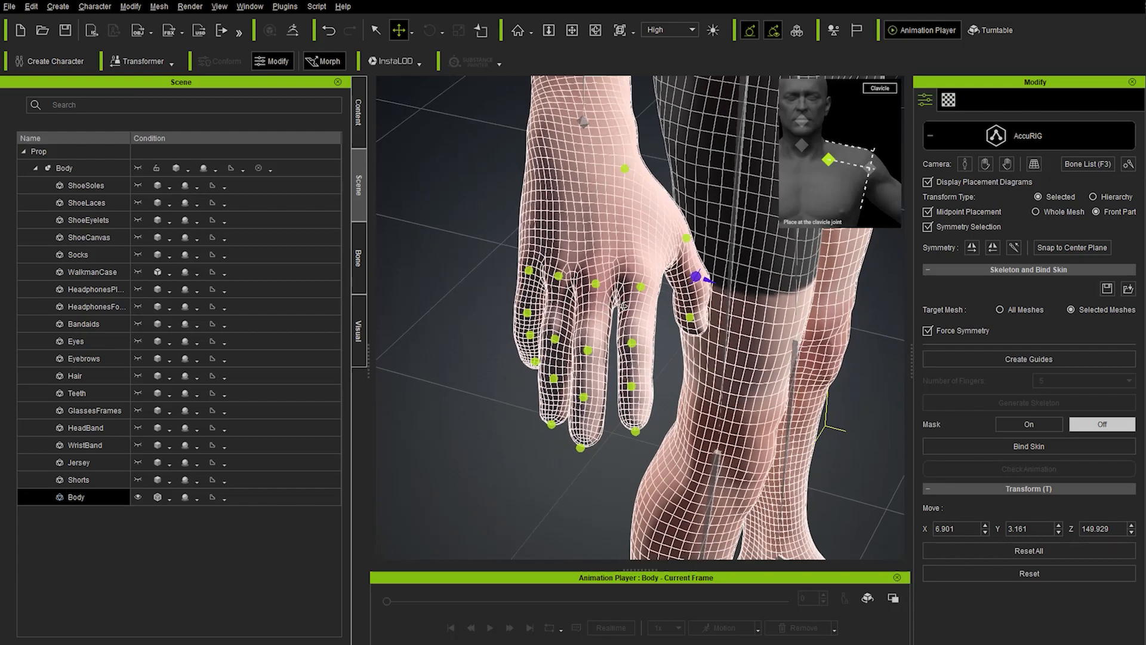
Move the base joint of the right middle finger slightly up onto the knuckle.
{"action": "scroll", "coordinate": [645, 240], "scroll_direction": "up", "scroll_amount": 6}
{"action": "scroll", "coordinate": [633, 263], "scroll_direction": "down", "scroll_amount": 2}
{"action": "left_click", "coordinate": [626, 263]}
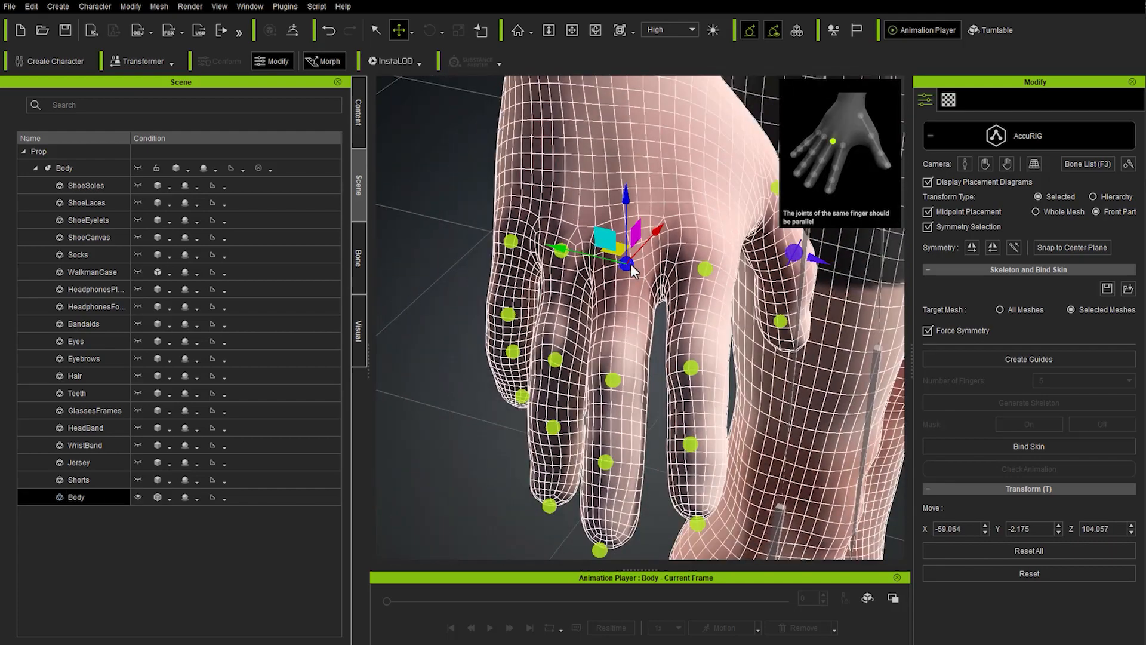
{"action": "left_click_drag", "start_coordinate": [610, 238], "coordinate": [605, 225]}
Check the remaining right finger and thumb joints against the mesh wireframe, including the thumb's orientation cone.
{"action": "middle_click_drag", "start_coordinate": [614, 380], "coordinate": [588, 303]}
{"action": "left_click", "coordinate": [591, 295]}
{"action": "left_click", "coordinate": [596, 478]}
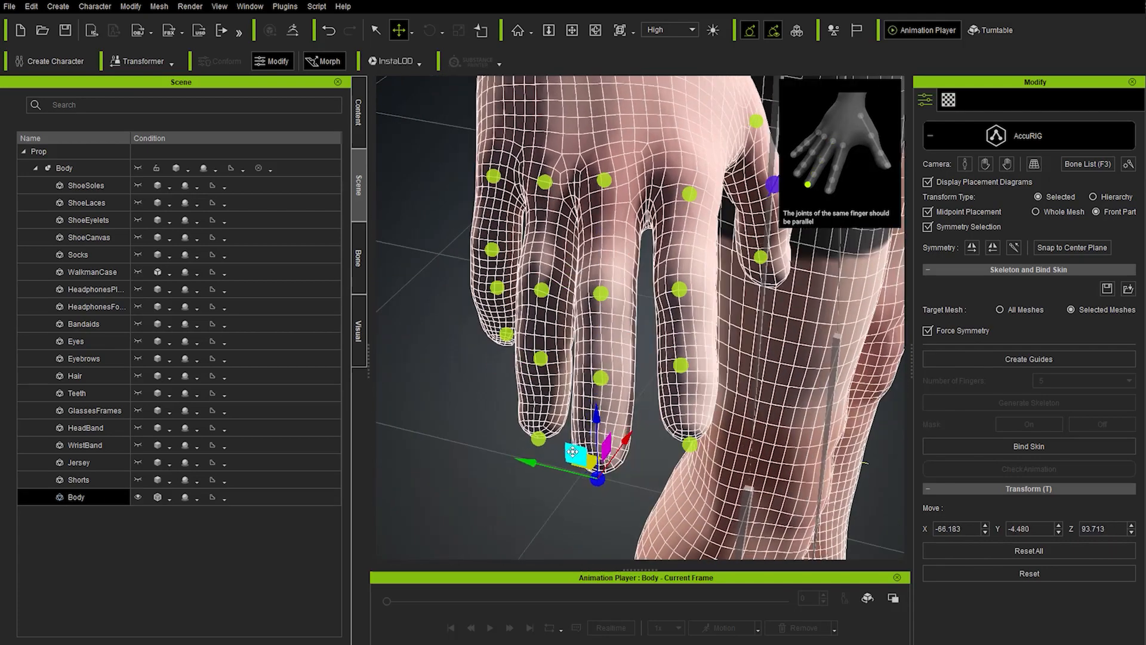
{"action": "left_click", "coordinate": [571, 350]}
{"action": "middle_click_drag", "start_coordinate": [677, 365], "coordinate": [550, 360]}
{"action": "left_click", "coordinate": [563, 294]}
{"action": "middle_click_drag", "start_coordinate": [563, 295], "coordinate": [594, 351]}
{"action": "left_click", "coordinate": [597, 243]}
{"action": "scroll", "coordinate": [597, 243], "scroll_direction": "down", "scroll_amount": 2}
{"action": "left_click", "coordinate": [558, 294]}
{"action": "middle_click_drag", "start_coordinate": [597, 243], "coordinate": [619, 287]}
{"action": "left_click", "coordinate": [606, 289]}
{"action": "left_click", "coordinate": [593, 271]}
{"action": "left_click", "coordinate": [586, 321]}
{"action": "left_click", "coordinate": [593, 376]}
{"action": "scroll", "coordinate": [594, 376], "scroll_direction": "down", "scroll_amount": 3}
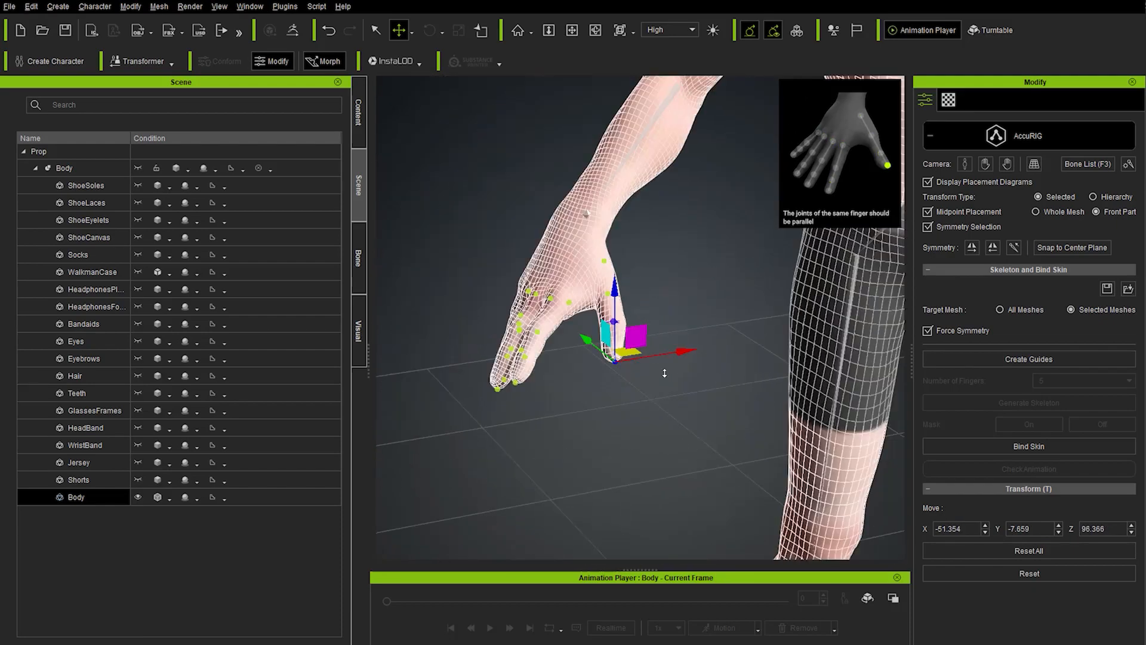
{"action": "middle_click_drag", "start_coordinate": [663, 371], "coordinate": [603, 334]}
{"action": "scroll", "coordinate": [604, 335], "scroll_direction": "up", "scroll_amount": 5}
{"action": "left_click", "coordinate": [548, 326]}
Frame the whole figure again and return the Body mesh to Normal display.
{"action": "key", "text": "Home"}
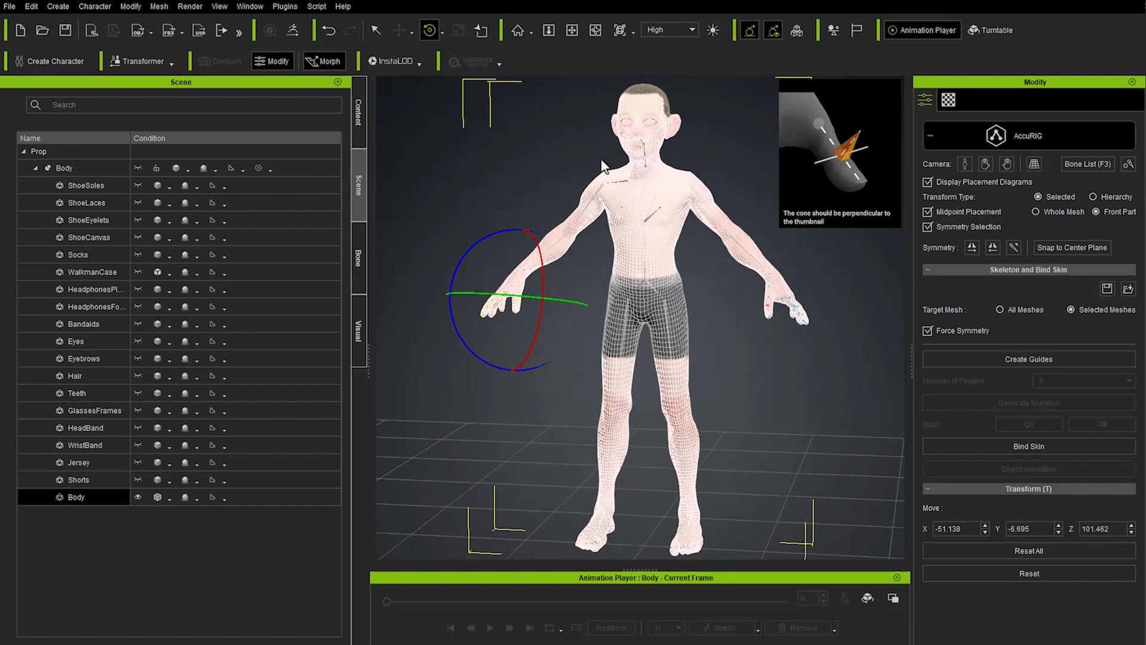
{"action": "left_click", "coordinate": [170, 501]}
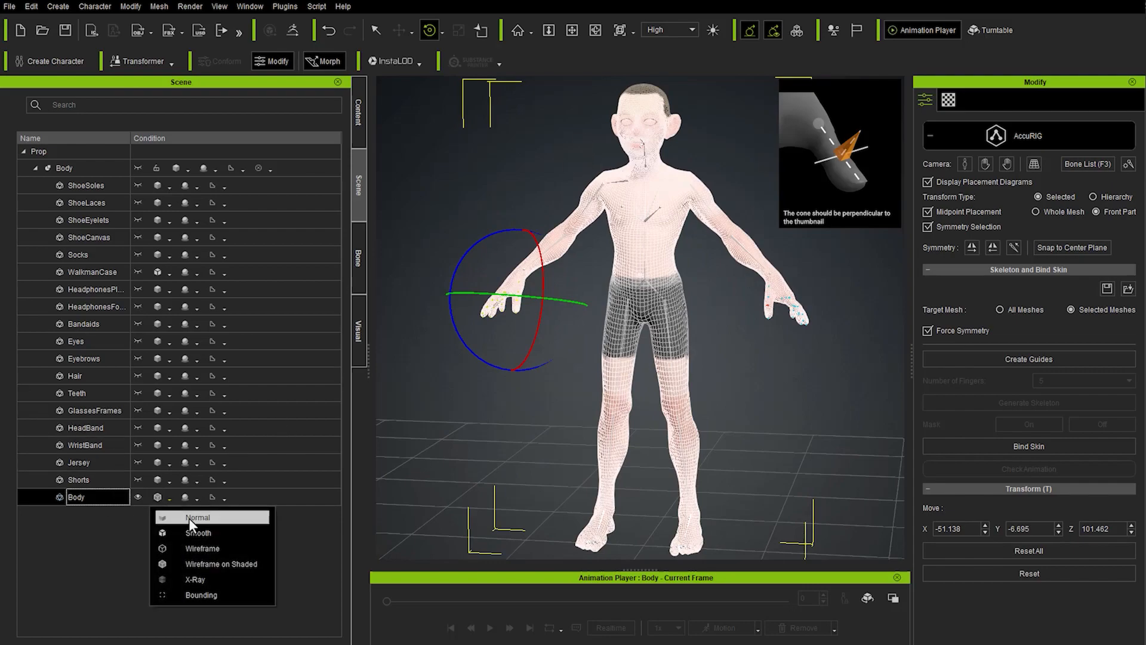
{"action": "left_click", "coordinate": [191, 519]}
{"action": "right_click_drag", "start_coordinate": [773, 410], "coordinate": [777, 376]}
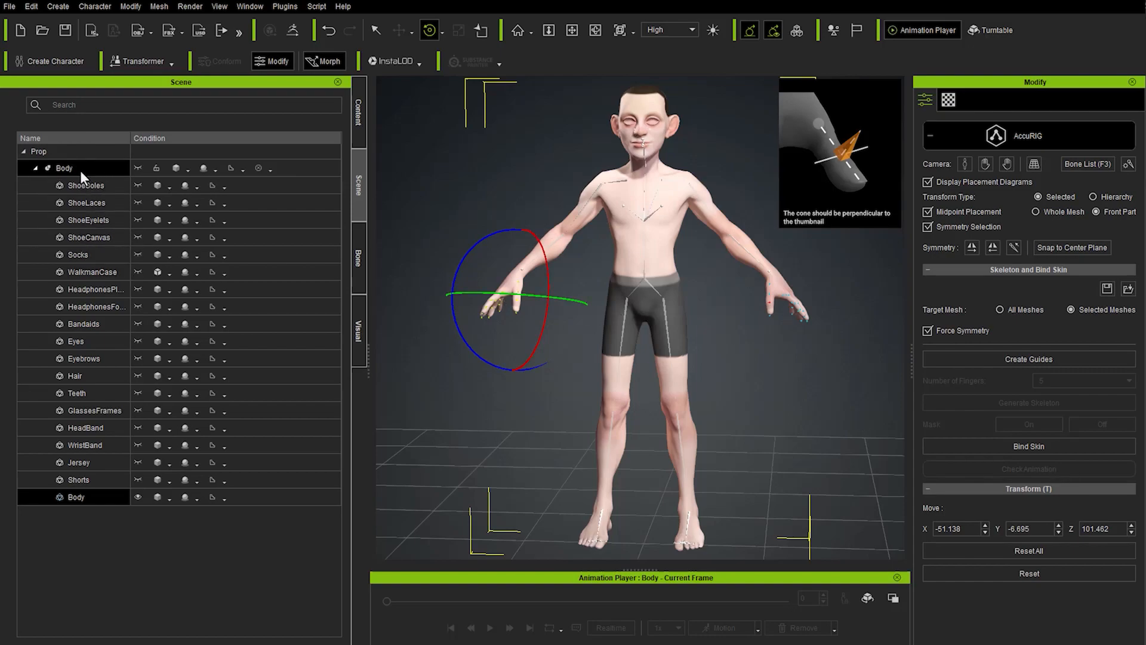
Make all the character's clothing and accessory meshes visible and view them together with the skeleton.
{"action": "left_click", "coordinate": [138, 169]}
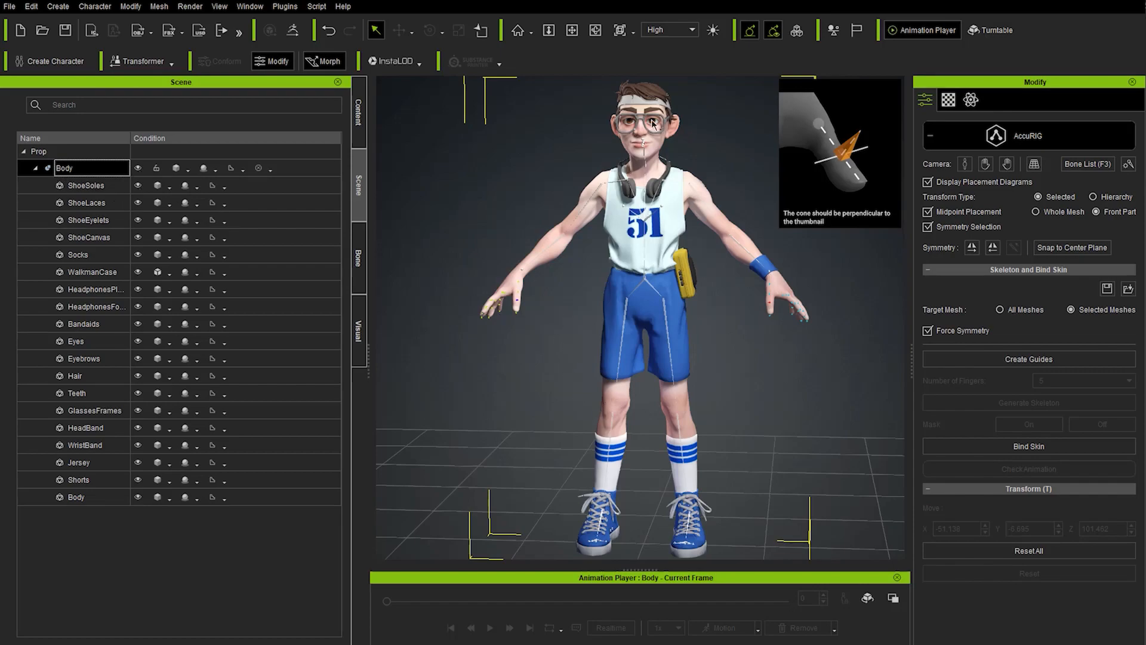
{"action": "right_click_drag", "start_coordinate": [751, 445], "coordinate": [709, 418]}
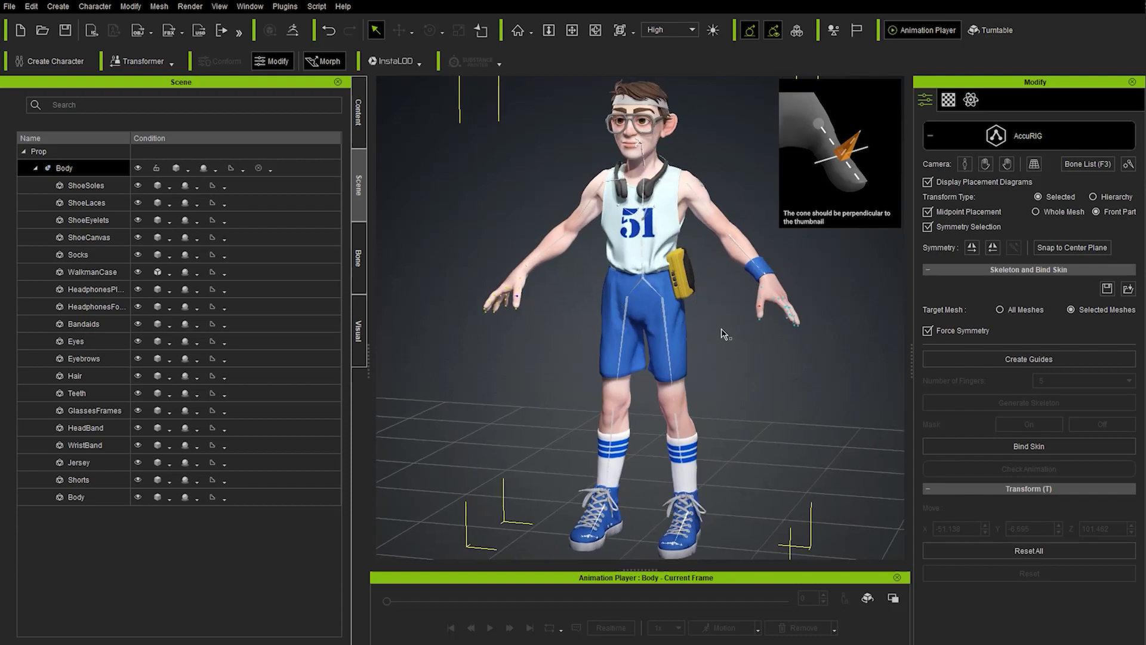
{"action": "right_click_drag", "start_coordinate": [726, 332], "coordinate": [669, 335]}
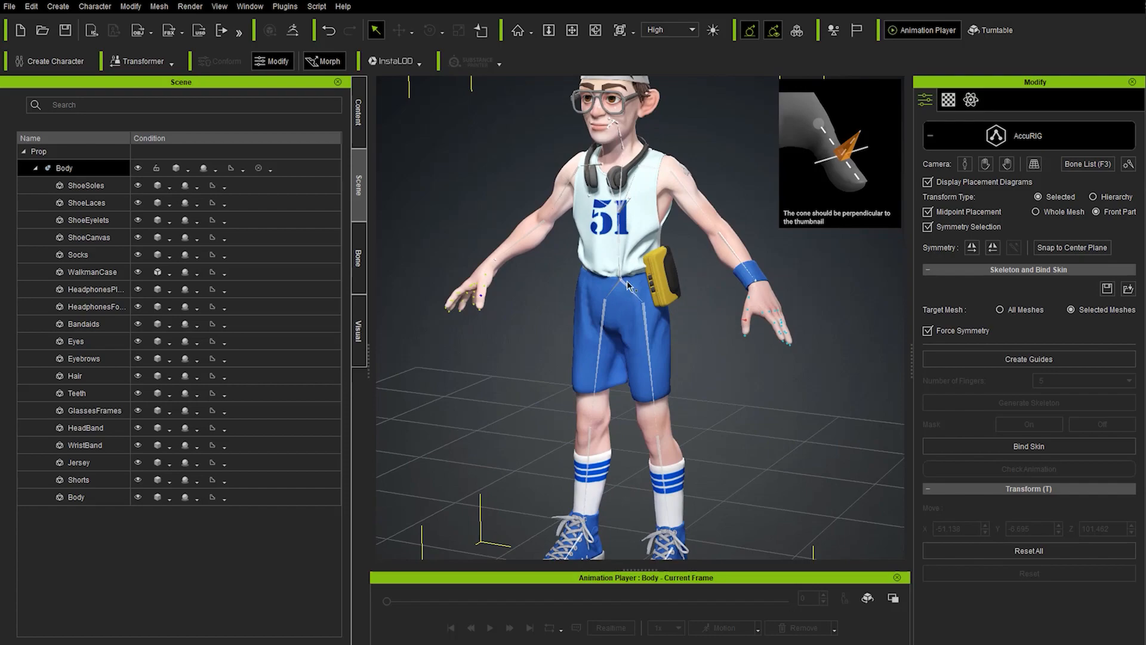
Rotate the rigged character's waist in Edit Pose to see how the Walkman case deforms.
{"action": "right_click_drag", "start_coordinate": [691, 329], "coordinate": [722, 311]}
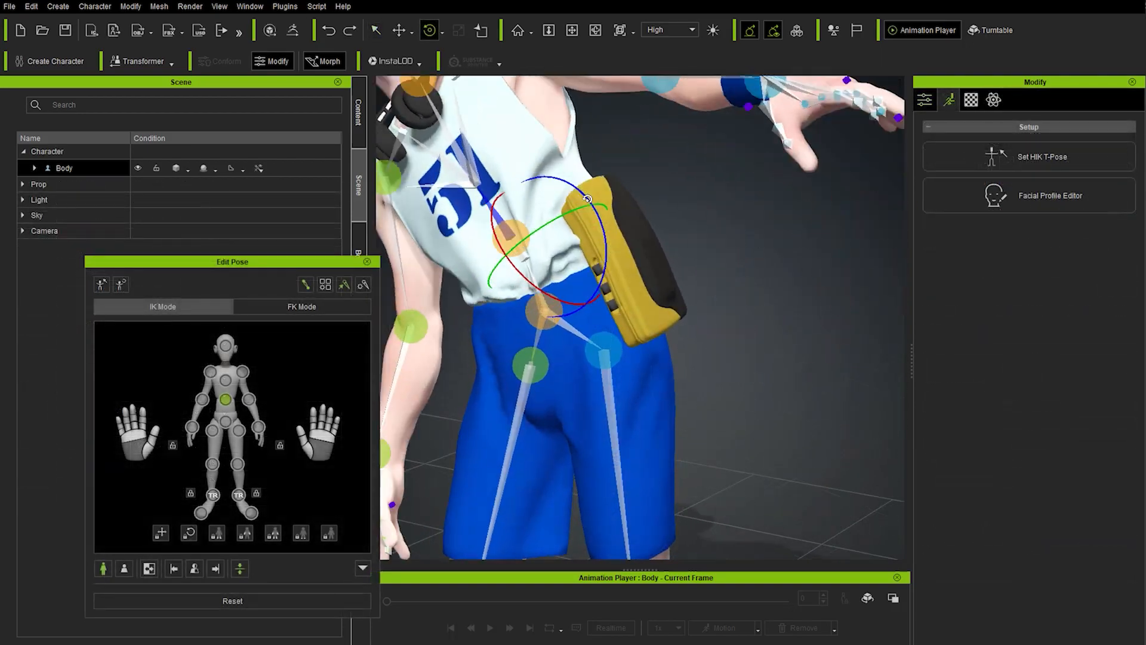
{"action": "left_click_drag", "start_coordinate": [588, 198], "coordinate": [565, 228]}
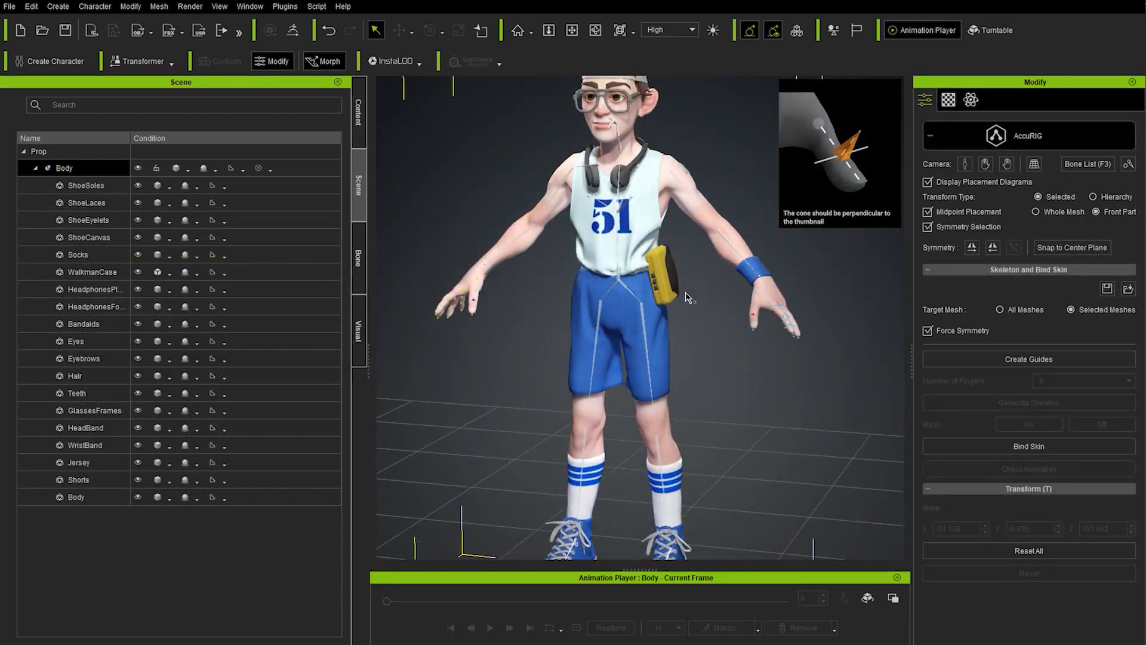
Select every sub-mesh of the prop, from ShoeSoles through Body.
{"action": "left_click_drag", "start_coordinate": [675, 327], "coordinate": [691, 322], "text": "alt"}
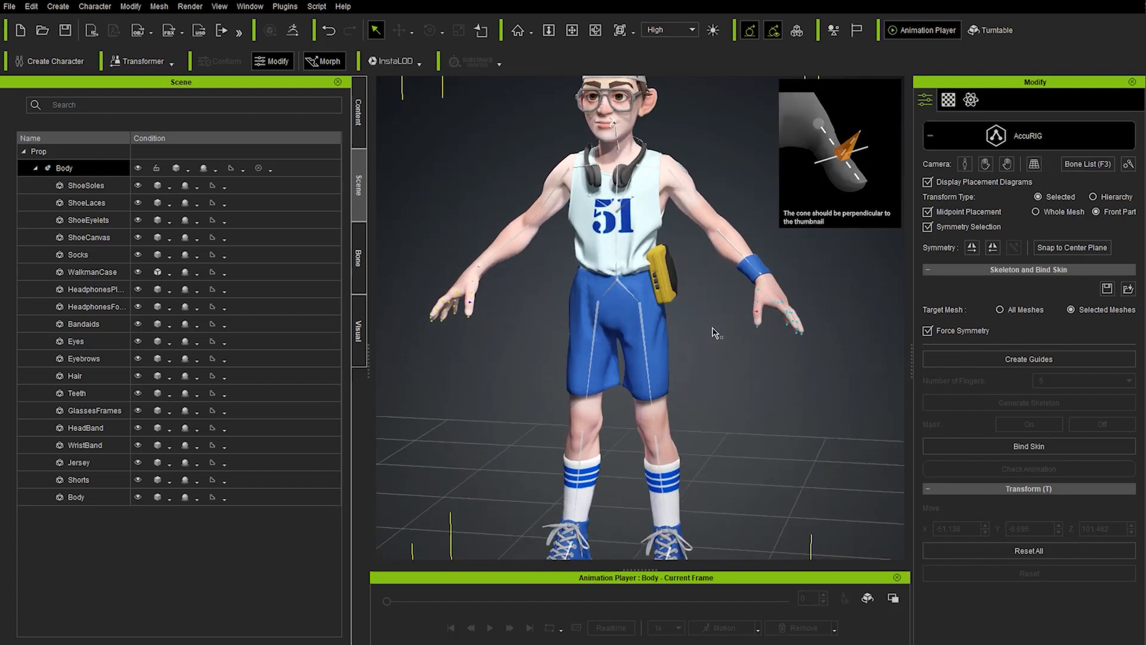
{"action": "left_click_drag", "start_coordinate": [693, 257], "coordinate": [638, 261], "text": "alt"}
{"action": "left_click", "coordinate": [89, 185]}
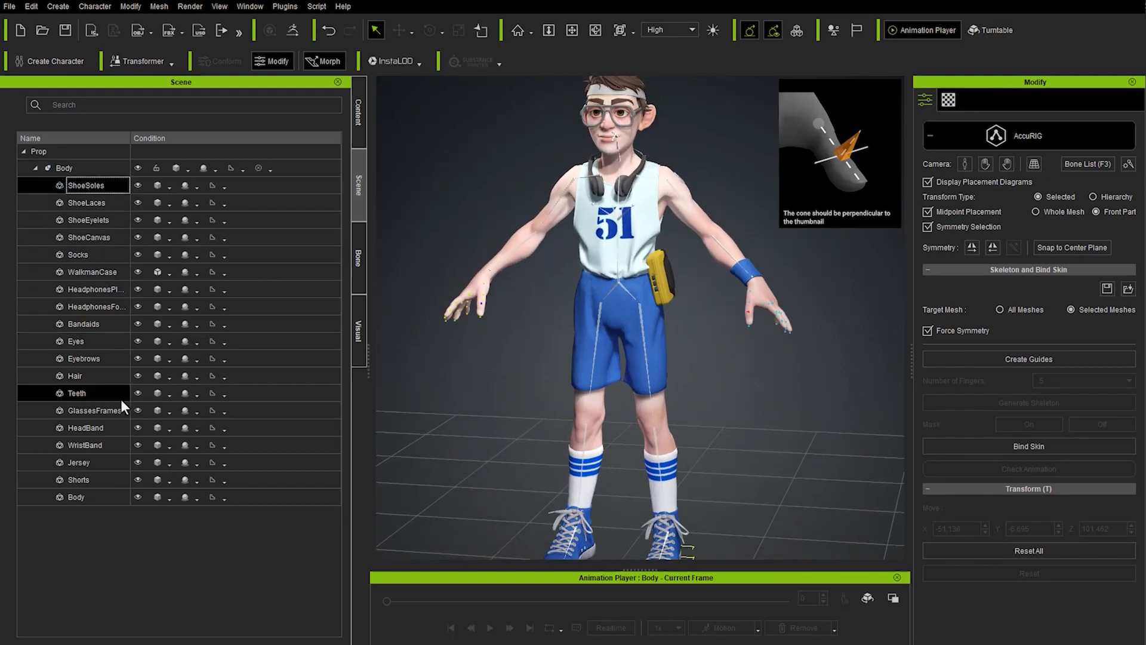
{"action": "left_click", "coordinate": [98, 497], "text": "shift"}
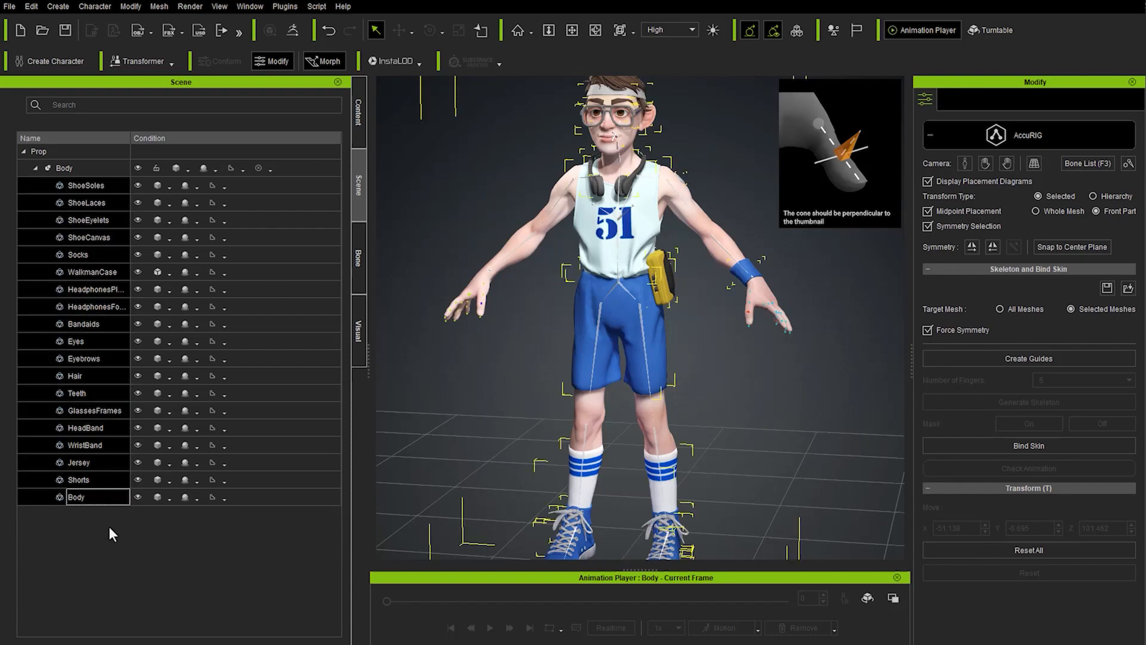
{"action": "middle_click_drag", "start_coordinate": [451, 384], "coordinate": [457, 371]}
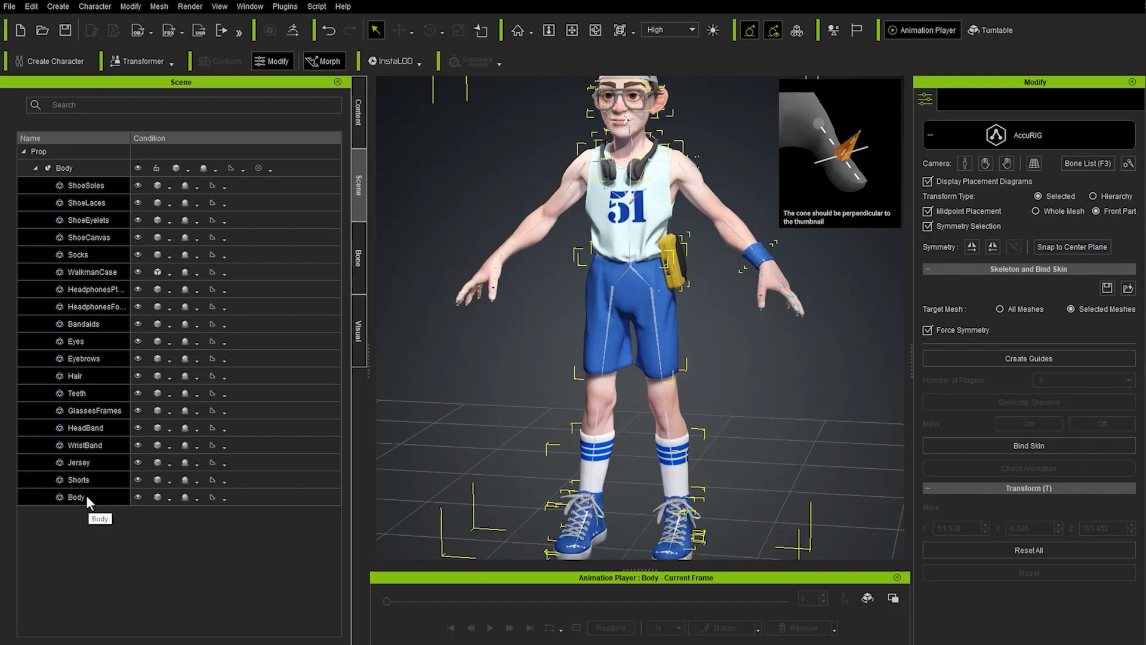
Deselect the HeadBand, GlassesFrames, Teeth, Hair, Eyebrows, Eyes, both headphone meshes and WalkmanCase, keeping the other meshes selected.
{"action": "left_click", "coordinate": [89, 430], "text": "ctrl"}
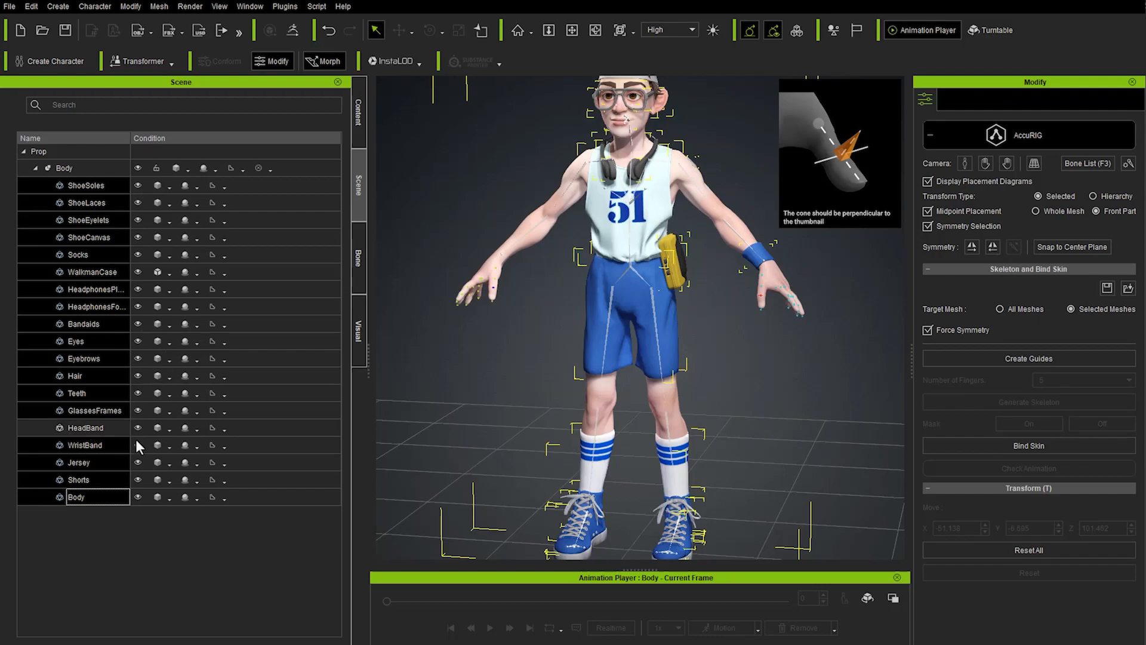
{"action": "left_click", "coordinate": [99, 411], "text": "ctrl"}
{"action": "left_click", "coordinate": [86, 393], "text": "ctrl"}
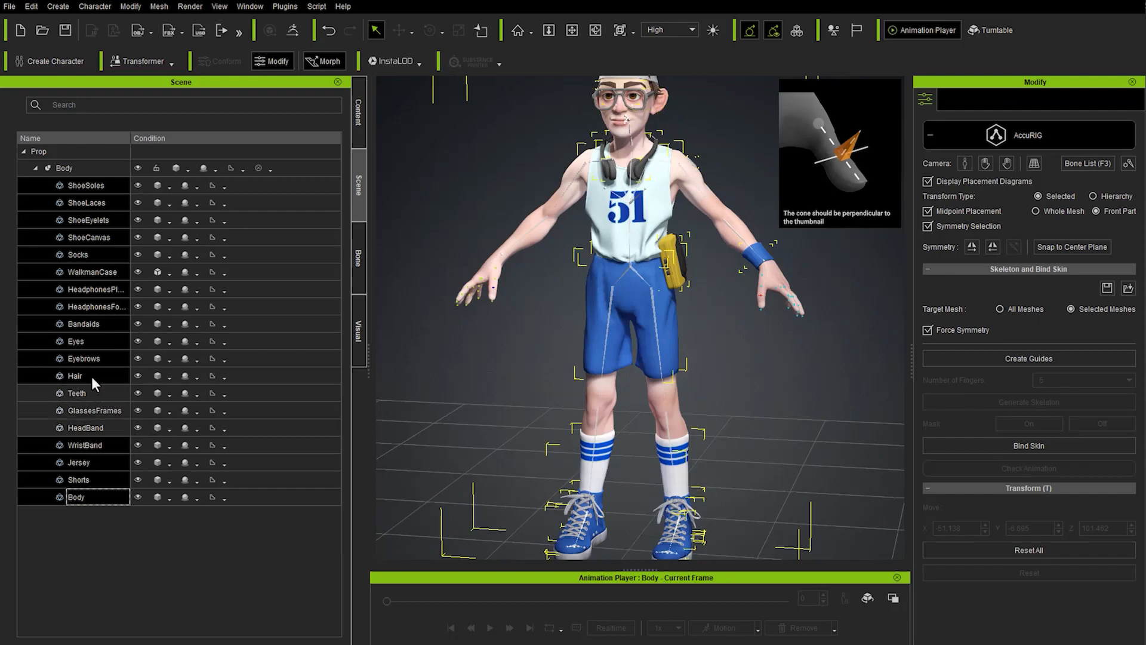
{"action": "left_click", "coordinate": [92, 376], "text": "ctrl"}
{"action": "left_click", "coordinate": [94, 359], "text": "ctrl"}
{"action": "left_click", "coordinate": [87, 341], "text": "ctrl"}
{"action": "left_click", "coordinate": [90, 306], "text": "ctrl"}
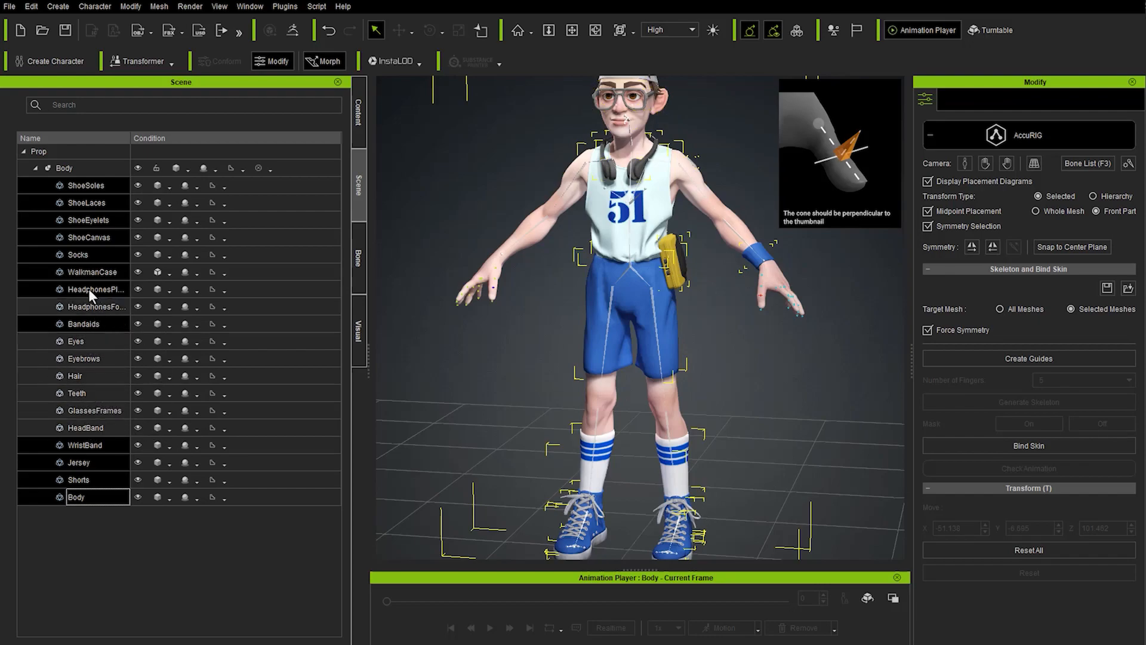
{"action": "left_click", "coordinate": [104, 289], "text": "ctrl"}
{"action": "left_click", "coordinate": [108, 273], "text": "ctrl"}
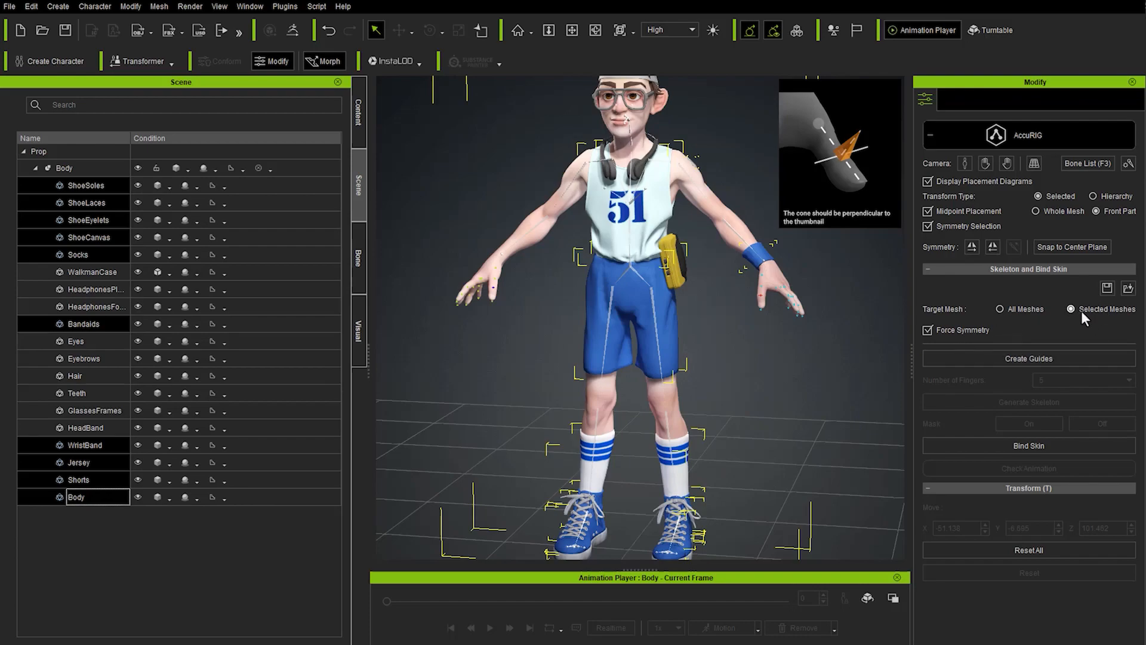
Bind the skin of the selected meshes to the skeleton using the Selected Meshes target.
{"action": "left_click", "coordinate": [1017, 445]}
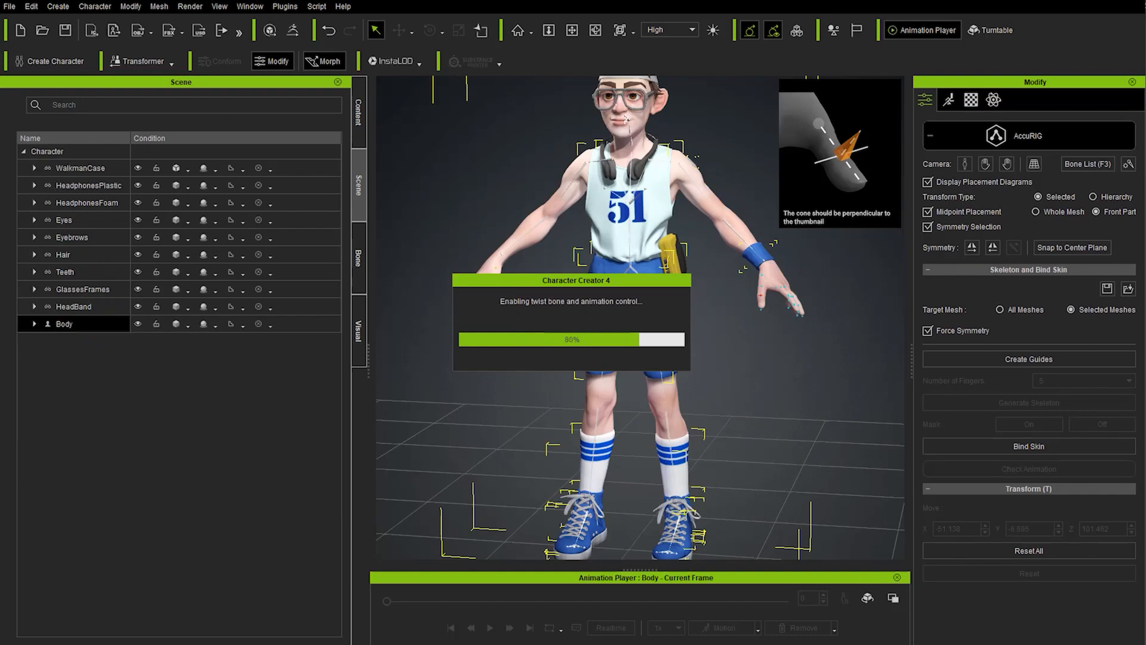
{"action": "right_click_drag", "start_coordinate": [476, 366], "coordinate": [505, 370]}
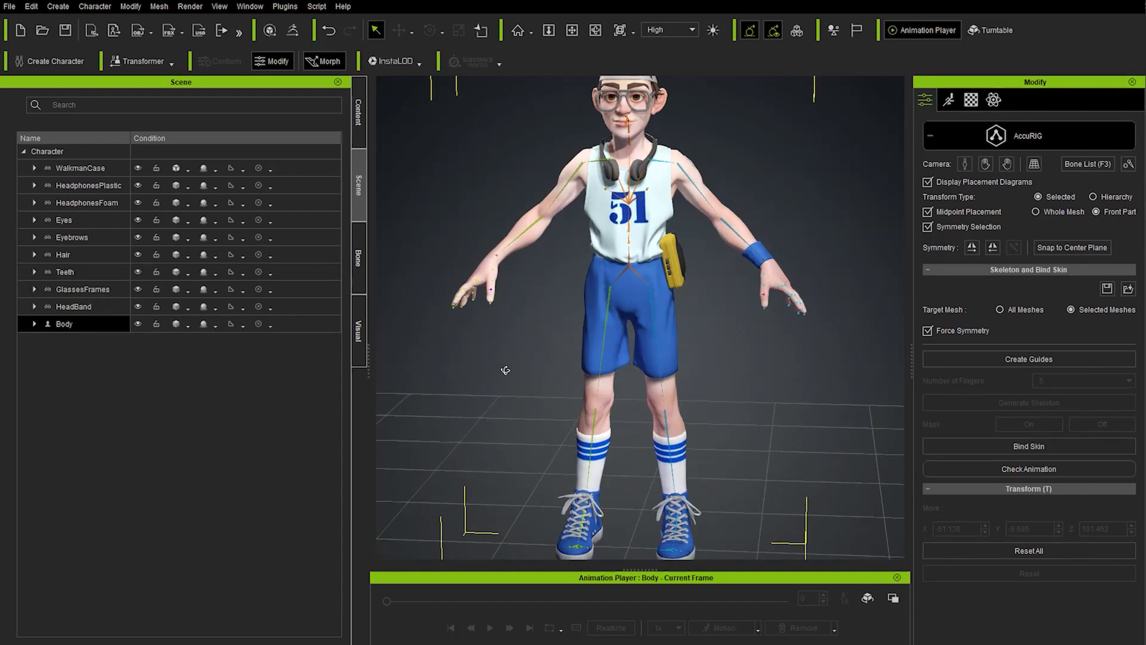
Test the character's rig by checking its animation with a Body Rig calibration motion.
{"action": "left_click", "coordinate": [34, 324]}
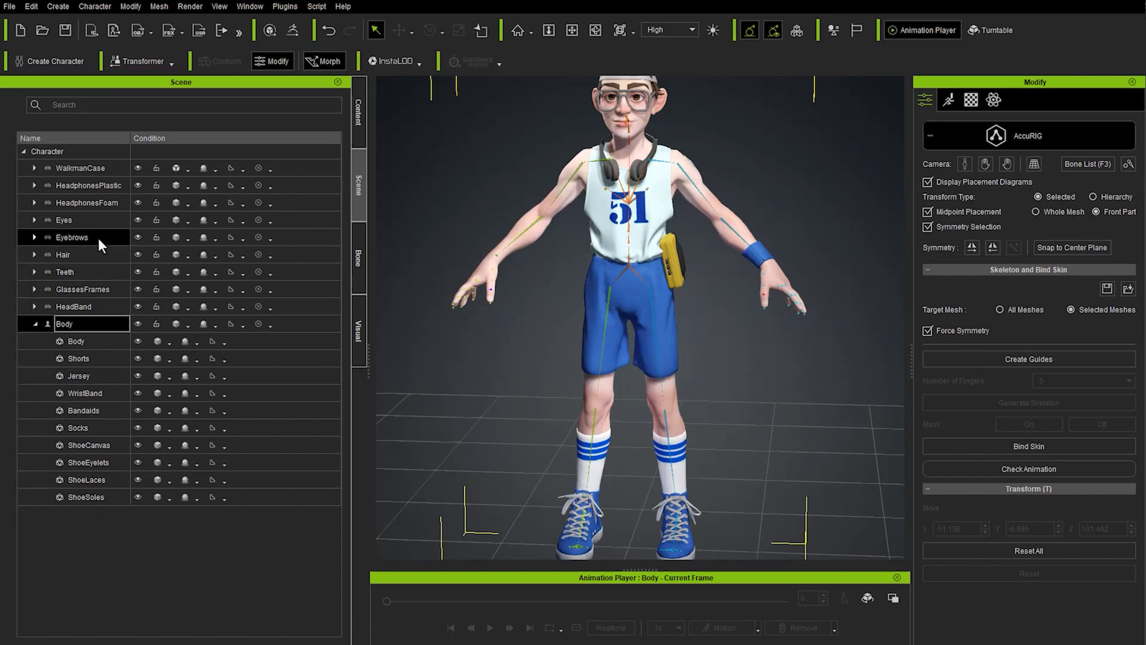
{"action": "left_click", "coordinate": [35, 323]}
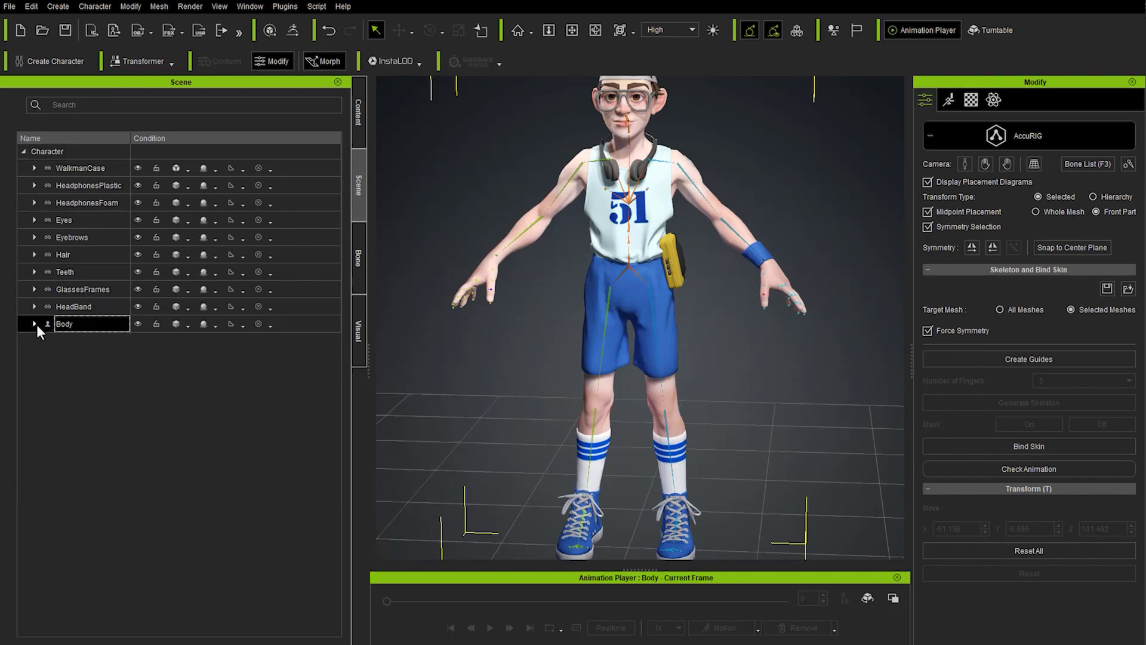
{"action": "left_click", "coordinate": [1030, 468]}
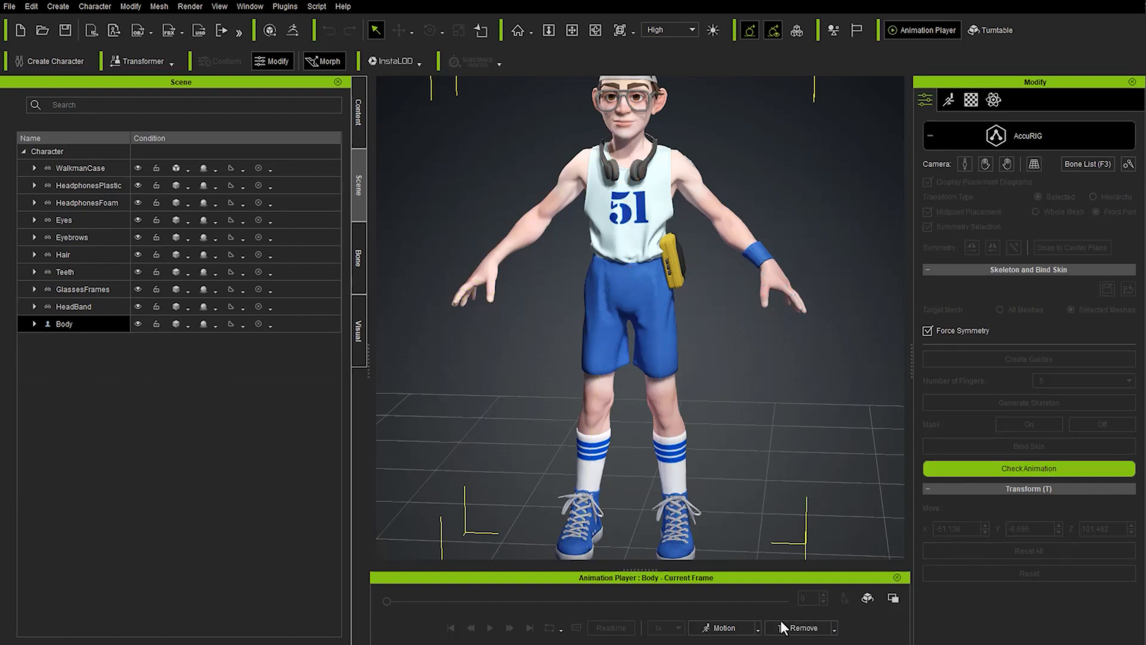
{"action": "left_click", "coordinate": [758, 628]}
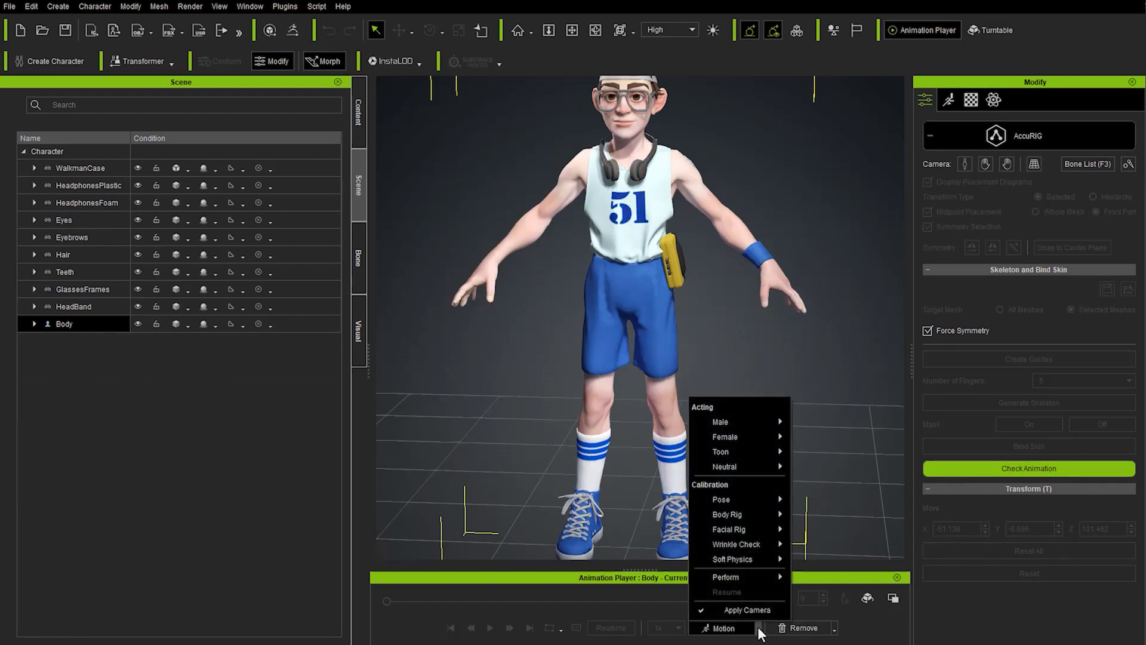
{"action": "left_click", "coordinate": [811, 516]}
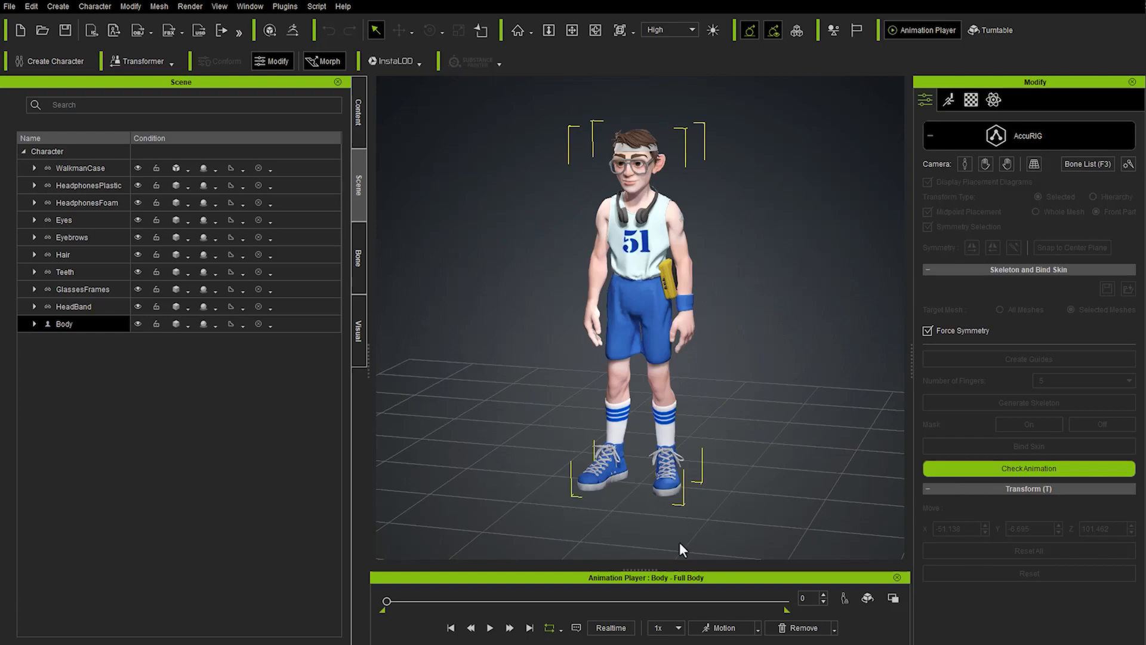
{"action": "mouse_move", "coordinate": [387, 602]}
{"action": "left_mouse_down"}
{"action": "mouse_move", "coordinate": [753, 619]}
{"action": "mouse_move", "coordinate": [366, 603]}
{"action": "left_mouse_up"}
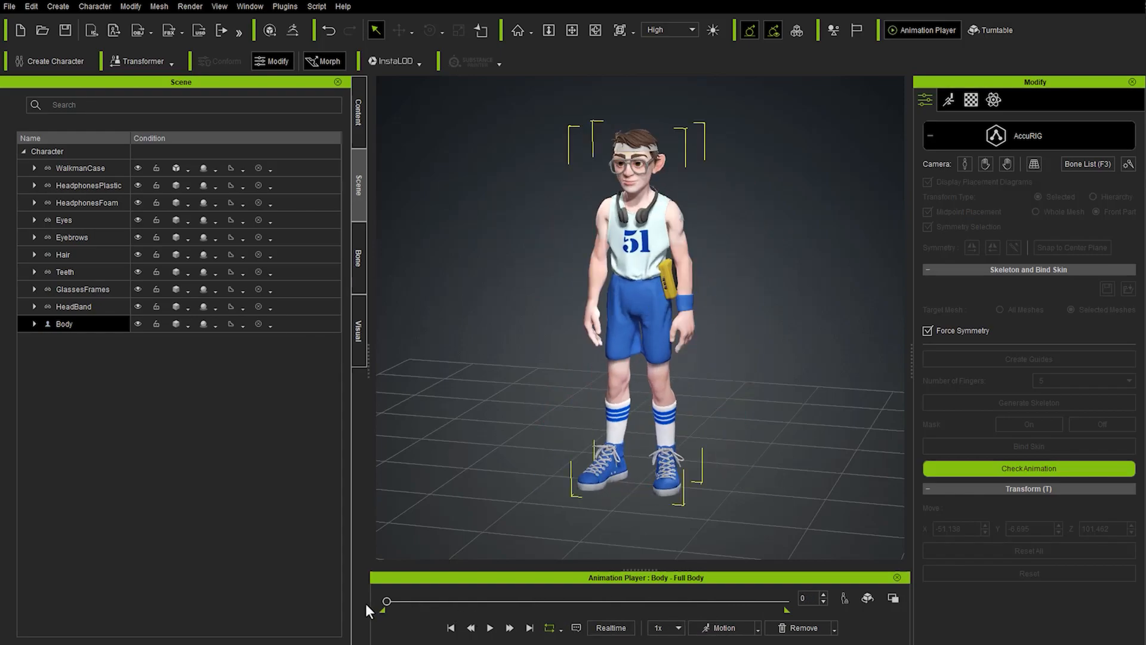
{"action": "left_click", "coordinate": [1033, 469]}
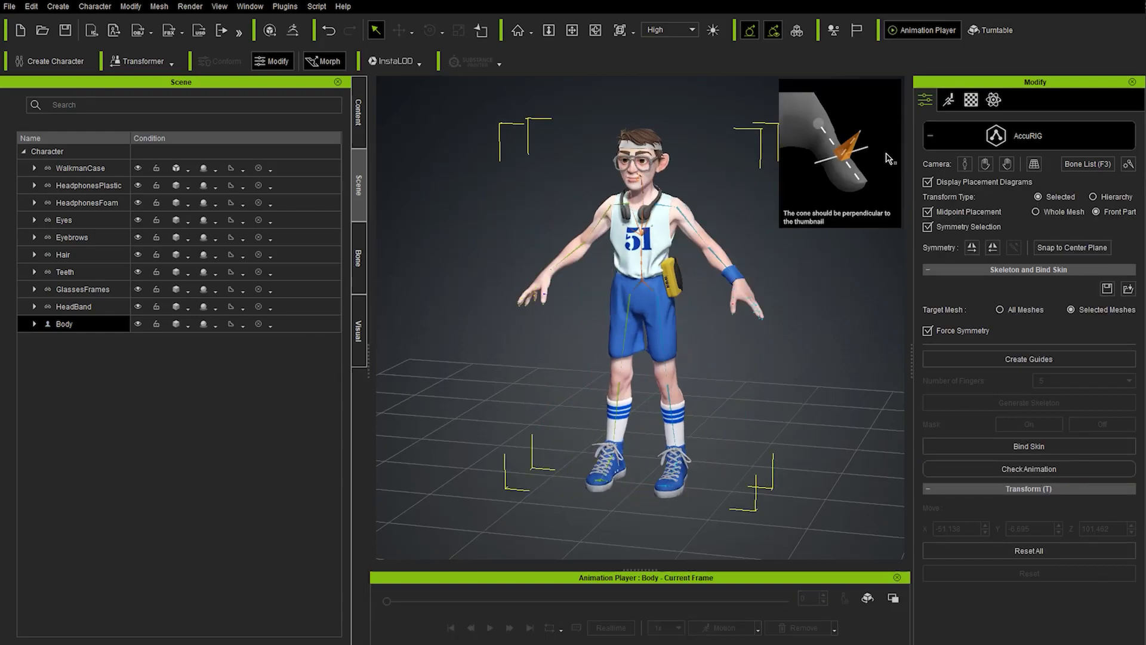
Exit AccuRIG and send all character meshes to ZBrush through GoZ, using the Relink template and the current pose.
{"action": "left_click", "coordinate": [1029, 139]}
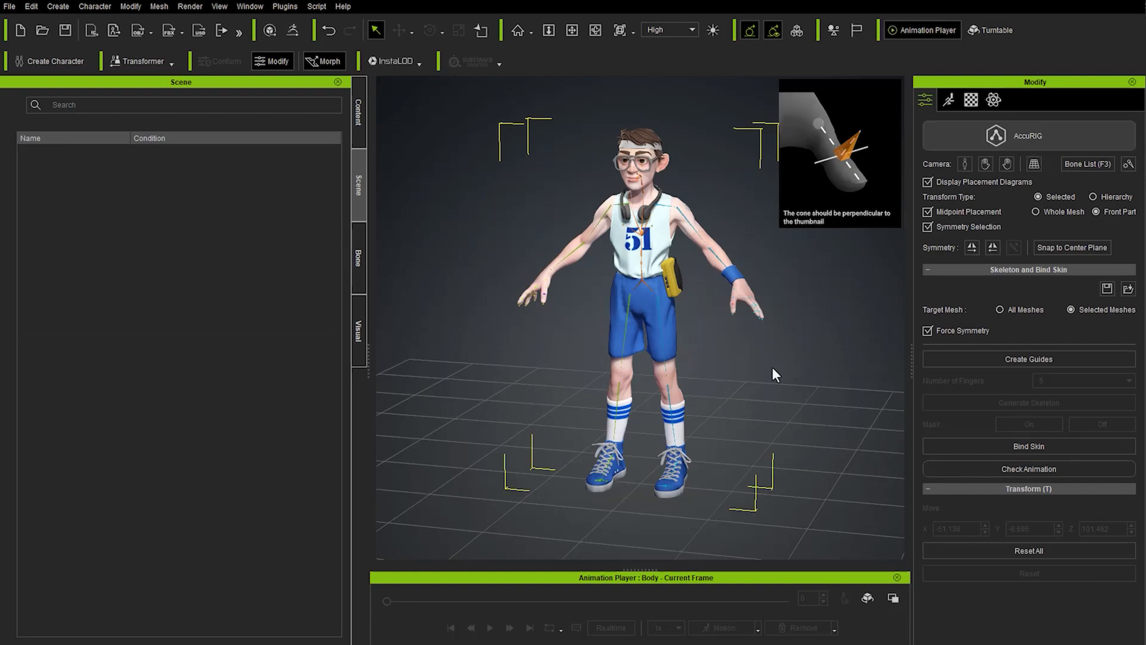
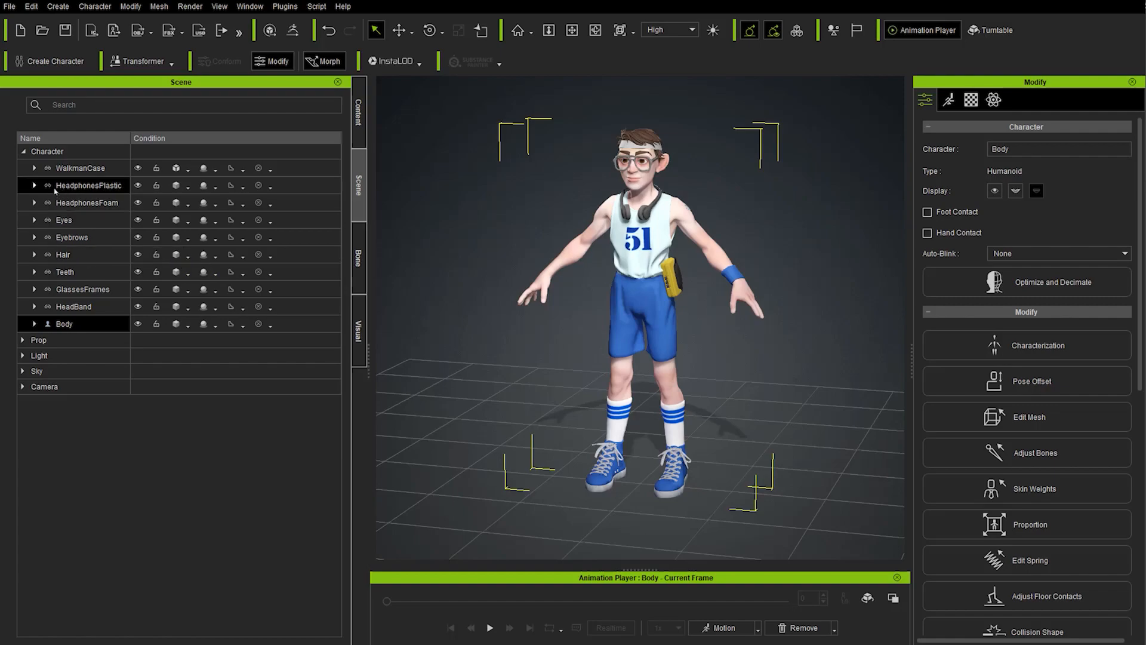
{"action": "left_click", "coordinate": [75, 154]}
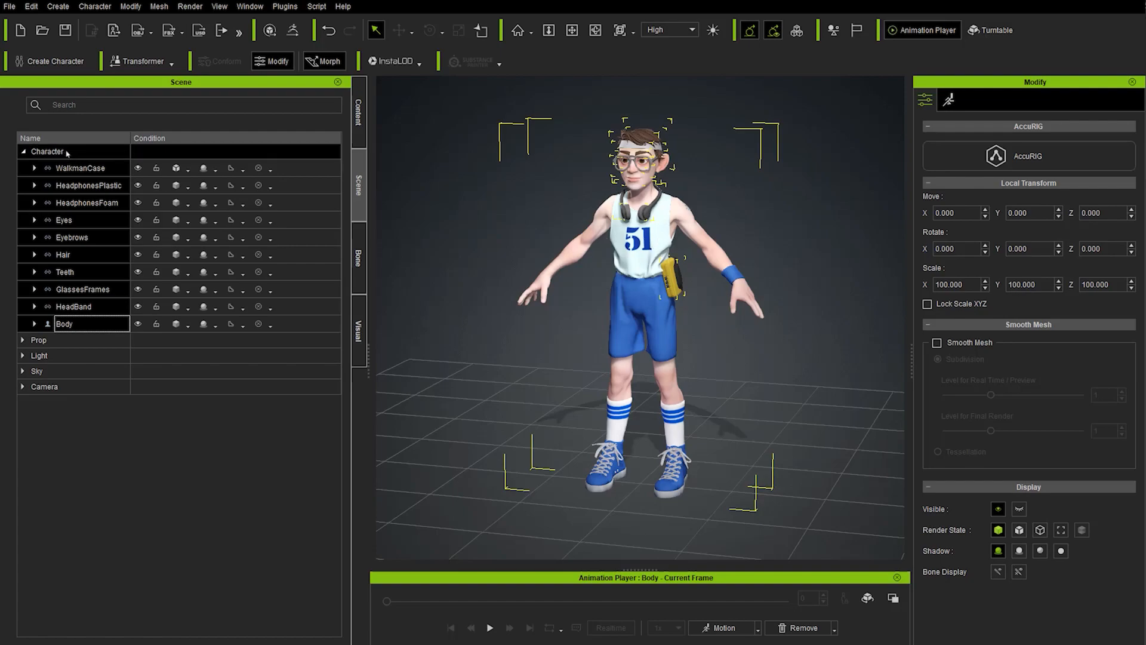
{"action": "left_click", "coordinate": [292, 29]}
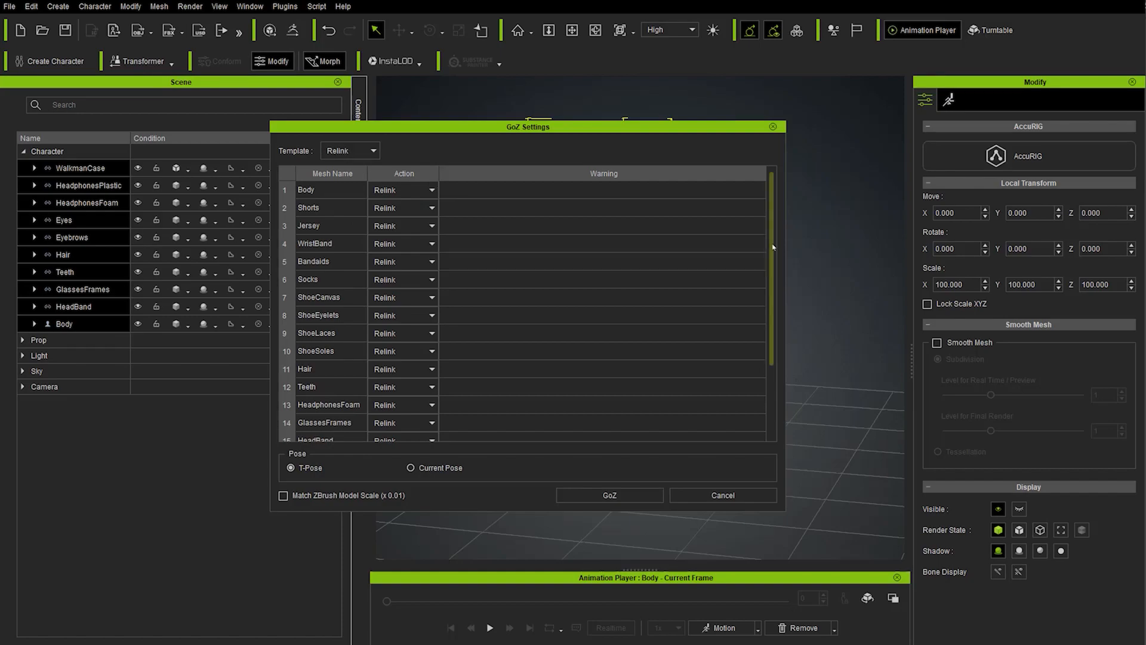
{"action": "scroll", "coordinate": [771, 225], "scroll_direction": "down", "scroll_amount": 2}
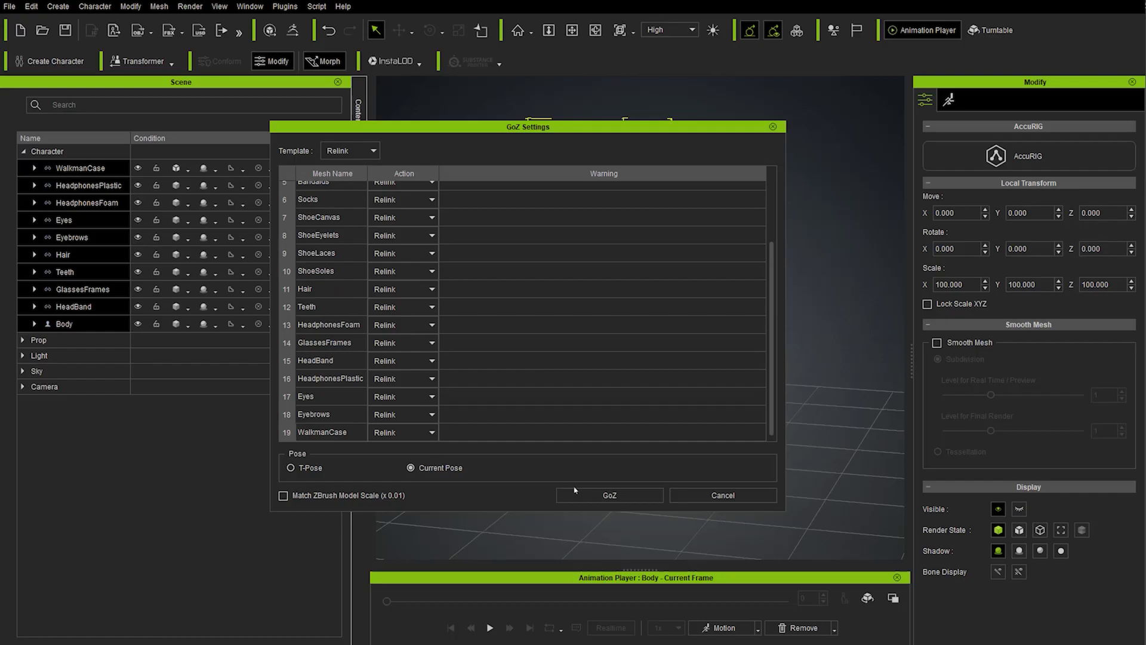
{"action": "left_click", "coordinate": [597, 495]}
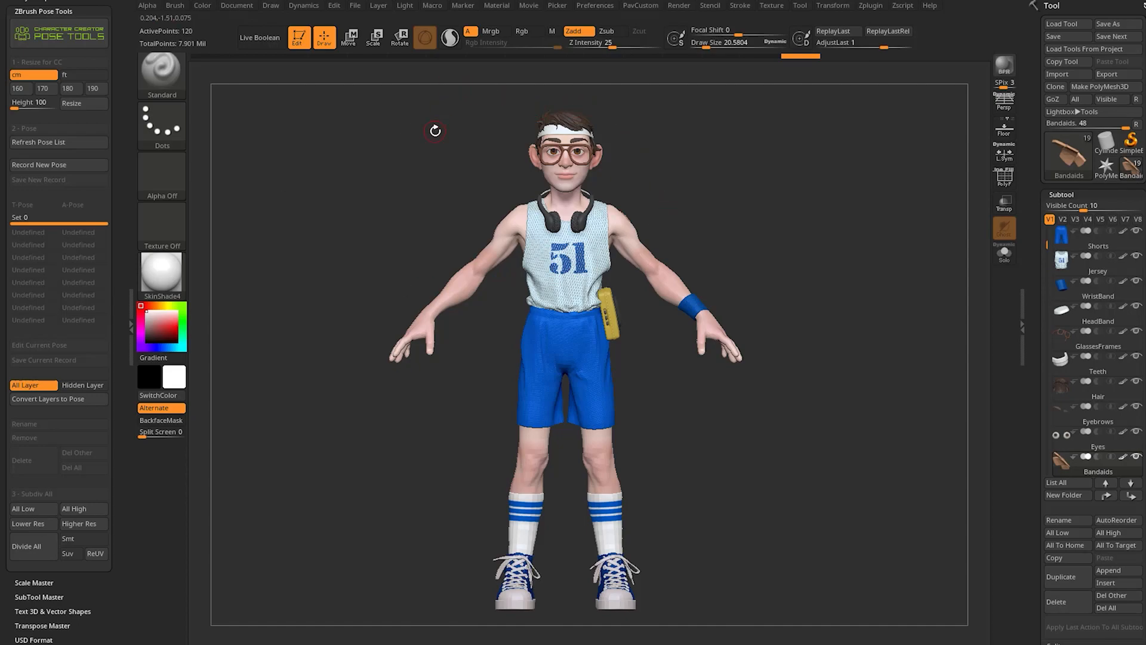
{"action": "left_click", "coordinate": [354, 7]}
{"action": "left_click", "coordinate": [385, 40]}
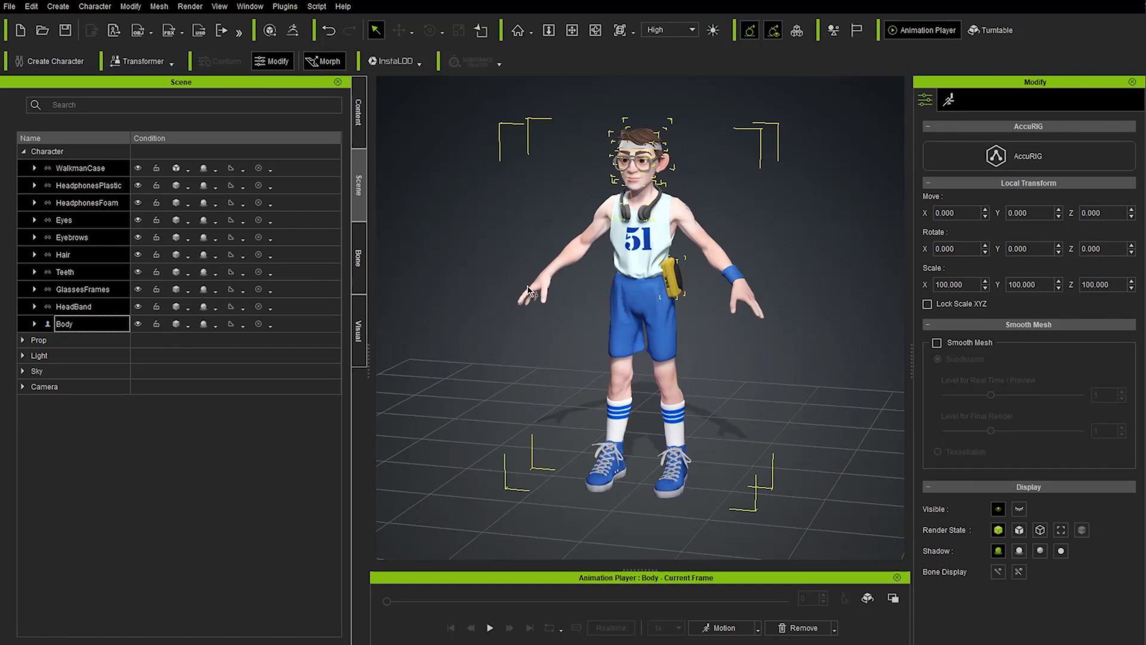
{"action": "left_click", "coordinate": [10, 7]}
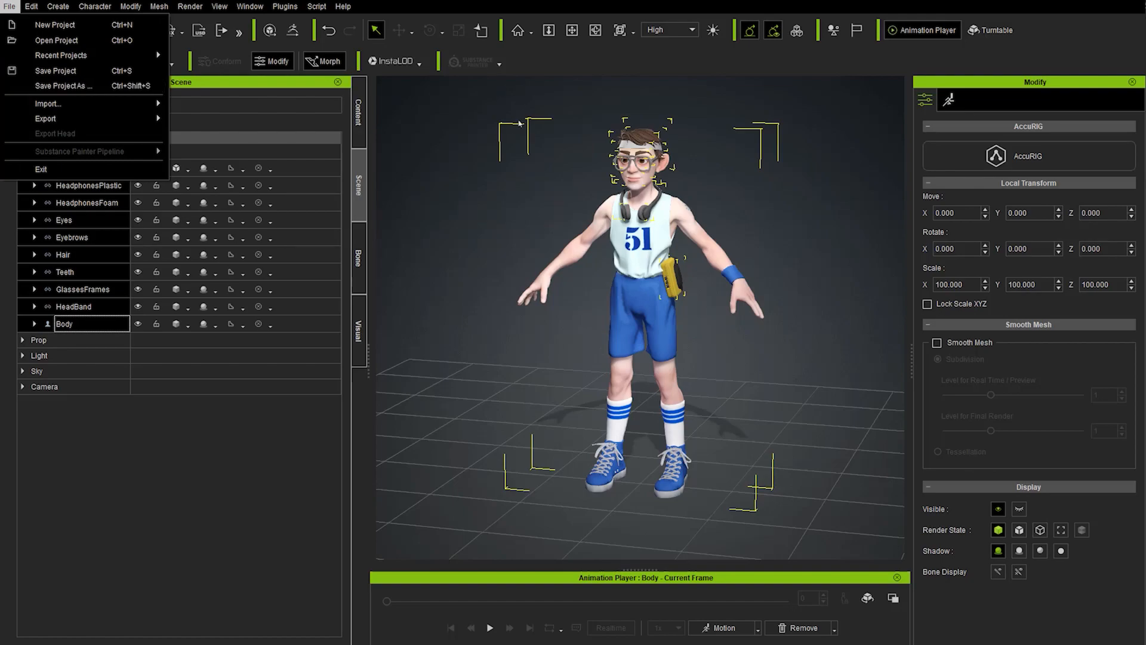
{"action": "left_click", "coordinate": [371, 104]}
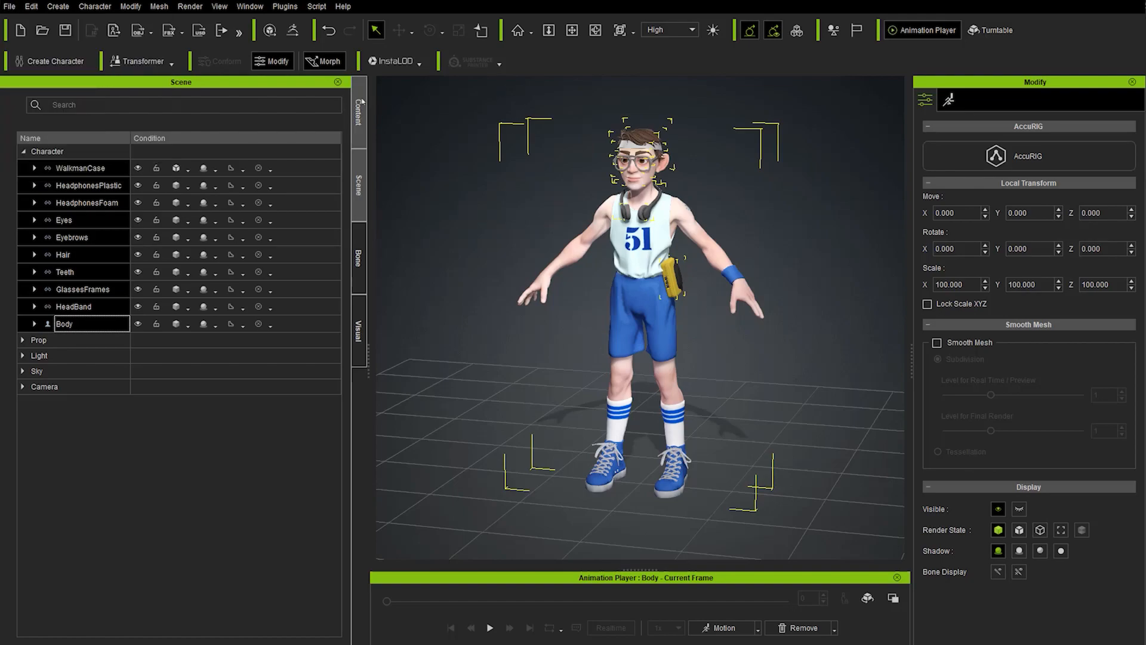
Save the project to the custom content library as CC_BasketballPav and show it in the CC Project folder.
{"action": "left_click", "coordinate": [359, 107]}
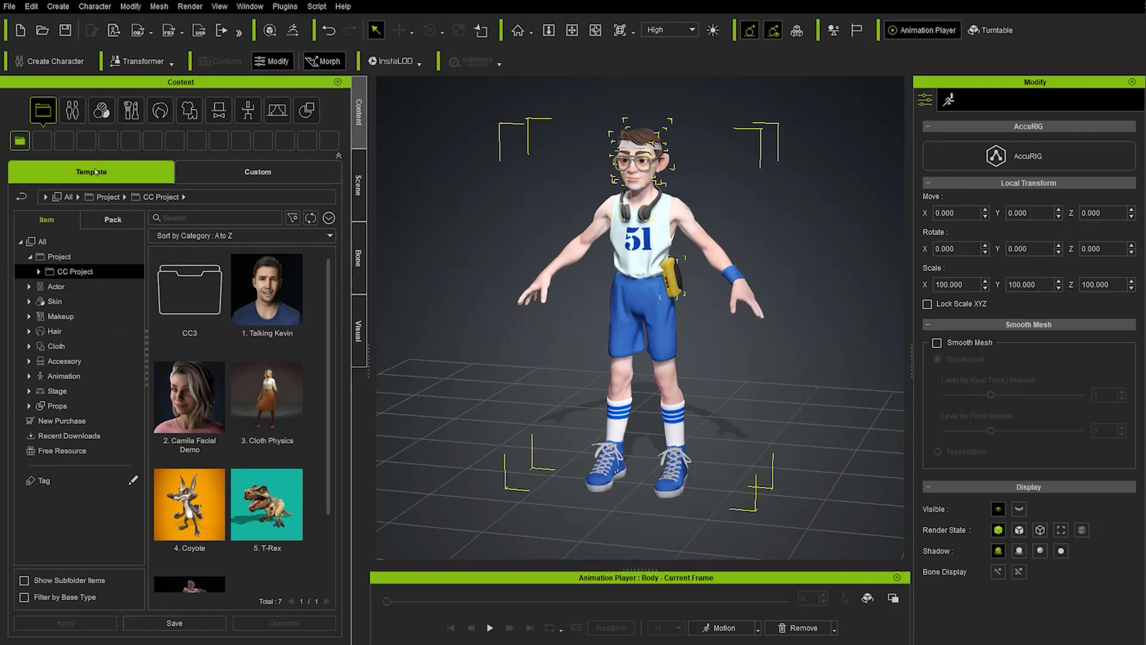
{"action": "left_click", "coordinate": [246, 174]}
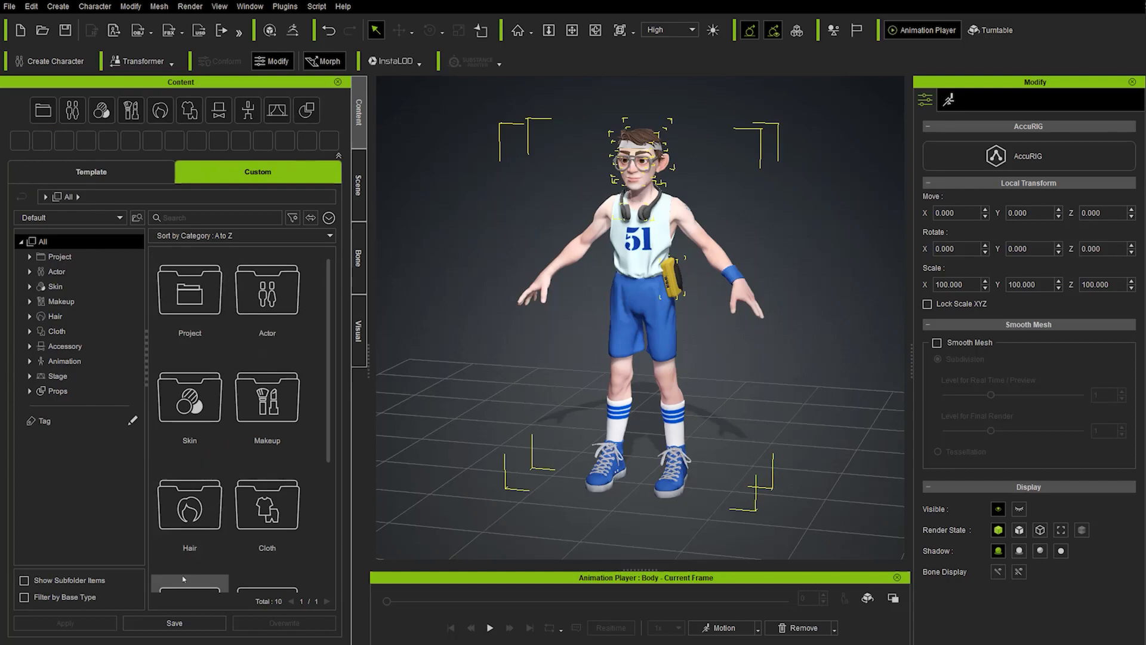
{"action": "left_click", "coordinate": [174, 623]}
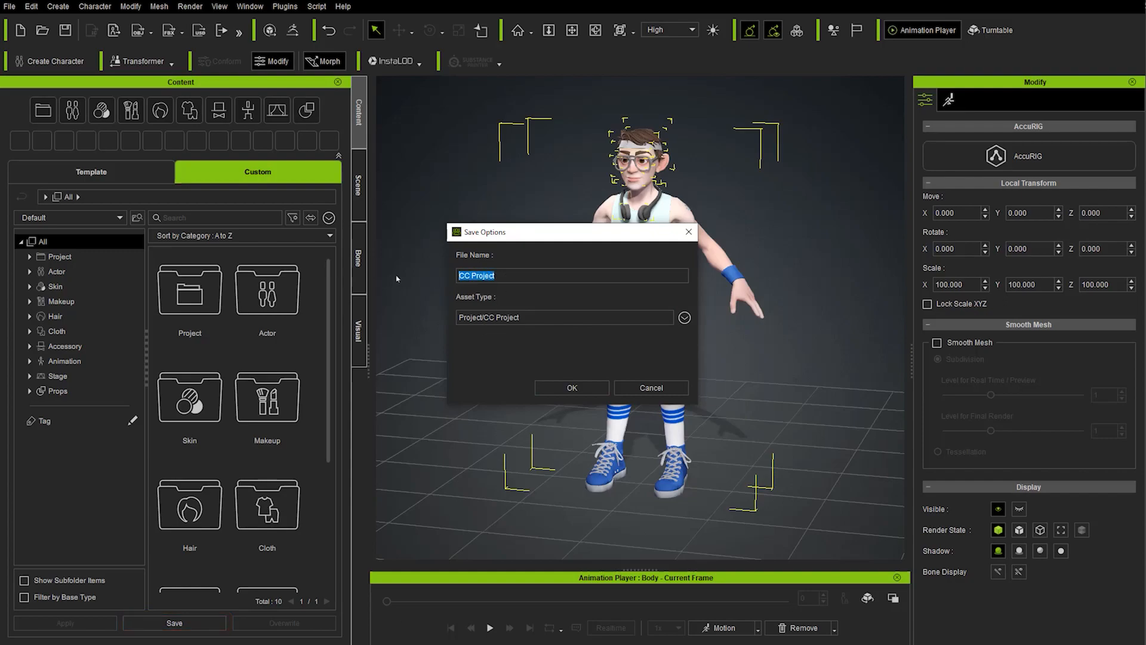
{"action": "type", "text": "CC_BasketballPav"}
{"action": "left_click", "coordinate": [545, 385]}
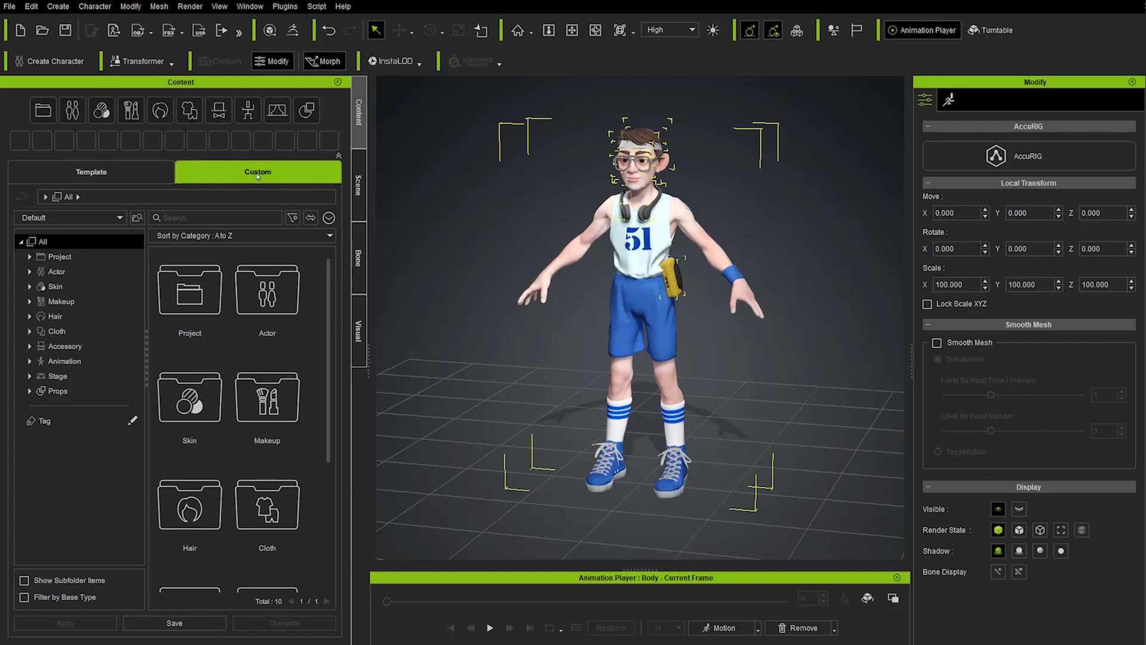
{"action": "left_click", "coordinate": [30, 257]}
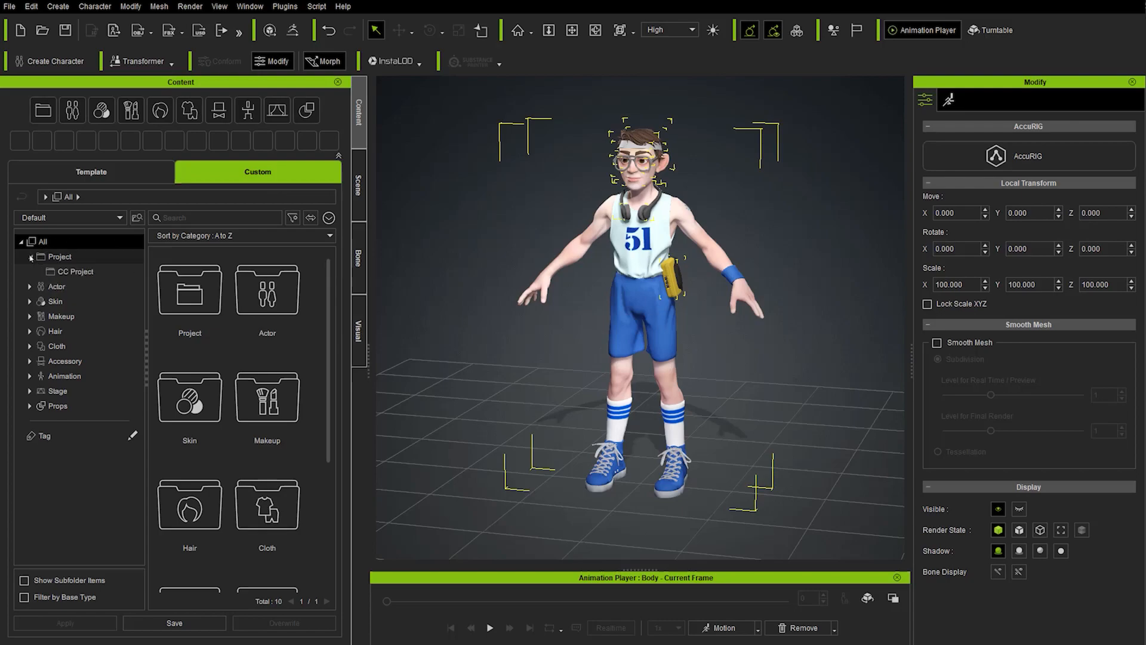
{"action": "left_click", "coordinate": [66, 271]}
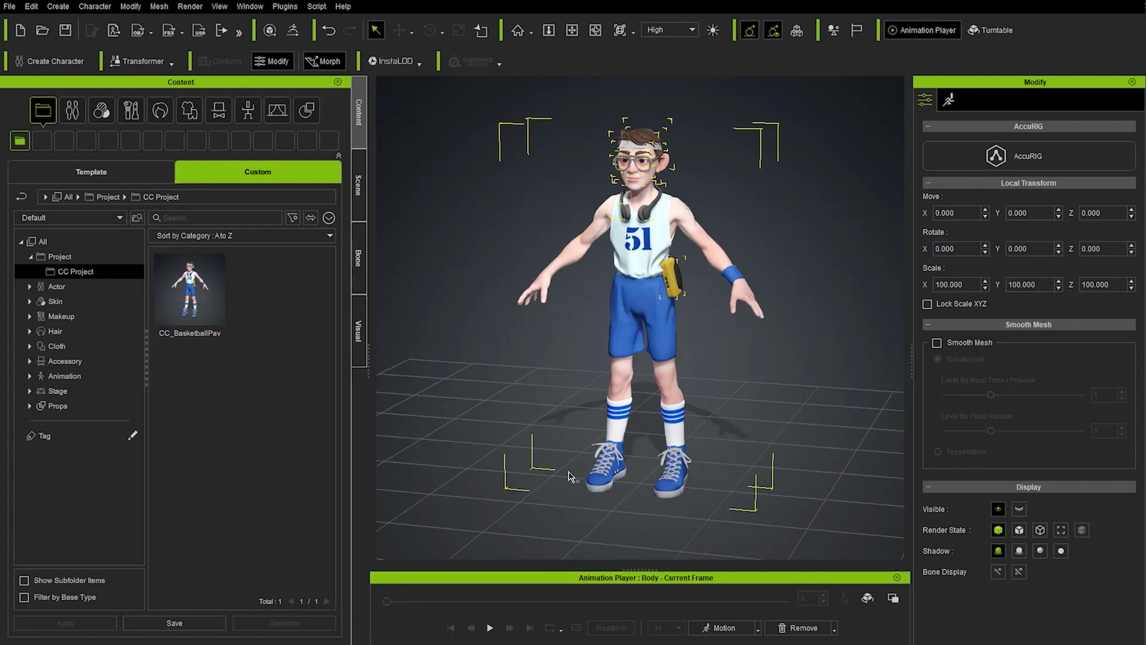
{"action": "left_click", "coordinate": [174, 623]}
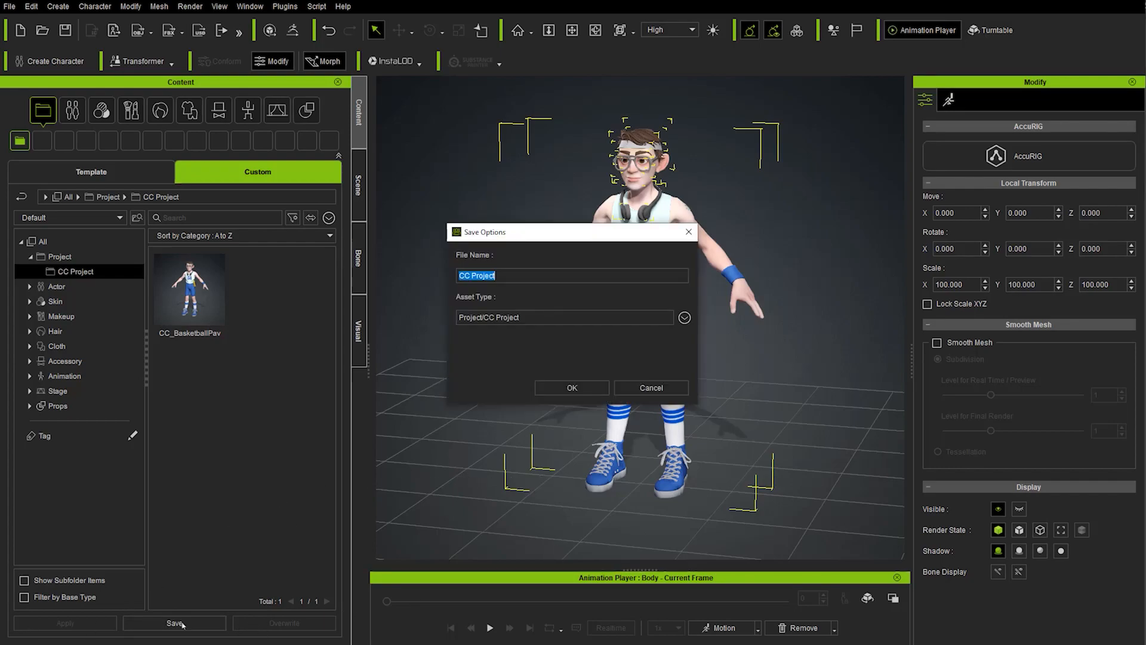
{"action": "left_click", "coordinate": [689, 232]}
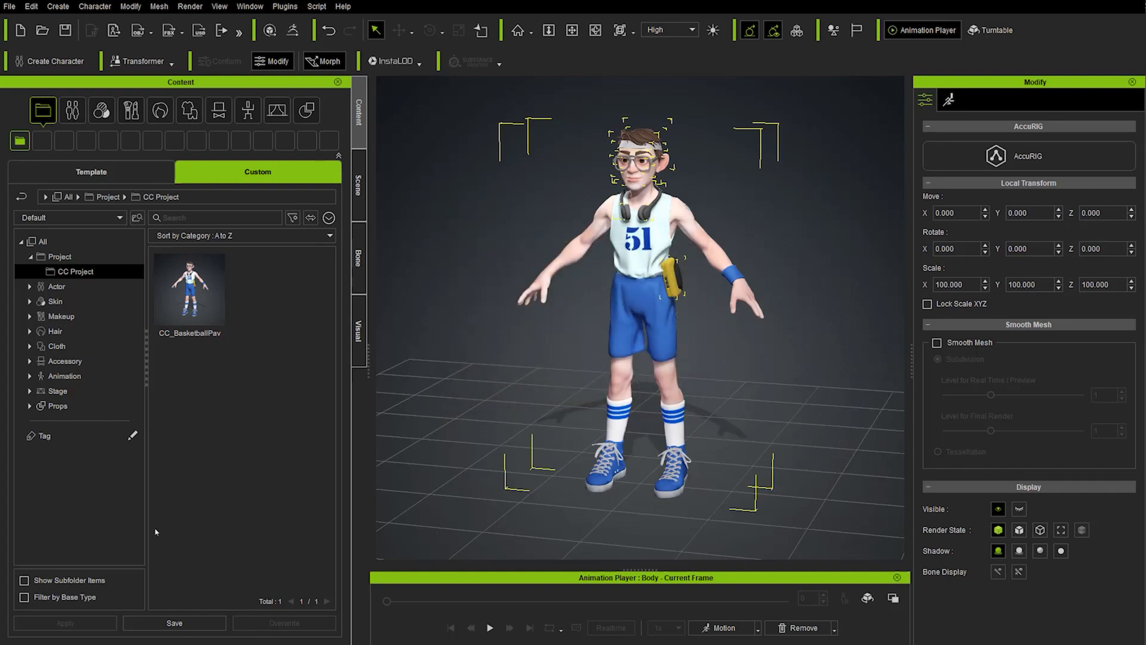
{"action": "left_click", "coordinate": [10, 6]}
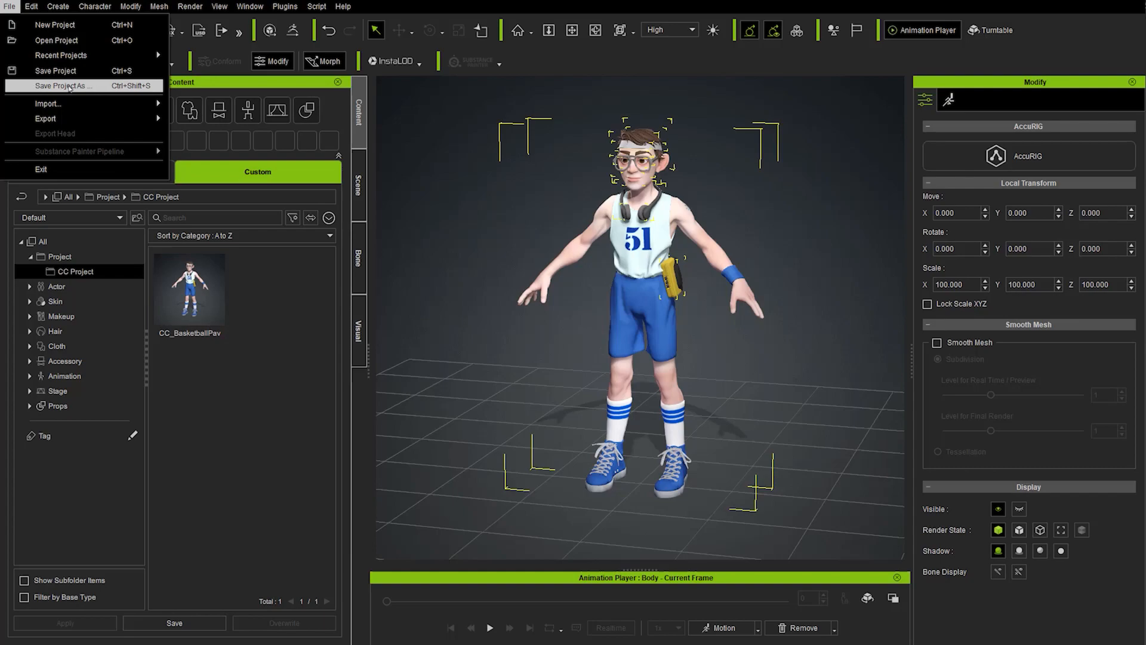
{"action": "left_click", "coordinate": [765, 216]}
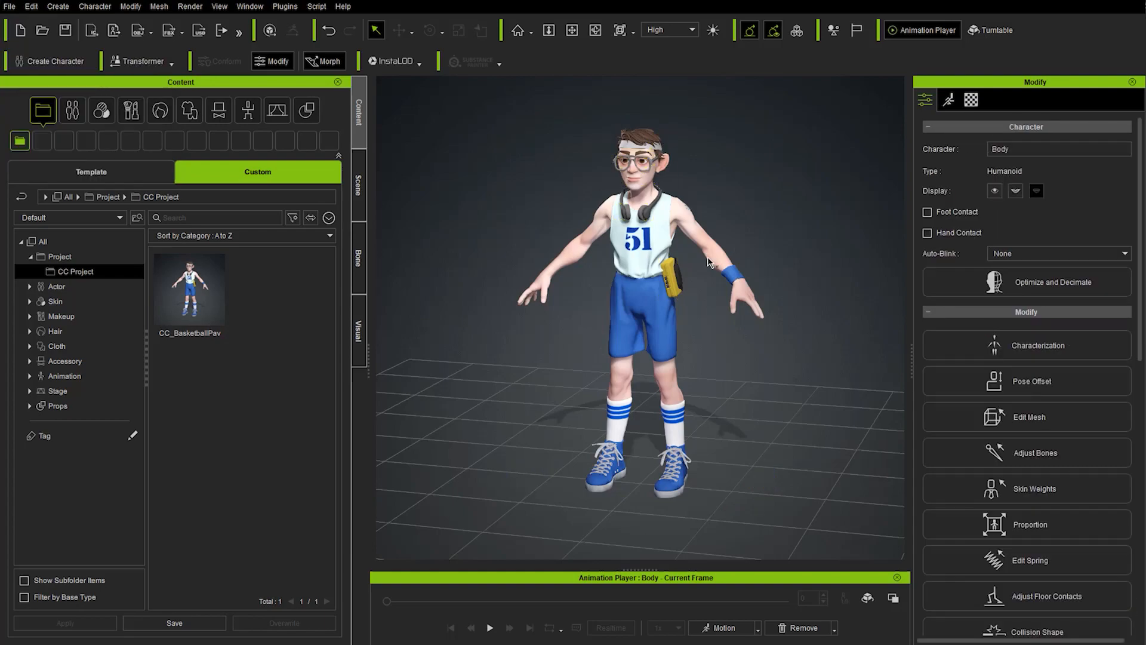
Frame the character's upper body and overwrite the CC_BasketballPav library item with this closer view.
{"action": "scroll", "coordinate": [511, 169], "scroll_direction": "up", "scroll_amount": 3}
{"action": "scroll", "coordinate": [634, 260], "scroll_direction": "up", "scroll_amount": 3}
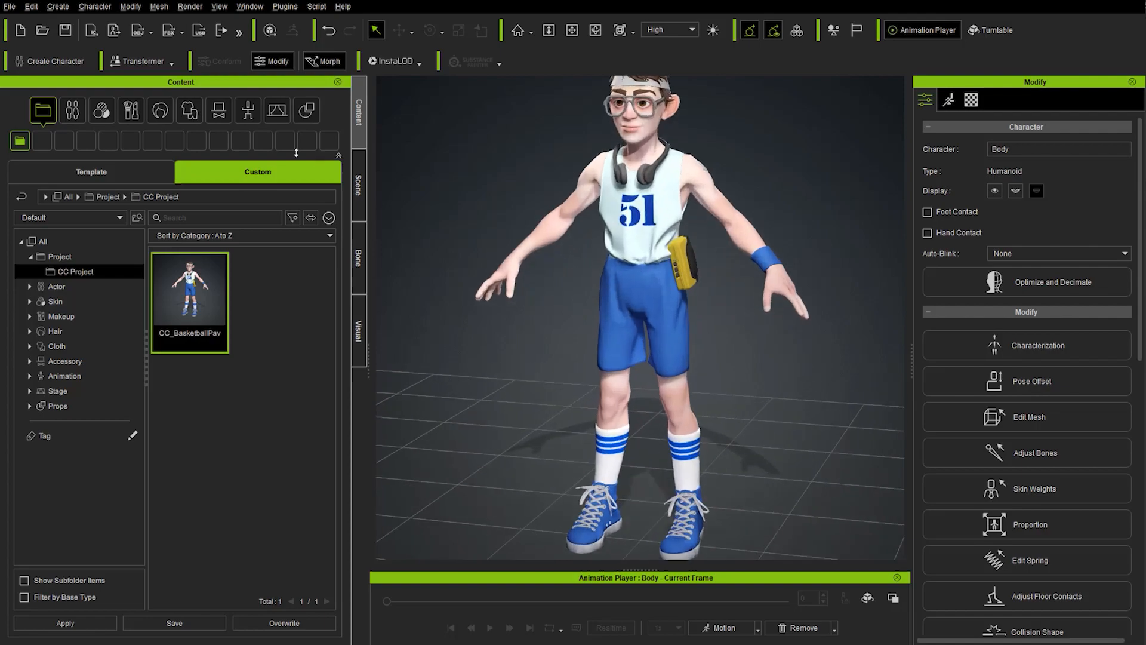
{"action": "scroll", "coordinate": [599, 109], "scroll_direction": "up", "scroll_amount": 2}
{"action": "middle_click_drag", "start_coordinate": [598, 108], "coordinate": [605, 252]}
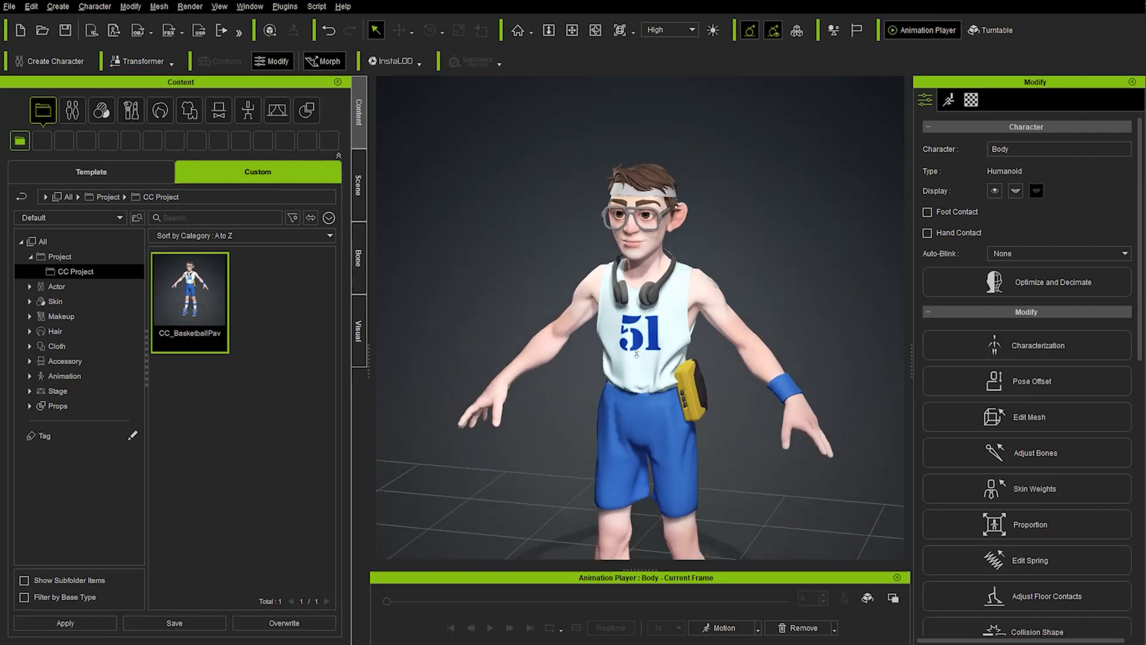
{"action": "scroll", "coordinate": [606, 253], "scroll_direction": "up", "scroll_amount": 2}
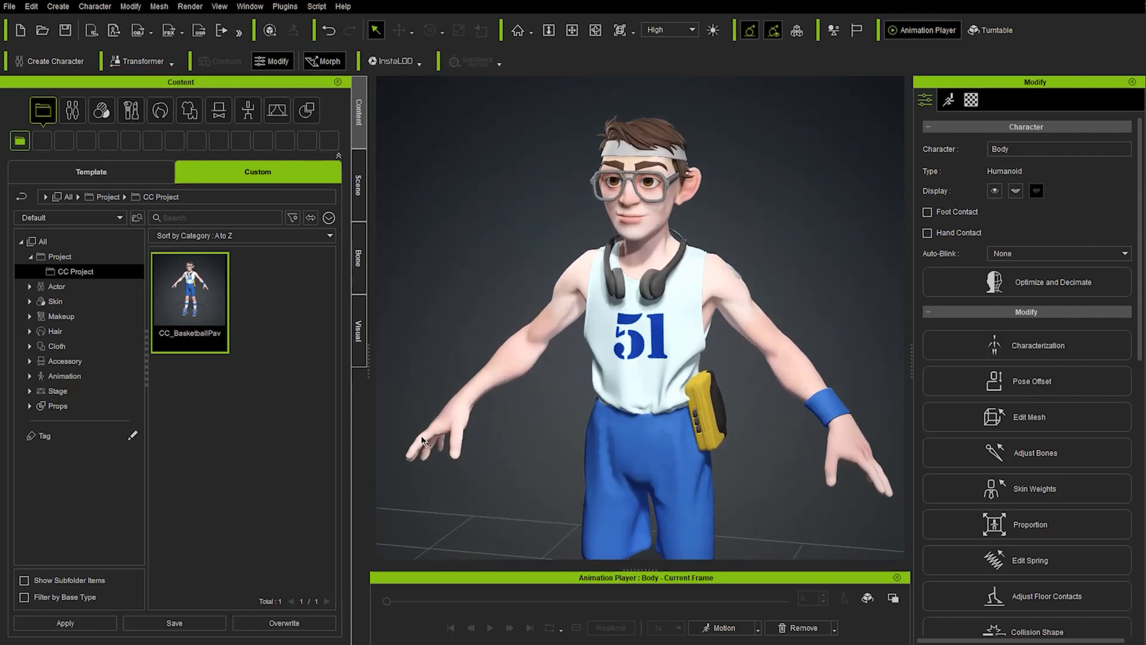
{"action": "left_click", "coordinate": [284, 623]}
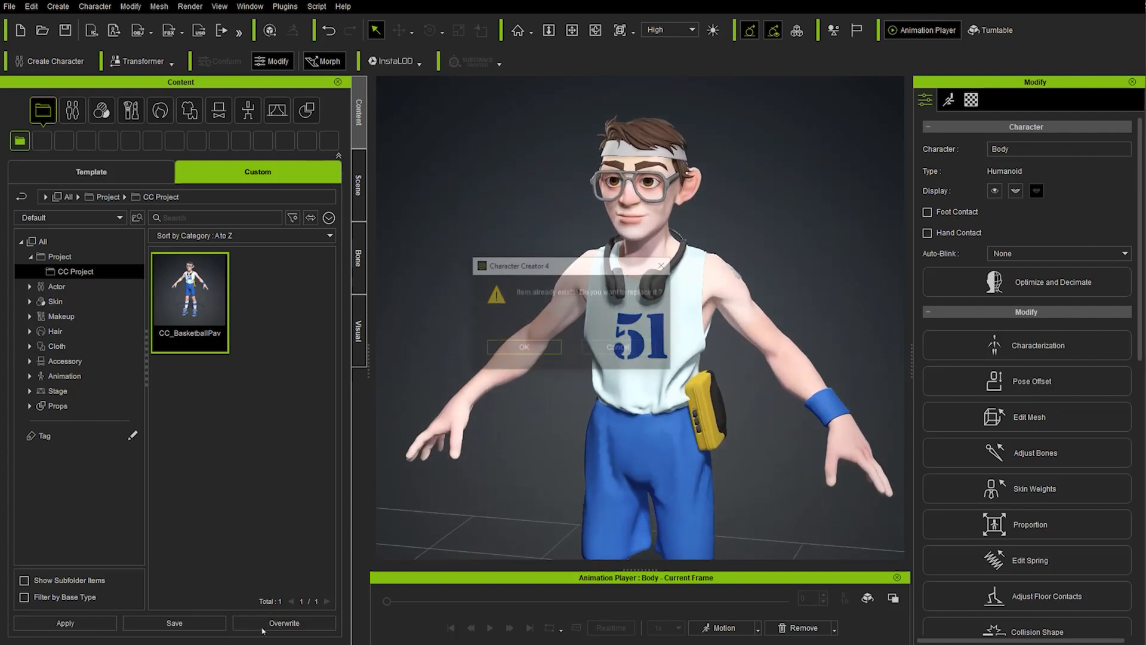
{"action": "left_click", "coordinate": [515, 351]}
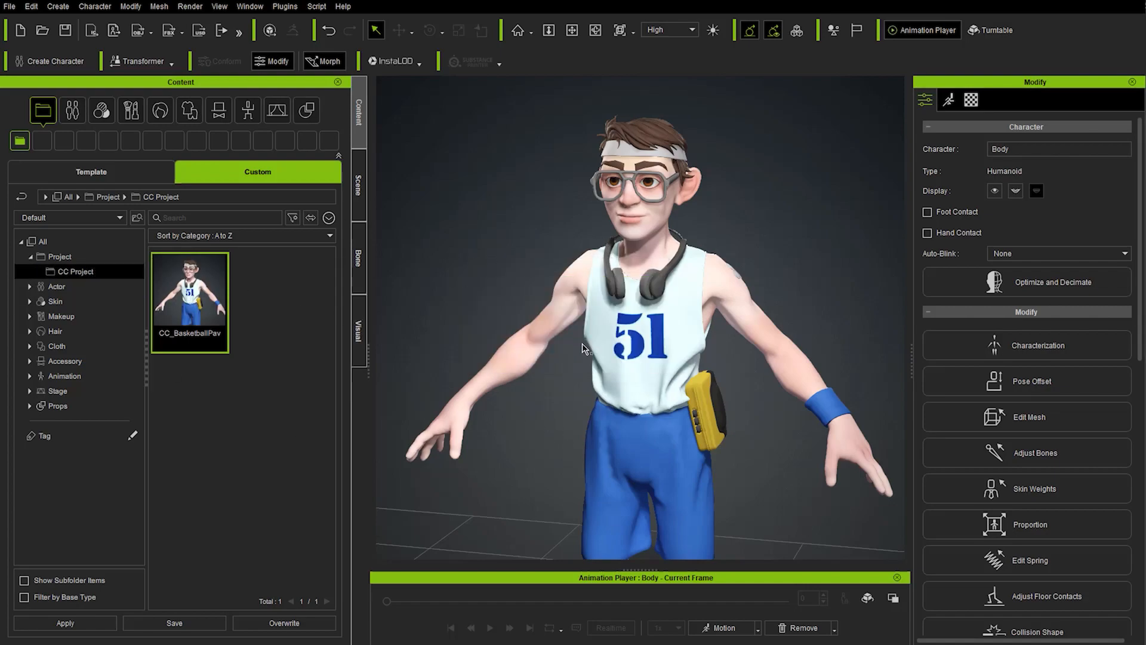
Save the current Character Creator project.
{"action": "left_click", "coordinate": [9, 8]}
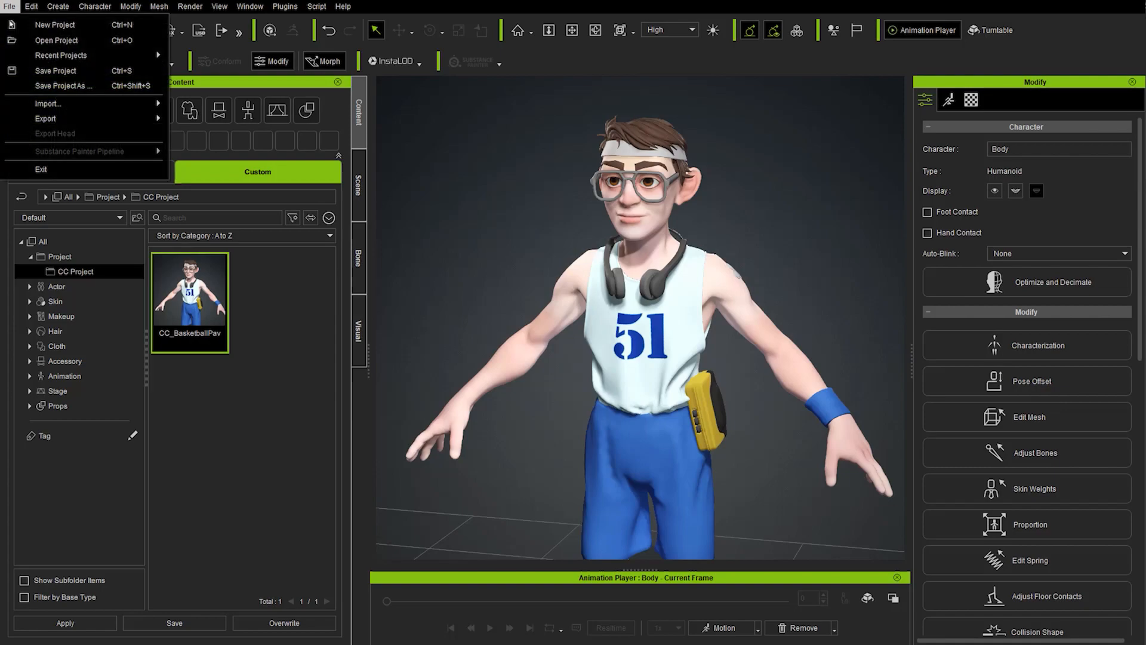
{"action": "left_click", "coordinate": [70, 72]}
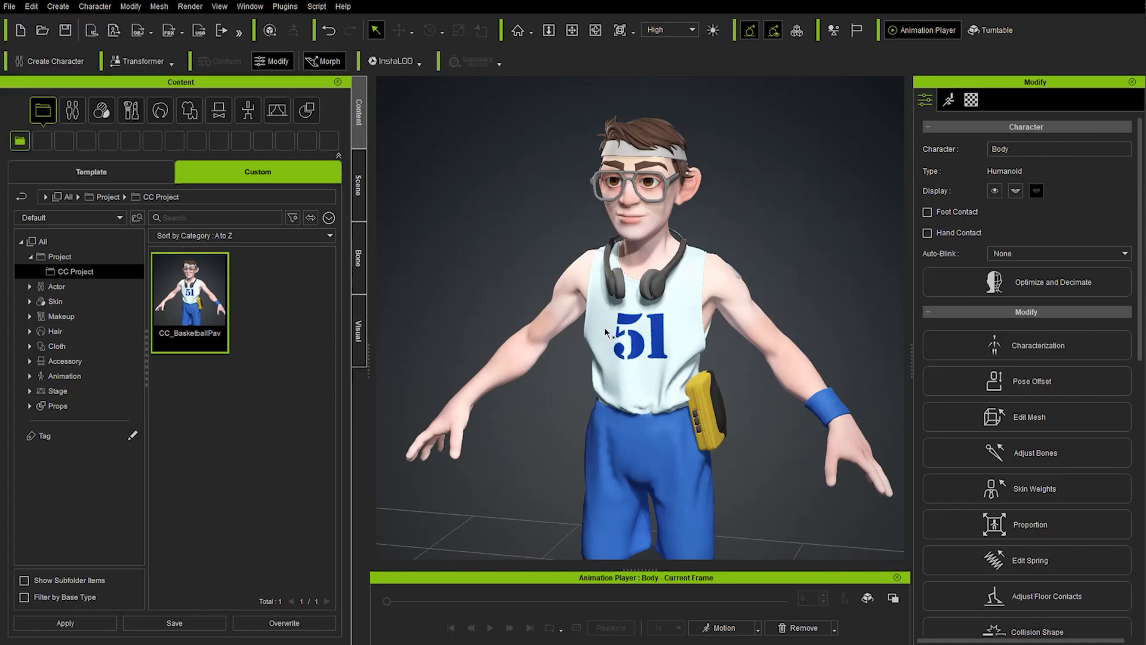
{"action": "scroll", "coordinate": [610, 351], "scroll_direction": "down", "scroll_amount": 5}
{"action": "scroll", "coordinate": [611, 351], "scroll_direction": "down", "scroll_amount": 3}
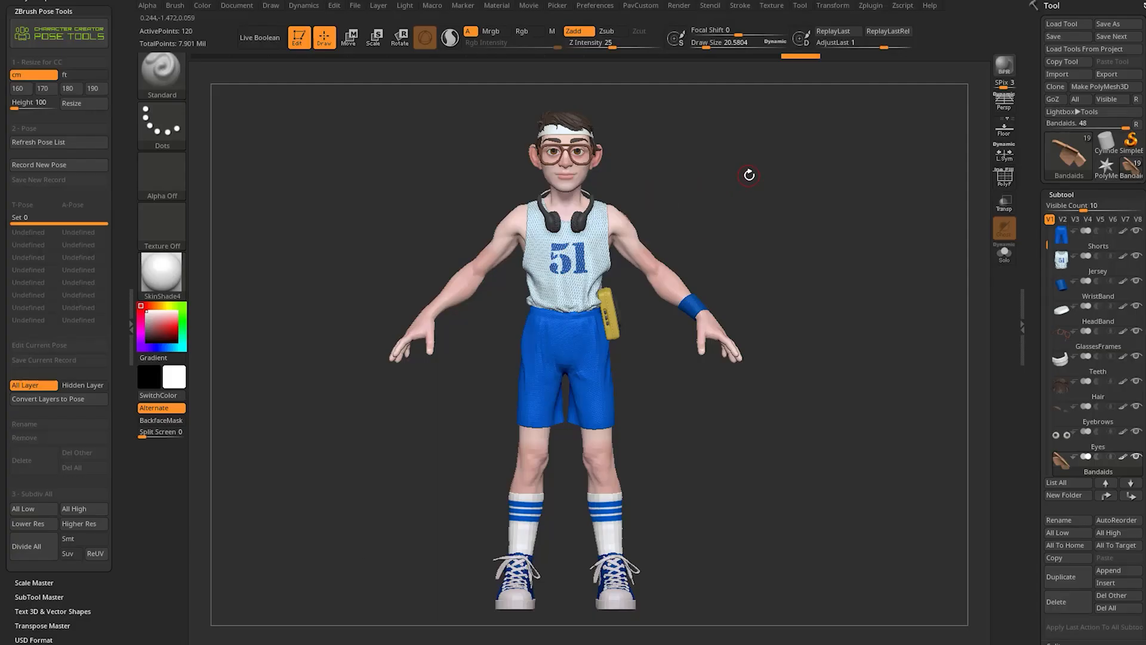
Load the Basketball.ztl and Controller.ztl tools together from the PoseTools folder.
{"action": "left_click", "coordinate": [1063, 24]}
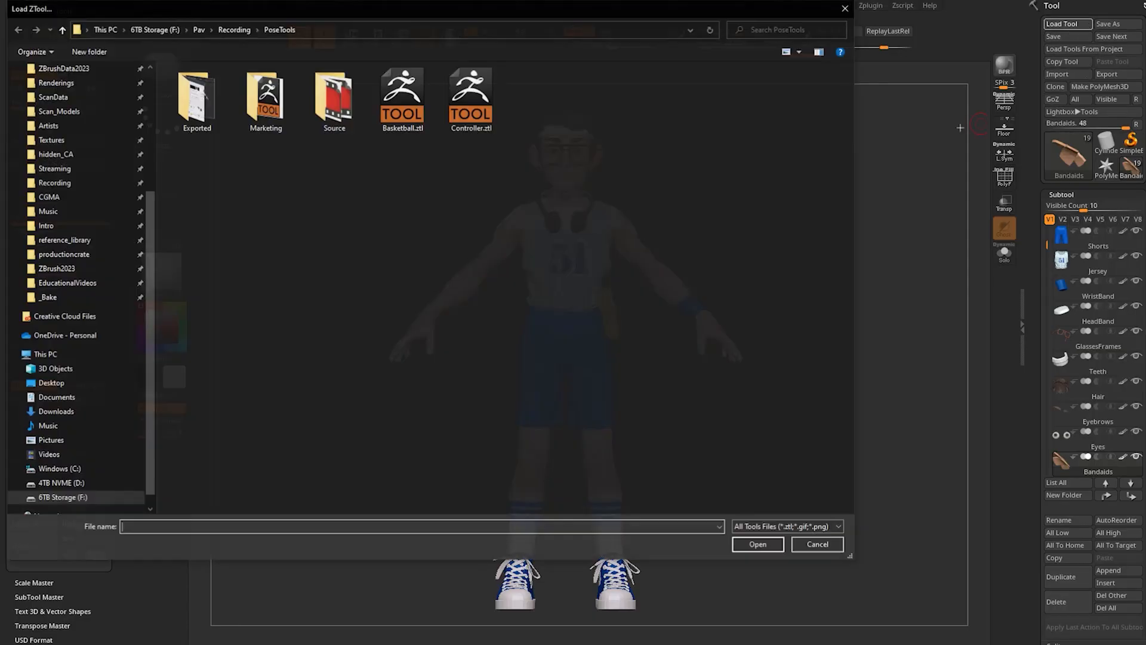
{"action": "left_click", "coordinate": [402, 99]}
{"action": "left_click", "coordinate": [471, 98], "text": "ctrl"}
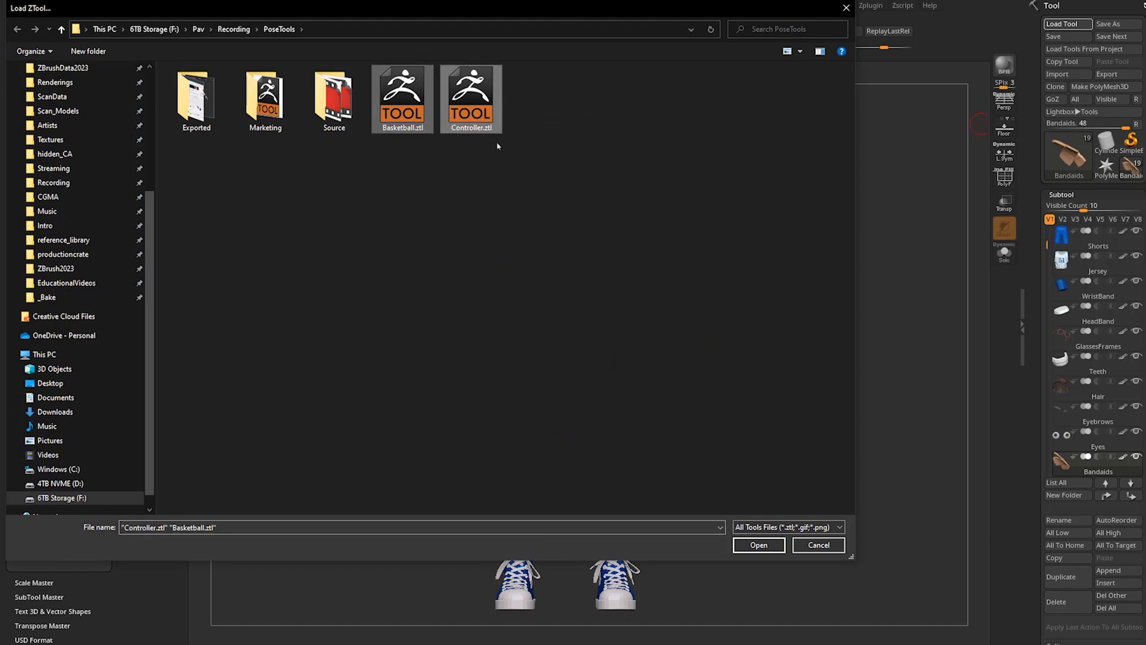
{"action": "left_click", "coordinate": [759, 545]}
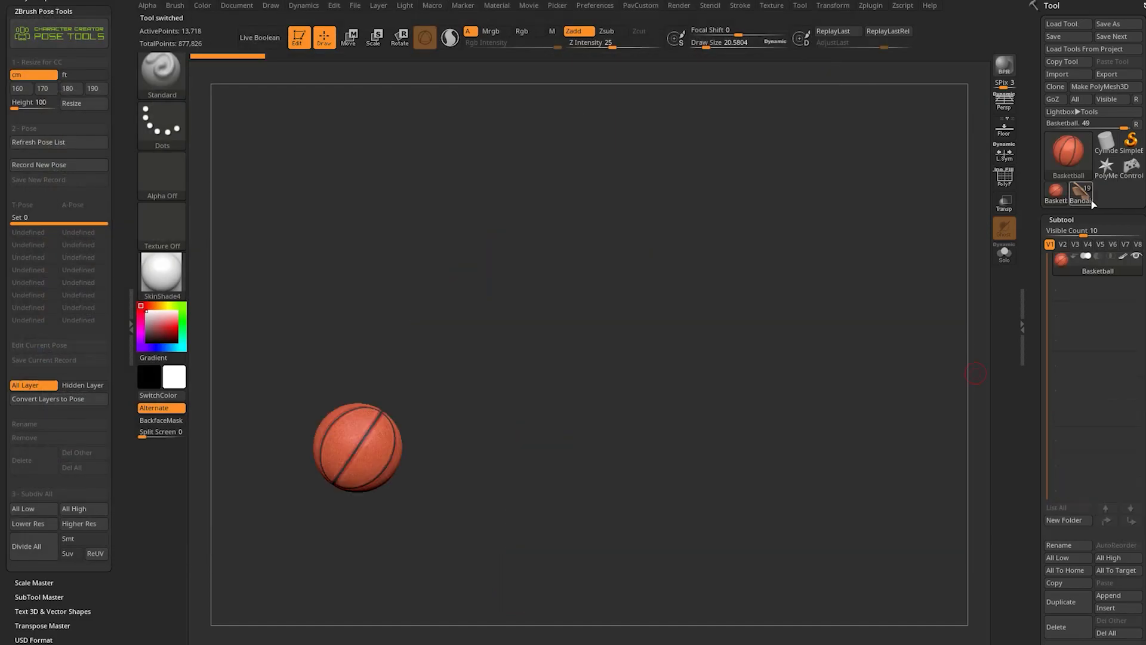
Return to the character tool and append the basketball and the game controller as subtools at the end of its list.
{"action": "left_click_drag", "start_coordinate": [1047, 270], "coordinate": [1047, 256]}
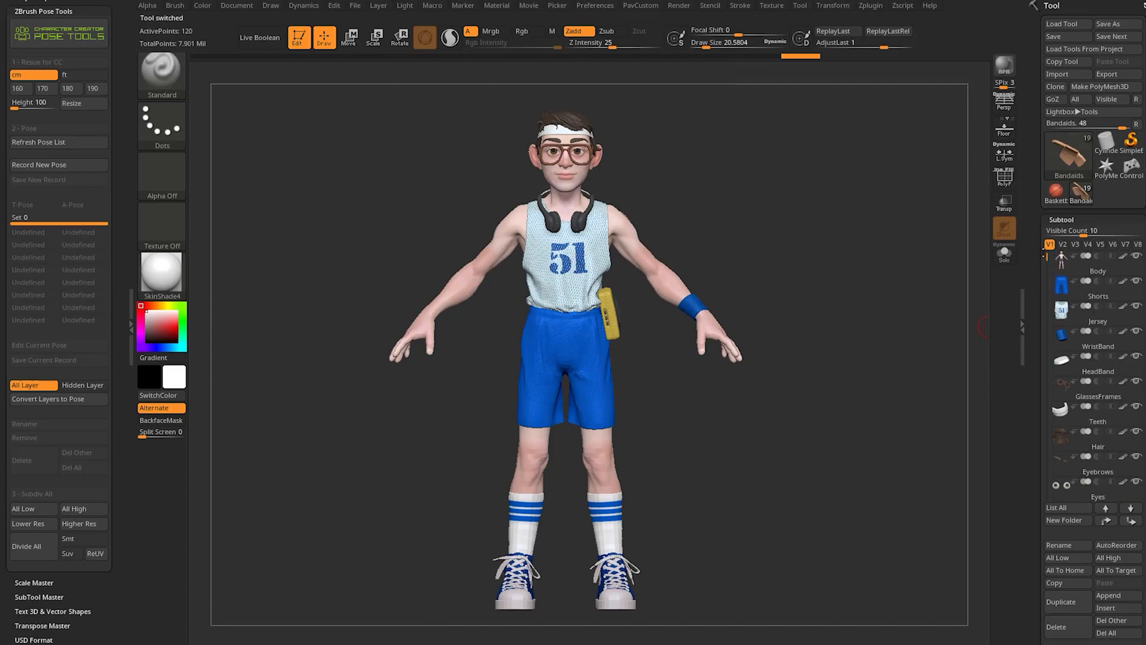
{"action": "left_click", "coordinate": [1075, 263]}
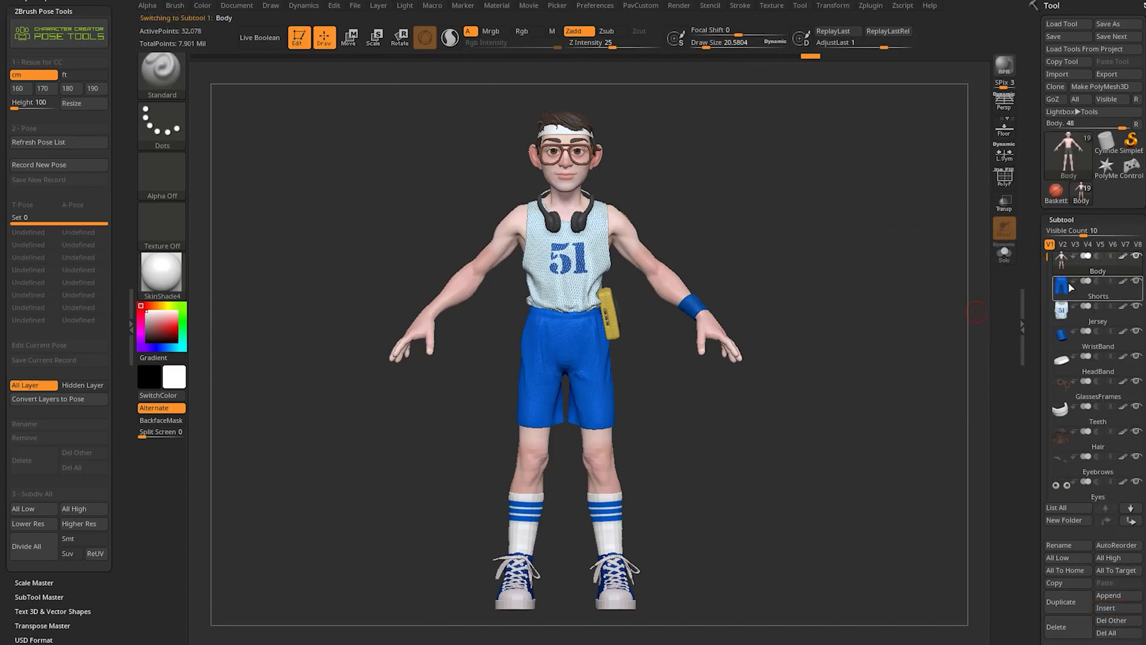
{"action": "mouse_move", "coordinate": [1088, 292]}
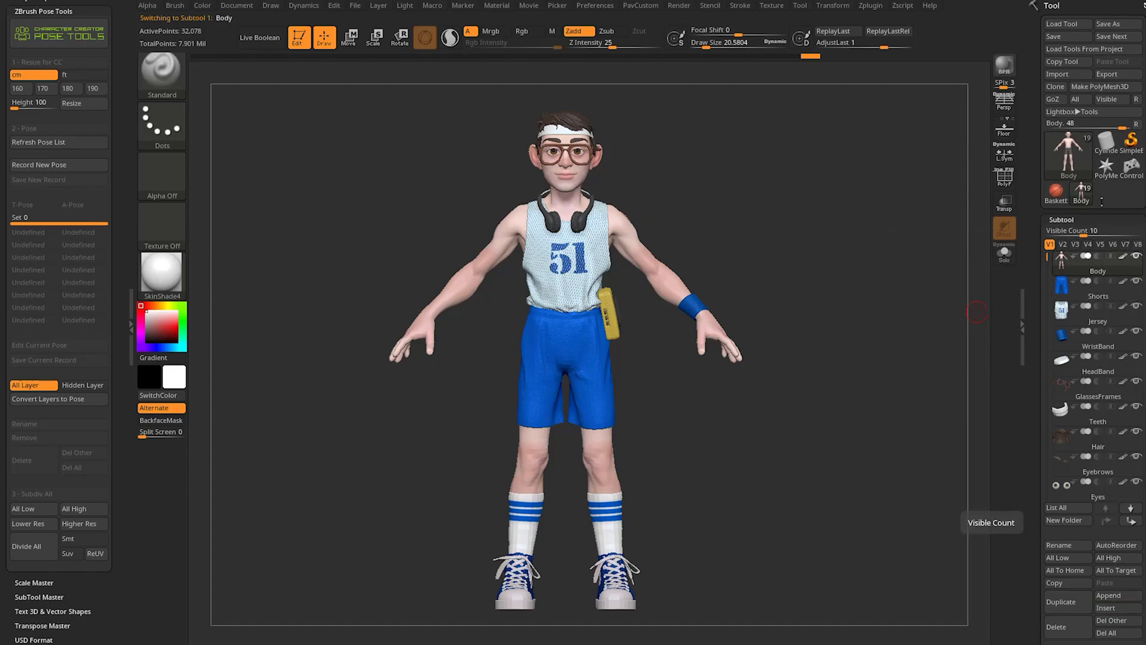
{"action": "left_click_drag", "start_coordinate": [1049, 257], "coordinate": [1049, 411]}
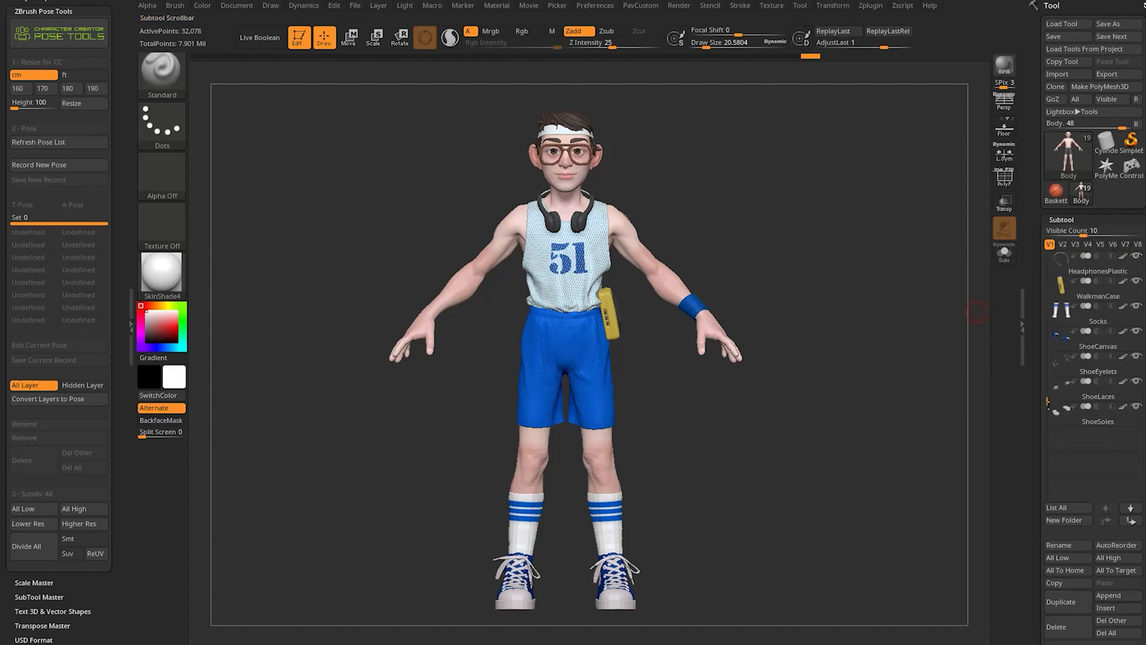
{"action": "left_click", "coordinate": [1109, 595]}
{"action": "left_click", "coordinate": [1055, 482]}
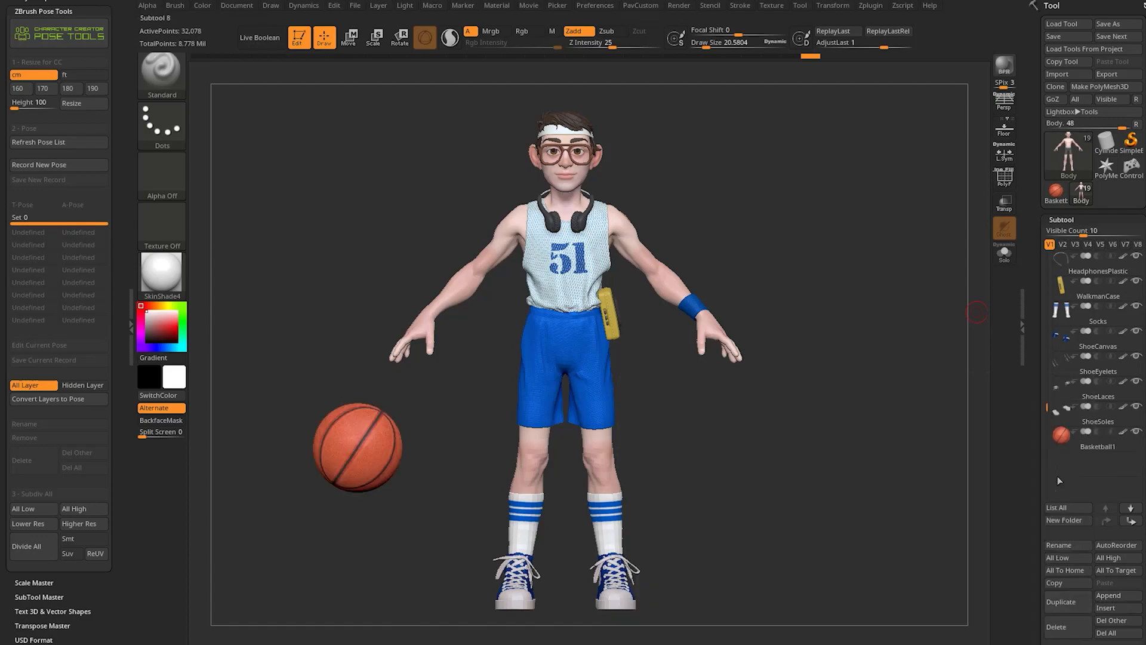
{"action": "left_click", "coordinate": [1109, 595]}
{"action": "left_click", "coordinate": [664, 506]}
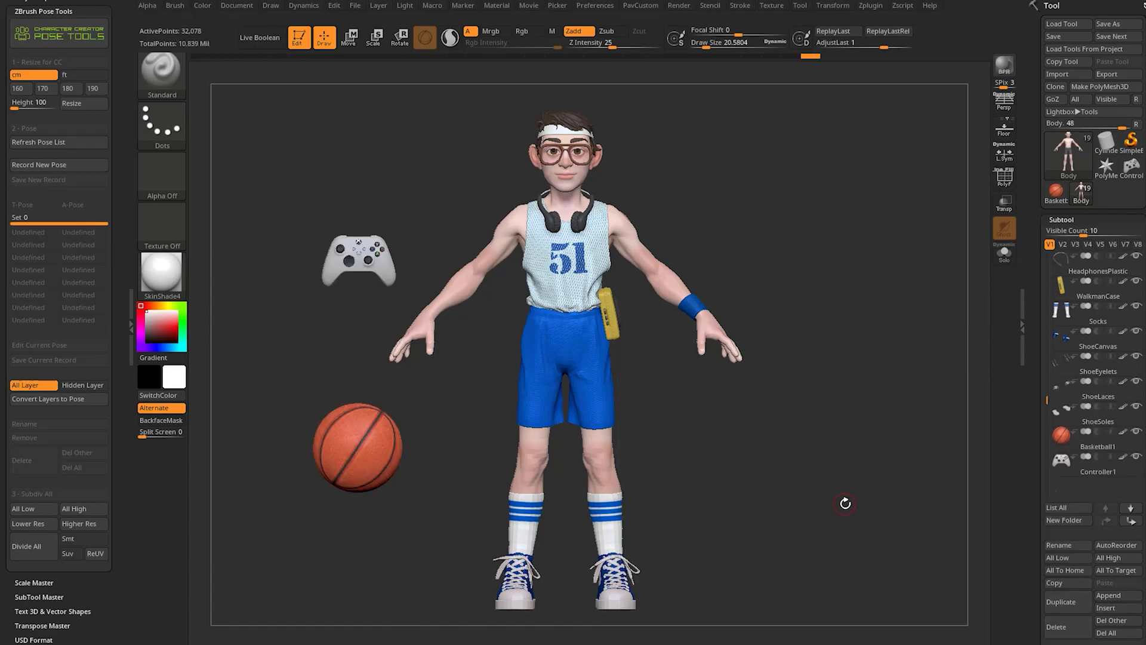
Rename the two appended prop subtools as Basketball and Controller.
{"action": "left_click", "coordinate": [1100, 448]}
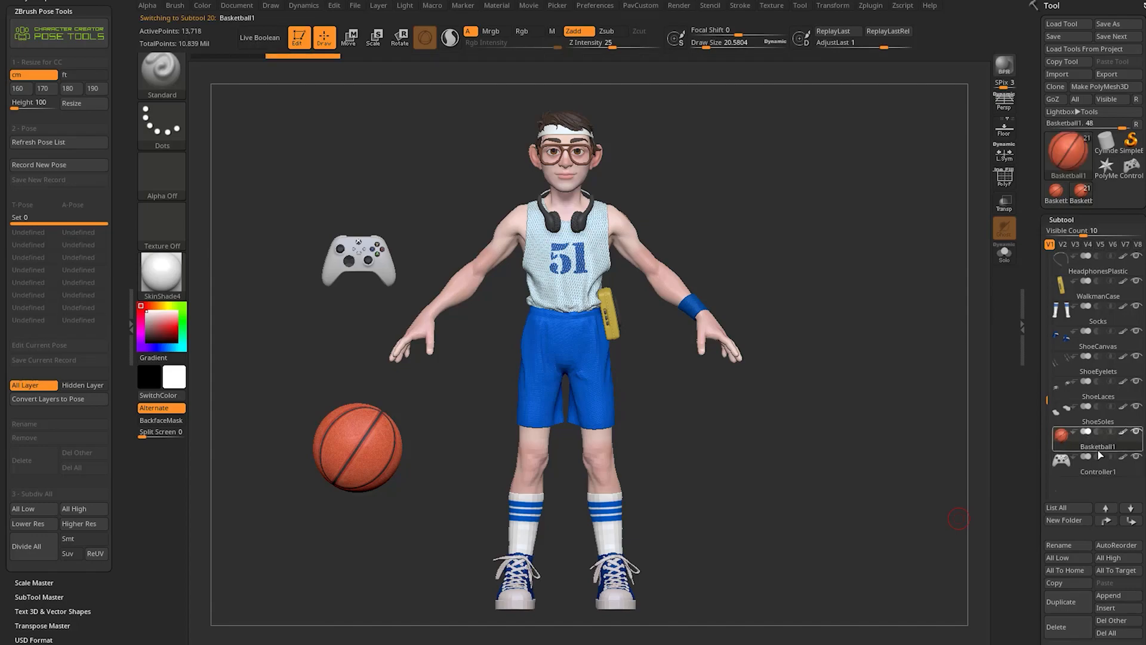
{"action": "left_click", "coordinate": [1059, 544]}
{"action": "key", "text": "BackSpace"}
{"action": "key", "text": "Return"}
{"action": "left_click", "coordinate": [1099, 470]}
{"action": "left_click", "coordinate": [1059, 544]}
{"action": "key", "text": "BackSpace"}
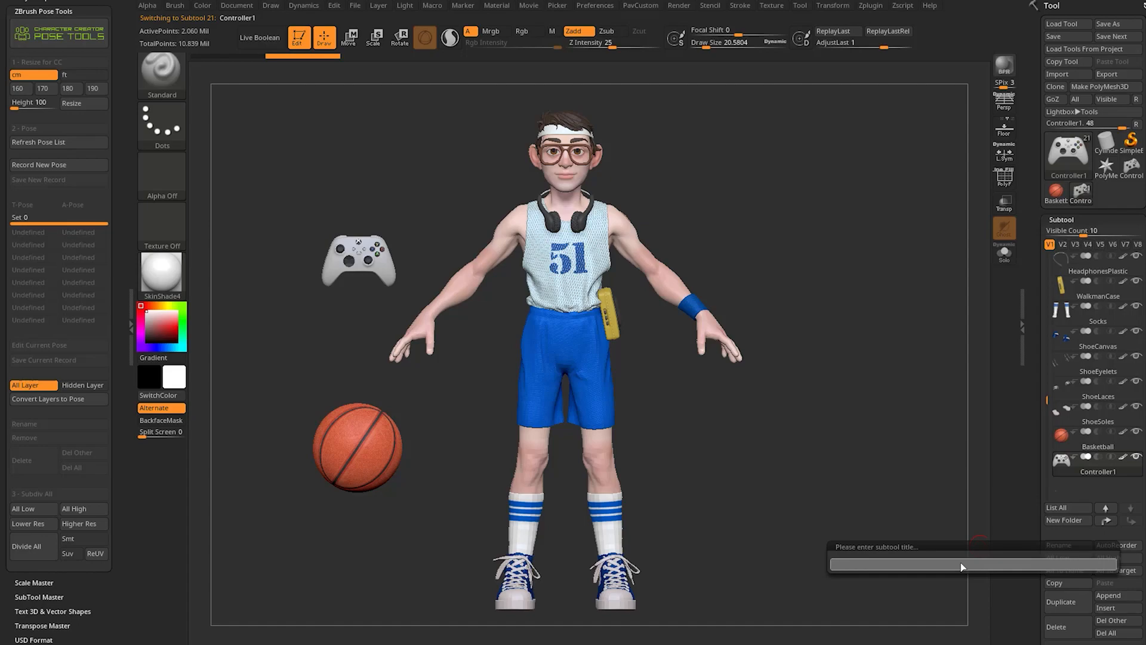
{"action": "key", "text": "Return"}
Update the Character Creator character through GoZ with the new props, merging all props and keeping the current pose, and list the scene objects.
{"action": "left_click_drag", "start_coordinate": [1047, 397], "coordinate": [1048, 245]}
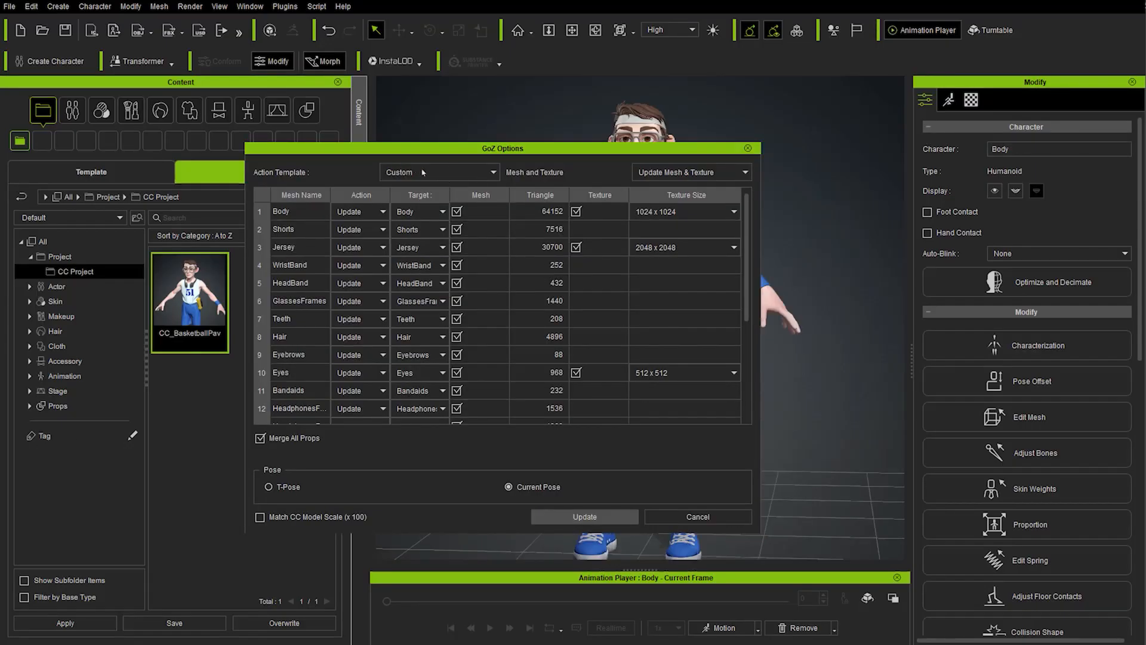
{"action": "scroll", "coordinate": [746, 257], "scroll_direction": "down", "scroll_amount": 3}
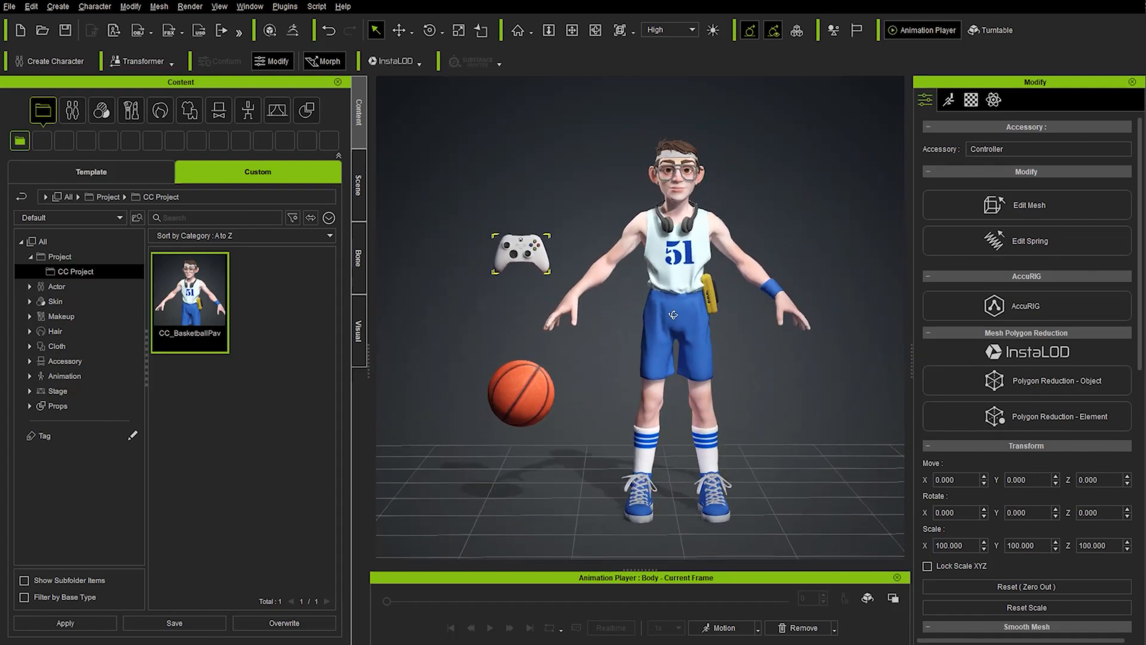
{"action": "left_click", "coordinate": [358, 157]}
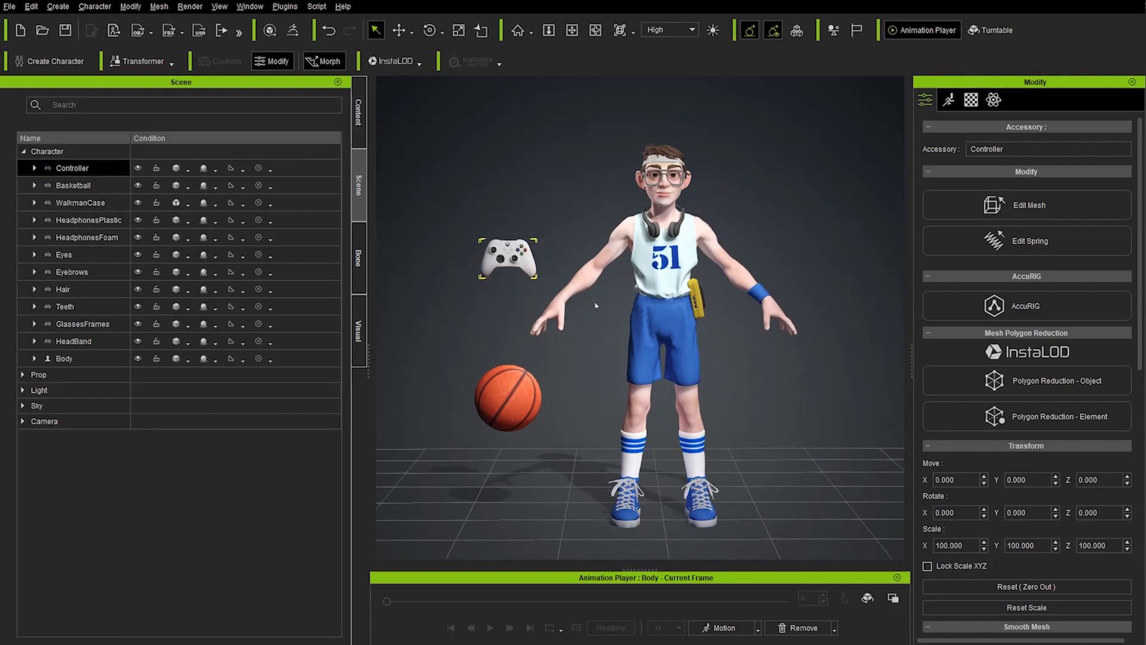
{"action": "scroll", "coordinate": [595, 305], "scroll_direction": "up", "scroll_amount": 2}
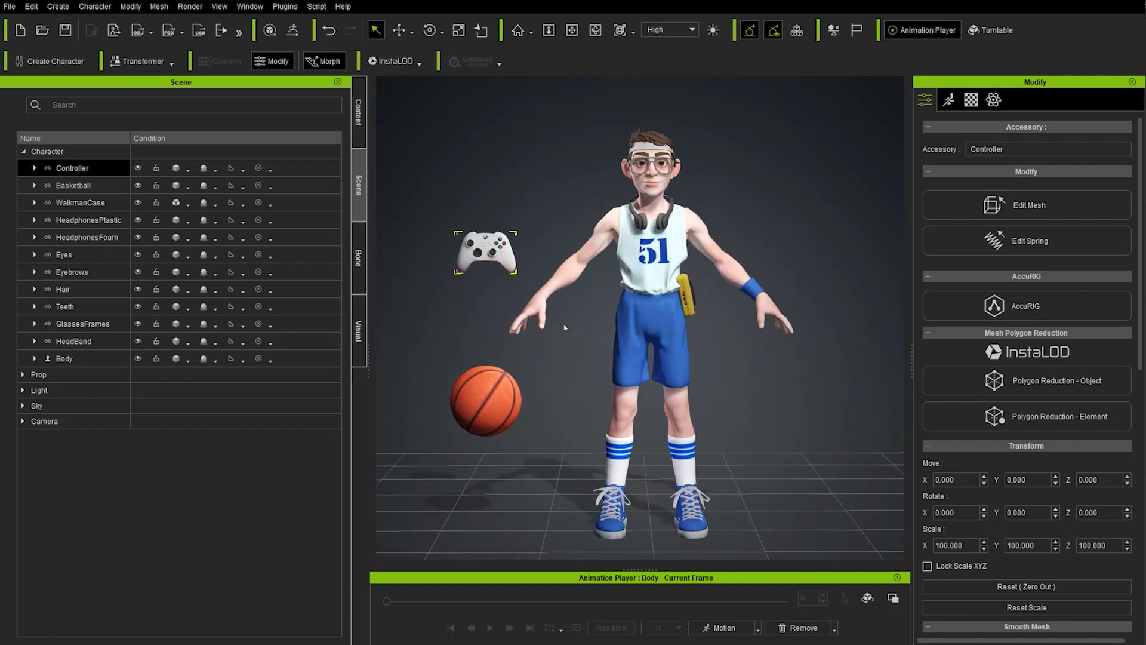
{"action": "scroll", "coordinate": [529, 300], "scroll_direction": "up", "scroll_amount": 2}
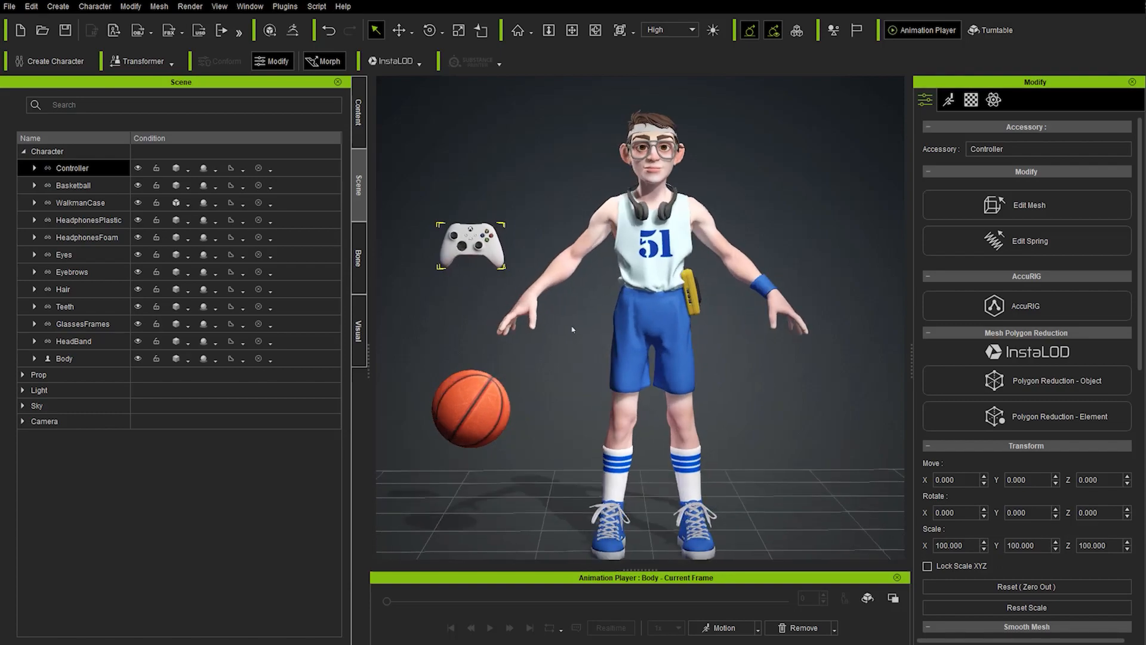
Place the controller's pivot with the Middle quick set, first at its centre and finally on the edge facing the character.
{"action": "key", "text": "w"}
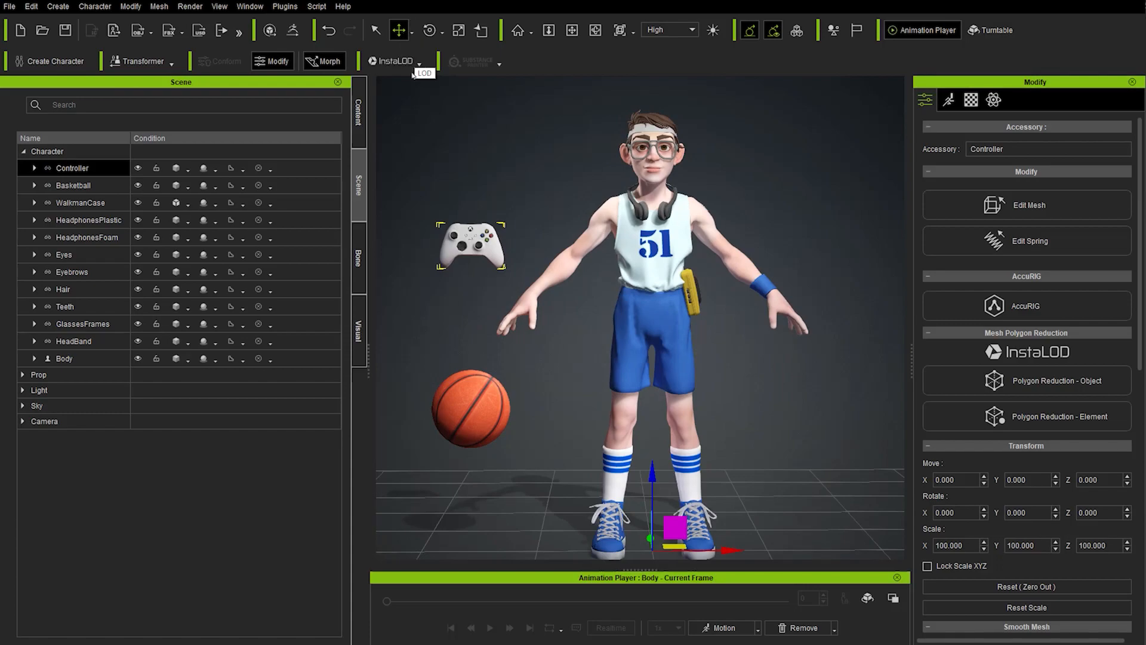
{"action": "left_click", "coordinate": [411, 33]}
{"action": "middle_click_drag", "start_coordinate": [474, 260], "coordinate": [510, 237]}
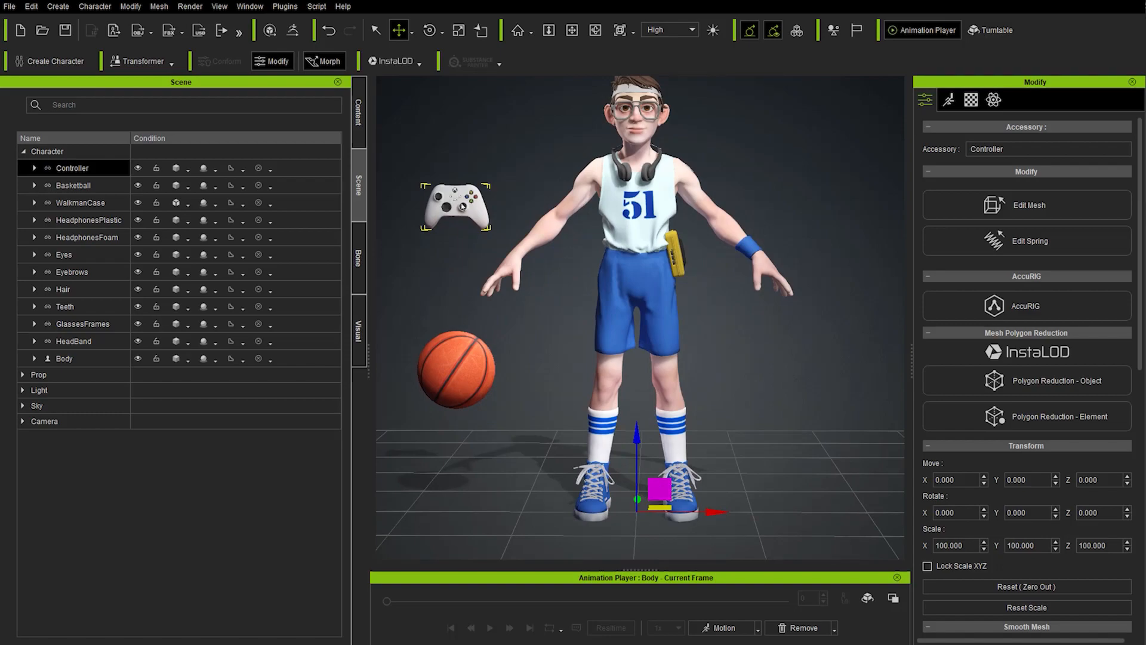
{"action": "scroll", "coordinate": [1067, 352], "scroll_direction": "down", "scroll_amount": 10}
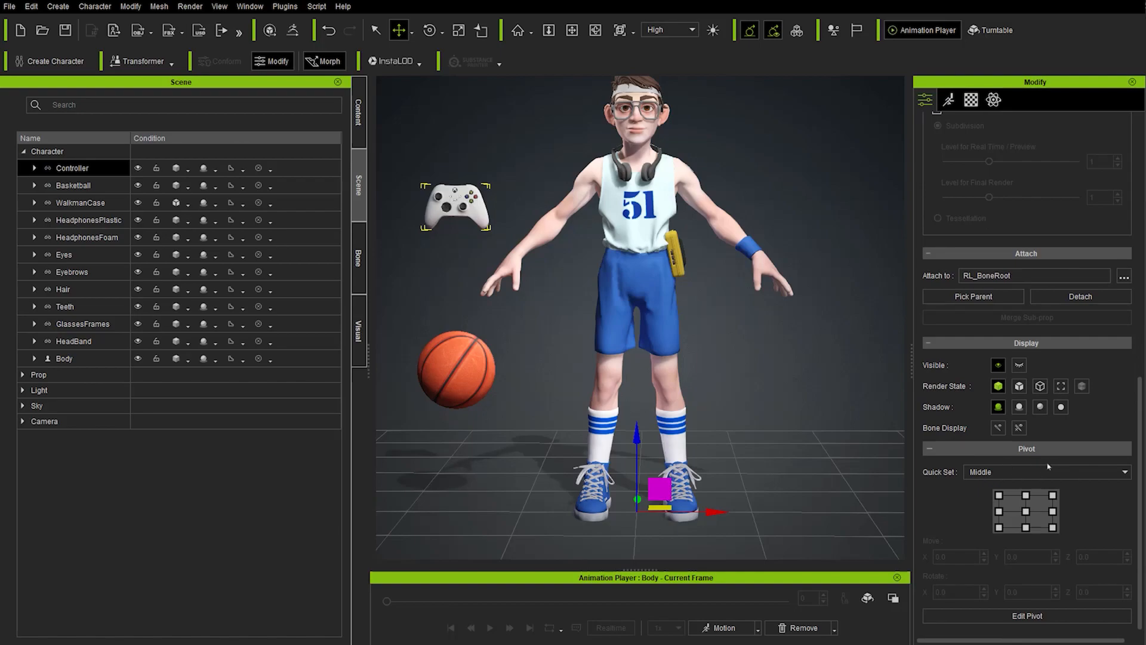
{"action": "left_click", "coordinate": [1124, 472]}
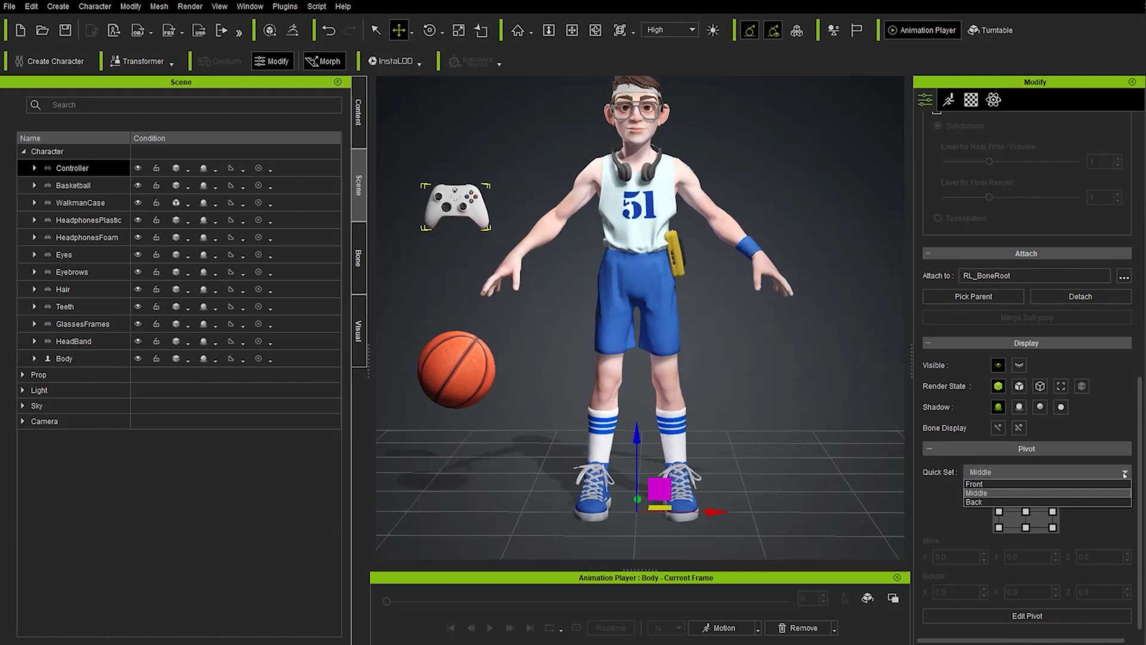
{"action": "left_click", "coordinate": [986, 492]}
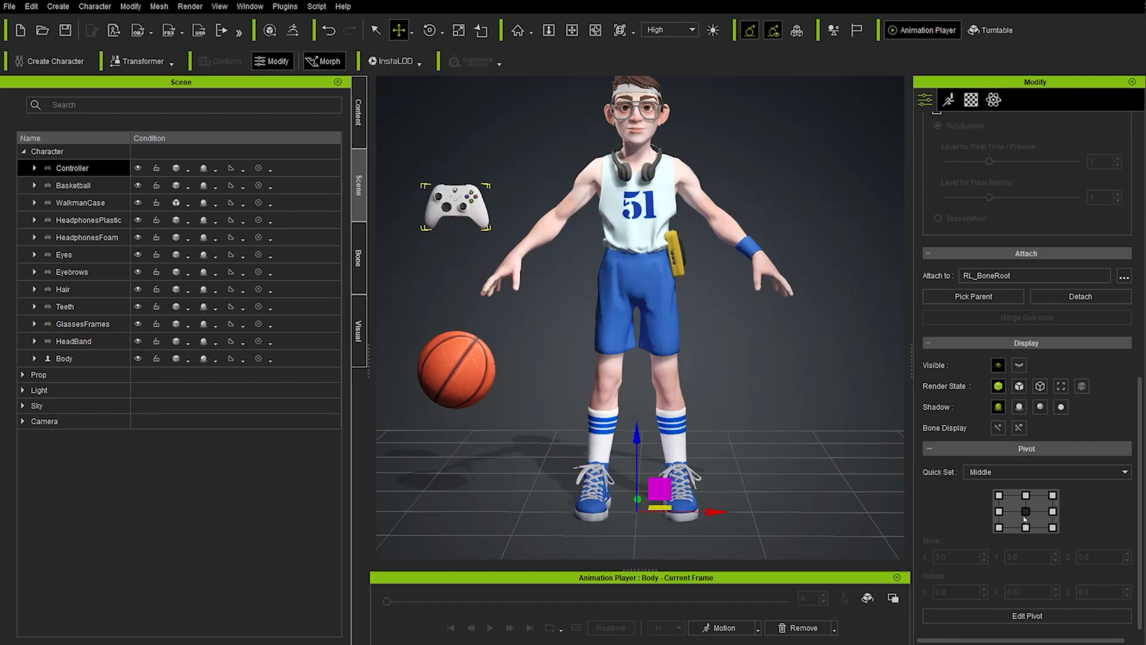
{"action": "left_click", "coordinate": [1026, 512]}
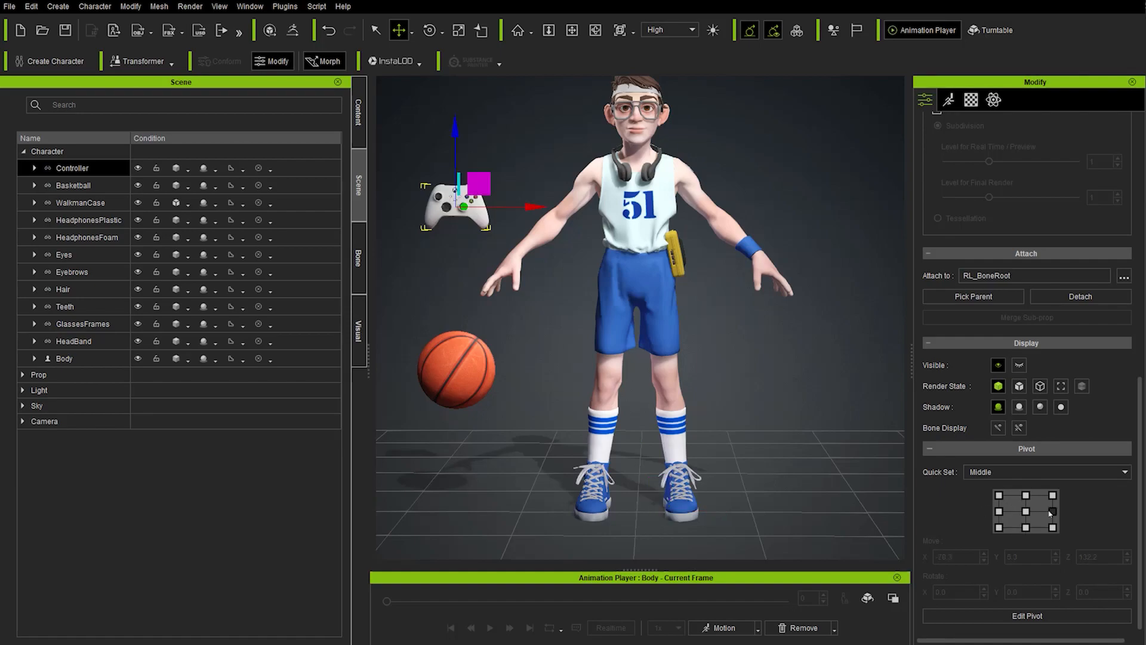
{"action": "left_click", "coordinate": [1052, 512]}
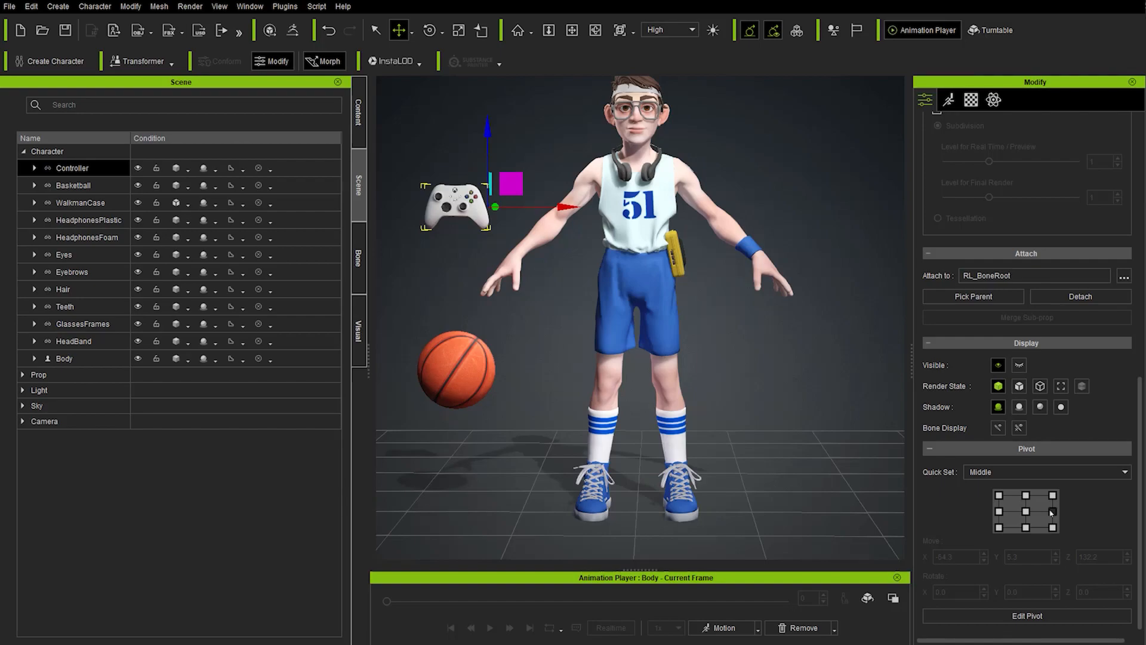
Edit the controller's pivot so it lies inside the grip nearest the character, at about X -68.1, Y 5.3, Z 129.8.
{"action": "scroll", "coordinate": [553, 256], "scroll_direction": "up", "scroll_amount": 5}
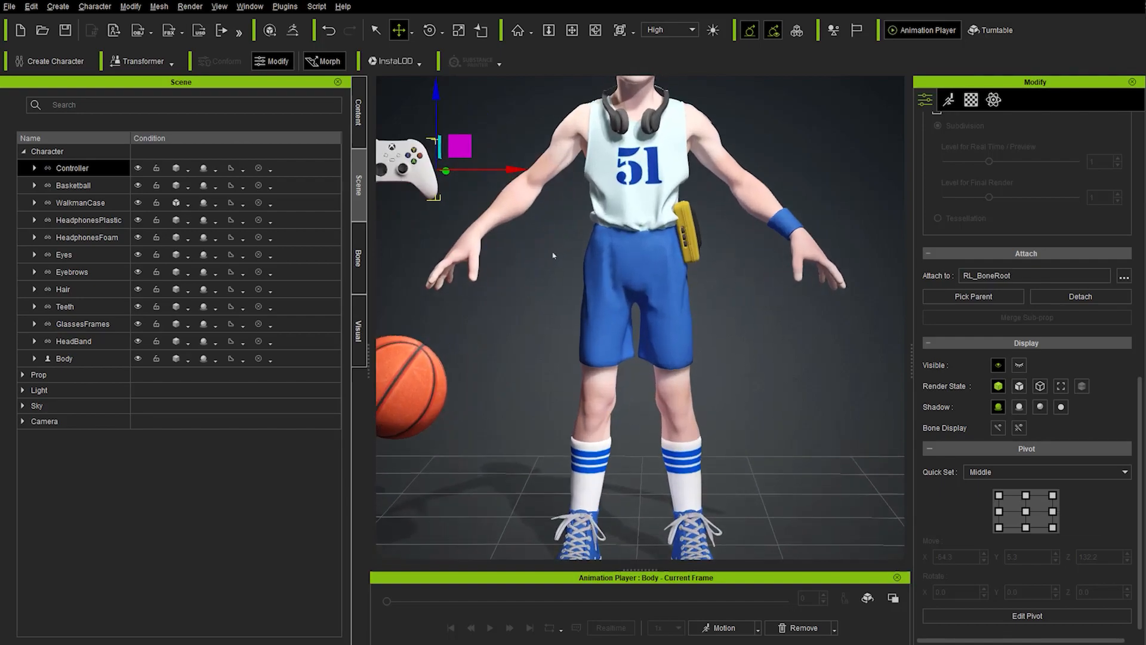
{"action": "key", "text": "f"}
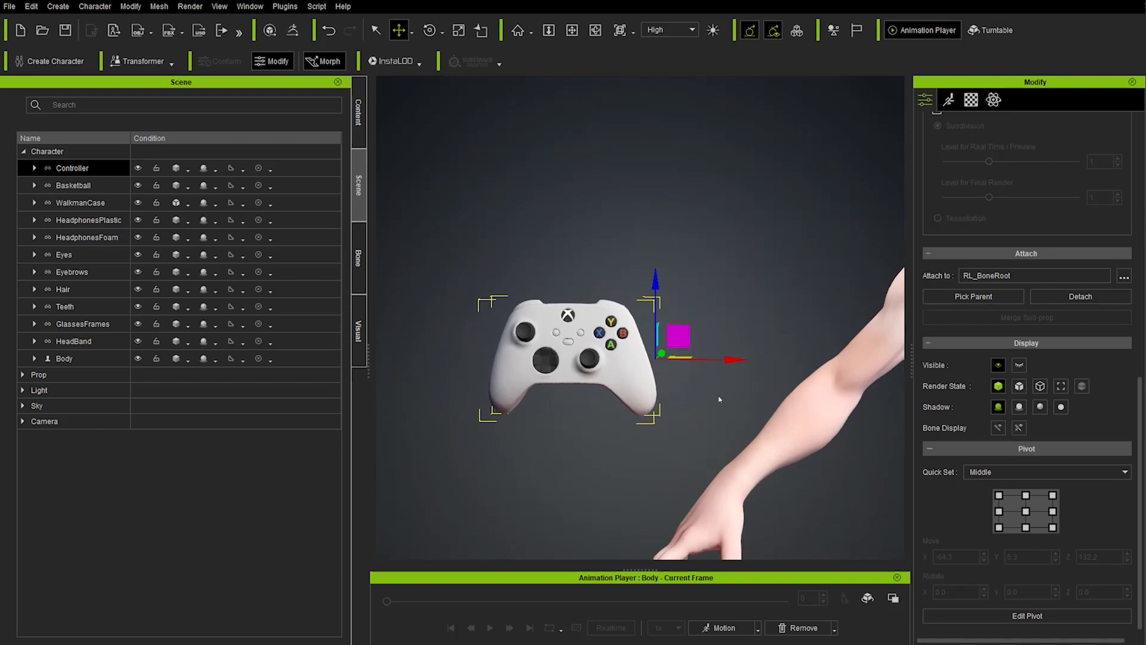
{"action": "mouse_move", "coordinate": [719, 399]}
{"action": "right_mouse_down"}
{"action": "mouse_move", "coordinate": [627, 391]}
{"action": "mouse_move", "coordinate": [729, 380]}
{"action": "right_mouse_up"}
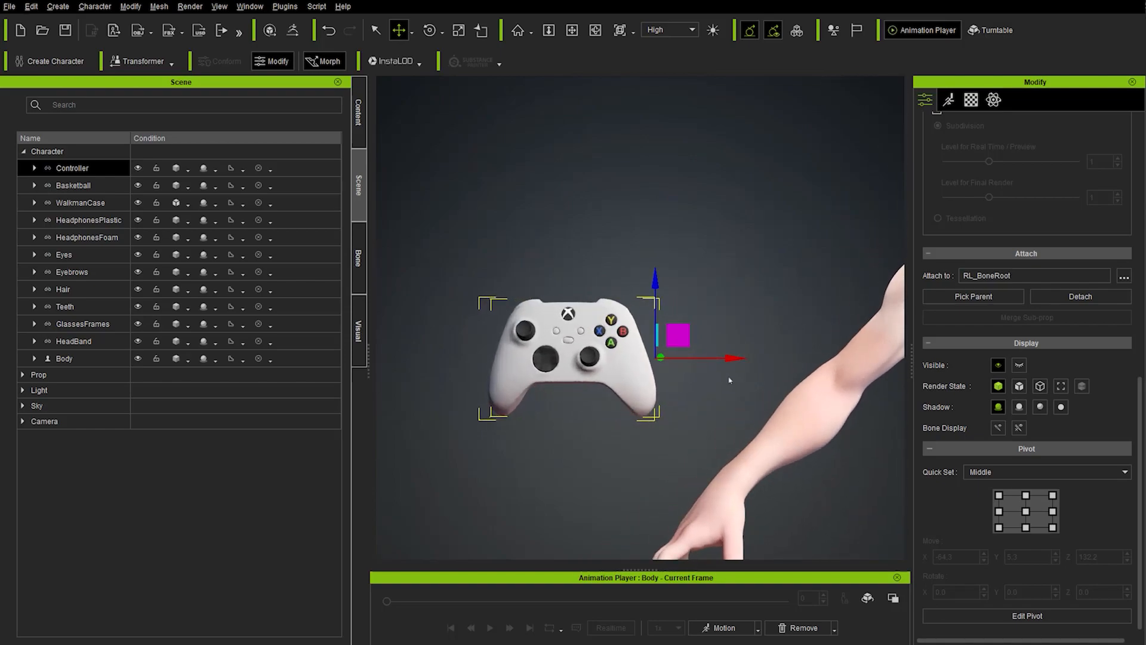
{"action": "left_click", "coordinate": [1016, 616]}
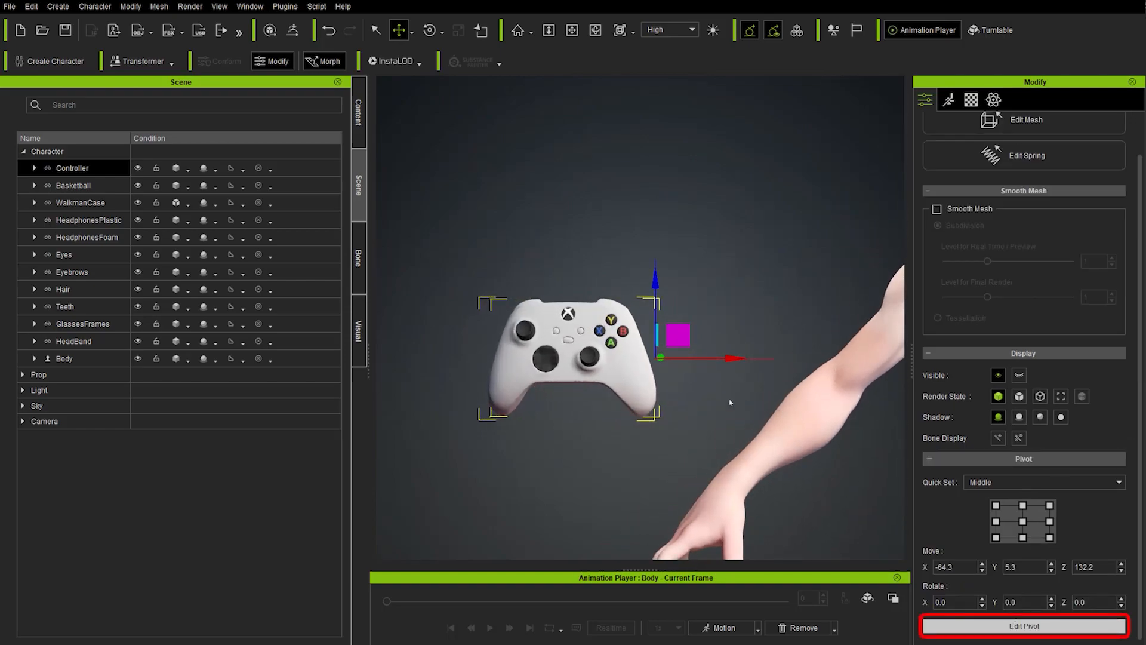
{"action": "left_click_drag", "start_coordinate": [729, 358], "coordinate": [696, 359]}
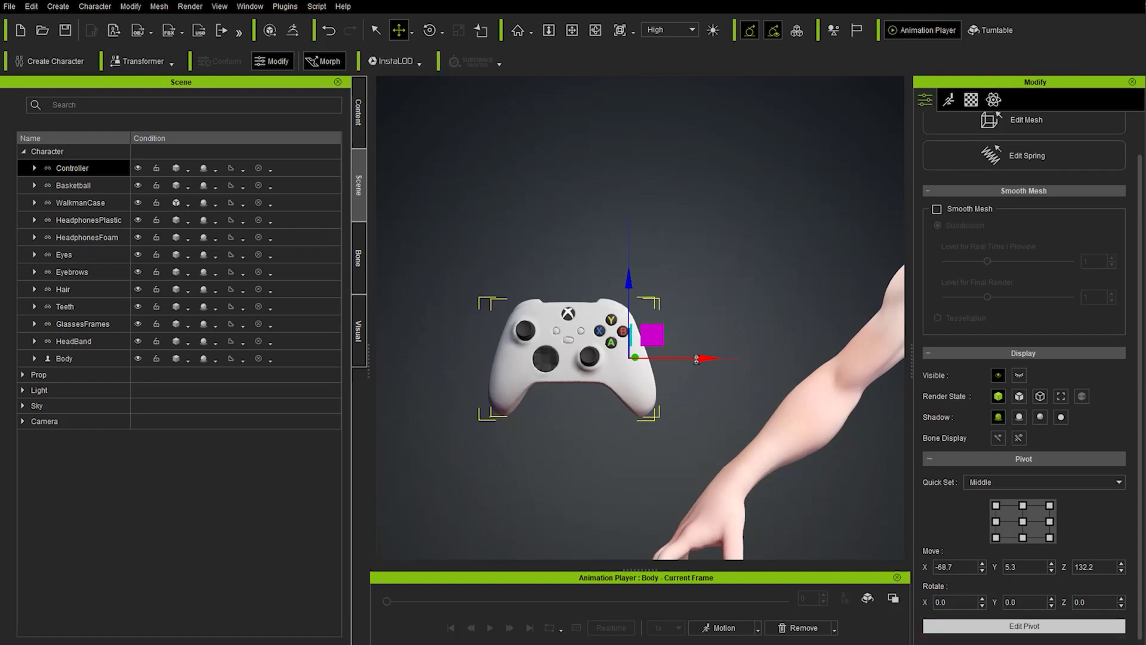
{"action": "left_click_drag", "start_coordinate": [632, 285], "coordinate": [634, 299]}
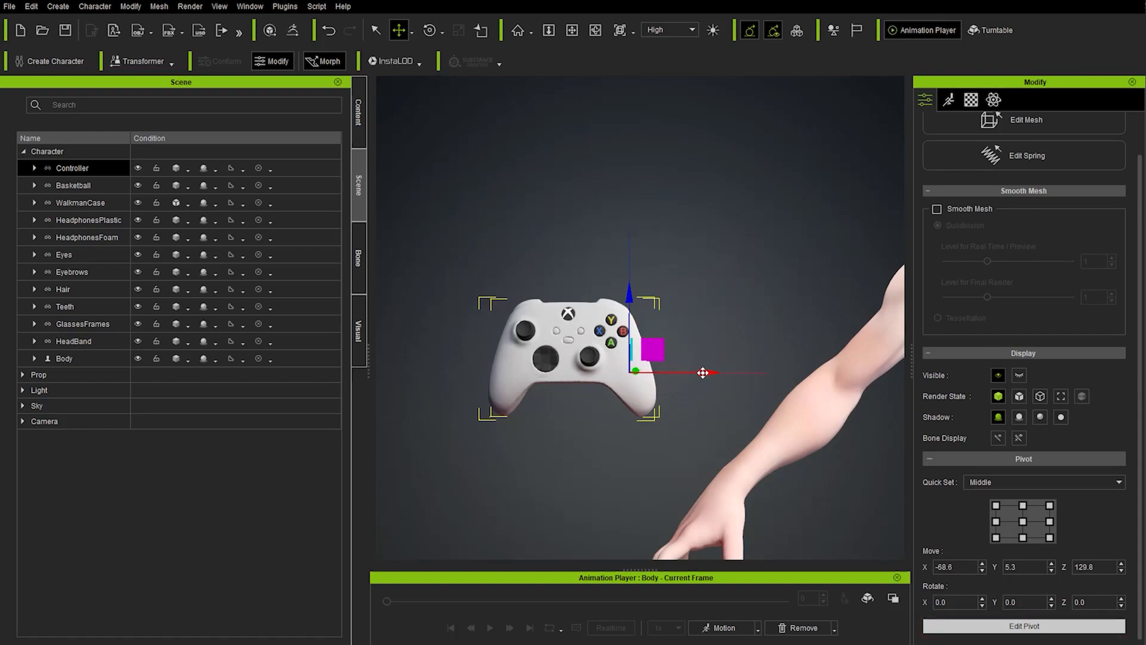
{"action": "right_click_drag", "start_coordinate": [766, 338], "coordinate": [729, 340]}
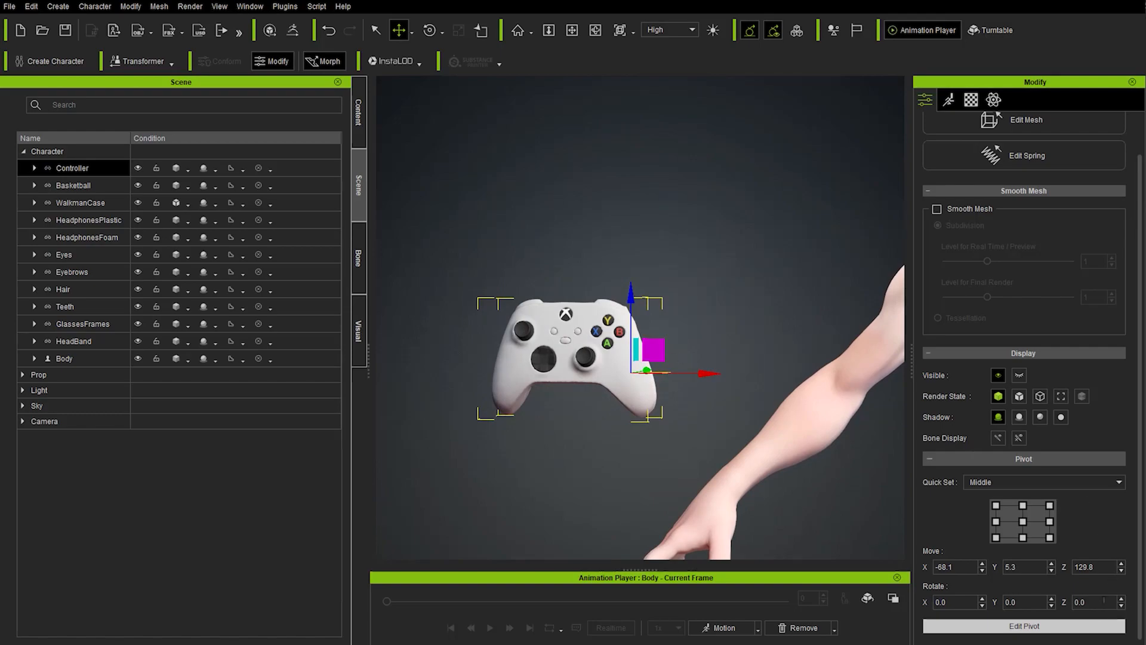
{"action": "left_click", "coordinate": [1024, 626]}
Move the controller down to the character's right hand, to about X -56.7, Z 100.8.
{"action": "scroll", "coordinate": [576, 221], "scroll_direction": "down", "scroll_amount": 5}
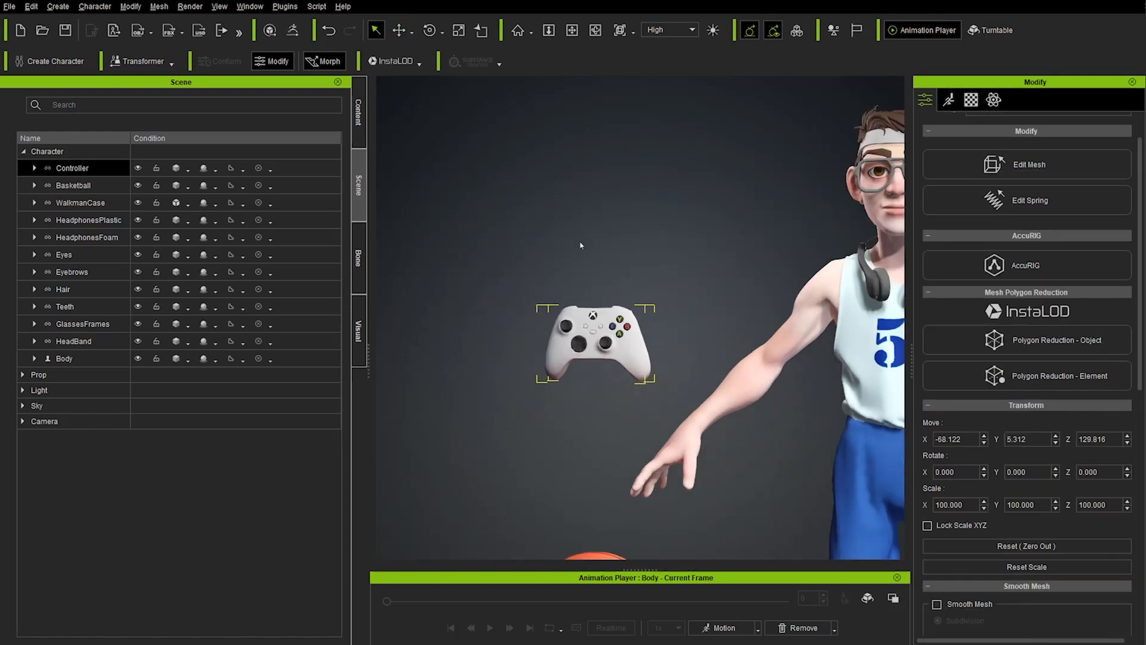
{"action": "right_click_drag", "start_coordinate": [573, 209], "coordinate": [622, 215]}
{"action": "key", "text": "w"}
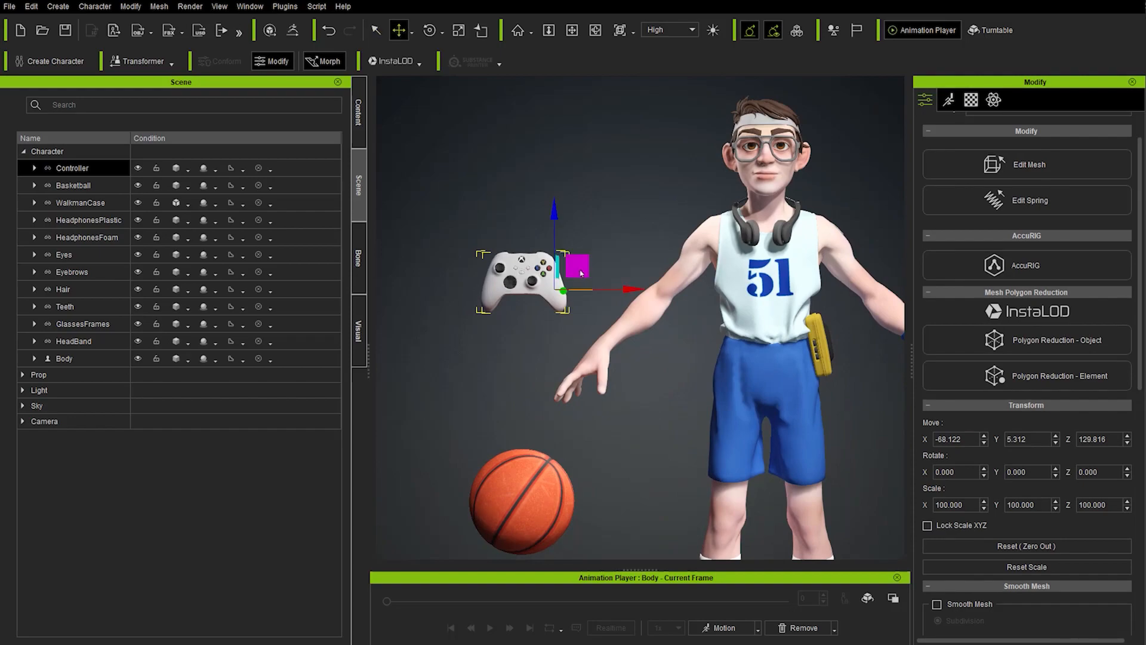
{"action": "left_click_drag", "start_coordinate": [579, 256], "coordinate": [603, 347]}
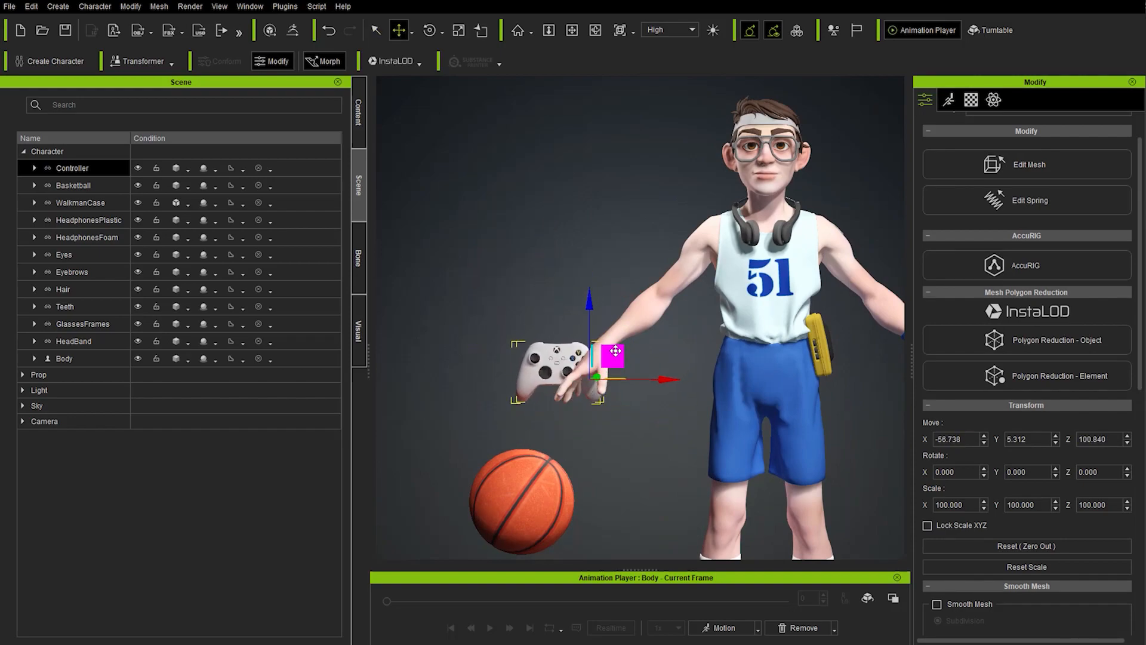
Fit the controller into the right palm, rotated to about Y -76.6, Z 93.9 and placed at about X -56.3, Y -1.9, Z 100.2.
{"action": "right_click_drag", "start_coordinate": [603, 346], "coordinate": [591, 406]}
{"action": "key", "text": "e"}
{"action": "left_click_drag", "start_coordinate": [575, 420], "coordinate": [614, 427]}
{"action": "right_click_drag", "start_coordinate": [615, 428], "coordinate": [609, 372]}
{"action": "key", "text": "w"}
{"action": "left_click_drag", "start_coordinate": [609, 371], "coordinate": [490, 369]}
{"action": "key", "text": "e"}
{"action": "key", "text": "w"}
{"action": "right_click_drag", "start_coordinate": [490, 368], "coordinate": [625, 332]}
{"action": "left_click_drag", "start_coordinate": [582, 392], "coordinate": [585, 379]}
{"action": "right_click_drag", "start_coordinate": [585, 378], "coordinate": [600, 375]}
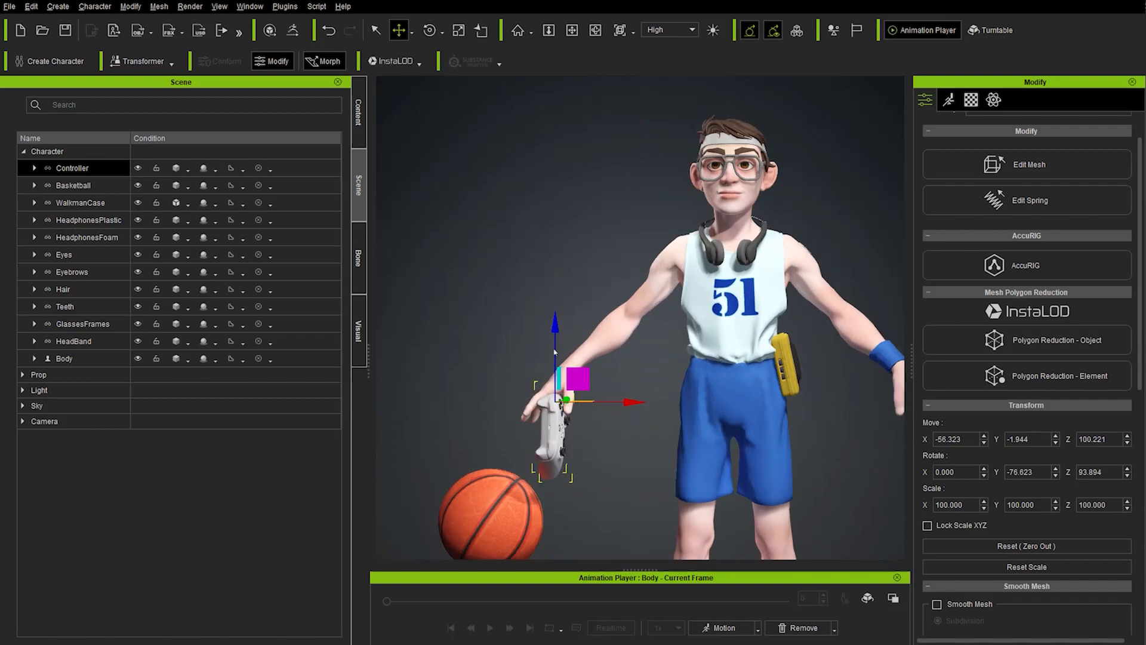
Tilt the controller slightly to follow the angle of the right hand, and select the character's body.
{"action": "key", "text": "e"}
{"action": "left_click_drag", "start_coordinate": [612, 359], "coordinate": [591, 371]}
{"action": "key", "text": "w"}
{"action": "left_click", "coordinate": [642, 335]}
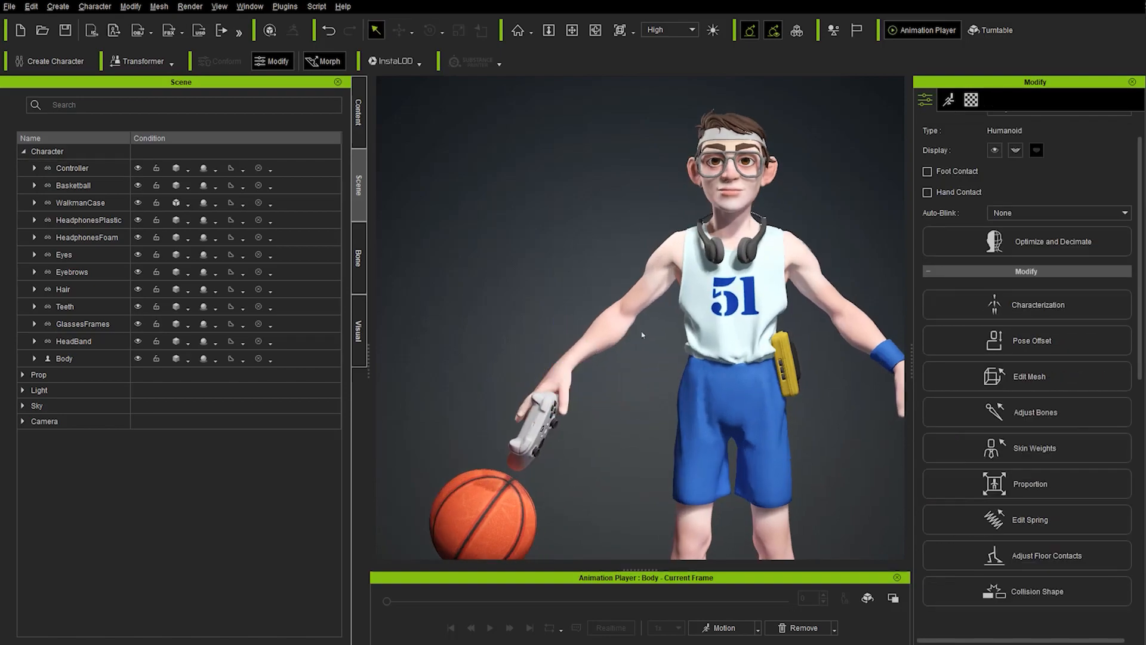
Attach the controller to the character's right hand bone, CC_Base_R_Hand, with alignment None and Move, Rotate and Scale inherited.
{"action": "middle_click_drag", "start_coordinate": [609, 419], "coordinate": [567, 378]}
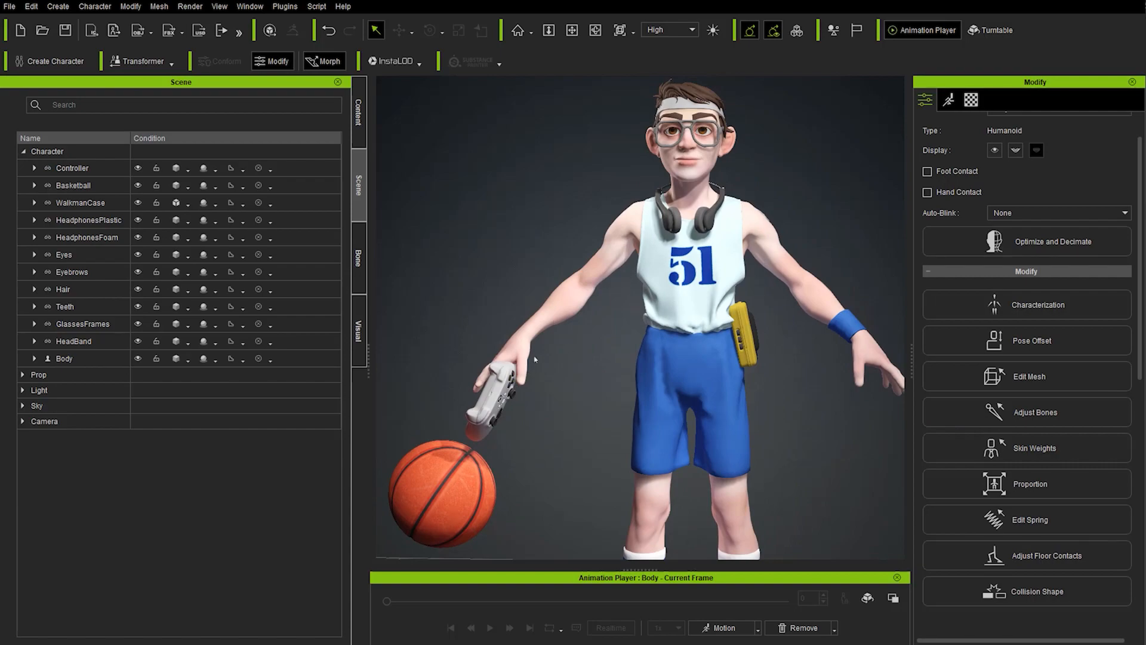
{"action": "left_click", "coordinate": [484, 392]}
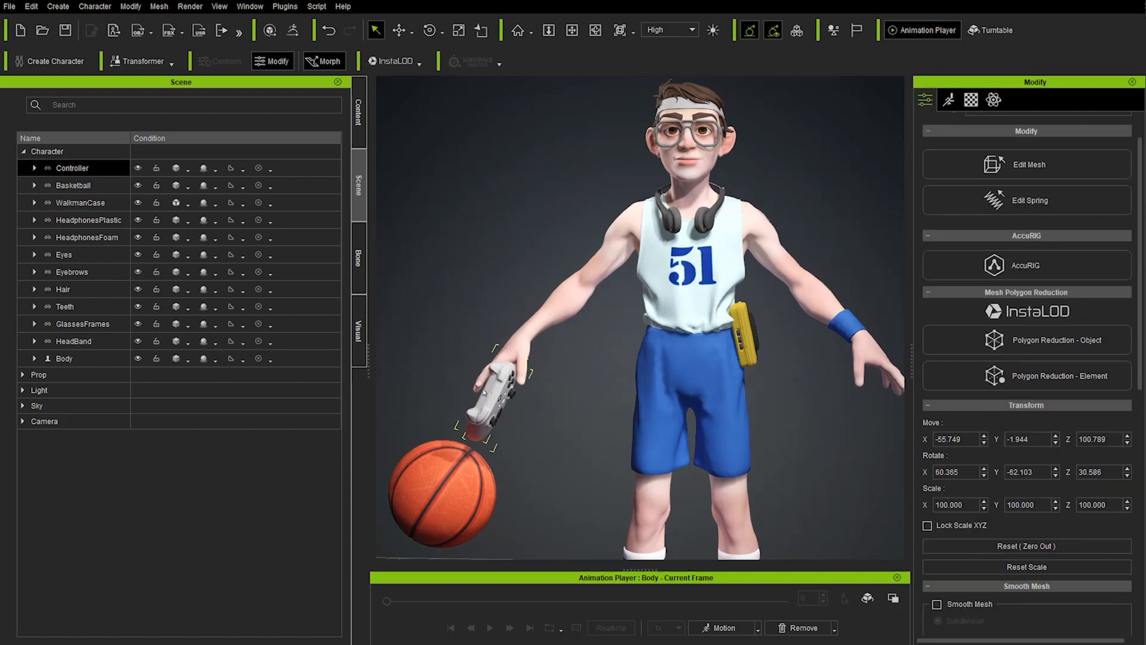
{"action": "scroll", "coordinate": [983, 426], "scroll_direction": "down", "scroll_amount": 5}
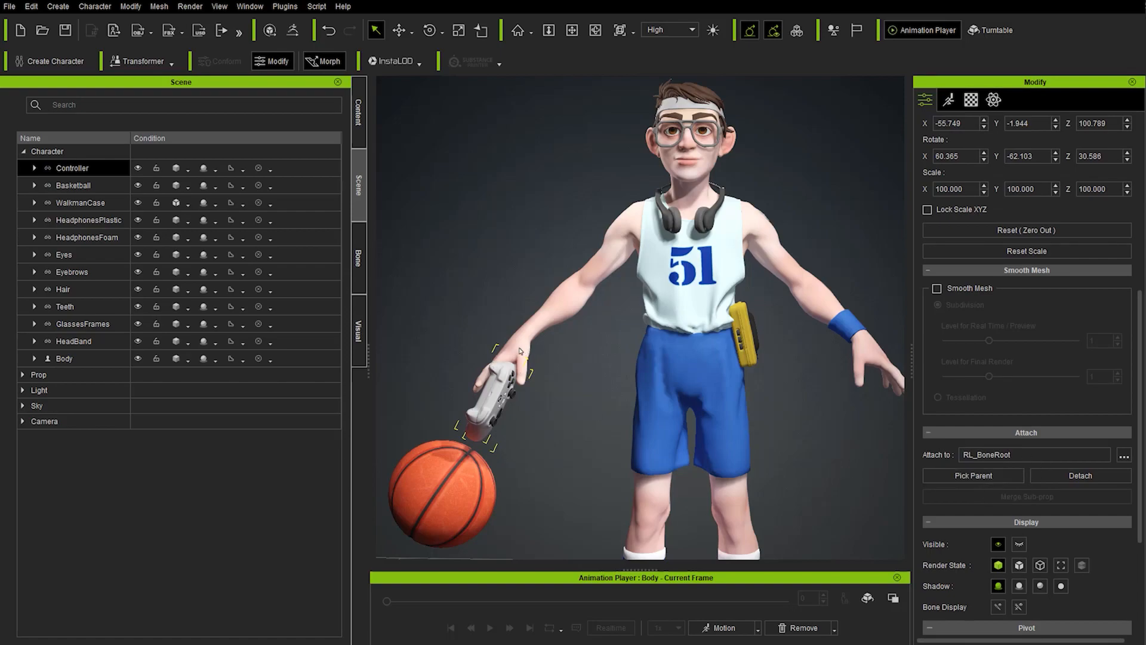
{"action": "left_click", "coordinate": [975, 476]}
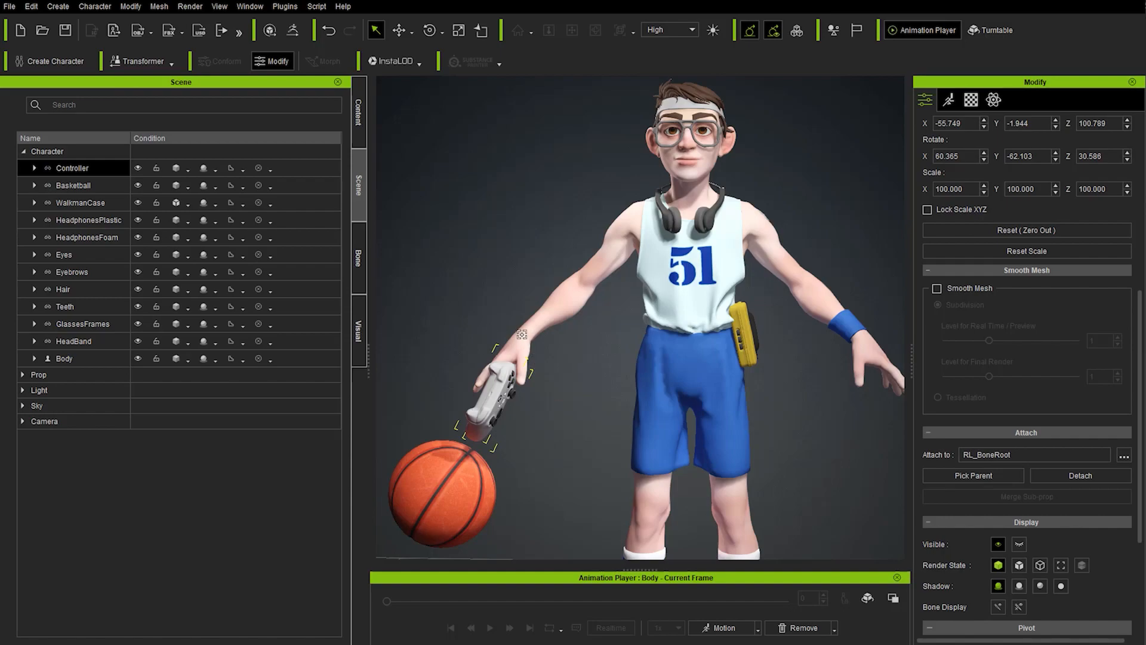
{"action": "left_click", "coordinate": [585, 425]}
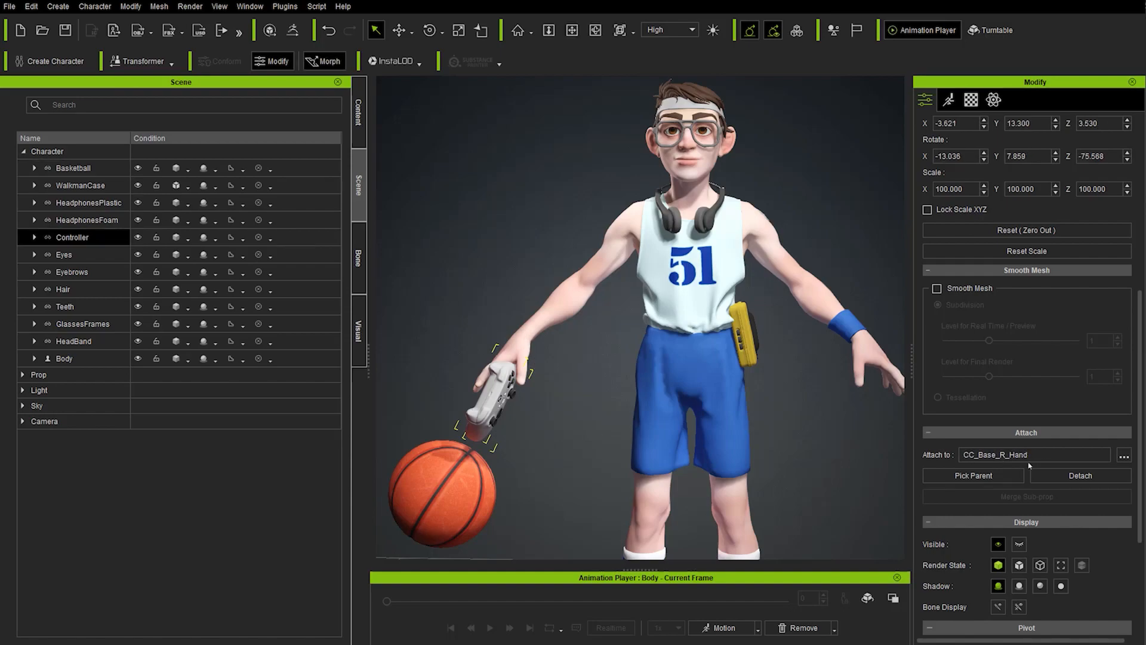
{"action": "left_click", "coordinate": [1125, 457]}
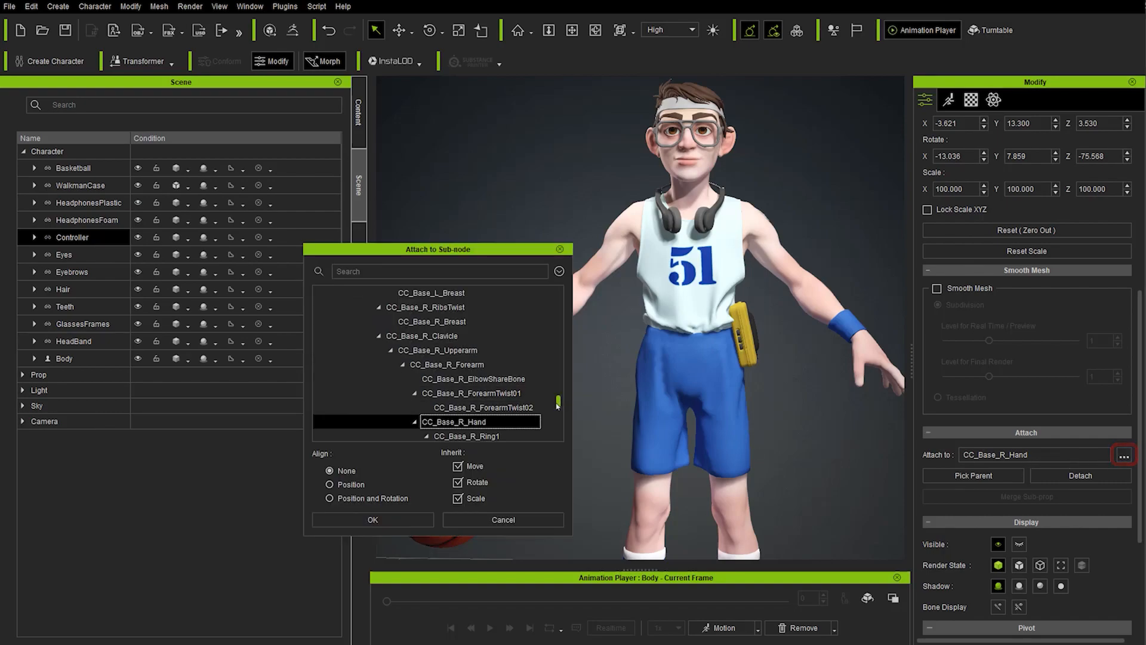
{"action": "left_click_drag", "start_coordinate": [556, 405], "coordinate": [556, 409]}
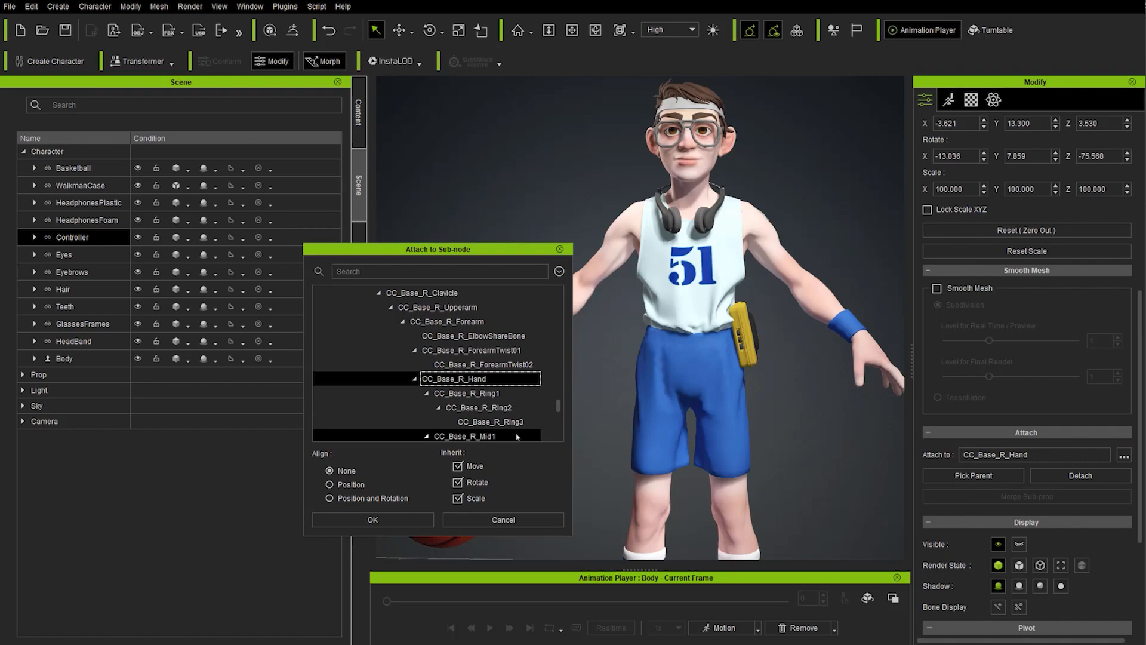
{"action": "left_click", "coordinate": [373, 520]}
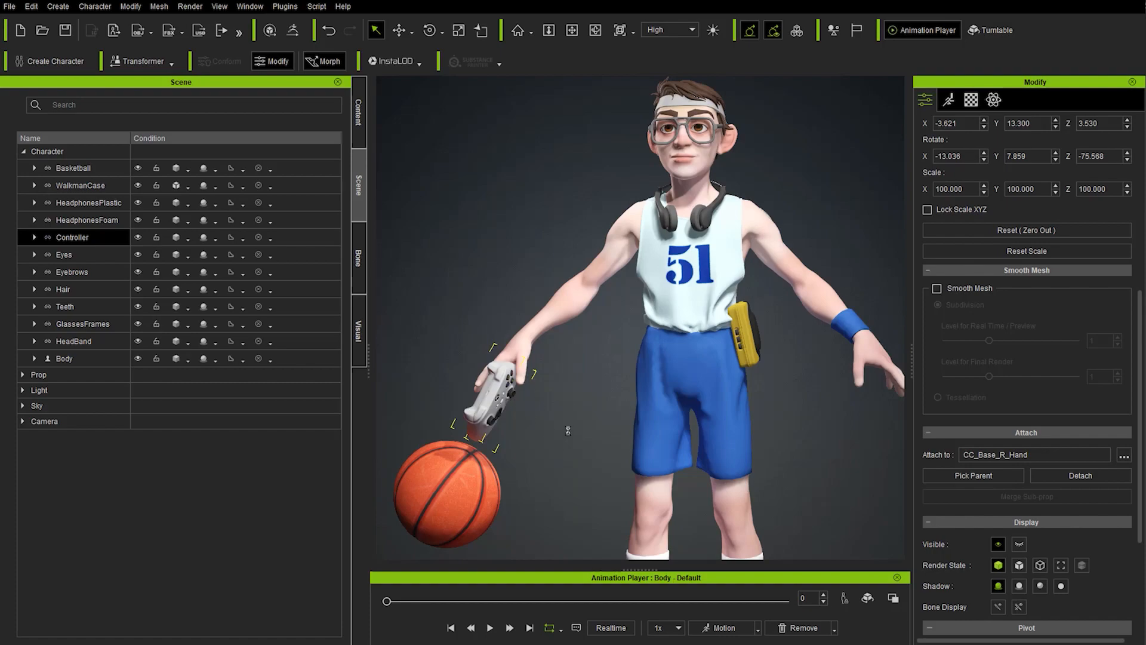
Set the basketball's pivot to the top middle of the ball.
{"action": "right_click_drag", "start_coordinate": [568, 430], "coordinate": [594, 450]}
{"action": "scroll", "coordinate": [561, 451], "scroll_direction": "down", "scroll_amount": 2}
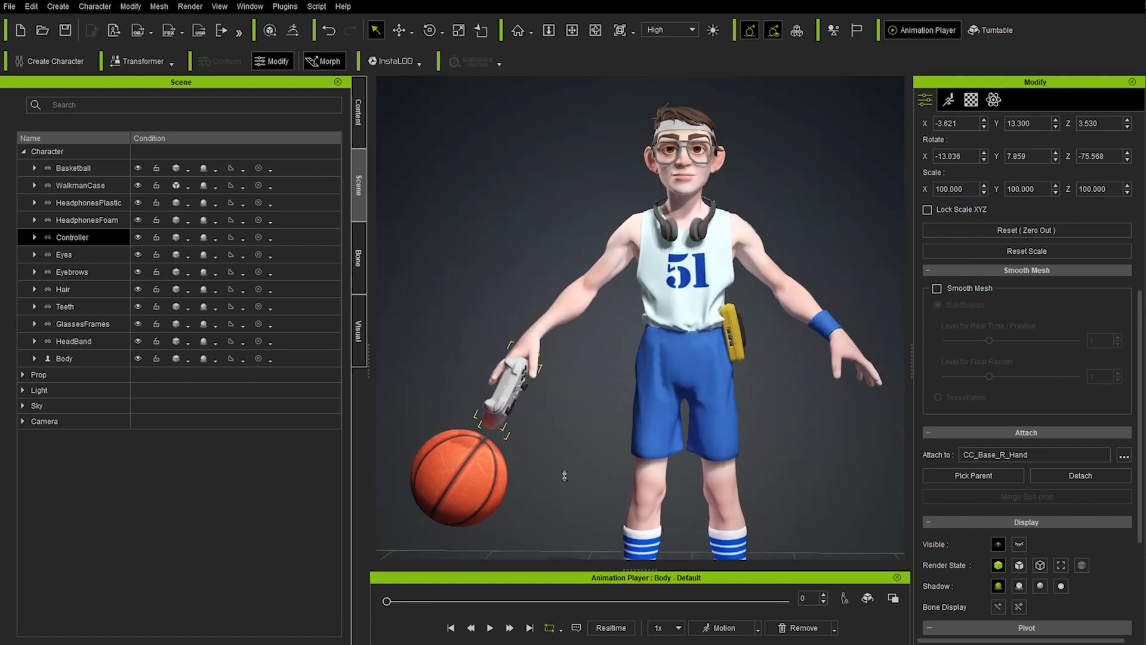
{"action": "left_click", "coordinate": [460, 471]}
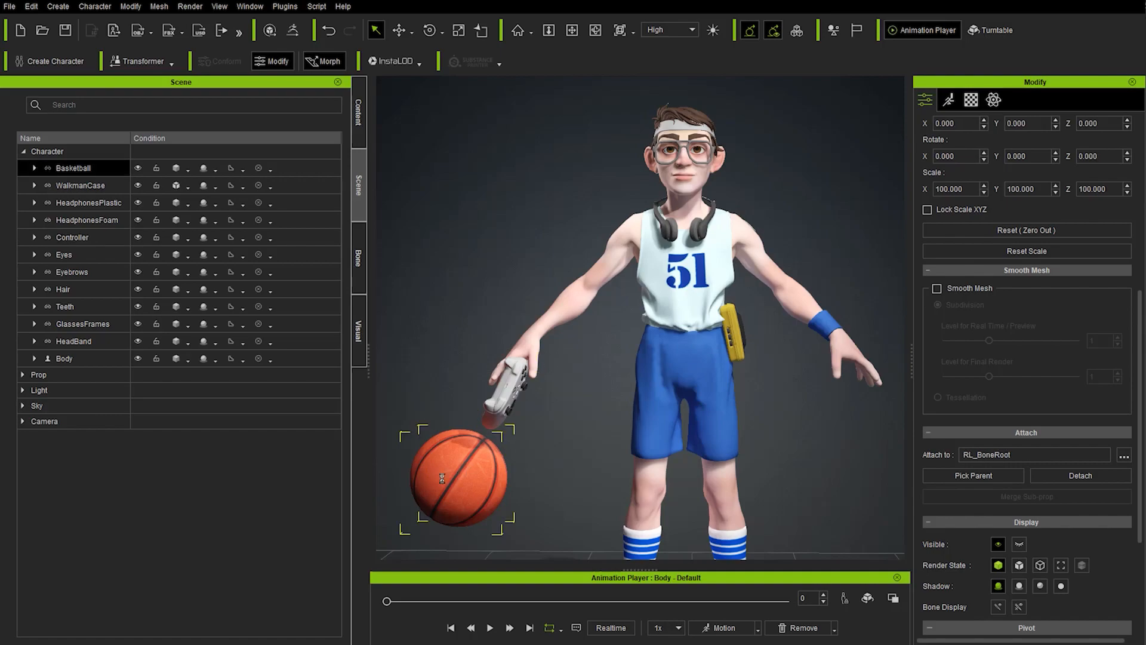
{"action": "scroll", "coordinate": [1103, 442], "scroll_direction": "down", "scroll_amount": 5}
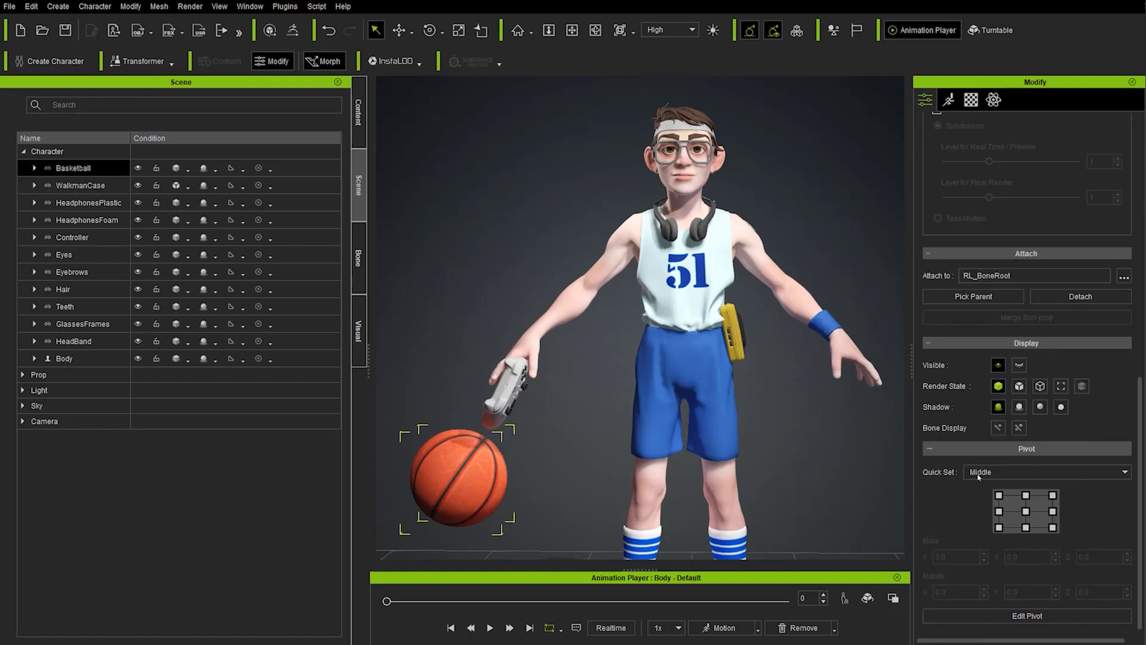
{"action": "left_click", "coordinate": [1025, 495]}
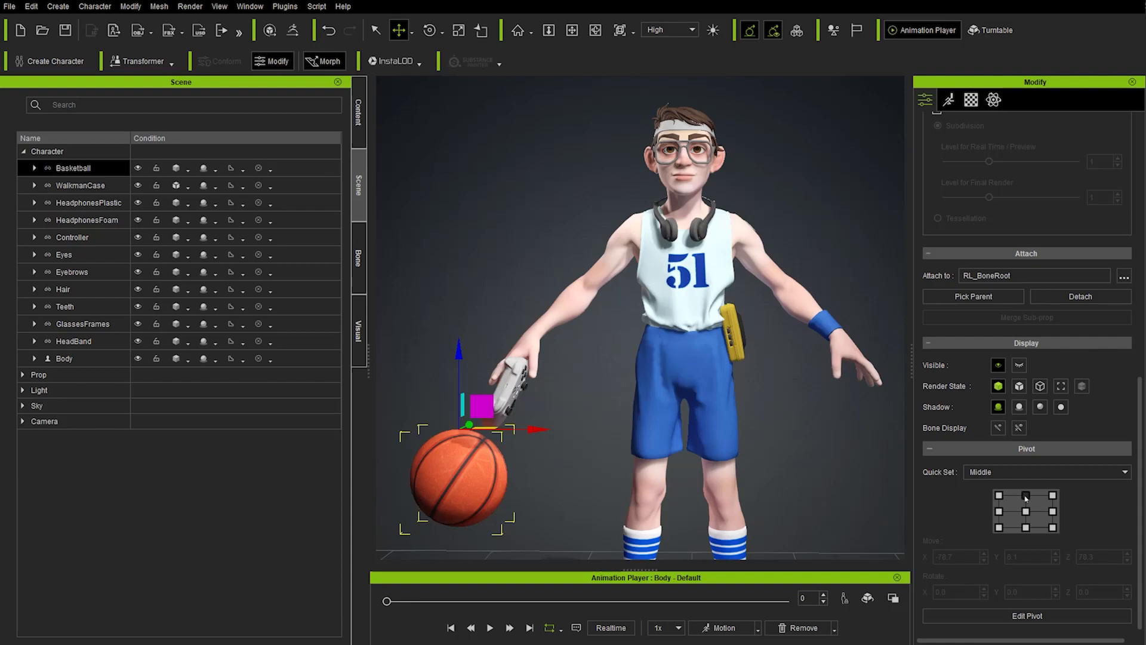
Move the basketball up so its top rests under the character's right hand.
{"action": "middle_click_drag", "start_coordinate": [623, 408], "coordinate": [656, 371]}
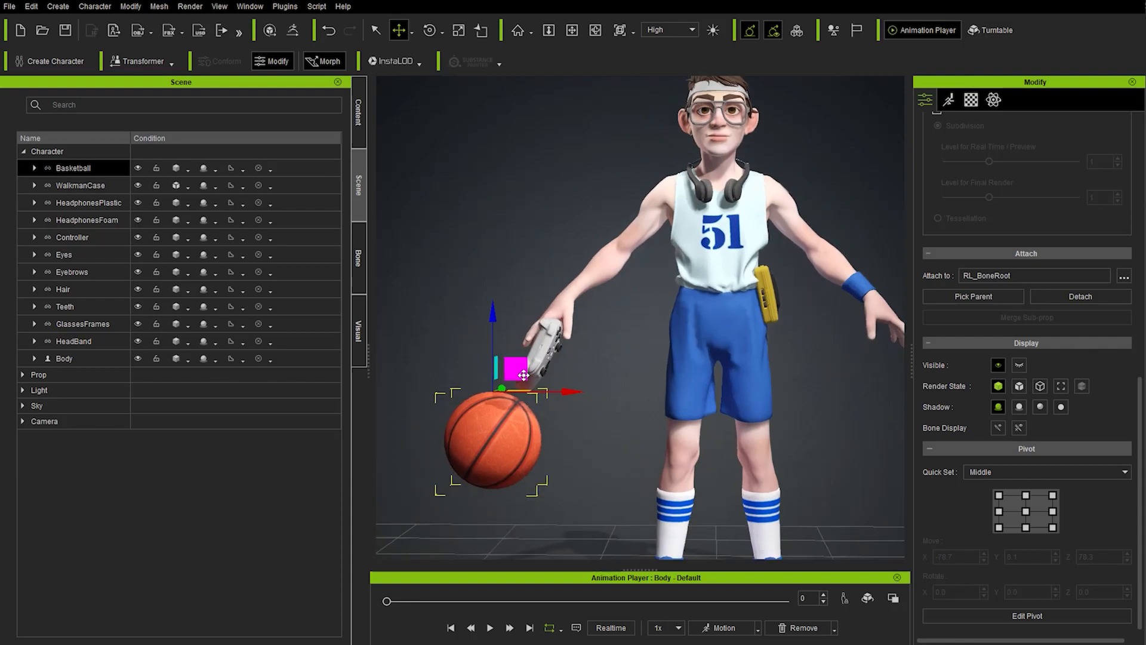
{"action": "left_click_drag", "start_coordinate": [522, 374], "coordinate": [594, 299]}
{"action": "right_click_drag", "start_coordinate": [606, 306], "coordinate": [669, 326]}
{"action": "left_click_drag", "start_coordinate": [534, 302], "coordinate": [563, 297]}
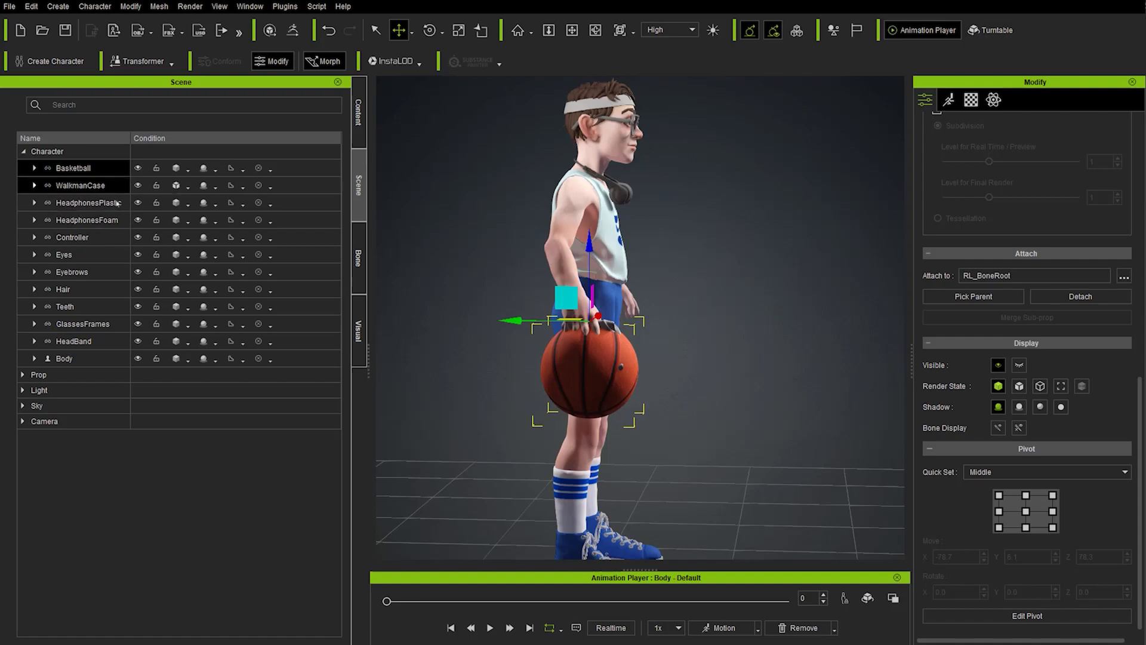
Hide the controller and fit the basketball against the right palm, rotated to about Y -43.4.
{"action": "left_click", "coordinate": [138, 237]}
{"action": "scroll", "coordinate": [468, 222], "scroll_direction": "up", "scroll_amount": 3}
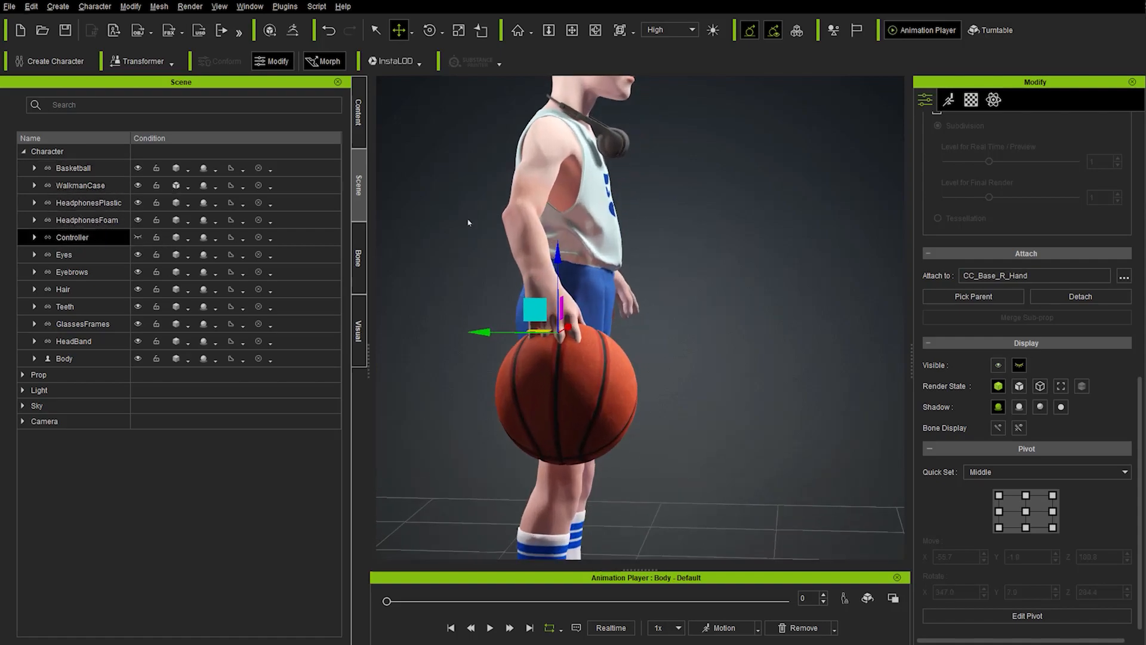
{"action": "right_click_drag", "start_coordinate": [468, 222], "coordinate": [389, 325]}
{"action": "scroll", "coordinate": [389, 325], "scroll_direction": "up", "scroll_amount": 2}
{"action": "left_click", "coordinate": [561, 398]}
{"action": "right_click_drag", "start_coordinate": [561, 382], "coordinate": [752, 307]}
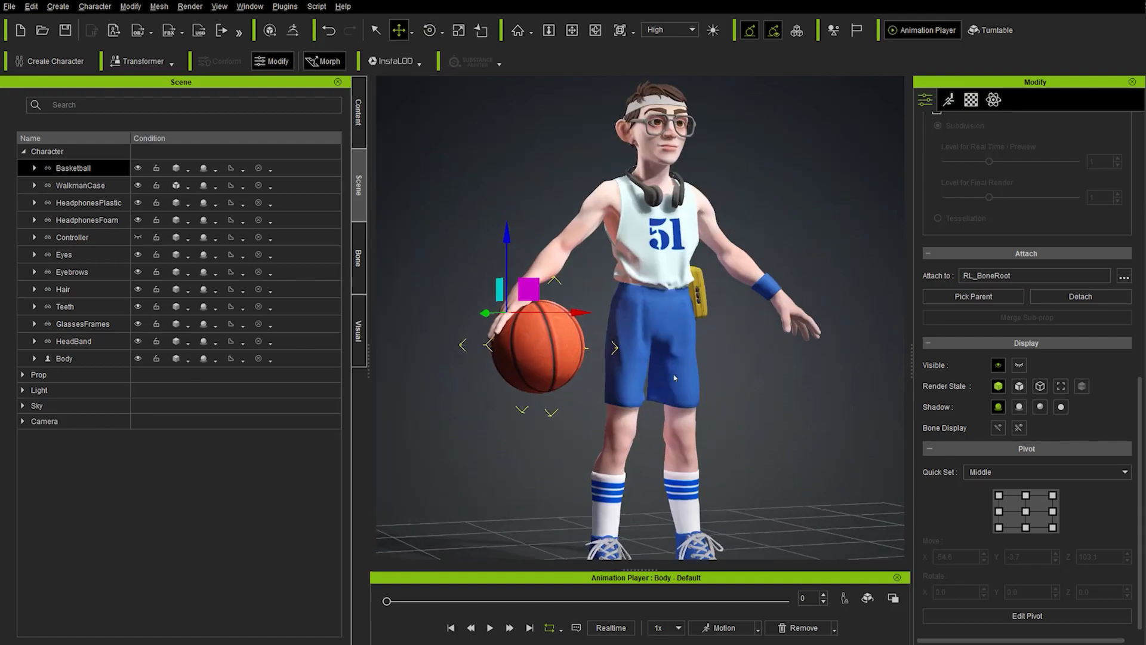
{"action": "scroll", "coordinate": [561, 415], "scroll_direction": "up", "scroll_amount": 2}
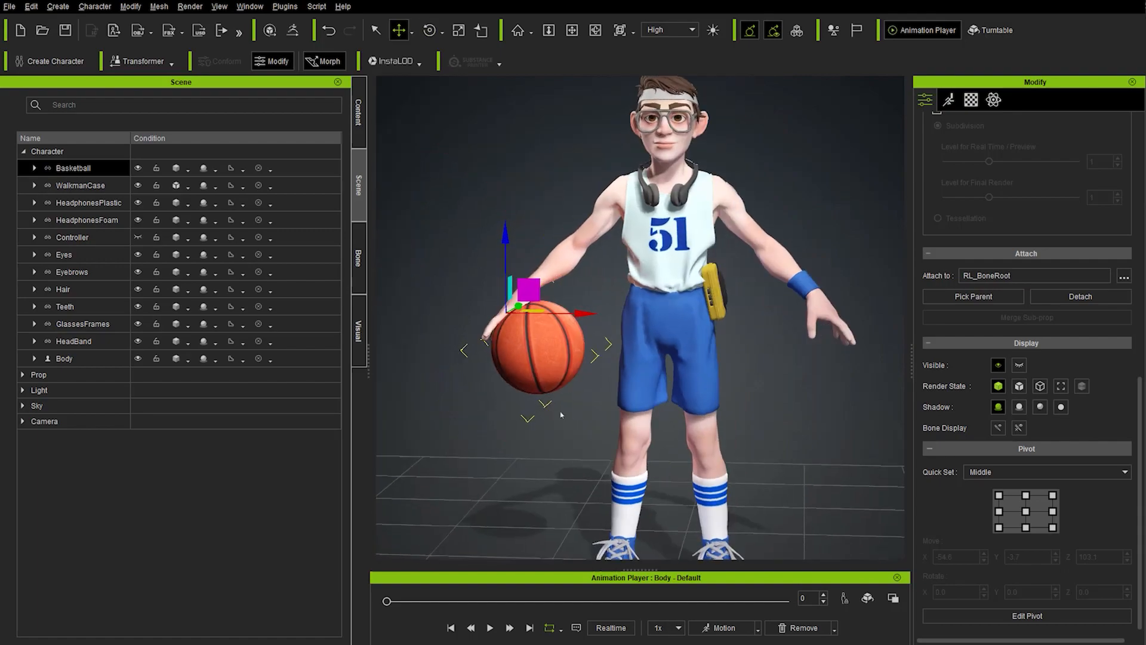
Attach the basketball to the right hand bone, CC_Base_R_Hand, by picking the hand as its parent.
{"action": "middle_click_drag", "start_coordinate": [587, 411], "coordinate": [570, 379]}
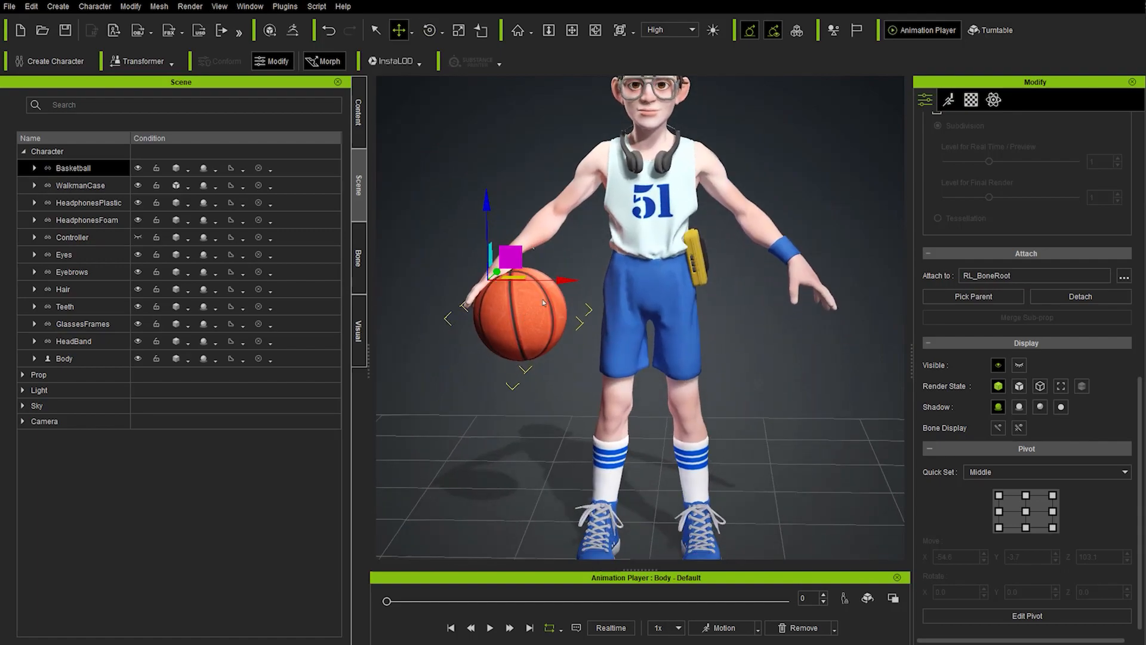
{"action": "scroll", "coordinate": [954, 515], "scroll_direction": "up", "scroll_amount": 2}
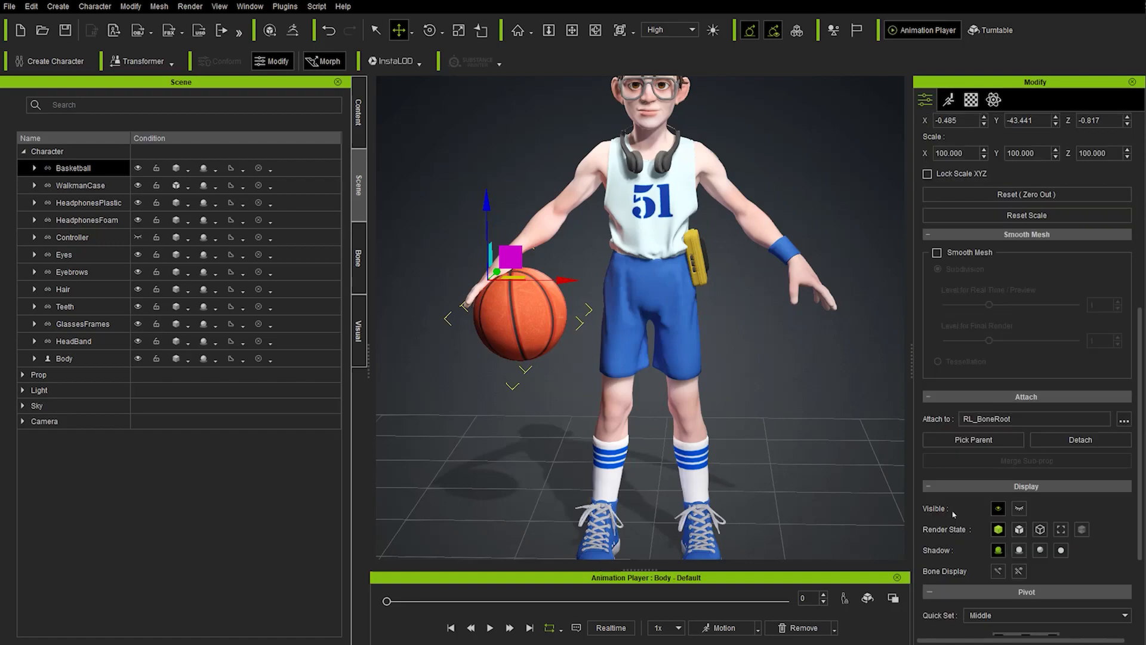
{"action": "left_click", "coordinate": [974, 440]}
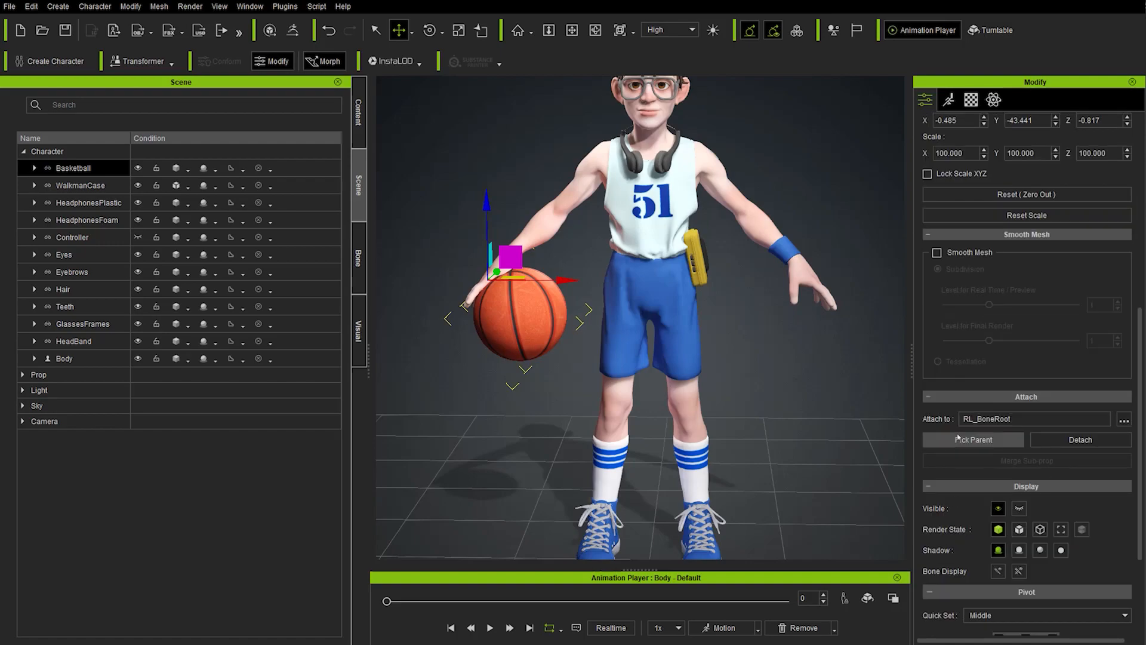
{"action": "left_click", "coordinate": [504, 260]}
{"action": "middle_click_drag", "start_coordinate": [687, 354], "coordinate": [650, 342]}
{"action": "scroll", "coordinate": [650, 343], "scroll_direction": "down", "scroll_amount": 2}
{"action": "middle_click_drag", "start_coordinate": [521, 227], "coordinate": [538, 251]}
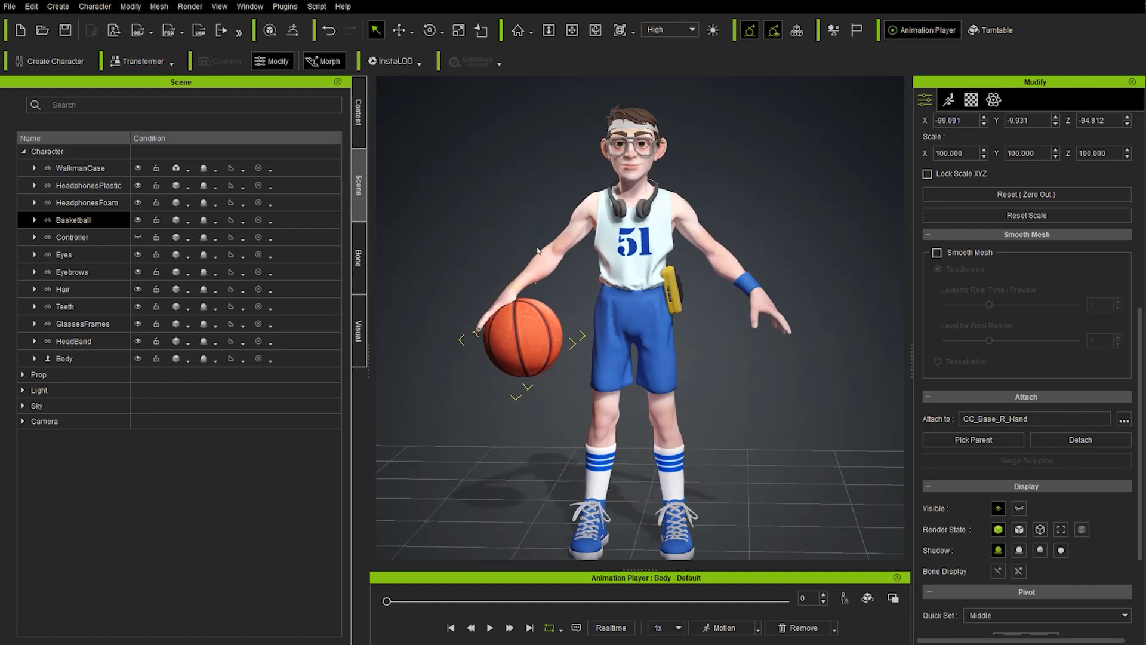
{"action": "right_click_drag", "start_coordinate": [659, 263], "coordinate": [671, 247]}
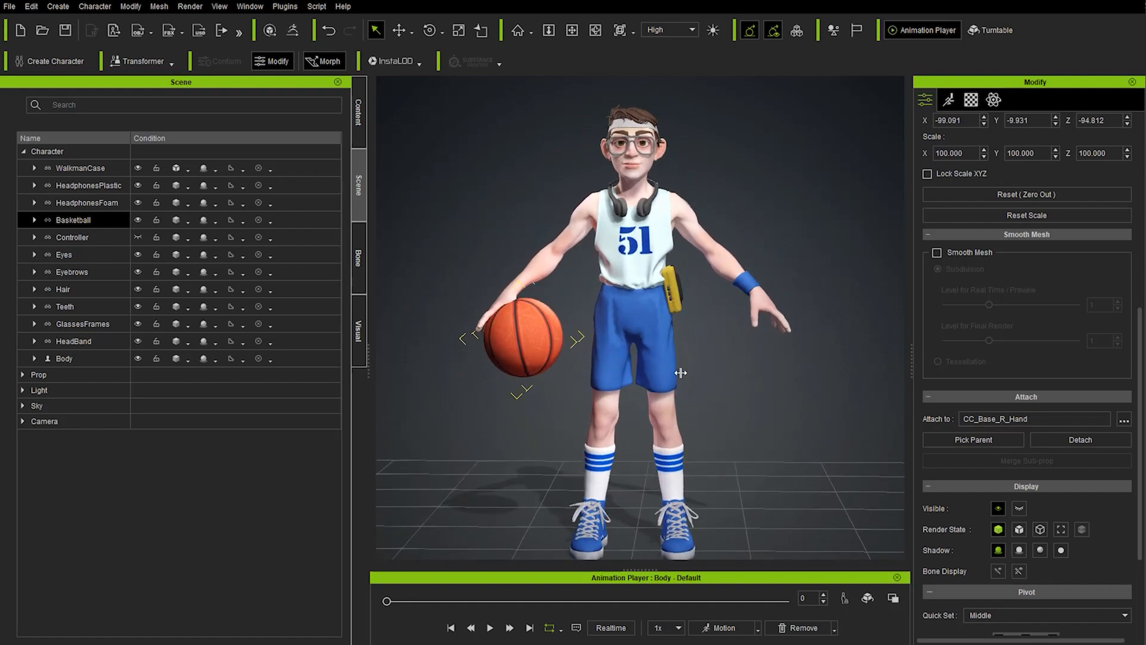
Make the controller visible again and send the whole character with its props to ZBrush through GoZ, using Relink and Current Pose.
{"action": "left_click", "coordinate": [120, 237]}
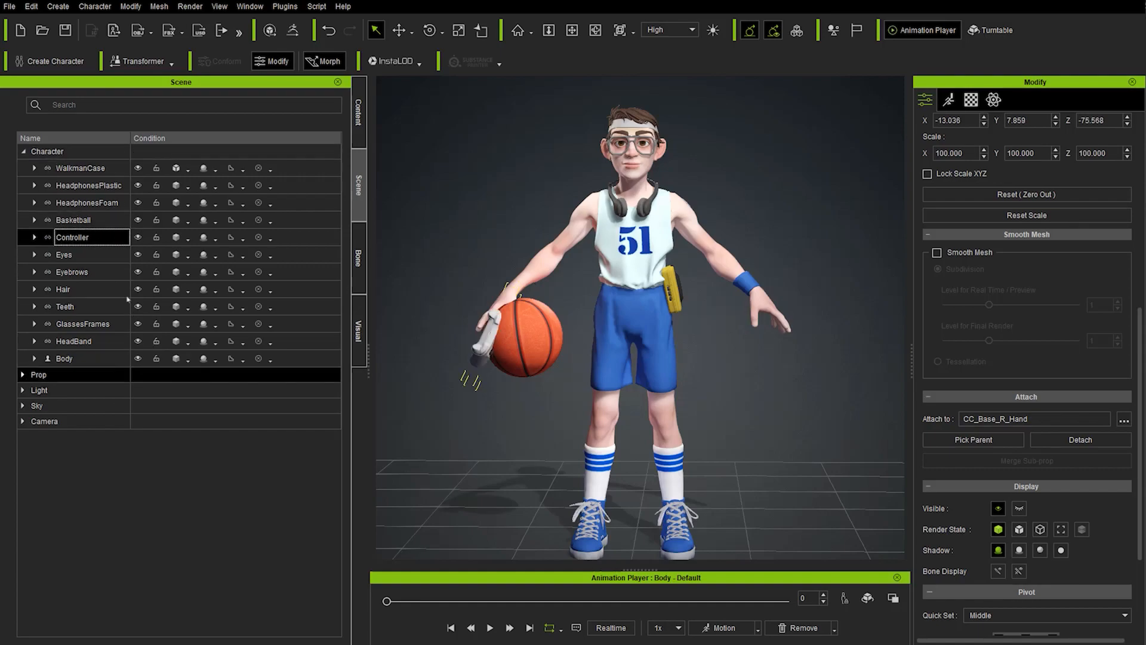
{"action": "left_click", "coordinate": [60, 151]}
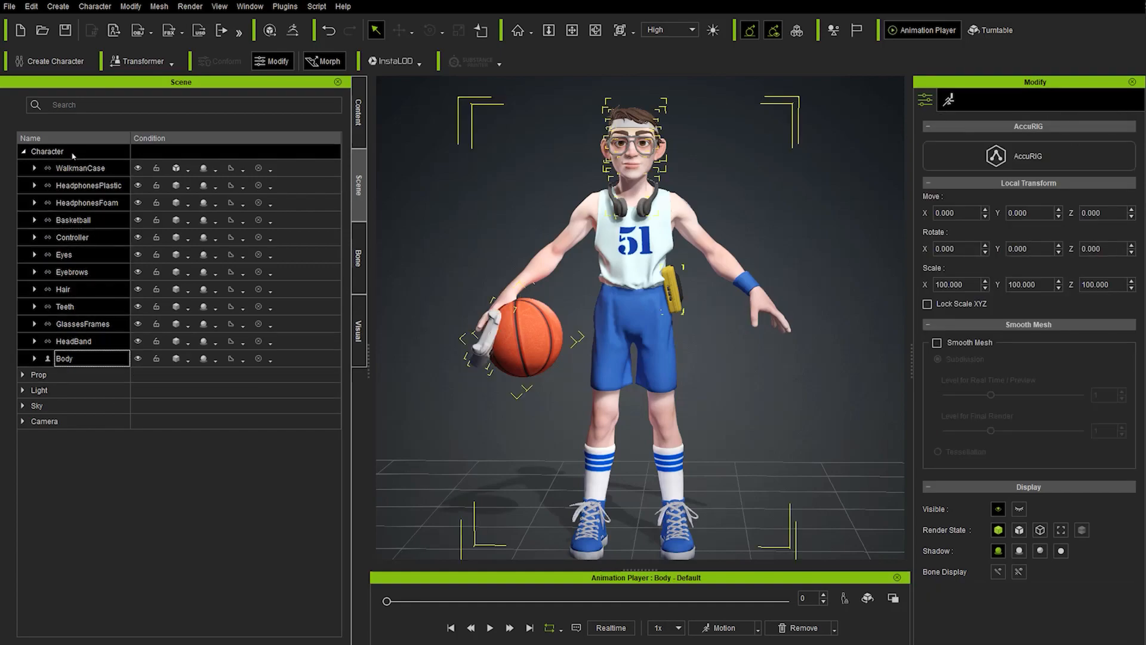
{"action": "left_click", "coordinate": [294, 32]}
{"action": "left_click", "coordinate": [350, 151]}
{"action": "left_click", "coordinate": [345, 174]}
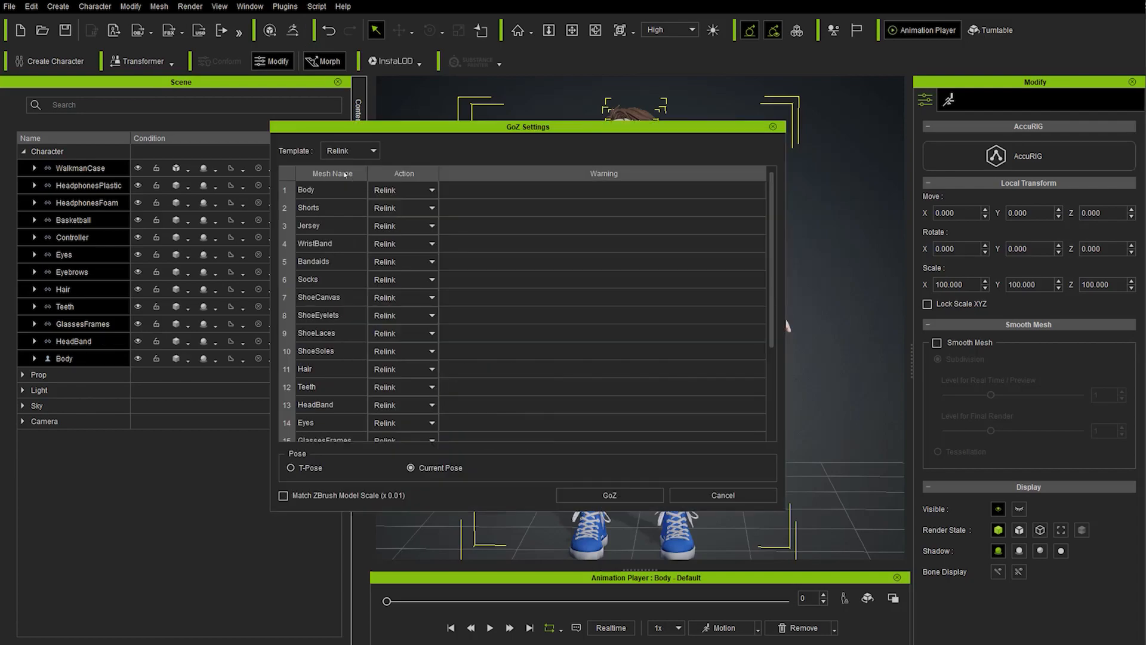
{"action": "left_click", "coordinate": [606, 497]}
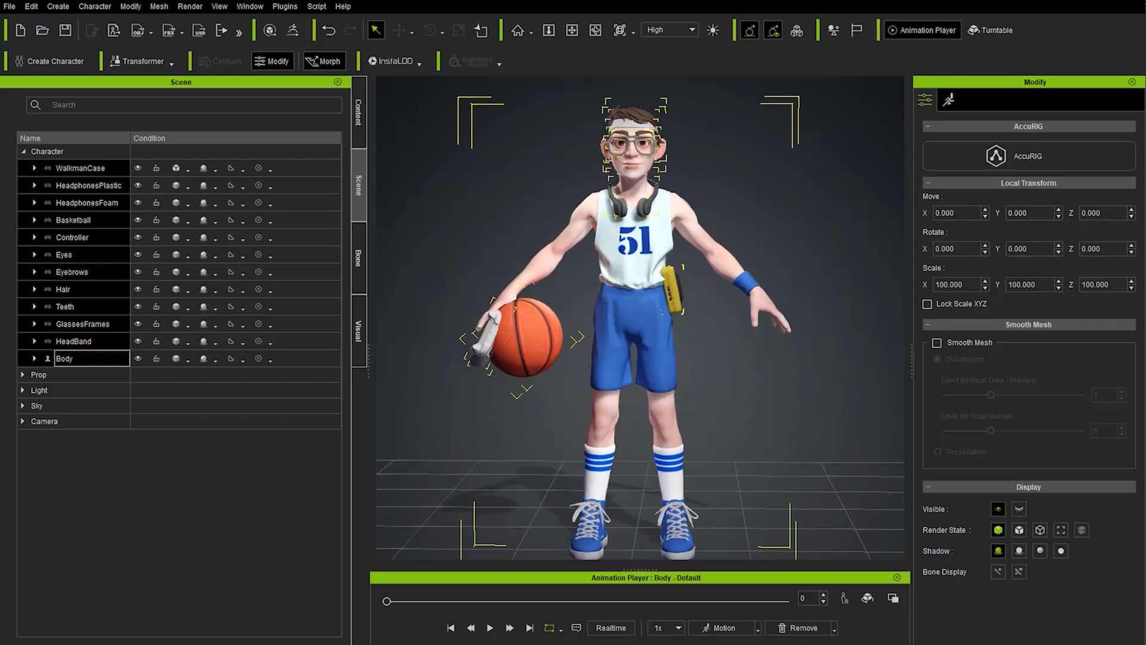
Apply the Birdcage motion from the template 1.Human Male Perform motions to the character's body.
{"action": "left_click", "coordinate": [75, 360]}
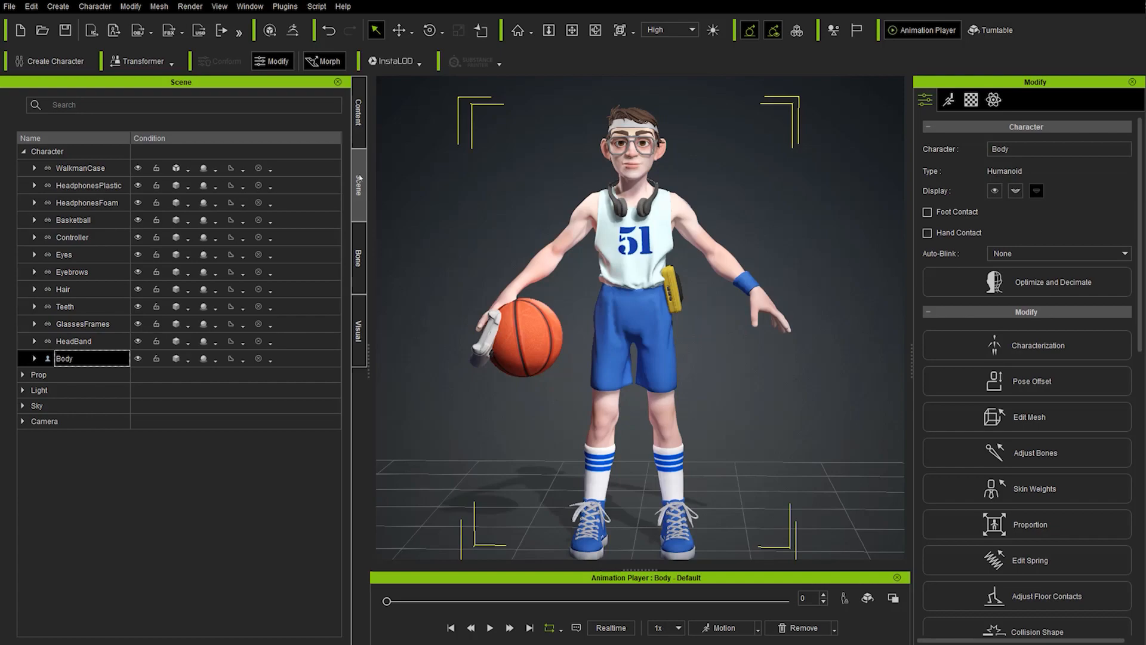
{"action": "left_click", "coordinate": [358, 113]}
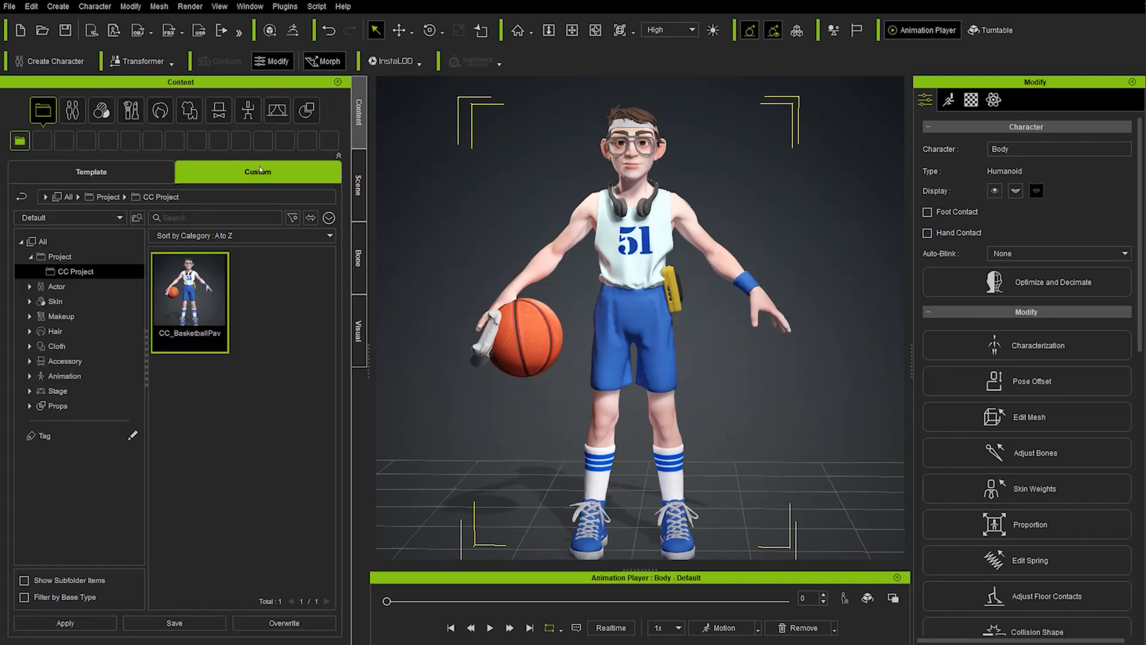
{"action": "left_click", "coordinate": [91, 172]}
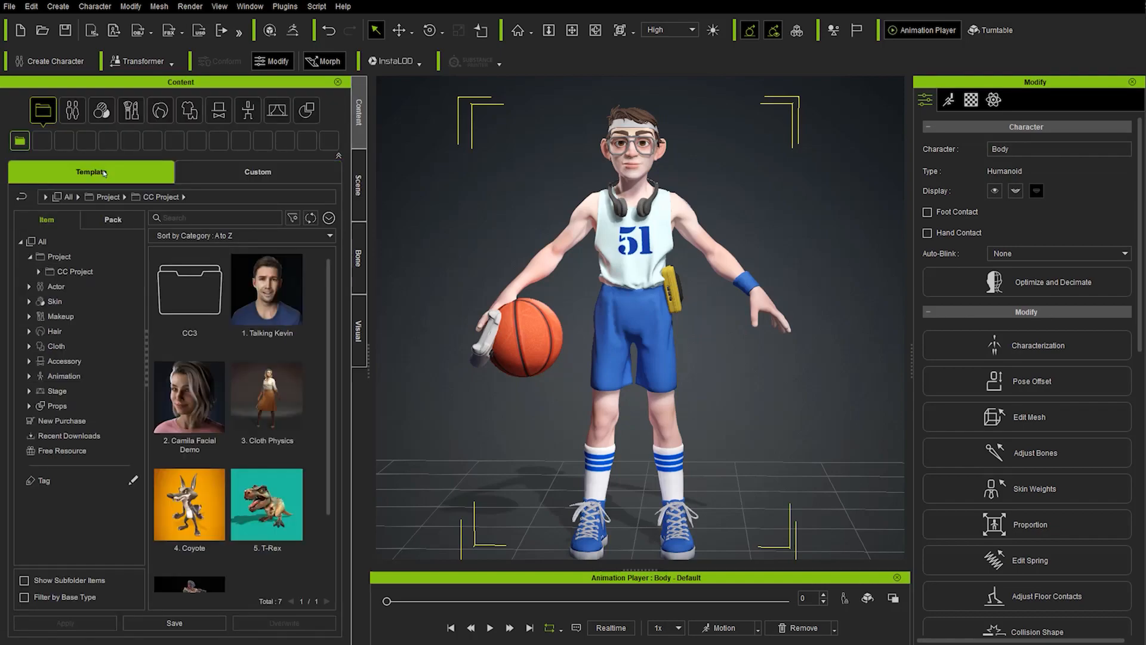
{"action": "left_click", "coordinate": [29, 376]}
{"action": "scroll", "coordinate": [36, 385], "scroll_direction": "down", "scroll_amount": 1}
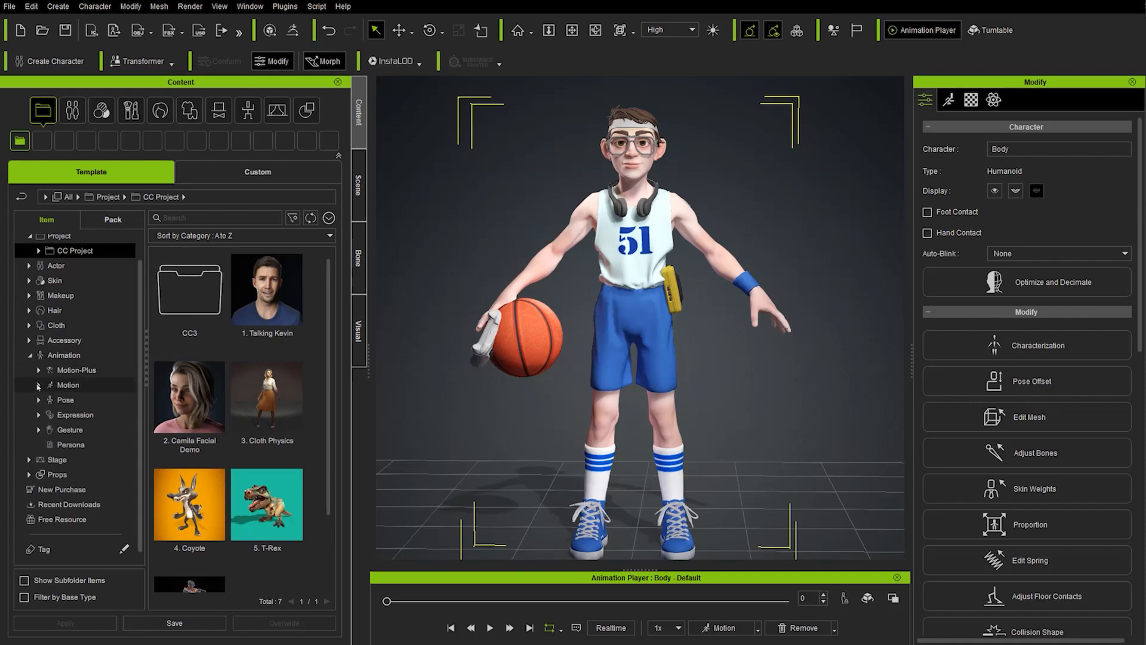
{"action": "left_click", "coordinate": [38, 385]}
{"action": "scroll", "coordinate": [39, 386], "scroll_direction": "down", "scroll_amount": 3}
{"action": "double_click", "coordinate": [90, 352]}
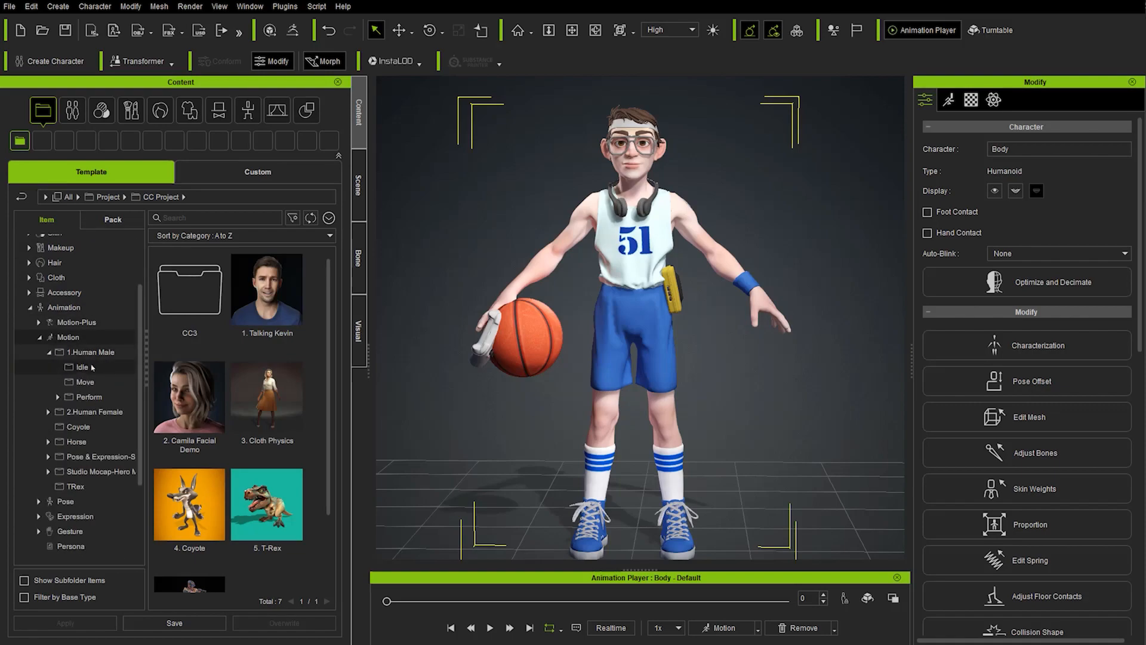
{"action": "left_click", "coordinate": [89, 396]}
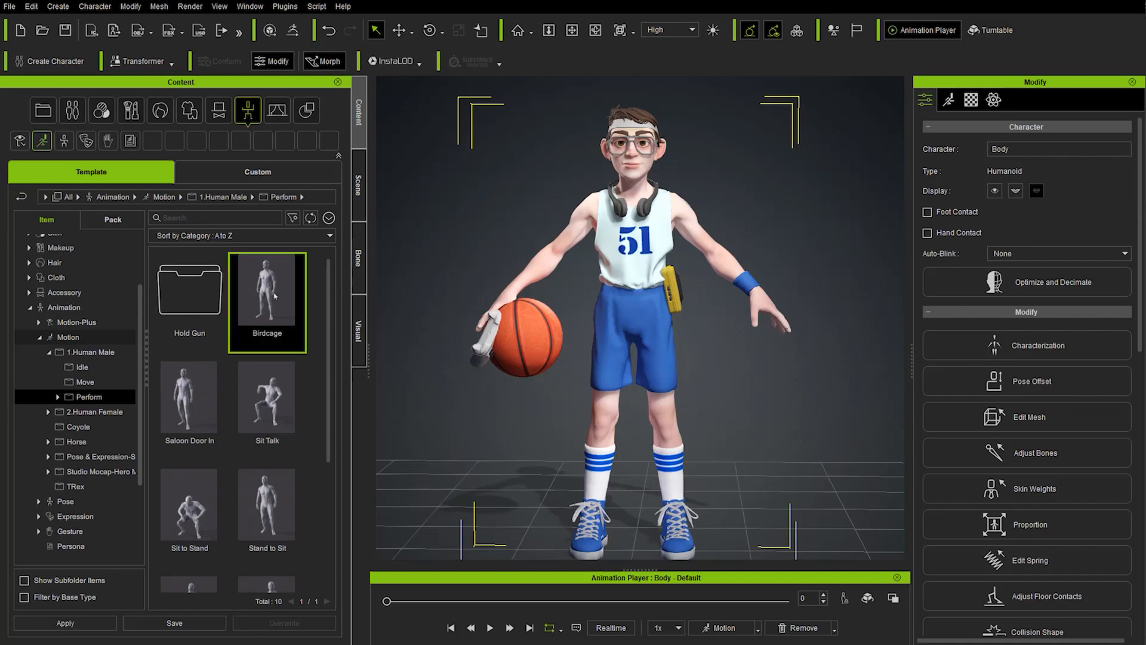
{"action": "double_click", "coordinate": [275, 295]}
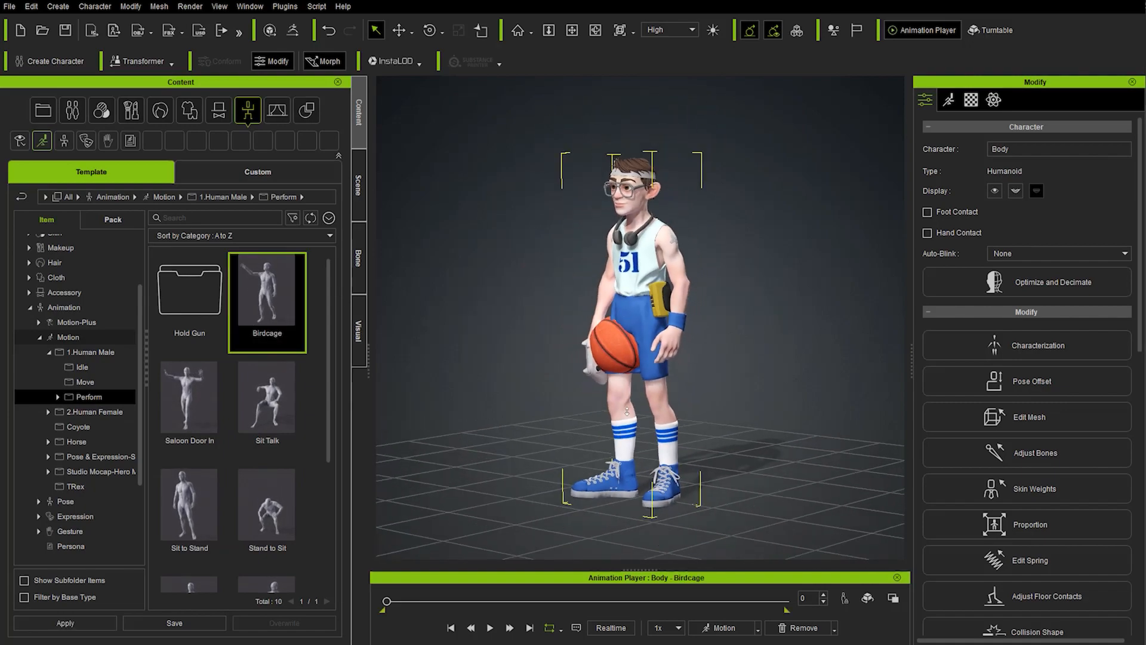
Scrub the animation to frame 215, frame the character in the view, and return to the scene's object list.
{"action": "left_click_drag", "start_coordinate": [405, 604], "coordinate": [545, 602]}
{"action": "left_click", "coordinate": [572, 537]}
{"action": "key", "text": "f"}
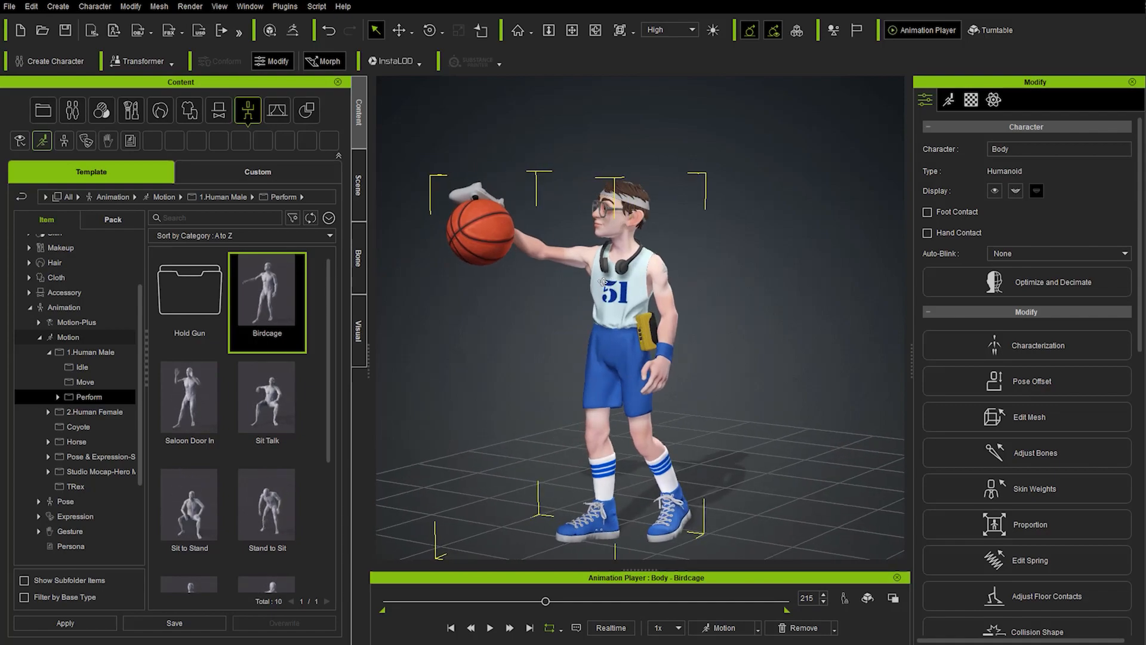
{"action": "left_click", "coordinate": [359, 186]}
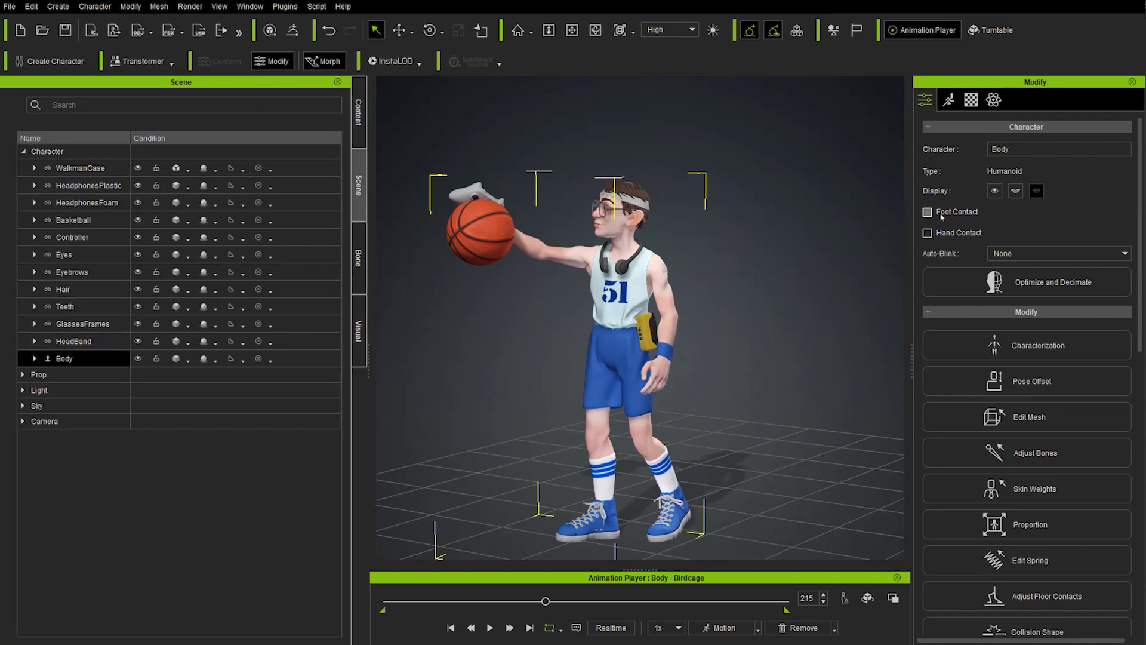
Start editing the body's current pose and rotate the hip joint to turn and tilt the whole character.
{"action": "left_click", "coordinate": [949, 100]}
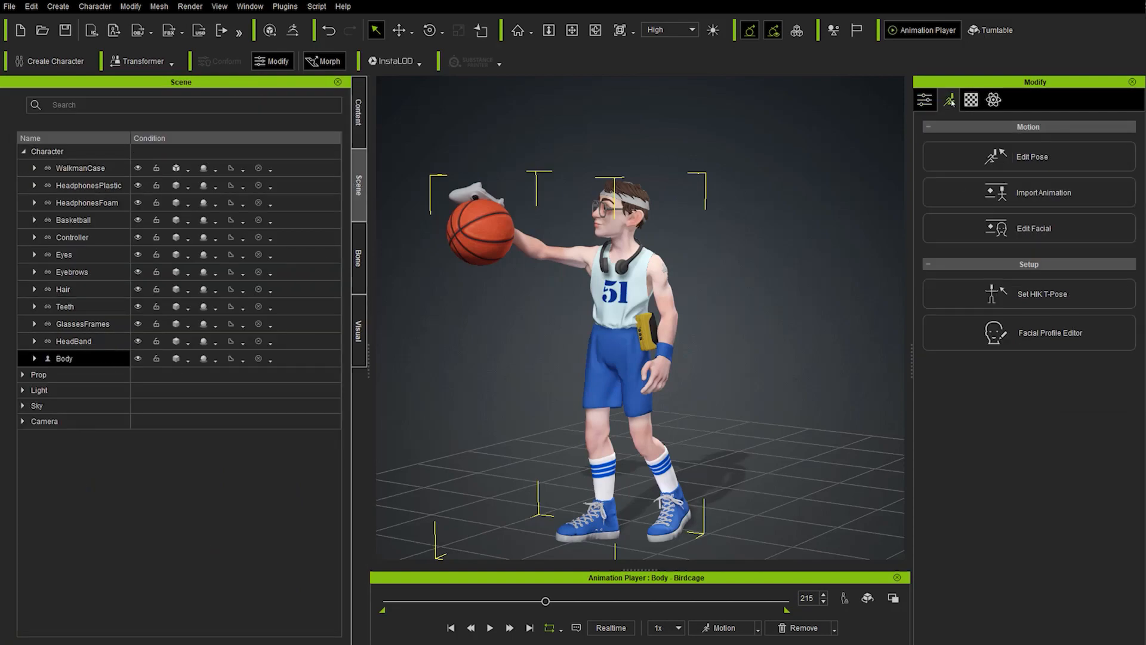
{"action": "left_click", "coordinate": [1041, 157]}
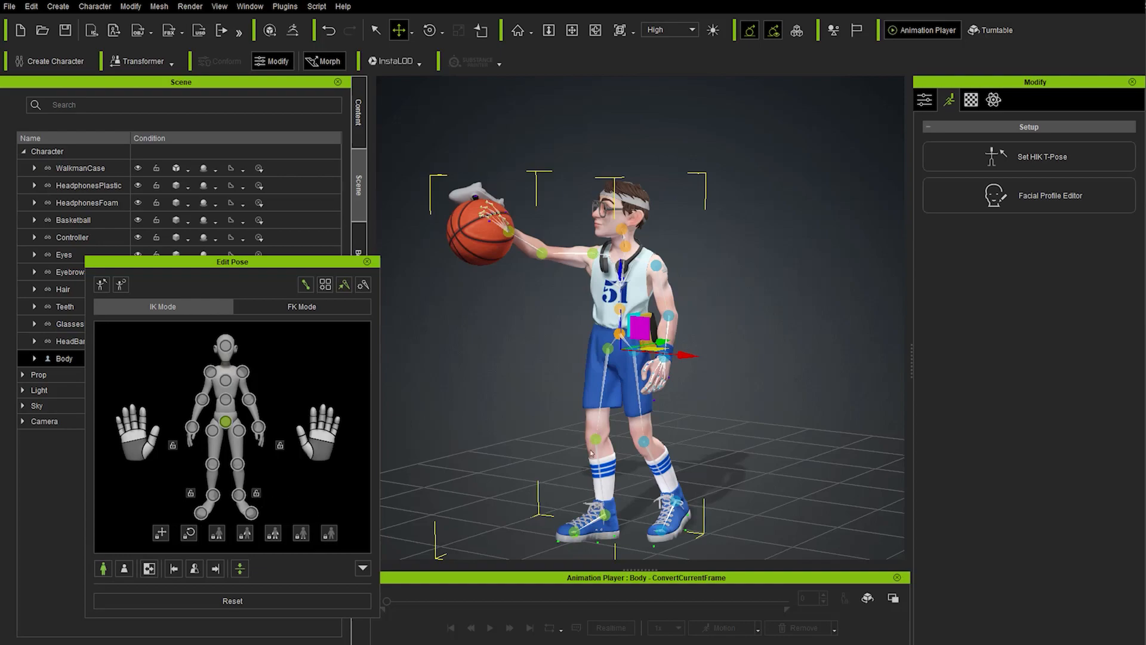
{"action": "right_click_drag", "start_coordinate": [587, 387], "coordinate": [625, 389]}
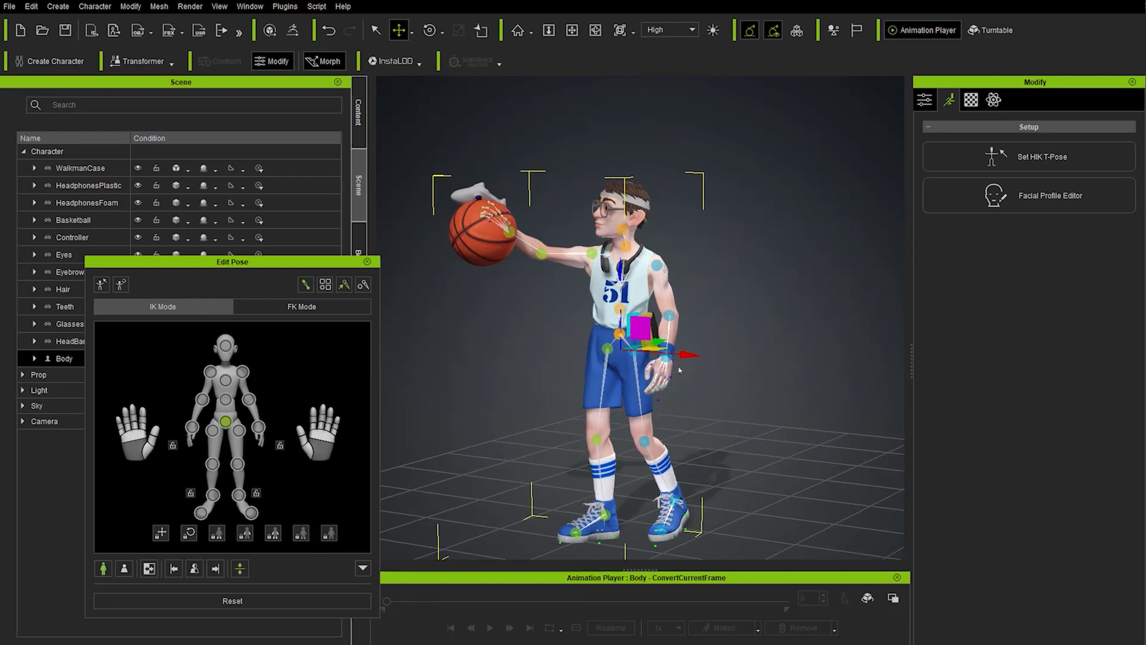
{"action": "key", "text": "e"}
{"action": "scroll", "coordinate": [585, 309], "scroll_direction": "up", "scroll_amount": 3}
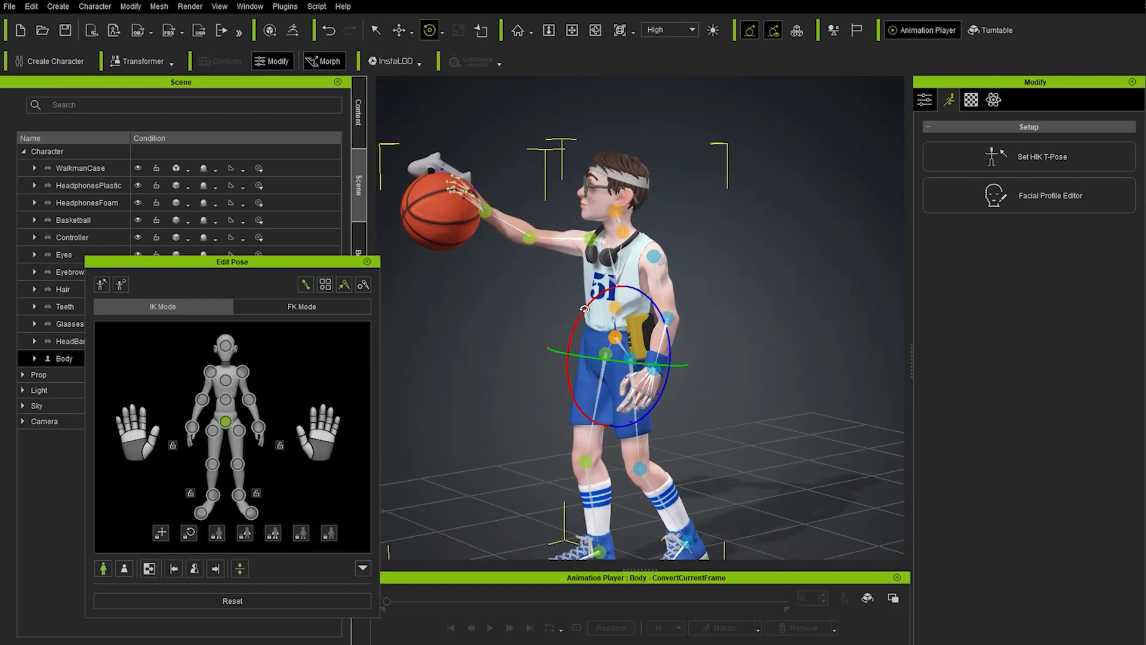
{"action": "left_click_drag", "start_coordinate": [593, 301], "coordinate": [584, 312]}
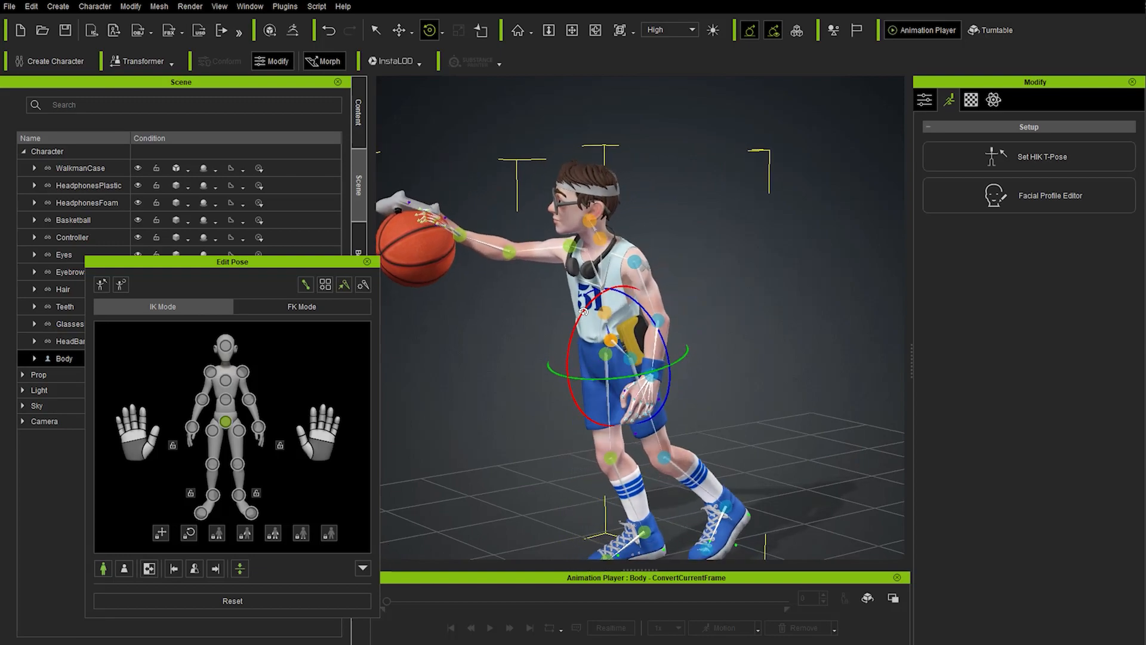
Rotate the upper chest and head so the character looks up toward the basketball.
{"action": "right_click_drag", "start_coordinate": [537, 312], "coordinate": [504, 289]}
{"action": "middle_click_drag", "start_coordinate": [504, 289], "coordinate": [553, 320]}
{"action": "scroll", "coordinate": [553, 320], "scroll_direction": "up", "scroll_amount": 3}
{"action": "mouse_move", "coordinate": [669, 256]}
{"action": "right_mouse_down"}
{"action": "mouse_move", "coordinate": [726, 238]}
{"action": "mouse_move", "coordinate": [671, 278]}
{"action": "right_mouse_up"}
{"action": "left_click", "coordinate": [671, 278]}
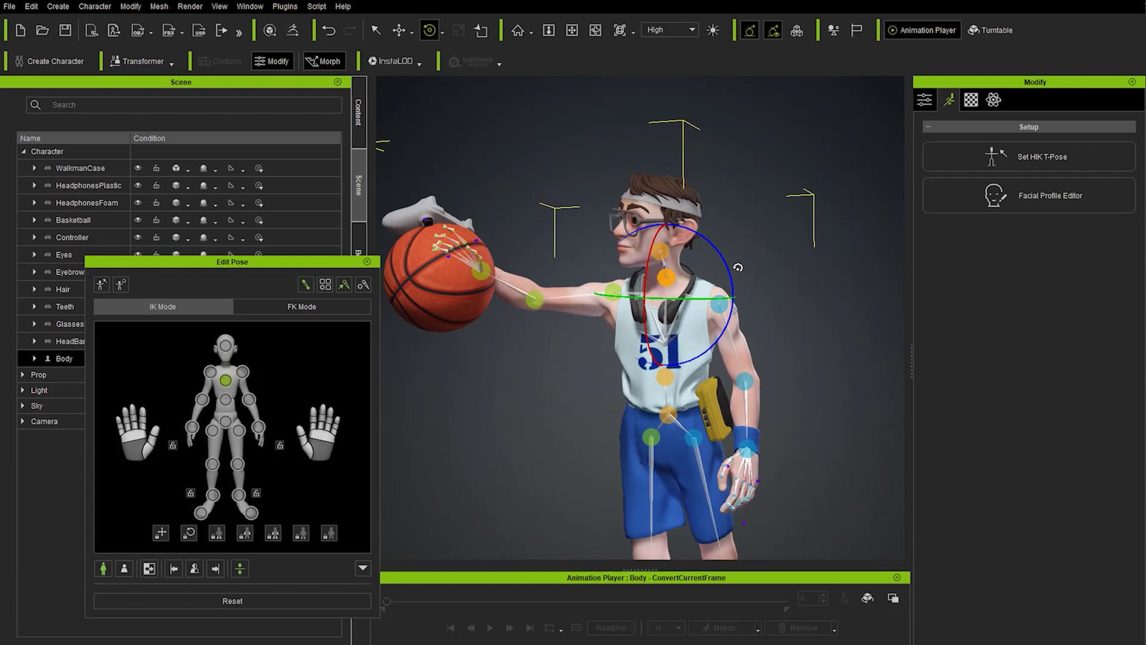
{"action": "left_click_drag", "start_coordinate": [738, 267], "coordinate": [742, 287]}
{"action": "left_click", "coordinate": [666, 242]}
{"action": "mouse_move", "coordinate": [666, 241]}
{"action": "right_mouse_down"}
{"action": "mouse_move", "coordinate": [725, 242]}
{"action": "mouse_move", "coordinate": [656, 250]}
{"action": "right_mouse_up"}
Rotate the right upper arm and forearm to lift the basketball above head height, and select the right hand joint.
{"action": "left_click", "coordinate": [619, 279]}
{"action": "left_click_drag", "start_coordinate": [561, 254], "coordinate": [570, 233]}
{"action": "middle_click_drag", "start_coordinate": [570, 250], "coordinate": [680, 382]}
{"action": "left_click", "coordinate": [681, 388]}
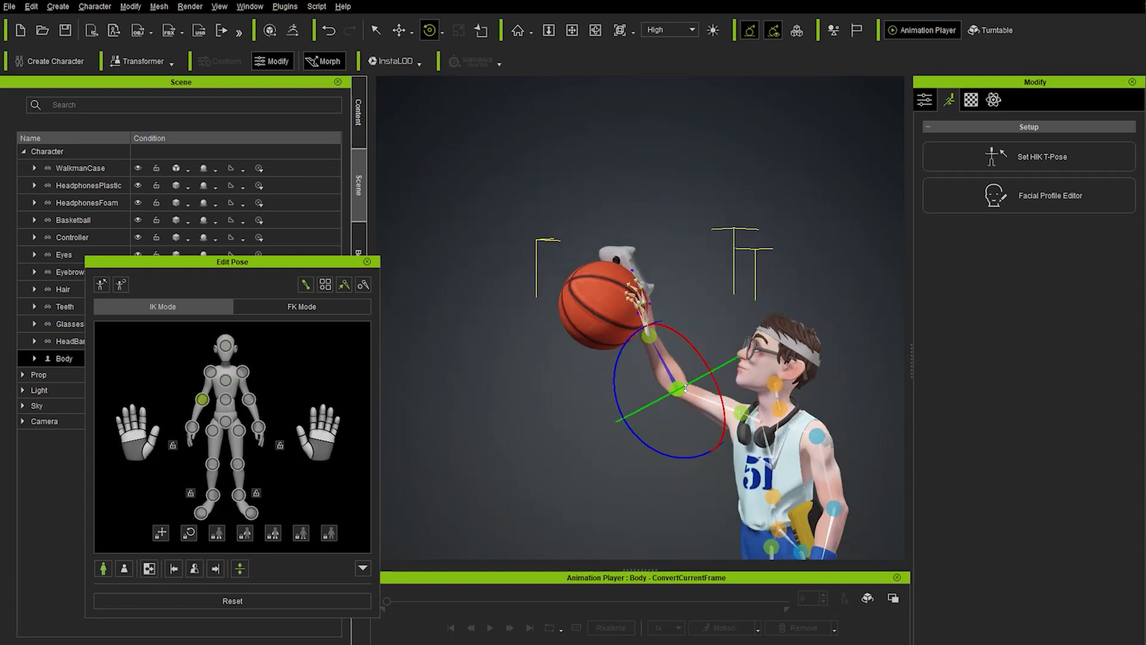
{"action": "left_click", "coordinate": [649, 335]}
{"action": "scroll", "coordinate": [648, 298], "scroll_direction": "up", "scroll_amount": 6}
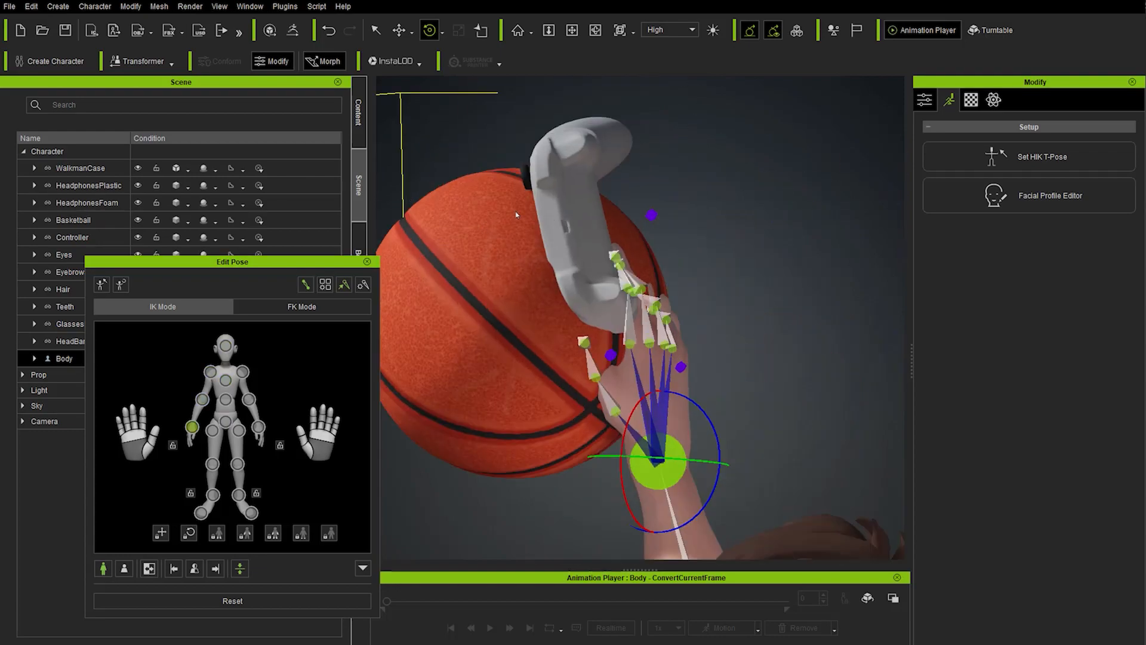
Hide the Controller prop and resume pose editing on the body.
{"action": "left_click", "coordinate": [138, 238]}
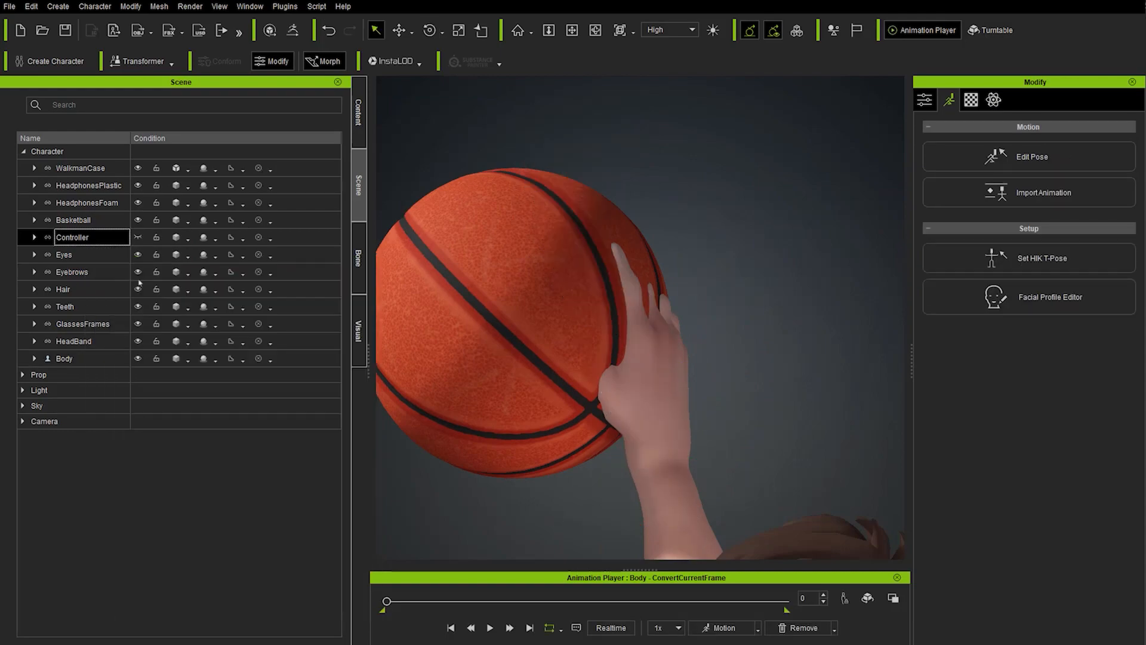
{"action": "left_click", "coordinate": [82, 360]}
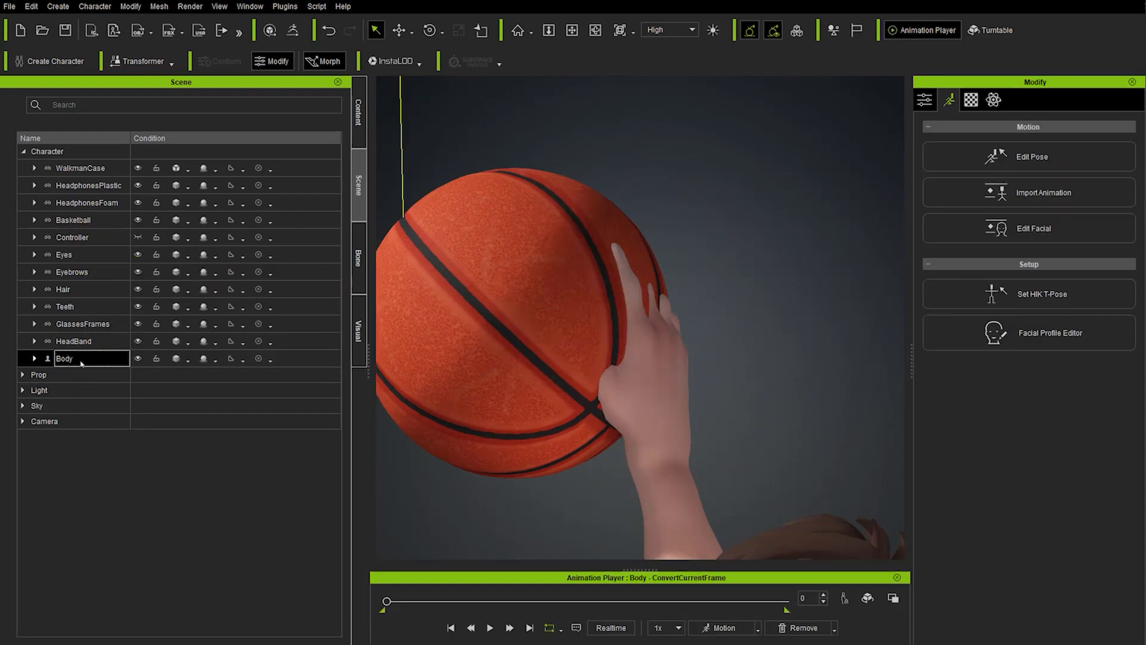
{"action": "left_click", "coordinate": [1024, 169]}
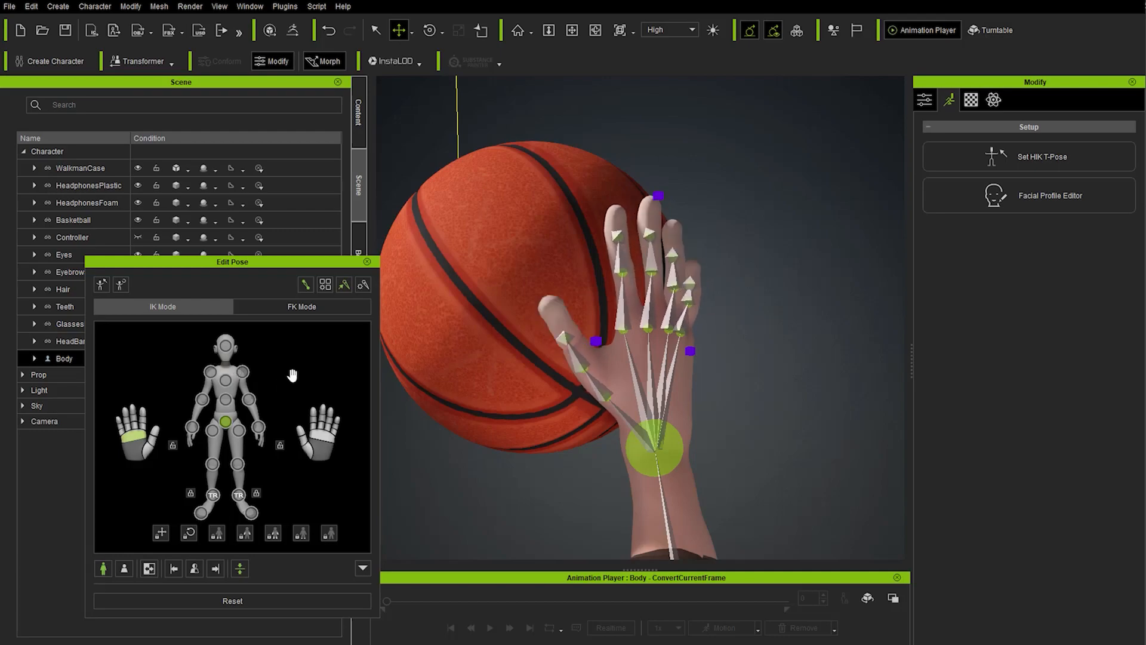
Rotate the right hand's index finger joints so the finger follows the surface of the basketball.
{"action": "middle_click_drag", "start_coordinate": [803, 318], "coordinate": [747, 343]}
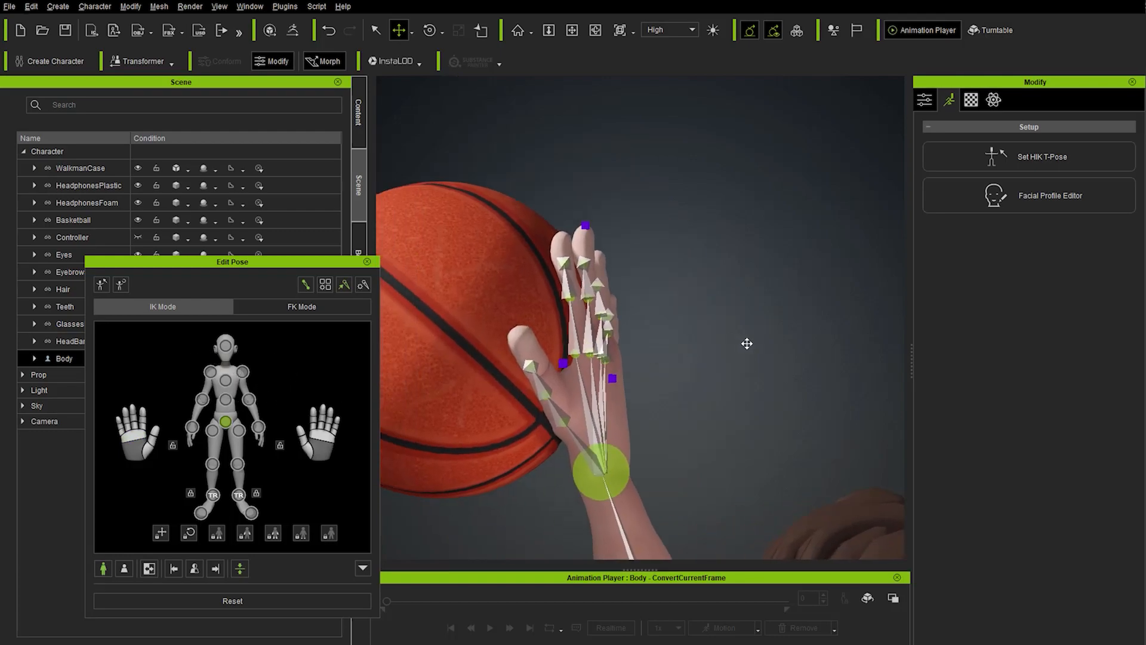
{"action": "left_click", "coordinate": [144, 410]}
{"action": "key", "text": "e"}
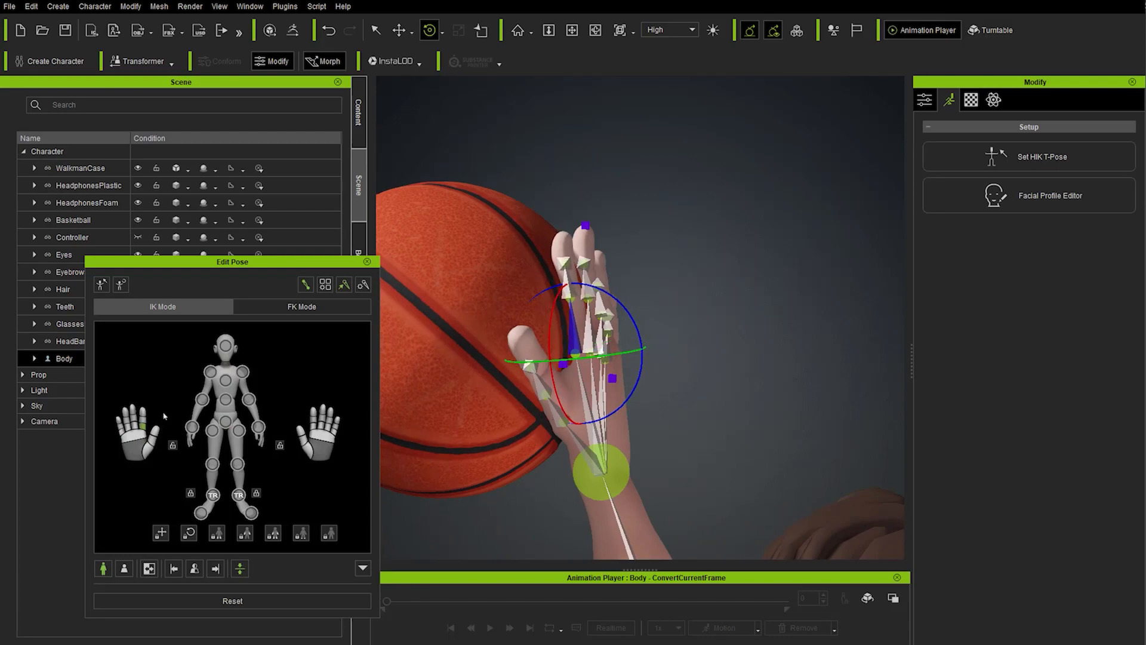
{"action": "scroll", "coordinate": [609, 257], "scroll_direction": "down", "scroll_amount": 1}
{"action": "scroll", "coordinate": [616, 250], "scroll_direction": "up", "scroll_amount": 4}
{"action": "middle_click_drag", "start_coordinate": [616, 251], "coordinate": [655, 241]}
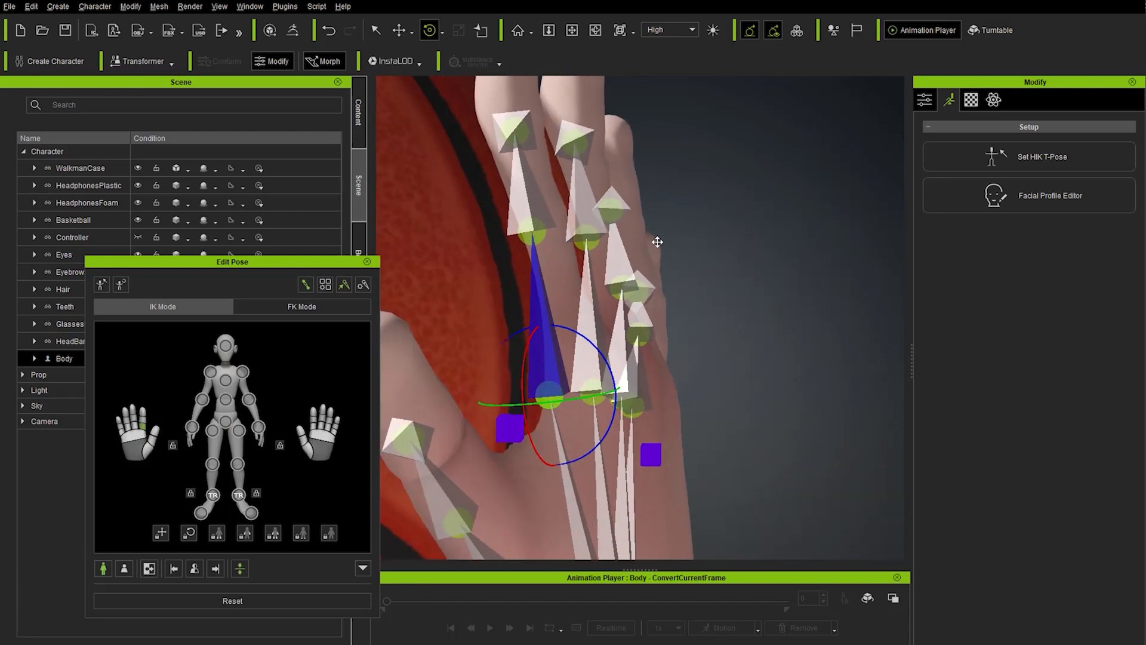
{"action": "scroll", "coordinate": [635, 262], "scroll_direction": "down", "scroll_amount": 3}
{"action": "left_click", "coordinate": [599, 288]}
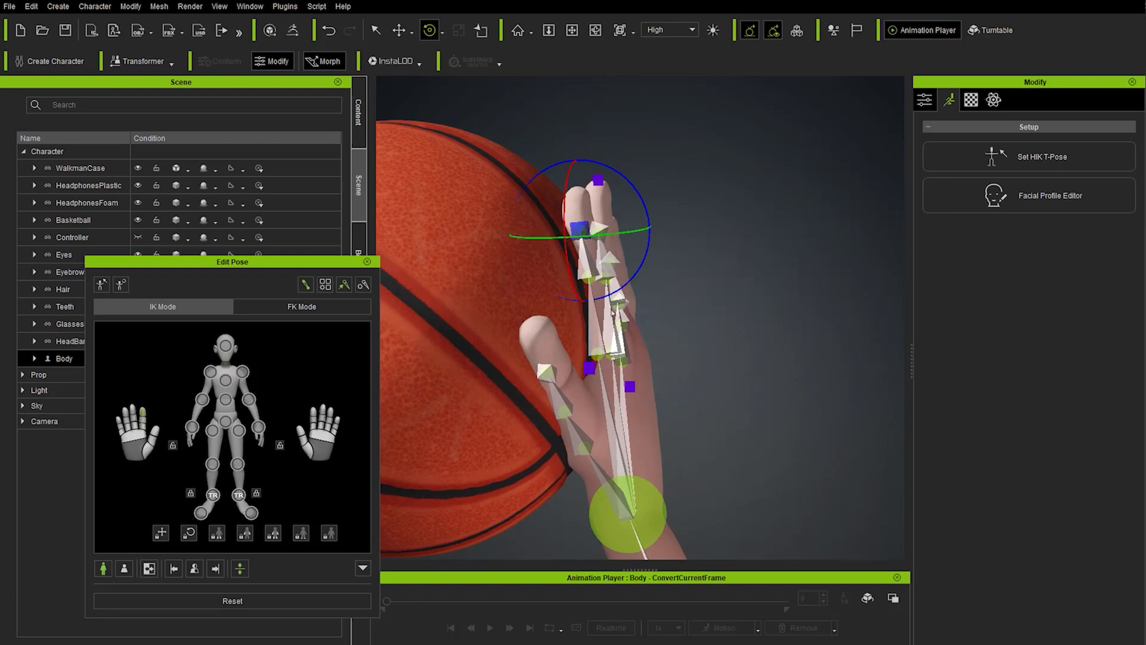
{"action": "left_click", "coordinate": [596, 326]}
{"action": "left_click_drag", "start_coordinate": [612, 289], "coordinate": [629, 294]}
Rotate the joints of the right hand's other fingers to fit around the basketball and finish the pose edit.
{"action": "left_click", "coordinate": [612, 271]}
{"action": "left_click_drag", "start_coordinate": [664, 251], "coordinate": [632, 233]}
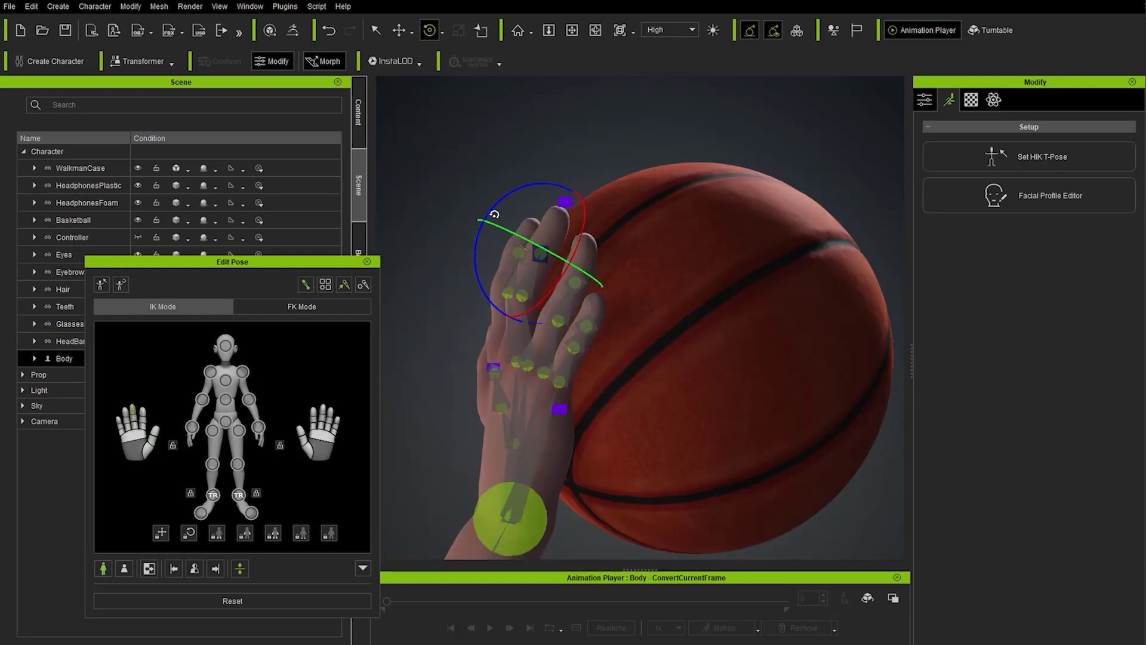
{"action": "left_click", "coordinate": [558, 281]}
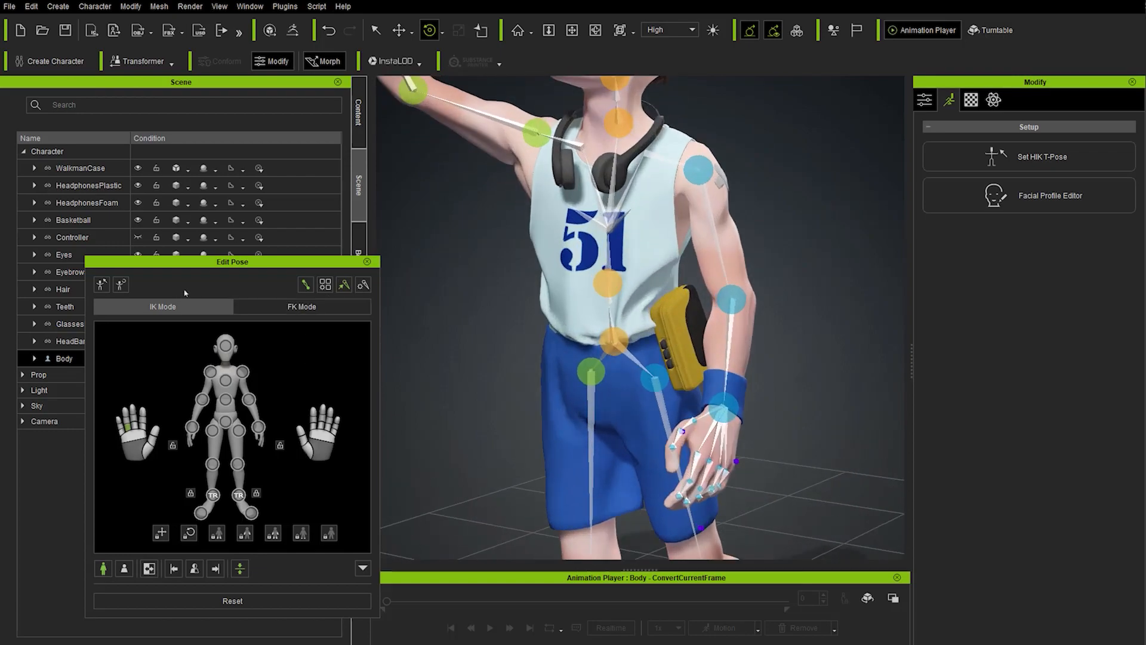
{"action": "left_click", "coordinate": [368, 263]}
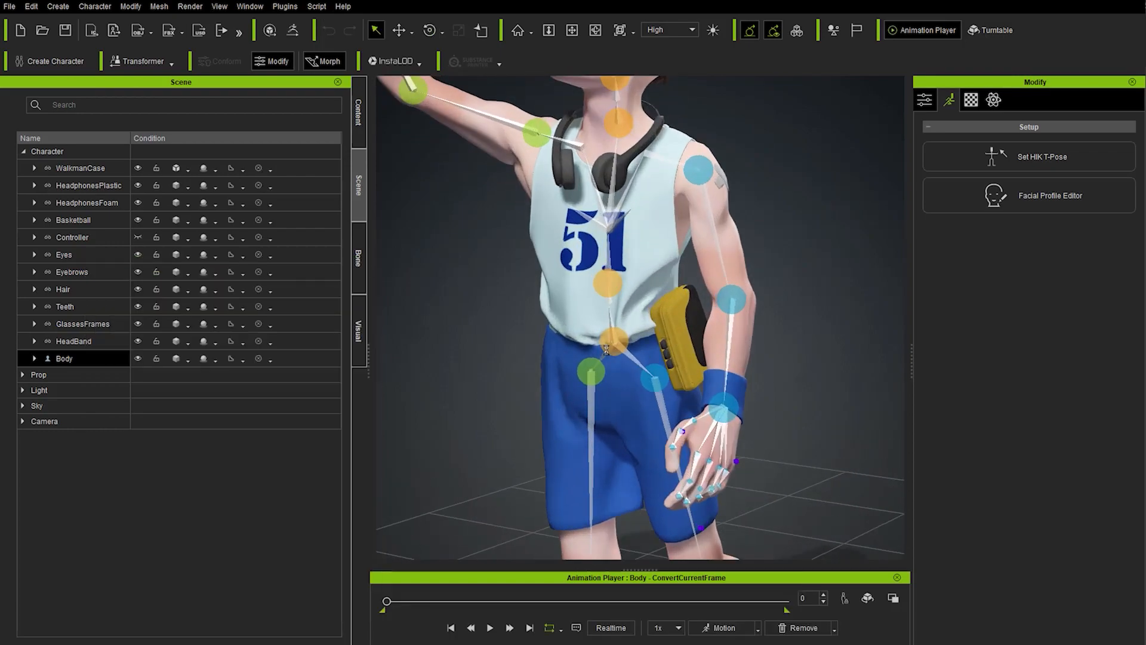
Apply the Splayed_A gesture from the Gesture templates to the character's left hand only.
{"action": "left_click", "coordinate": [363, 123]}
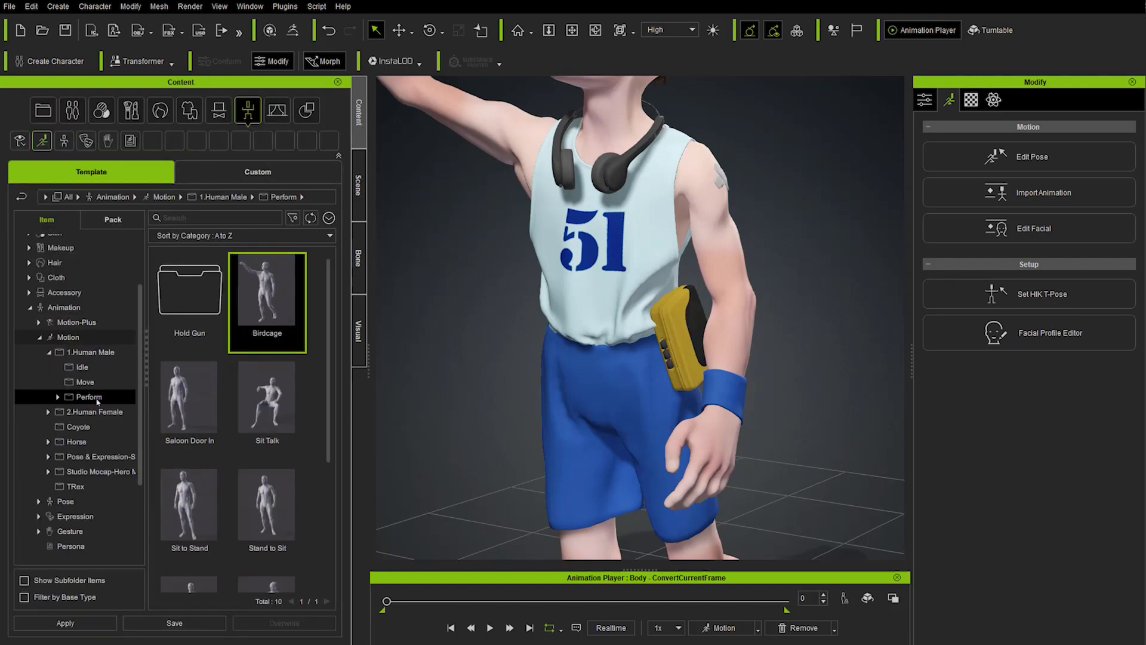
{"action": "left_click", "coordinate": [70, 531]}
{"action": "scroll", "coordinate": [70, 514], "scroll_direction": "down", "scroll_amount": 2}
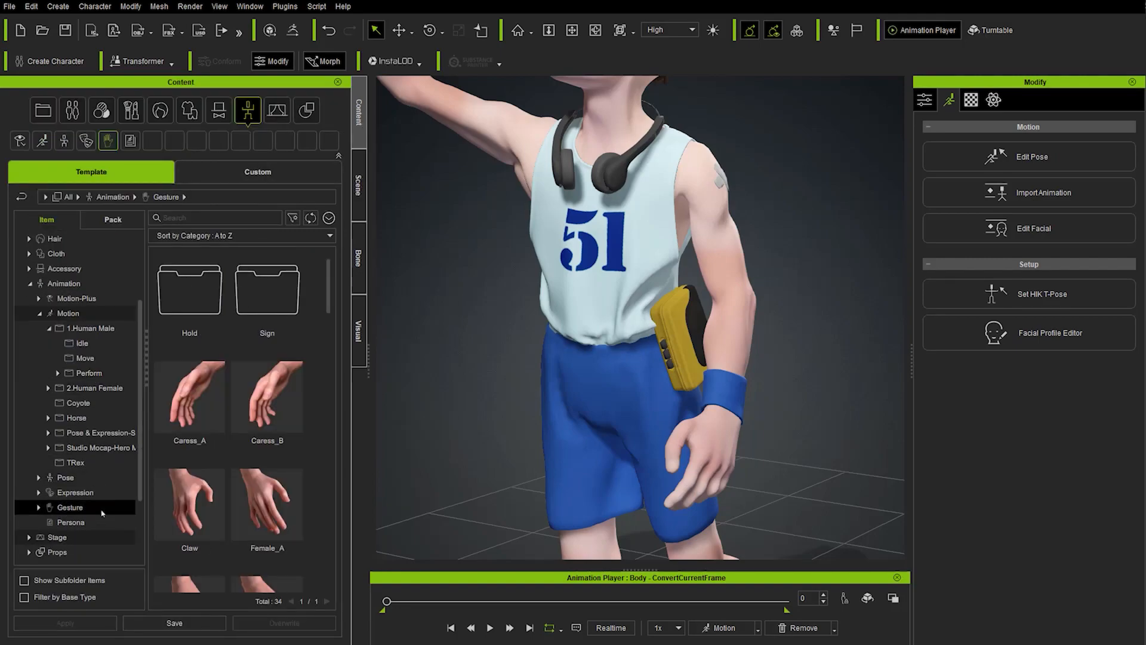
{"action": "scroll", "coordinate": [234, 478], "scroll_direction": "down", "scroll_amount": 8}
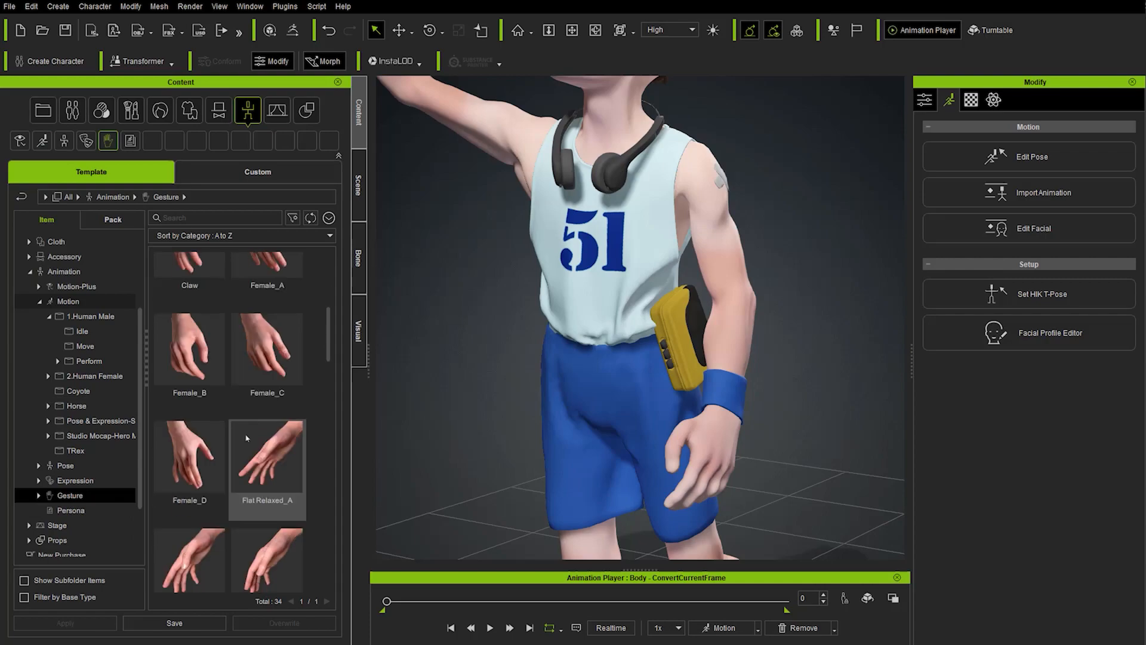
{"action": "scroll", "coordinate": [239, 447], "scroll_direction": "down", "scroll_amount": 8}
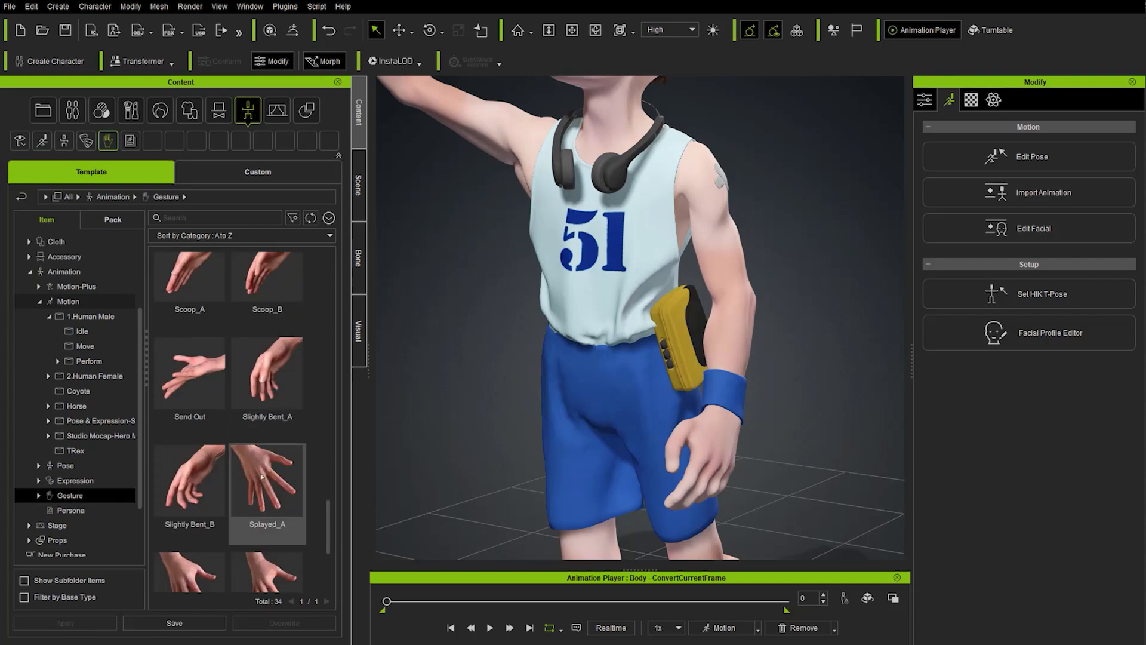
{"action": "left_click_drag", "start_coordinate": [259, 471], "coordinate": [610, 416]}
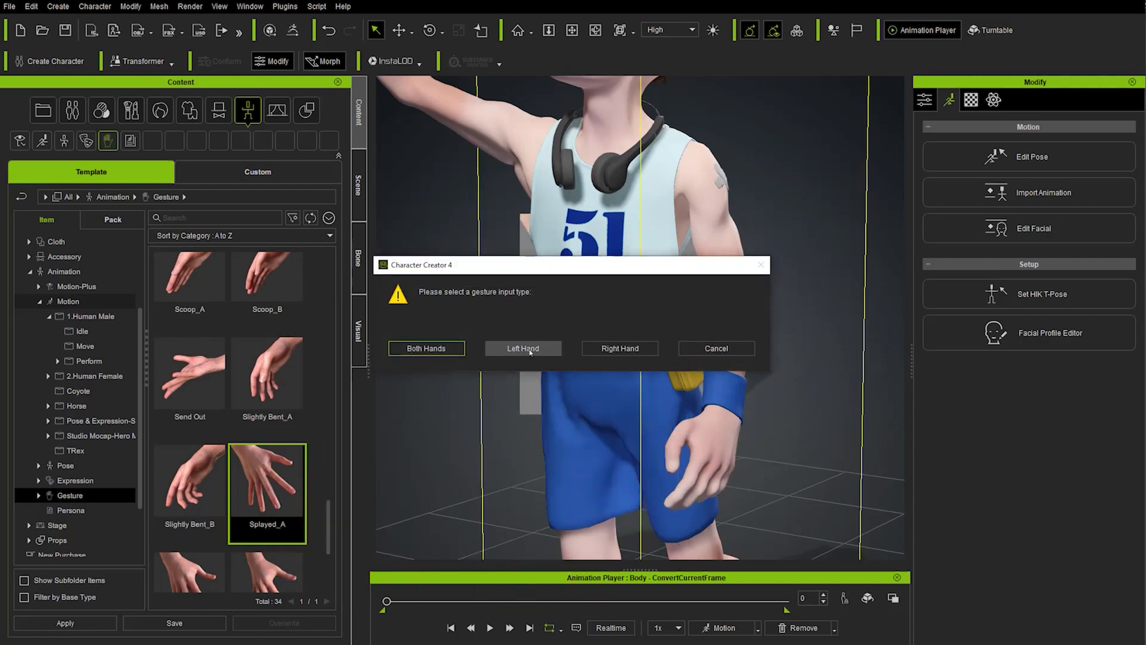
{"action": "left_click", "coordinate": [529, 348]}
Reopen pose editing for the body and rotate the left hand's thumb joint to refine the splayed gesture.
{"action": "scroll", "coordinate": [602, 355], "scroll_direction": "up", "scroll_amount": 3}
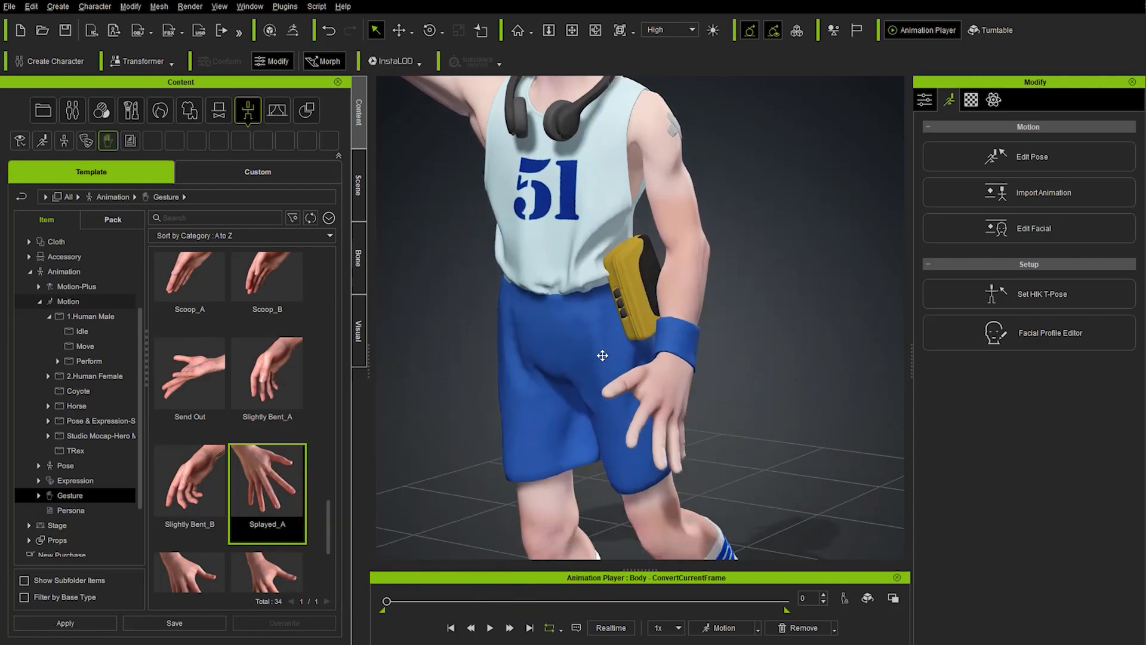
{"action": "right_click_drag", "start_coordinate": [602, 356], "coordinate": [659, 384]}
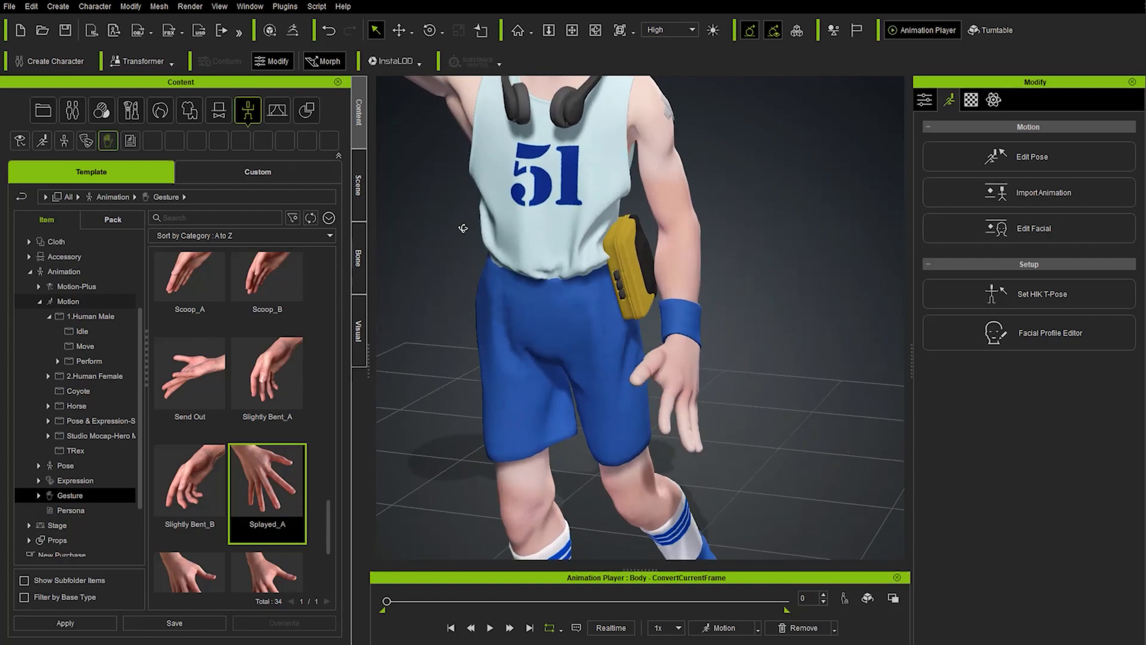
{"action": "left_click", "coordinate": [358, 185]}
{"action": "left_click", "coordinate": [1024, 157]}
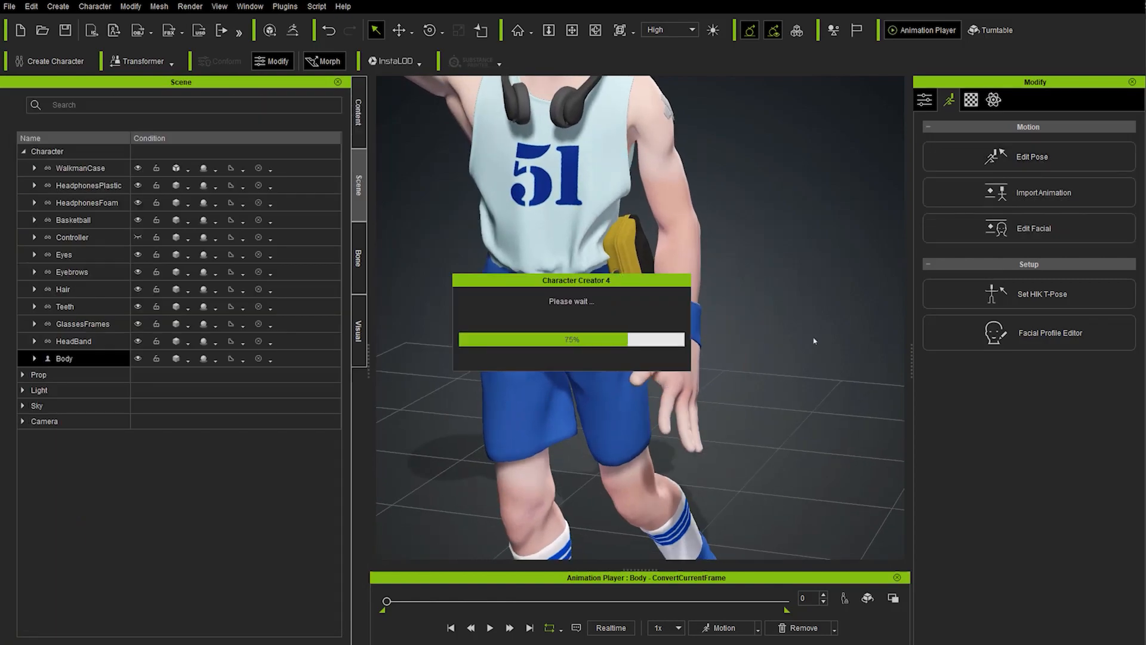
{"action": "mouse_move", "coordinate": [541, 353]}
{"action": "right_mouse_down"}
{"action": "mouse_move", "coordinate": [568, 376]}
{"action": "mouse_move", "coordinate": [643, 396]}
{"action": "mouse_move", "coordinate": [560, 351]}
{"action": "right_mouse_up"}
{"action": "left_click", "coordinate": [625, 378]}
{"action": "scroll", "coordinate": [561, 351], "scroll_direction": "up", "scroll_amount": 3}
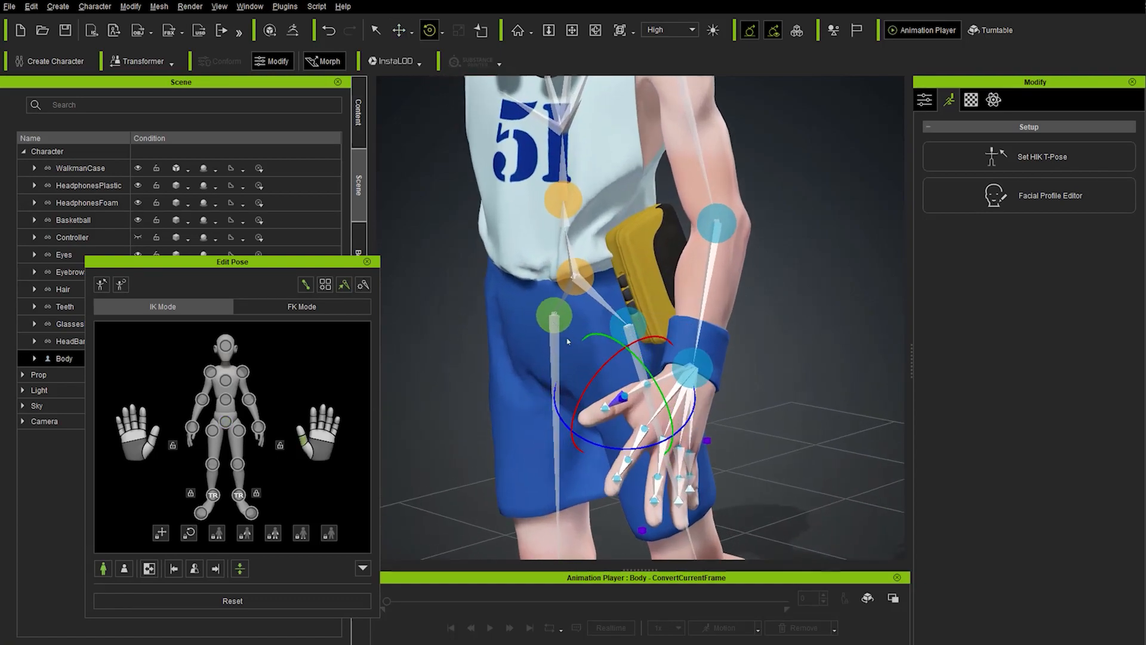
{"action": "middle_click_drag", "start_coordinate": [545, 290], "coordinate": [569, 323]}
{"action": "left_click_drag", "start_coordinate": [595, 351], "coordinate": [595, 363]}
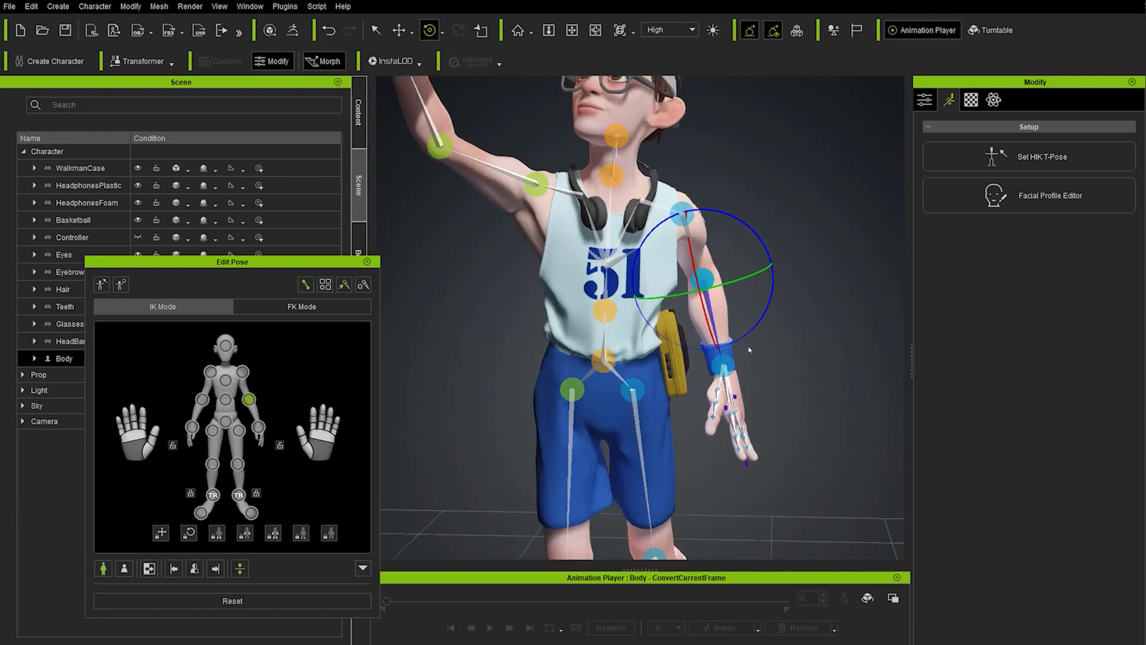
Pose the legs and feet in FK mode as a leap with the right knee raised, and close pose editing.
{"action": "left_click", "coordinate": [302, 306]}
{"action": "left_click", "coordinate": [548, 394]}
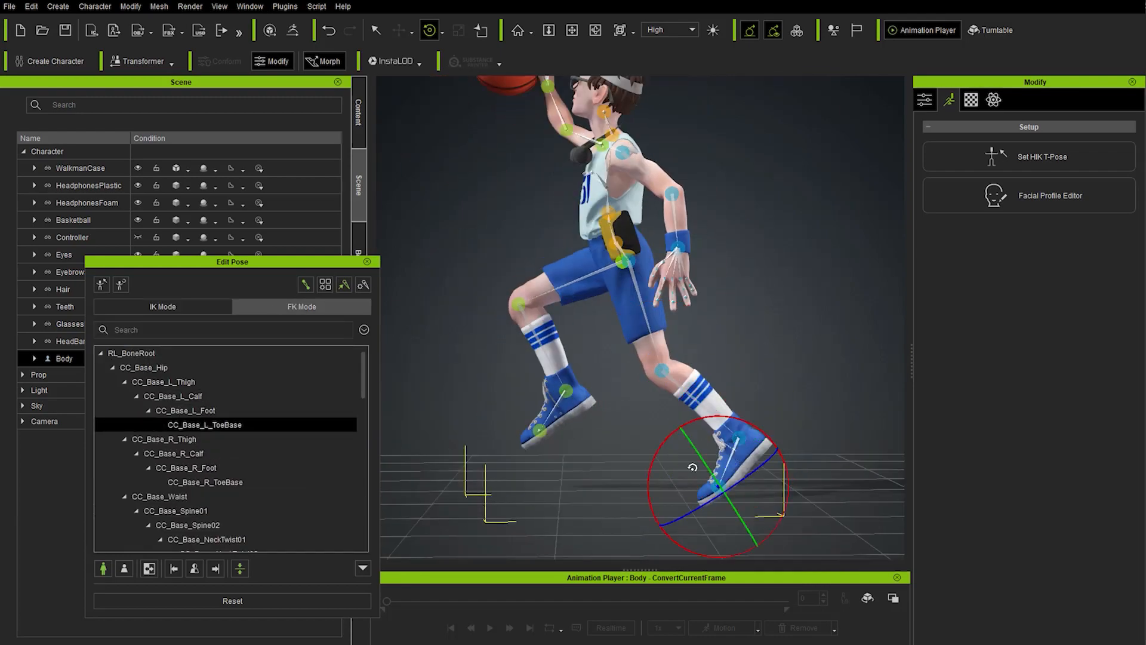
{"action": "scroll", "coordinate": [756, 447], "scroll_direction": "up", "scroll_amount": 2}
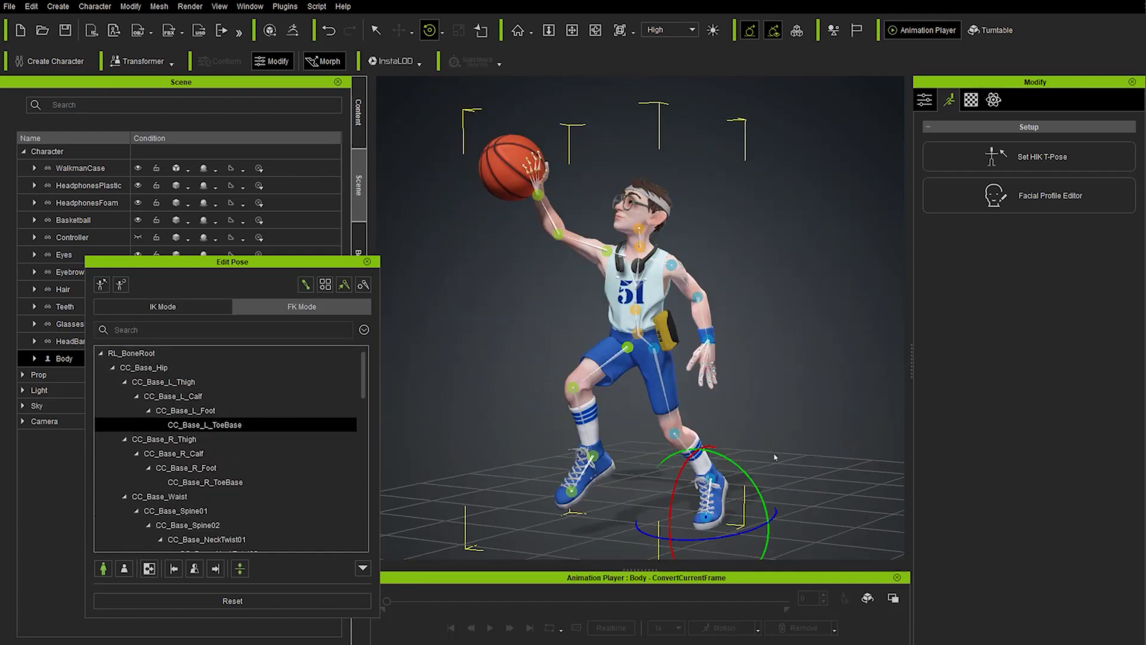
{"action": "left_click", "coordinate": [367, 262]}
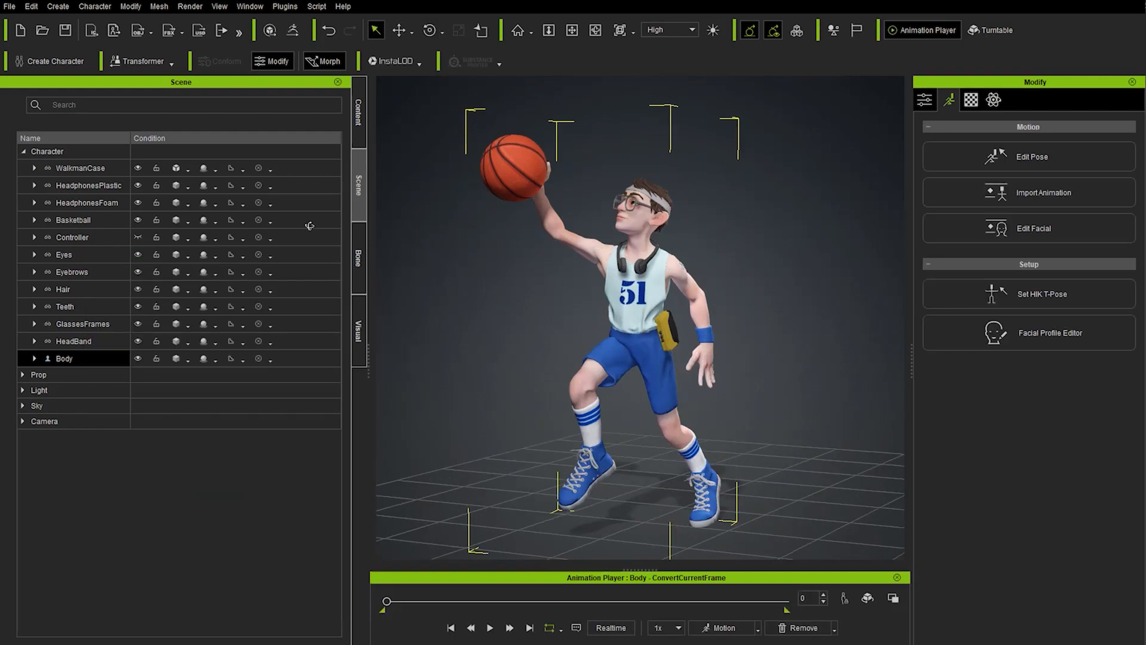
Show the Controller prop again, select the whole character with all its props, and send the current pose to ZBrush Pose Tools.
{"action": "left_click", "coordinate": [72, 237]}
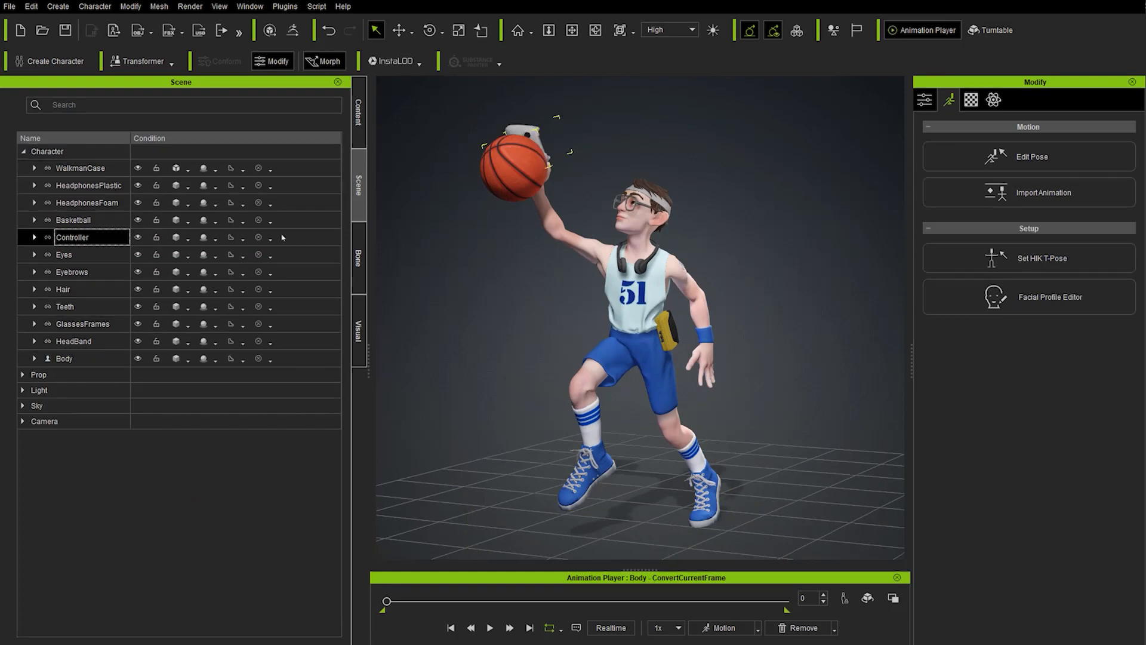
{"action": "left_click", "coordinate": [69, 151]}
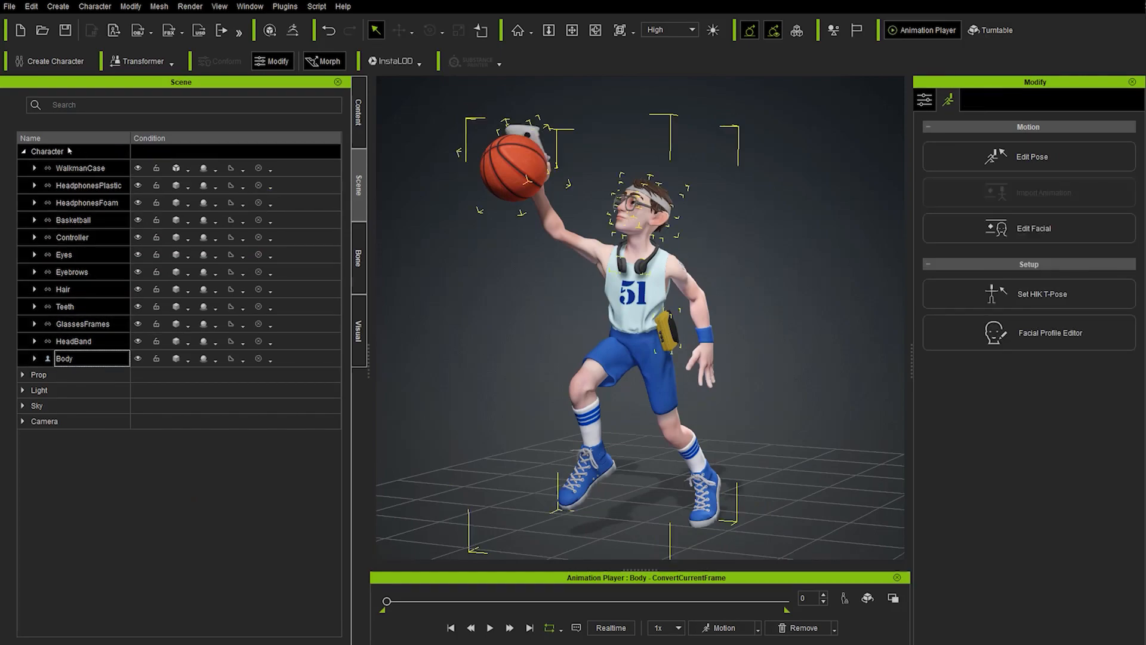
{"action": "left_click", "coordinate": [285, 7]}
{"action": "mouse_move", "coordinate": [305, 54]}
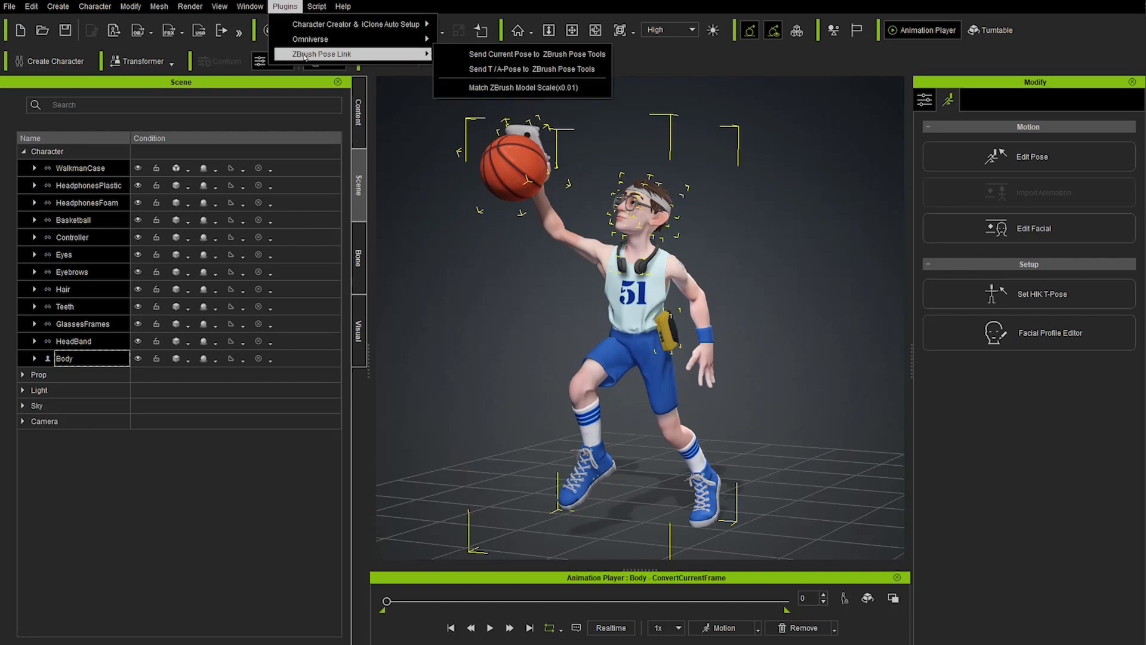
{"action": "left_click", "coordinate": [485, 54]}
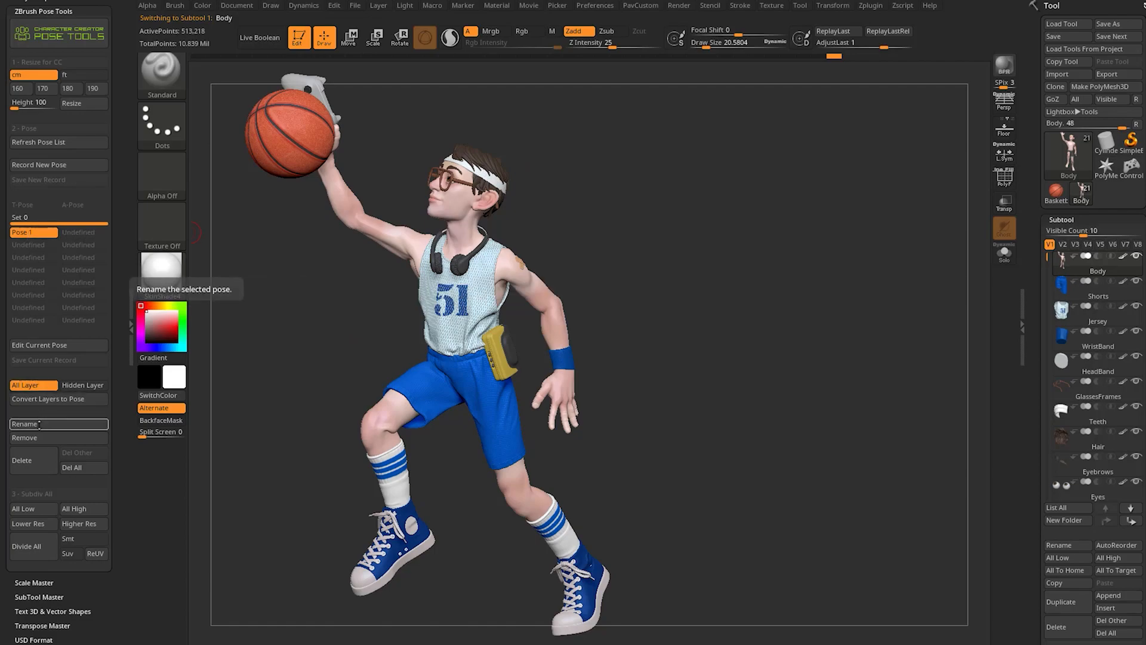
Rename the received leaping pose as Layup in ZBrush Pose Tools.
{"action": "left_click", "coordinate": [99, 424]}
{"action": "type", "text": "Layoup"}
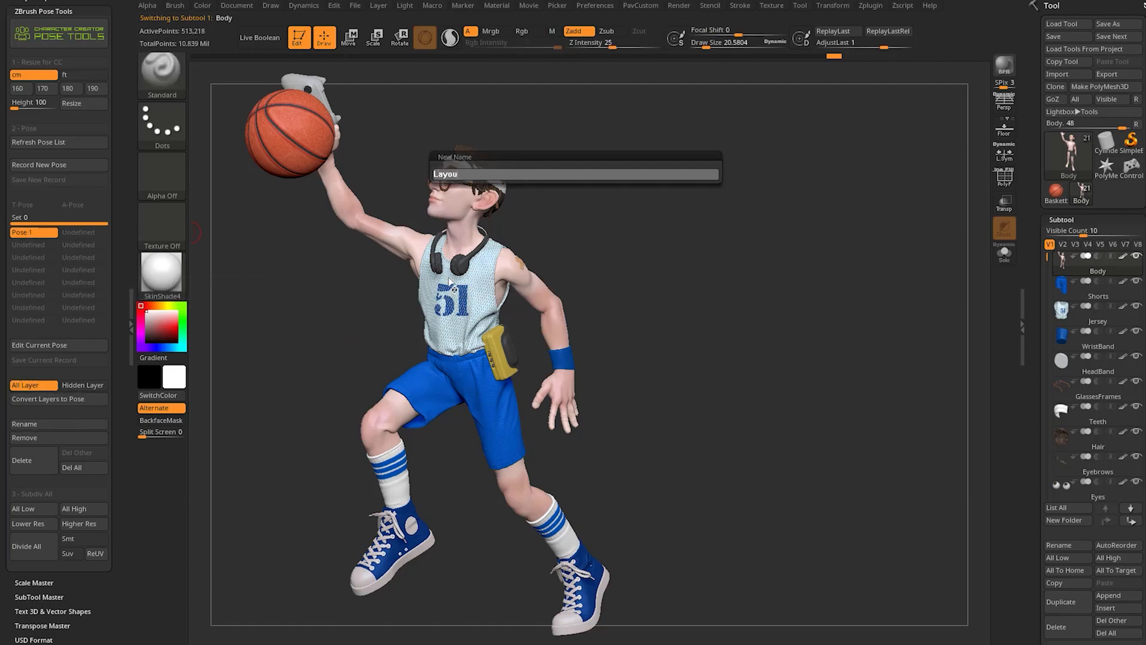
{"action": "type", "text": "up"}
{"action": "key", "text": "Return"}
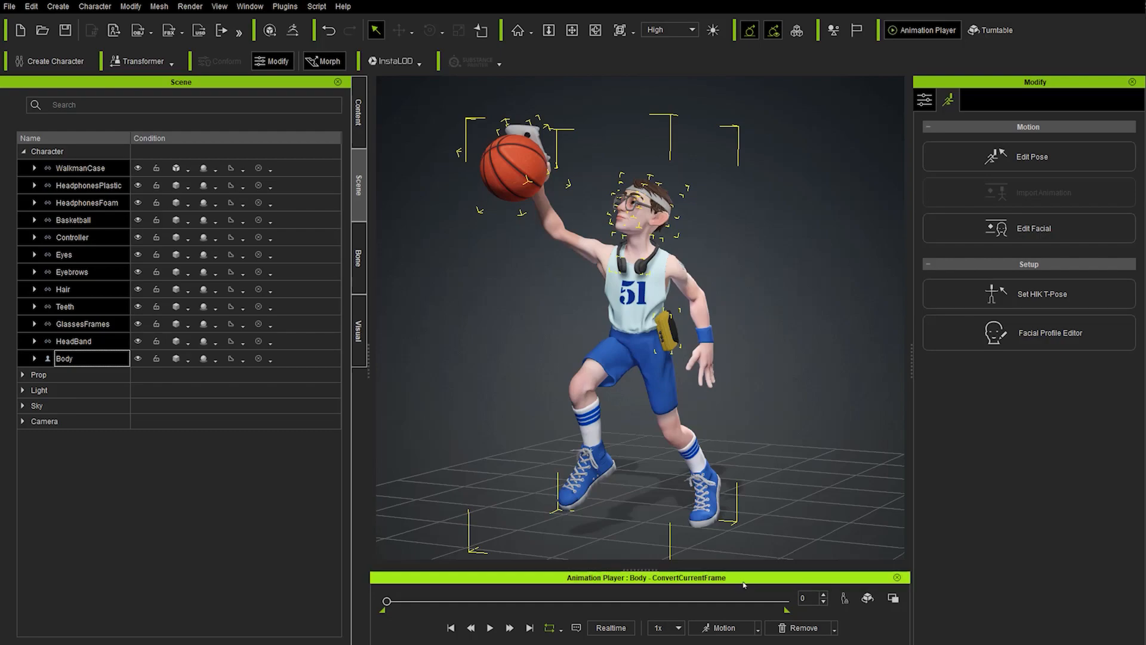
Switch to Character Creator and restore the whole character to its bind pose.
{"action": "left_click", "coordinate": [835, 628]}
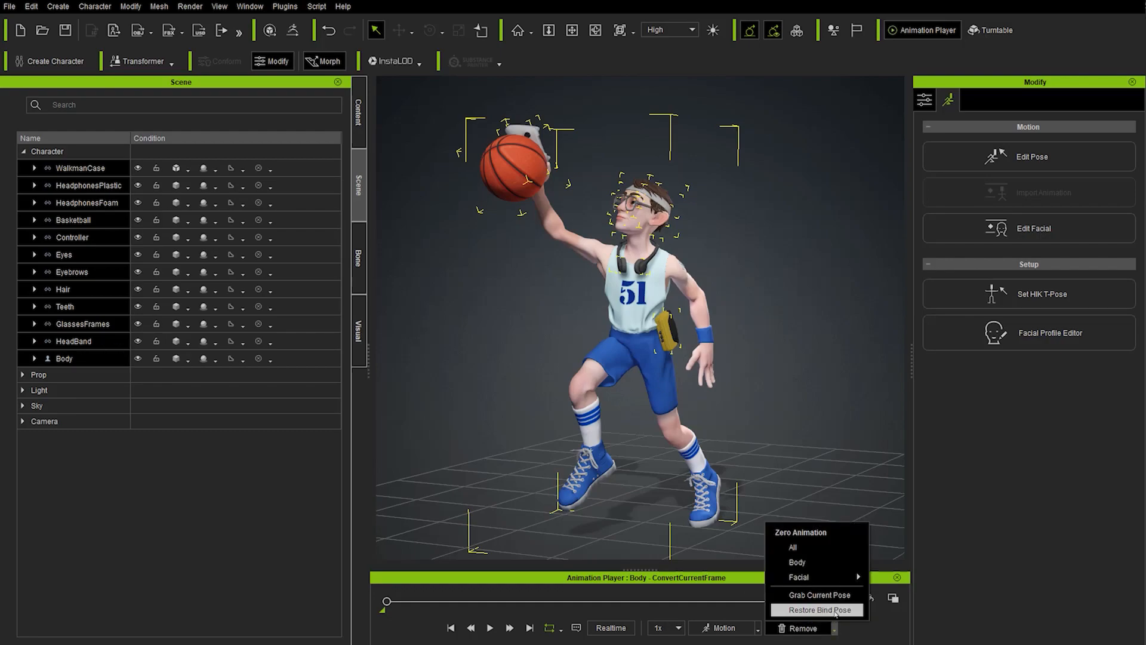
{"action": "left_click", "coordinate": [835, 612]}
{"action": "right_click_drag", "start_coordinate": [833, 491], "coordinate": [747, 419]}
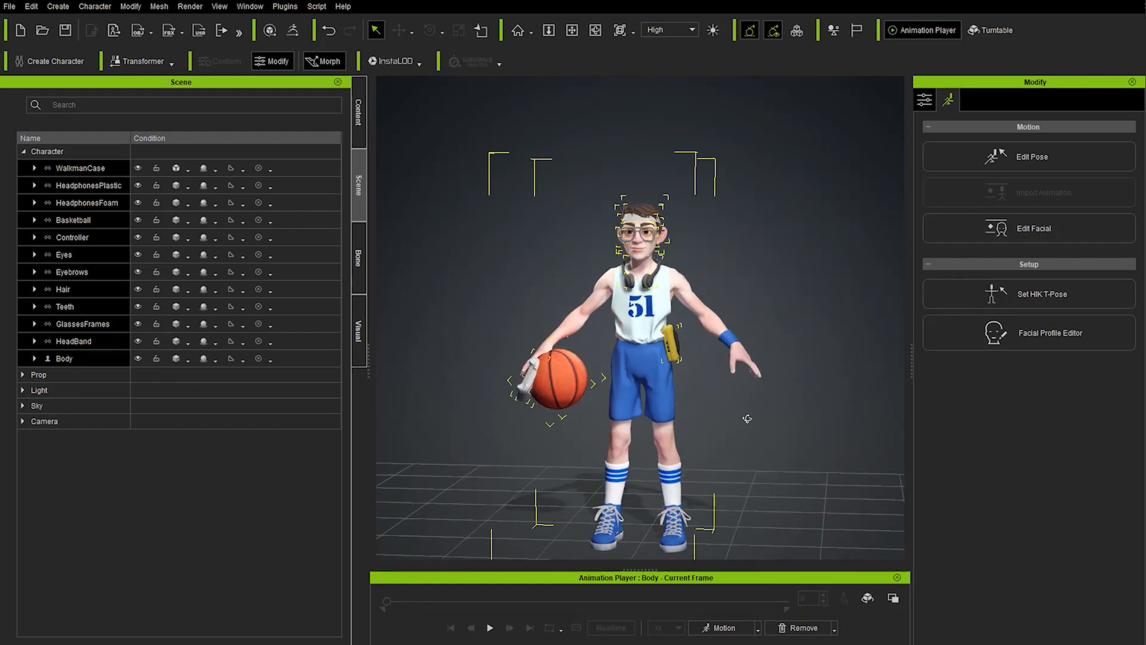
Apply the Against Wall_02 template from the male poses to the character.
{"action": "left_click", "coordinate": [359, 113]}
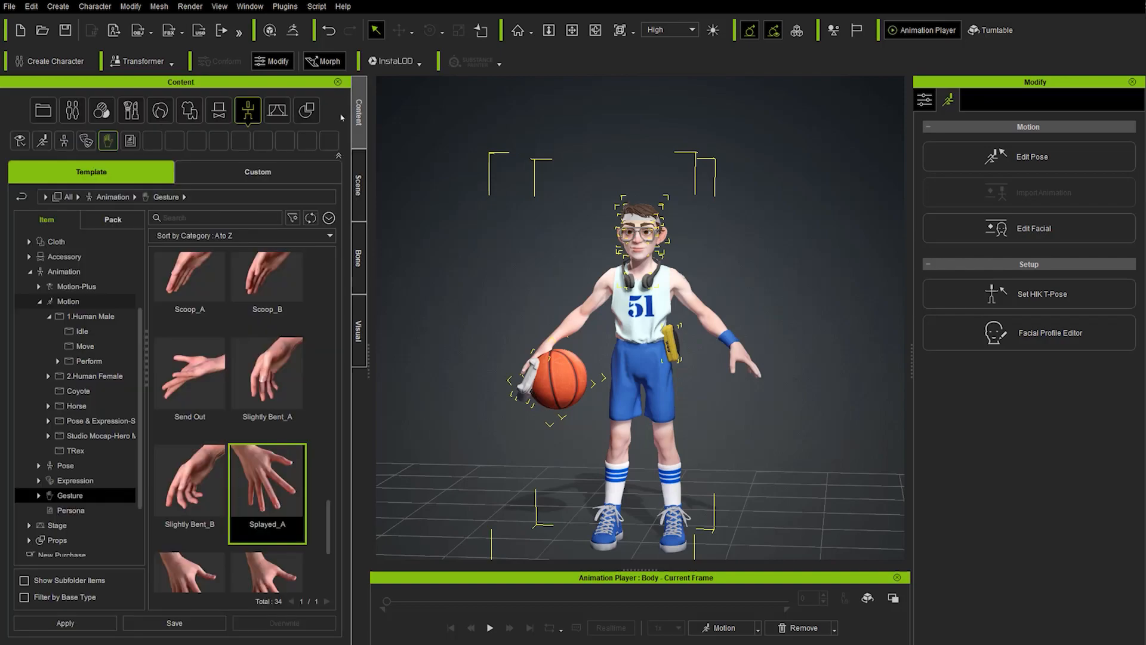
{"action": "left_click", "coordinate": [41, 302]}
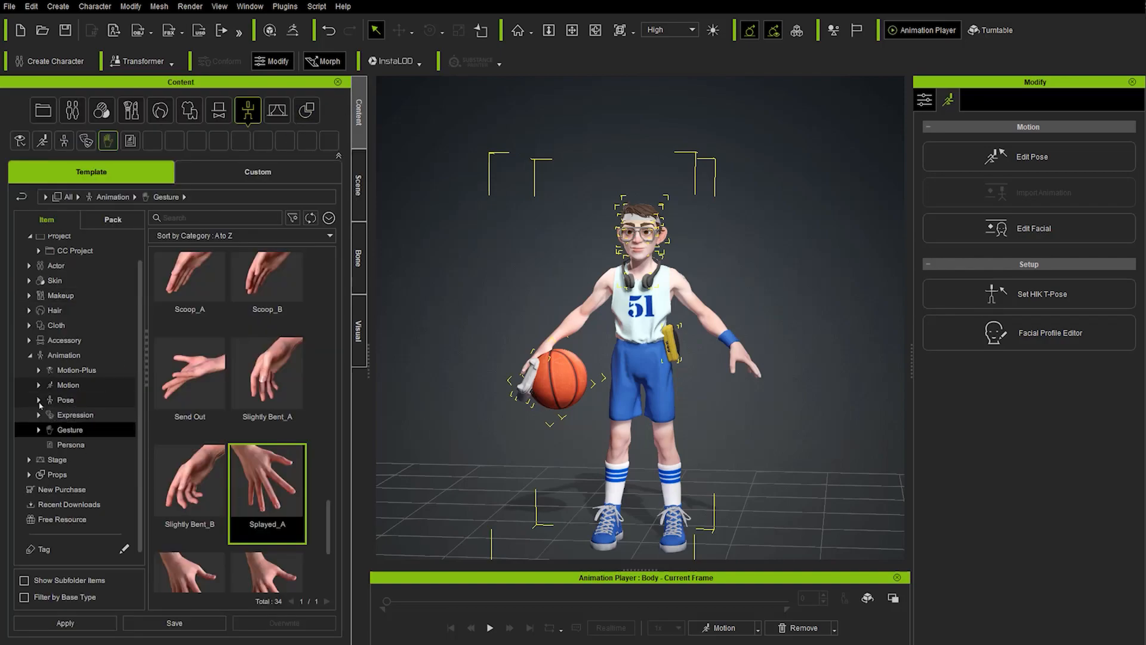
{"action": "left_click", "coordinate": [39, 400]}
{"action": "left_click", "coordinate": [63, 401]}
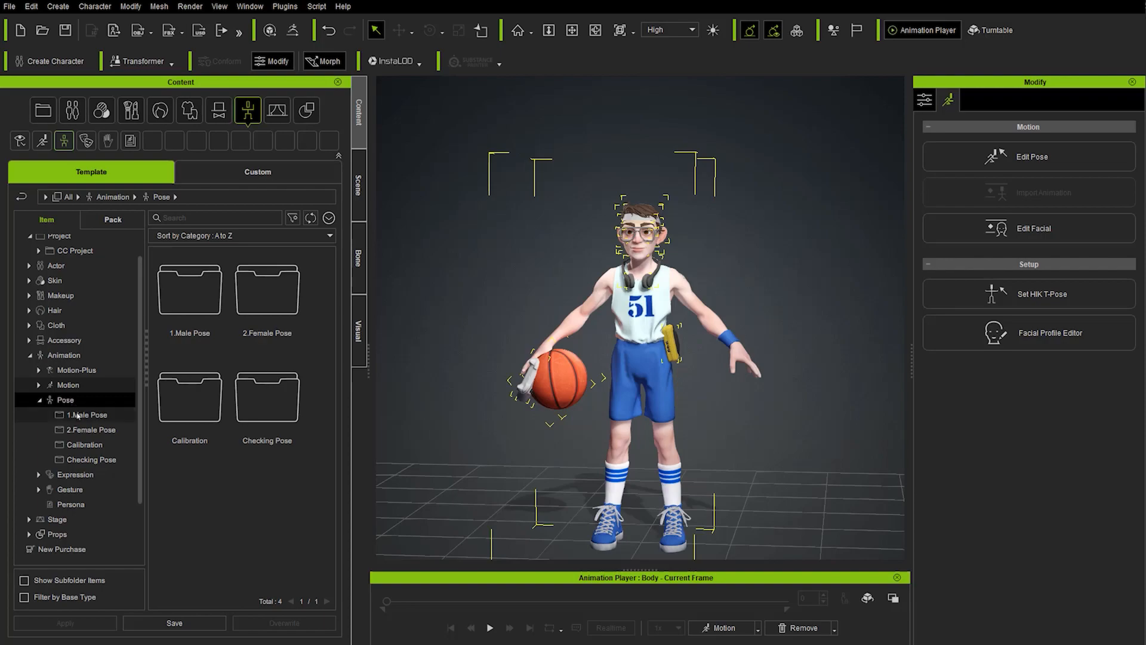
{"action": "left_click", "coordinate": [87, 415]}
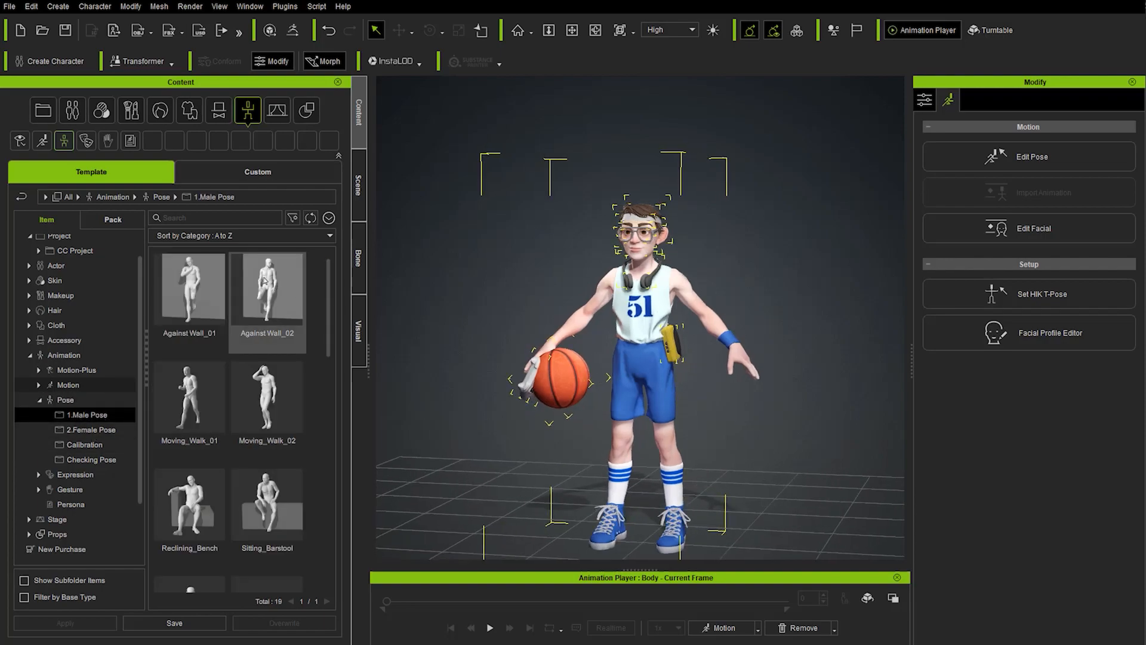
{"action": "left_click_drag", "start_coordinate": [269, 285], "coordinate": [697, 341]}
{"action": "scroll", "coordinate": [622, 265], "scroll_direction": "up", "scroll_amount": 5}
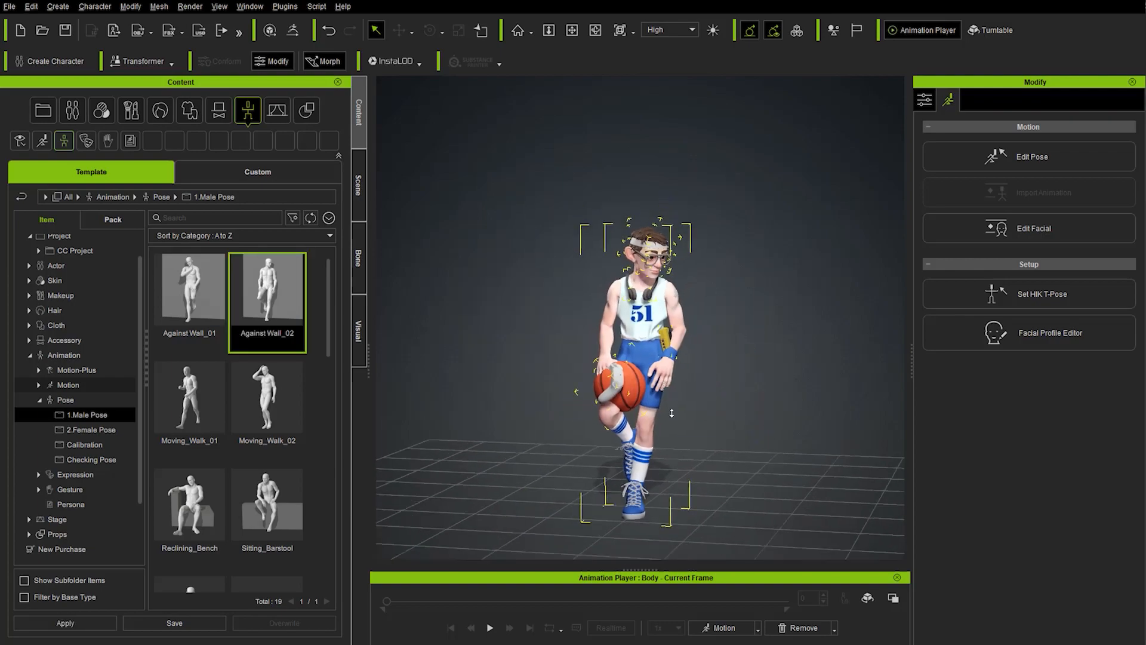
{"action": "scroll", "coordinate": [623, 265], "scroll_direction": "up", "scroll_amount": 2}
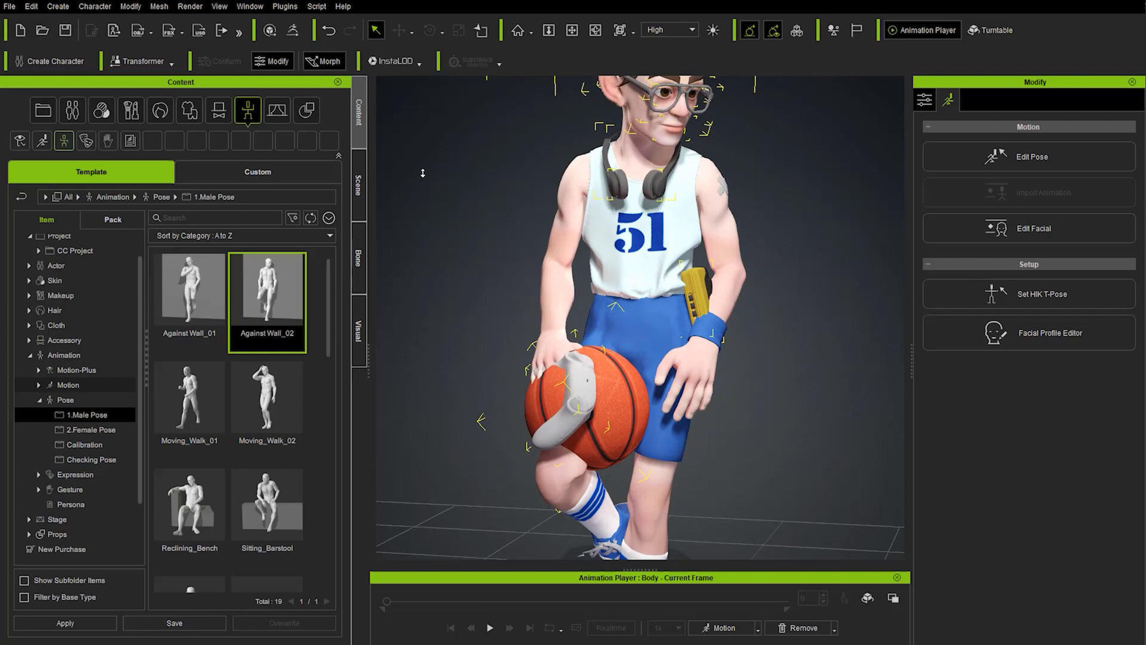
Hide the Basketball prop so the right hand and the controller are unobstructed.
{"action": "left_click", "coordinate": [357, 215]}
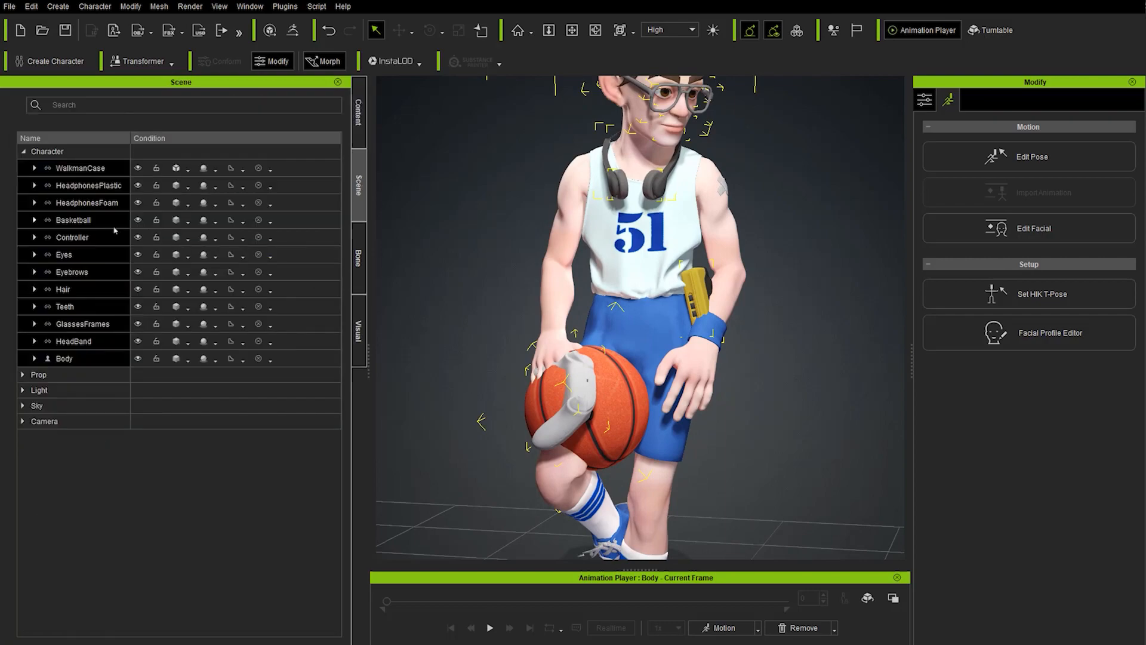
{"action": "left_click", "coordinate": [453, 381]}
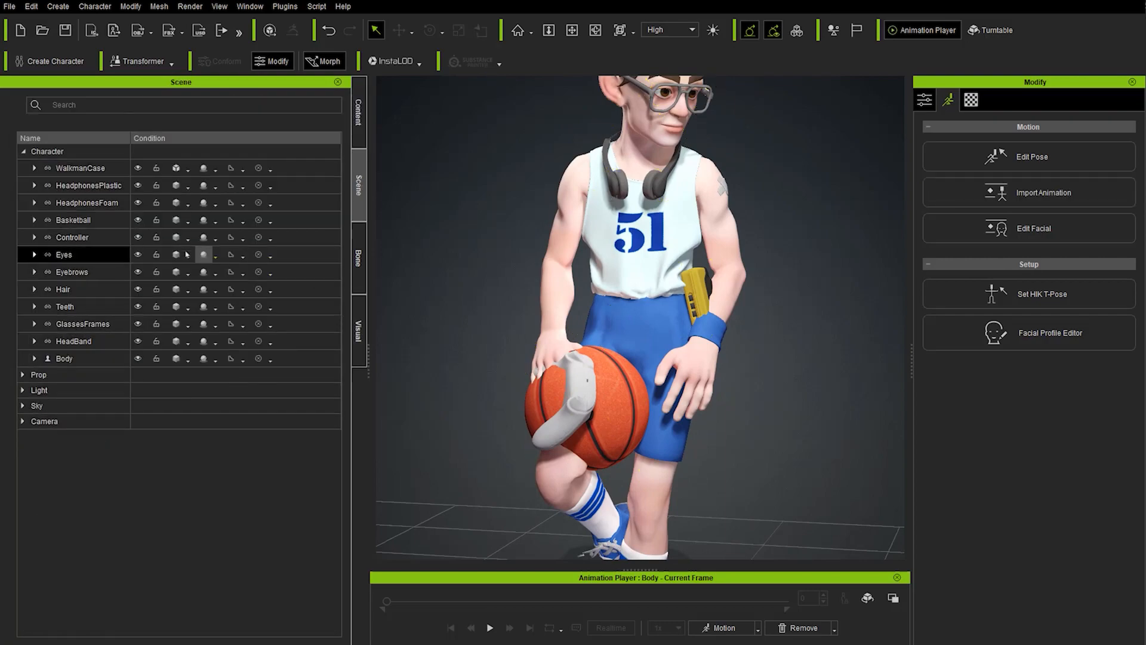
{"action": "left_click", "coordinate": [138, 221]}
{"action": "left_click", "coordinate": [580, 400]}
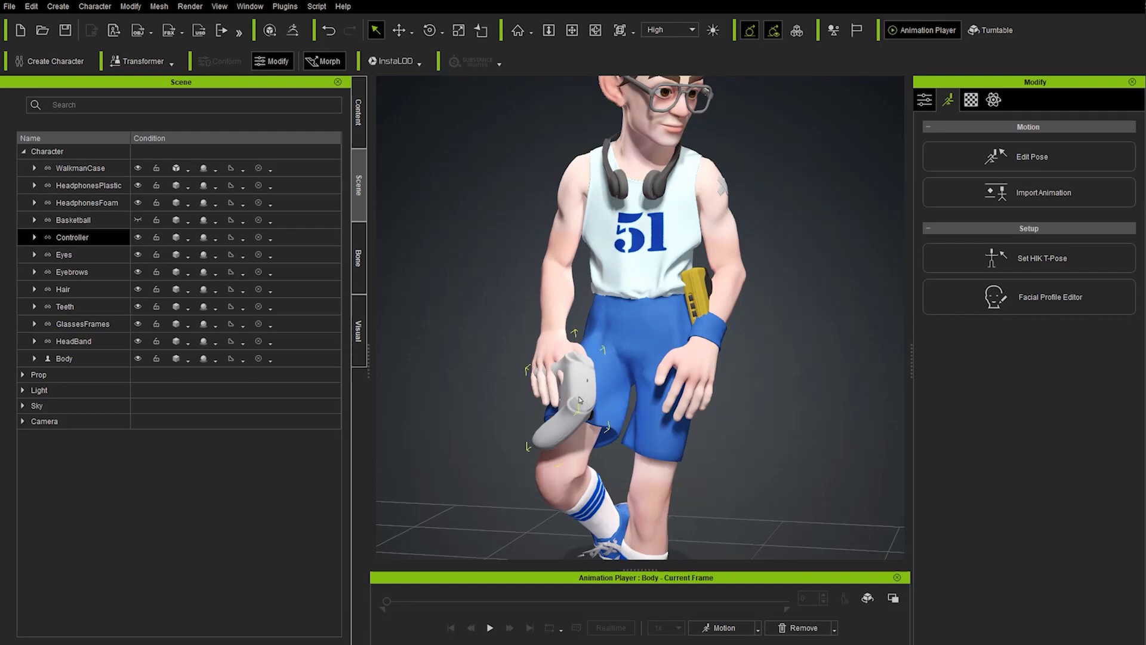
Edit the body's pose, rotating the right forearm outward so the controller hand clears the thigh, and close pose editing.
{"action": "left_click", "coordinate": [69, 359]}
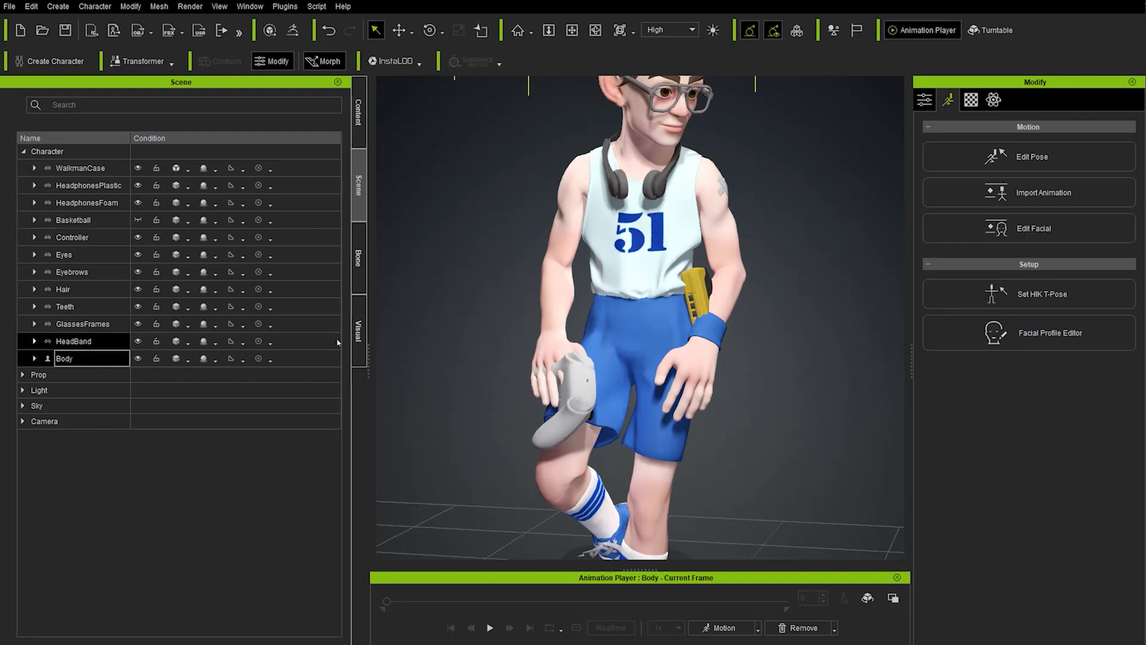
{"action": "left_click", "coordinate": [1015, 156]}
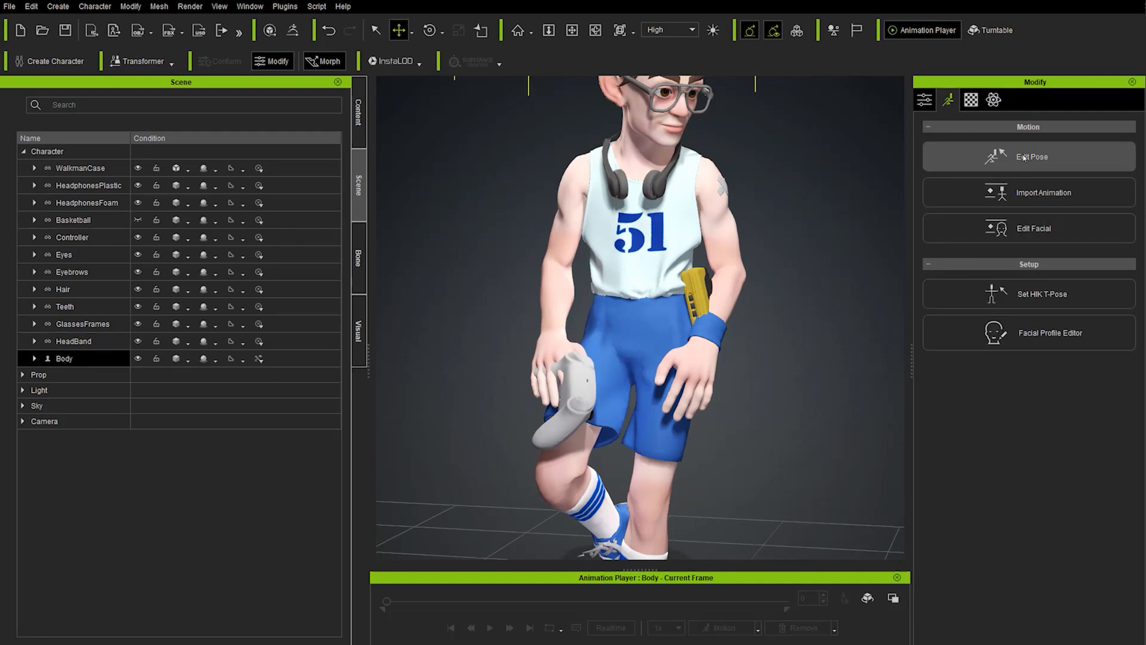
{"action": "left_click", "coordinate": [552, 300]}
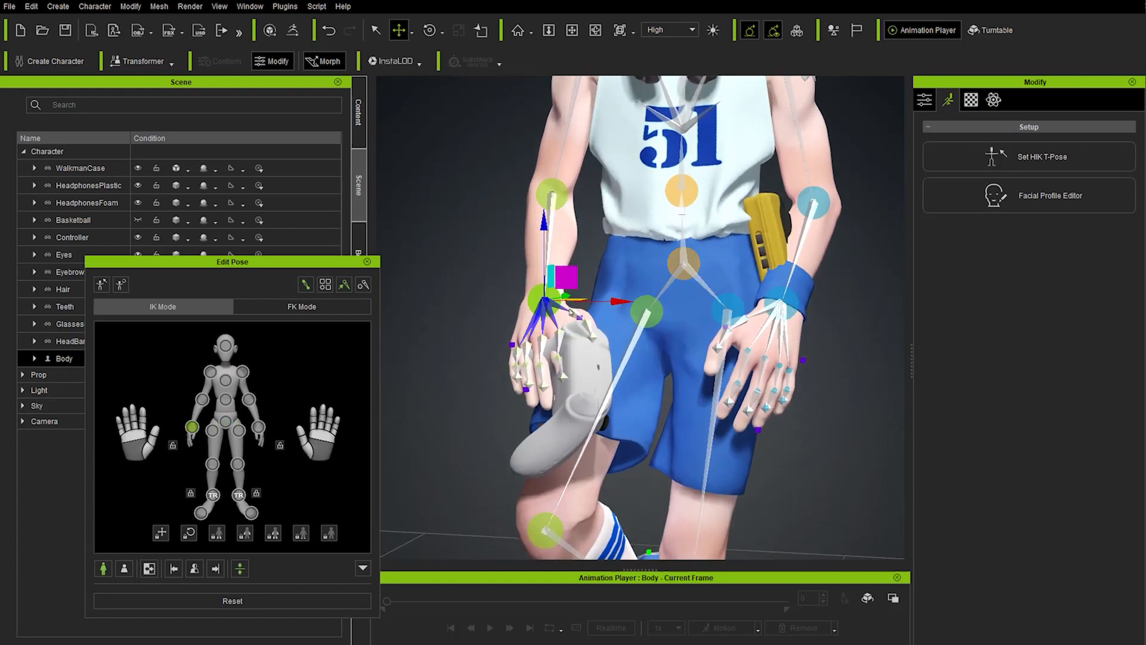
{"action": "key", "text": "e"}
{"action": "left_click_drag", "start_coordinate": [559, 246], "coordinate": [516, 258]}
{"action": "scroll", "coordinate": [753, 270], "scroll_direction": "down", "scroll_amount": 5}
{"action": "scroll", "coordinate": [756, 272], "scroll_direction": "down", "scroll_amount": 1}
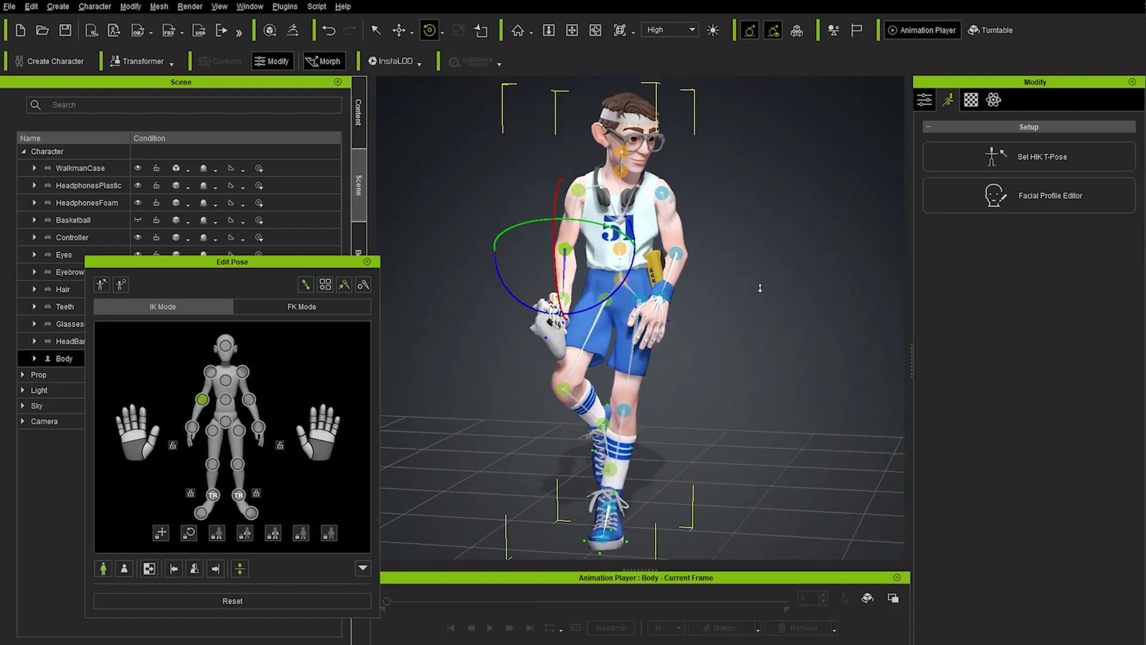
{"action": "left_click", "coordinate": [367, 261]}
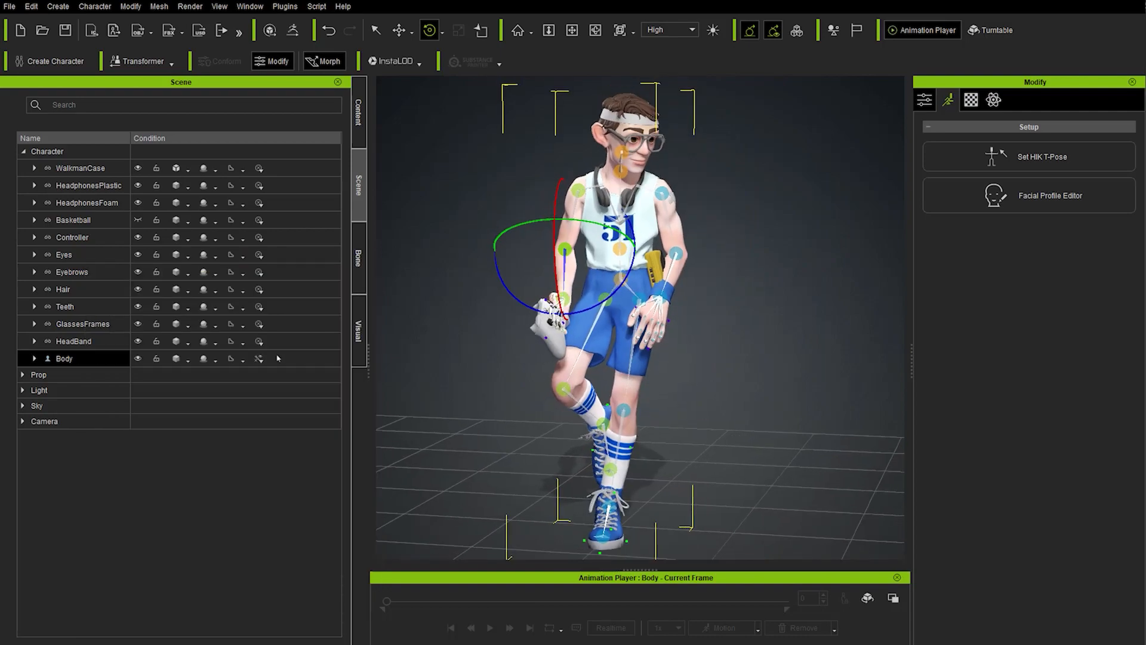
Show the Basketball prop again, select the whole character with its props, and send the current pose to ZBrush Pose Tools.
{"action": "left_click", "coordinate": [73, 220]}
{"action": "left_click", "coordinate": [137, 220]}
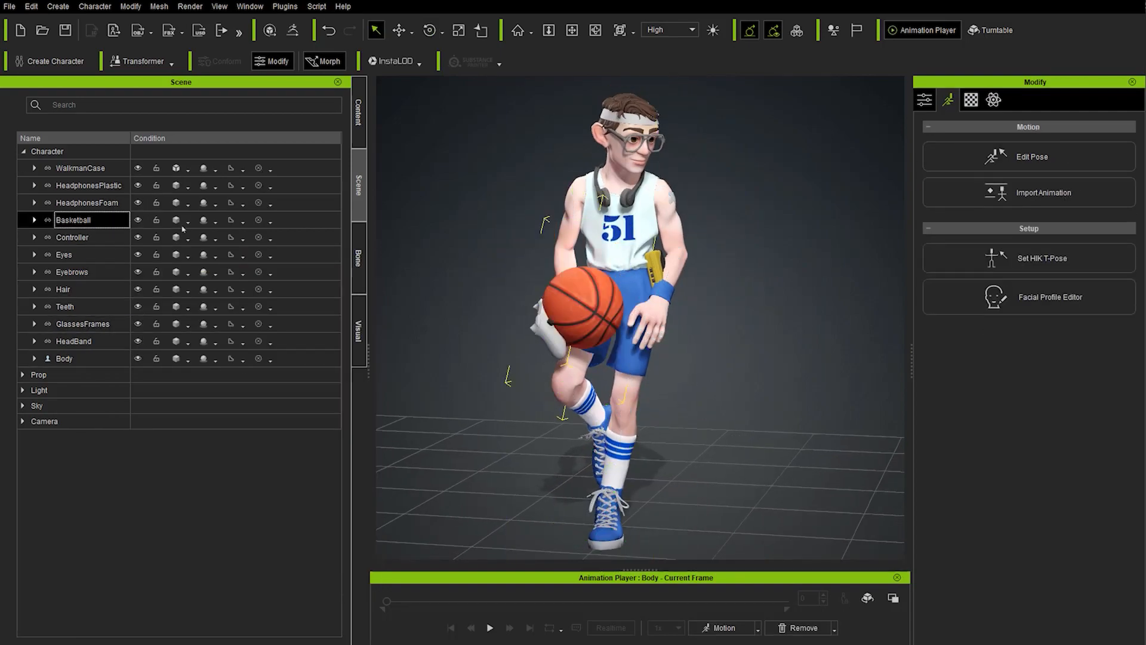
{"action": "left_click", "coordinate": [79, 153]}
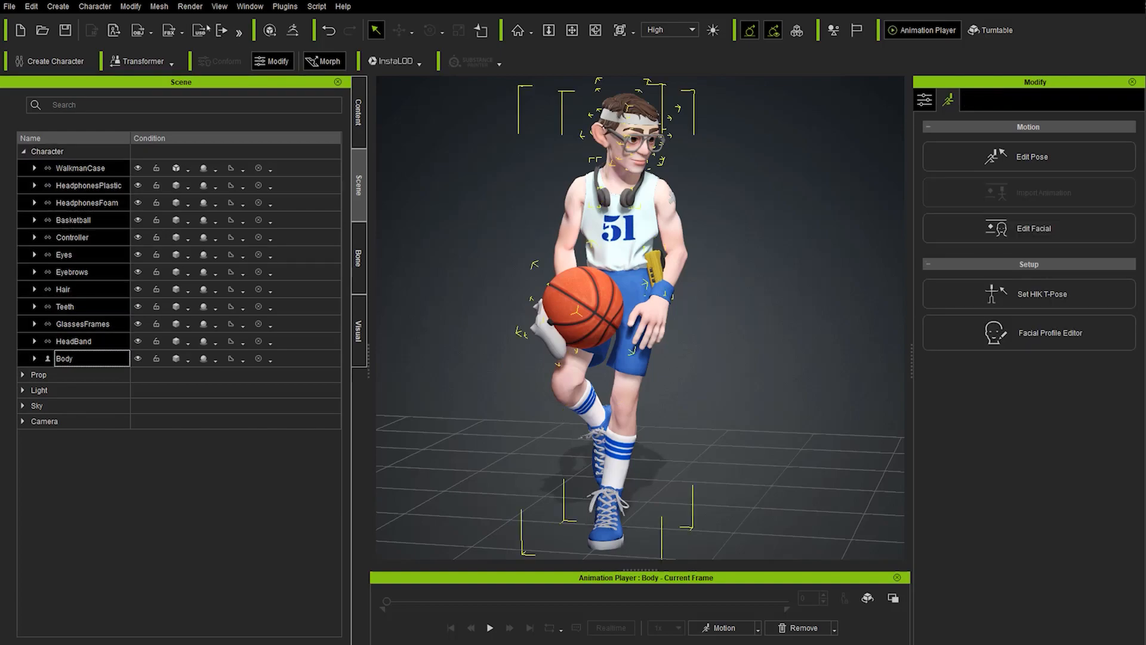
{"action": "left_click", "coordinate": [285, 6]}
{"action": "mouse_move", "coordinate": [316, 6]}
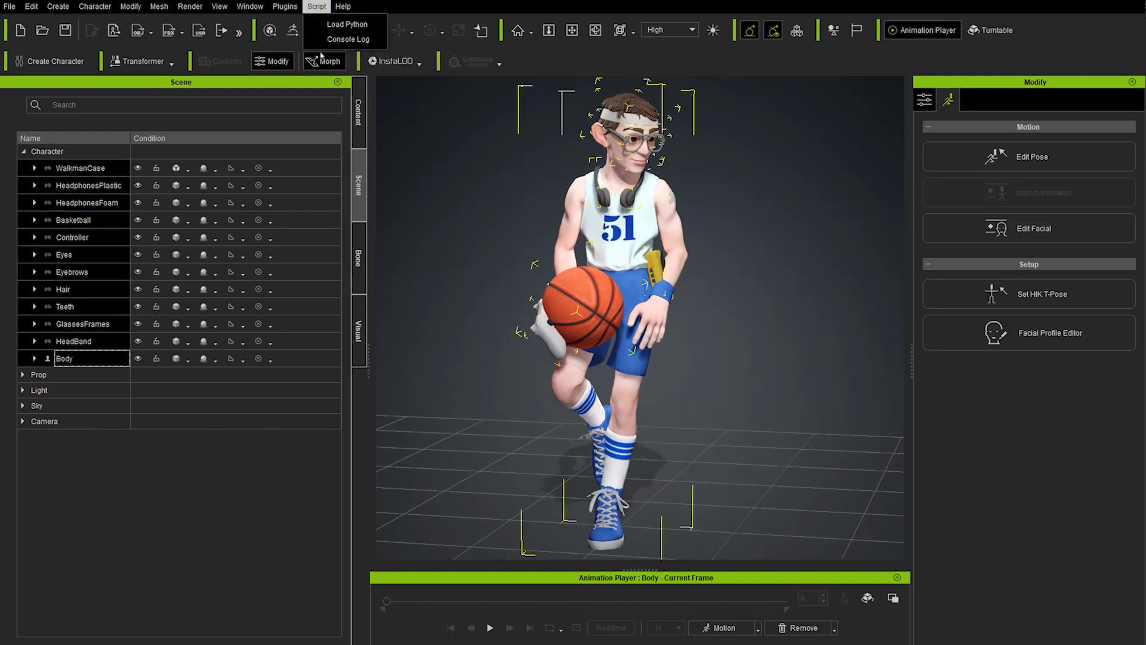
{"action": "mouse_move", "coordinate": [358, 53]}
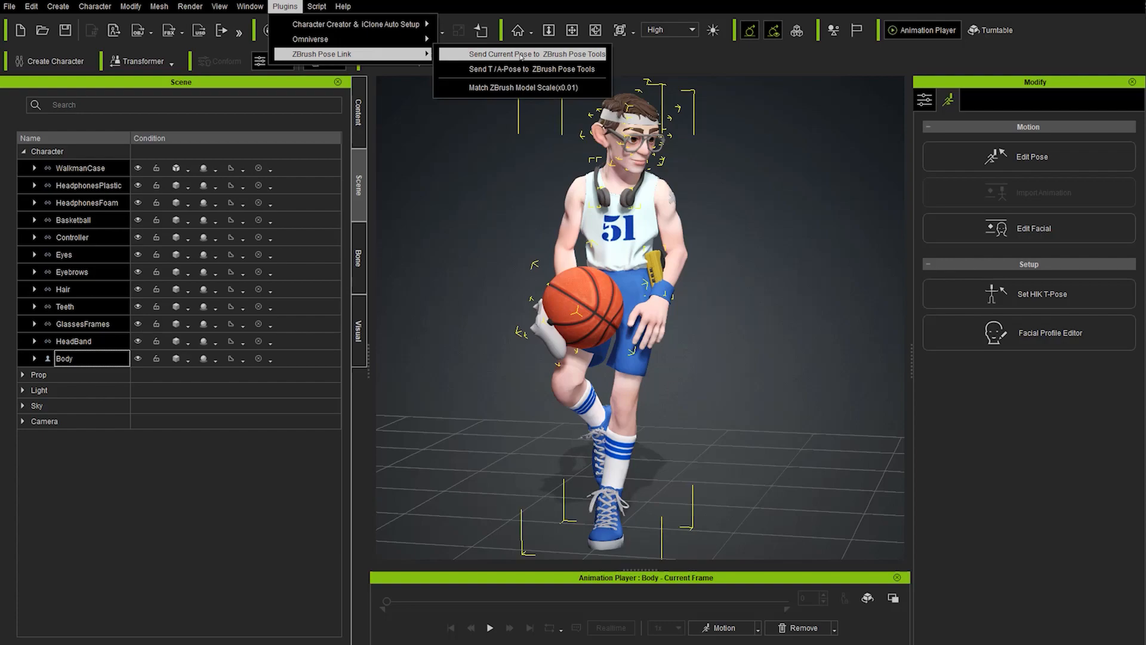
{"action": "left_click", "coordinate": [523, 55]}
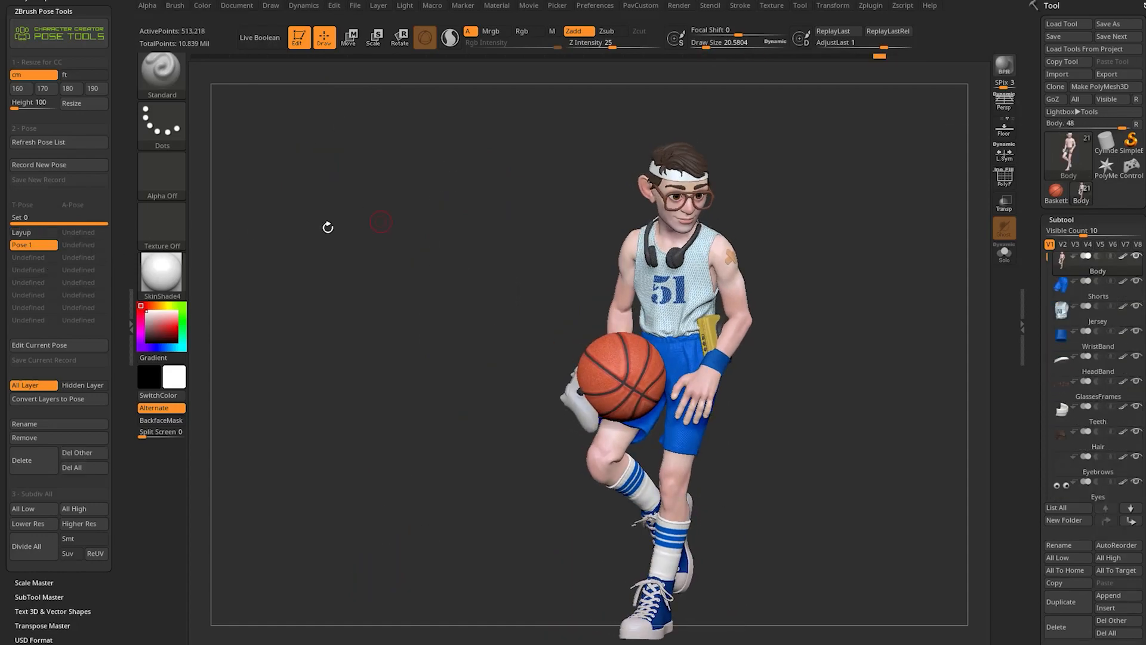
Rename the received against-the-wall pose as Lean in ZBrush Pose Tools.
{"action": "left_click", "coordinate": [62, 399]}
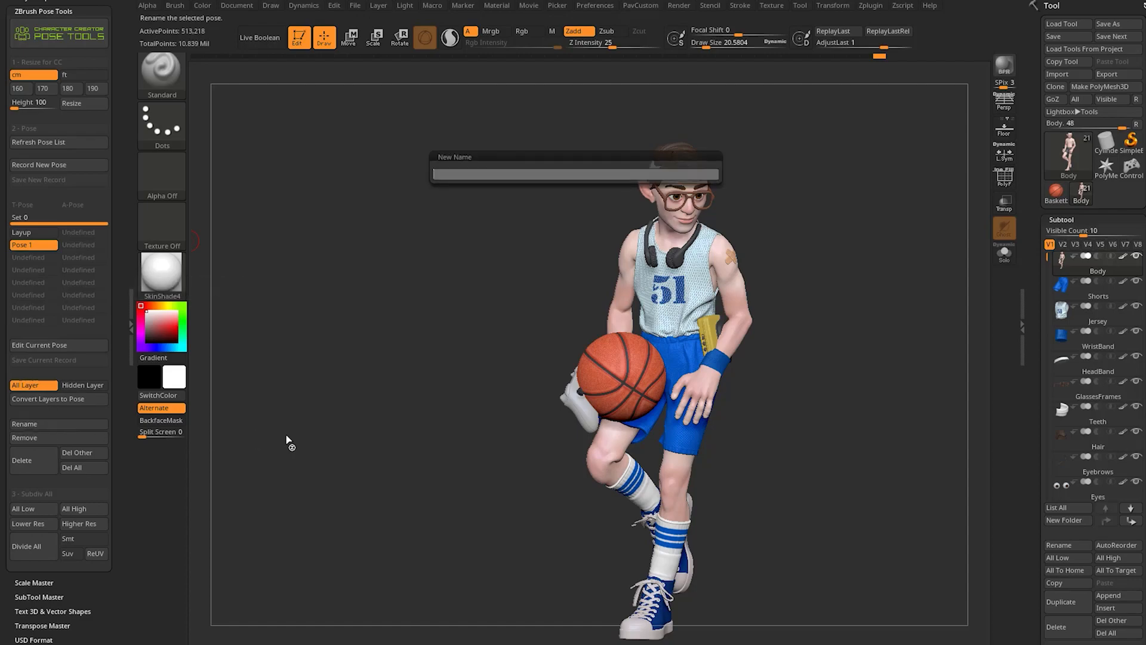
{"action": "type", "text": "Lean"}
{"action": "key", "text": "Return"}
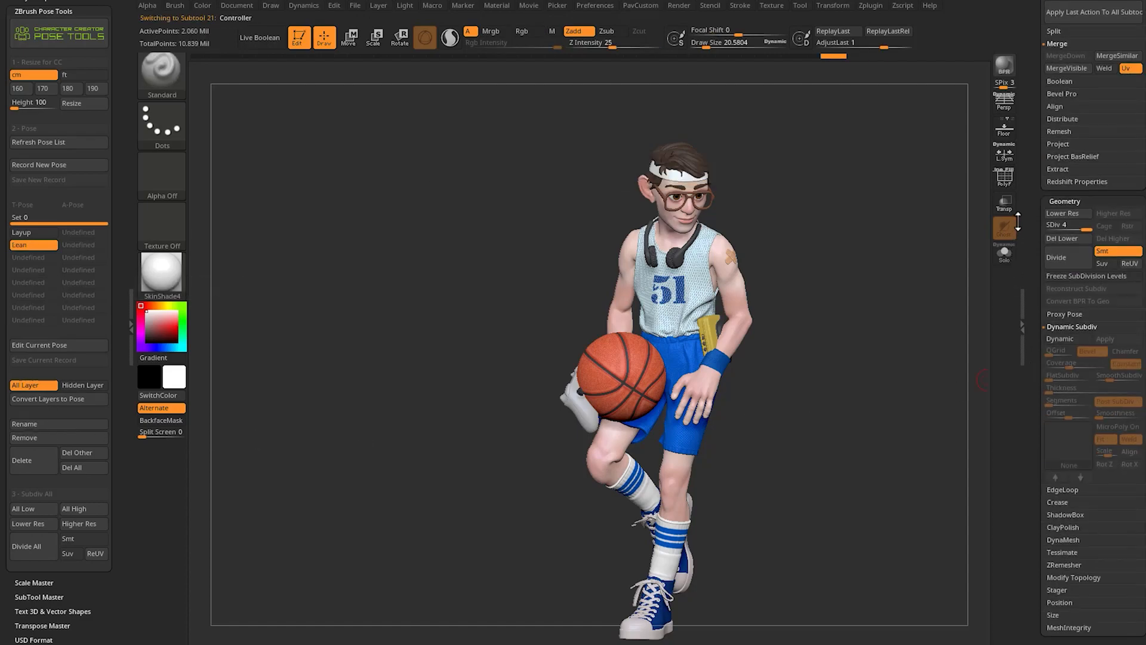
Examine the pose layers stored on the Controller subtool.
{"action": "scroll", "coordinate": [1018, 221], "scroll_direction": "down", "scroll_amount": 3}
{"action": "scroll", "coordinate": [1039, 485], "scroll_direction": "down", "scroll_amount": 2}
{"action": "left_click", "coordinate": [1056, 466]}
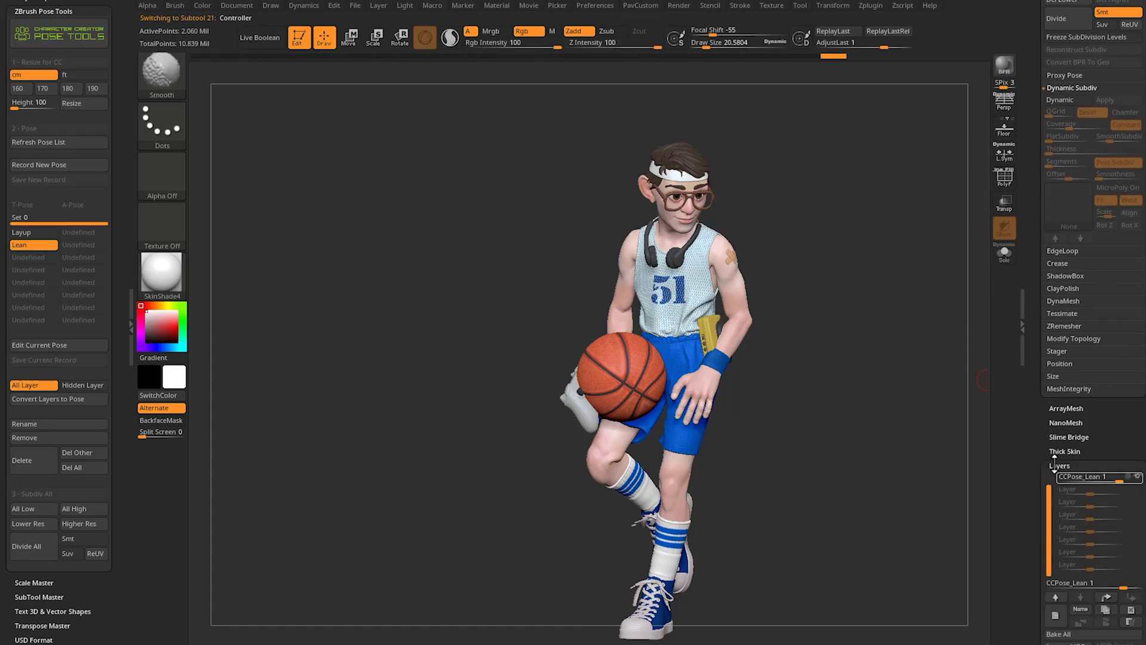
{"action": "left_click_drag", "start_coordinate": [1051, 452], "coordinate": [1051, 440]}
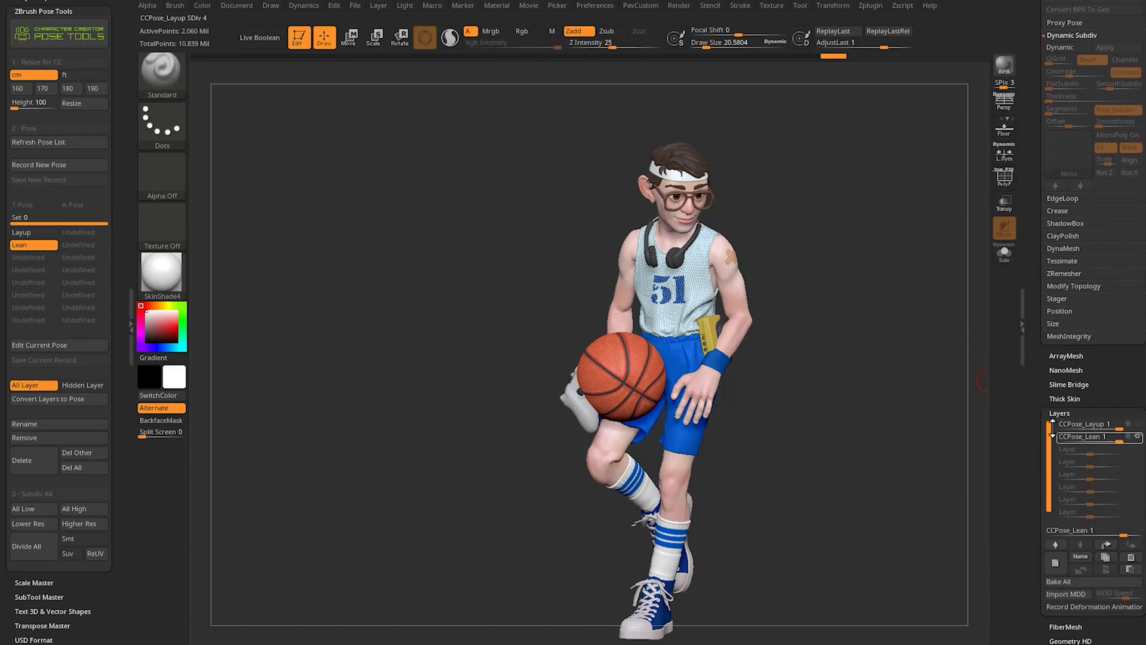
{"action": "left_click_drag", "start_coordinate": [852, 379], "coordinate": [780, 346], "text": "alt"}
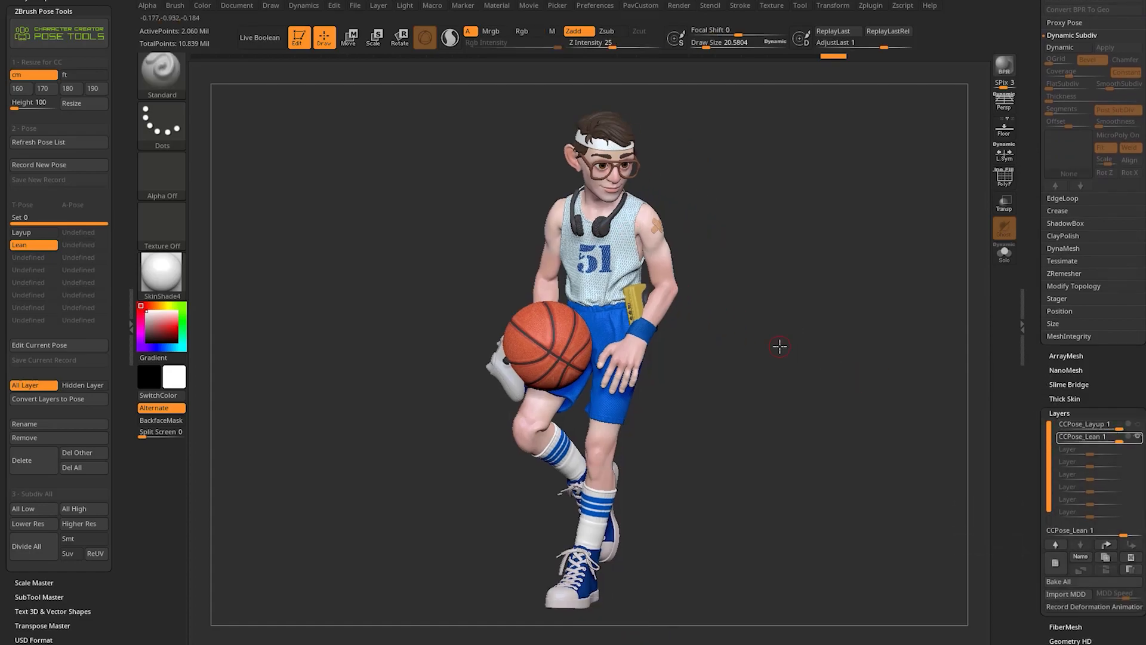
Activate the Layup pose and view the posed character from slightly different angles.
{"action": "left_click", "coordinate": [25, 233]}
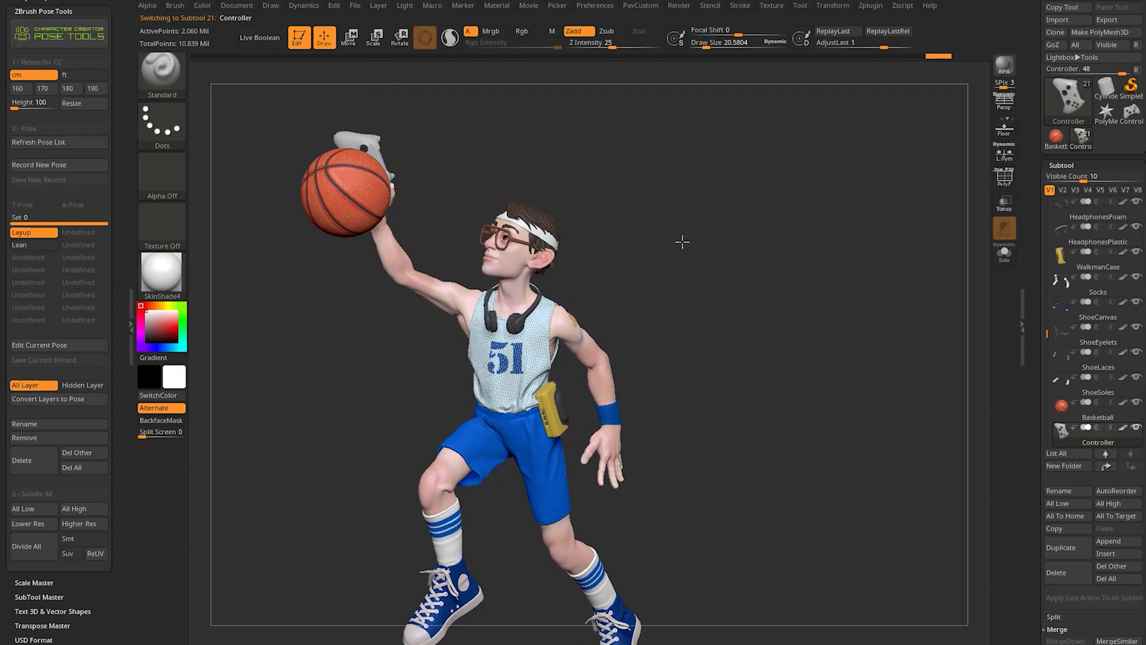
{"action": "left_click_drag", "start_coordinate": [683, 241], "coordinate": [751, 233]}
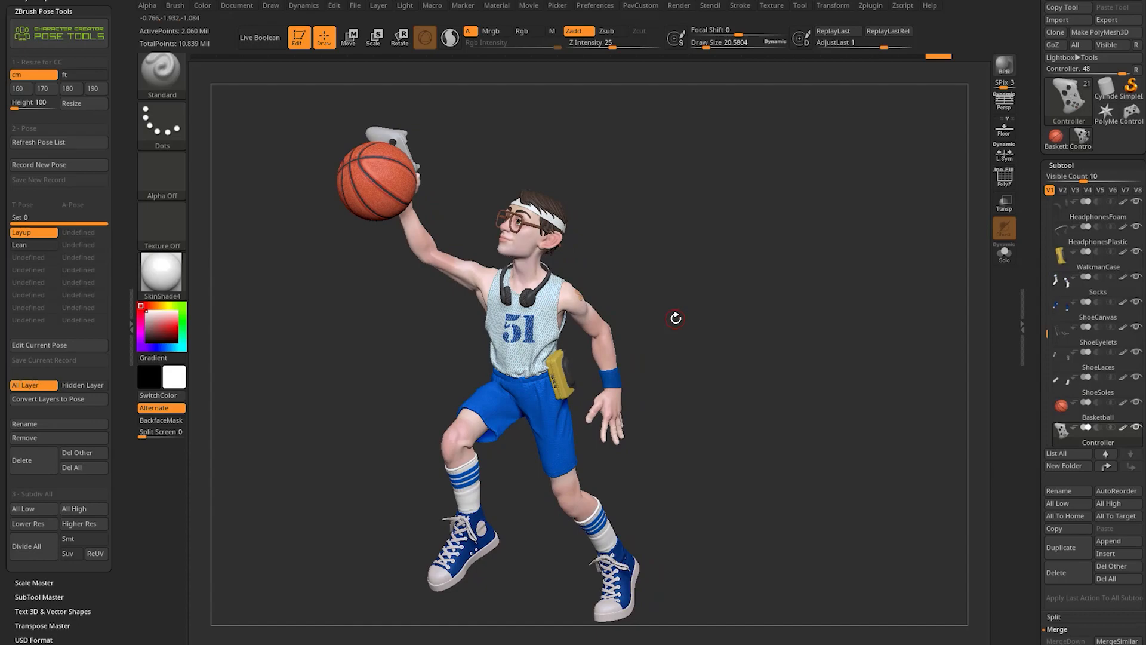
{"action": "left_click_drag", "start_coordinate": [675, 318], "coordinate": [700, 293]}
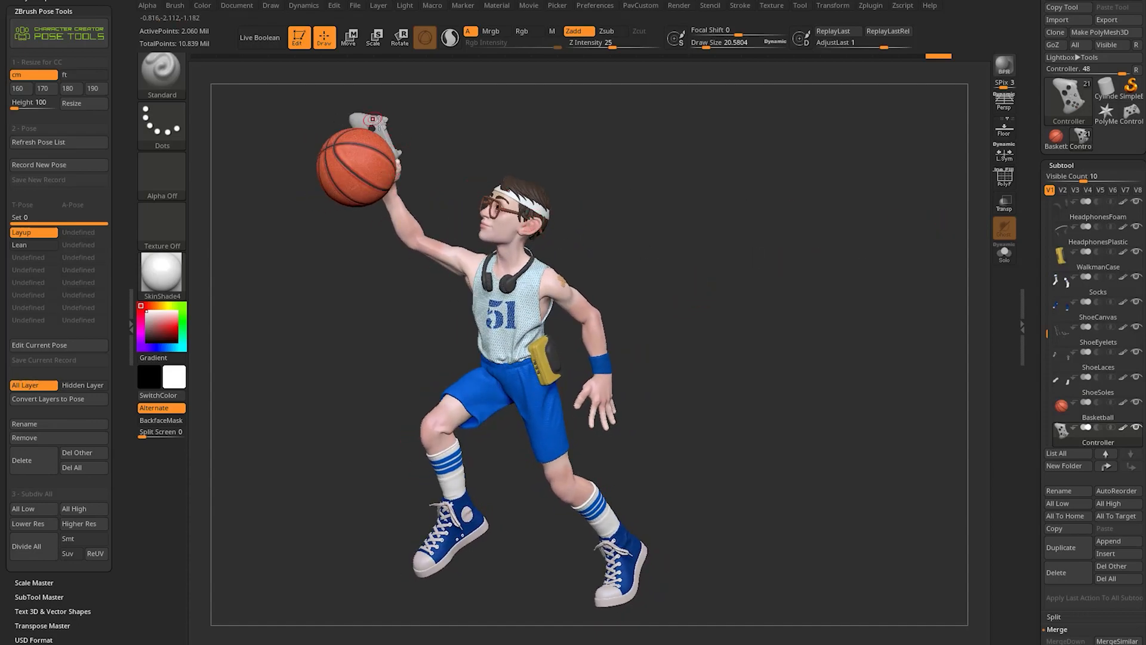
{"action": "left_click_drag", "start_coordinate": [723, 234], "coordinate": [729, 235]}
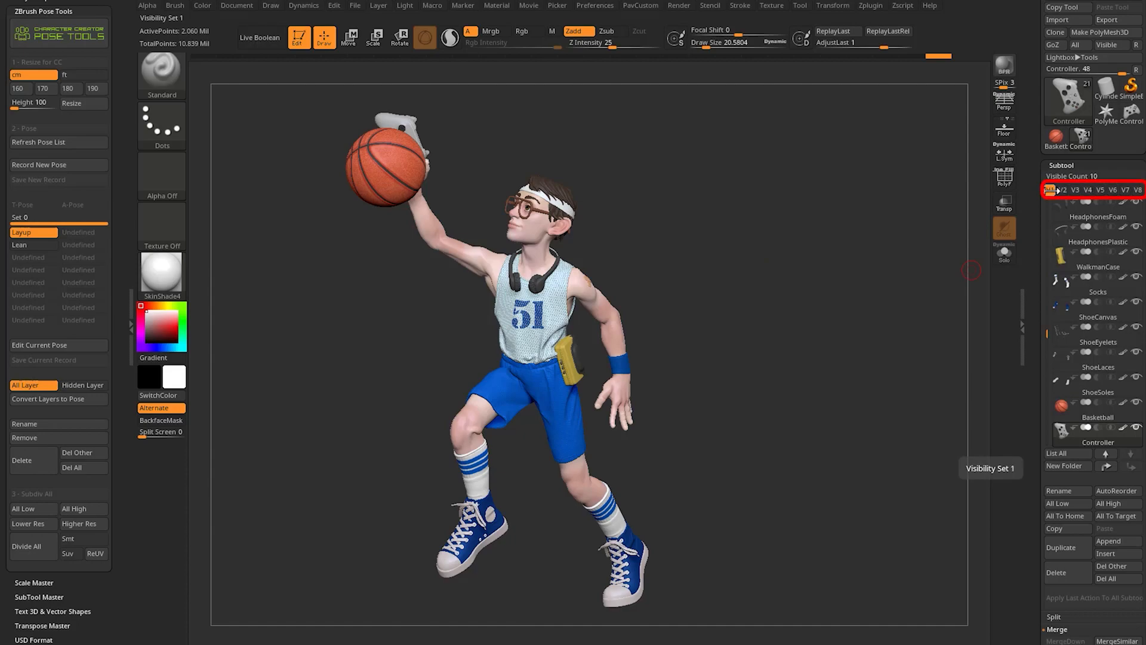
Switch to visibility set V2, hide the visible subtools, and show every subtool again.
{"action": "left_click_drag", "start_coordinate": [1045, 334], "coordinate": [1037, 196]}
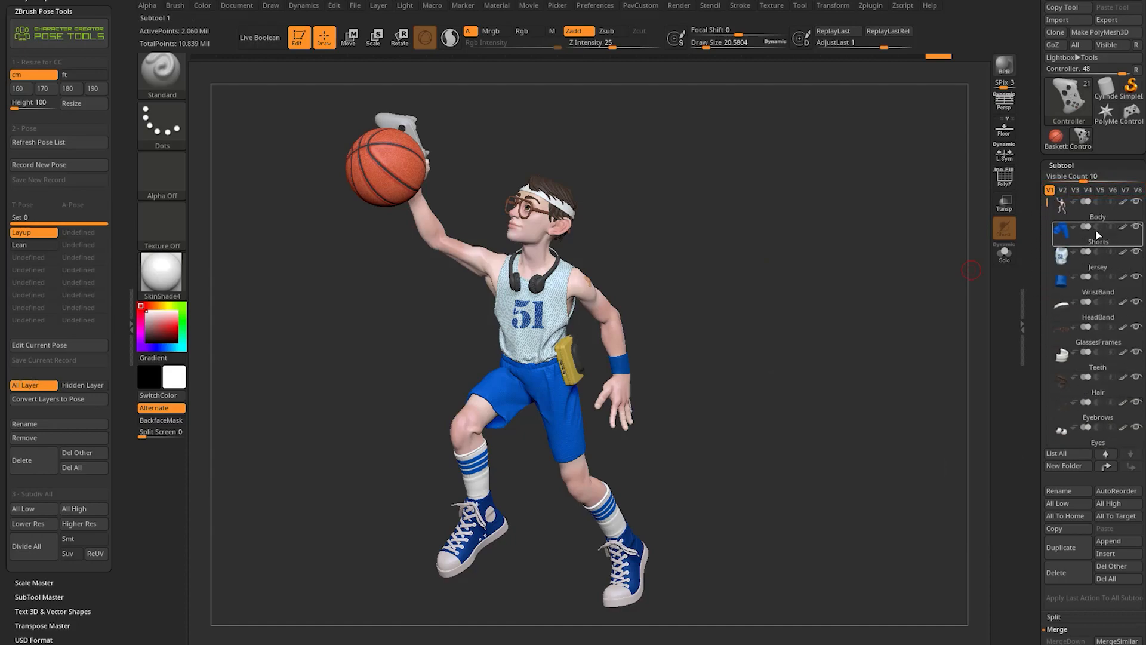
{"action": "left_click", "coordinate": [1063, 190]}
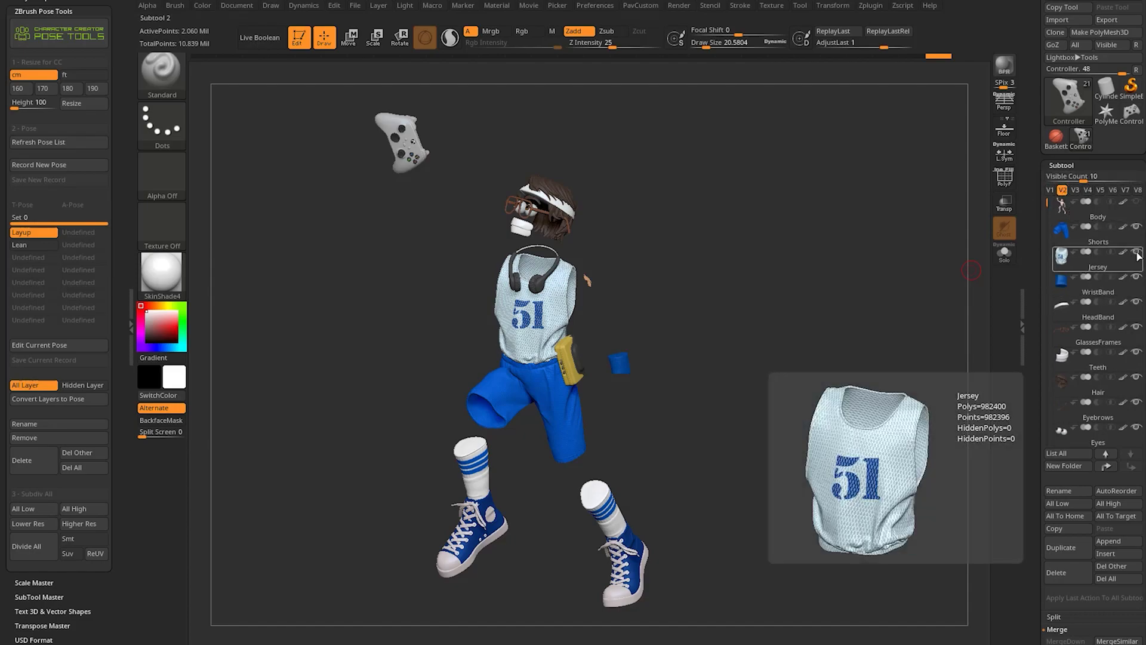
{"action": "key", "text": "shift"}
{"action": "left_click", "coordinate": [1137, 231], "text": "shift"}
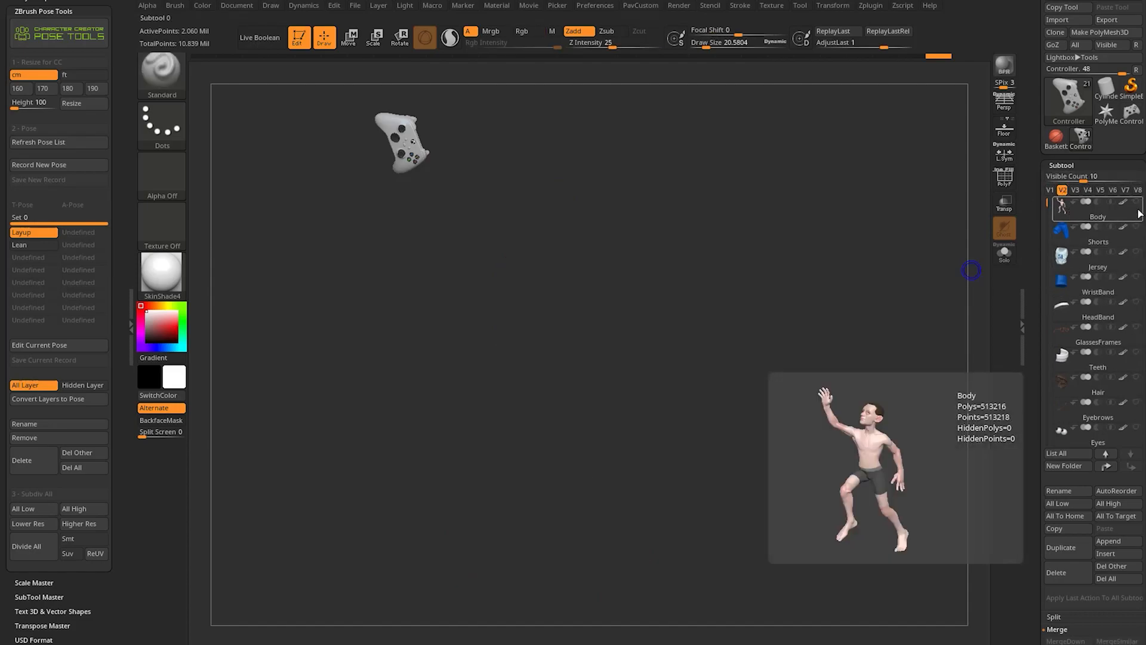
{"action": "left_click", "coordinate": [1088, 268]}
{"action": "mouse_move", "coordinate": [1046, 206]}
{"action": "left_mouse_down"}
{"action": "mouse_move", "coordinate": [1046, 344]}
{"action": "mouse_move", "coordinate": [1046, 197]}
{"action": "left_mouse_up"}
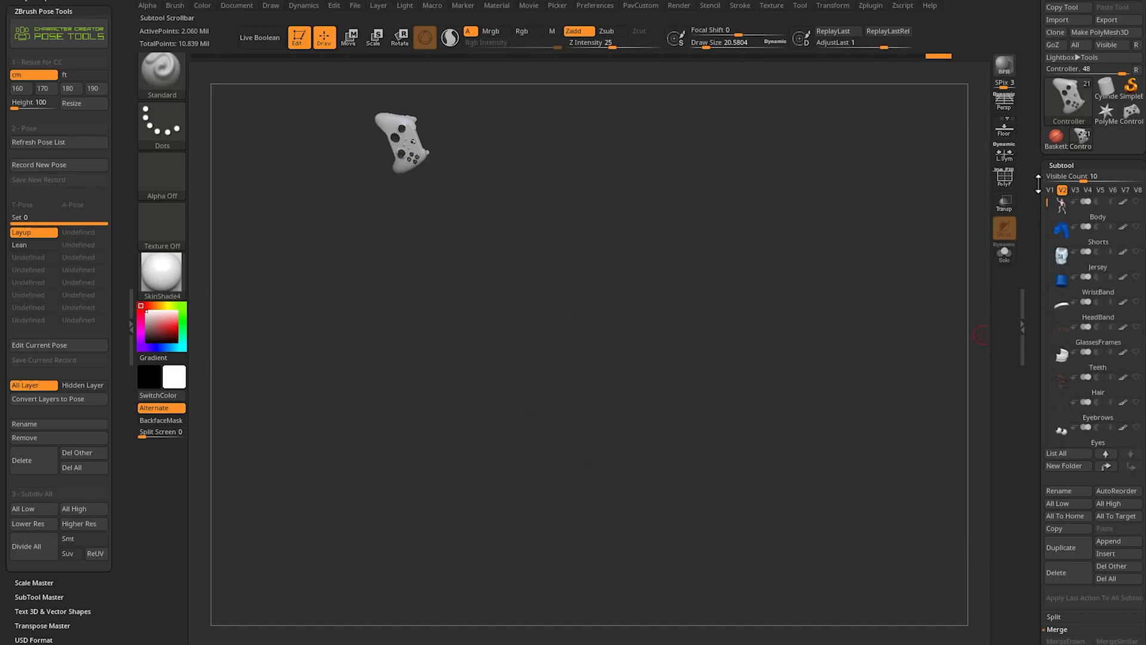
{"action": "key", "text": "shift"}
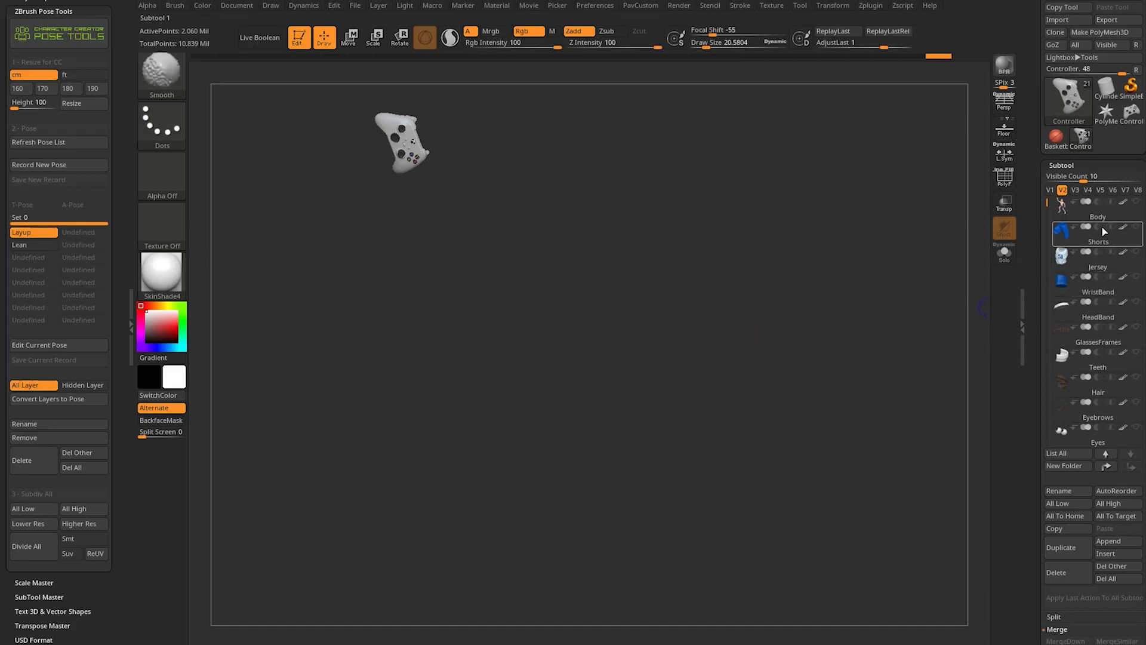
{"action": "left_click", "coordinate": [1136, 203], "text": "shift"}
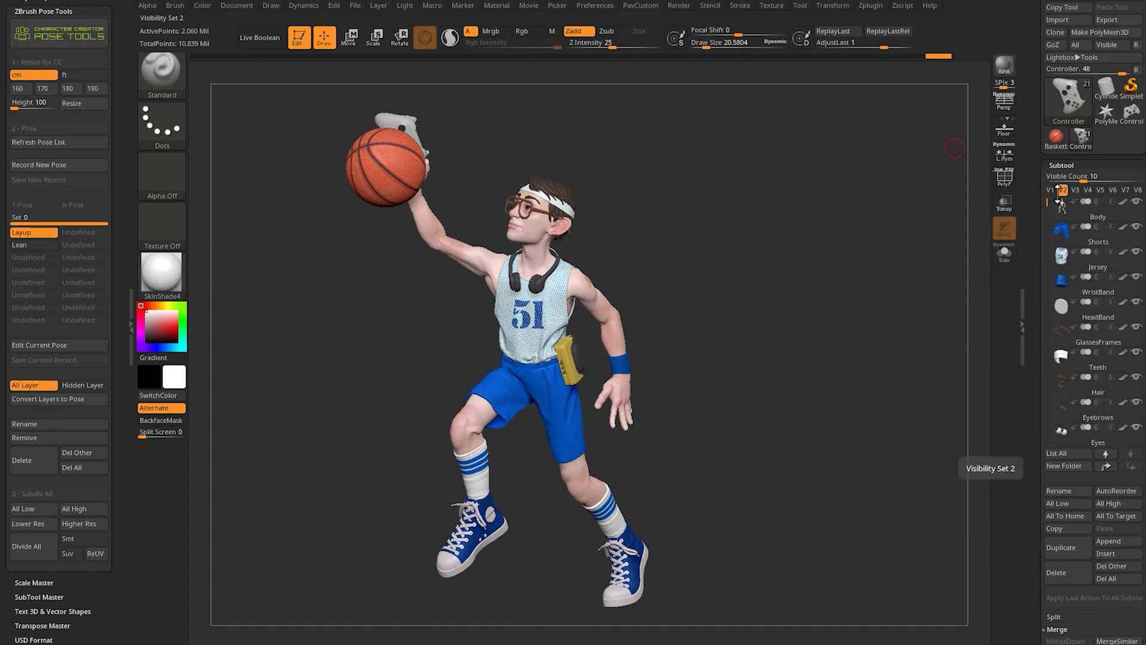
Hide the Controller subtool in visibility set V2 and make Body the active subtool.
{"action": "left_click_drag", "start_coordinate": [1048, 202], "coordinate": [1049, 354]}
{"action": "mouse_move", "coordinate": [1138, 382]}
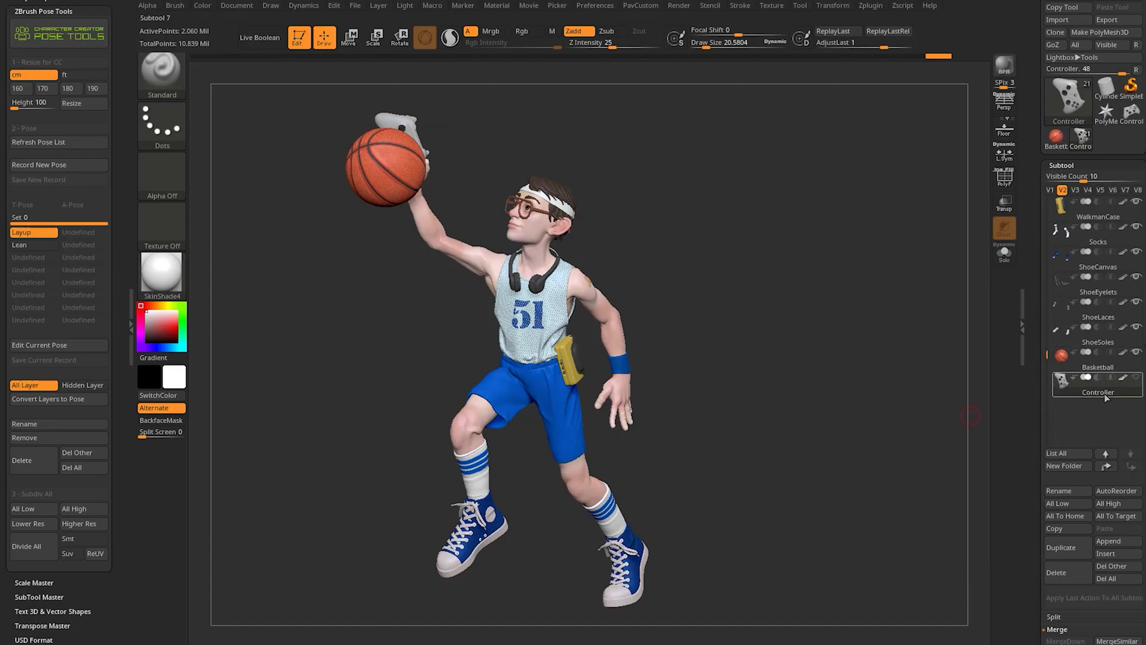
{"action": "left_click_drag", "start_coordinate": [1047, 355], "coordinate": [1032, 199]}
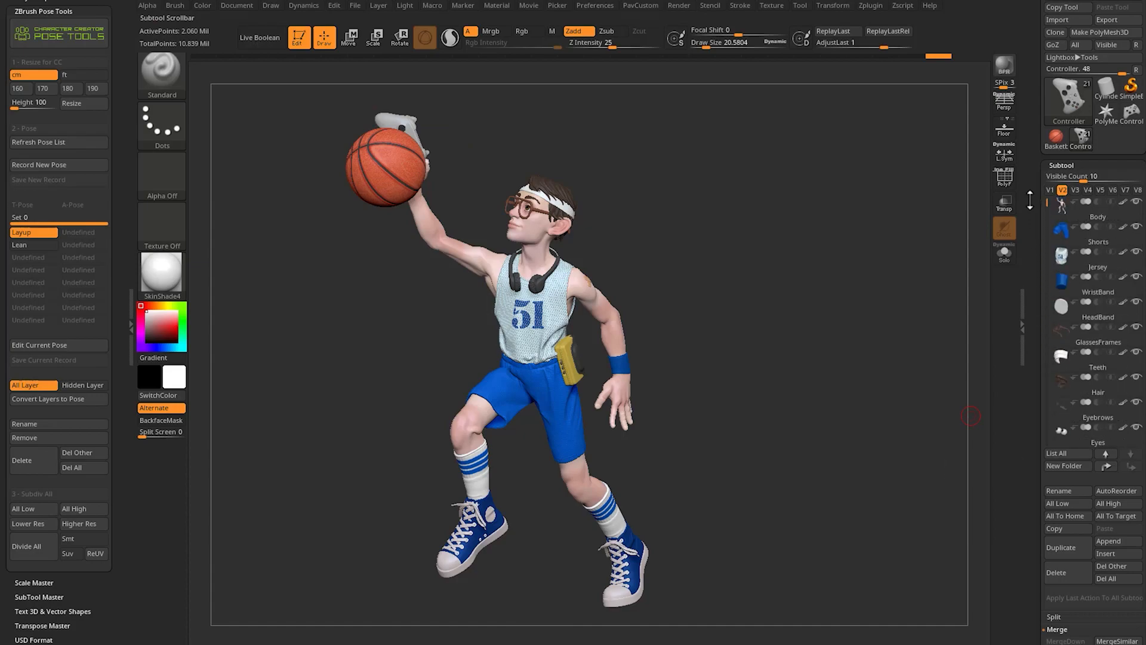
{"action": "left_click", "coordinate": [1096, 214]}
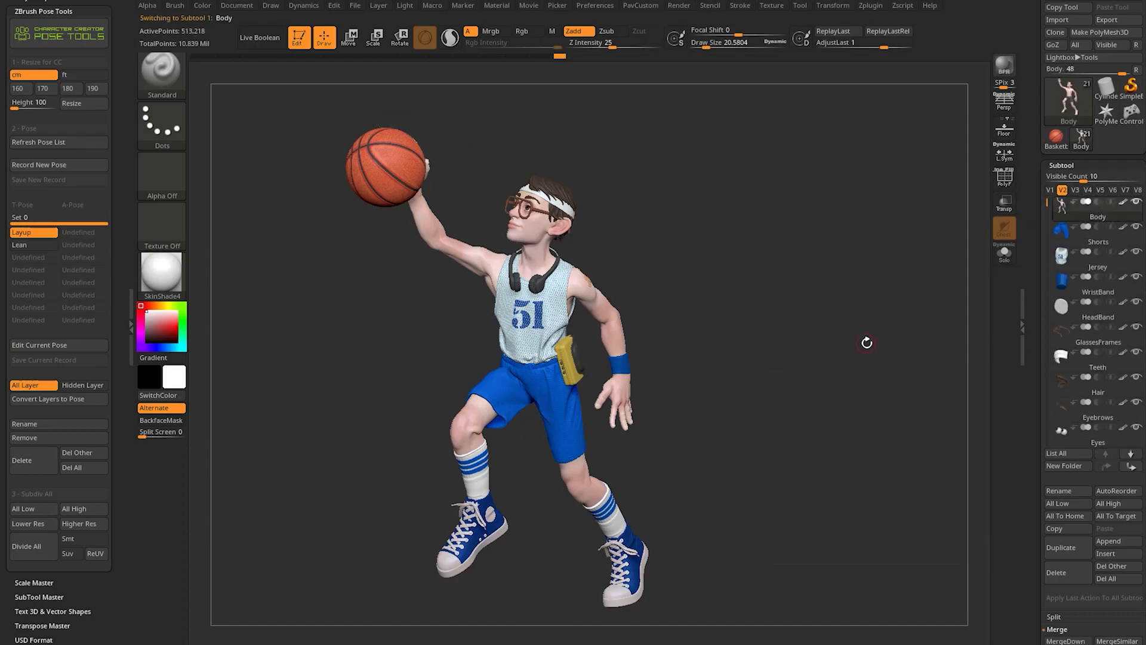
Hide the GlassesFrames, HeadphonesFoam and HeadphonesPlastic subtools in visibility set V2.
{"action": "left_click_drag", "start_coordinate": [1047, 201], "coordinate": [1045, 243]}
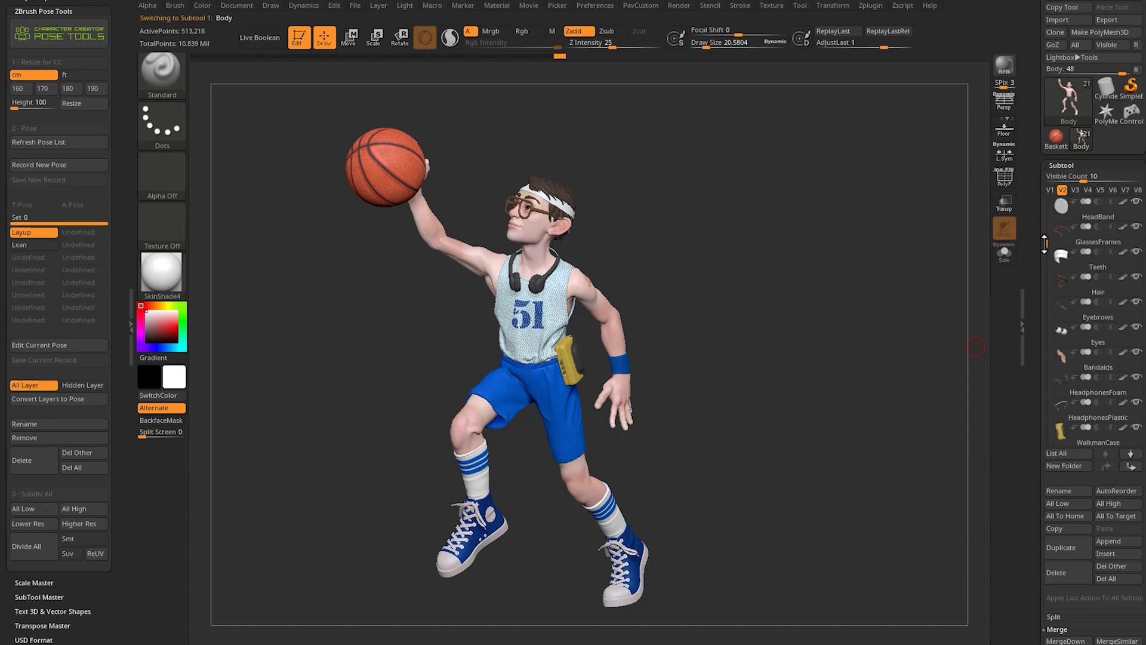
{"action": "mouse_move", "coordinate": [1082, 241]}
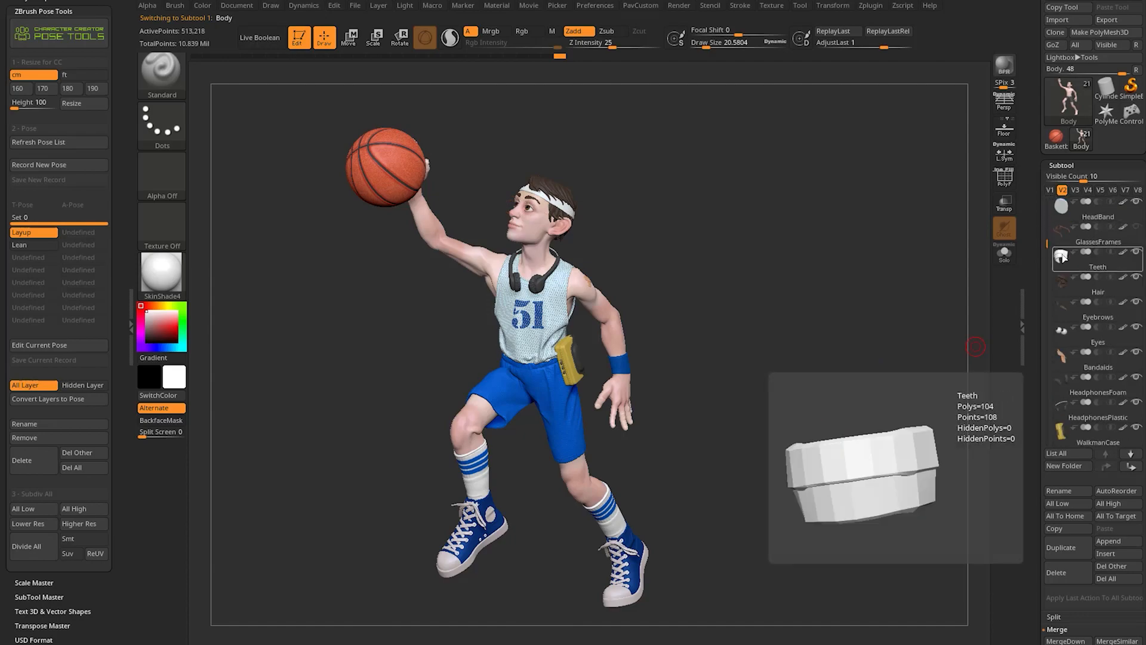
{"action": "left_click_drag", "start_coordinate": [1046, 246], "coordinate": [1043, 280]}
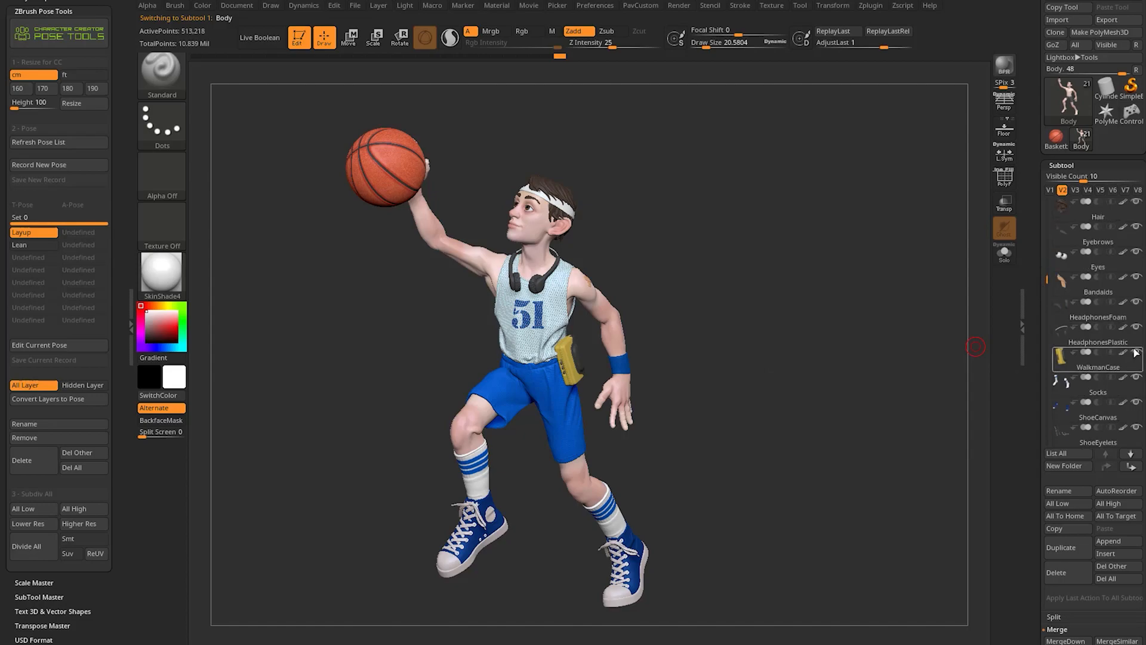
{"action": "mouse_move", "coordinate": [1137, 332]}
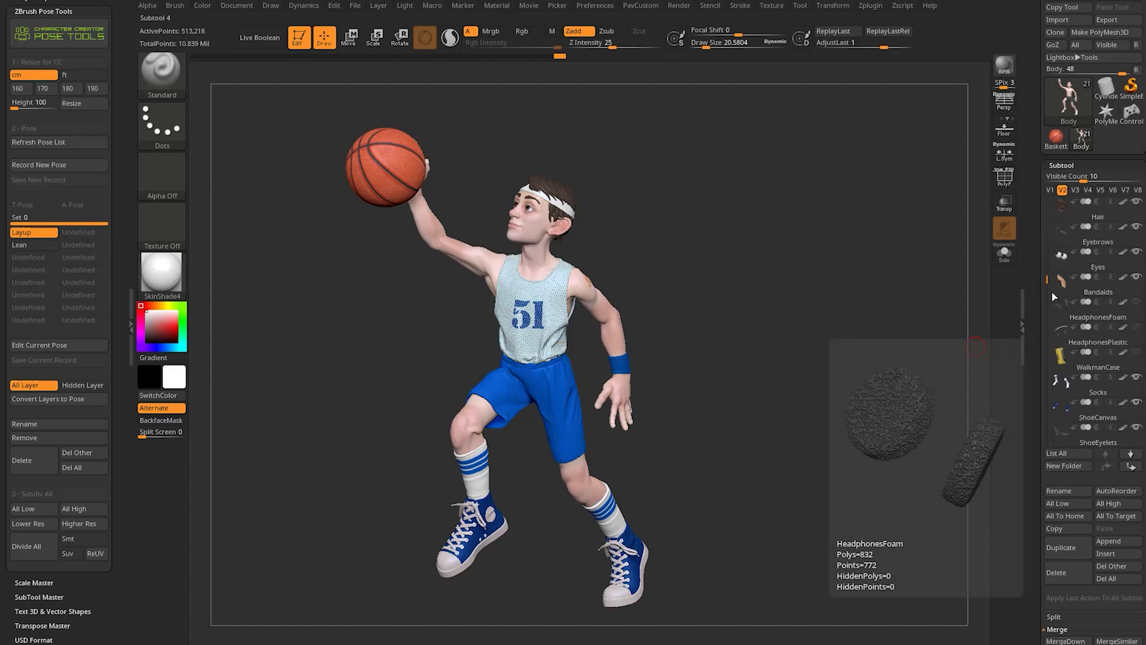
{"action": "left_click_drag", "start_coordinate": [1044, 279], "coordinate": [1043, 206]}
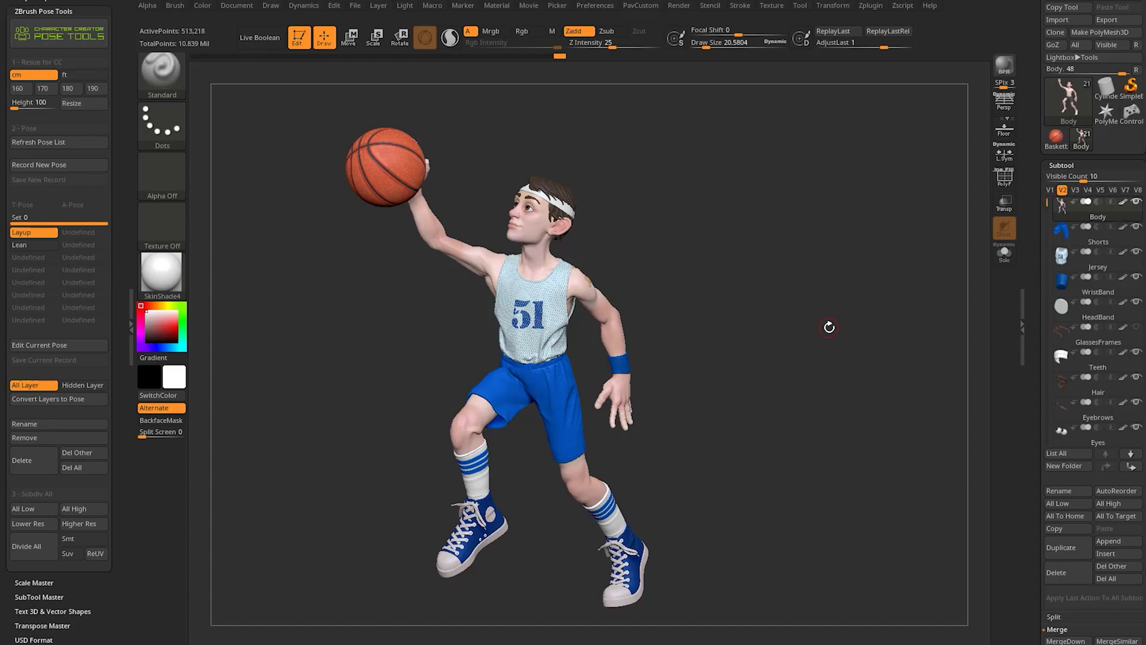
Activate the Lean pose and set up visibility set V3 with every subtool shown except Basketball.
{"action": "left_click", "coordinate": [1075, 190]}
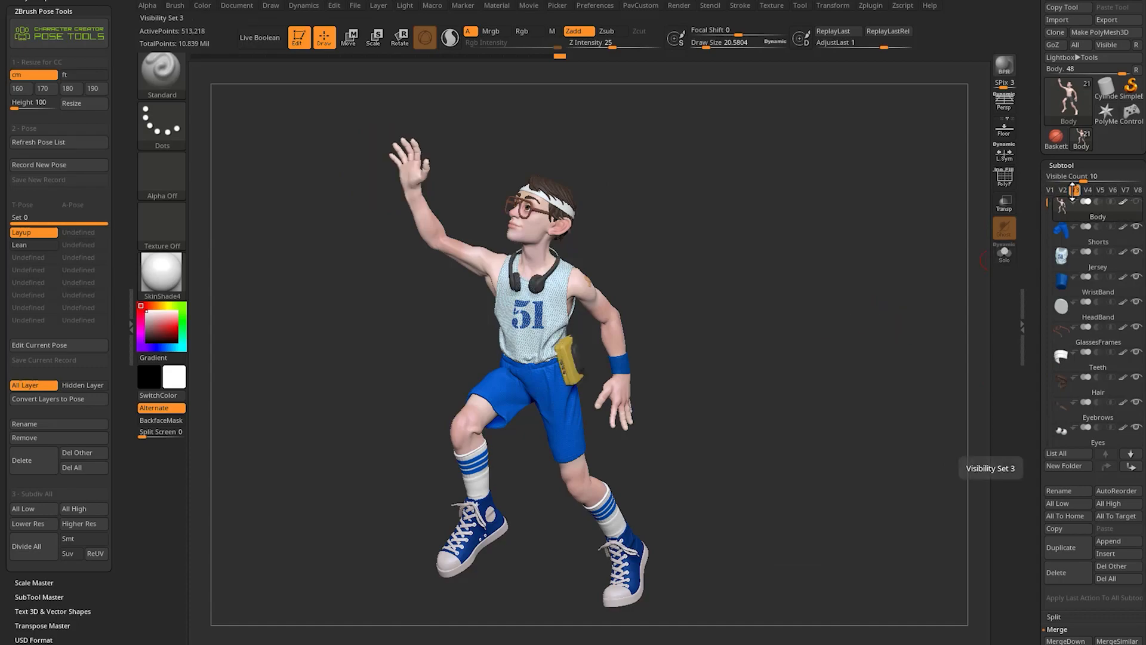
{"action": "left_click", "coordinate": [1136, 203], "text": "shift"}
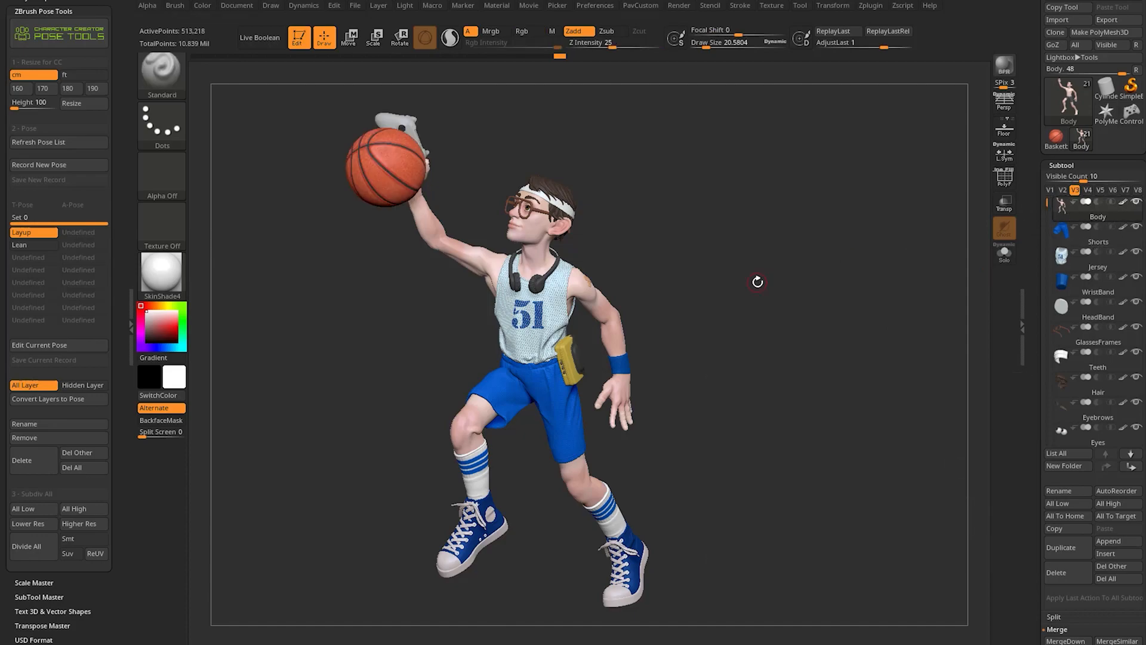
{"action": "left_click", "coordinate": [24, 245]}
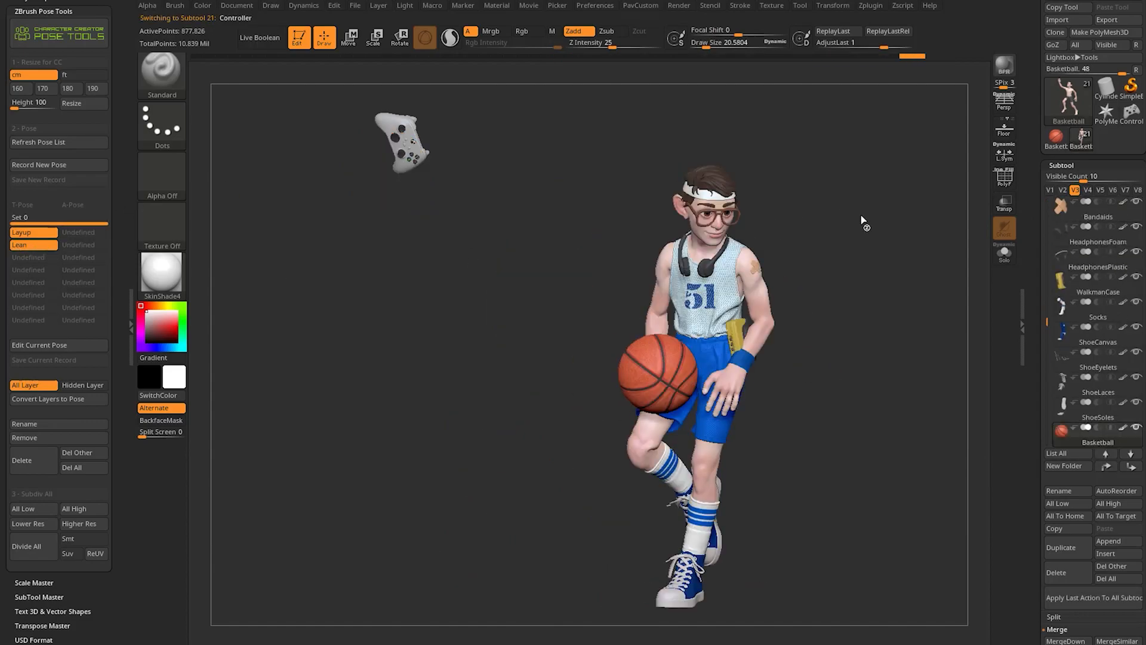
{"action": "left_click", "coordinate": [1136, 403]}
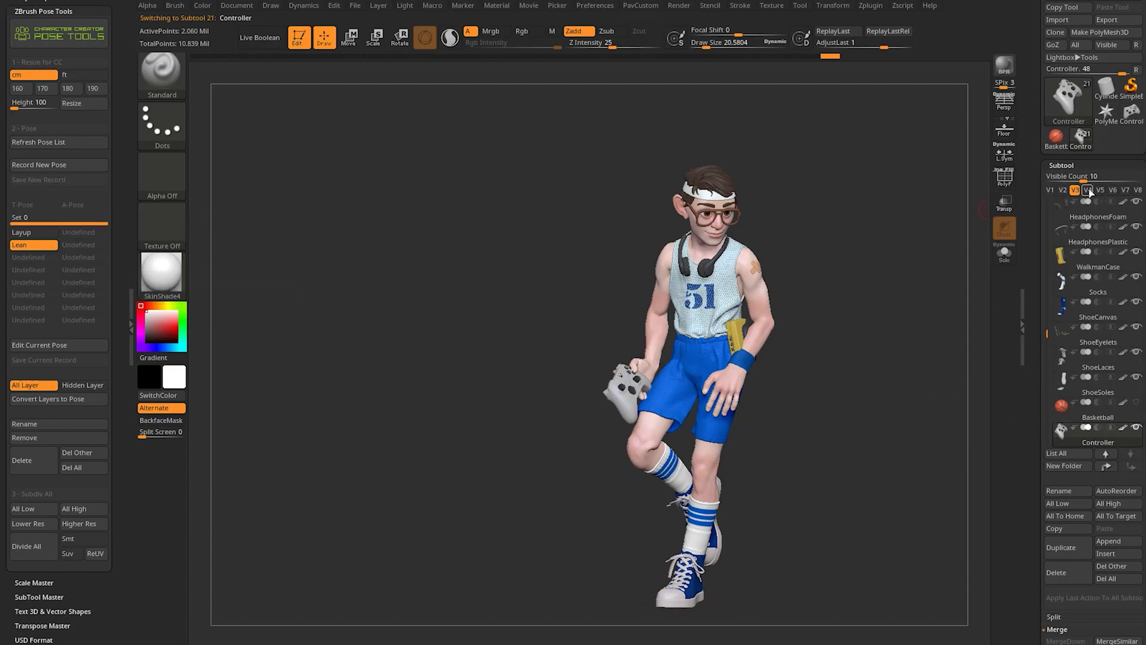
Deactivate the Lean pose and switch back to visibility set V1 with all subtools shown.
{"action": "left_click_drag", "start_coordinate": [943, 227], "coordinate": [729, 66]}
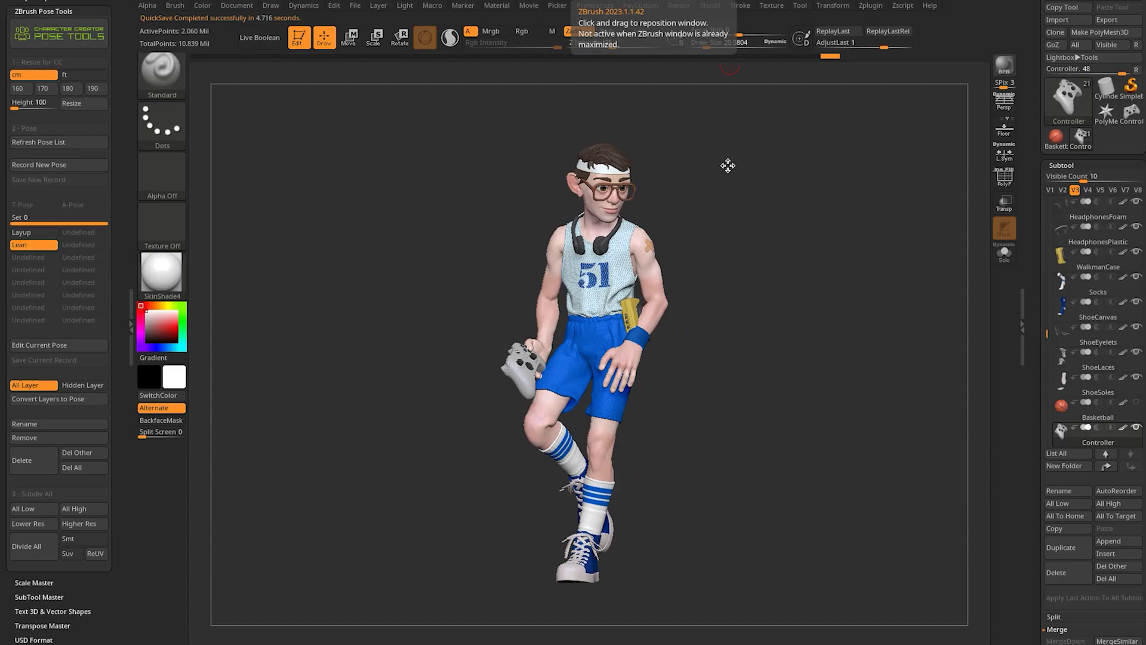
{"action": "left_click_drag", "start_coordinate": [727, 166], "coordinate": [760, 284]}
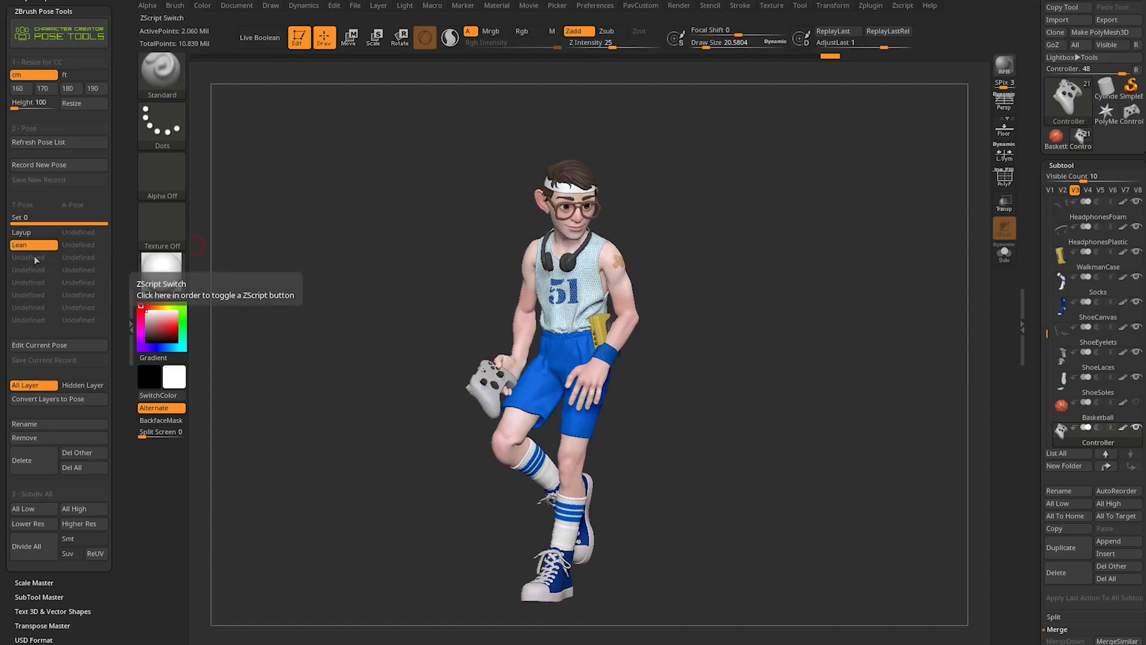
{"action": "left_click", "coordinate": [34, 259]}
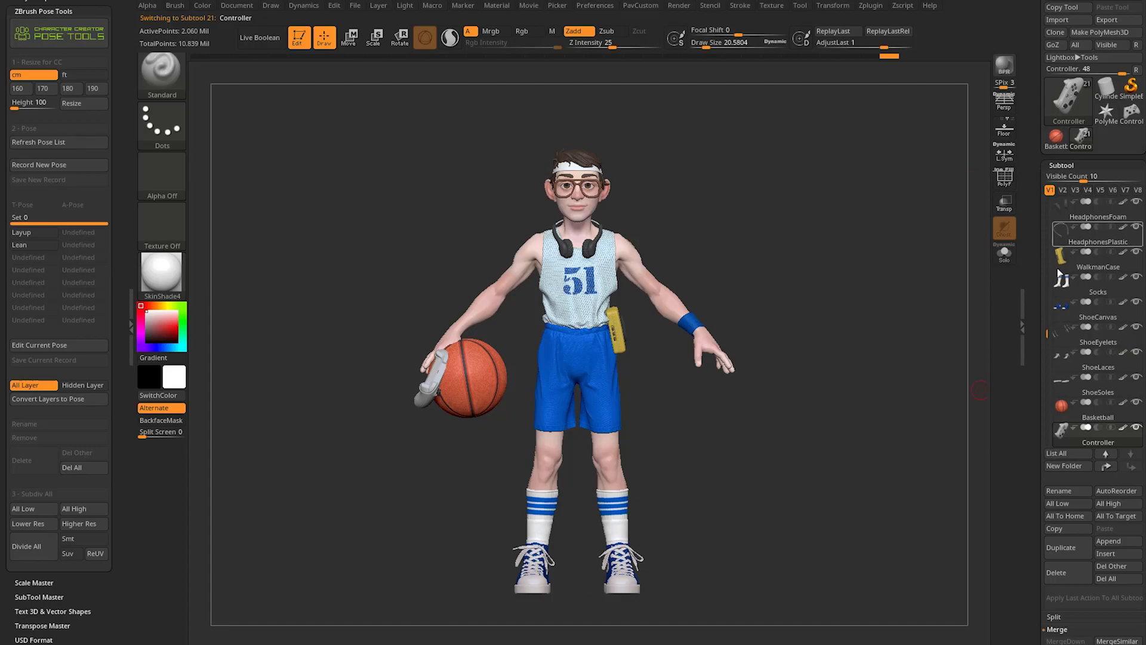
{"action": "left_click_drag", "start_coordinate": [1048, 334], "coordinate": [1022, 178]}
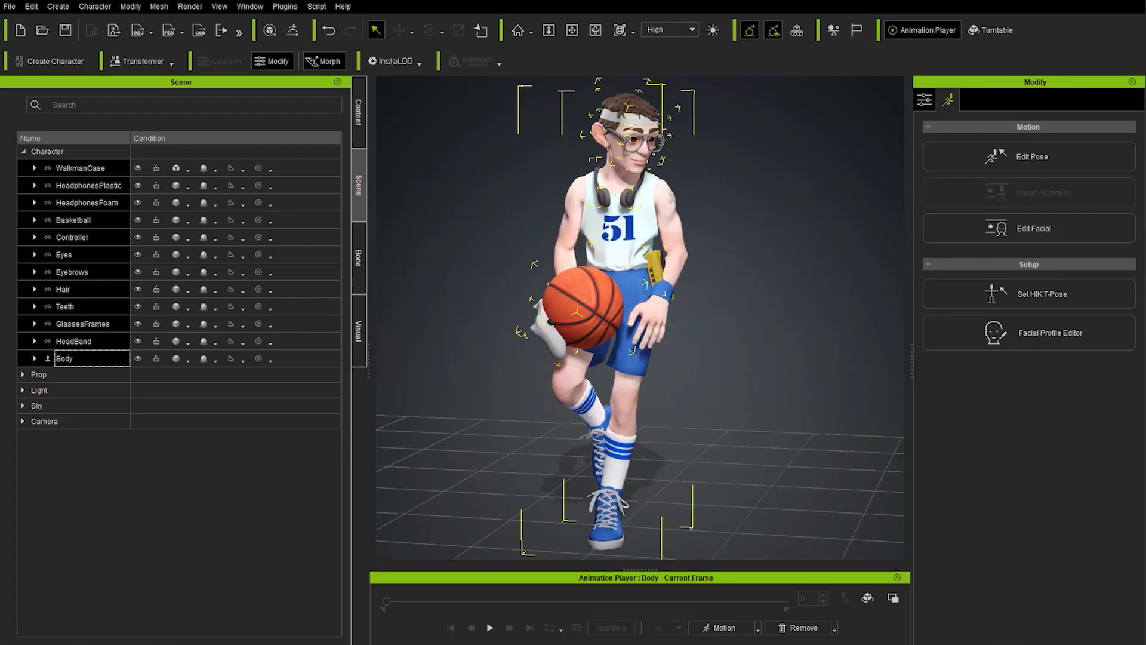
Switch to Character Creator and remove the leaning pose from the selected character.
{"action": "left_click", "coordinate": [834, 628]}
{"action": "left_click", "coordinate": [837, 612]}
{"action": "left_click", "coordinate": [797, 408]}
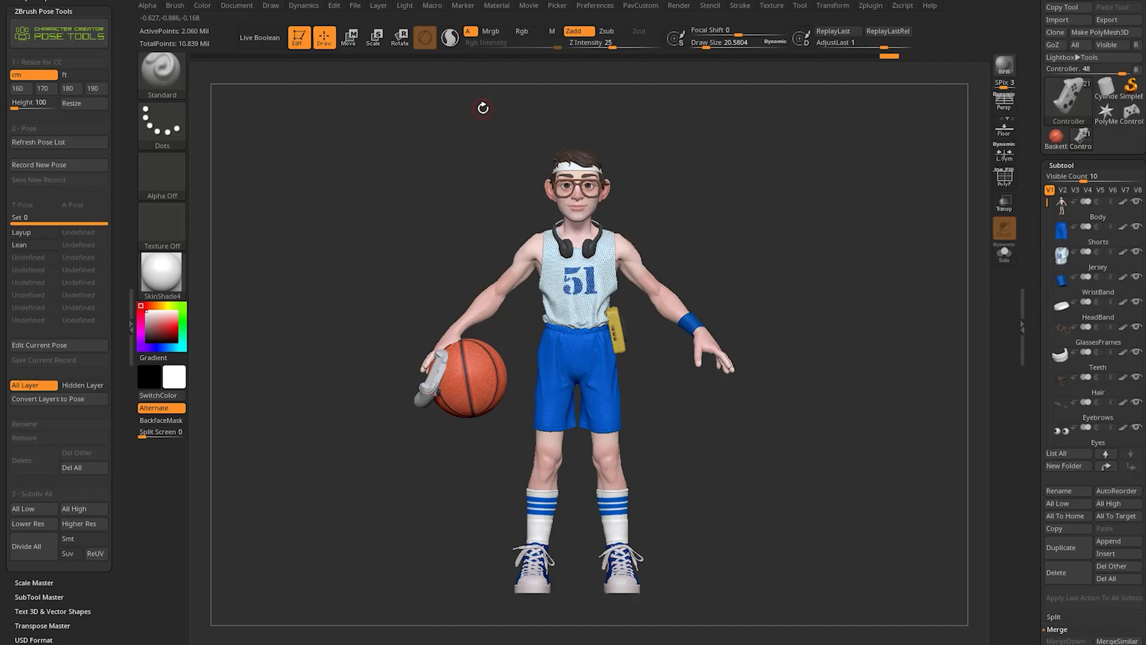
Send all ZBrush subtools through GoZ and update their meshes and textures in Character Creator using Current Pose.
{"action": "scroll", "coordinate": [1025, 143], "scroll_direction": "up", "scroll_amount": 2}
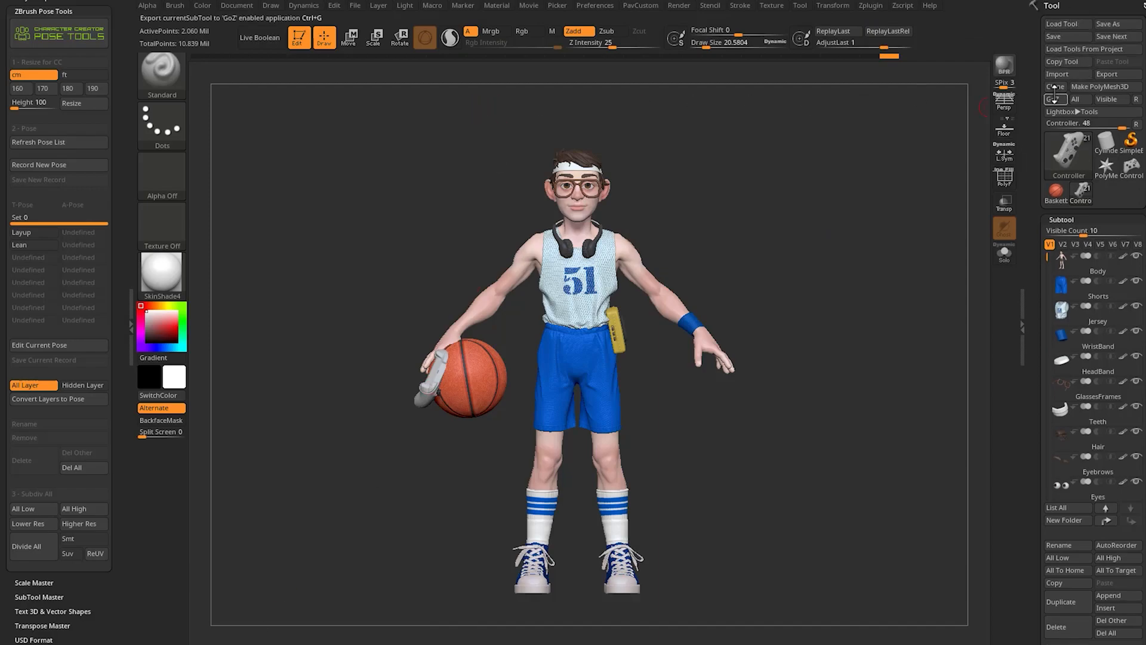
{"action": "left_click", "coordinate": [1075, 99]}
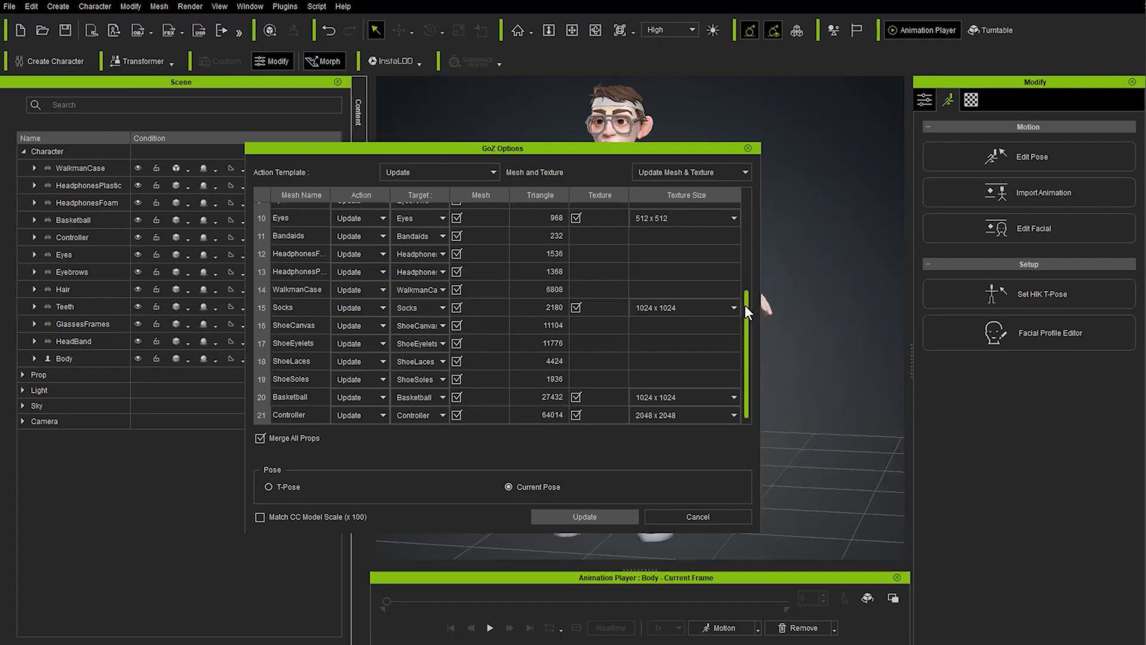
{"action": "left_click_drag", "start_coordinate": [745, 311], "coordinate": [757, 347]}
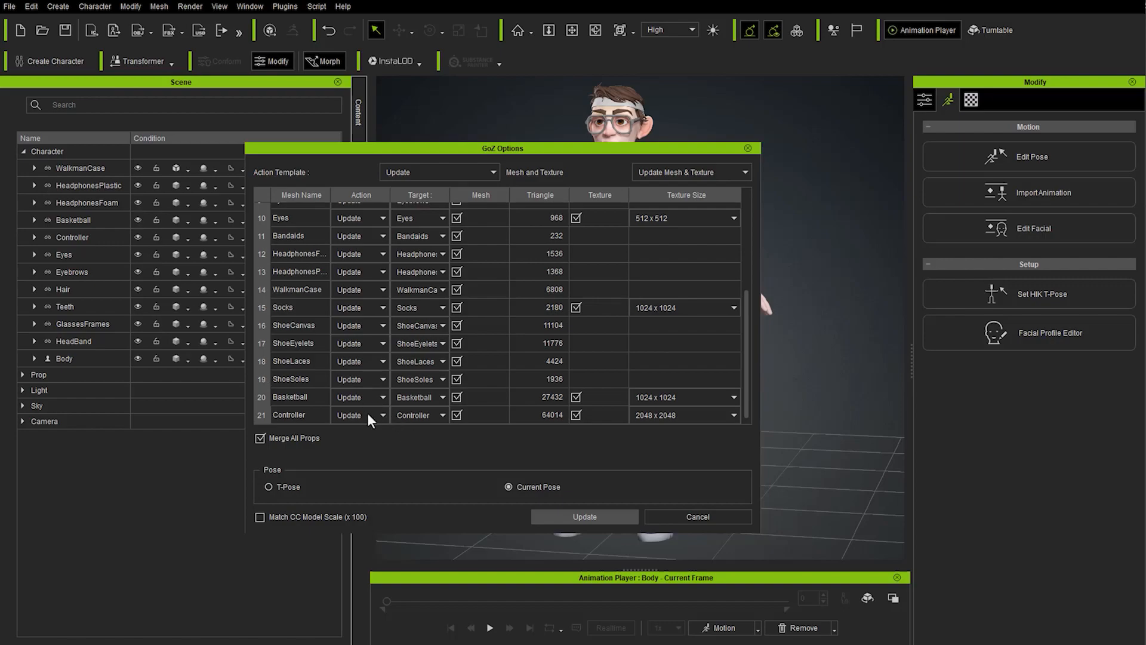
{"action": "left_click", "coordinate": [572, 515]}
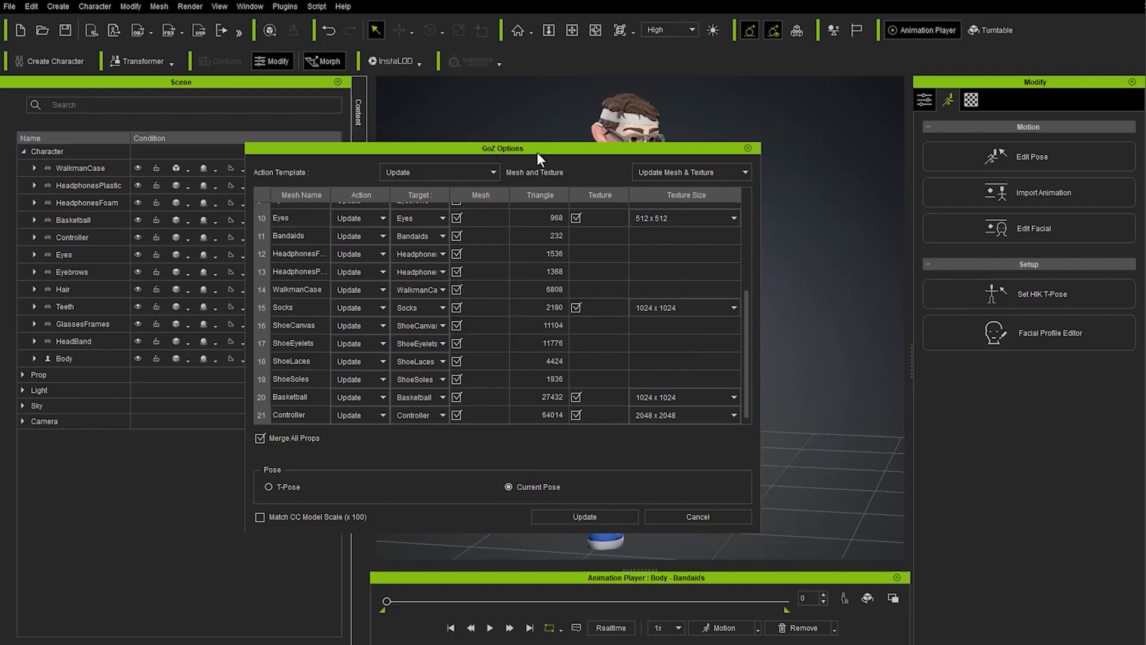
{"action": "scroll", "coordinate": [717, 185], "scroll_direction": "up", "scroll_amount": 3}
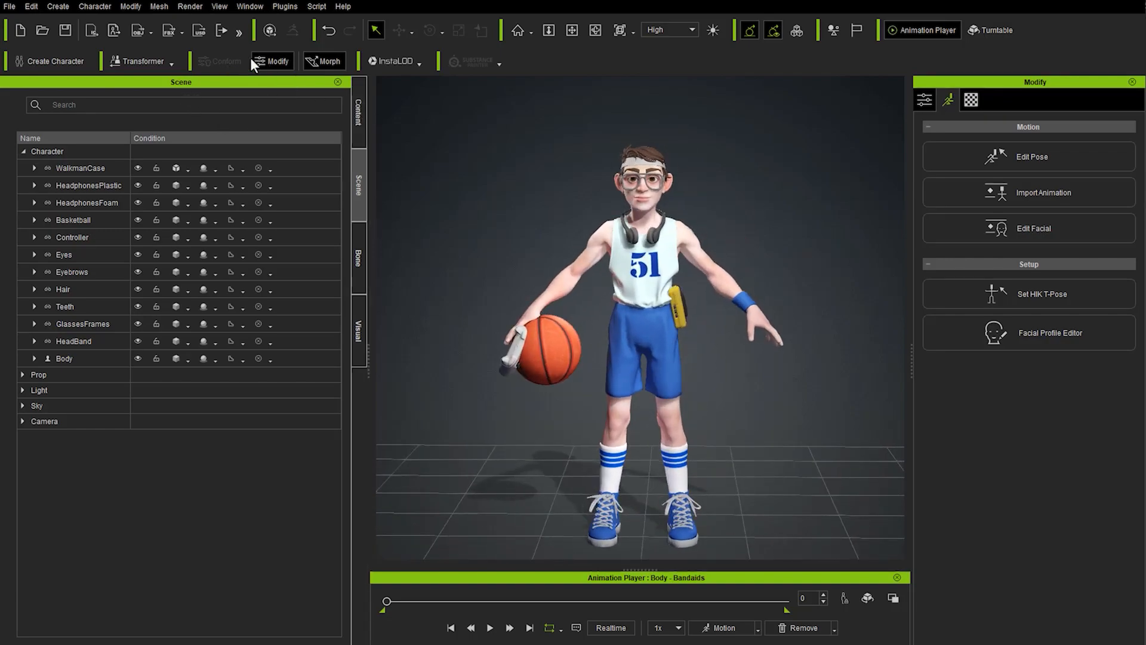
Browse the Head accessory templates and apply Sunglasses_A1 to the character.
{"action": "left_click", "coordinate": [359, 101]}
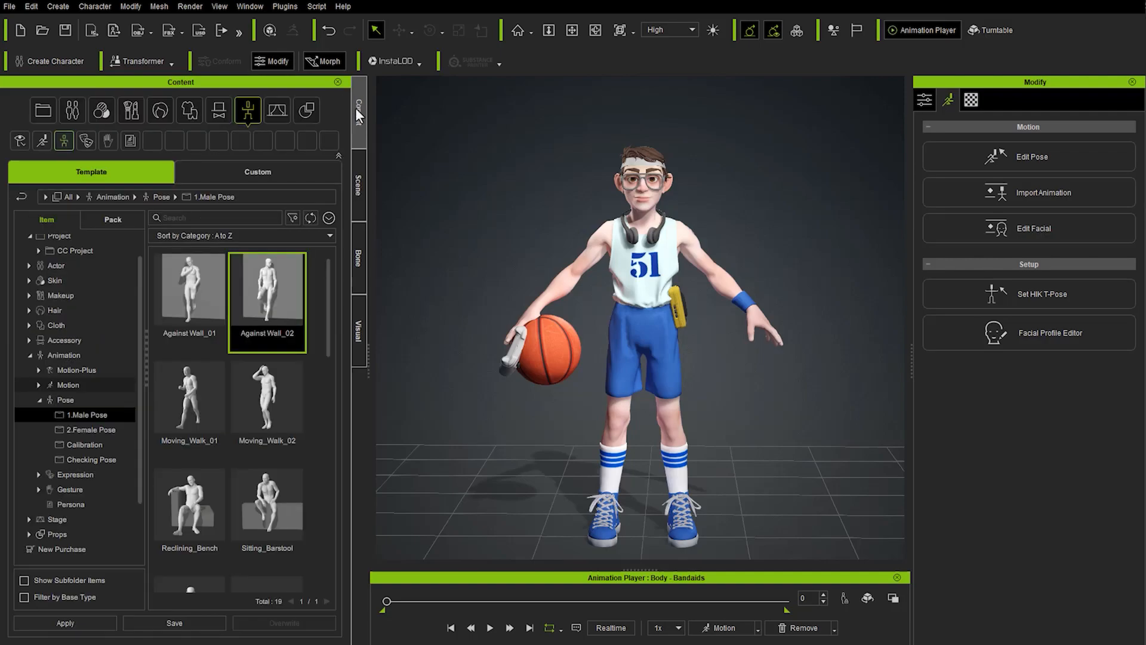
{"action": "left_click", "coordinate": [30, 356]}
{"action": "left_click", "coordinate": [29, 361]}
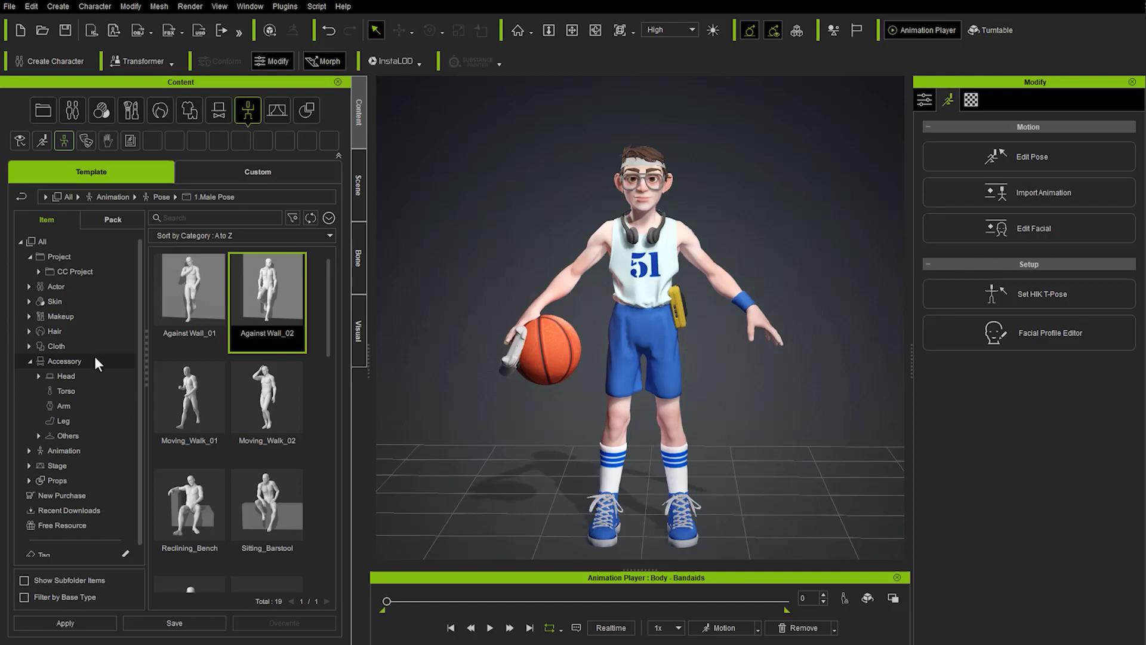
{"action": "left_click", "coordinate": [39, 376]}
{"action": "left_click", "coordinate": [57, 379]}
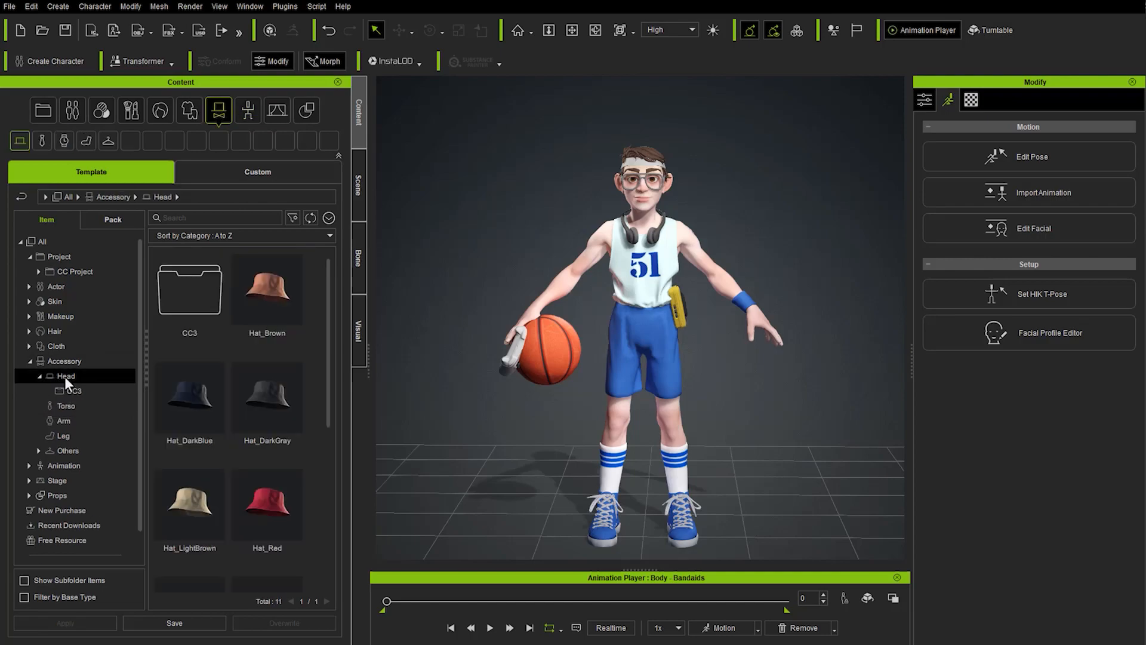
{"action": "scroll", "coordinate": [265, 360], "scroll_direction": "down", "scroll_amount": 5}
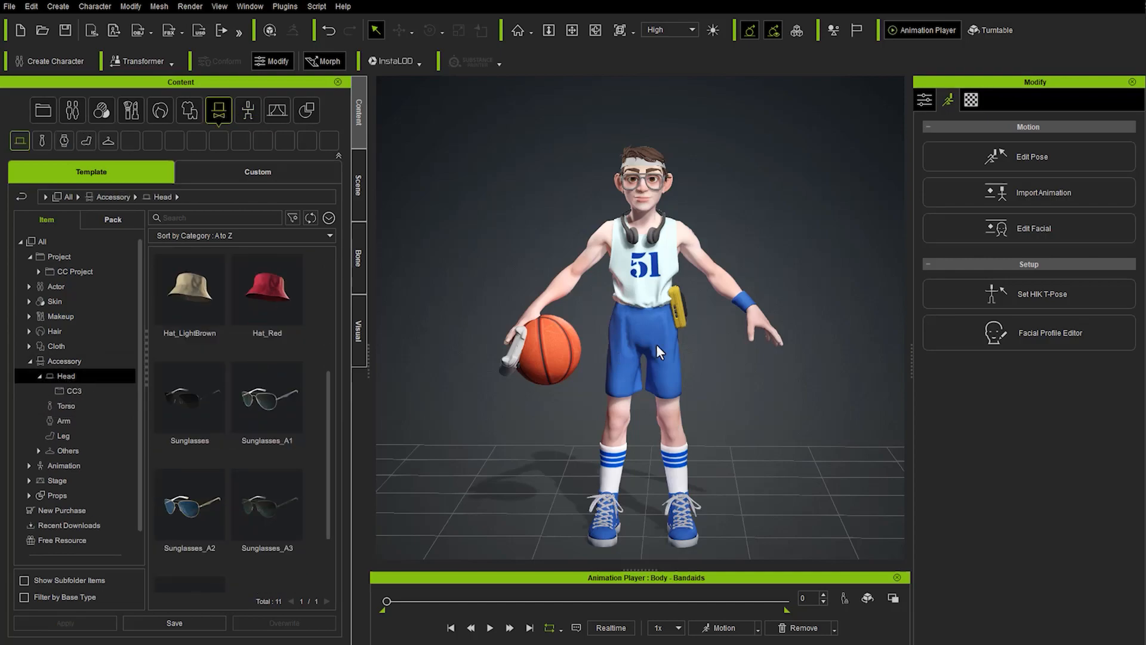
{"action": "scroll", "coordinate": [631, 191], "scroll_direction": "up", "scroll_amount": 5}
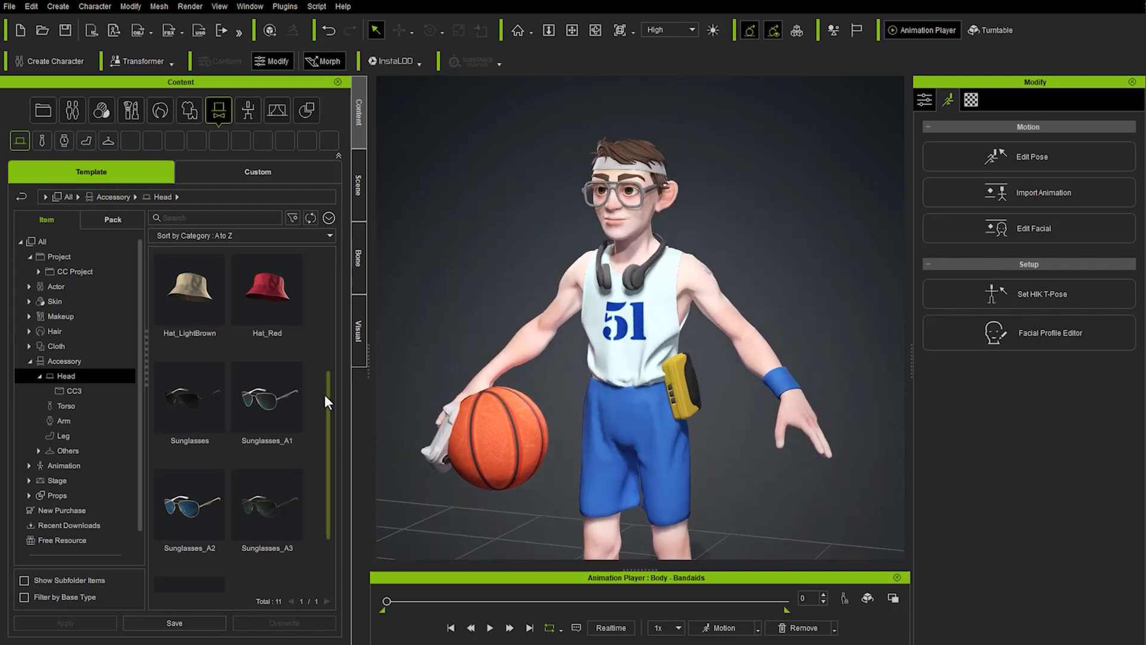
{"action": "left_click_drag", "start_coordinate": [250, 395], "coordinate": [615, 367]}
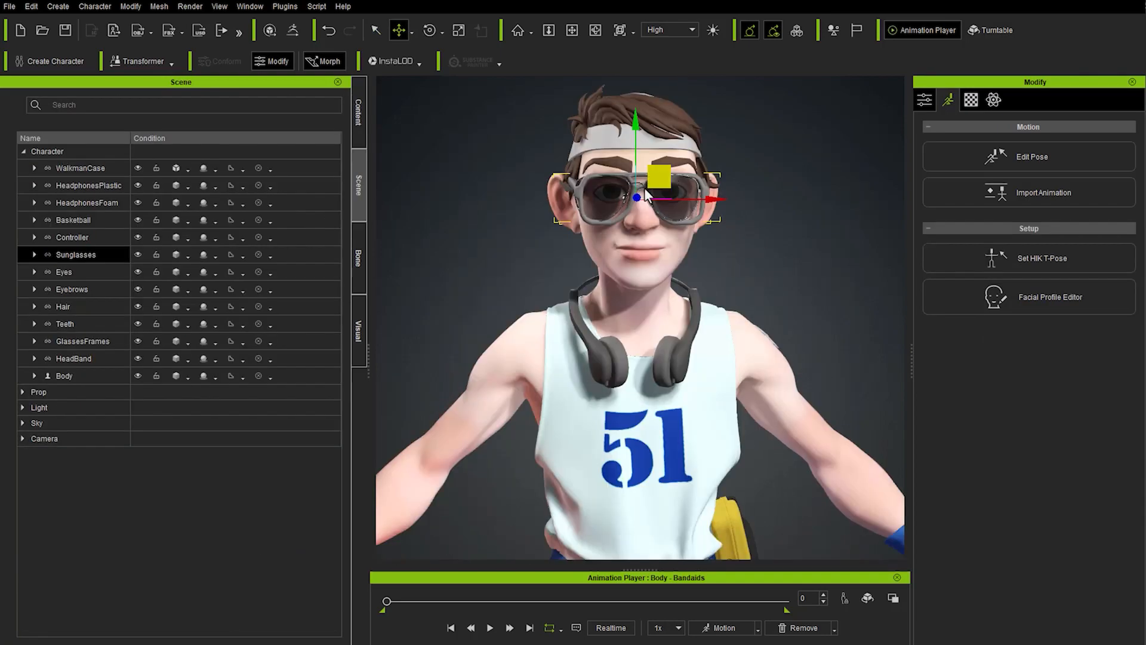
Nudge the sunglasses into place over the character's eyes and hide the GlassesFrames accessory.
{"action": "left_click_drag", "start_coordinate": [661, 176], "coordinate": [663, 176]}
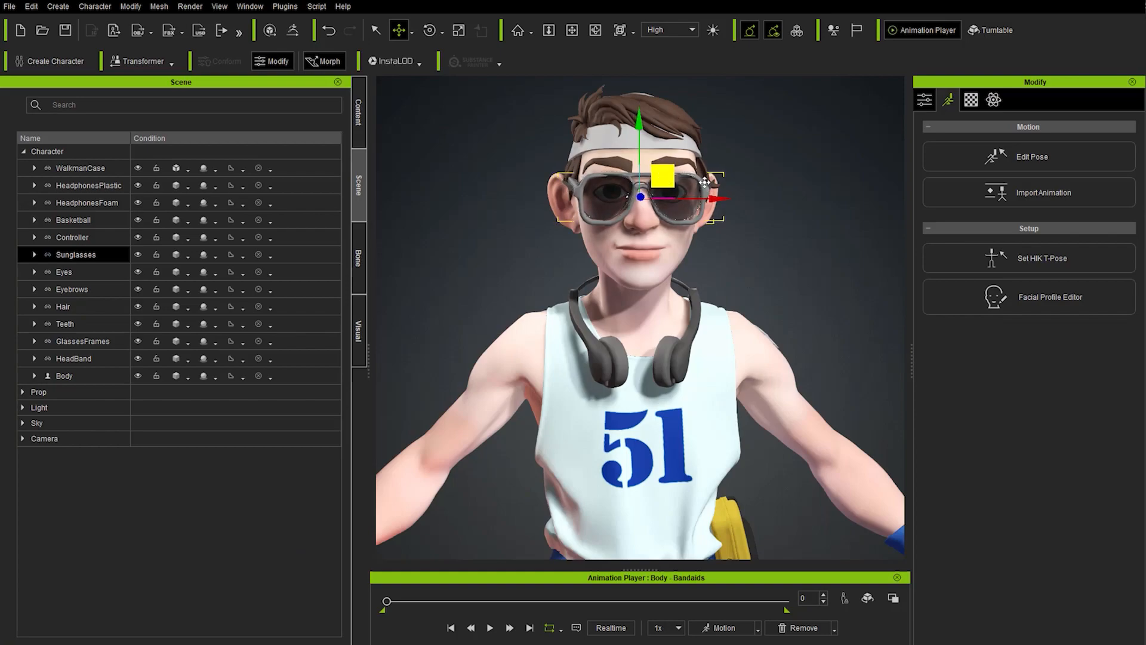
{"action": "right_click_drag", "start_coordinate": [663, 176], "coordinate": [490, 206]}
{"action": "right_click_drag", "start_coordinate": [740, 222], "coordinate": [783, 256]}
{"action": "left_click", "coordinate": [137, 342]}
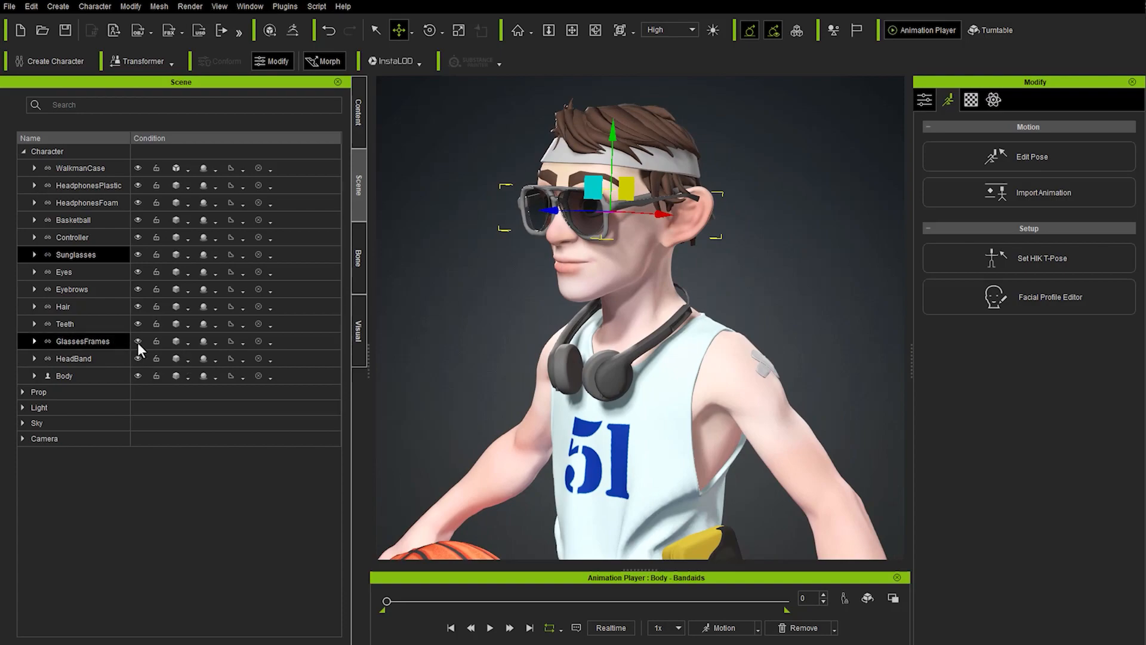
{"action": "scroll", "coordinate": [568, 237], "scroll_direction": "up", "scroll_amount": 3}
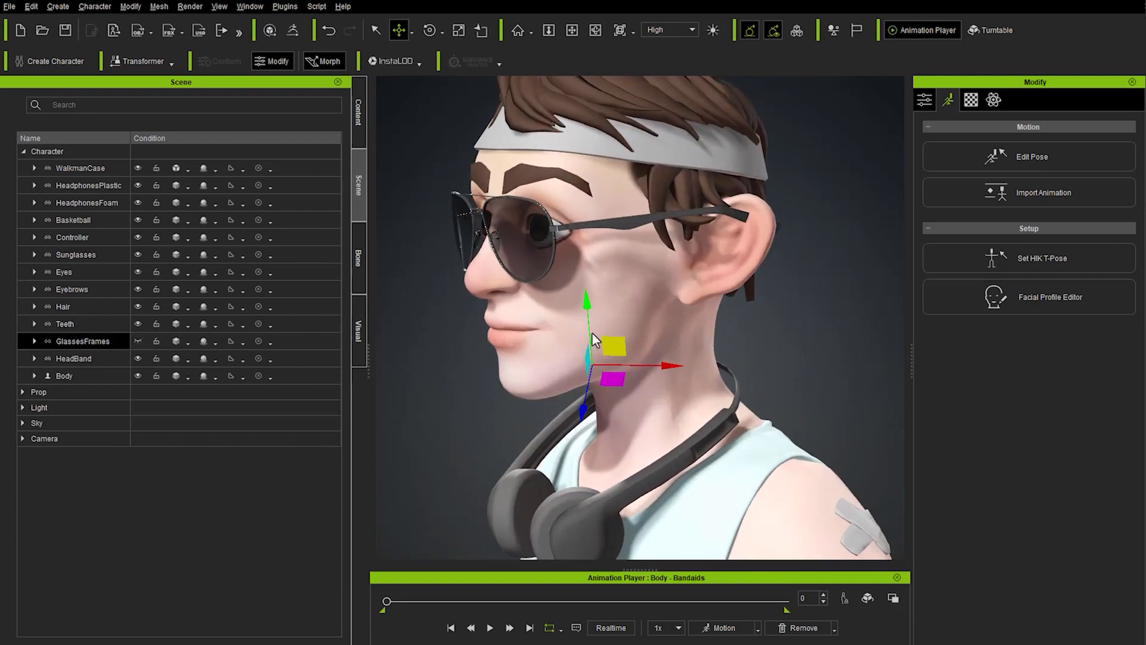
Select the sunglasses and check in their attributes which bone they are attached to.
{"action": "left_click", "coordinate": [597, 239]}
{"action": "scroll", "coordinate": [657, 398], "scroll_direction": "down", "scroll_amount": 5}
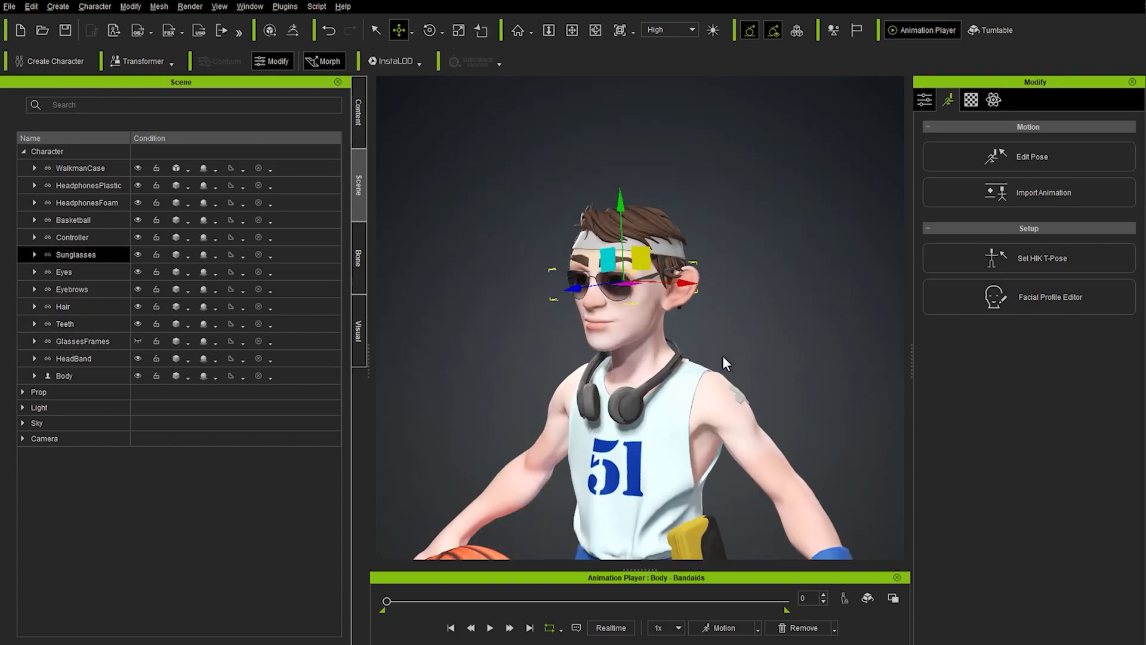
{"action": "right_click_drag", "start_coordinate": [723, 356], "coordinate": [687, 359]}
{"action": "left_click", "coordinate": [927, 102]}
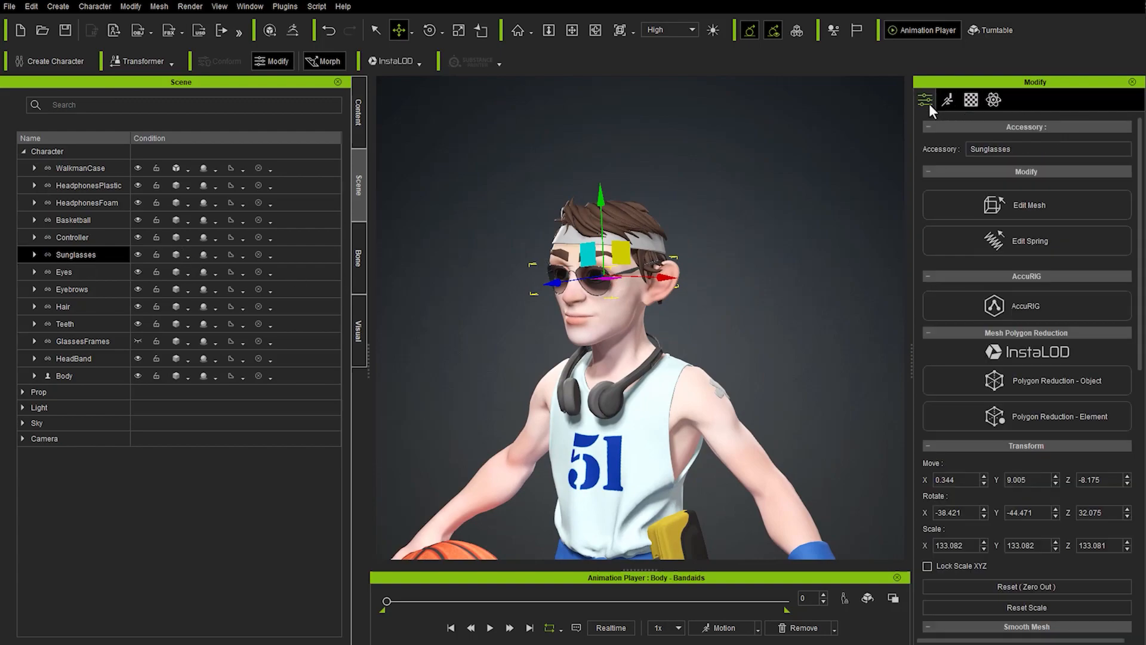
{"action": "scroll", "coordinate": [996, 415], "scroll_direction": "down", "scroll_amount": 10}
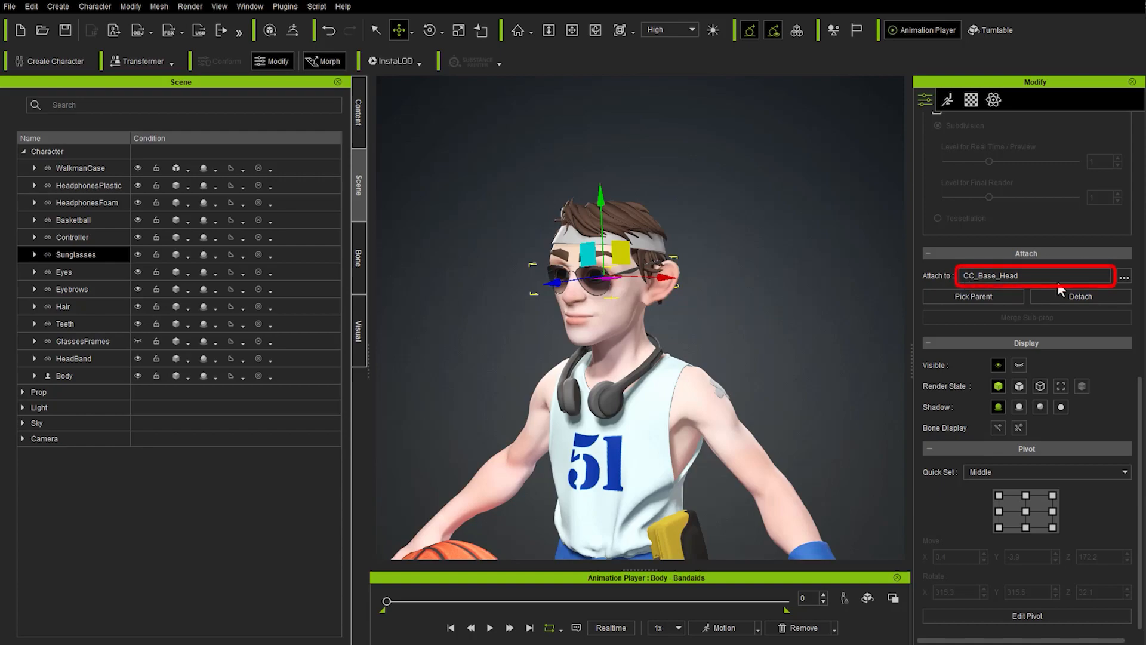
{"action": "right_click_drag", "start_coordinate": [517, 273], "coordinate": [581, 308]}
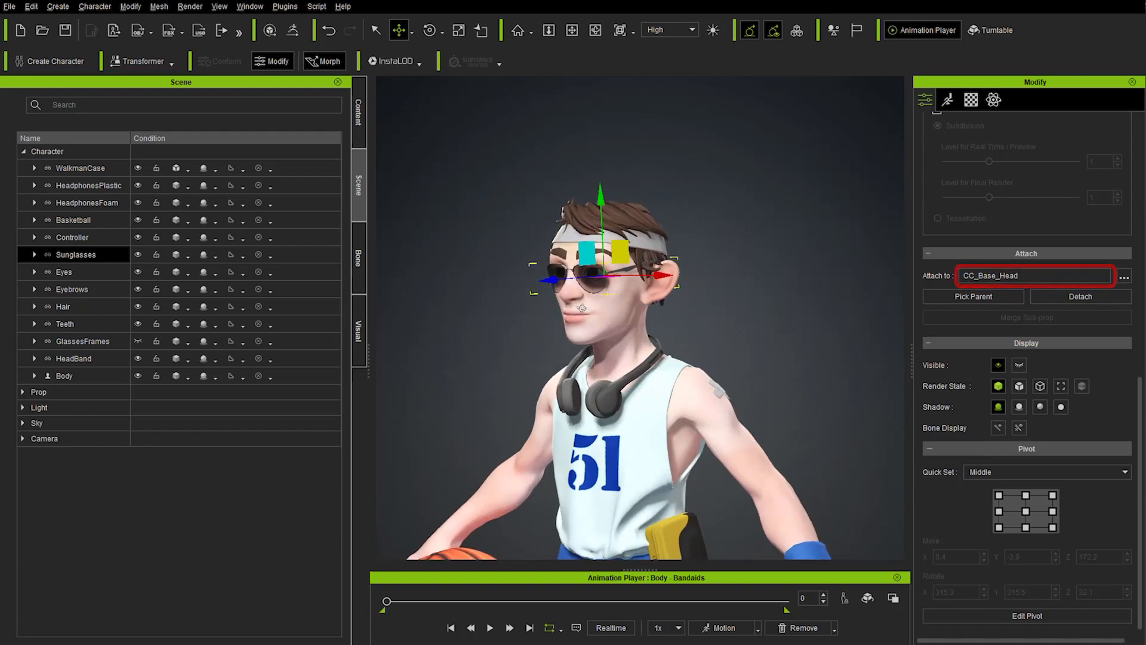
{"action": "right_click_drag", "start_coordinate": [722, 319], "coordinate": [794, 308]}
{"action": "scroll", "coordinate": [773, 328], "scroll_direction": "down", "scroll_amount": 5}
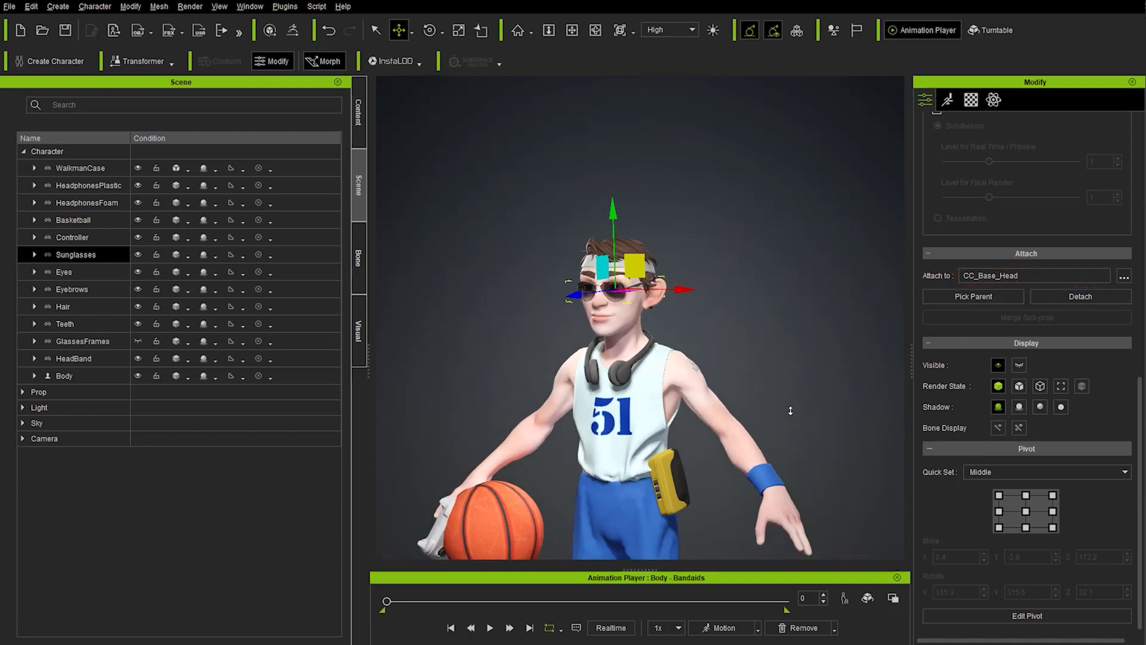
Apply the Hat_Red accessory to the character and move, rotate and scale it to sit on top of the head.
{"action": "left_click", "coordinate": [359, 114]}
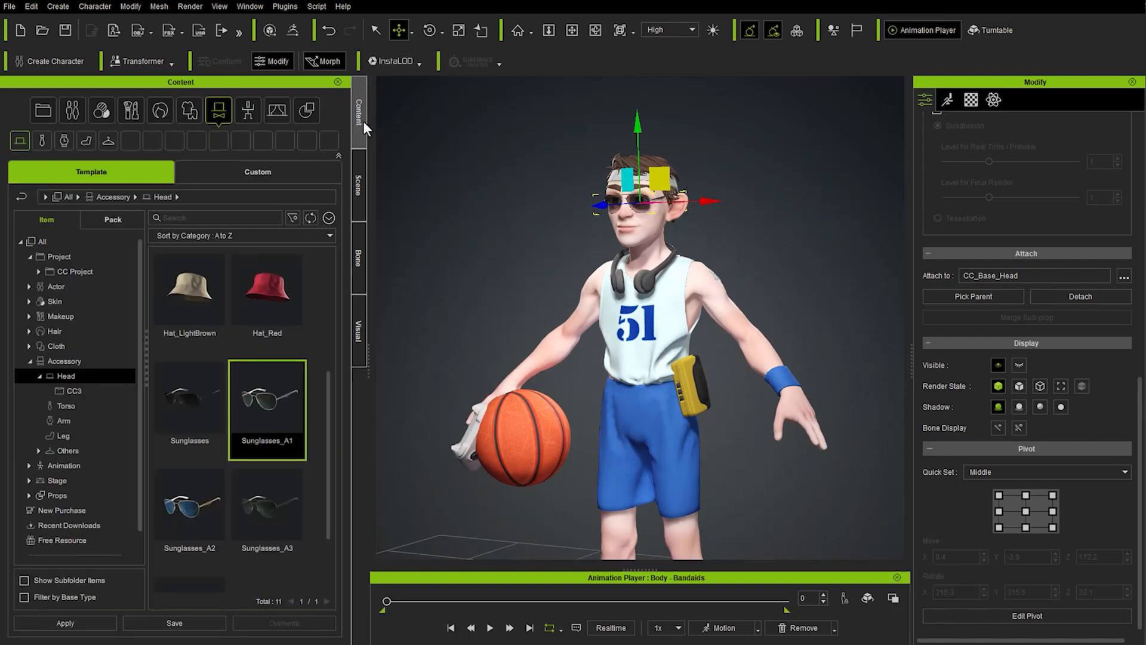
{"action": "left_click_drag", "start_coordinate": [259, 289], "coordinate": [403, 267]}
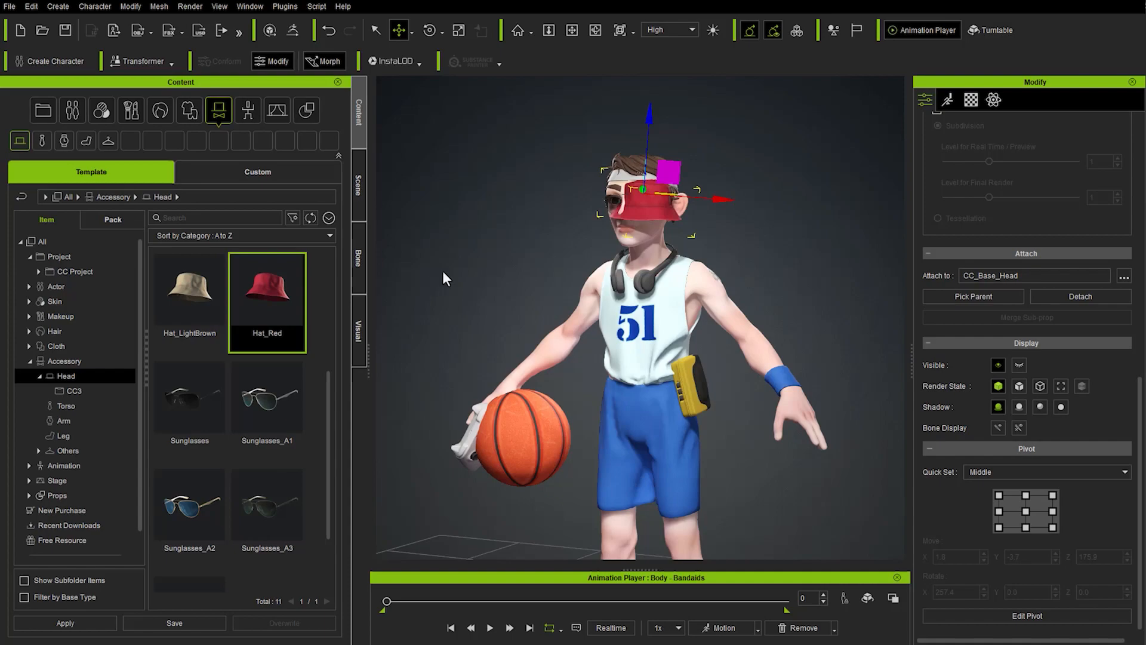
{"action": "middle_click_drag", "start_coordinate": [442, 273], "coordinate": [465, 374]}
{"action": "scroll", "coordinate": [448, 296], "scroll_direction": "up", "scroll_amount": 3}
{"action": "right_click_drag", "start_coordinate": [445, 294], "coordinate": [513, 310]}
{"action": "left_click_drag", "start_coordinate": [597, 352], "coordinate": [545, 290]}
{"action": "right_click_drag", "start_coordinate": [544, 290], "coordinate": [668, 396]}
{"action": "key", "text": "e"}
{"action": "key", "text": "r"}
{"action": "key", "text": "w"}
{"action": "scroll", "coordinate": [669, 396], "scroll_direction": "down", "scroll_amount": 5}
{"action": "right_click_drag", "start_coordinate": [693, 275], "coordinate": [735, 277]}
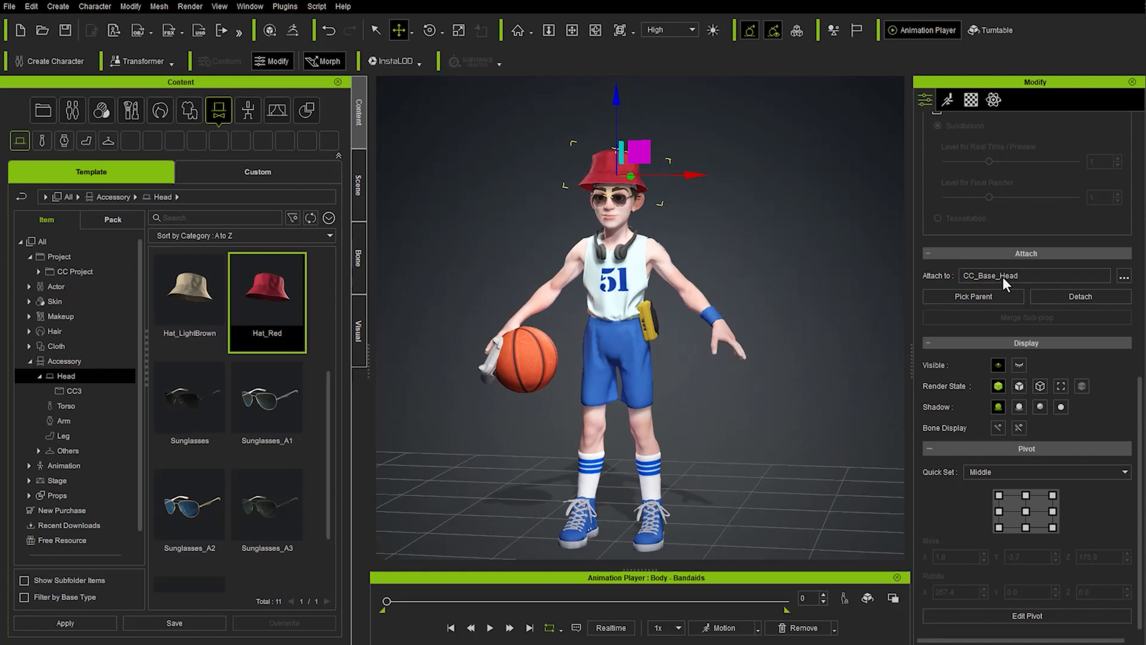
{"action": "right_click_drag", "start_coordinate": [753, 199], "coordinate": [744, 229]}
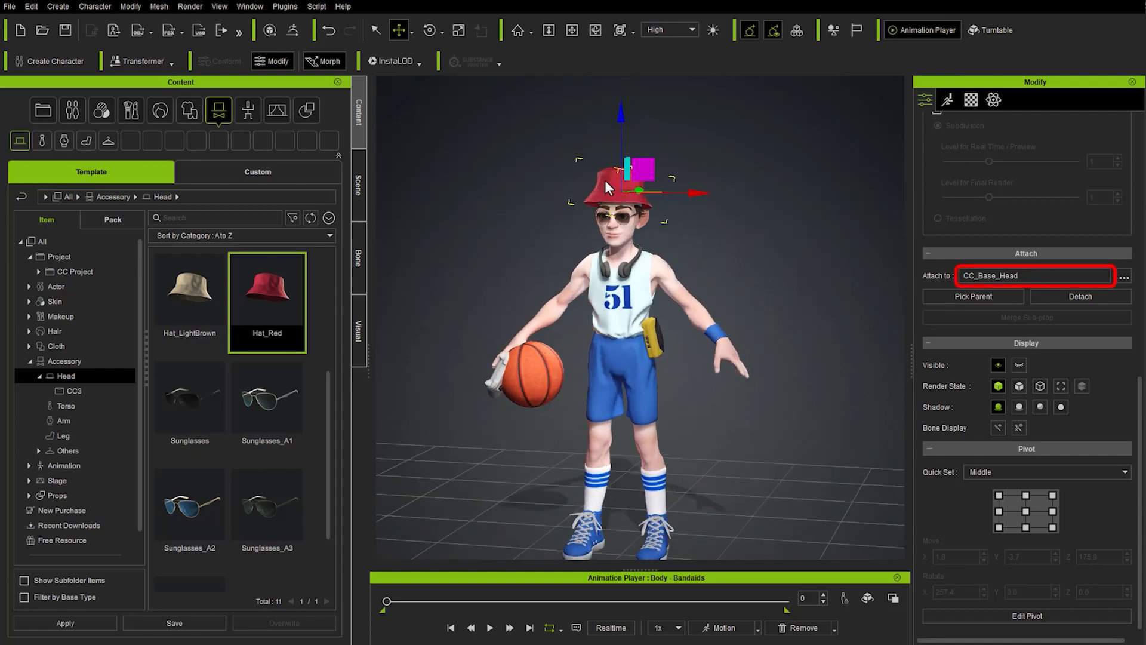
Deselect the hat and make the GlassesFrames accessory visible again in the scene.
{"action": "left_click", "coordinate": [745, 154]}
{"action": "left_click", "coordinate": [359, 170]}
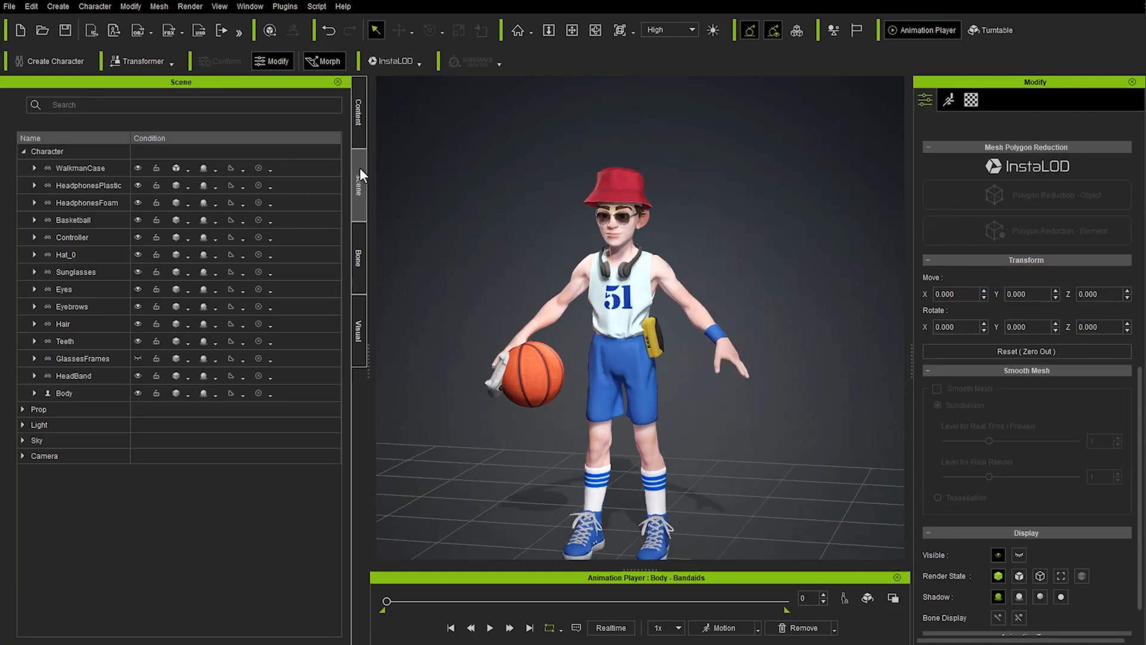
{"action": "left_click", "coordinate": [138, 359]}
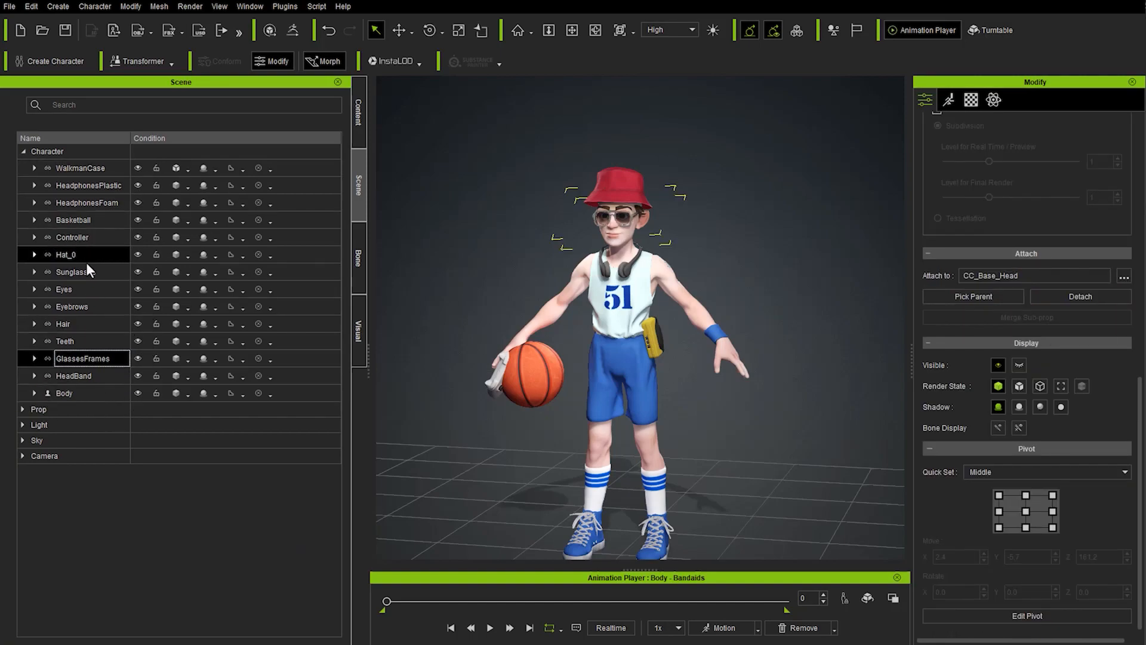
Select the whole character with all its accessories and send it to ZBrush through GoZ using the Relink template and Current Pose.
{"action": "left_click", "coordinate": [60, 156]}
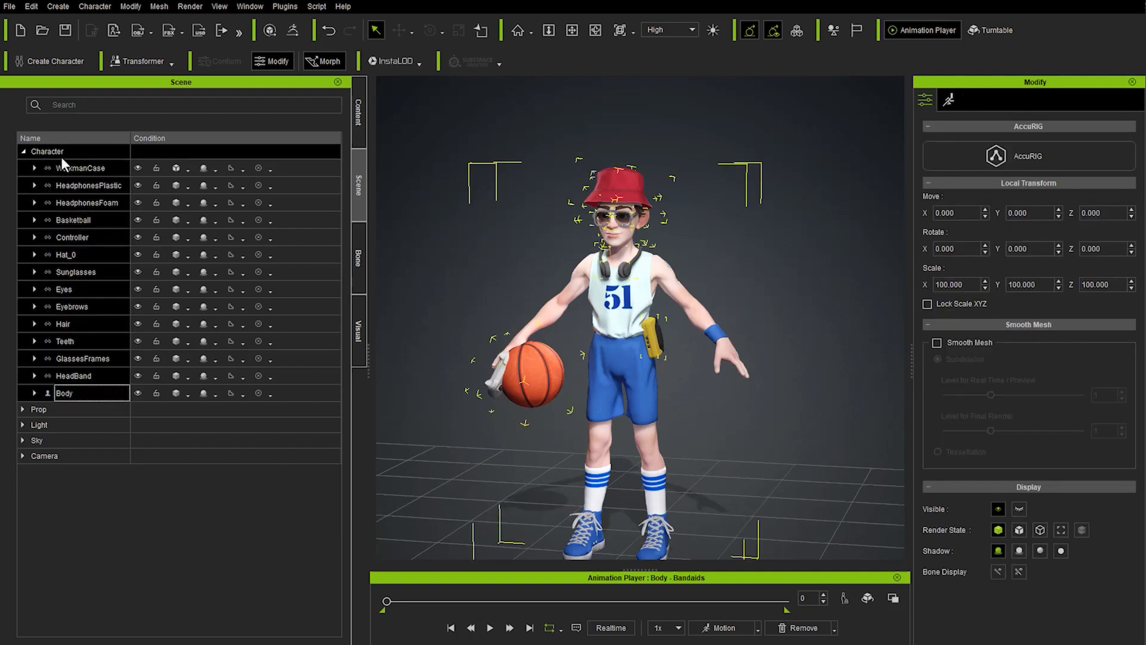
{"action": "left_click", "coordinate": [293, 31]}
{"action": "left_click", "coordinate": [371, 149]}
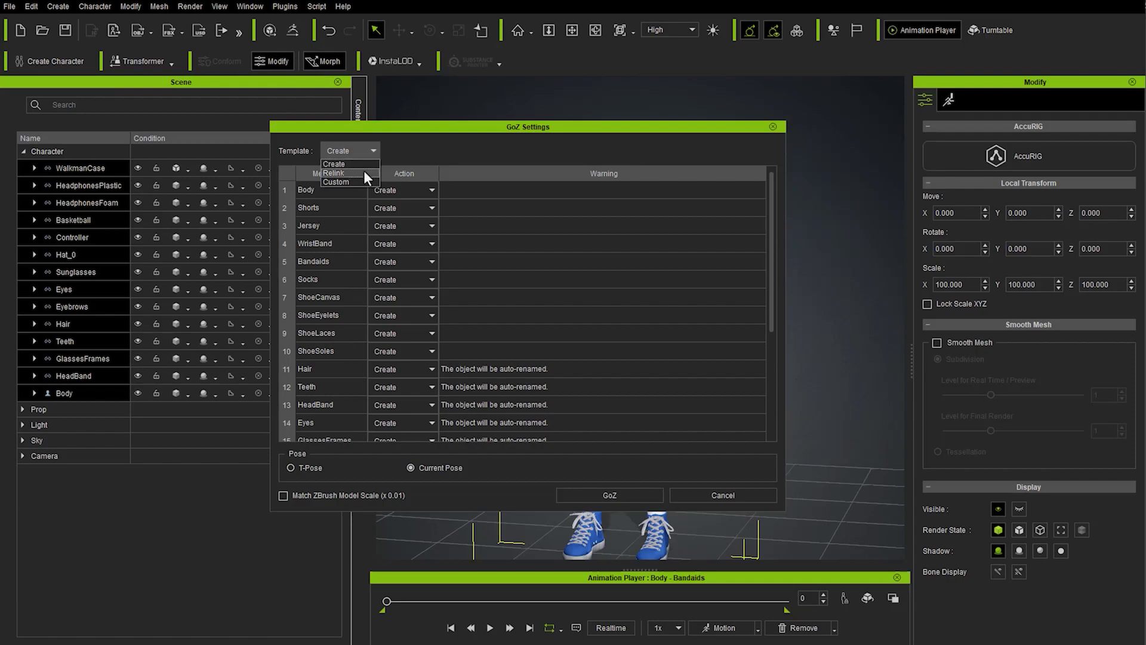
{"action": "left_click", "coordinate": [363, 168]}
{"action": "left_click_drag", "start_coordinate": [774, 236], "coordinate": [670, 388]}
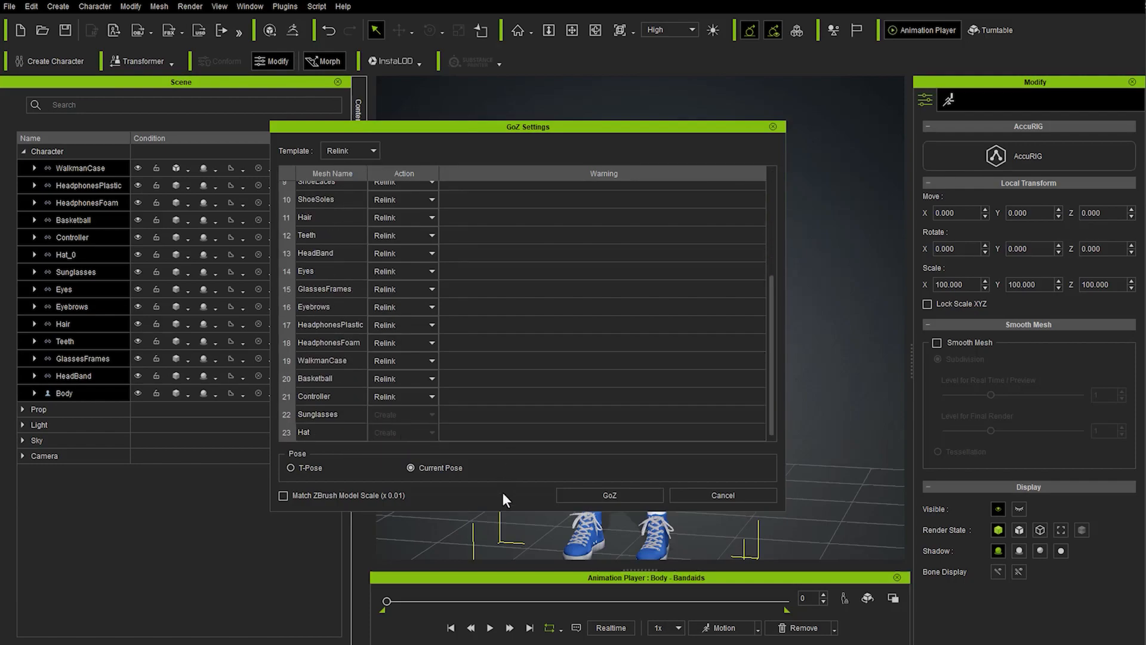
{"action": "left_click", "coordinate": [611, 500]}
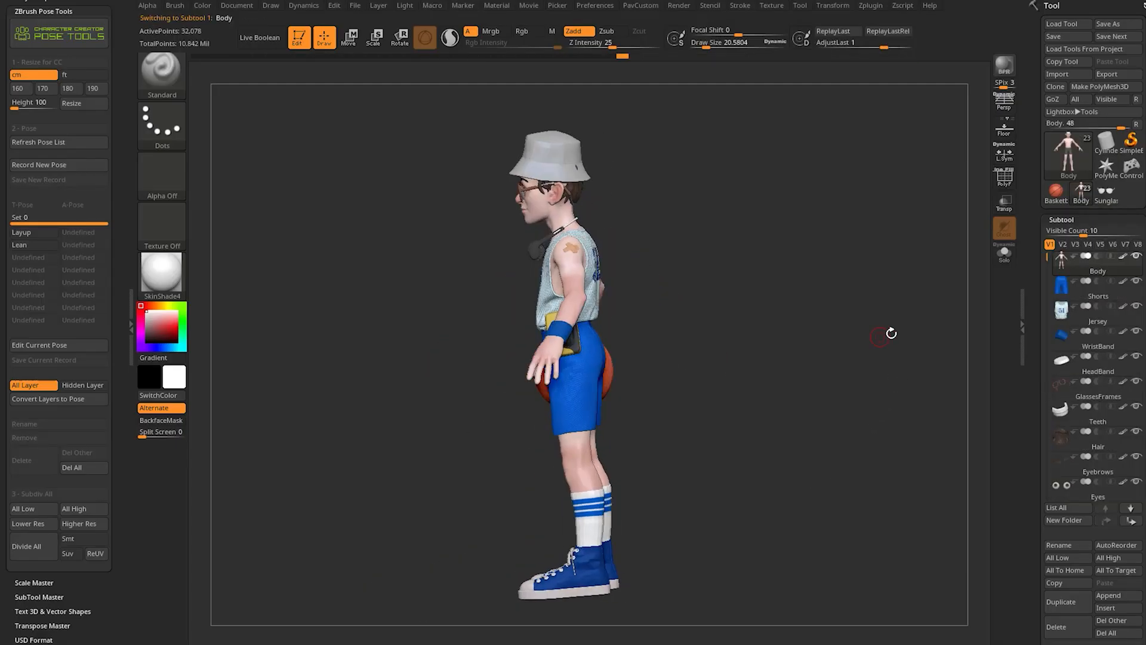
{"action": "left_click_drag", "start_coordinate": [898, 326], "coordinate": [675, 241]}
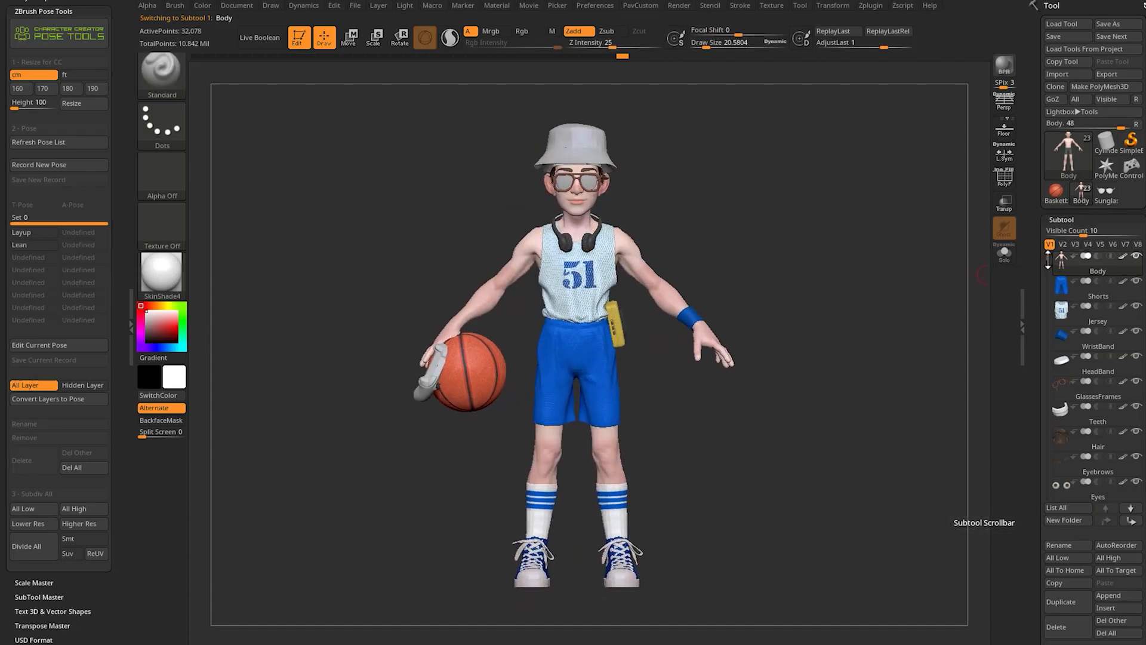
{"action": "mouse_move", "coordinate": [1049, 260]}
{"action": "left_mouse_down"}
{"action": "mouse_move", "coordinate": [1054, 432]}
{"action": "mouse_move", "coordinate": [1048, 258]}
{"action": "left_mouse_up"}
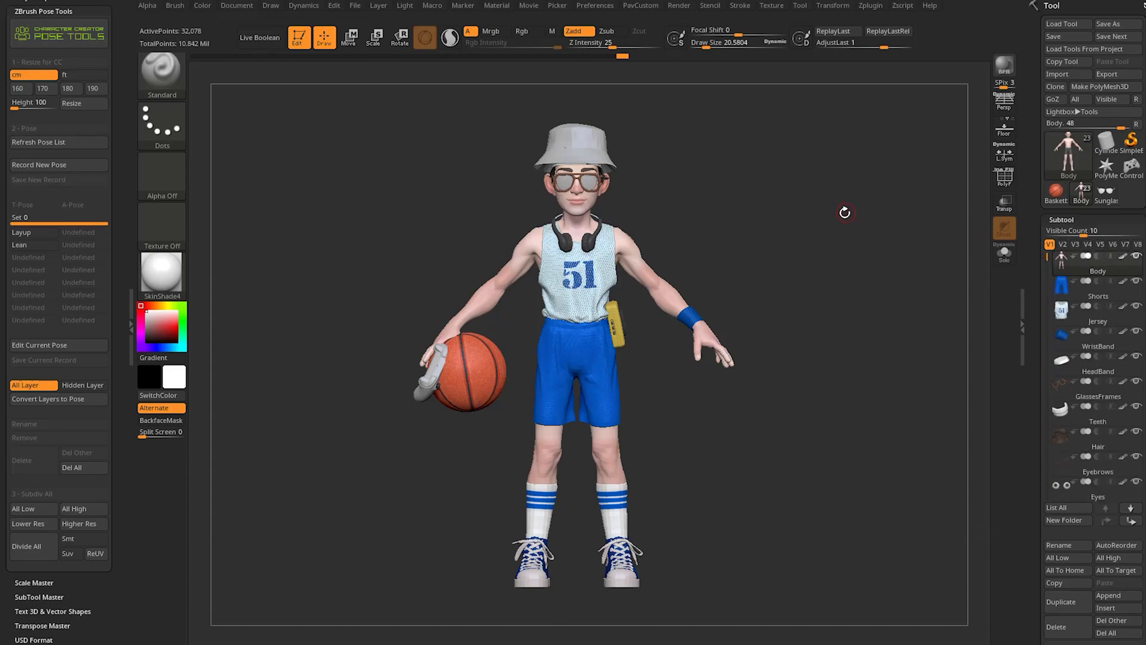
{"action": "left_click_drag", "start_coordinate": [842, 213], "coordinate": [806, 254]}
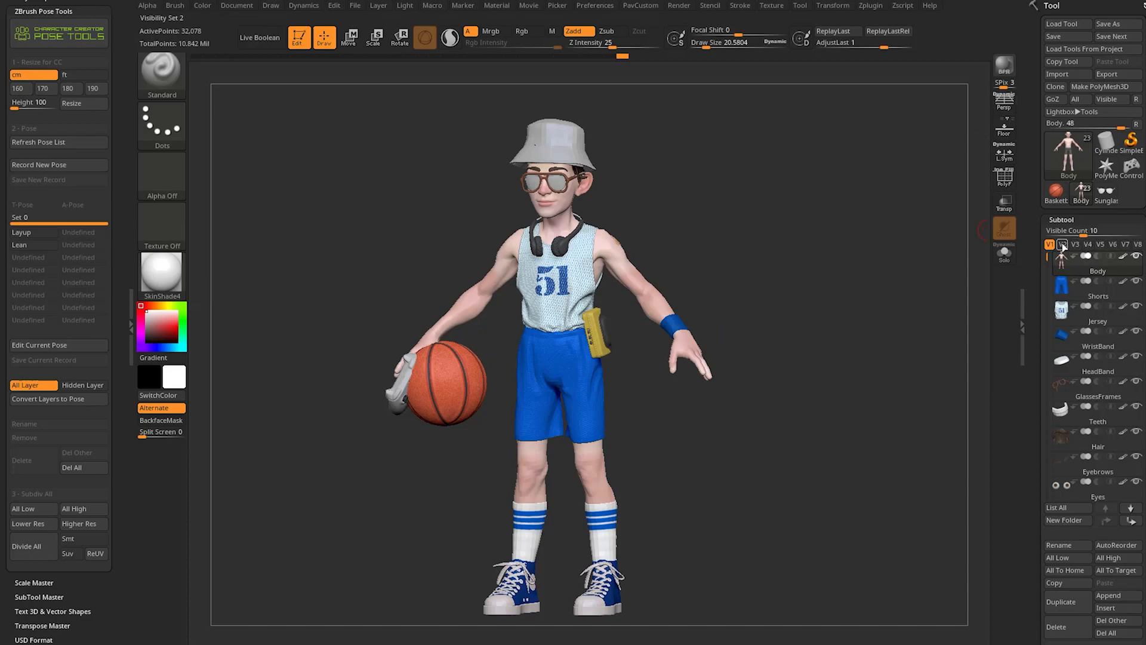
{"action": "left_click_drag", "start_coordinate": [738, 258], "coordinate": [759, 184]}
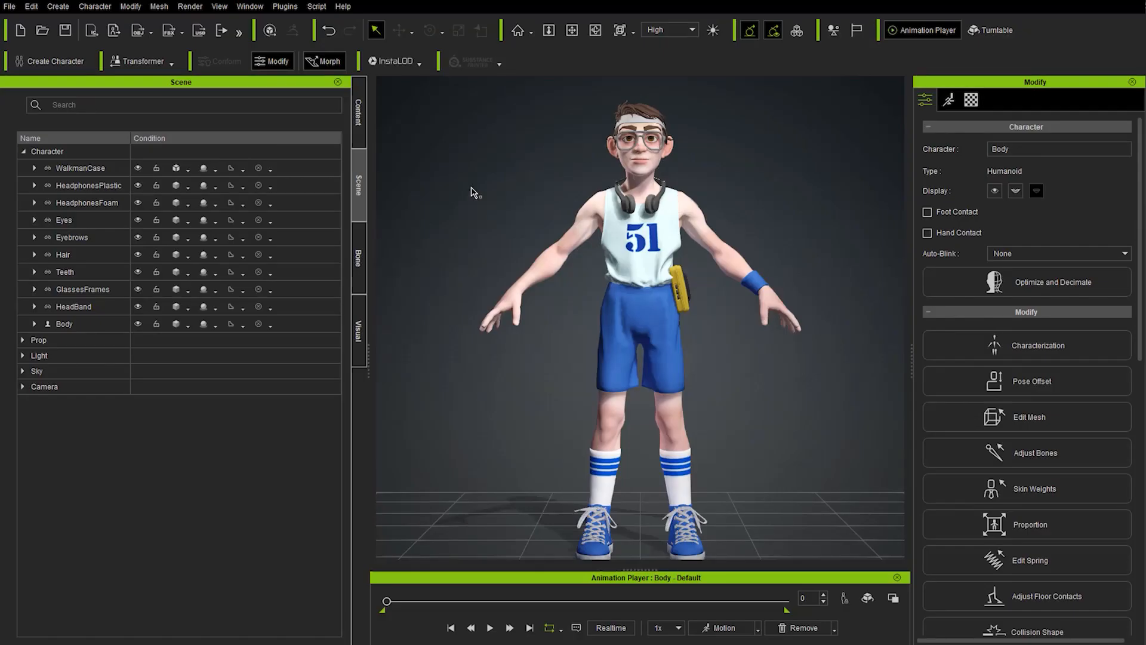
Apply the Viking Axe from the Light Armor folder of the Others accessory templates to the character.
{"action": "left_click", "coordinate": [359, 112]}
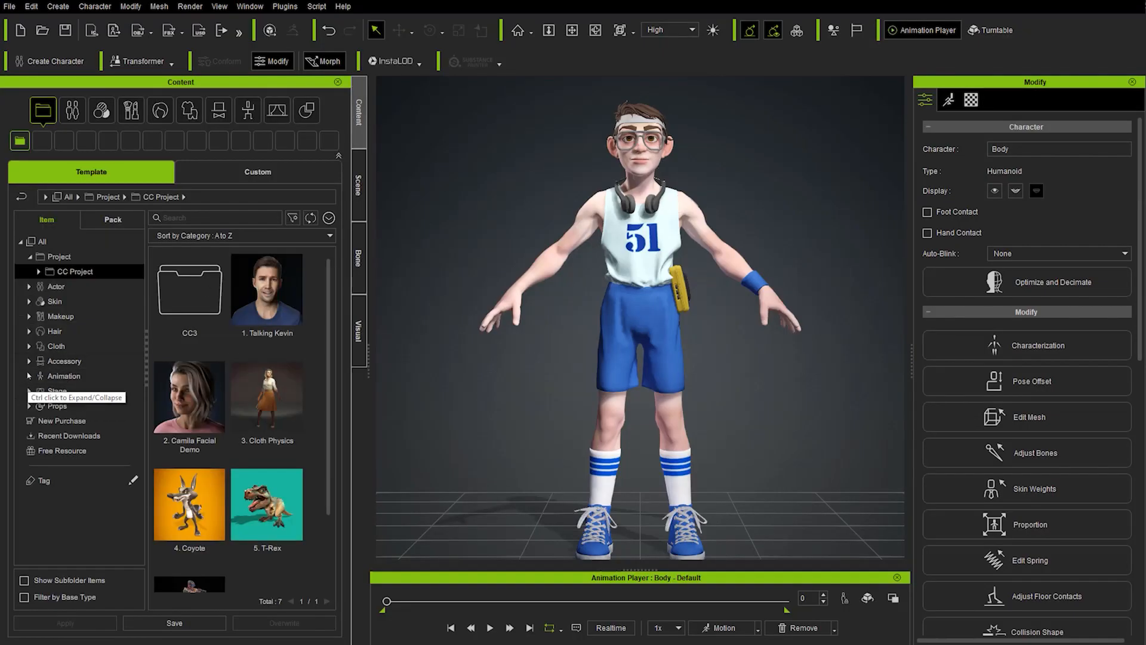
{"action": "left_click", "coordinate": [59, 361]}
{"action": "left_click", "coordinate": [58, 449]}
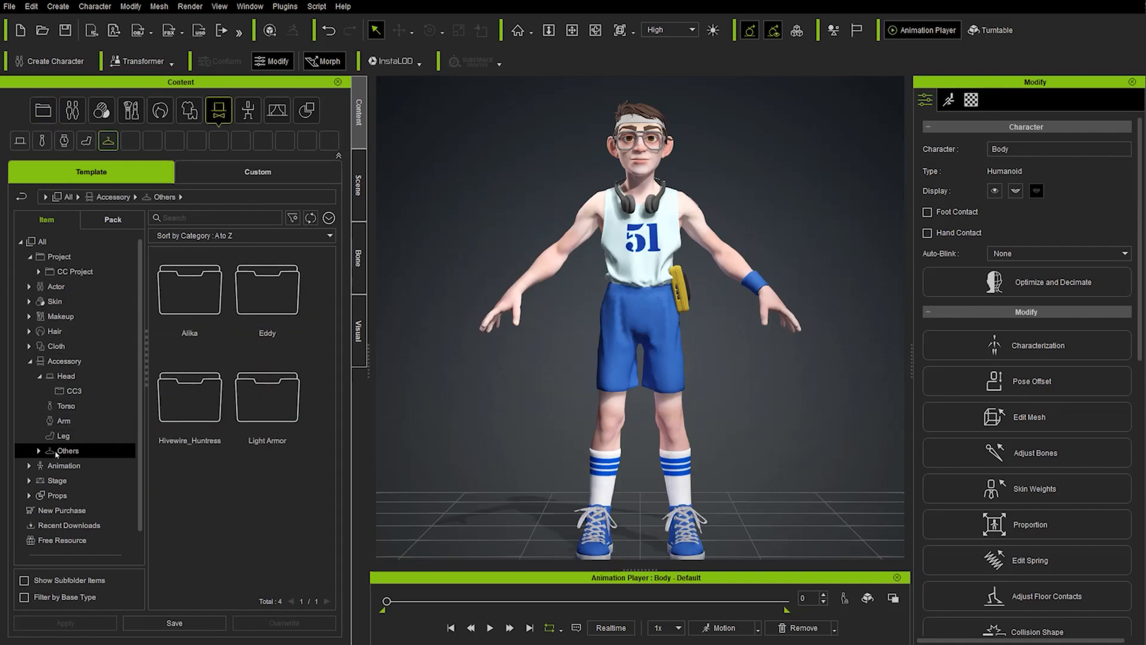
{"action": "double_click", "coordinate": [267, 397]}
{"action": "left_click_drag", "start_coordinate": [195, 296], "coordinate": [415, 281]}
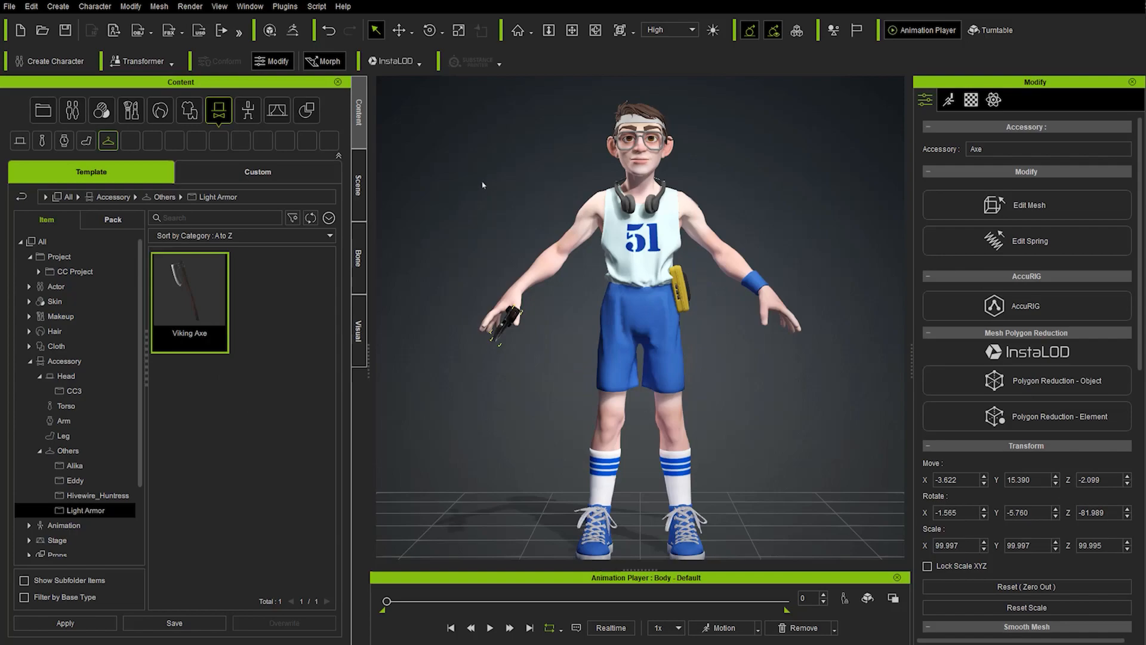
Examine the axe in the character's hand and check which bone it is attached to.
{"action": "right_click_drag", "start_coordinate": [503, 222], "coordinate": [559, 224]}
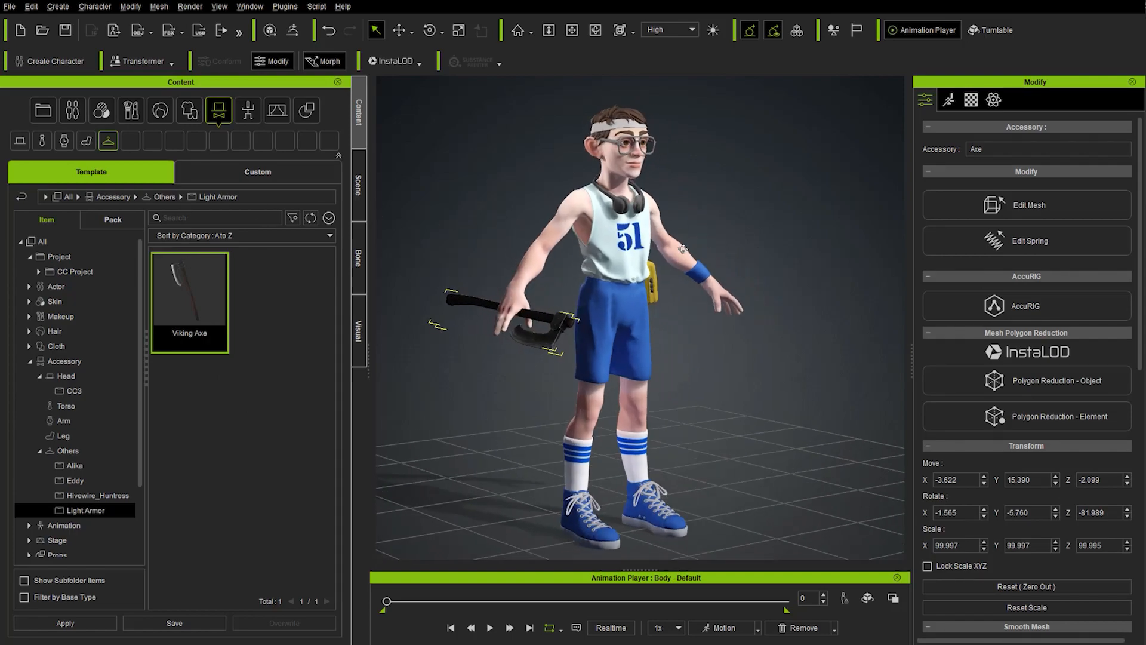
{"action": "scroll", "coordinate": [559, 225], "scroll_direction": "up", "scroll_amount": 3}
{"action": "middle_click_drag", "start_coordinate": [558, 230], "coordinate": [668, 214]}
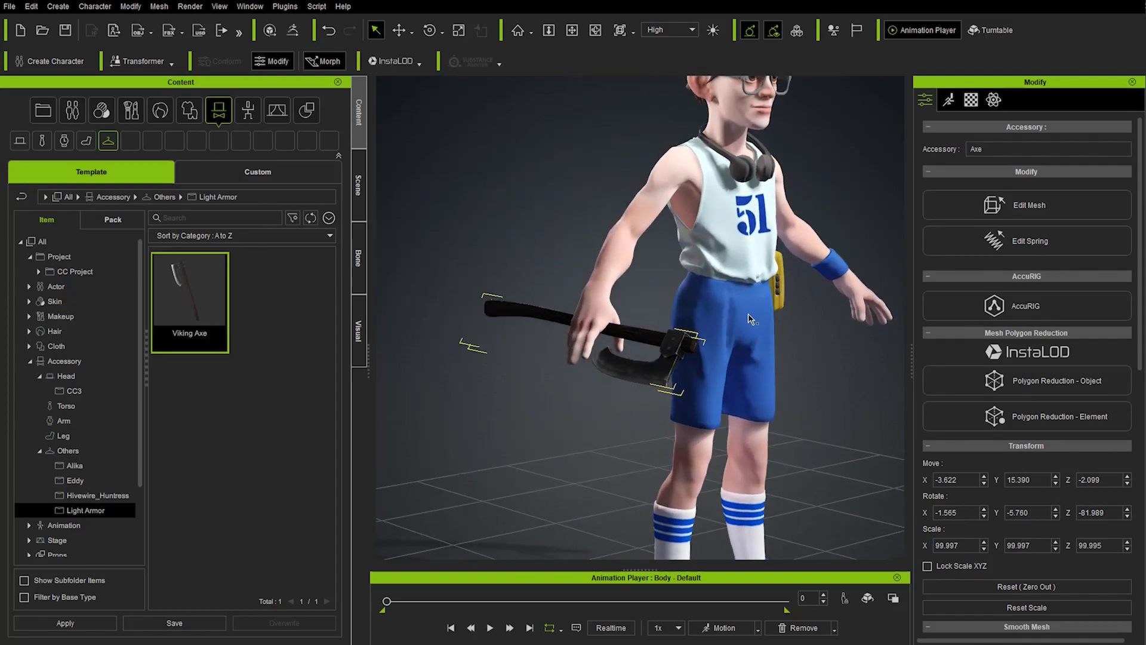
{"action": "left_click", "coordinate": [949, 99]}
{"action": "left_click", "coordinate": [926, 100]}
{"action": "scroll", "coordinate": [997, 318], "scroll_direction": "down", "scroll_amount": 10}
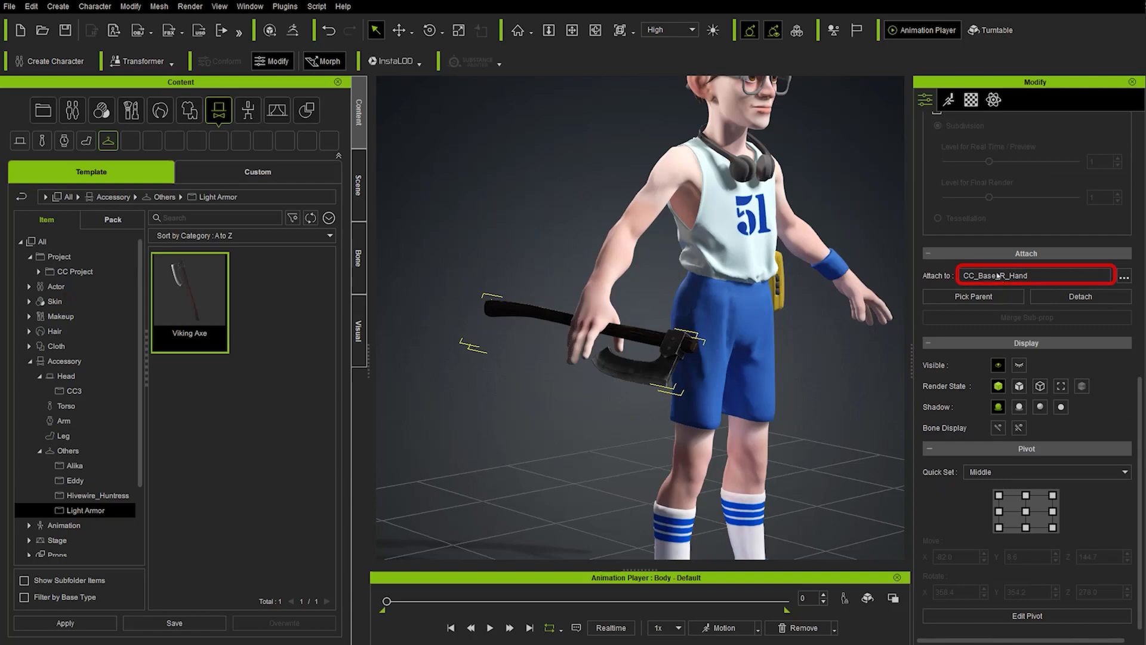
Move the axe slightly so that it sits inside the grip of the character's right hand.
{"action": "right_click_drag", "start_coordinate": [641, 263], "coordinate": [408, 278]}
{"action": "key", "text": "w"}
{"action": "key", "text": "e"}
{"action": "key", "text": "w"}
{"action": "key", "text": "e"}
{"action": "key", "text": "w"}
{"action": "mouse_move", "coordinate": [573, 337]}
{"action": "left_mouse_down"}
{"action": "mouse_move", "coordinate": [557, 361]}
{"action": "mouse_move", "coordinate": [563, 331]}
{"action": "left_mouse_up"}
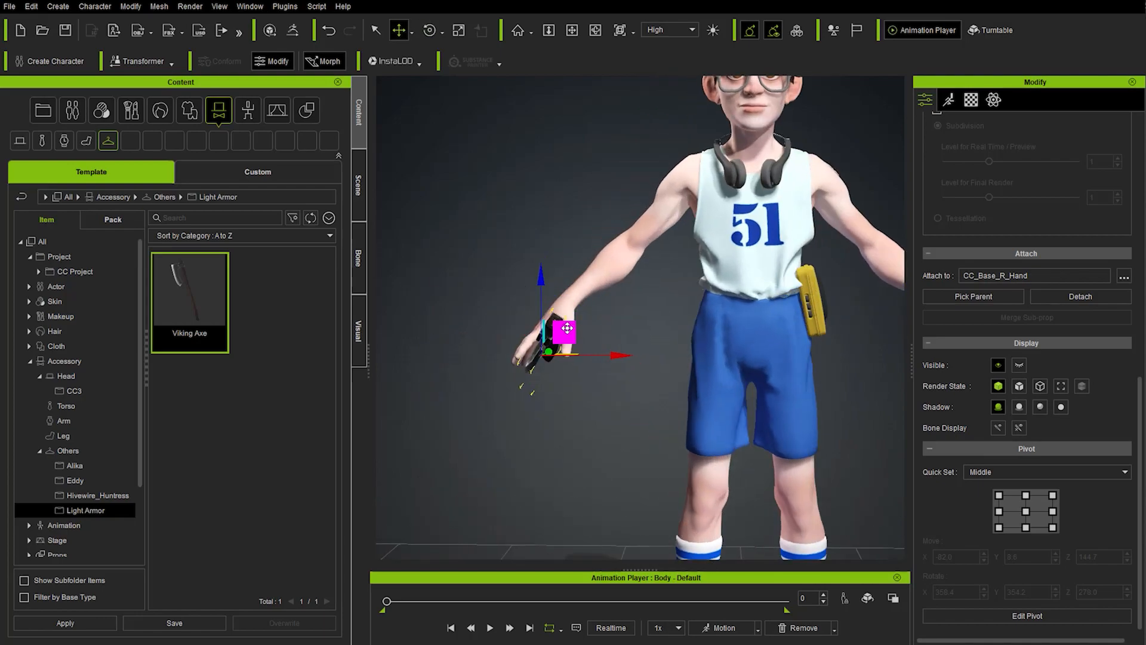
{"action": "key", "text": "q"}
{"action": "scroll", "coordinate": [624, 249], "scroll_direction": "up", "scroll_amount": 2}
{"action": "scroll", "coordinate": [625, 249], "scroll_direction": "down", "scroll_amount": 4}
{"action": "scroll", "coordinate": [632, 286], "scroll_direction": "up", "scroll_amount": 2}
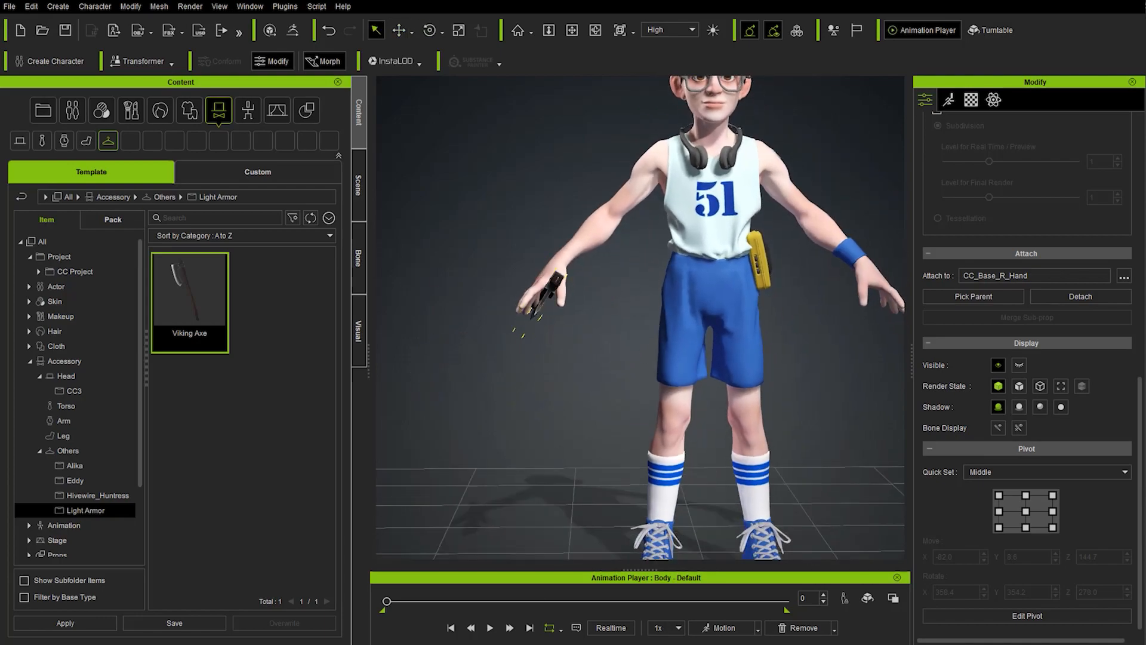
Send the axe alone to ZBrush through GoZ using the Create template and Current Pose, and inspect it on the character there.
{"action": "left_click", "coordinate": [359, 183]}
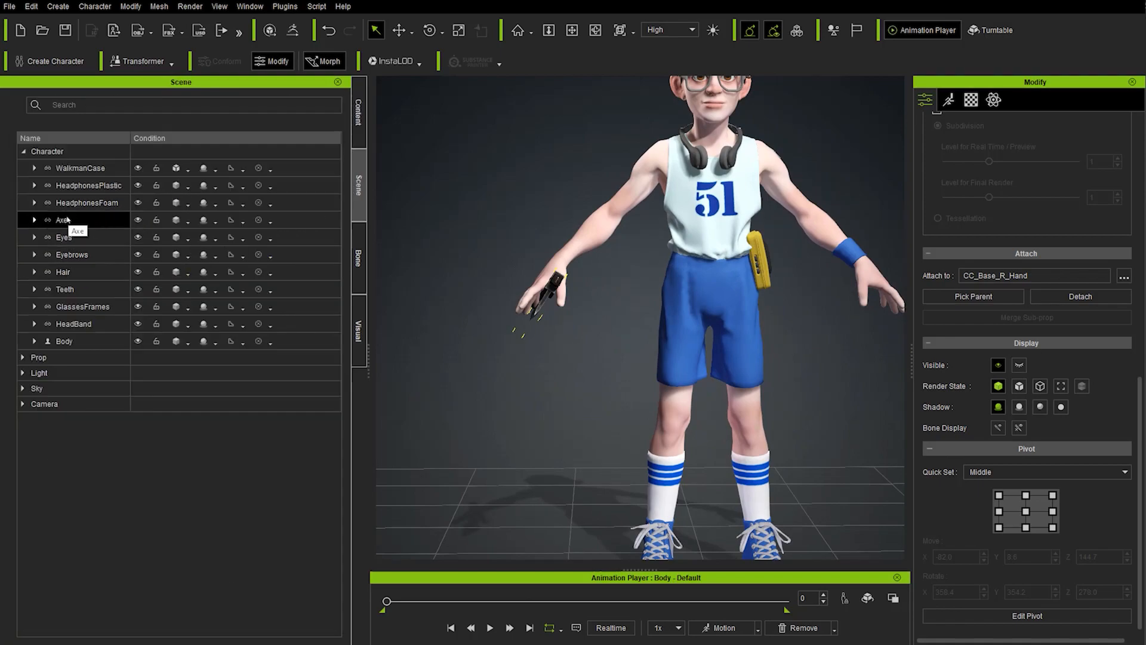
{"action": "left_click", "coordinate": [293, 30]}
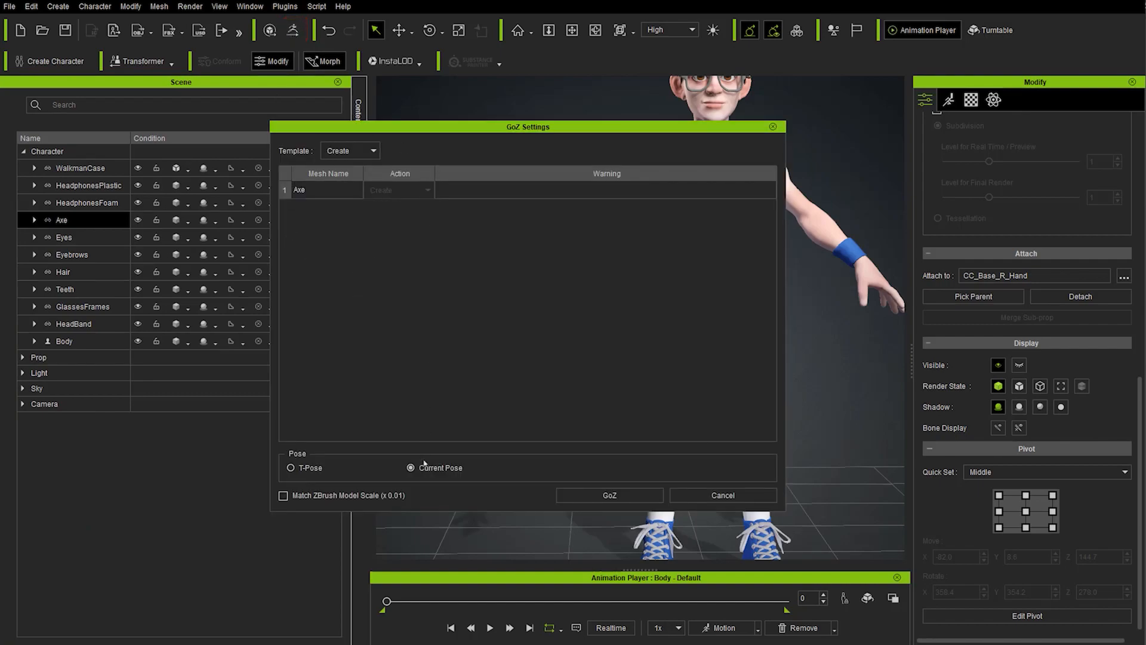
{"action": "left_click", "coordinate": [609, 495]}
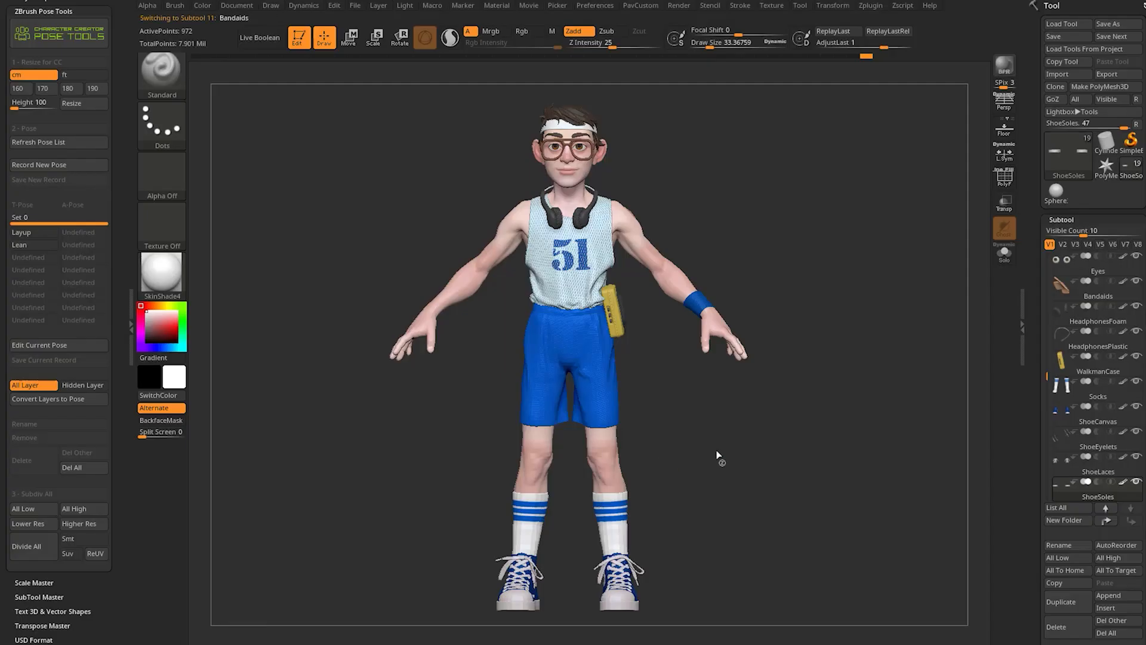
{"action": "mouse_move", "coordinate": [735, 451]}
{"action": "left_mouse_down"}
{"action": "mouse_move", "coordinate": [811, 461]}
{"action": "mouse_move", "coordinate": [736, 461]}
{"action": "left_mouse_up"}
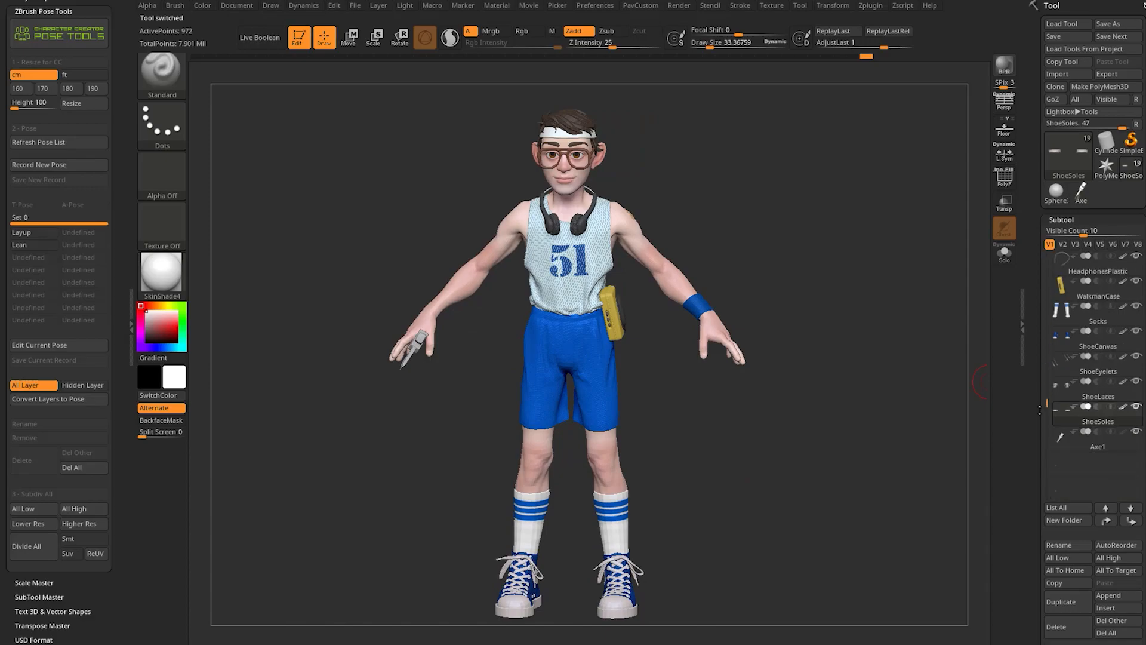
{"action": "left_click_drag", "start_coordinate": [865, 449], "coordinate": [862, 404]}
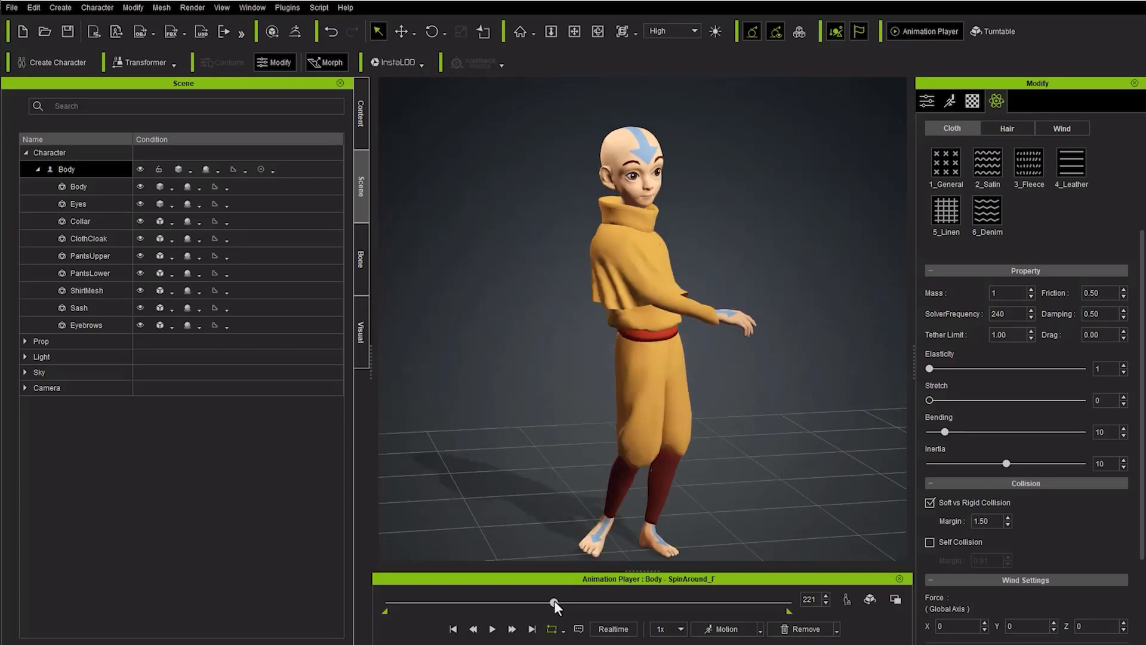
Scrub the caped character's SpinAround_F animation to frame 239 in Character Creator, then apply the recorded Twirl01 pose in ZBrush.
{"action": "left_click_drag", "start_coordinate": [554, 601], "coordinate": [571, 602]}
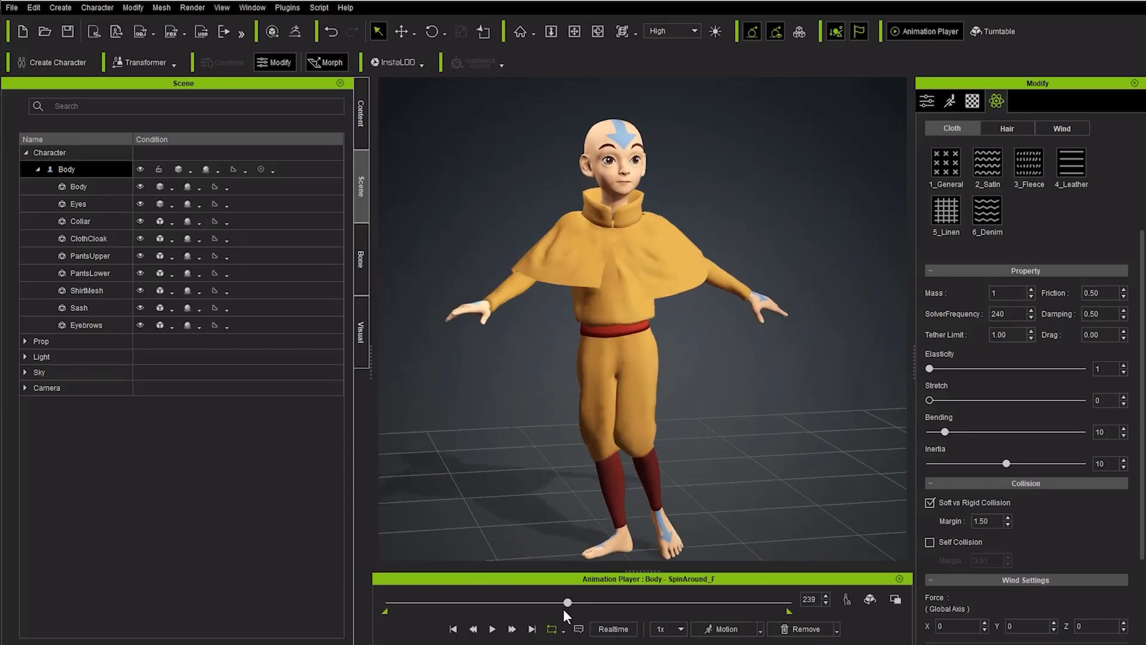
{"action": "left_click", "coordinate": [996, 158]}
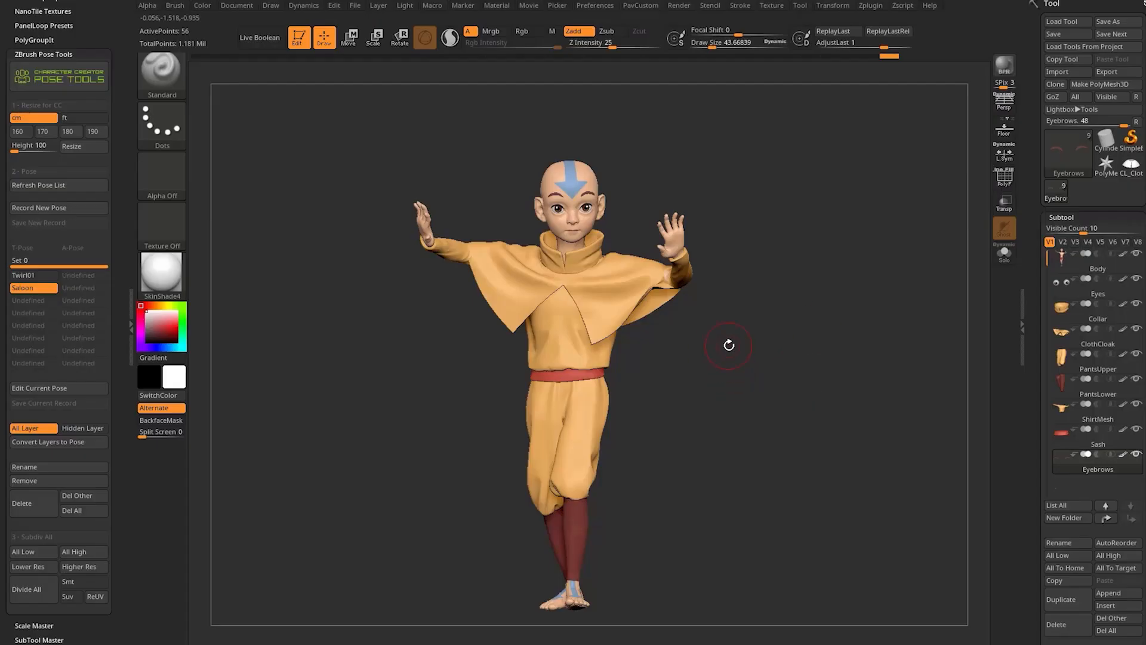
{"action": "left_click", "coordinate": [24, 275]}
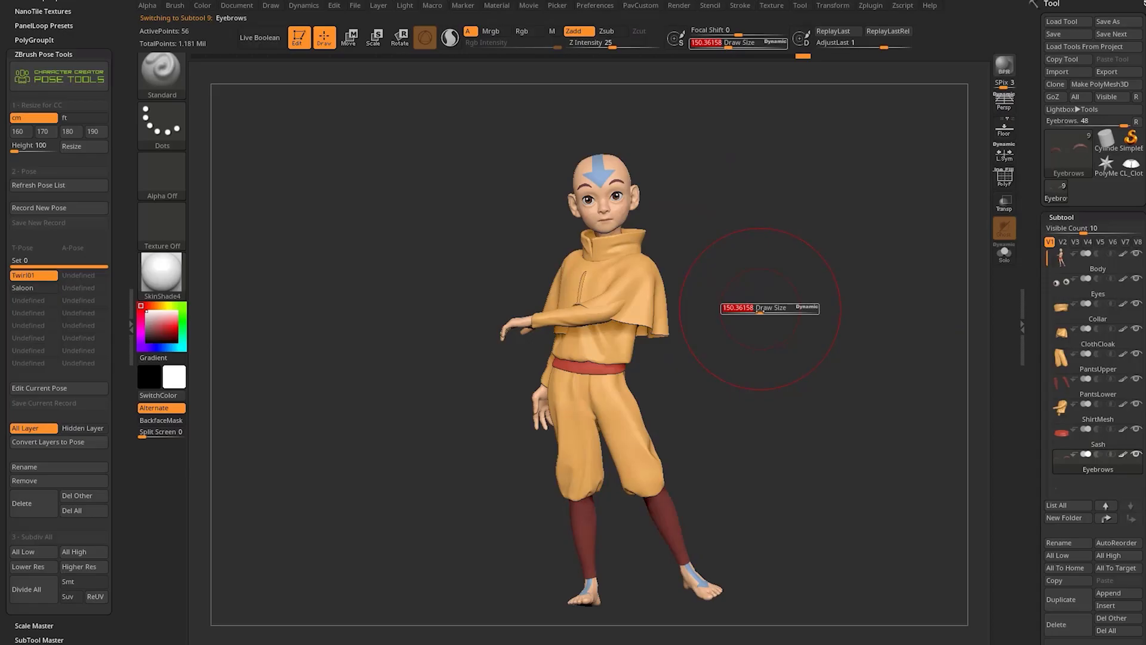